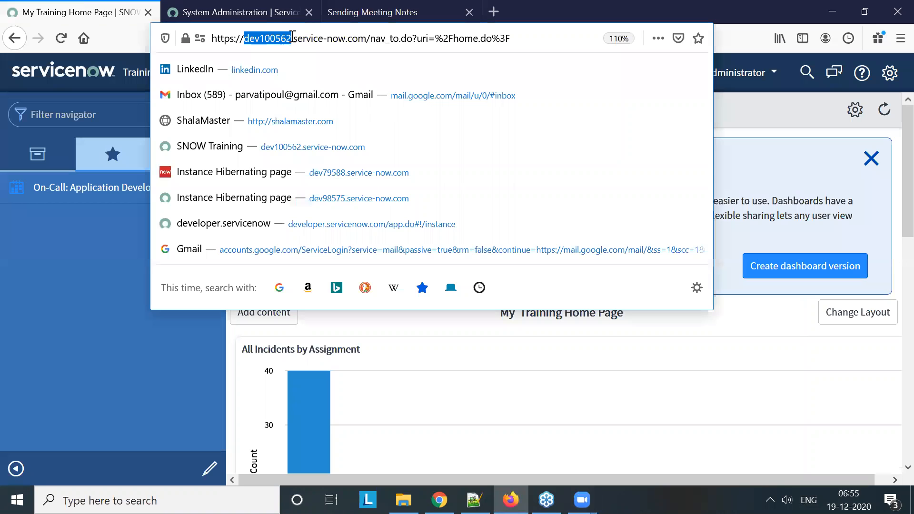
Copy the instance names dev100562 and dev86565 from their URLs into the meeting notes, side by side on one line
{"action": "left_click", "coordinate": [412, 12]}
{"action": "left_click", "coordinate": [247, 215]}
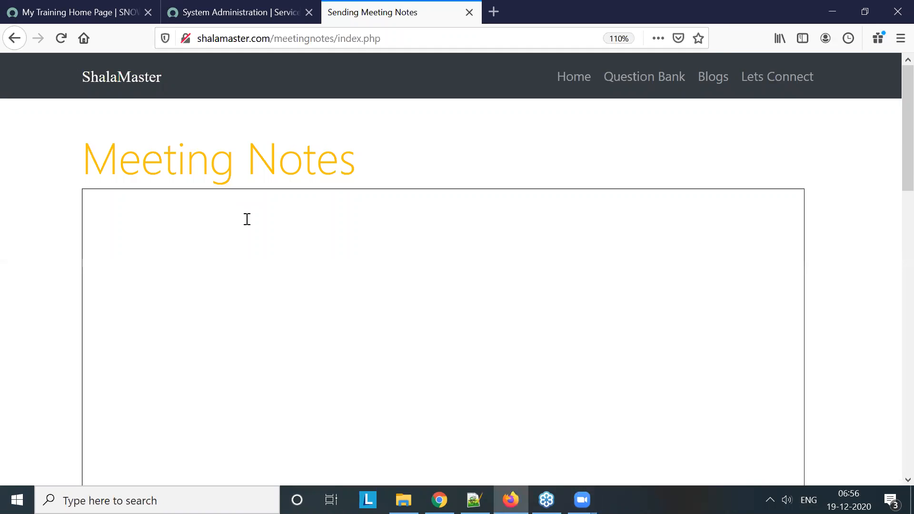
{"action": "type", "text": "dev100562"}
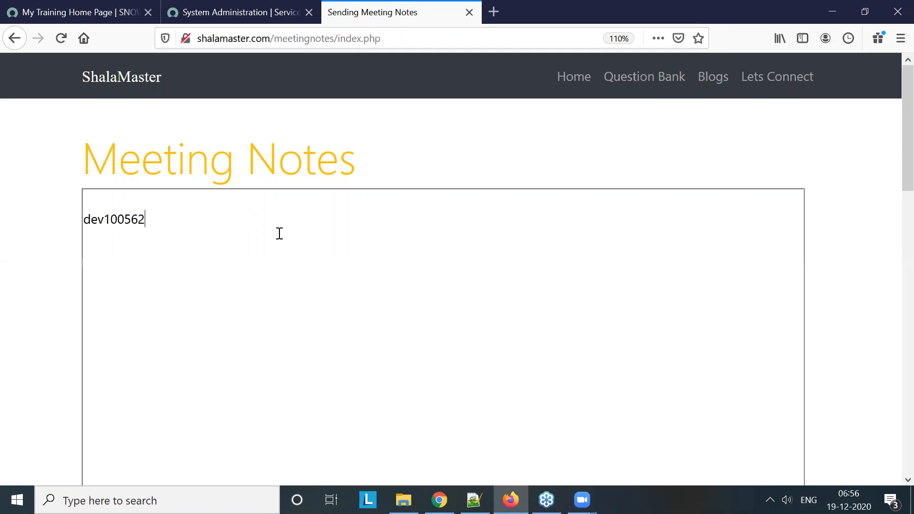
{"action": "left_click", "coordinate": [231, 11]}
{"action": "left_click_drag", "start_coordinate": [230, 38], "coordinate": [274, 38]}
{"action": "key", "text": "ctrl+c"}
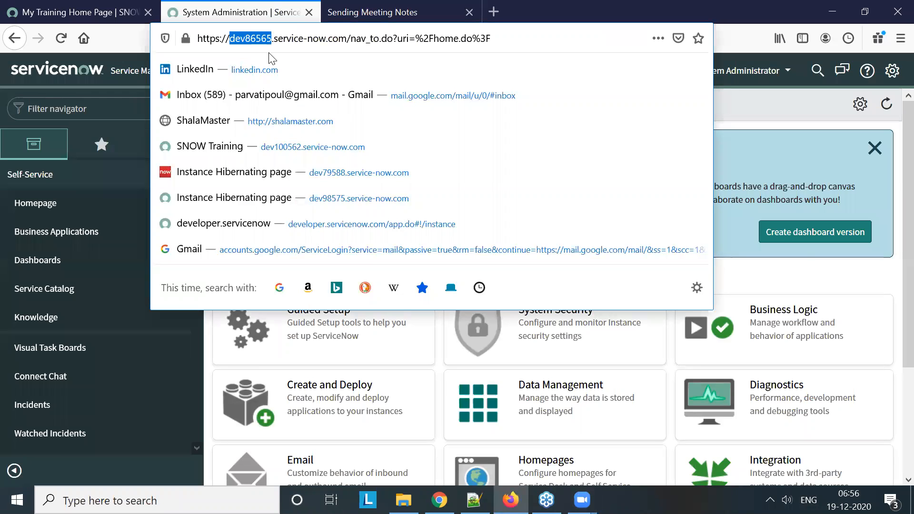
{"action": "left_click", "coordinate": [381, 12]}
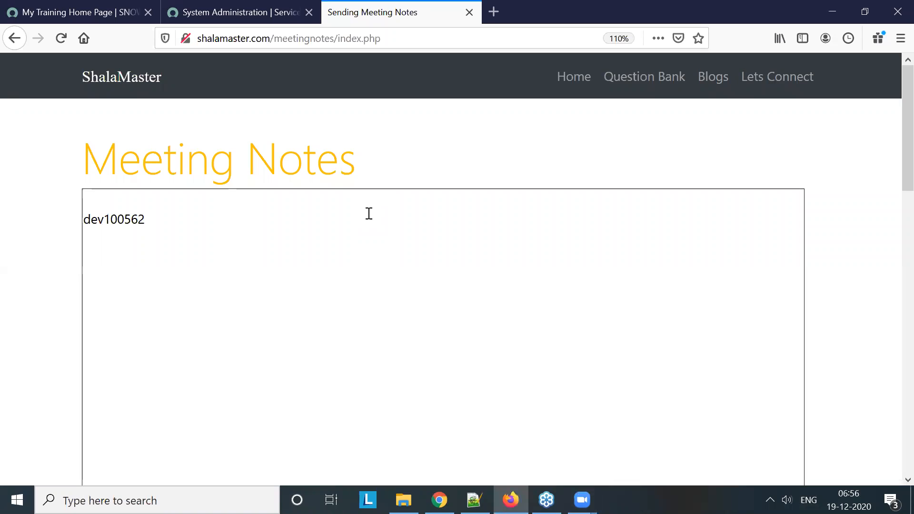
{"action": "left_click", "coordinate": [369, 214]}
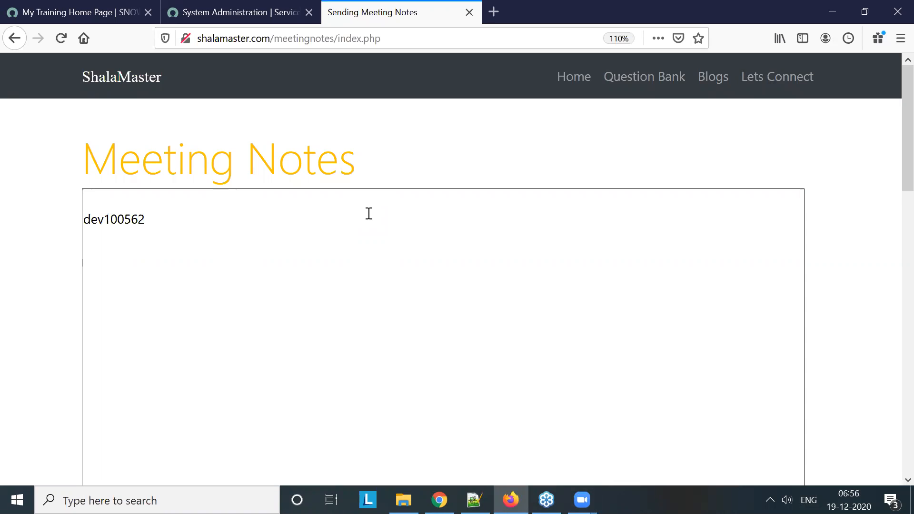
{"action": "key", "text": "ctrl+v"}
Add the heading "Incident Integration:" under the instance names in the meeting notes
{"action": "key", "text": "Return"}
{"action": "type", "text": "Incident Integration:"}
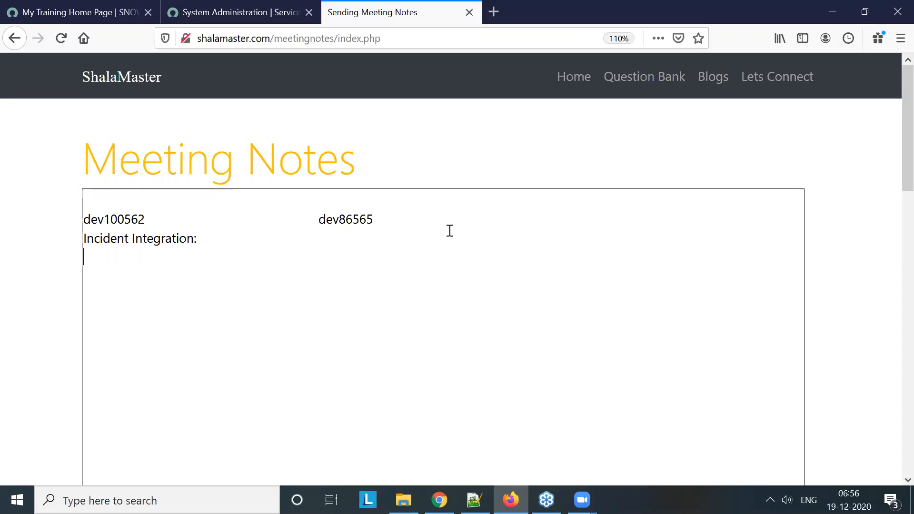
Write a mapping line in the notes with a dashed arrow from "Created" to "Number : Auto Number ,"
{"action": "key", "text": "Return"}
{"action": "type", "text": "Created------------------------------->  Number "}
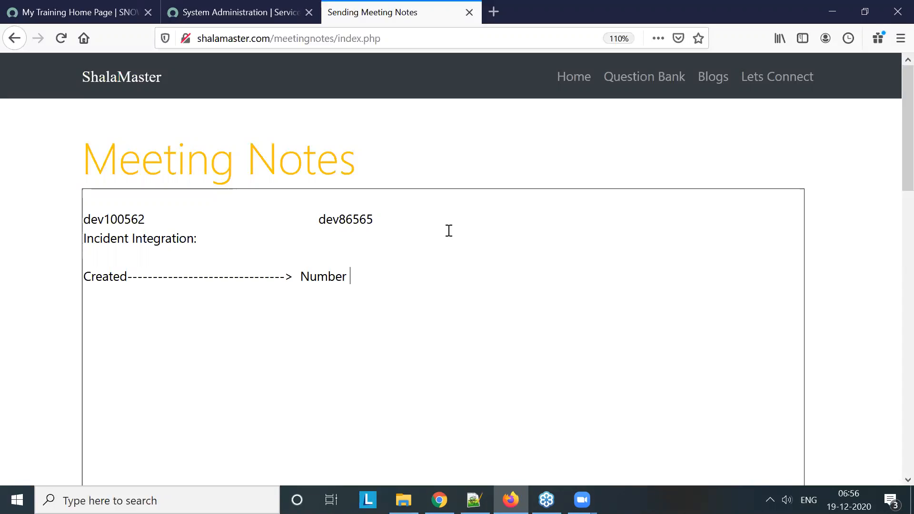
{"action": "type", "text": ": Auto Number ,"}
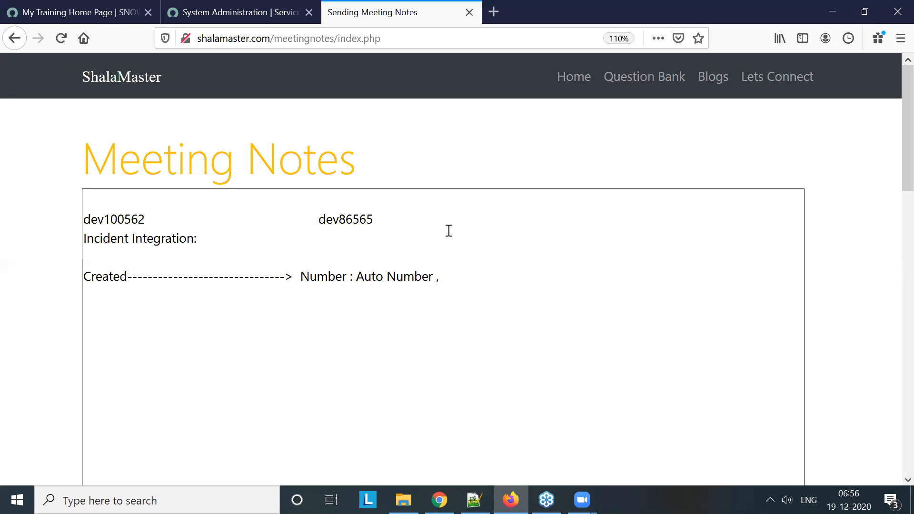
{"action": "type", "text": " Tool Ticket Number="}
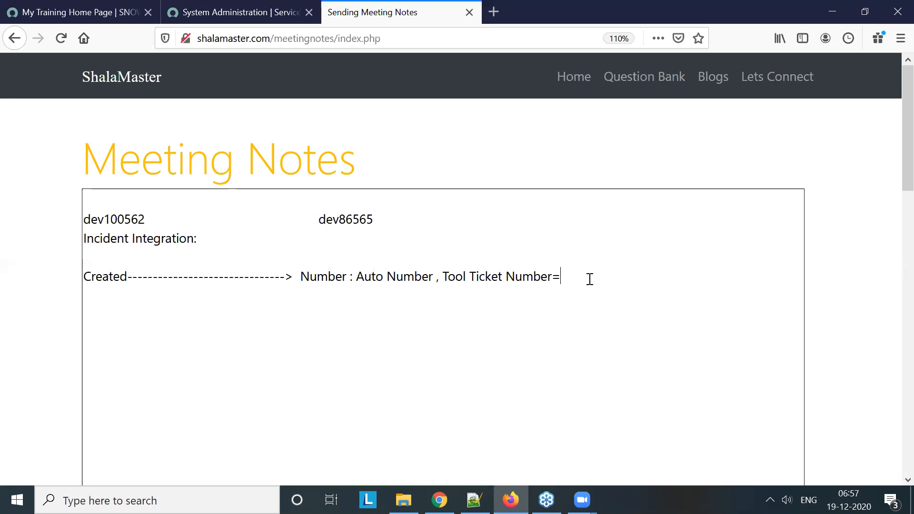
Extend the Number mapping line with "Tool Ticket Number= DEV 100562 ticket number"
{"action": "type", "text": "DEV100562 ticket number"}
{"action": "key", "text": "Return"}
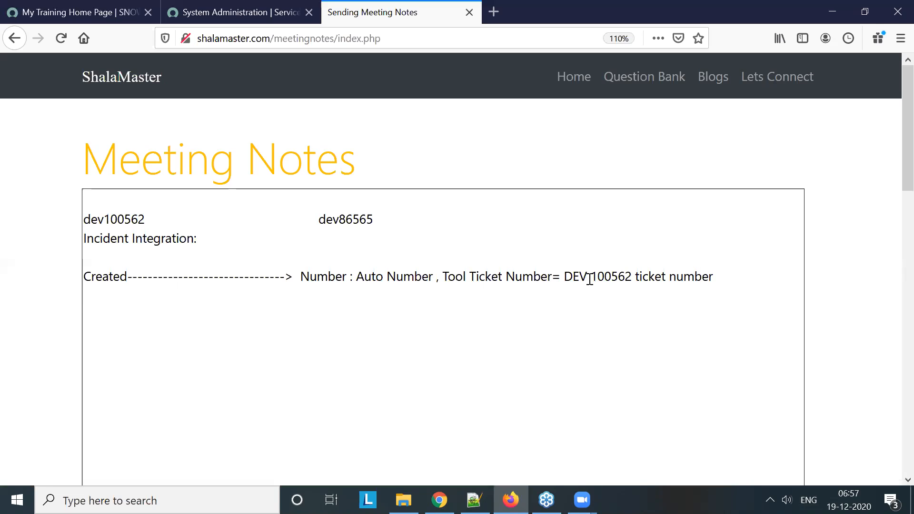
Add a notes line mapping "Short Description" to "Short Description" with a dashed arrow
{"action": "type", "text": "Short Description-"}
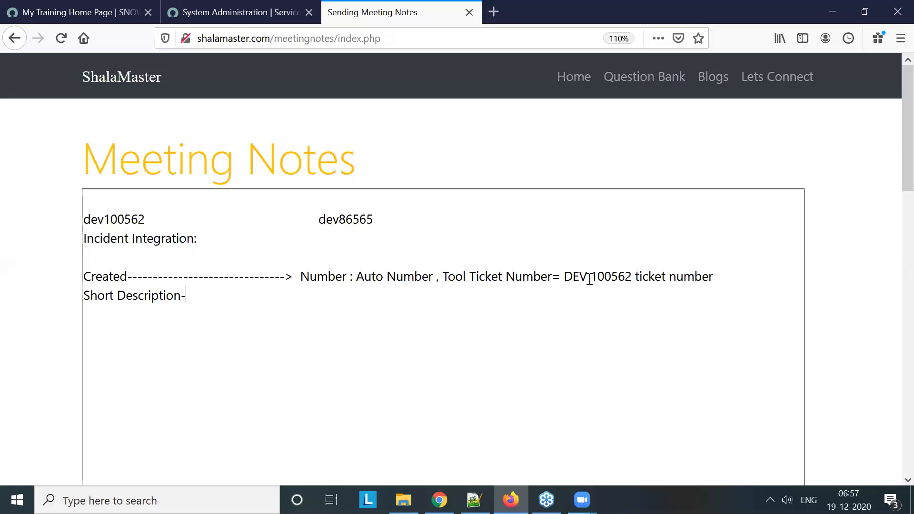
{"action": "type", "text": "--------------------> Short Description"}
{"action": "key", "text": "Return"}
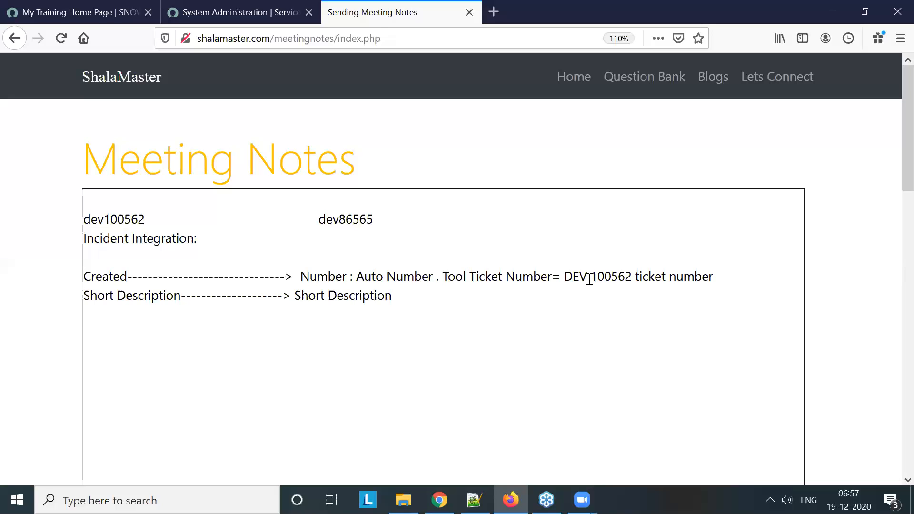
Add a notes line mapping "Description" to "Description" with a dashed arrow
{"action": "type", "text": "Description--------------------------->Description"}
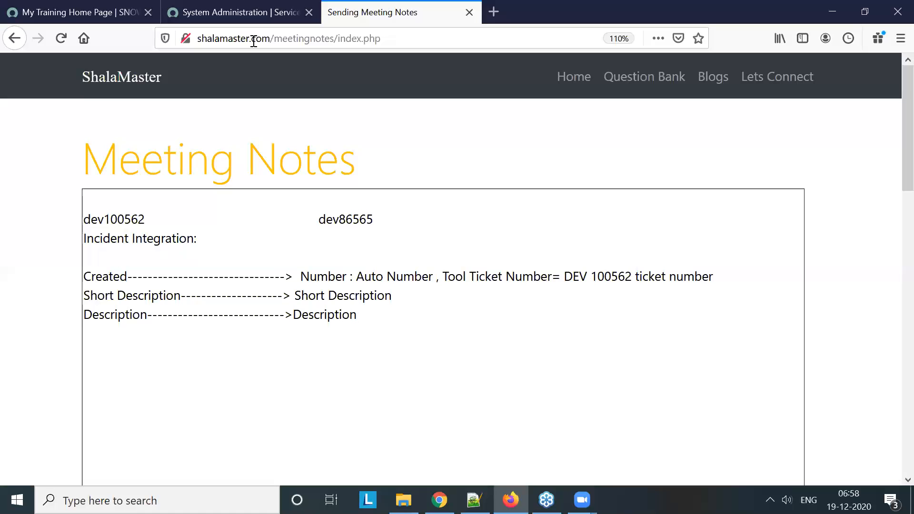
Find the inbound System Web Services in the dev86565 instance and start a new web service record
{"action": "left_click", "coordinate": [246, 20]}
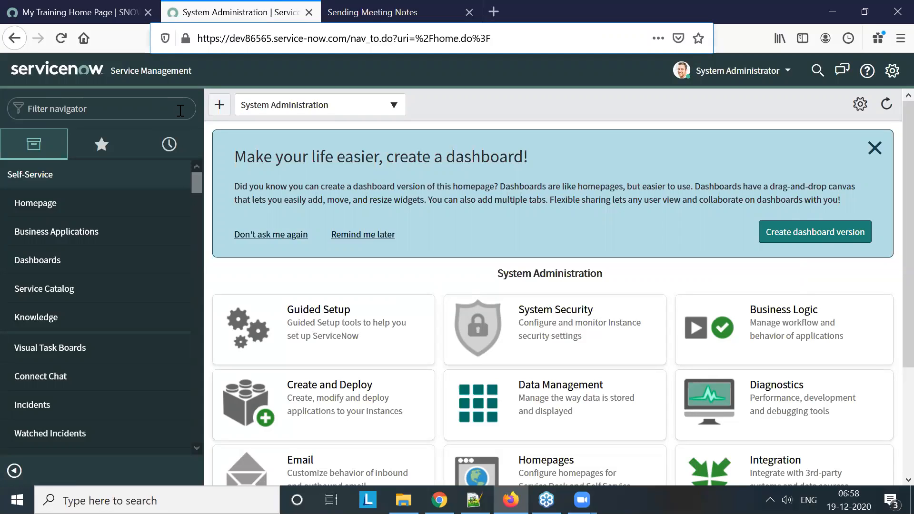
{"action": "left_click", "coordinate": [150, 108]}
{"action": "type", "text": "in"}
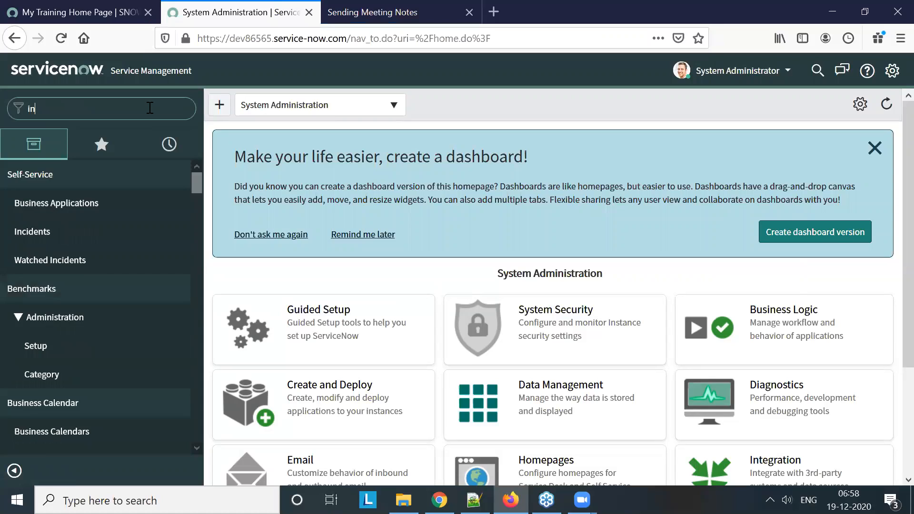
{"action": "type", "text": "bound"}
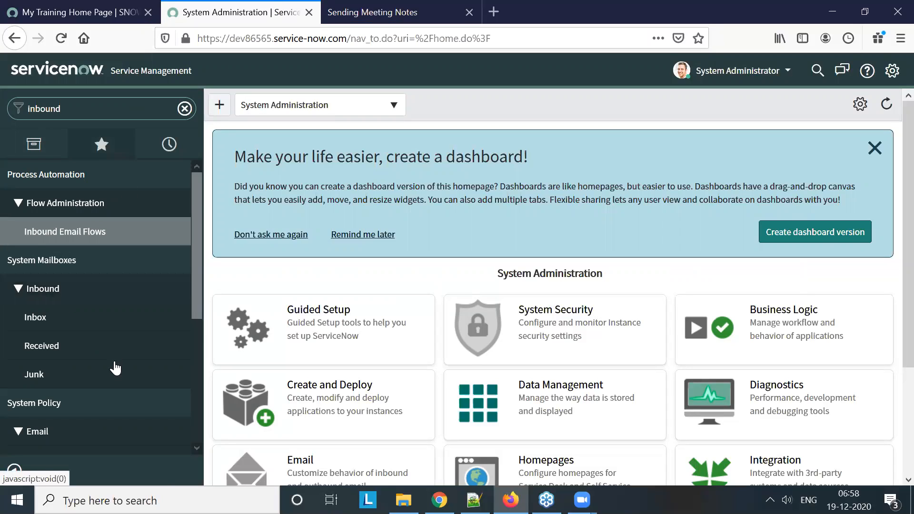
{"action": "scroll", "coordinate": [115, 365], "scroll_direction": "down", "scroll_amount": 1}
{"action": "scroll", "coordinate": [115, 365], "scroll_direction": "down", "scroll_amount": 3}
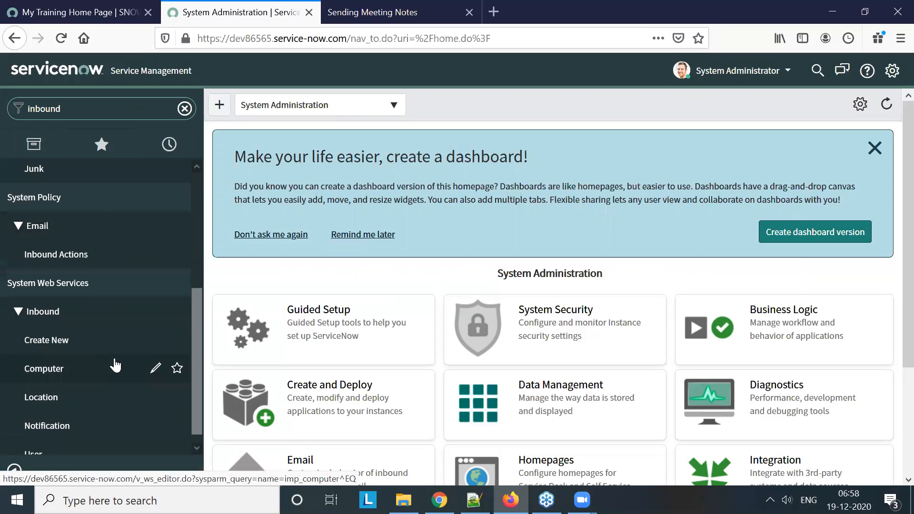
{"action": "left_click", "coordinate": [62, 351]}
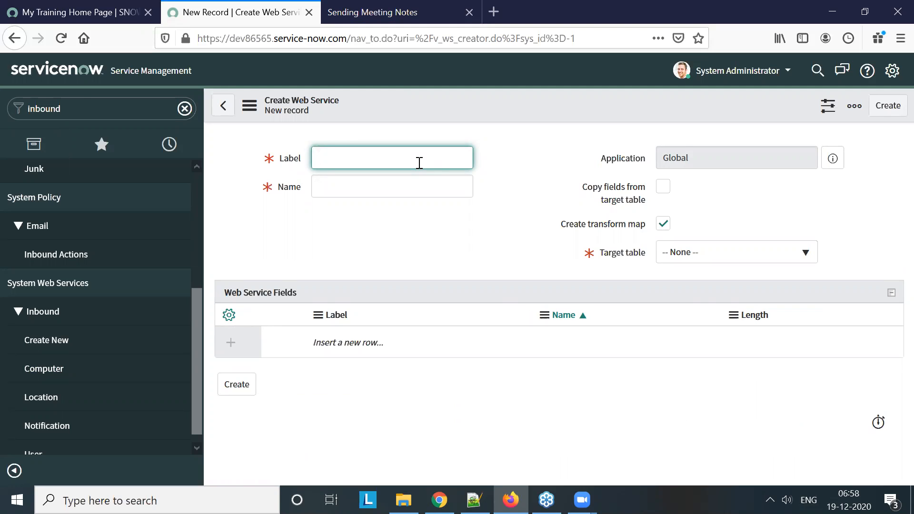
Label the new web service "A tool Incident"
{"action": "type", "text": "A tool Incident"}
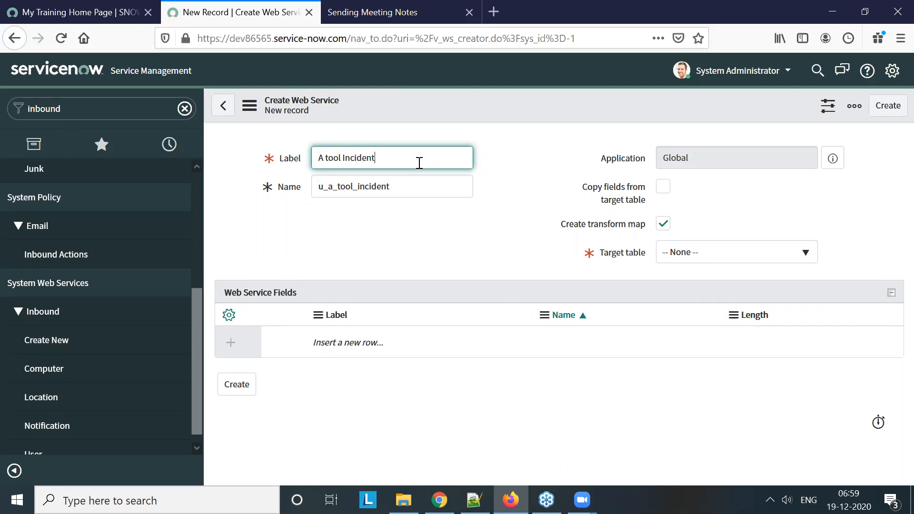
Enable copying fields from the target table, set the target table to Incident [incident], and create the web service
{"action": "left_click", "coordinate": [369, 182]}
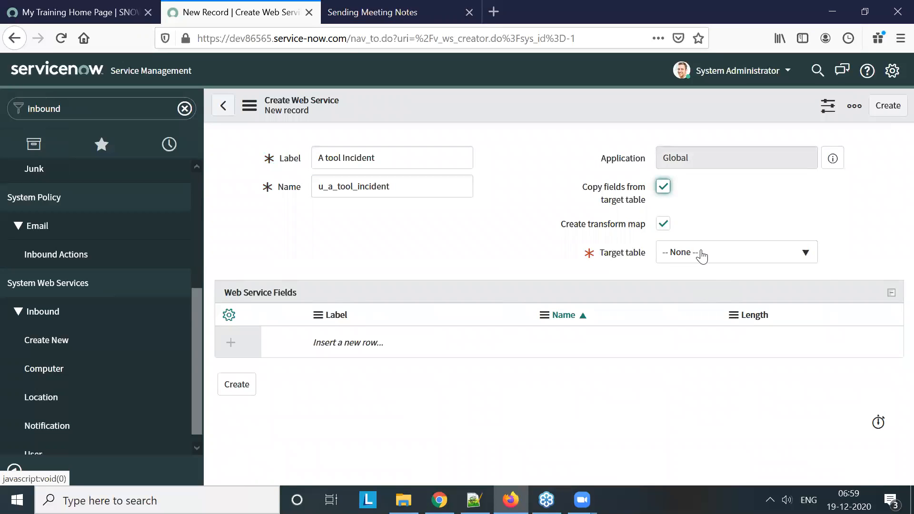
{"action": "left_click", "coordinate": [702, 261]}
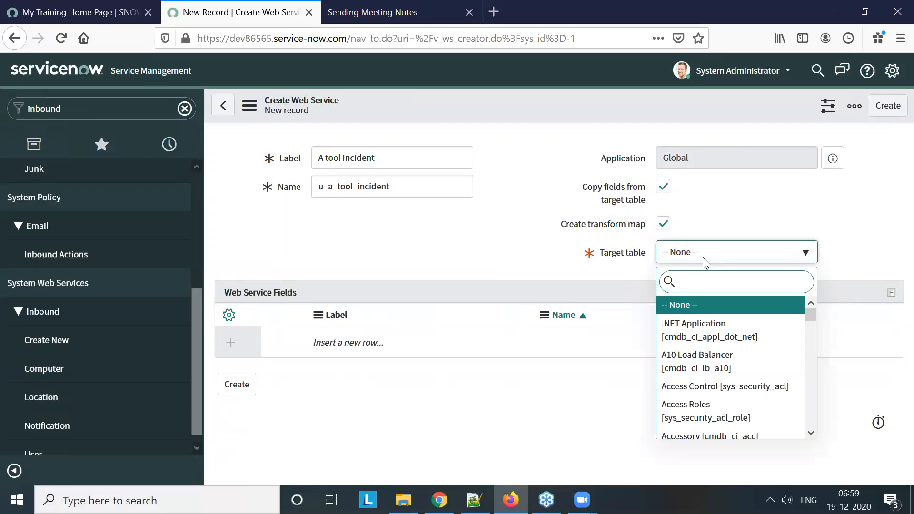
{"action": "type", "text": "incident"}
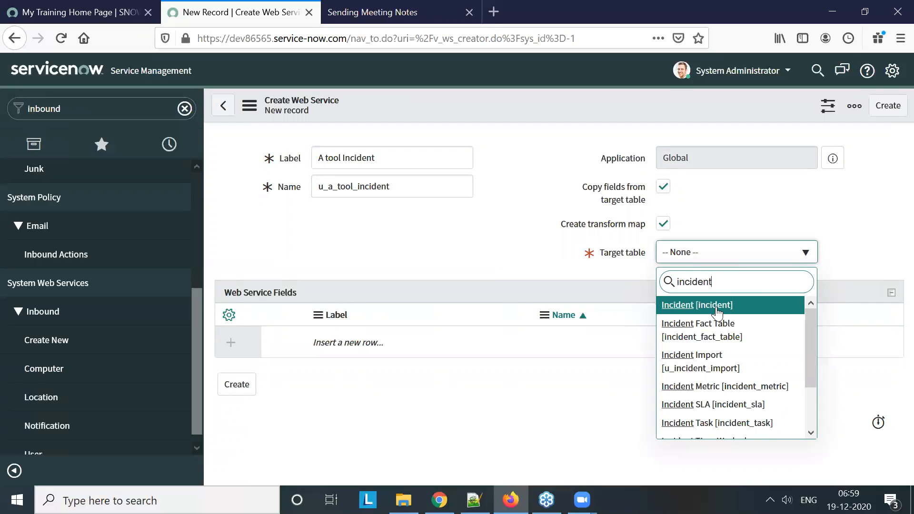
{"action": "left_click", "coordinate": [717, 307]}
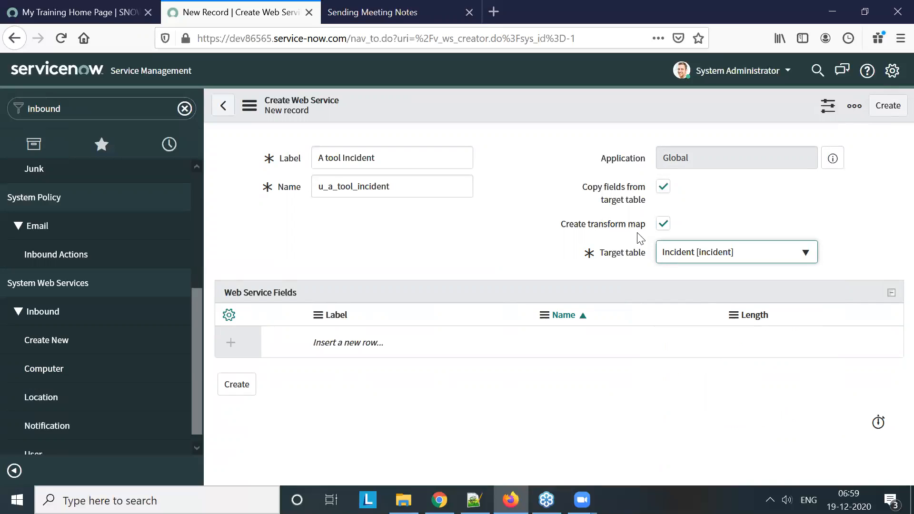
{"action": "left_click", "coordinate": [888, 107]}
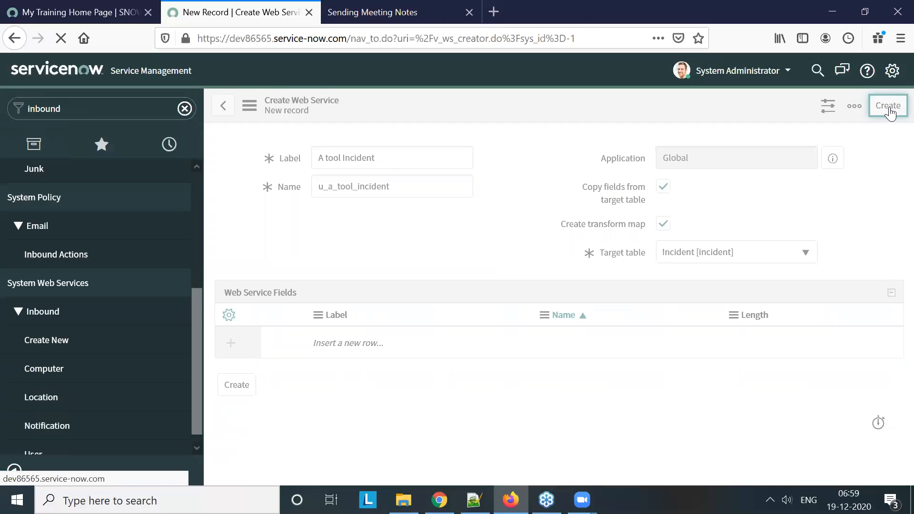
Auto-map the matching fields in the new "A tool Incident" table transform map
{"action": "left_click", "coordinate": [433, 16]}
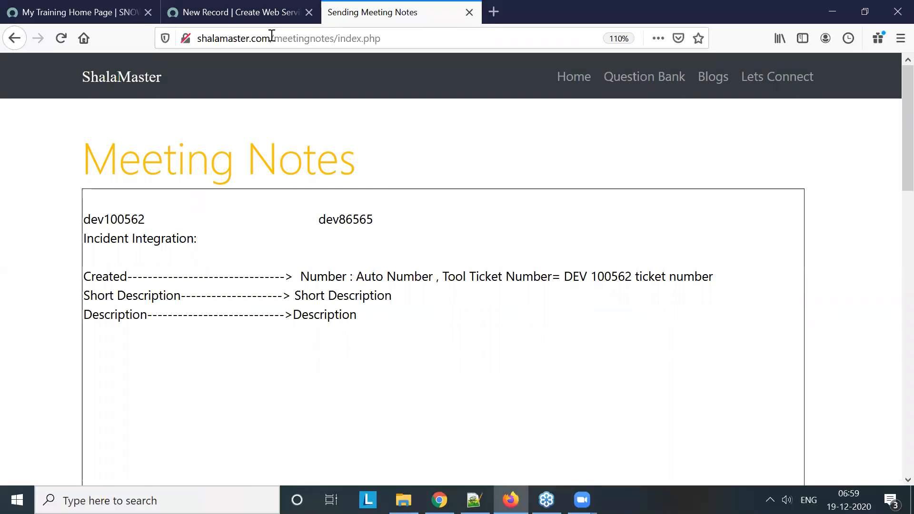
{"action": "left_click", "coordinate": [220, 12]}
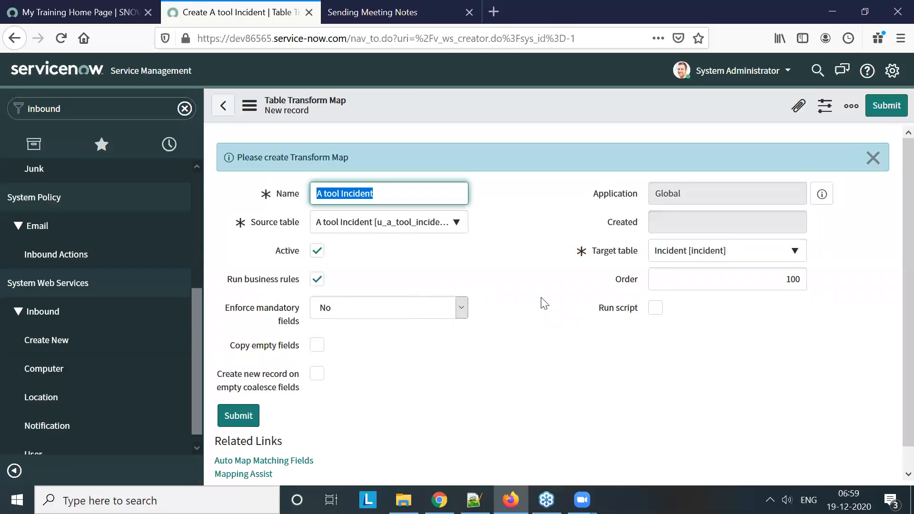
{"action": "scroll", "coordinate": [543, 303], "scroll_direction": "down", "scroll_amount": 2}
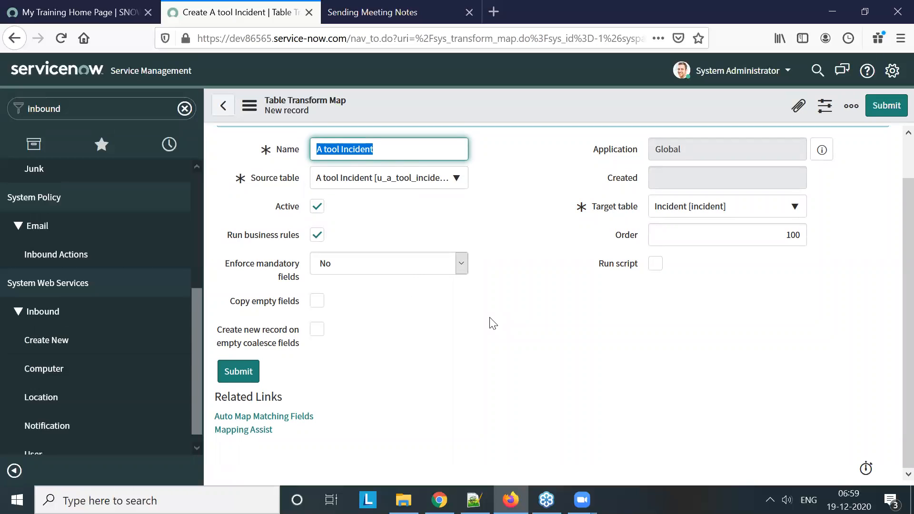
{"action": "scroll", "coordinate": [506, 322], "scroll_direction": "up", "scroll_amount": 2}
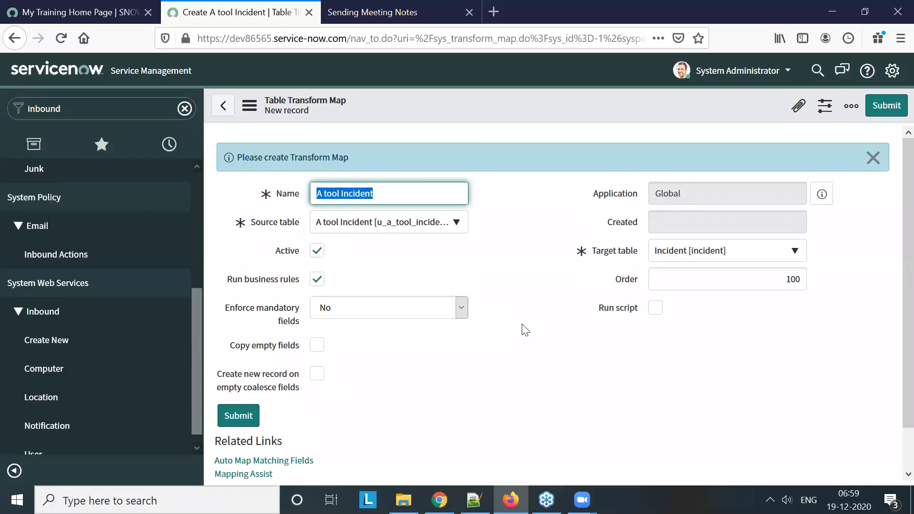
{"action": "scroll", "coordinate": [519, 333], "scroll_direction": "down", "scroll_amount": 2}
{"action": "left_click", "coordinate": [256, 420]}
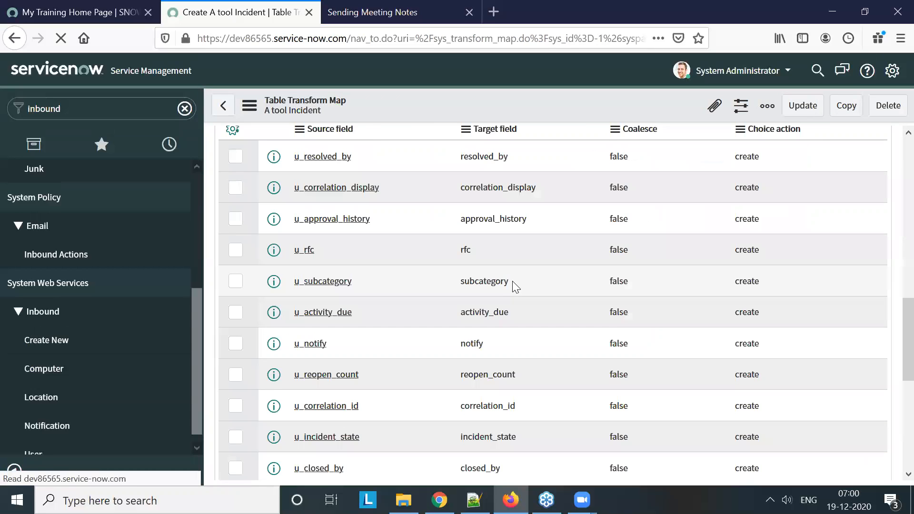
{"action": "scroll", "coordinate": [522, 289], "scroll_direction": "up", "scroll_amount": 1}
{"action": "scroll", "coordinate": [523, 289], "scroll_direction": "down", "scroll_amount": 8}
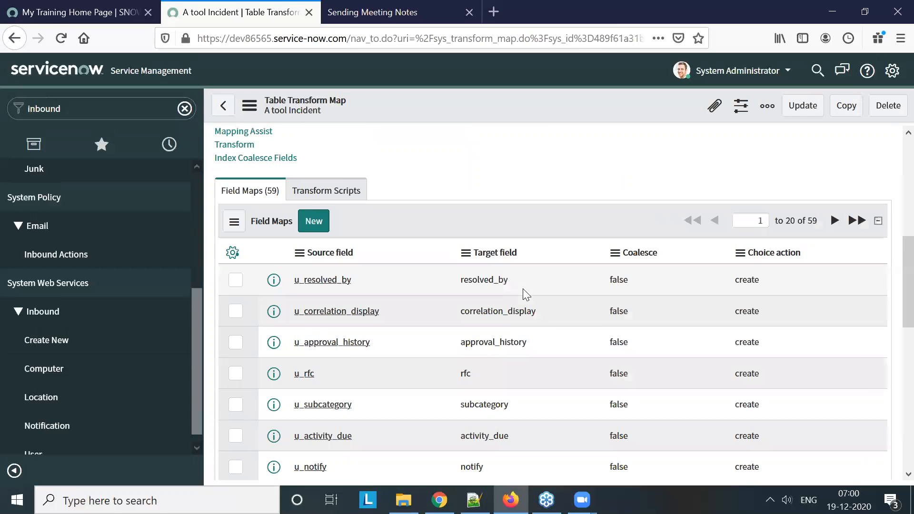
Replace "Created" with "Number" at the start of the first mapping line in the meeting notes
{"action": "left_click", "coordinate": [388, 12]}
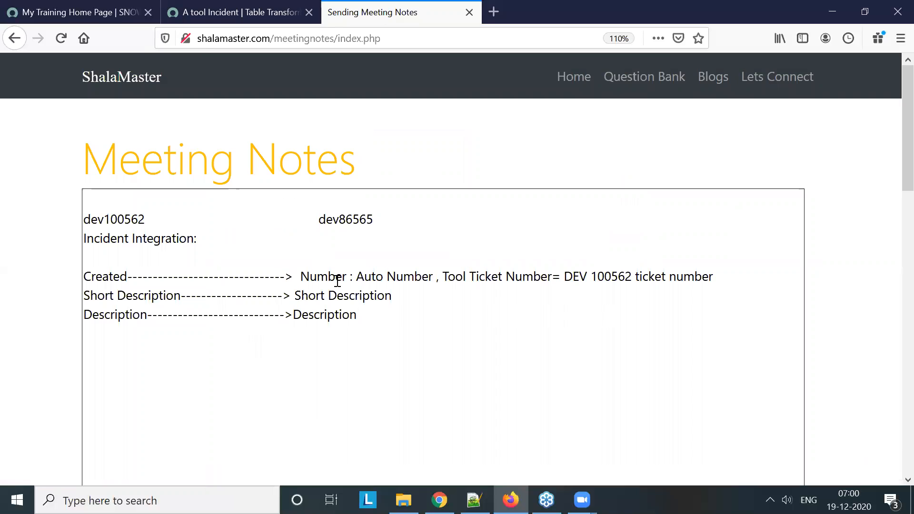
{"action": "left_click", "coordinate": [127, 277]}
{"action": "key", "text": "BackSpace"}
{"action": "key", "text": "BackSpace"}
{"action": "key", "text": "BackSpace"}
{"action": "key", "text": "BackSpace"}
{"action": "key", "text": "BackSpace"}
{"action": "key", "text": "BackSpace"}
{"action": "key", "text": "BackSpace"}
{"action": "type", "text": "Number"}
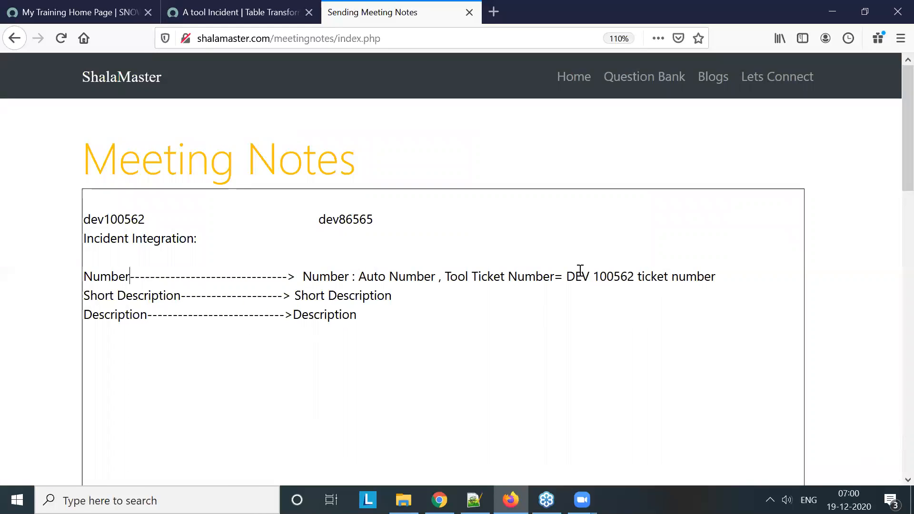
Review the field maps of the "A tool Incident" transform map, including the choice action of u_resolved_by
{"action": "left_click", "coordinate": [206, 13]}
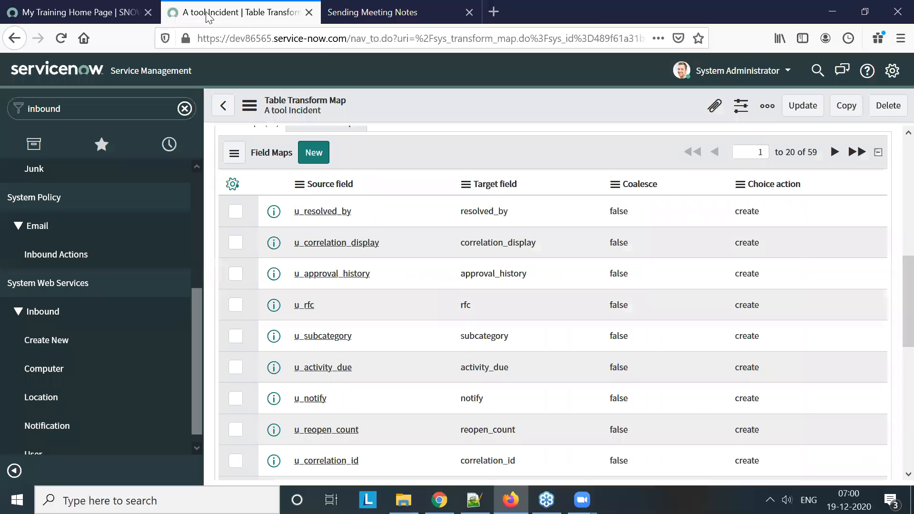
{"action": "scroll", "coordinate": [503, 250], "scroll_direction": "up", "scroll_amount": 4}
{"action": "scroll", "coordinate": [503, 255], "scroll_direction": "down", "scroll_amount": 2}
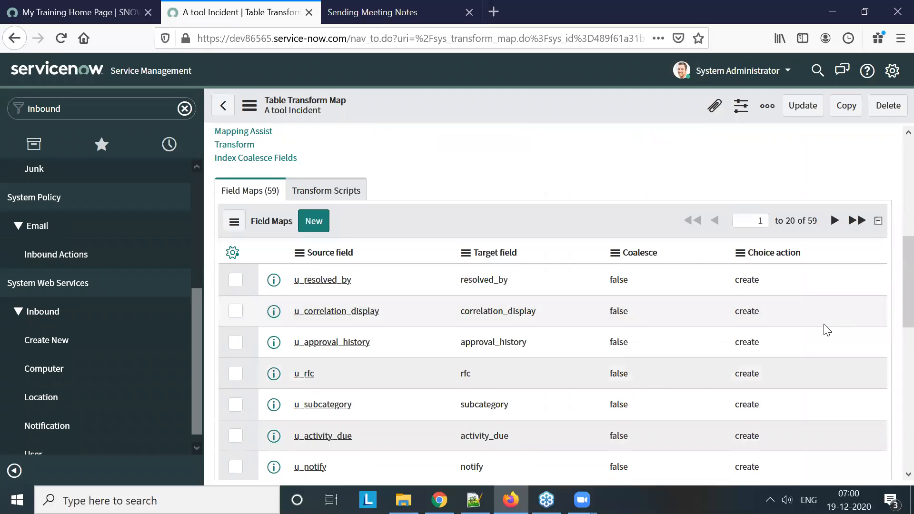
{"action": "left_click", "coordinate": [782, 280]}
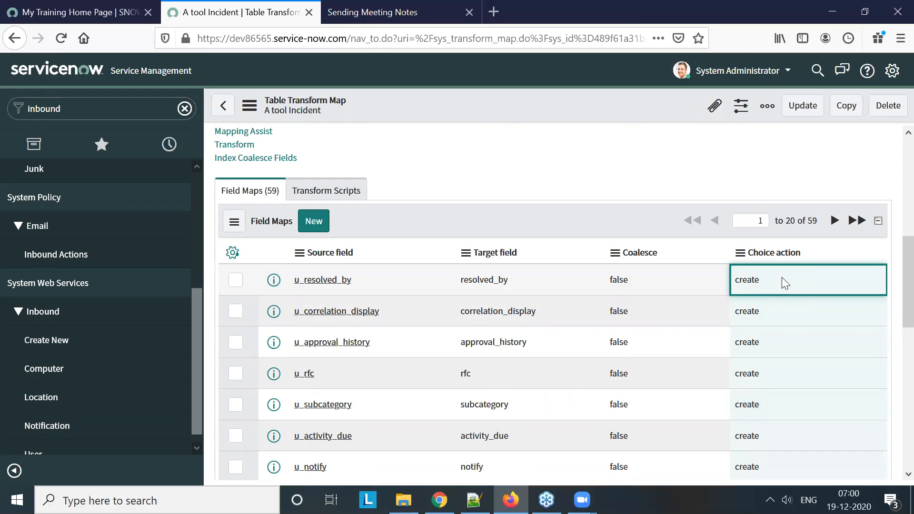
Set the choice action to ignore for field maps 1 to 20, from u_resolved_by through u_upon_reject, in one bulk edit
{"action": "scroll", "coordinate": [809, 316], "scroll_direction": "down", "scroll_amount": 4}
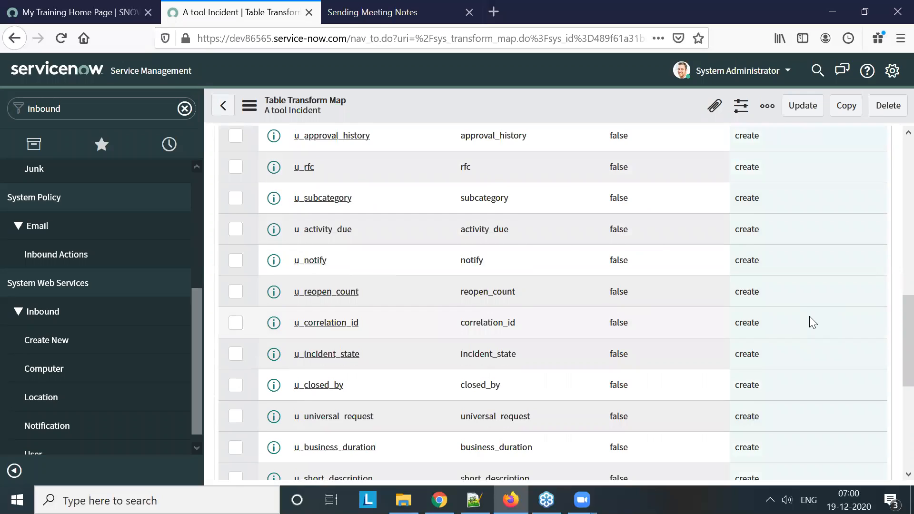
{"action": "scroll", "coordinate": [808, 316], "scroll_direction": "down", "scroll_amount": 5}
{"action": "left_click", "coordinate": [800, 375]}
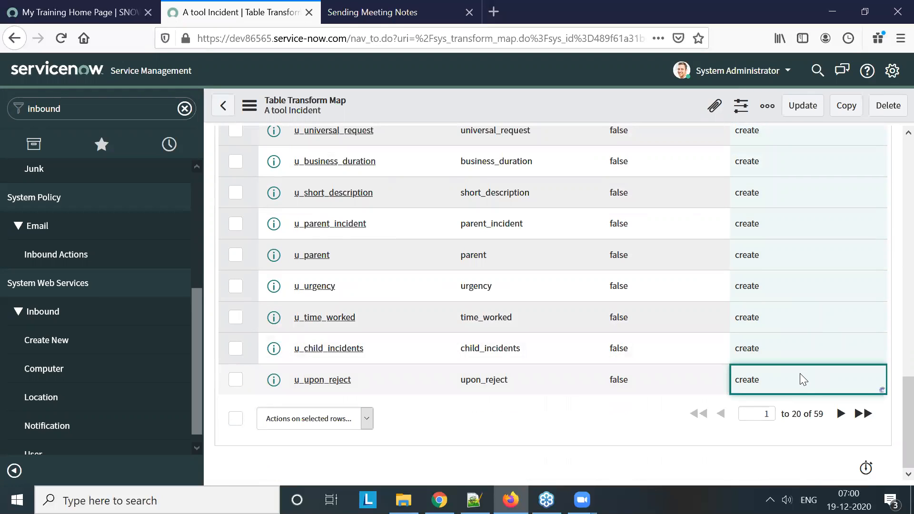
{"action": "double_click", "coordinate": [800, 373]}
{"action": "left_click", "coordinate": [788, 382]}
{"action": "left_click", "coordinate": [771, 415]}
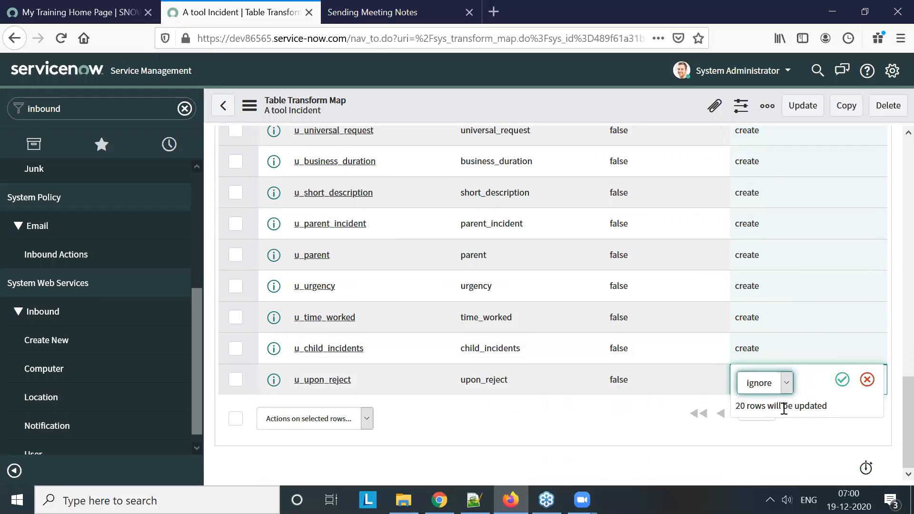
{"action": "left_click", "coordinate": [840, 386]}
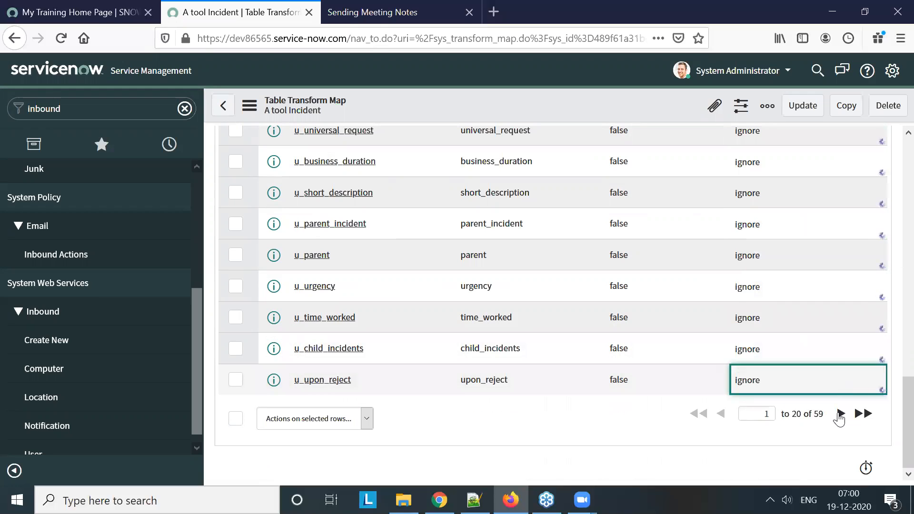
Set the choice action to ignore for field maps 21 to 40, from u_knowledge through u_user_input
{"action": "left_click", "coordinate": [840, 414]}
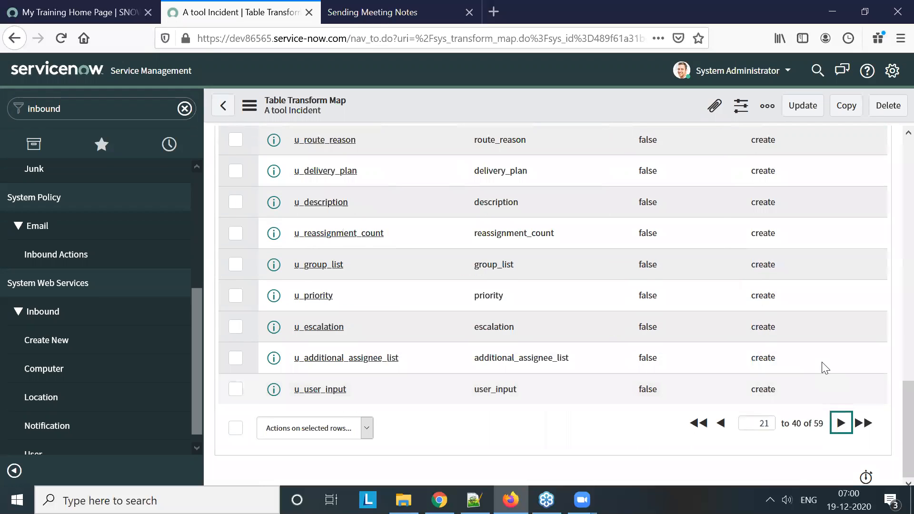
{"action": "scroll", "coordinate": [825, 368], "scroll_direction": "up", "scroll_amount": 15}
{"action": "scroll", "coordinate": [780, 357], "scroll_direction": "down", "scroll_amount": 7}
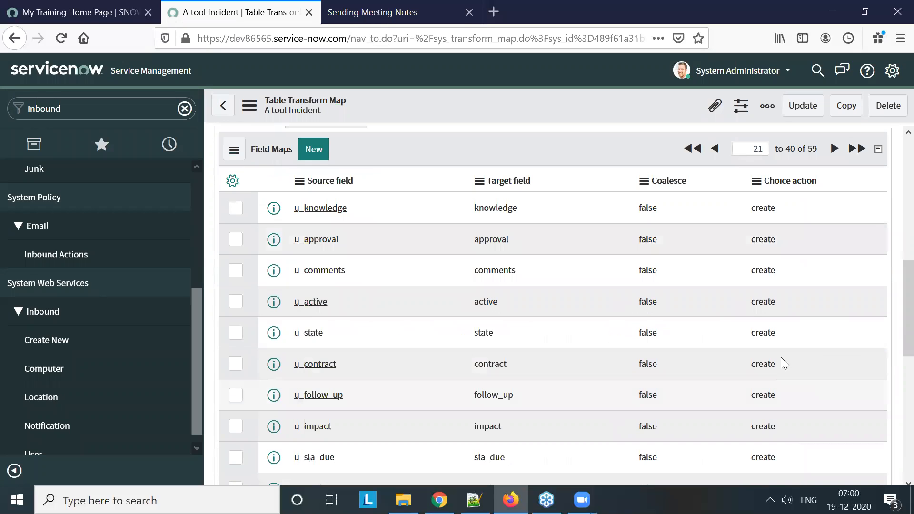
{"action": "left_click", "coordinate": [789, 208]}
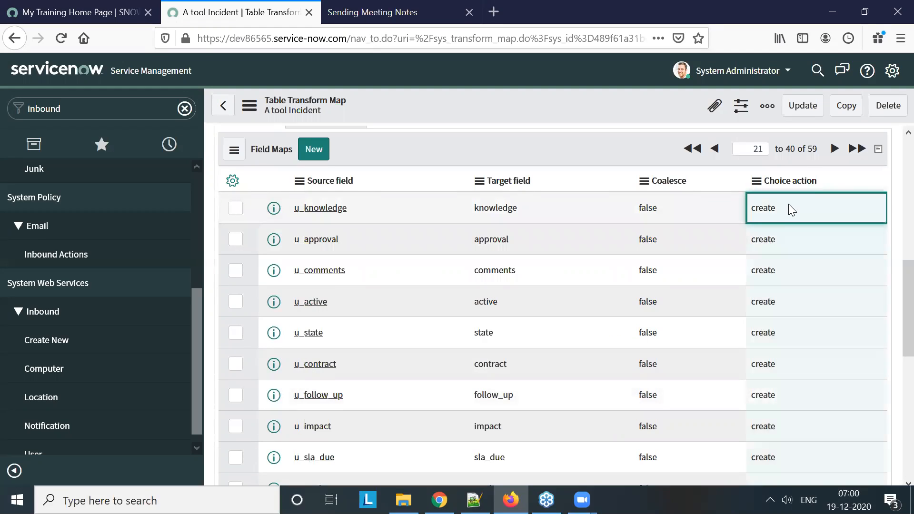
{"action": "scroll", "coordinate": [790, 257], "scroll_direction": "down", "scroll_amount": 8}
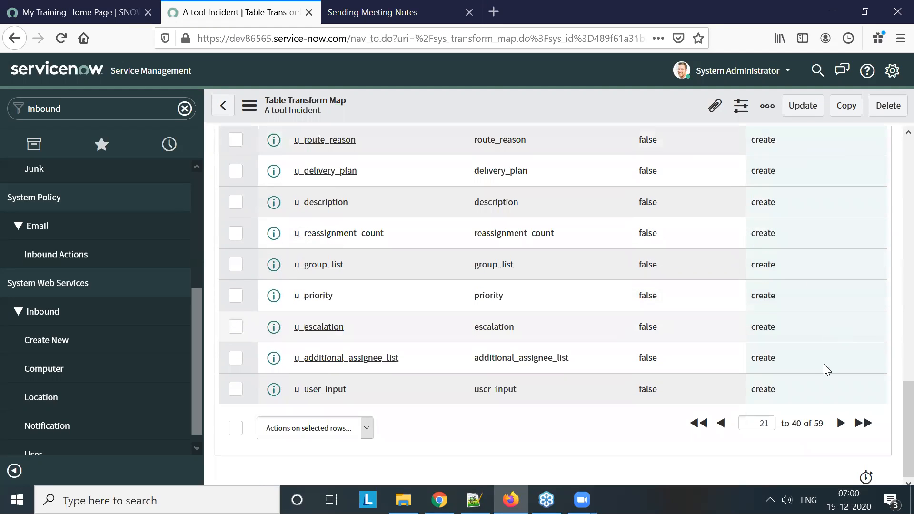
{"action": "double_click", "coordinate": [814, 399]}
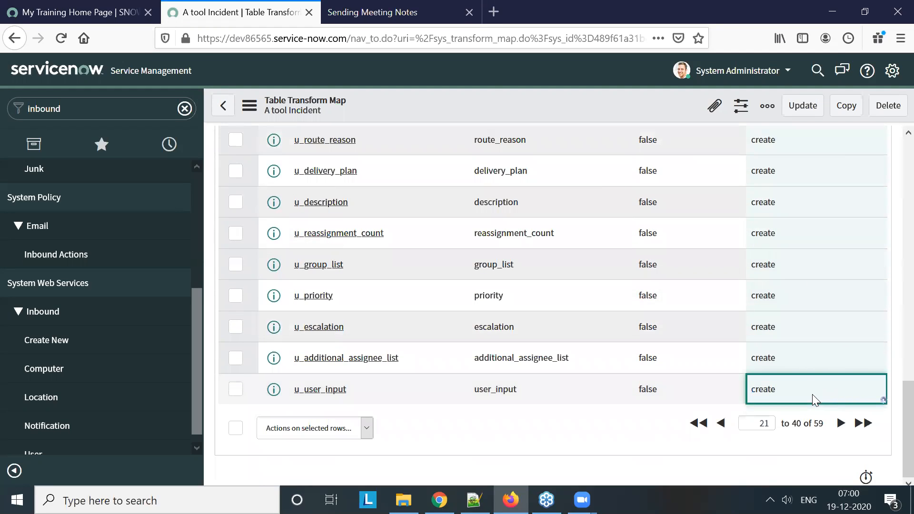
{"action": "left_click", "coordinate": [804, 394]}
{"action": "left_click", "coordinate": [804, 429]}
{"action": "left_click", "coordinate": [858, 389]}
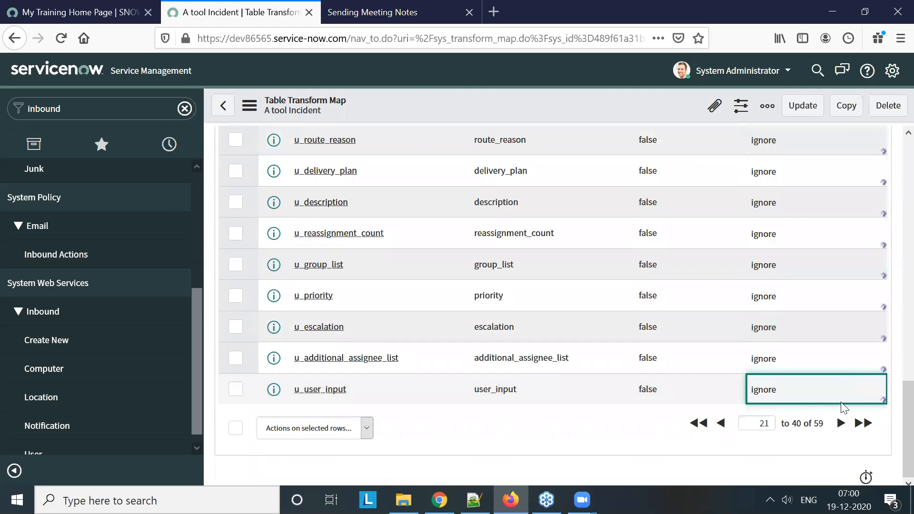
Set the choice action to ignore for field maps 41 to 59, from u_expected_start through u_company
{"action": "left_click", "coordinate": [841, 424]}
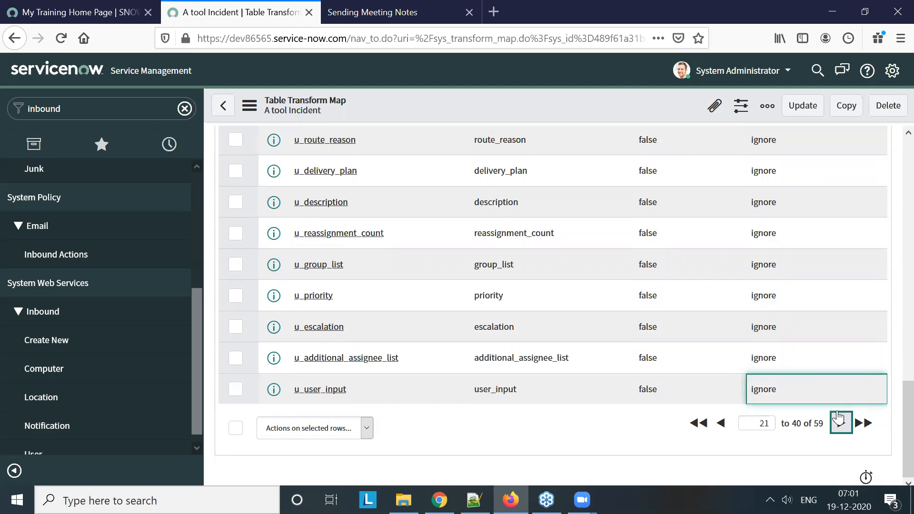
{"action": "scroll", "coordinate": [821, 332], "scroll_direction": "up", "scroll_amount": 5}
{"action": "scroll", "coordinate": [824, 338], "scroll_direction": "up", "scroll_amount": 4}
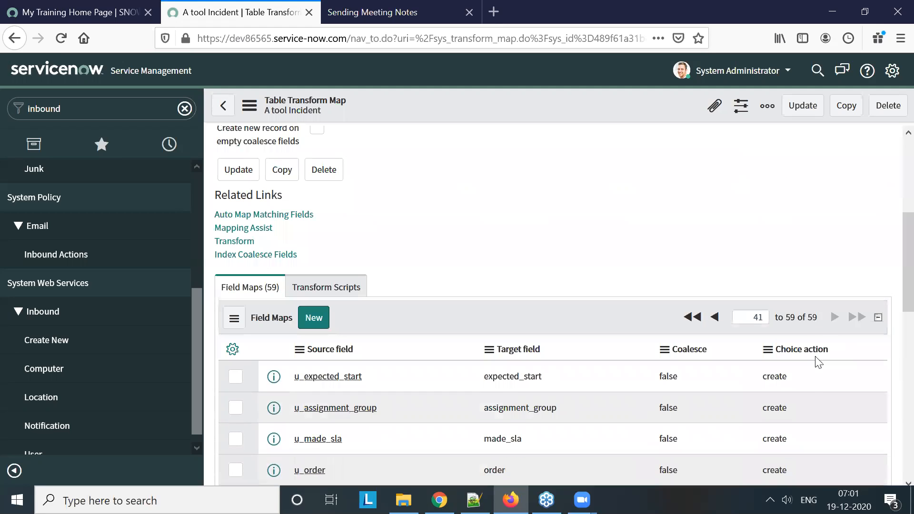
{"action": "left_click", "coordinate": [809, 379]}
{"action": "key", "text": "shift+Down"}
{"action": "key", "text": "shift+Down"}
{"action": "scroll", "coordinate": [828, 374], "scroll_direction": "down", "scroll_amount": 10}
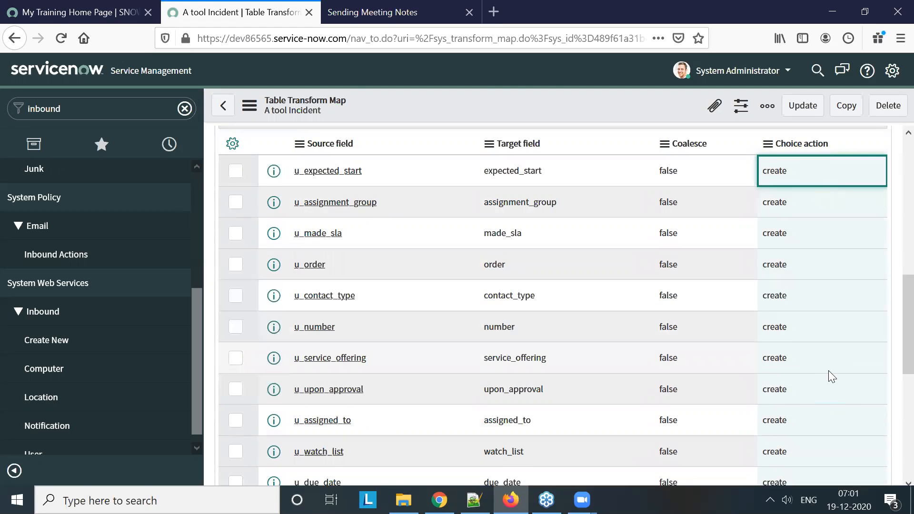
{"action": "left_click", "coordinate": [819, 392]}
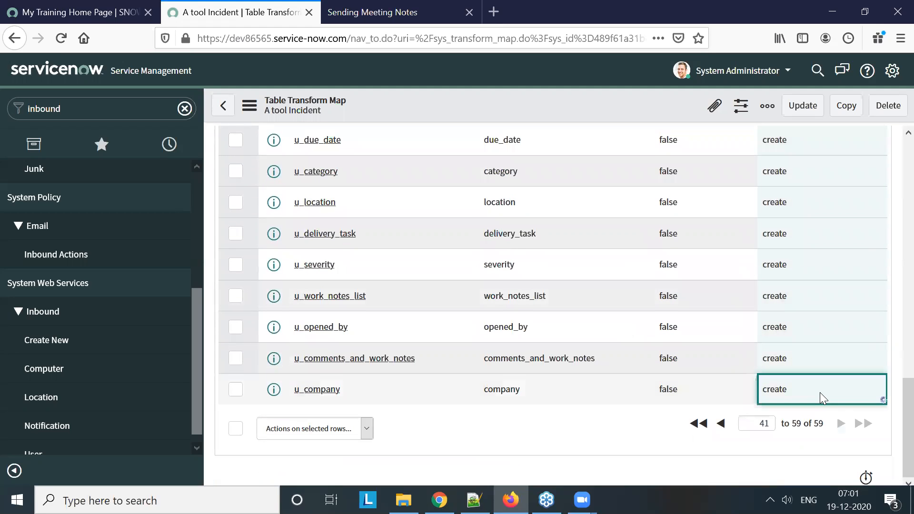
{"action": "double_click", "coordinate": [820, 392]}
{"action": "left_click", "coordinate": [819, 392]}
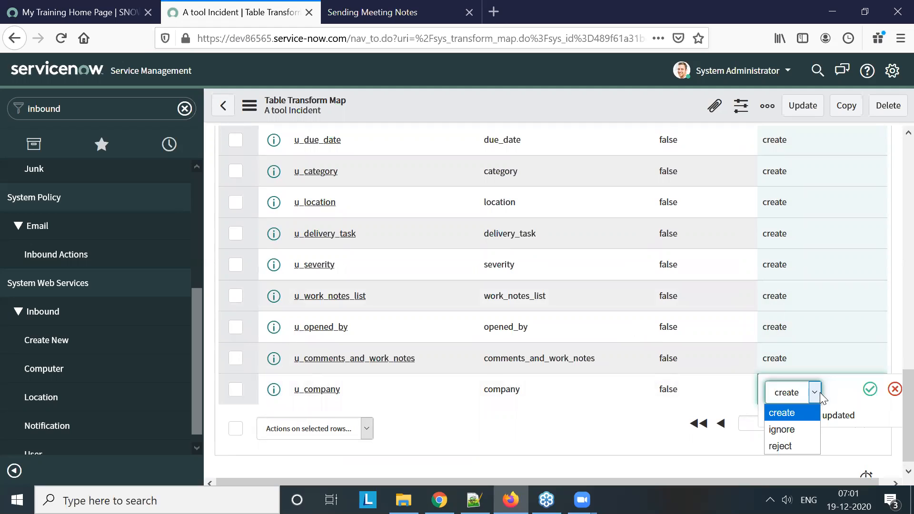
{"action": "key", "text": "Down"}
{"action": "key", "text": "Return"}
{"action": "left_click", "coordinate": [865, 390]}
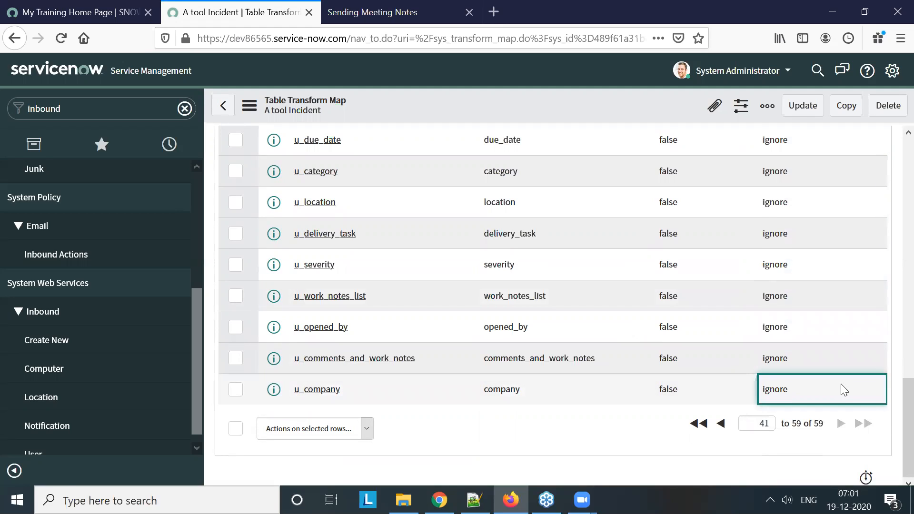
Find the incident modules, open the Assigned to me incident list in a separate browser tab, and start a new incident record
{"action": "left_click", "coordinate": [71, 112]}
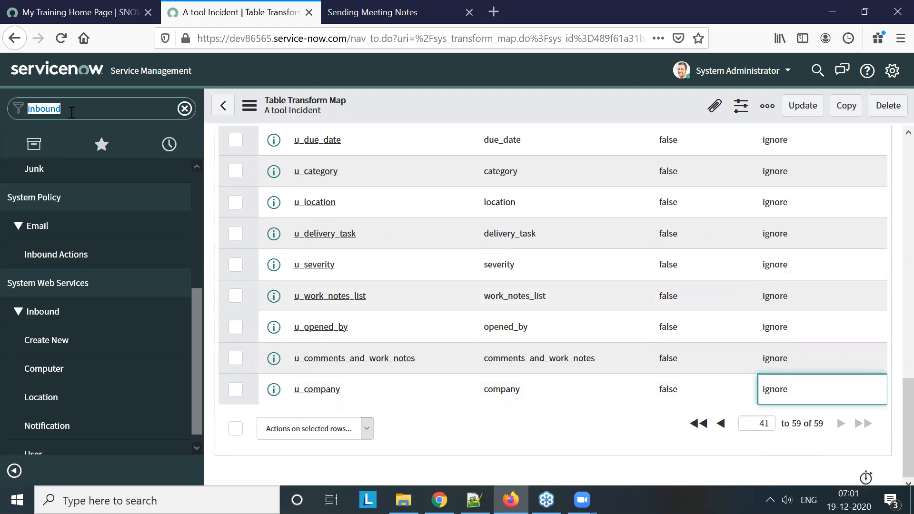
{"action": "type", "text": "incident"}
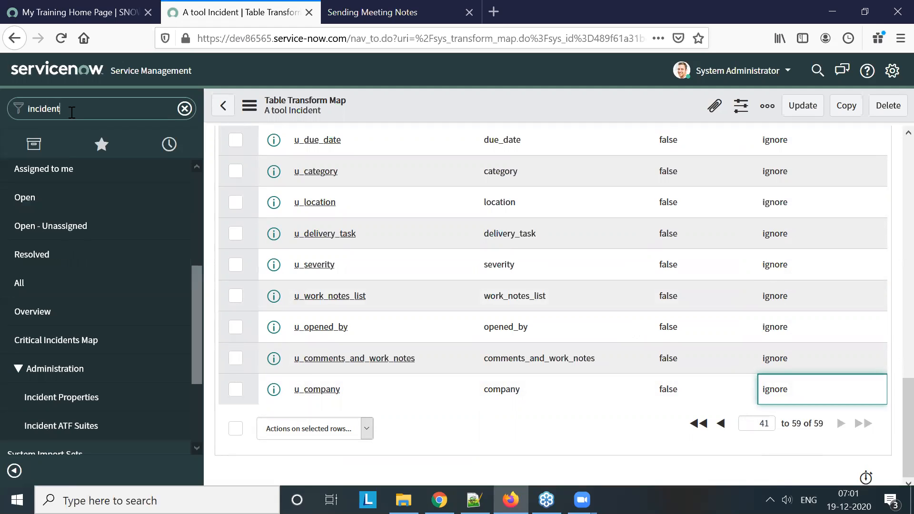
{"action": "scroll", "coordinate": [71, 352], "scroll_direction": "up", "scroll_amount": 3}
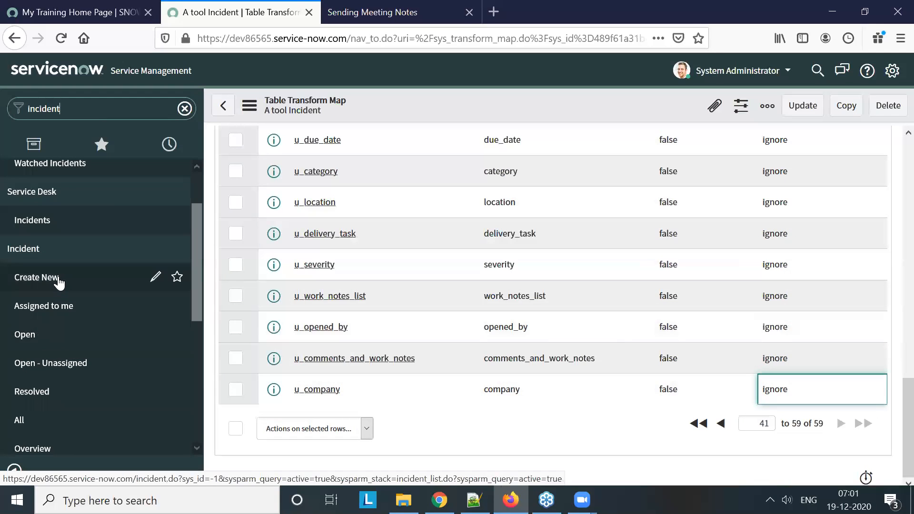
{"action": "middle_click", "coordinate": [71, 320]}
{"action": "left_click", "coordinate": [431, 22]}
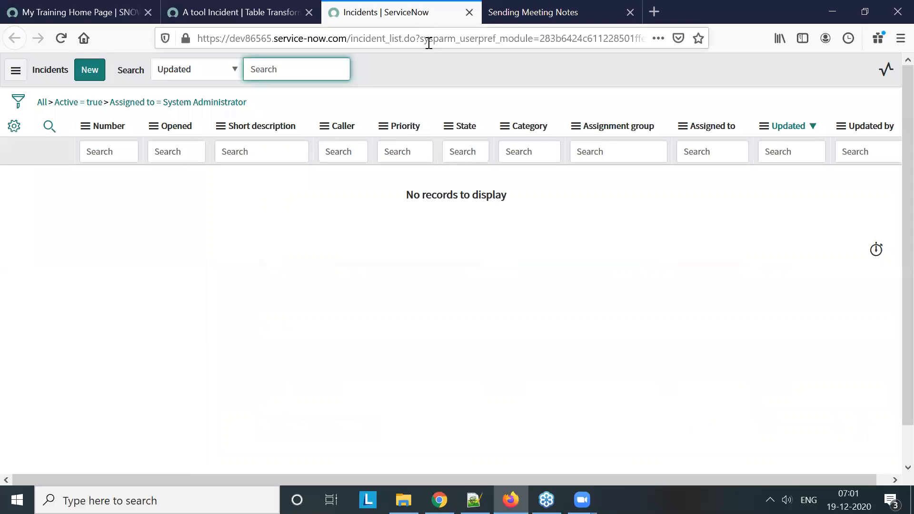
{"action": "left_click", "coordinate": [89, 76]}
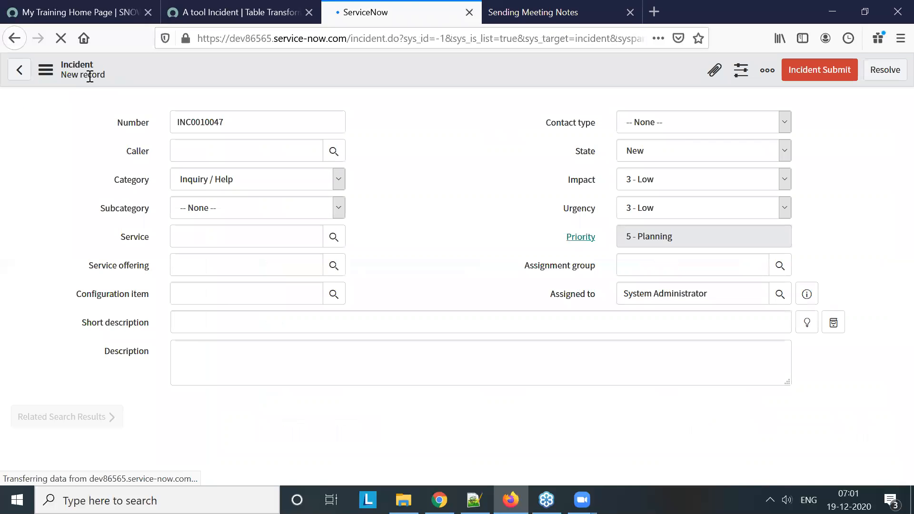
Add a new string field named "Tool Ticket Number" with length Small (40) to the Incident form layout
{"action": "right_click", "coordinate": [247, 60]}
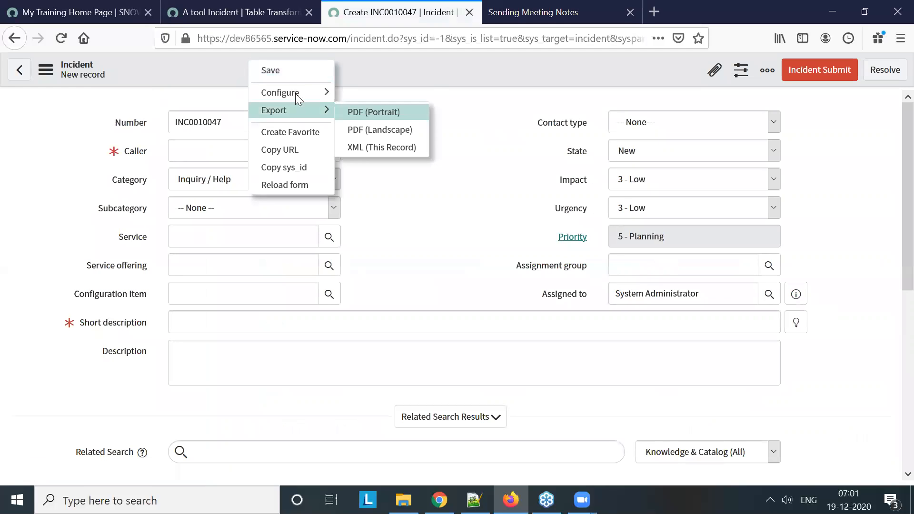
{"action": "mouse_move", "coordinate": [295, 93]}
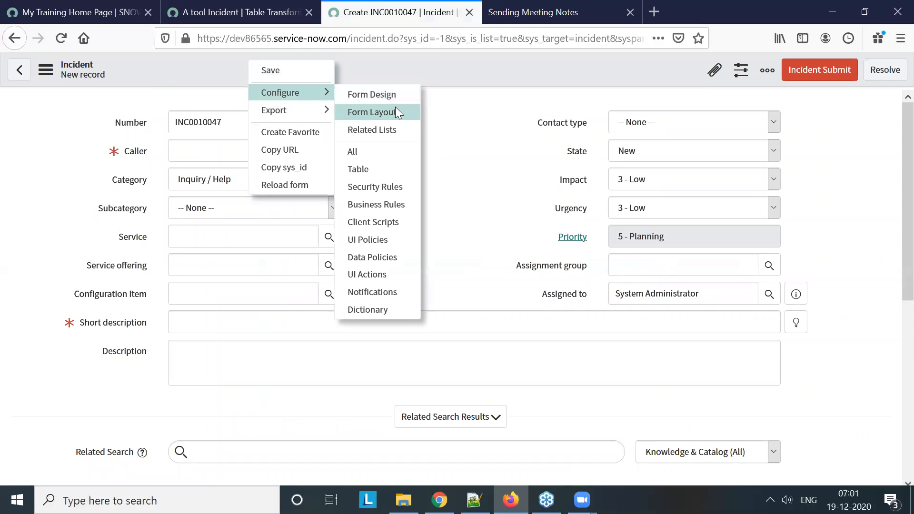
{"action": "left_click", "coordinate": [397, 113]}
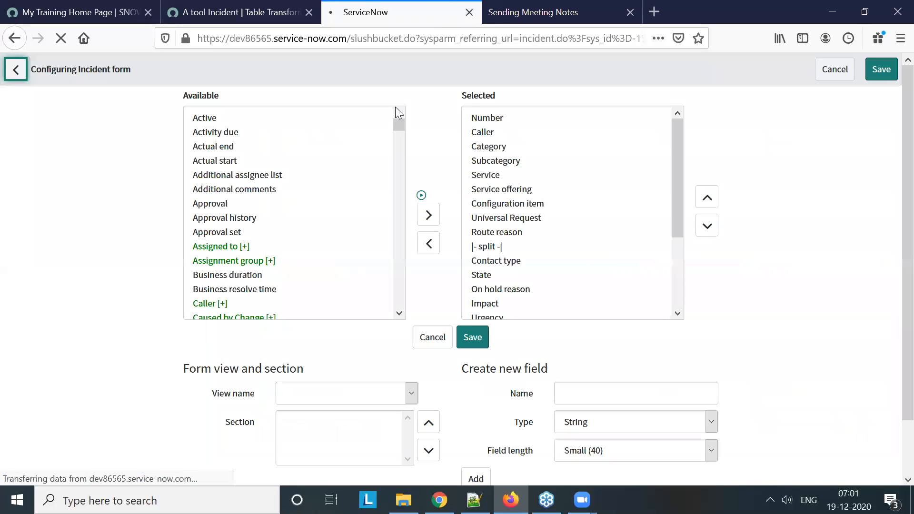
{"action": "left_click", "coordinate": [602, 395]}
{"action": "type", "text": "Tool Ticket Numb"}
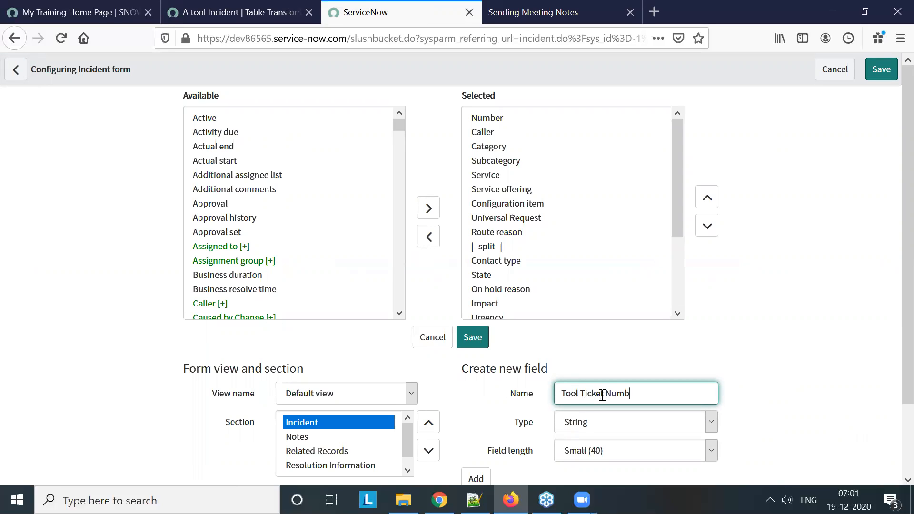
{"action": "type", "text": "er"}
{"action": "scroll", "coordinate": [612, 414], "scroll_direction": "down", "scroll_amount": 2}
{"action": "left_click", "coordinate": [476, 397]}
{"action": "scroll", "coordinate": [534, 187], "scroll_direction": "down", "scroll_amount": 3}
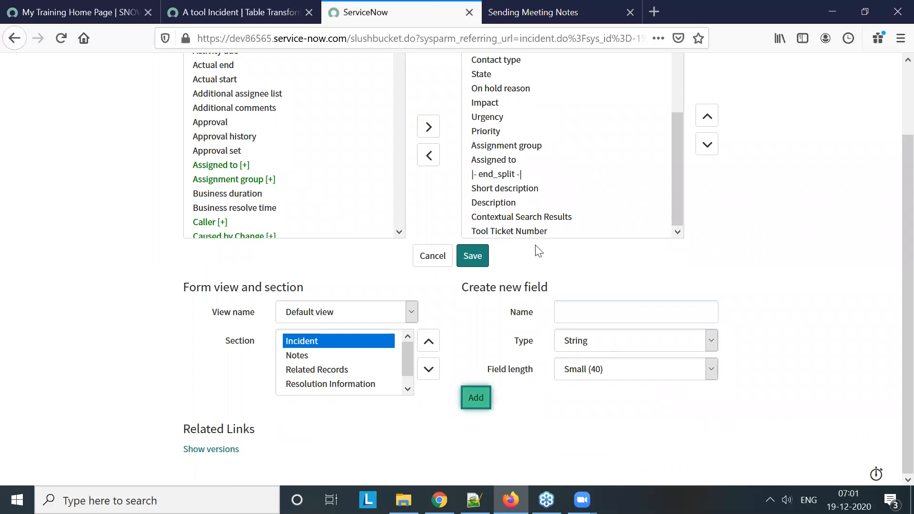
Move Tool Ticket Number directly above Contact type in the Incident form layout, save it, and check the field on the new incident form
{"action": "left_click", "coordinate": [536, 233]}
{"action": "scroll", "coordinate": [736, 210], "scroll_direction": "up", "scroll_amount": 2}
{"action": "left_click", "coordinate": [714, 203]}
{"action": "double_click", "coordinate": [714, 202]}
{"action": "double_click", "coordinate": [714, 202]}
{"action": "double_click", "coordinate": [714, 202]}
{"action": "double_click", "coordinate": [714, 202]}
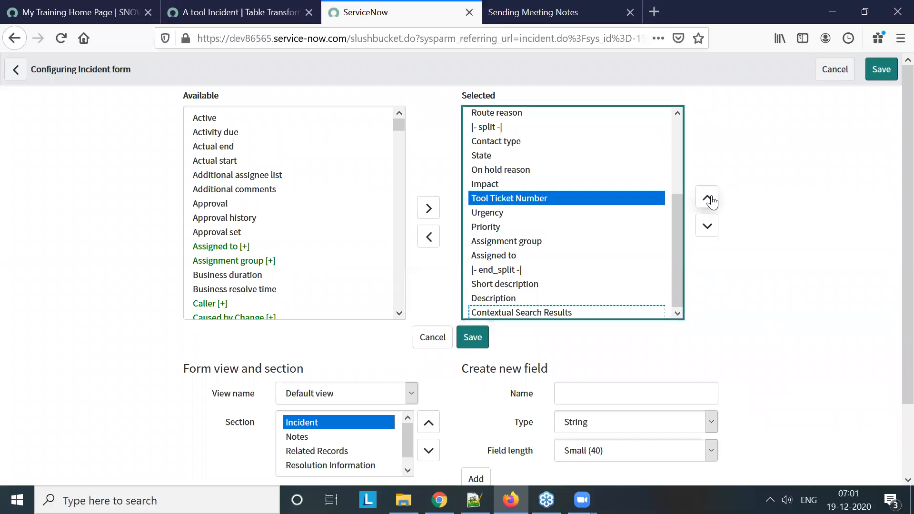
{"action": "double_click", "coordinate": [713, 203]}
{"action": "double_click", "coordinate": [713, 202]}
{"action": "left_click", "coordinate": [474, 337]}
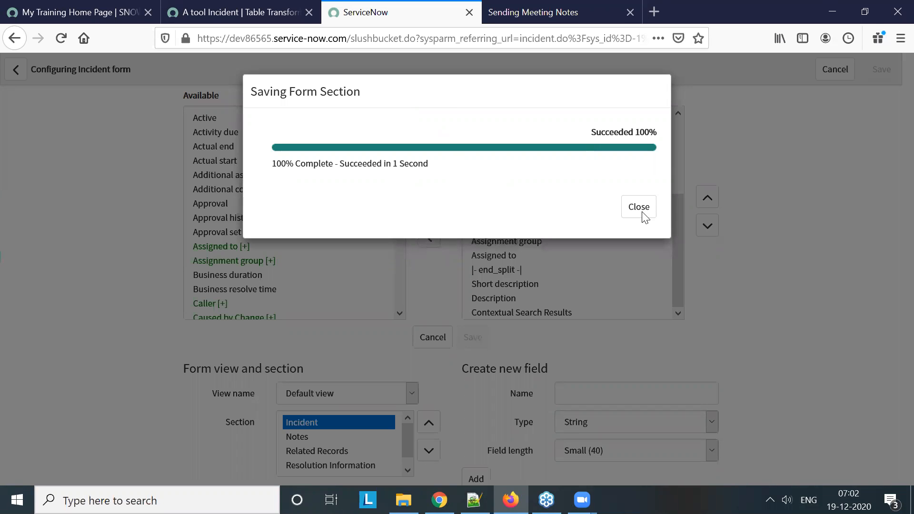
{"action": "left_click", "coordinate": [638, 206]}
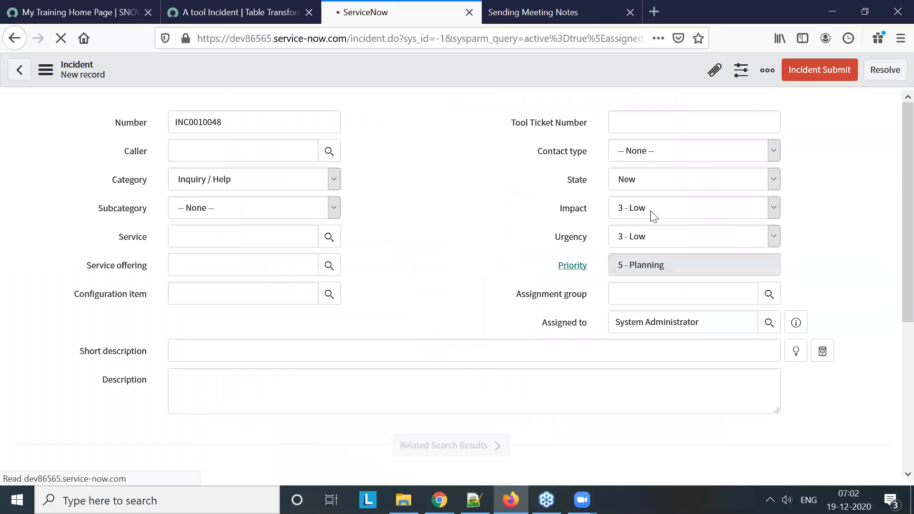
{"action": "left_click", "coordinate": [636, 125]}
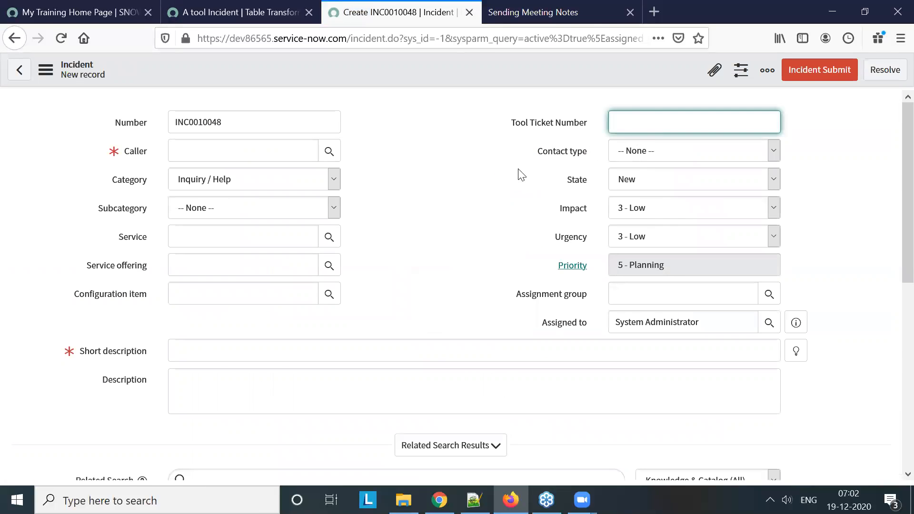
Check the transform map's source table name and open that table's record list with u_a_tool_incident.list
{"action": "left_click", "coordinate": [265, 20]}
{"action": "scroll", "coordinate": [465, 256], "scroll_direction": "up", "scroll_amount": 15}
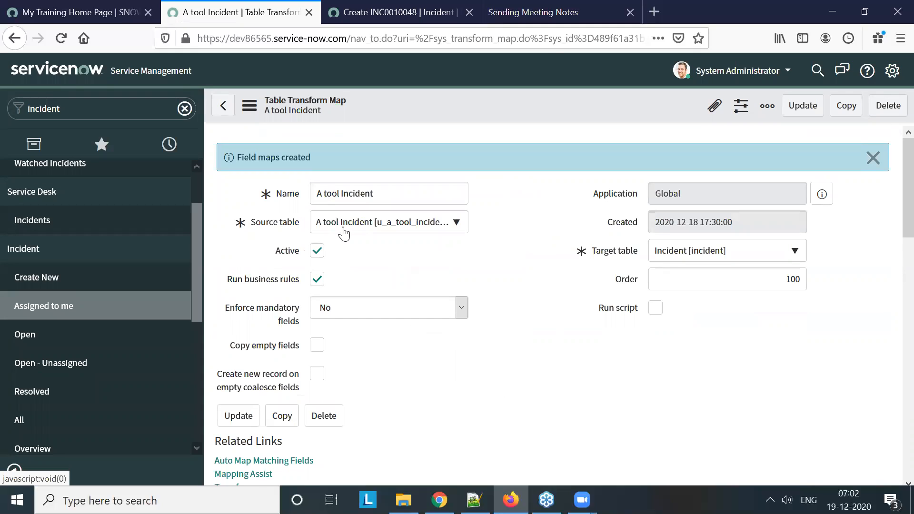
{"action": "left_click", "coordinate": [394, 232]}
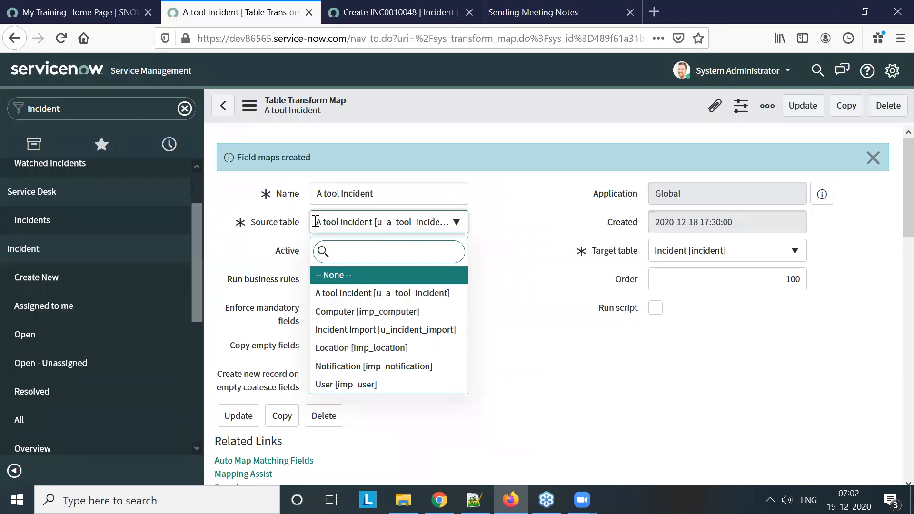
{"action": "left_click", "coordinate": [129, 112]}
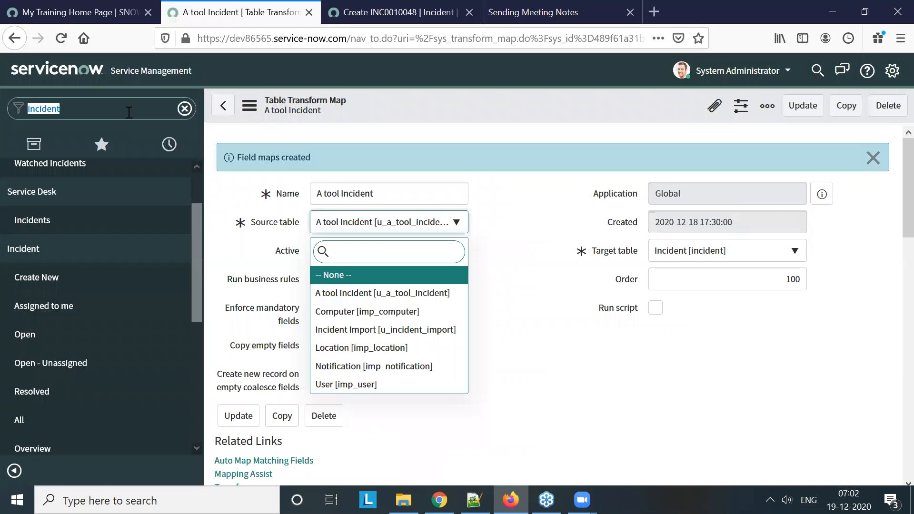
{"action": "type", "text": "u_a_tool_"}
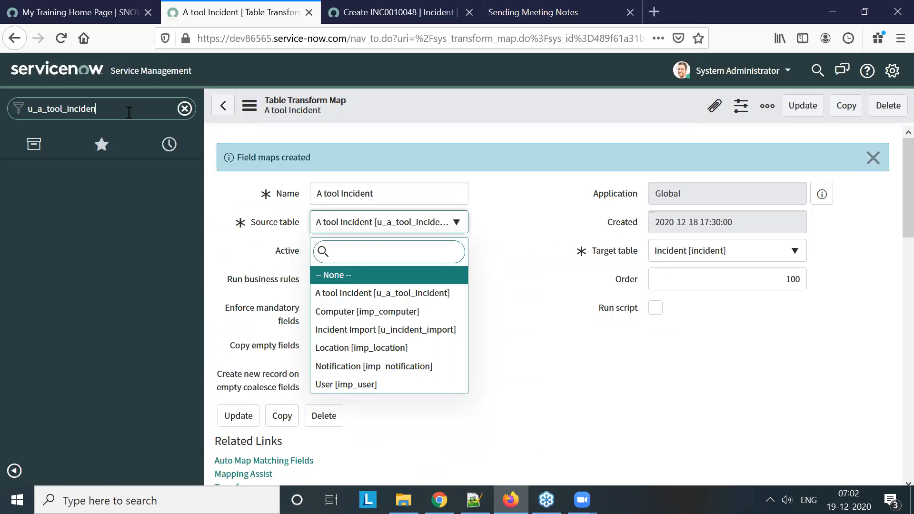
{"action": "type", "text": "incident.list"}
{"action": "key", "text": "Return"}
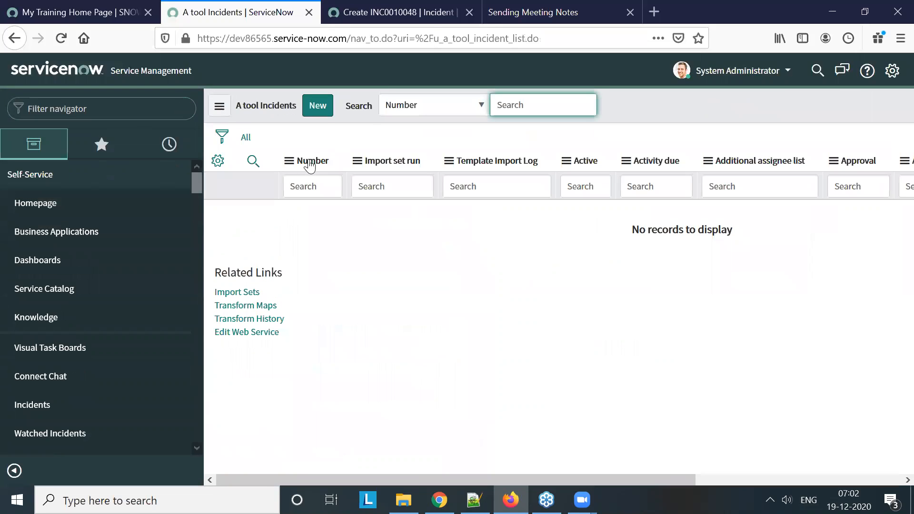
Open the configuration of the A tool Incidents table and review its dictionary entries
{"action": "right_click", "coordinate": [310, 162]}
{"action": "mouse_move", "coordinate": [374, 288]}
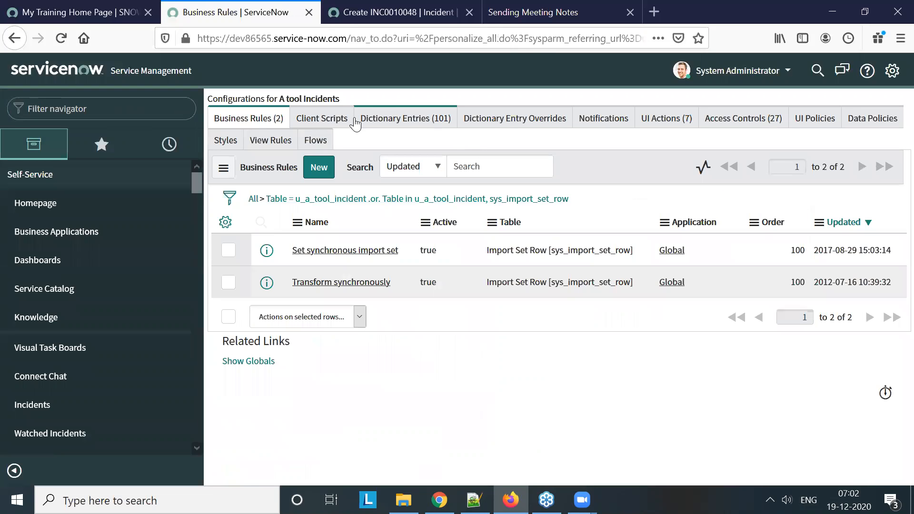
{"action": "left_click", "coordinate": [395, 125]}
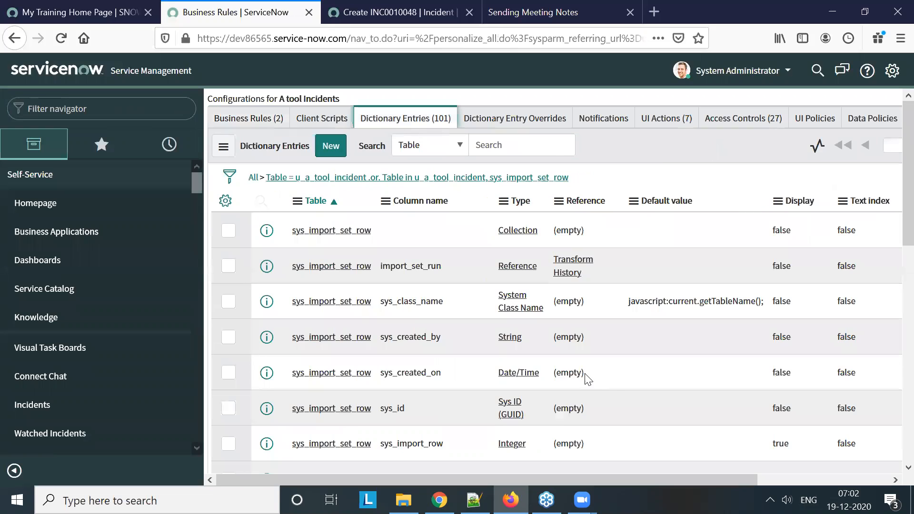
{"action": "scroll", "coordinate": [593, 383], "scroll_direction": "down", "scroll_amount": 10}
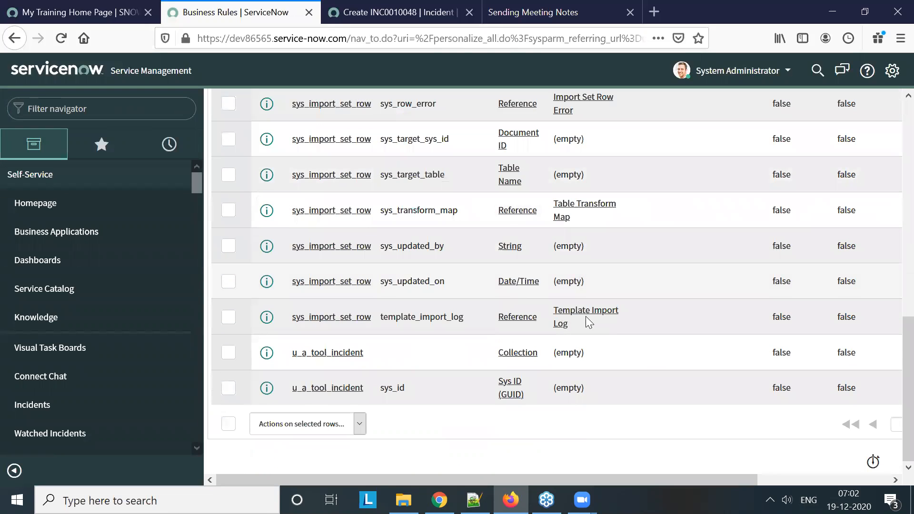
{"action": "scroll", "coordinate": [585, 316], "scroll_direction": "up", "scroll_amount": 2}
{"action": "scroll", "coordinate": [593, 313], "scroll_direction": "up", "scroll_amount": 8}
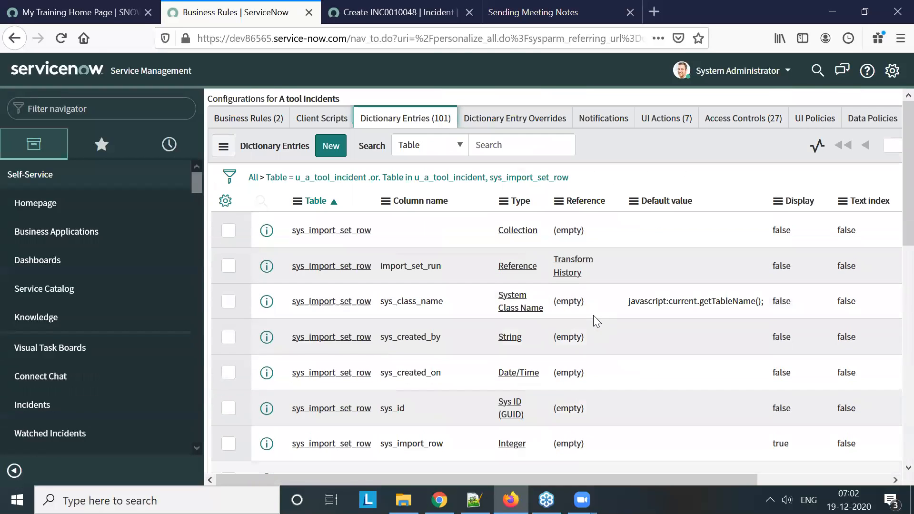
Start a new dictionary entry for the A tool Incident table and set its type to String
{"action": "left_click", "coordinate": [339, 151]}
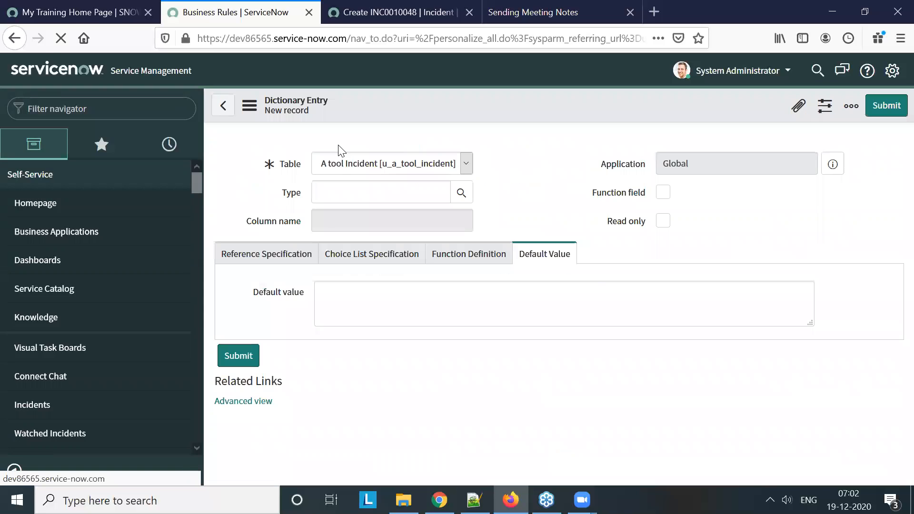
{"action": "left_click", "coordinate": [354, 256]}
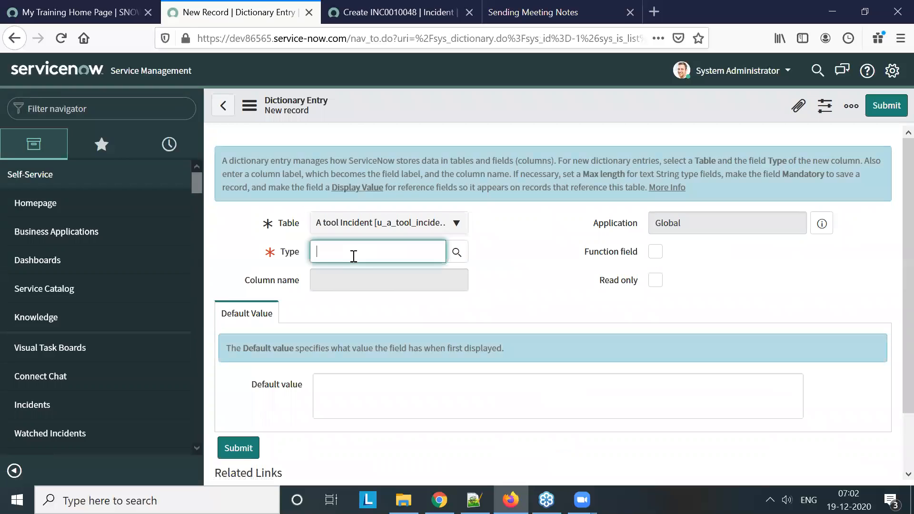
{"action": "type", "text": "tring"}
{"action": "left_click", "coordinate": [318, 251]}
{"action": "type", "text": "s"}
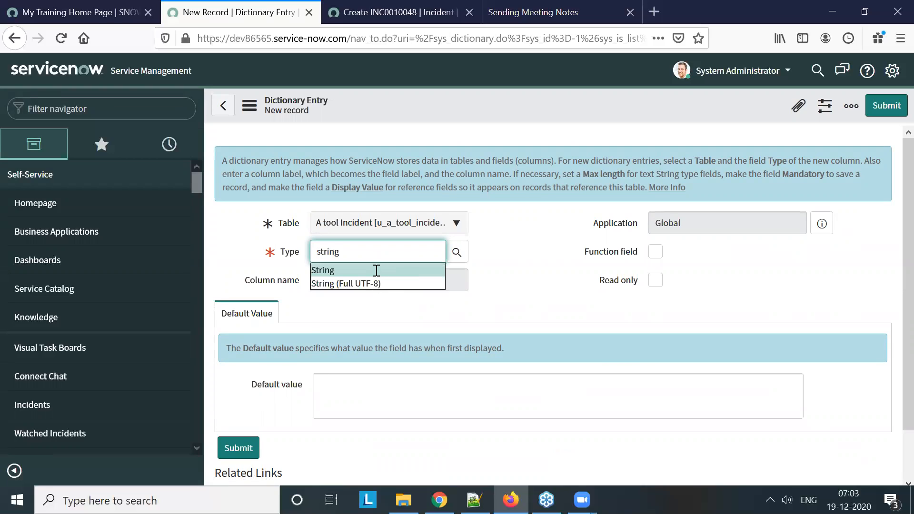
{"action": "left_click", "coordinate": [376, 270]}
Label the new column Tool Ticket Number, set its max length to 40, and submit the dictionary entry
{"action": "left_click", "coordinate": [382, 281]}
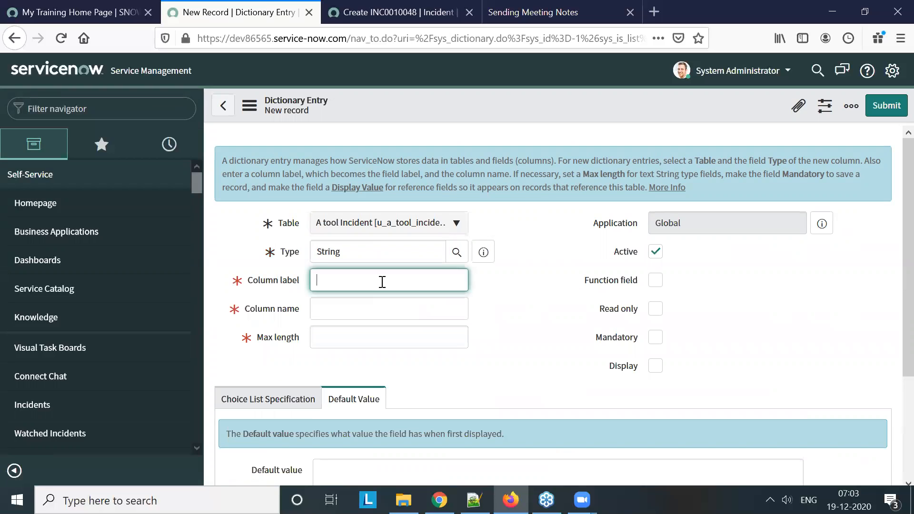
{"action": "type", "text": "Tool Ticket Number"}
{"action": "left_click", "coordinate": [384, 309]}
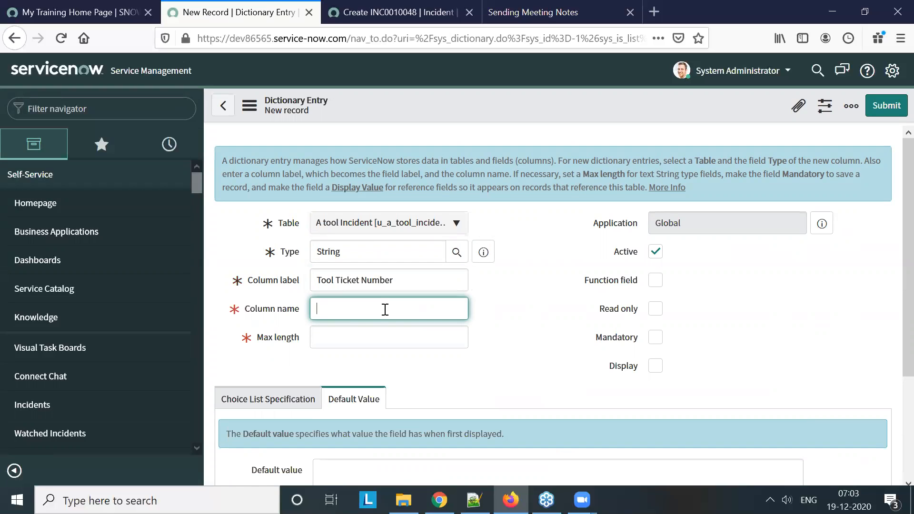
{"action": "left_click", "coordinate": [400, 334]}
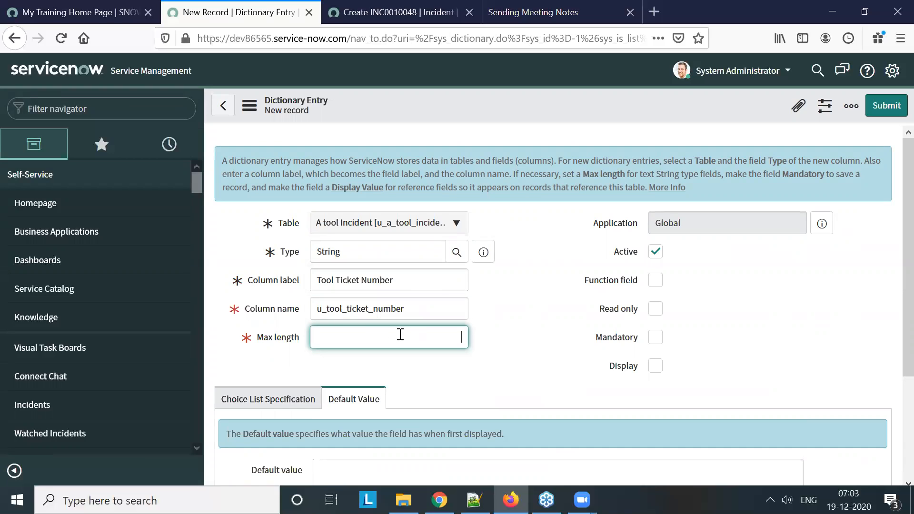
{"action": "type", "text": "40"}
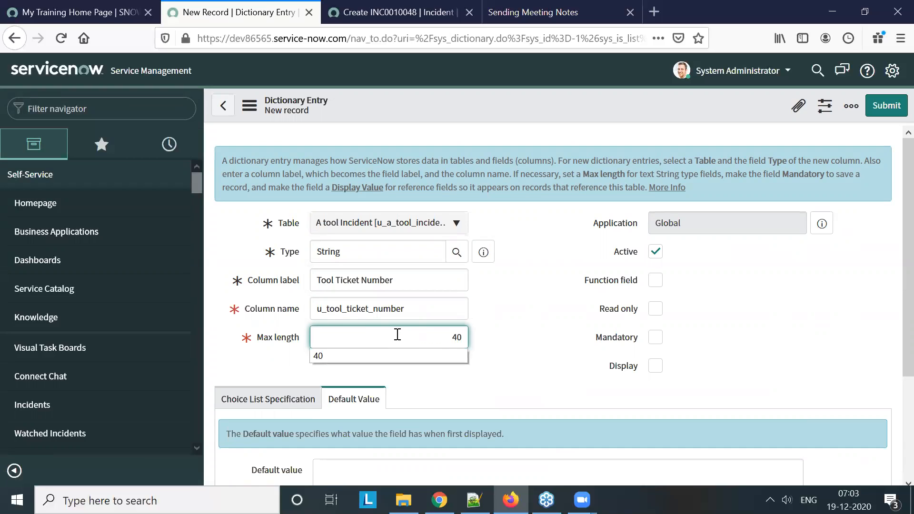
{"action": "left_click", "coordinate": [534, 341]}
{"action": "scroll", "coordinate": [535, 340], "scroll_direction": "down", "scroll_amount": 3}
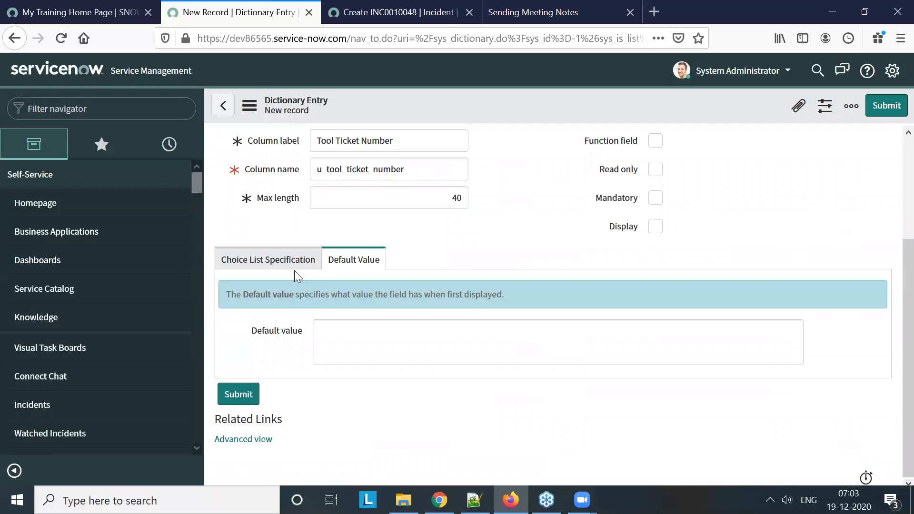
{"action": "left_click", "coordinate": [293, 252]}
{"action": "scroll", "coordinate": [507, 292], "scroll_direction": "up", "scroll_amount": 3}
{"action": "left_click", "coordinate": [881, 109]}
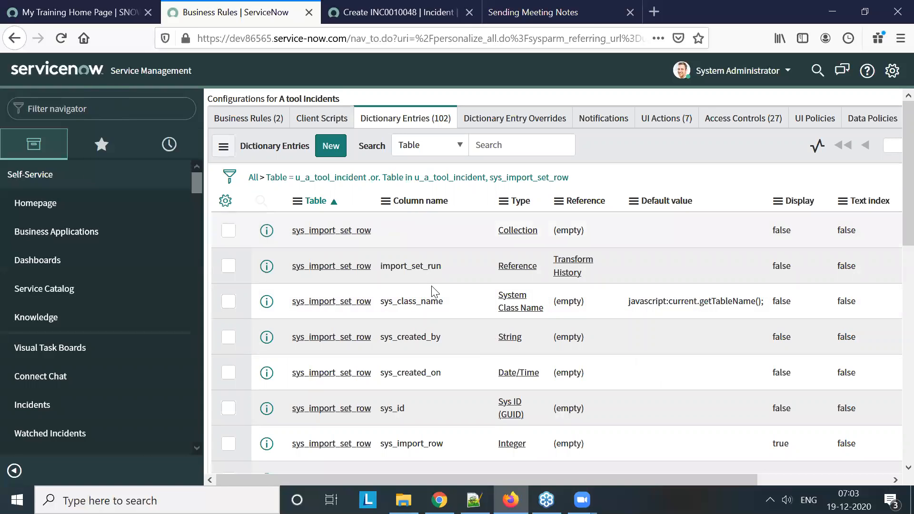
Copy the table name u_a_tool_incident from the dictionary entries and open its record list with u_a_tool_incident.list
{"action": "scroll", "coordinate": [392, 319], "scroll_direction": "down", "scroll_amount": 12}
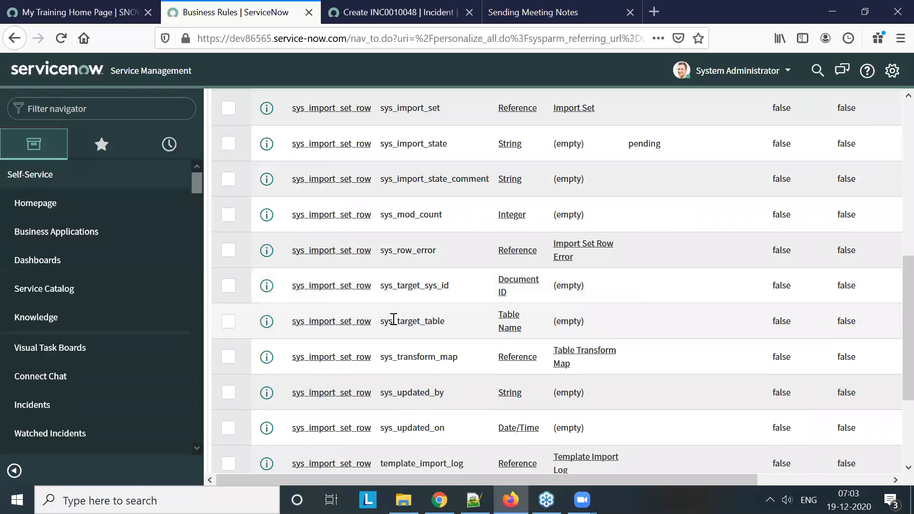
{"action": "left_click_drag", "start_coordinate": [364, 353], "coordinate": [295, 360]}
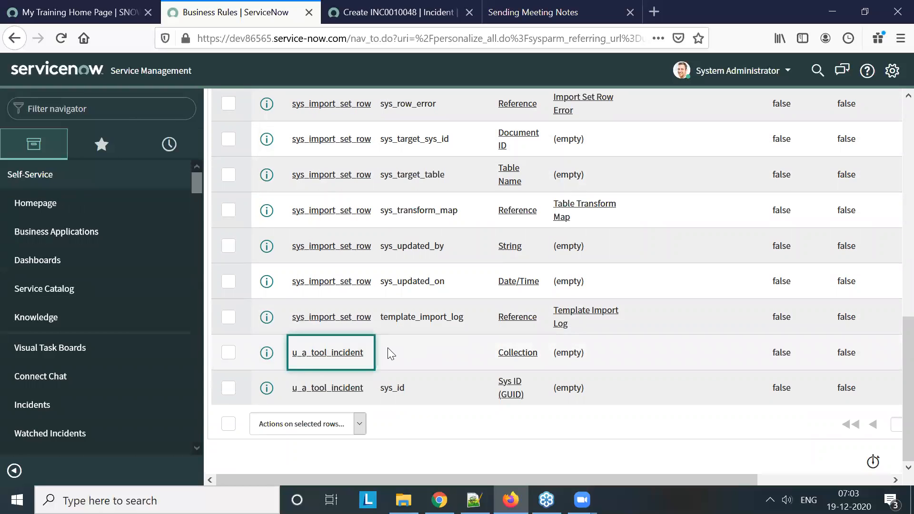
{"action": "left_click_drag", "start_coordinate": [368, 353], "coordinate": [292, 356]}
{"action": "key", "text": "ctrl+c"}
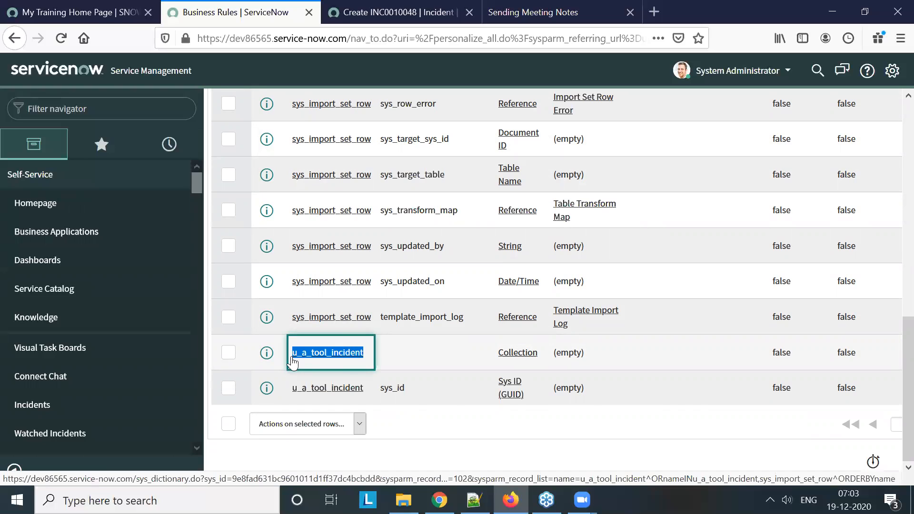
{"action": "left_click", "coordinate": [76, 109]}
{"action": "key", "text": "ctrl+v"}
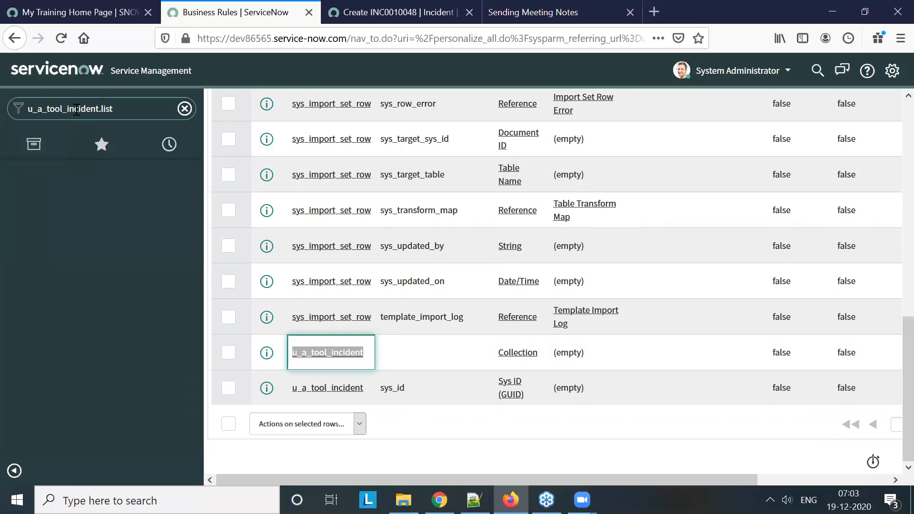
{"action": "type", "text": ".list"}
{"action": "key", "text": "Return"}
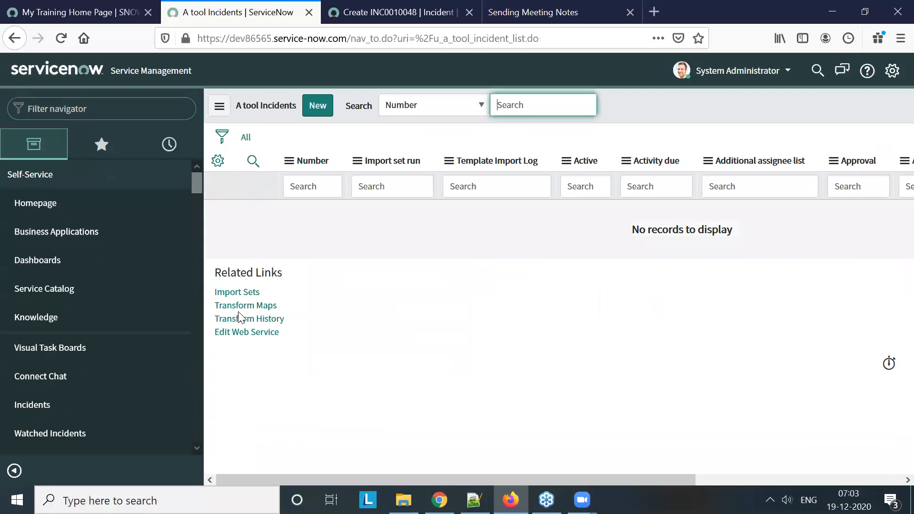
Open the A tool Incident transform map linked to the table and review its field maps
{"action": "left_click", "coordinate": [244, 306]}
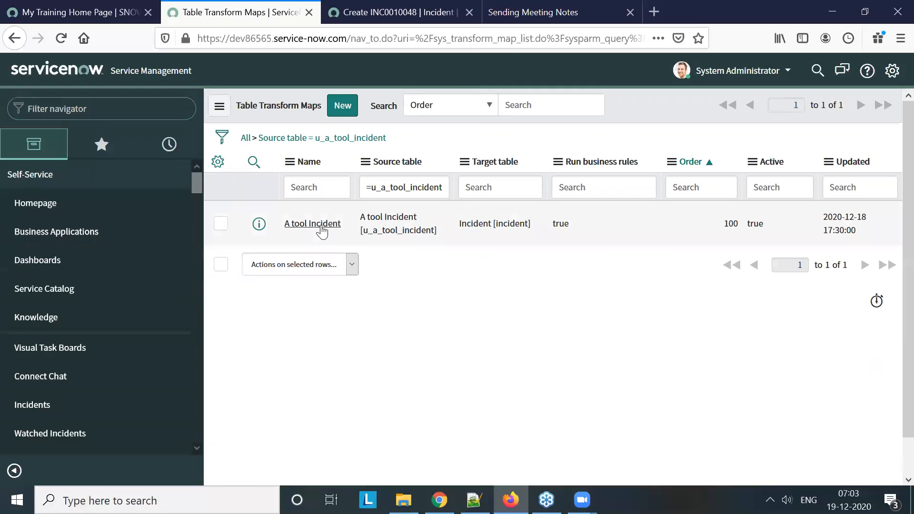
{"action": "left_click", "coordinate": [321, 227]}
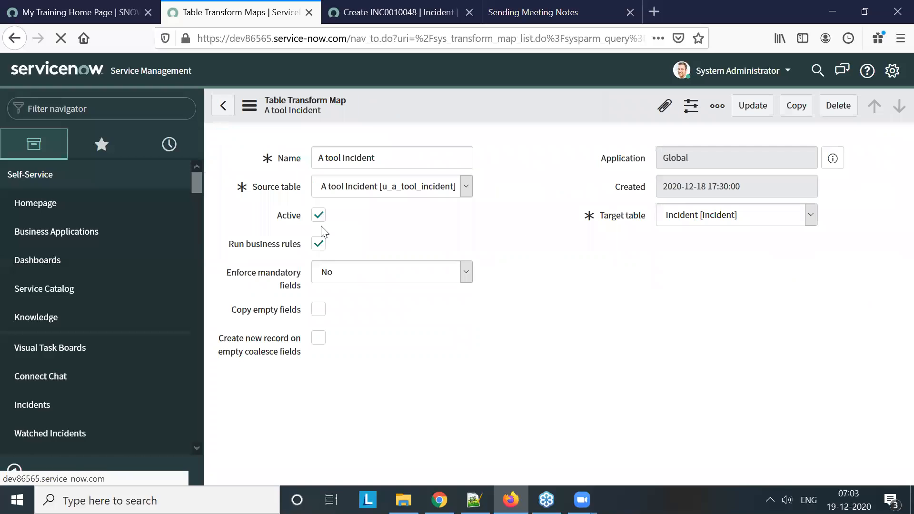
{"action": "scroll", "coordinate": [532, 255], "scroll_direction": "down", "scroll_amount": 10}
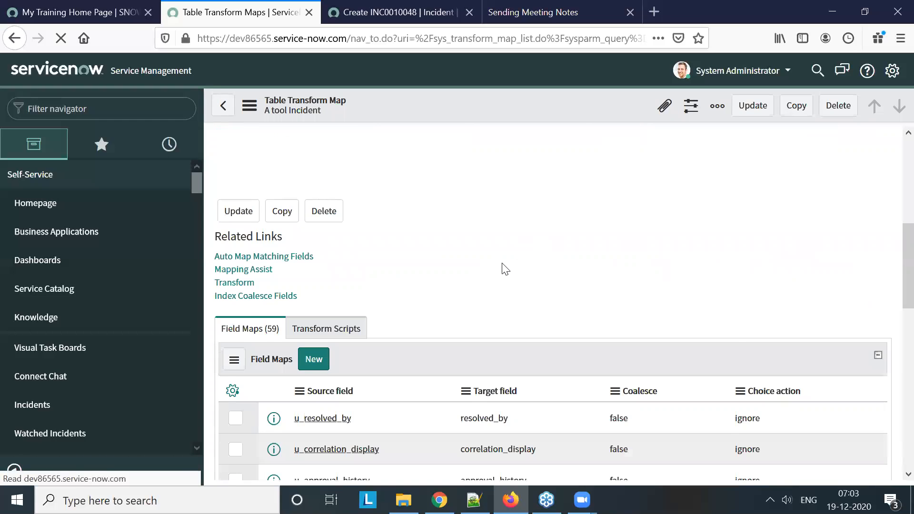
{"action": "scroll", "coordinate": [371, 255], "scroll_direction": "down", "scroll_amount": 6}
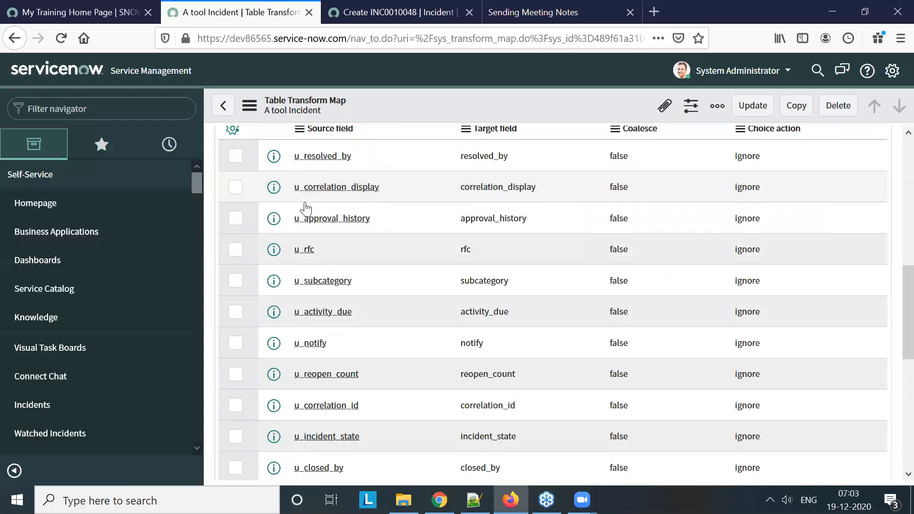
{"action": "scroll", "coordinate": [306, 204], "scroll_direction": "up", "scroll_amount": 1}
Add a field map from source field Tool Ticket Number to target field Tool Ticket Number with Coalesce enabled, and submit it
{"action": "left_click", "coordinate": [314, 167]}
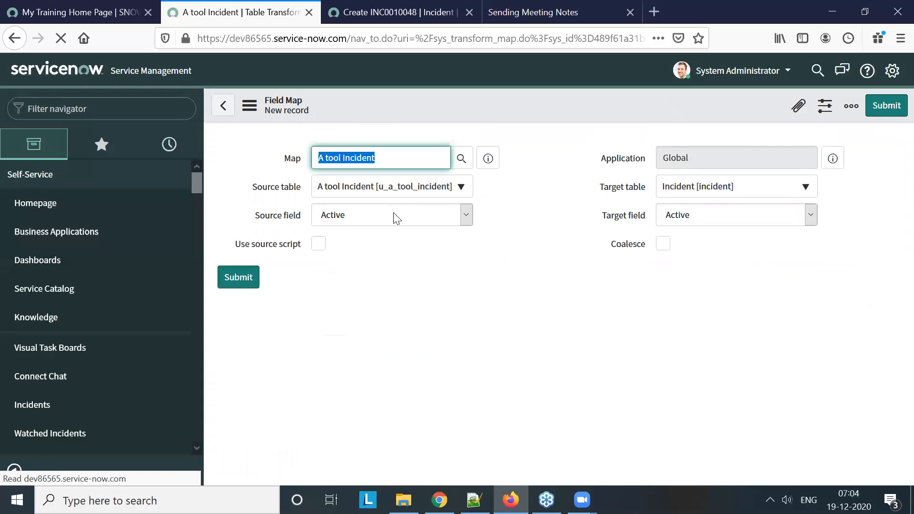
{"action": "left_click", "coordinate": [396, 218]}
{"action": "type", "text": "to"}
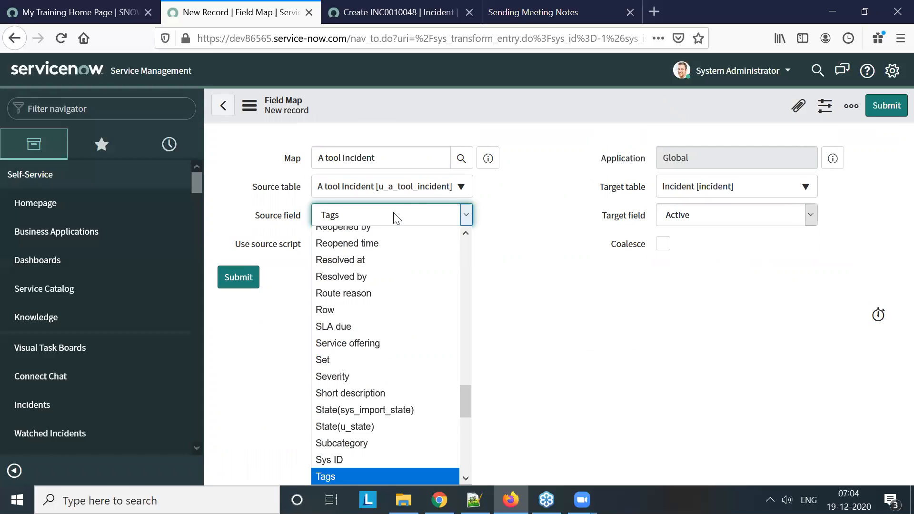
{"action": "key", "text": "Return"}
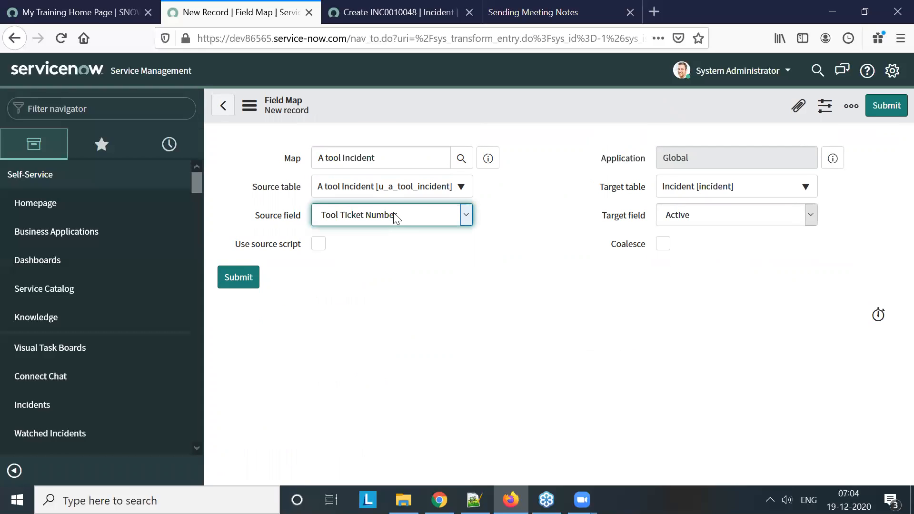
{"action": "left_click", "coordinate": [742, 219]}
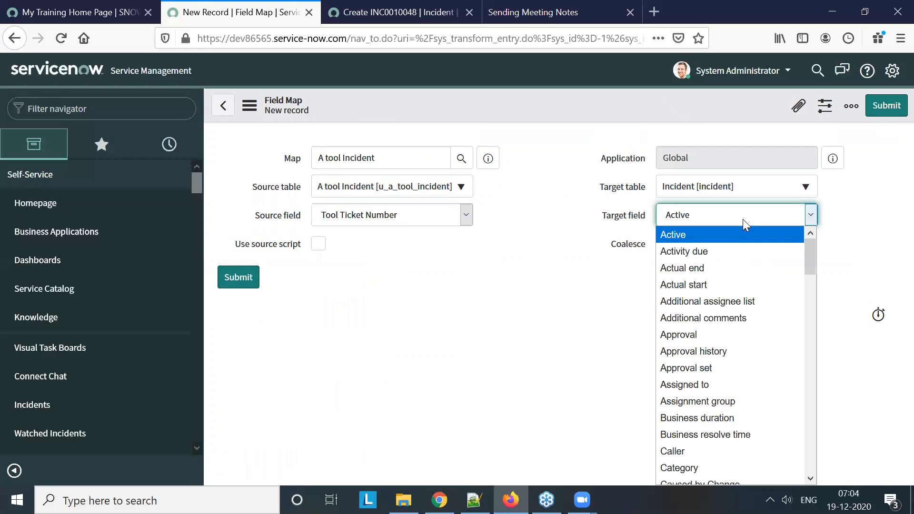
{"action": "type", "text": "to"}
{"action": "key", "text": "Return"}
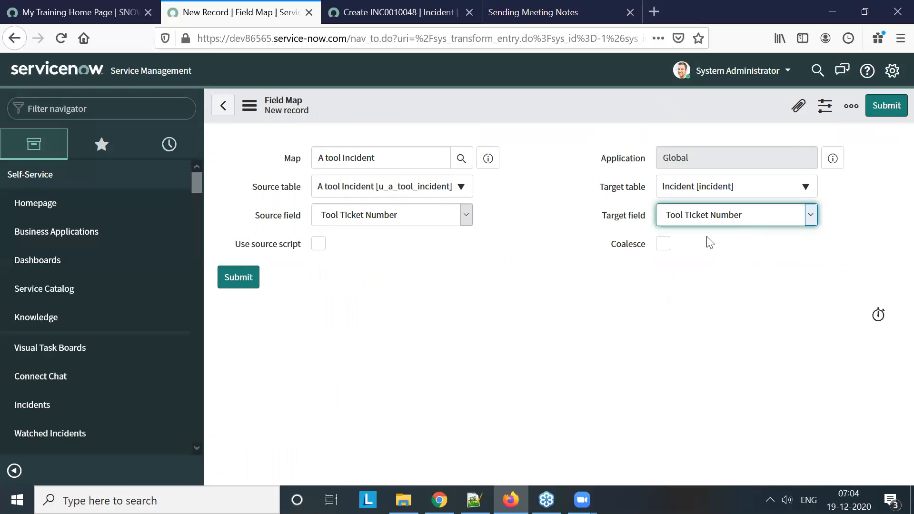
{"action": "left_click", "coordinate": [663, 244]}
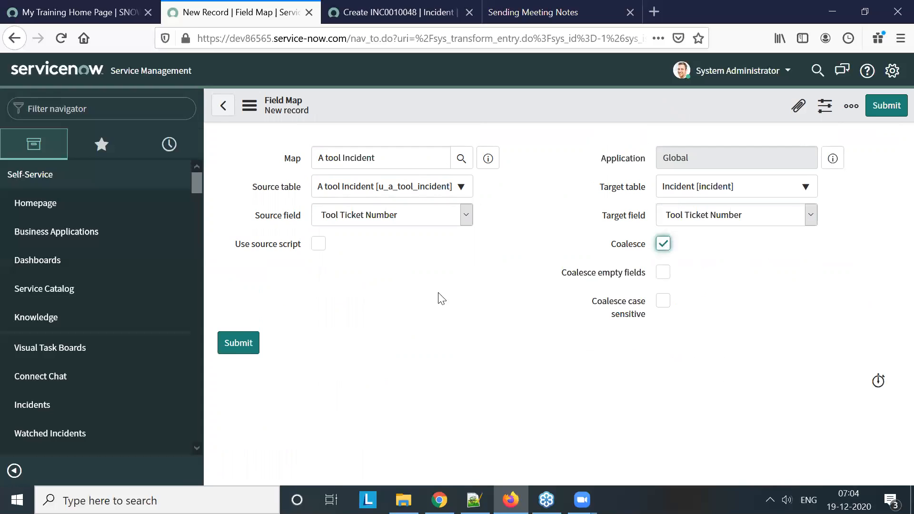
{"action": "left_click", "coordinate": [243, 344]}
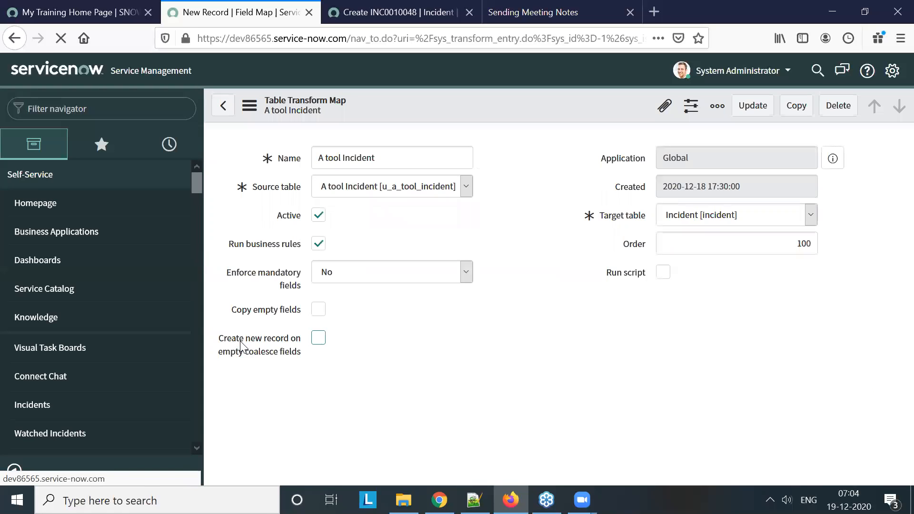
Check the transform map's field maps and decline creating an index for the coalesce field
{"action": "scroll", "coordinate": [560, 273], "scroll_direction": "down", "scroll_amount": 4}
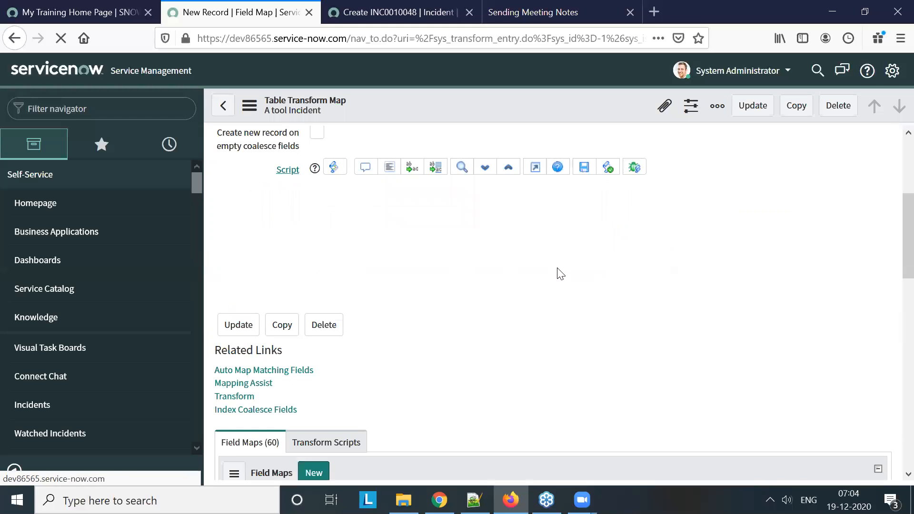
{"action": "scroll", "coordinate": [557, 269], "scroll_direction": "down", "scroll_amount": 5}
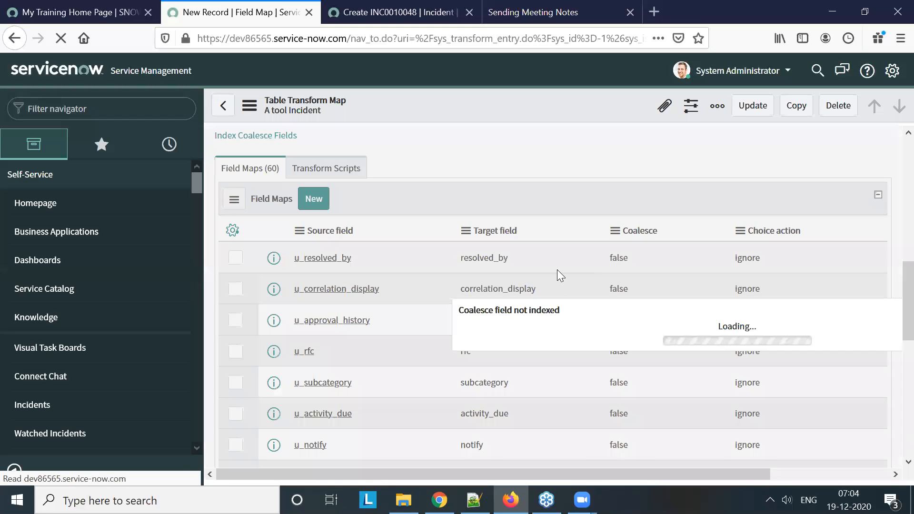
{"action": "scroll", "coordinate": [708, 304], "scroll_direction": "down", "scroll_amount": 3}
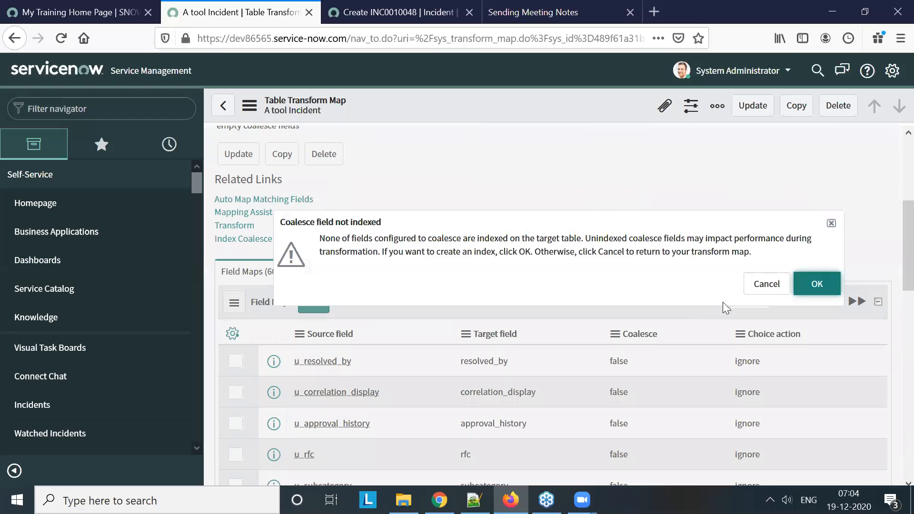
{"action": "left_click", "coordinate": [761, 286]}
{"action": "scroll", "coordinate": [584, 287], "scroll_direction": "up", "scroll_amount": 4}
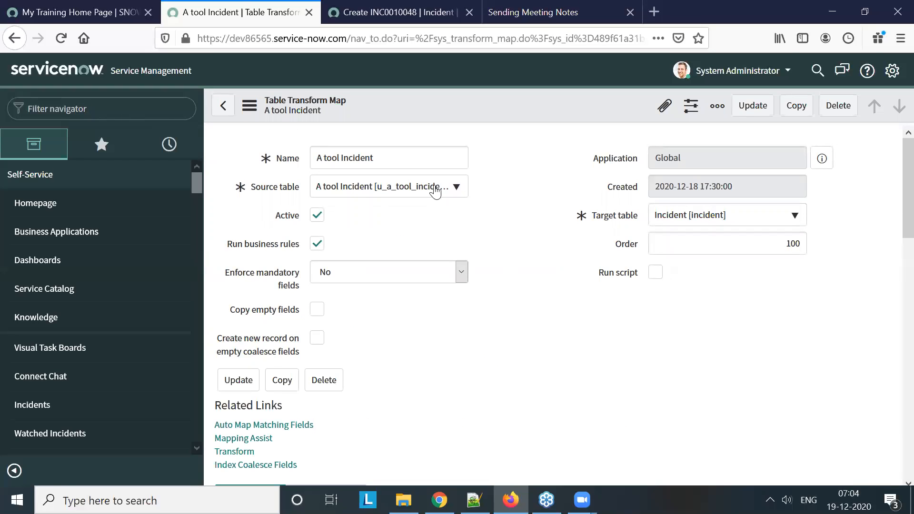
Return to the A tool Incidents record list using u_a_tool_incident.list
{"action": "left_click", "coordinate": [112, 109]}
{"action": "type", "text": "u_a_tool_incident"}
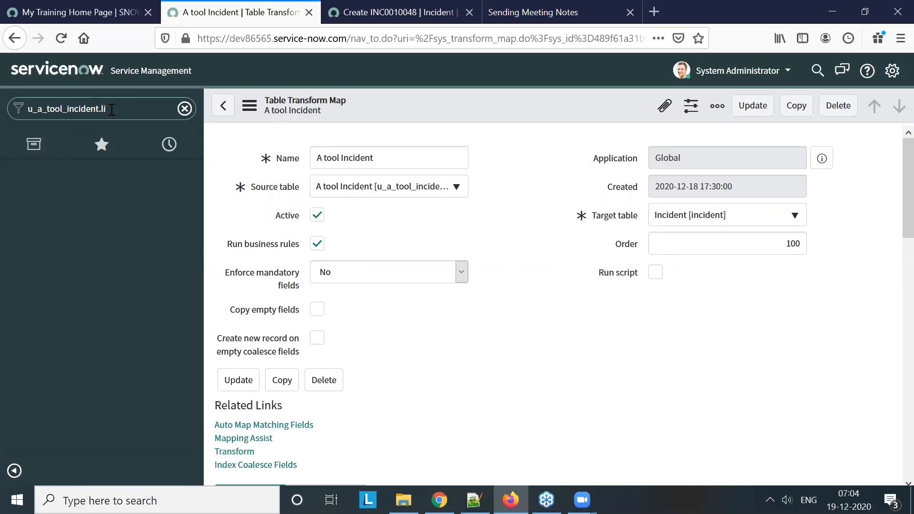
{"action": "type", "text": ".list"}
{"action": "key", "text": "Return"}
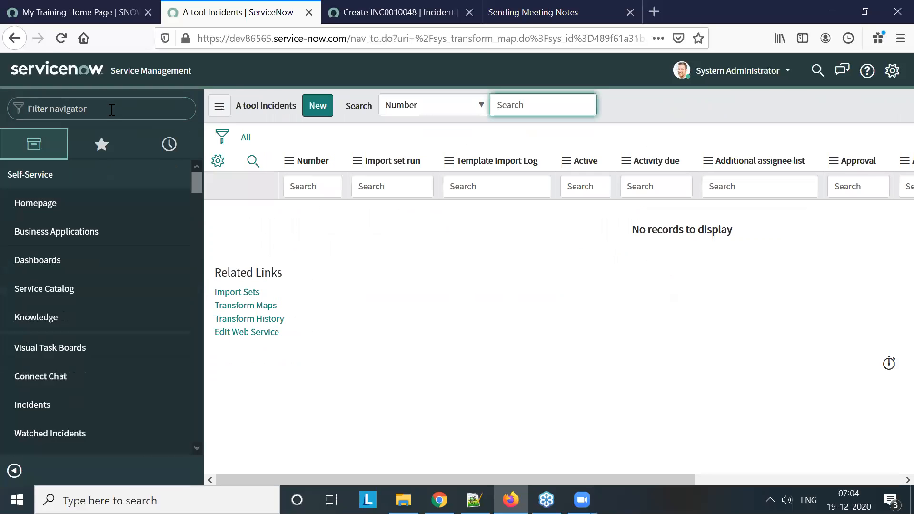
Find the inbound web services in the navigator and open the Computer web service record
{"action": "left_click", "coordinate": [135, 109]}
{"action": "type", "text": "i"}
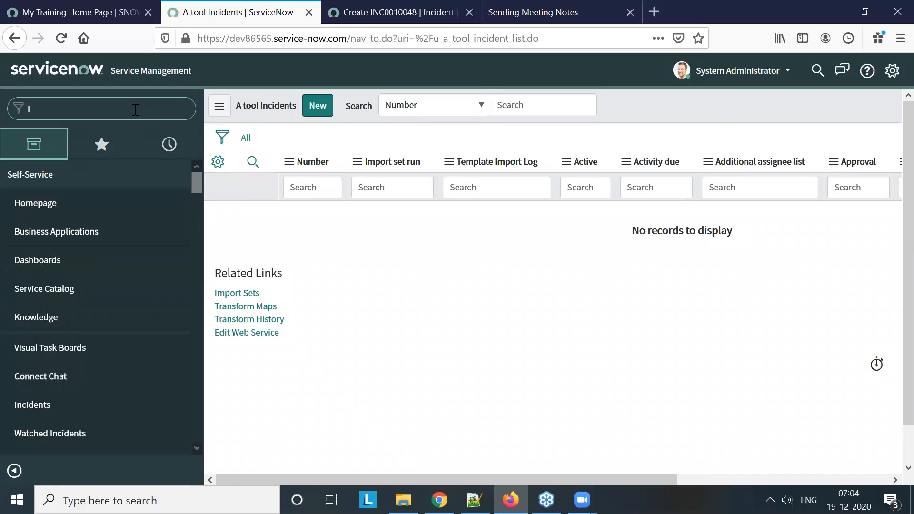
{"action": "type", "text": "nbound"}
{"action": "scroll", "coordinate": [110, 276], "scroll_direction": "down", "scroll_amount": 2}
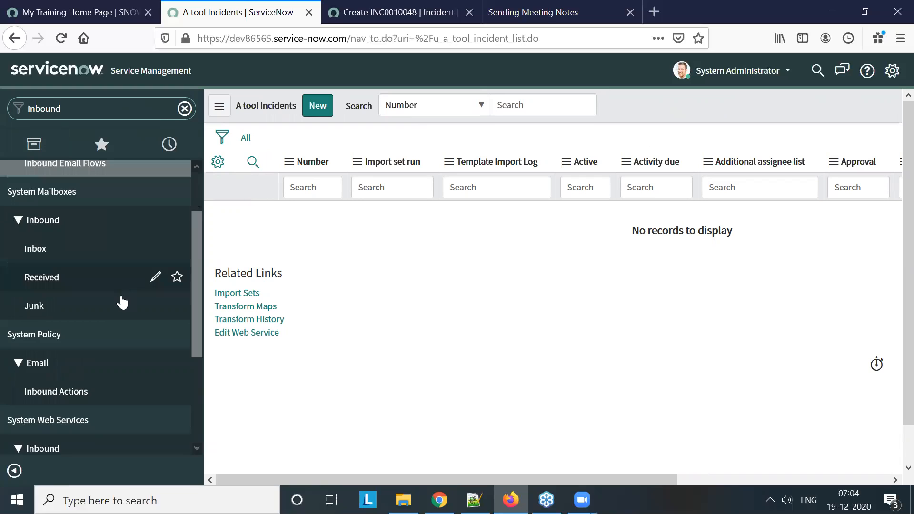
{"action": "scroll", "coordinate": [121, 302], "scroll_direction": "down", "scroll_amount": 4}
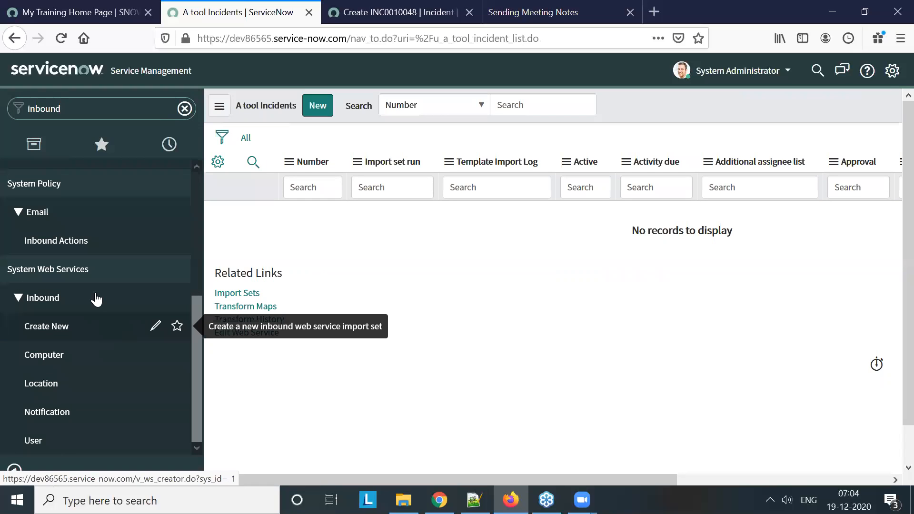
{"action": "left_click", "coordinate": [64, 360]}
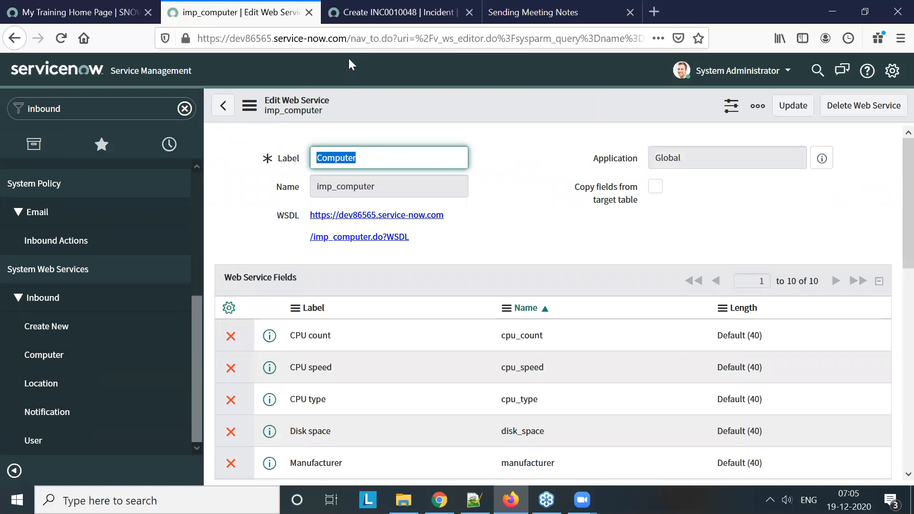
Check the Edit Web Services list using v_ws_editor.list and go back to the earlier page
{"action": "left_click_drag", "start_coordinate": [435, 38], "coordinate": [485, 35]}
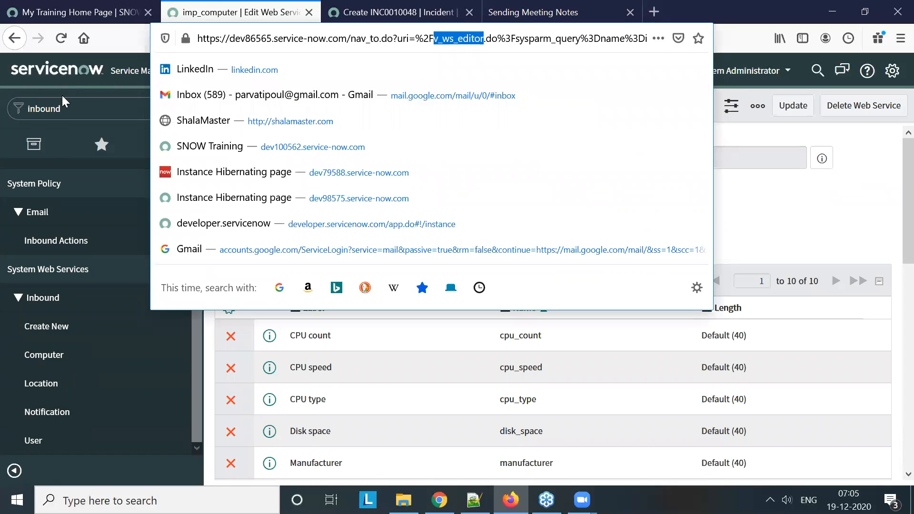
{"action": "left_click", "coordinate": [68, 105]}
{"action": "type", "text": "v_ws_editor."}
{"action": "type", "text": "list"}
{"action": "key", "text": "Return"}
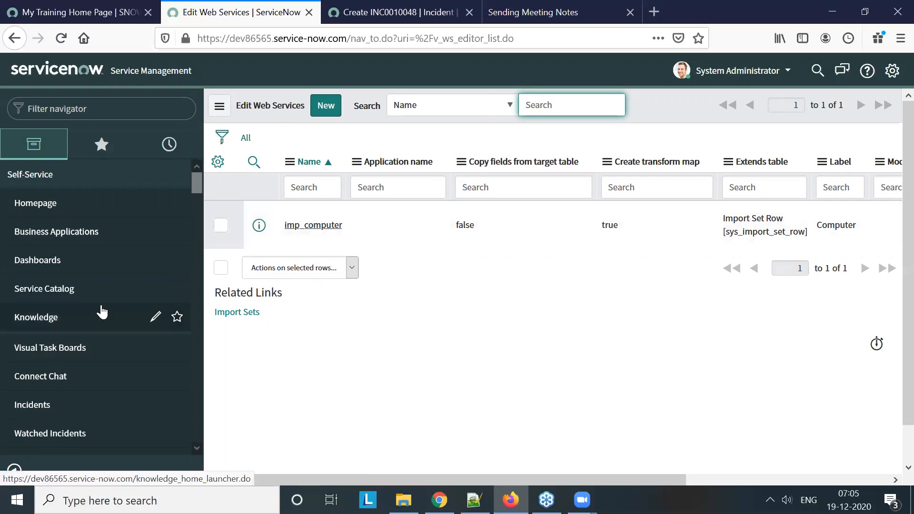
{"action": "scroll", "coordinate": [101, 312], "scroll_direction": "down", "scroll_amount": 2}
{"action": "scroll", "coordinate": [100, 312], "scroll_direction": "down", "scroll_amount": 3}
{"action": "scroll", "coordinate": [98, 310], "scroll_direction": "up", "scroll_amount": 3}
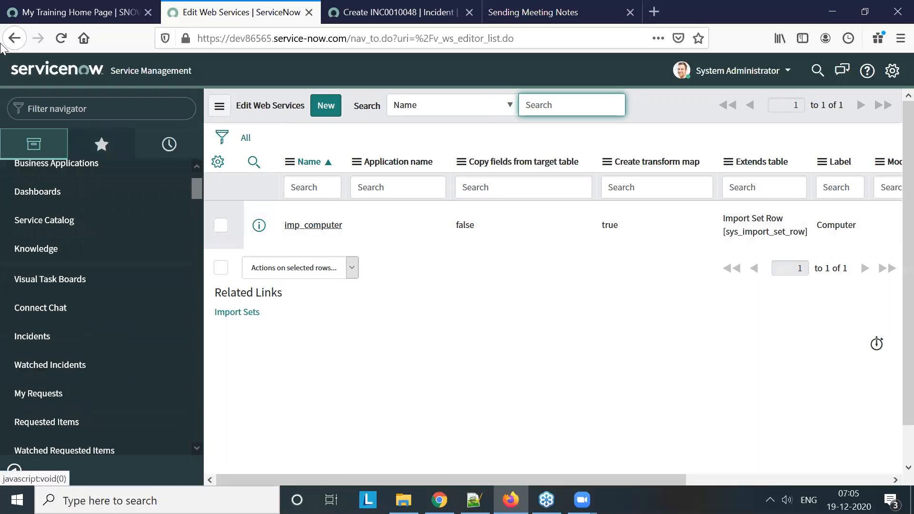
{"action": "left_click", "coordinate": [18, 40]}
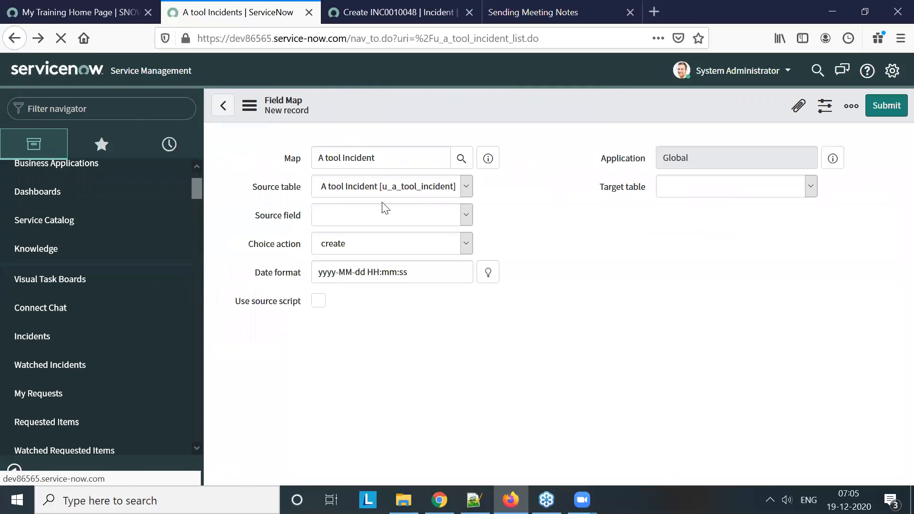
Switch to the dev100562 instance, start a new incident and open the Incident form's layout configuration
{"action": "left_click", "coordinate": [101, 17]}
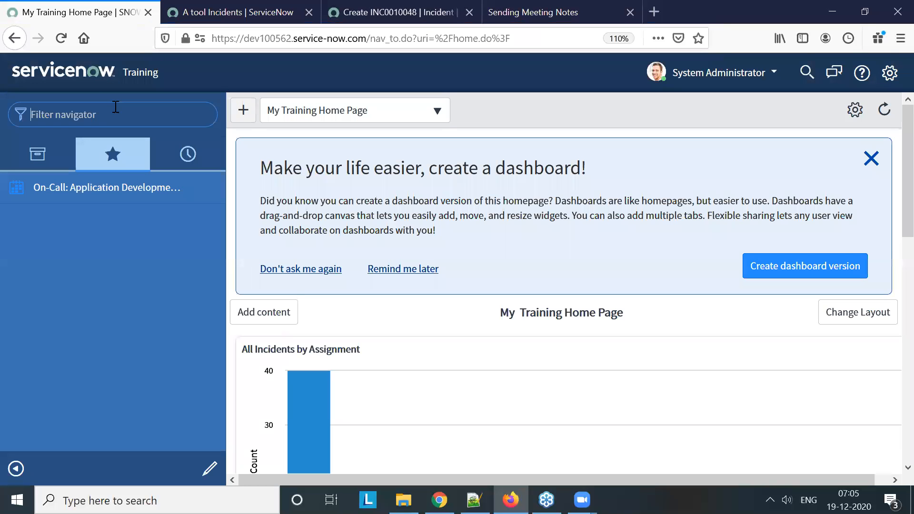
{"action": "type", "text": "incident"}
{"action": "scroll", "coordinate": [106, 265], "scroll_direction": "down", "scroll_amount": 3}
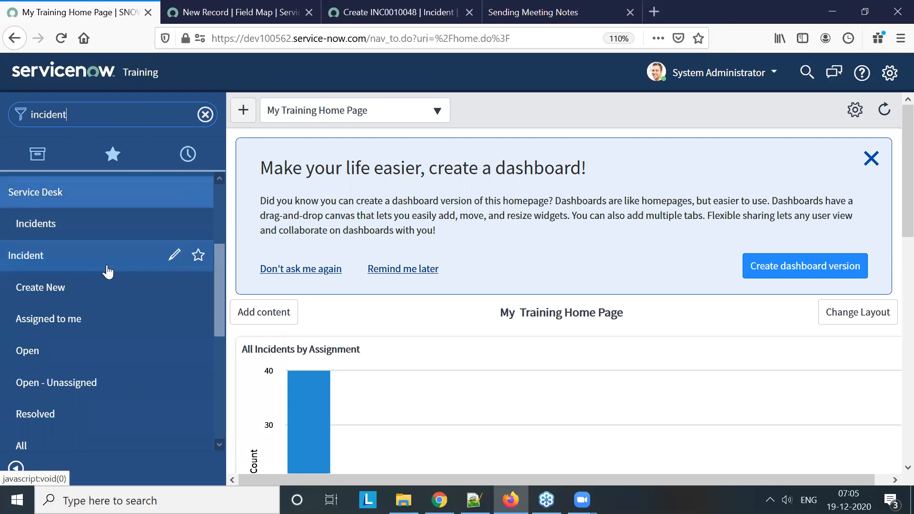
{"action": "left_click", "coordinate": [40, 288]}
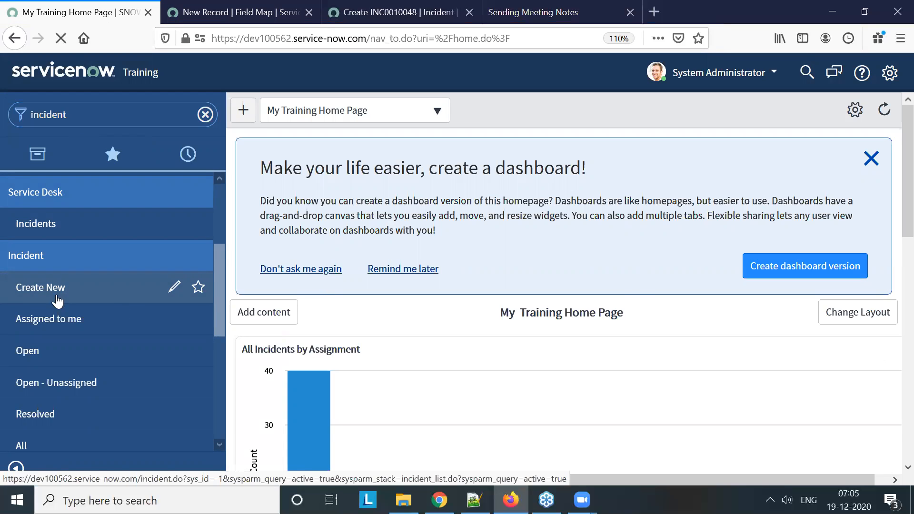
{"action": "right_click", "coordinate": [468, 112]}
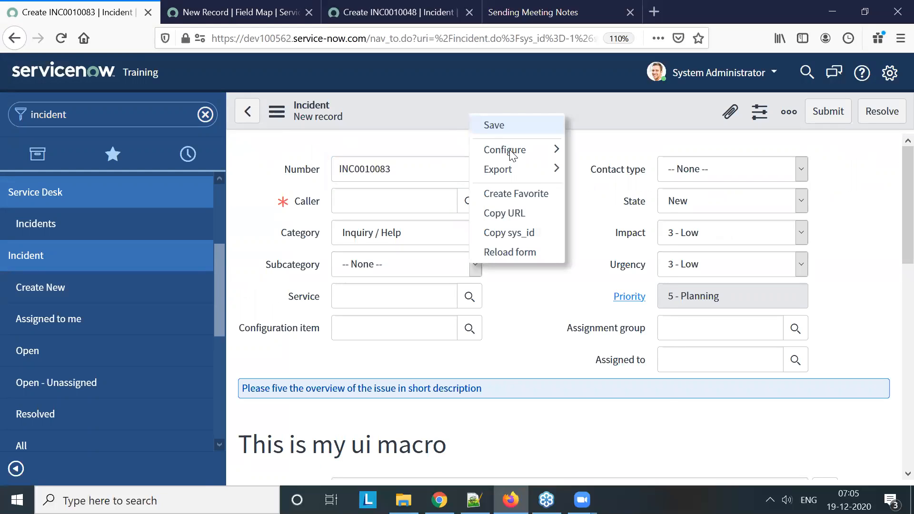
{"action": "mouse_move", "coordinate": [511, 153]}
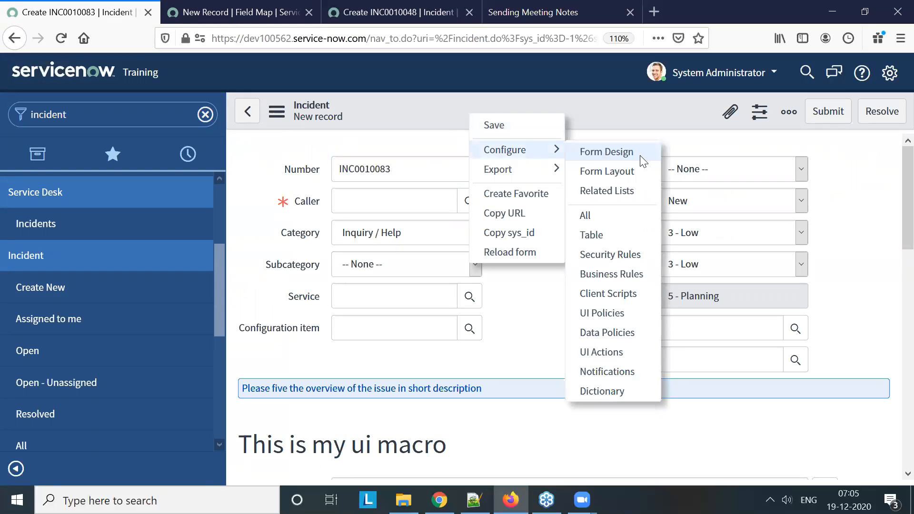
{"action": "left_click", "coordinate": [631, 180]}
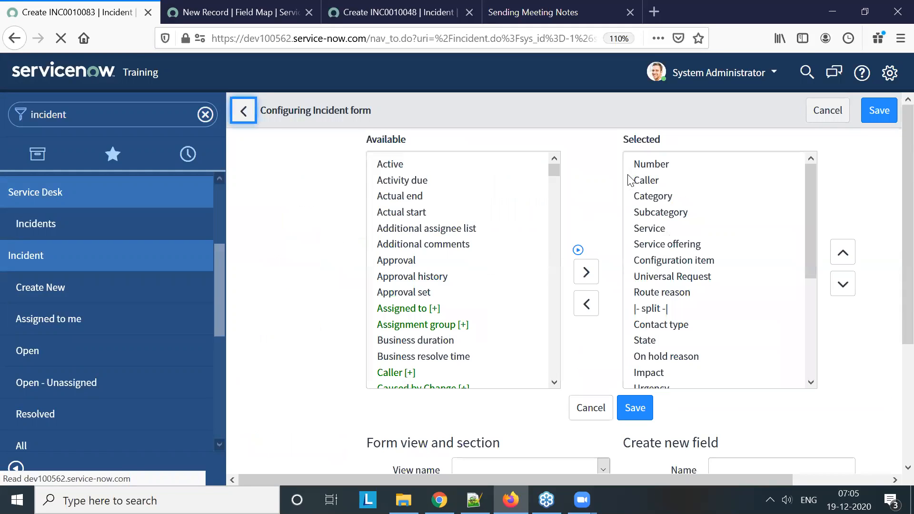
Add a new String field named External Ticket Number with length Small (40) to the Incident form
{"action": "scroll", "coordinate": [551, 268], "scroll_direction": "down", "scroll_amount": 5}
{"action": "scroll", "coordinate": [775, 385], "scroll_direction": "down", "scroll_amount": 3}
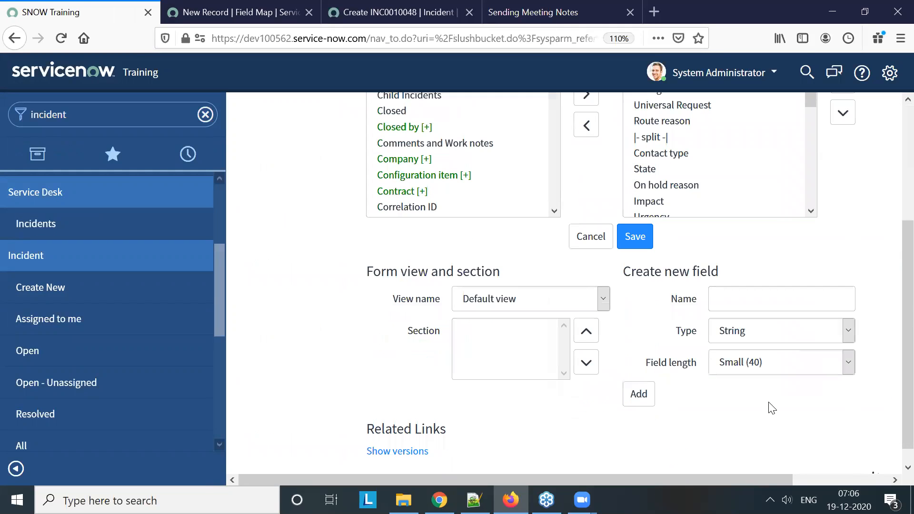
{"action": "left_click", "coordinate": [728, 299]}
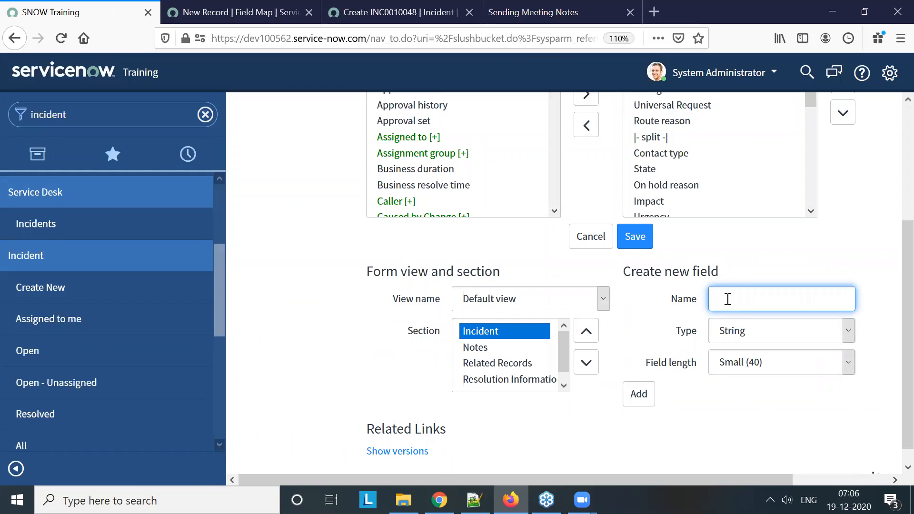
{"action": "type", "text": "External Ticket Number"}
{"action": "left_click", "coordinate": [647, 403]}
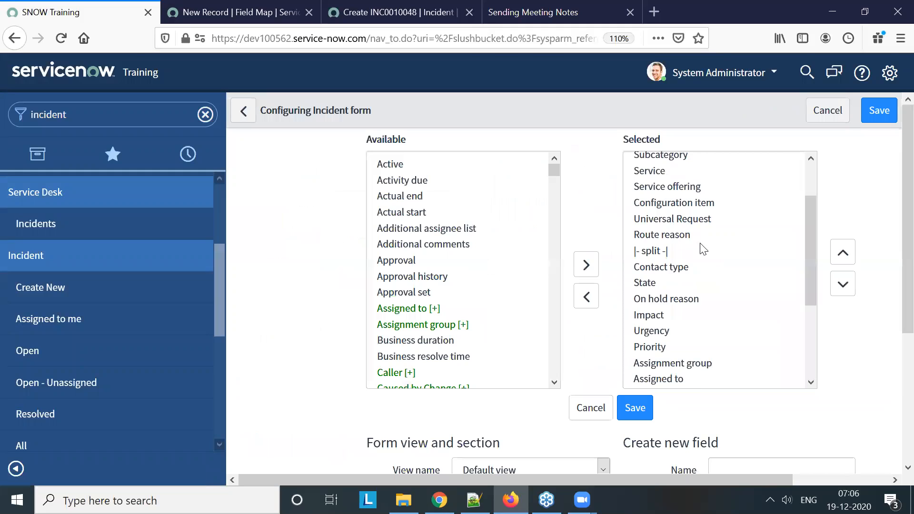
Move External Ticket Number up to directly below the split marker, above Contact type, and save the form layout
{"action": "left_click", "coordinate": [695, 380]}
{"action": "scroll", "coordinate": [724, 291], "scroll_direction": "up", "scroll_amount": 2}
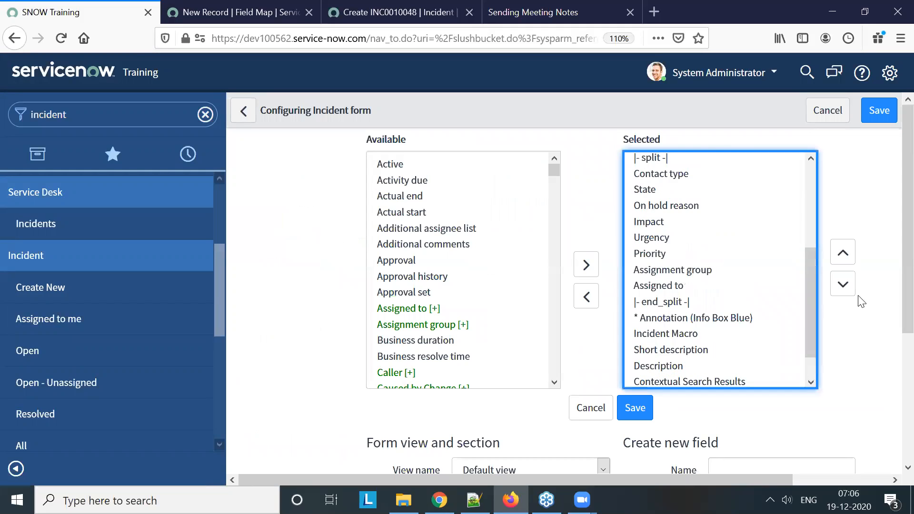
{"action": "left_click", "coordinate": [843, 253]}
{"action": "left_click", "coordinate": [843, 253]}
{"action": "left_click", "coordinate": [843, 253]}
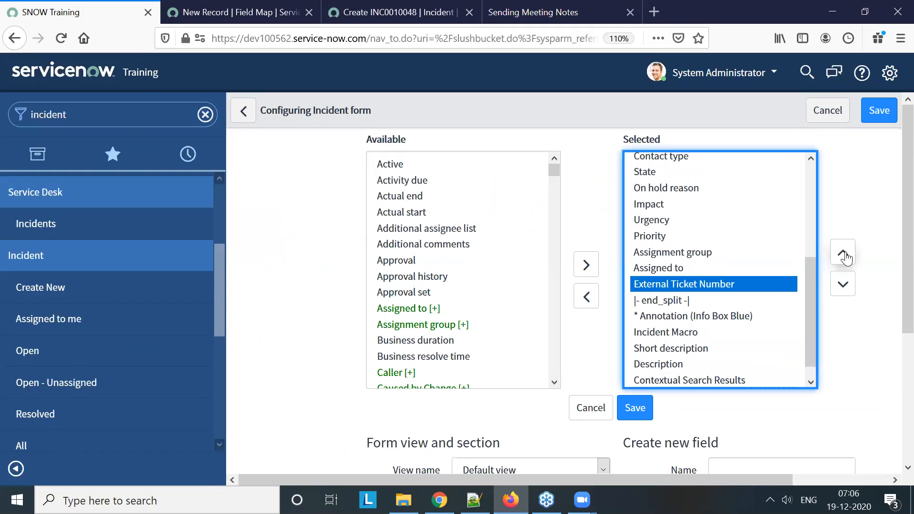
{"action": "left_click", "coordinate": [843, 253]}
{"action": "left_click", "coordinate": [843, 254]}
{"action": "left_click", "coordinate": [843, 253]}
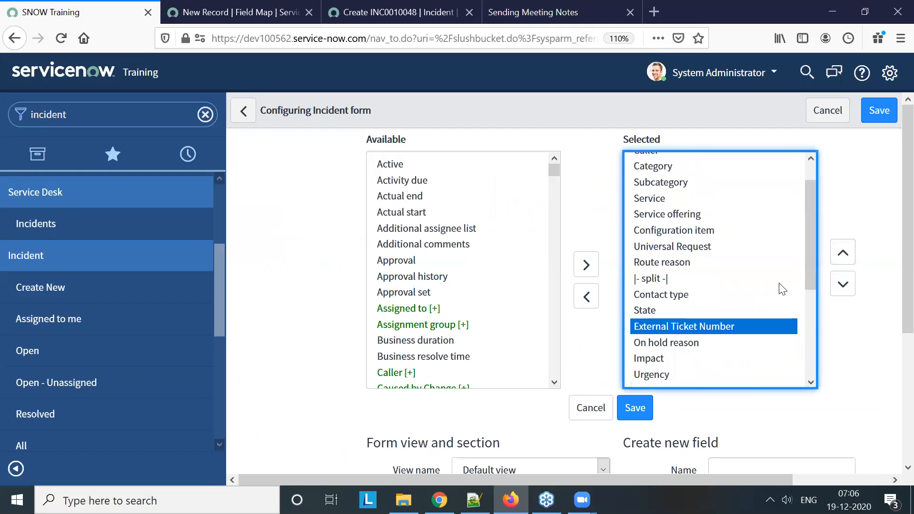
{"action": "left_click", "coordinate": [841, 257]}
{"action": "left_click", "coordinate": [841, 256]}
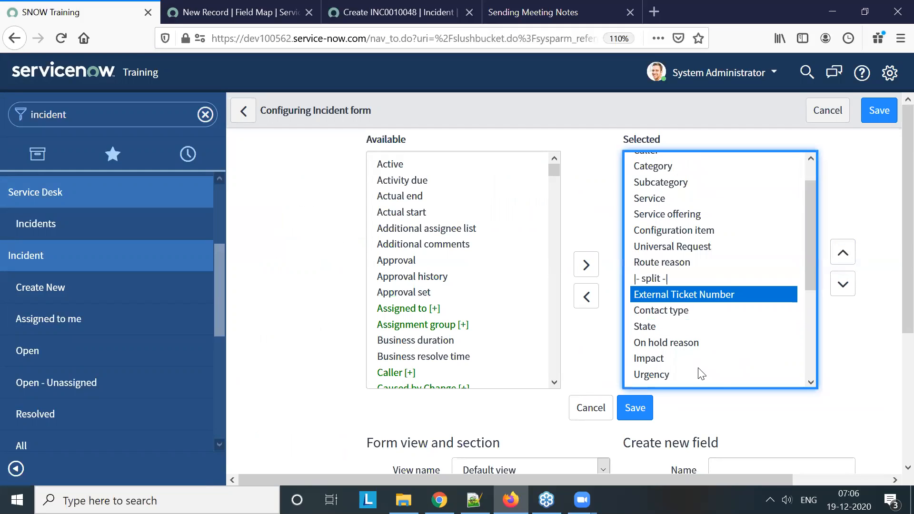
{"action": "left_click", "coordinate": [644, 408]}
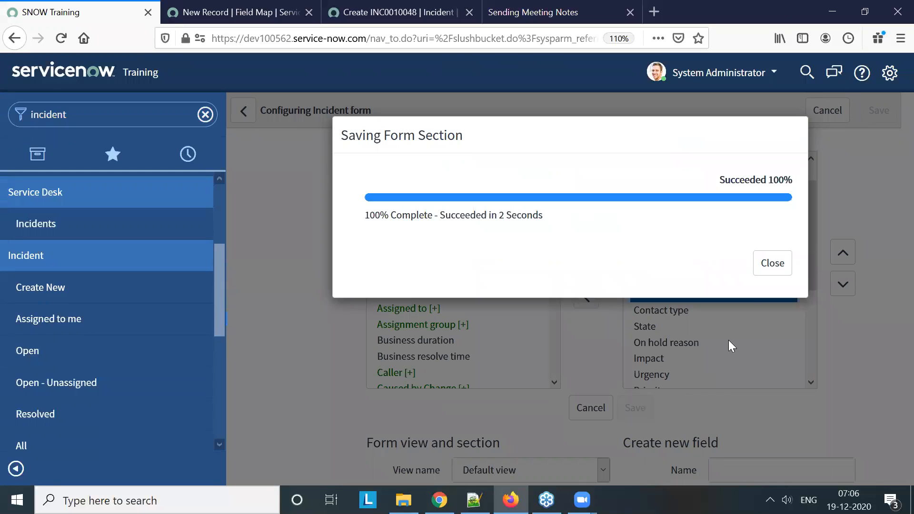
{"action": "left_click", "coordinate": [776, 265]}
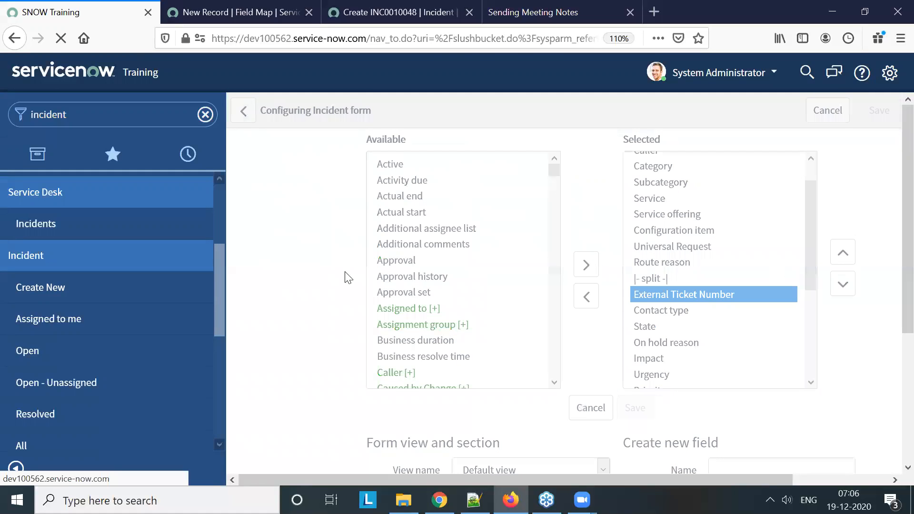
Find the inbound web services in the navigator and open a new Create Web Service record, discarding the unsaved incident
{"action": "left_click", "coordinate": [158, 112]}
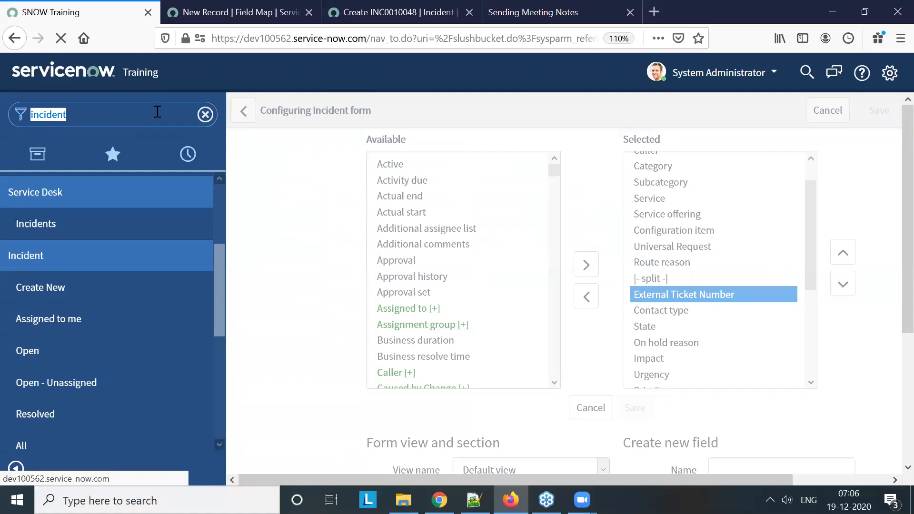
{"action": "type", "text": "inbound"}
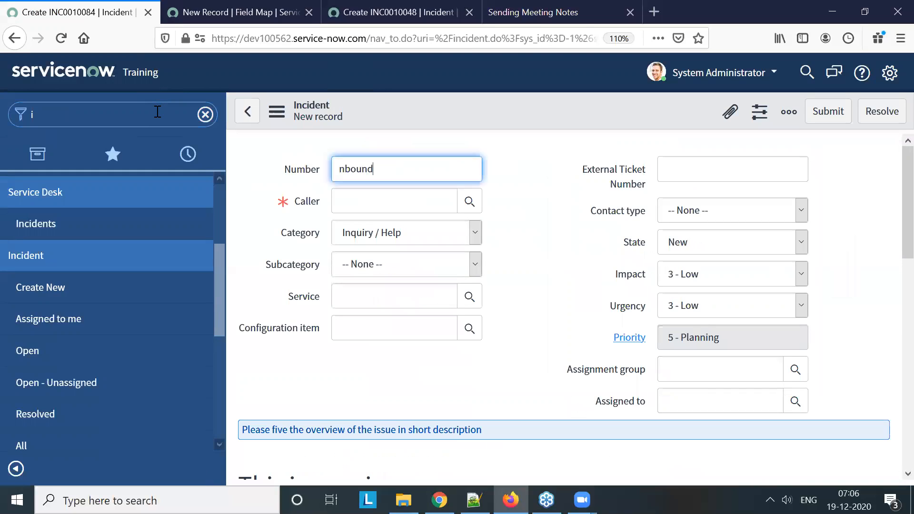
{"action": "left_click", "coordinate": [124, 124]}
{"action": "type", "text": "nboun"}
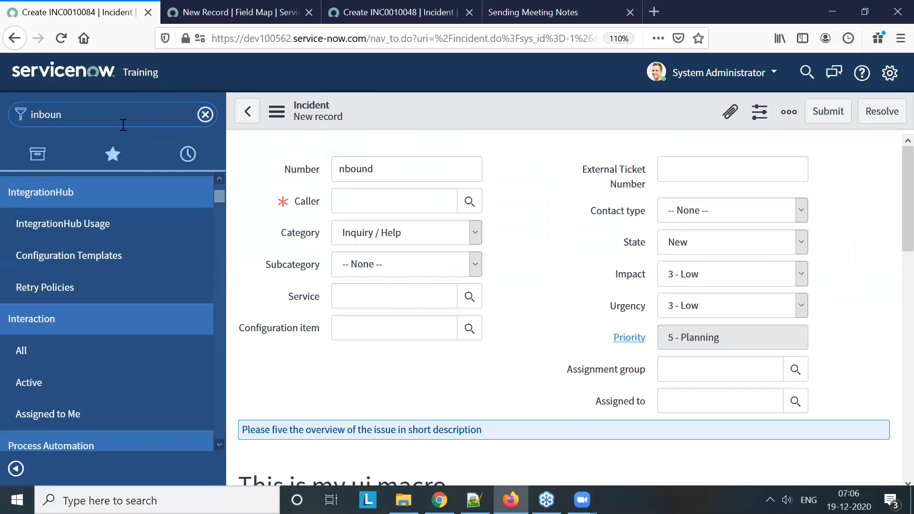
{"action": "type", "text": "d"}
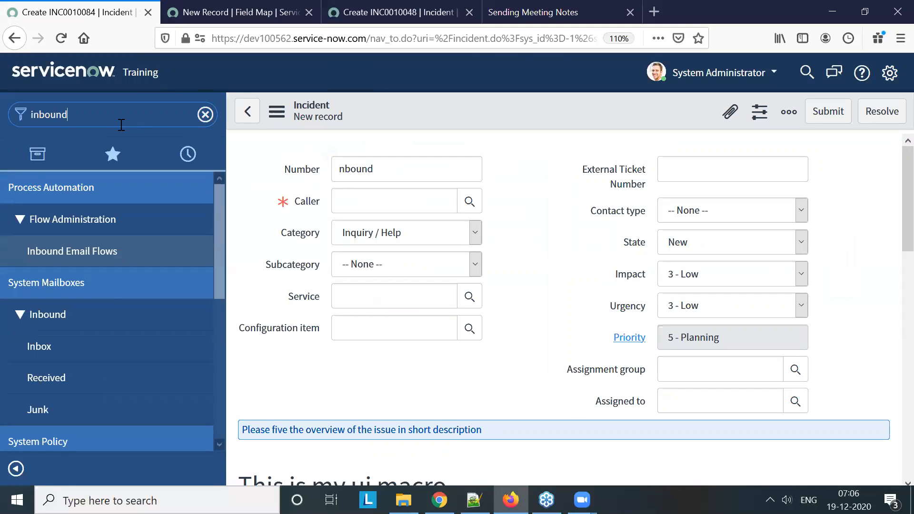
{"action": "scroll", "coordinate": [114, 327], "scroll_direction": "down", "scroll_amount": 5}
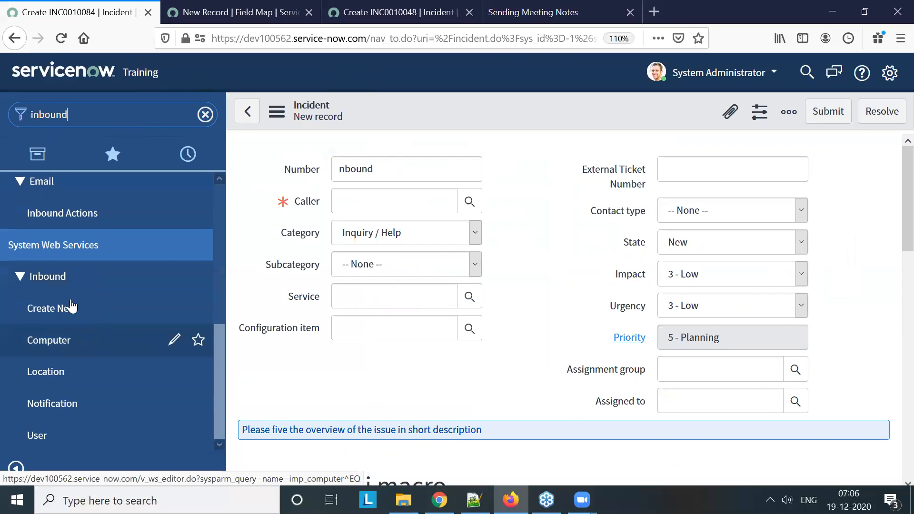
{"action": "left_click", "coordinate": [75, 308]}
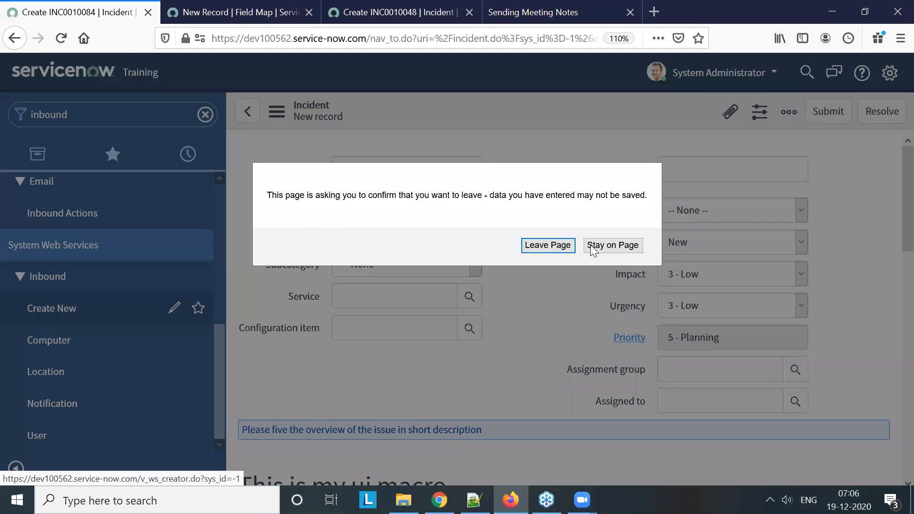
{"action": "left_click", "coordinate": [530, 245]}
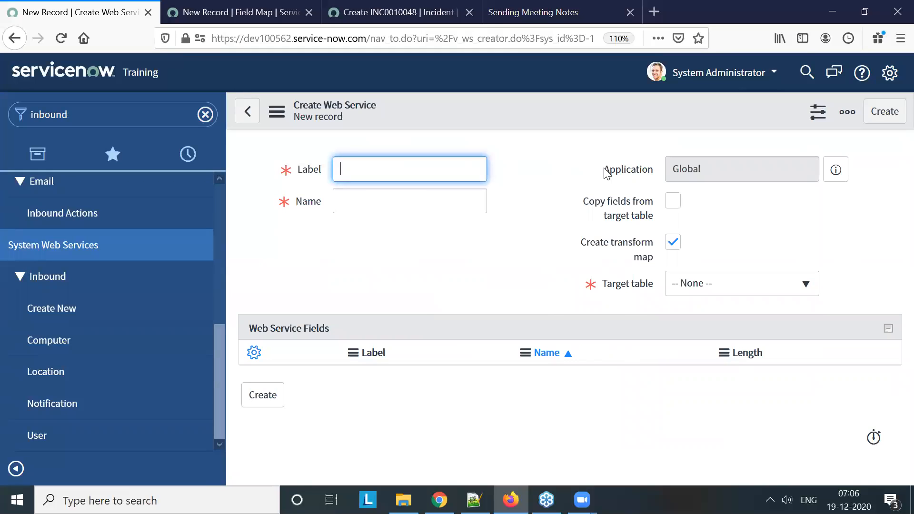
Label the new web service External Tool Incident
{"action": "mouse_move", "coordinate": [590, 202]}
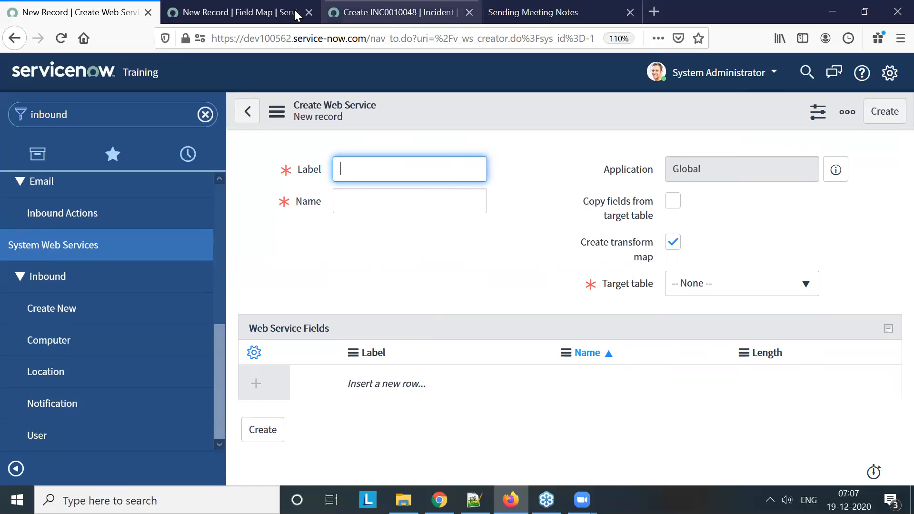
{"action": "left_click", "coordinate": [274, 6]}
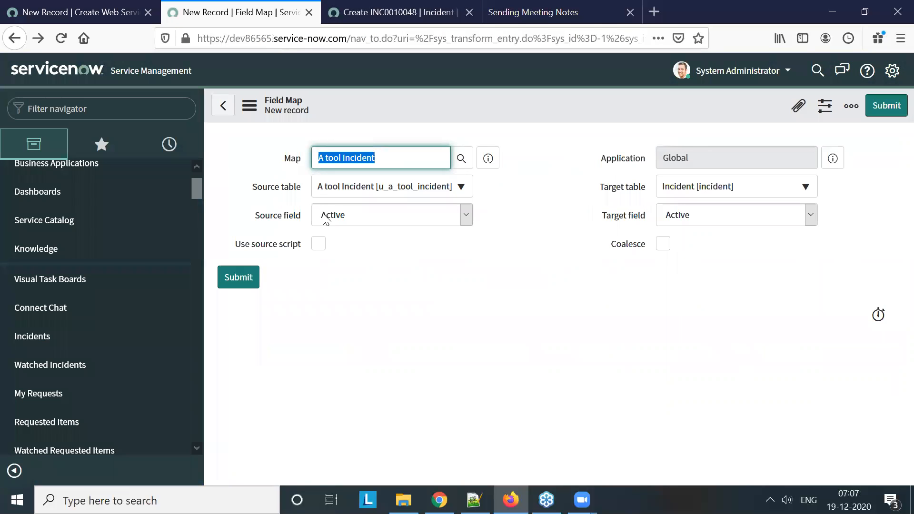
{"action": "left_click", "coordinate": [108, 11]}
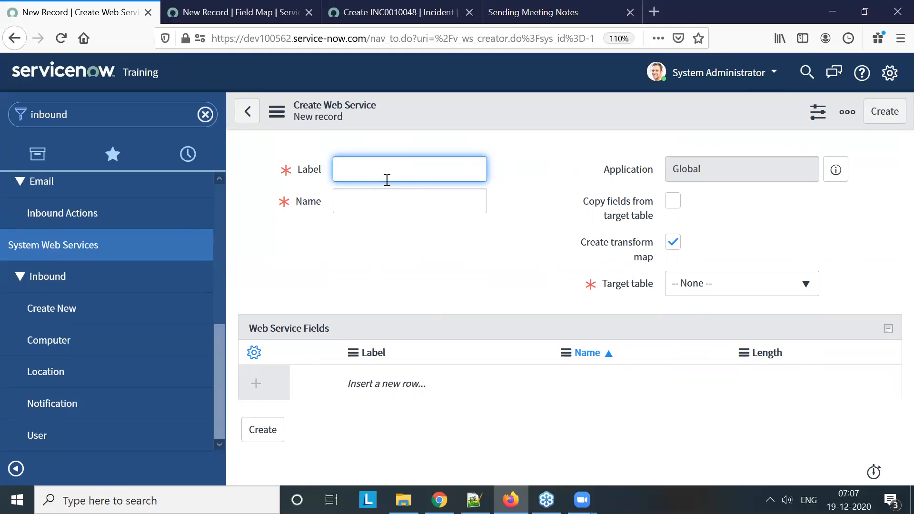
{"action": "type", "text": "external Tool Incident"}
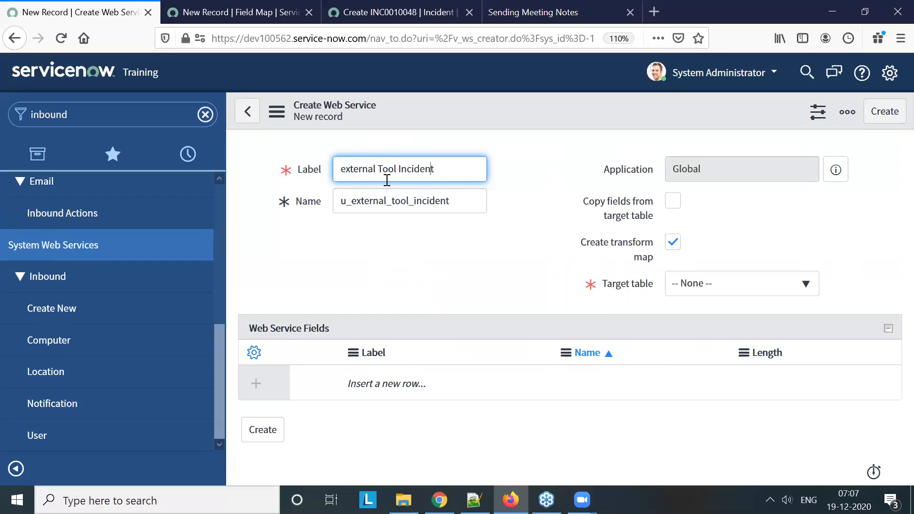
{"action": "key", "text": "Delete"}
{"action": "type", "text": "E"}
Enable copying fields from the target table, set the target table to Incident, and create the External Tool Incident web service
{"action": "left_click_drag", "start_coordinate": [452, 38], "coordinate": [496, 40]}
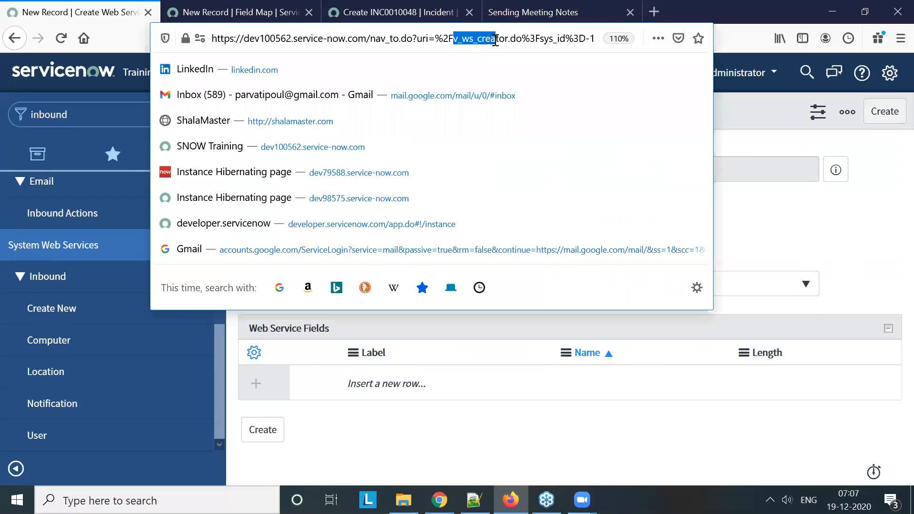
{"action": "left_click", "coordinate": [754, 115]}
{"action": "left_click", "coordinate": [678, 203]}
{"action": "left_click", "coordinate": [708, 289]}
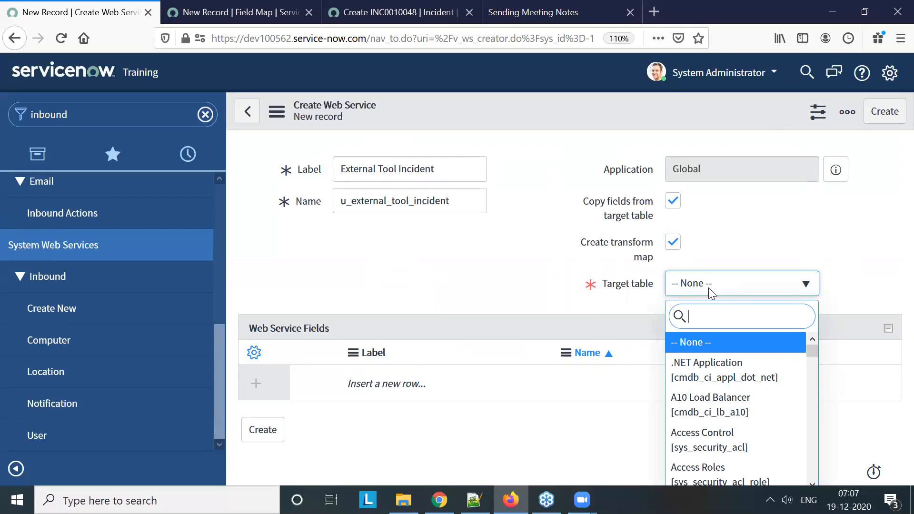
{"action": "type", "text": "inci"}
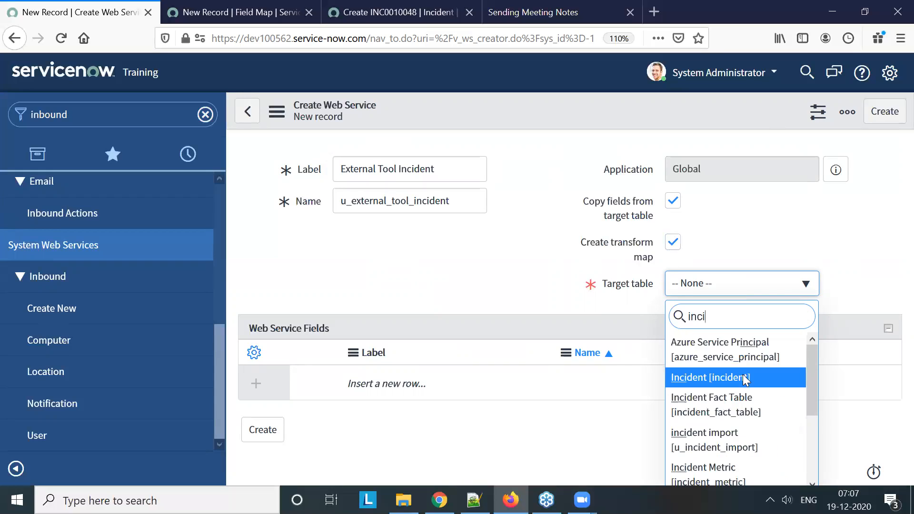
{"action": "left_click", "coordinate": [744, 378]}
{"action": "left_click", "coordinate": [894, 113]}
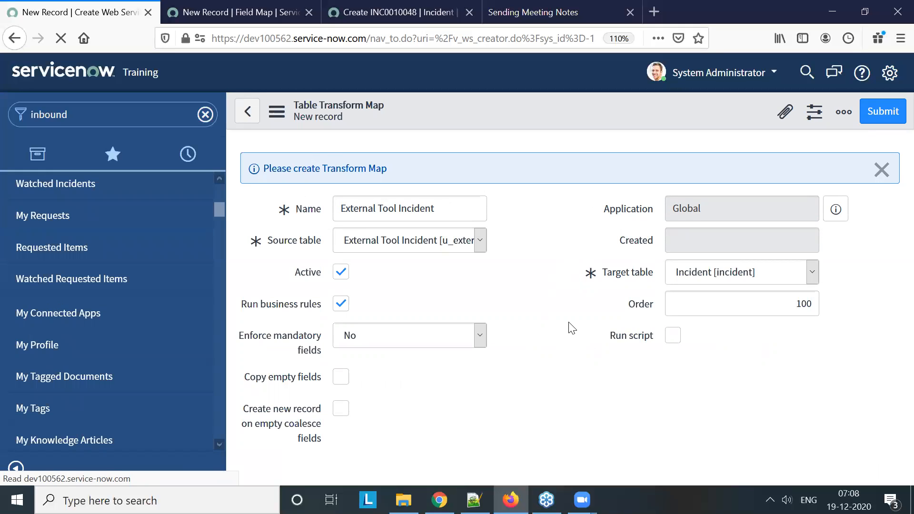
Save the External Tool Incident transform map and auto-map its matching fields
{"action": "left_click", "coordinate": [867, 170]}
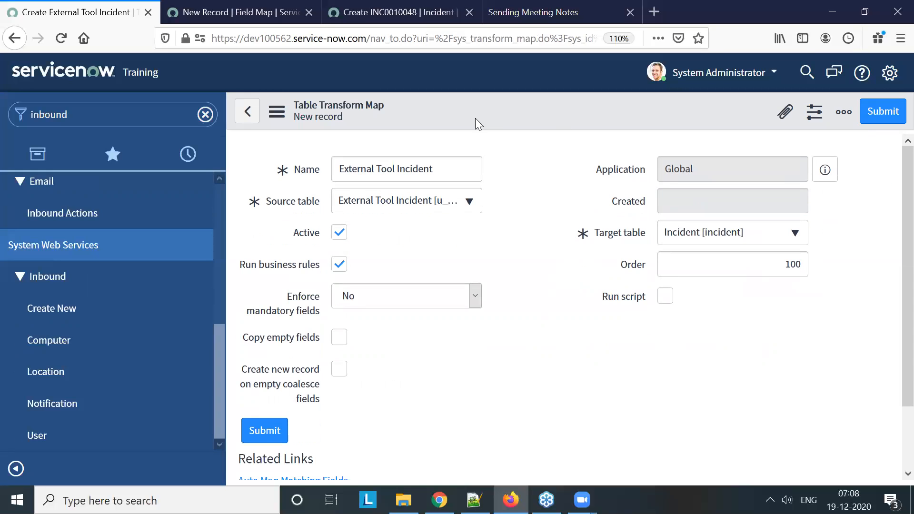
{"action": "right_click", "coordinate": [482, 111]}
{"action": "left_click", "coordinate": [506, 121]}
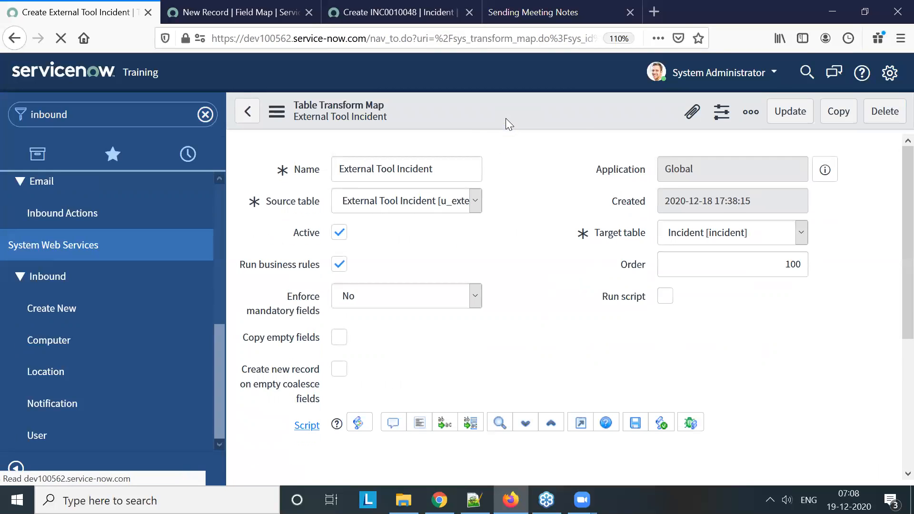
{"action": "scroll", "coordinate": [504, 253], "scroll_direction": "down", "scroll_amount": 4}
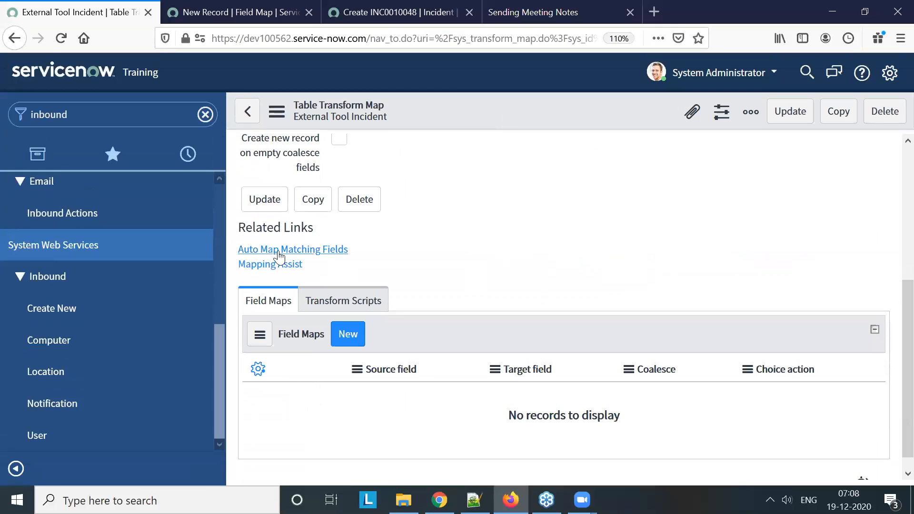
{"action": "left_click", "coordinate": [279, 250]}
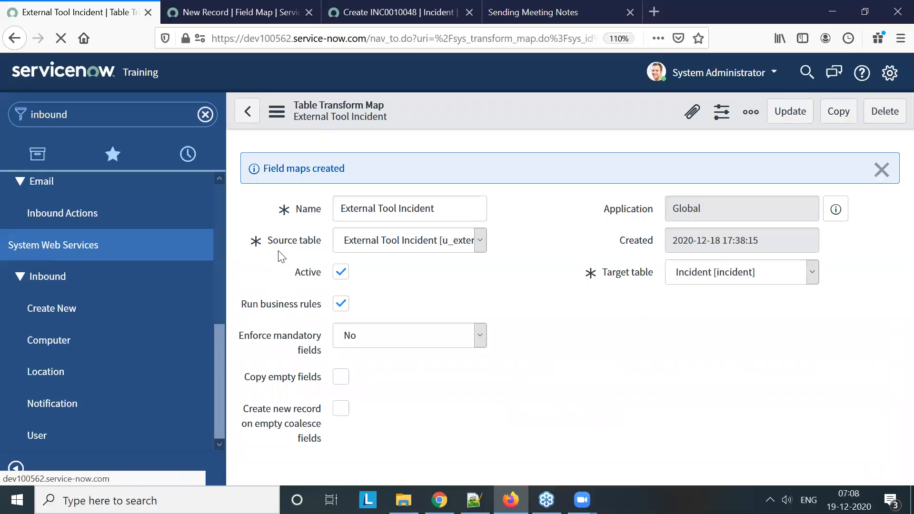
Review the source and target fields, coalesce values and choice actions in the transform map's generated field maps
{"action": "scroll", "coordinate": [596, 306], "scroll_direction": "down", "scroll_amount": 8}
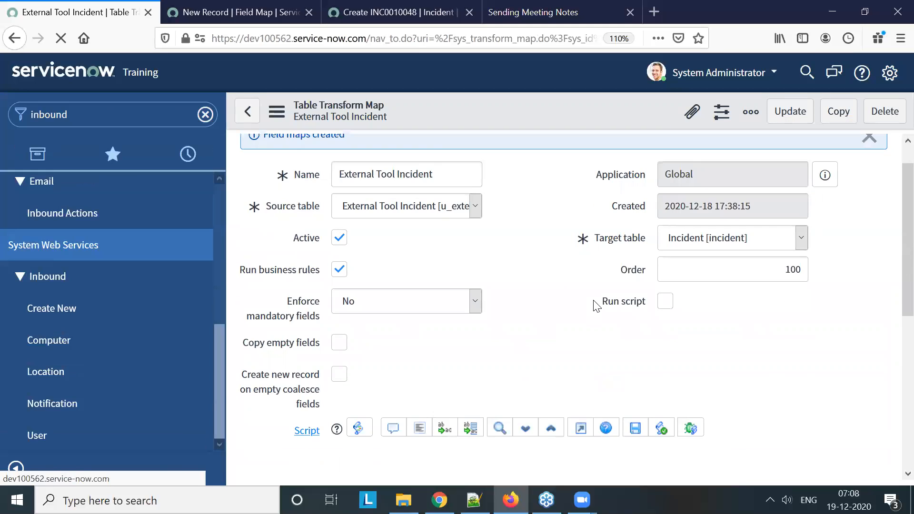
{"action": "scroll", "coordinate": [593, 300], "scroll_direction": "down", "scroll_amount": 5}
{"action": "scroll", "coordinate": [592, 300], "scroll_direction": "up", "scroll_amount": 2}
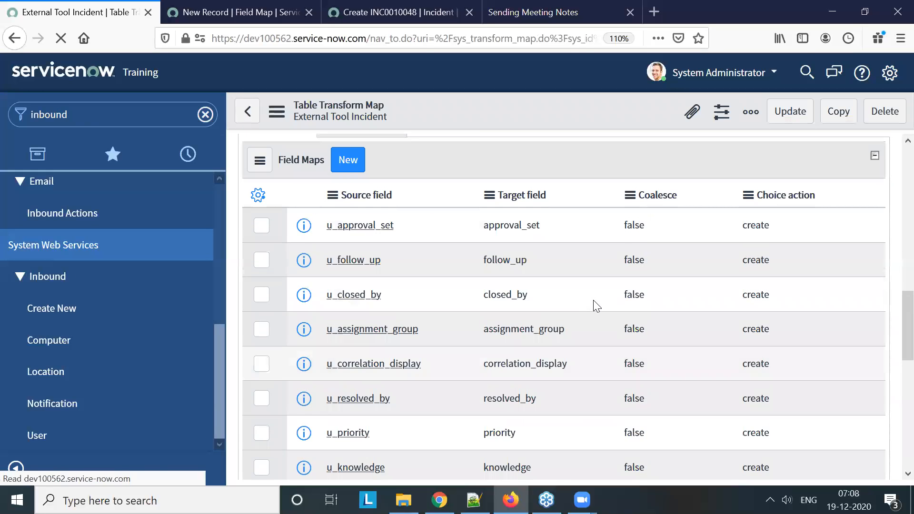
{"action": "scroll", "coordinate": [596, 306], "scroll_direction": "down", "scroll_amount": 9}
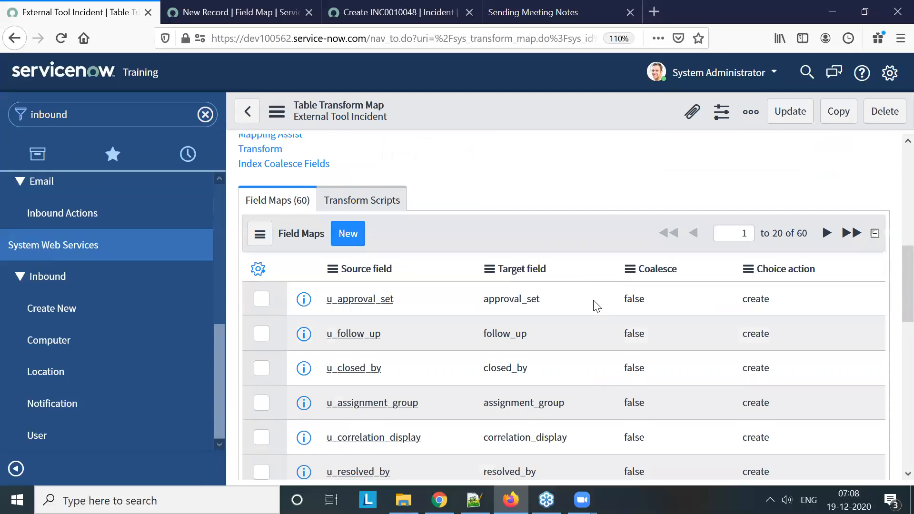
{"action": "scroll", "coordinate": [595, 305], "scroll_direction": "down", "scroll_amount": 3}
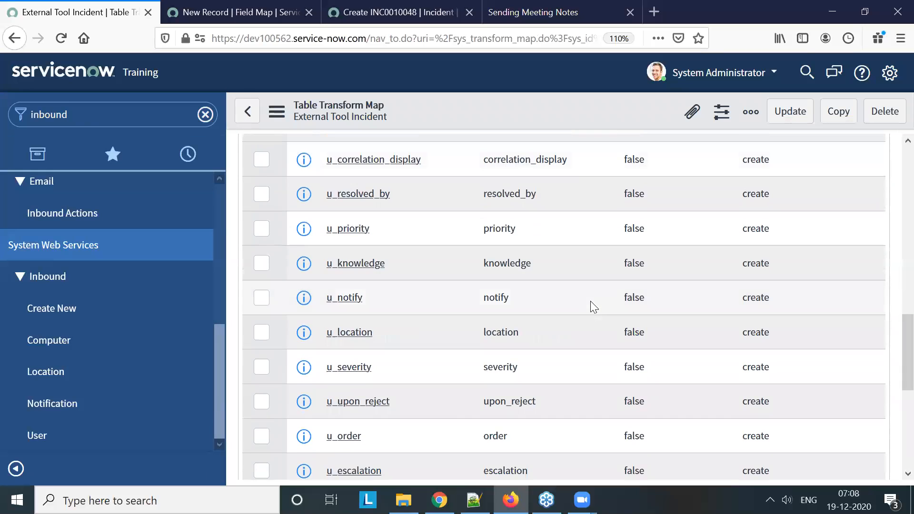
{"action": "scroll", "coordinate": [590, 301], "scroll_direction": "down", "scroll_amount": 3}
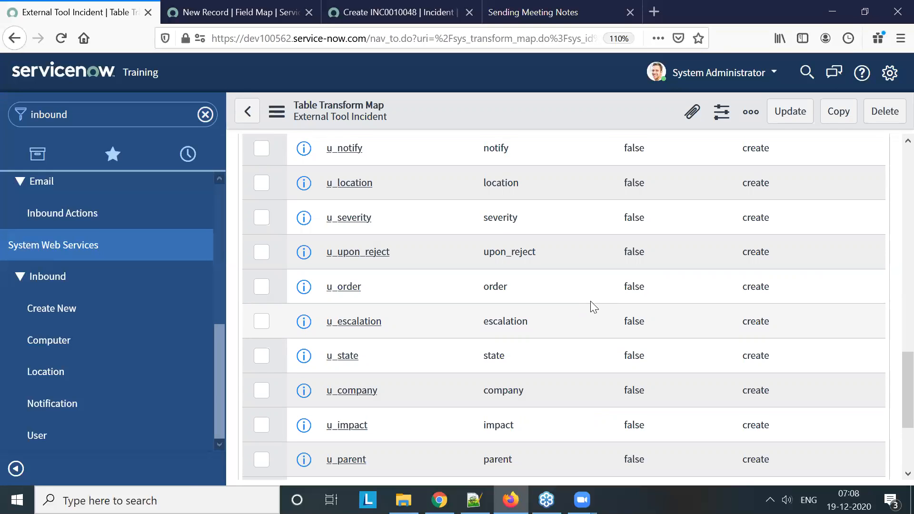
{"action": "scroll", "coordinate": [590, 307], "scroll_direction": "up", "scroll_amount": 2}
{"action": "scroll", "coordinate": [590, 300], "scroll_direction": "up", "scroll_amount": 8}
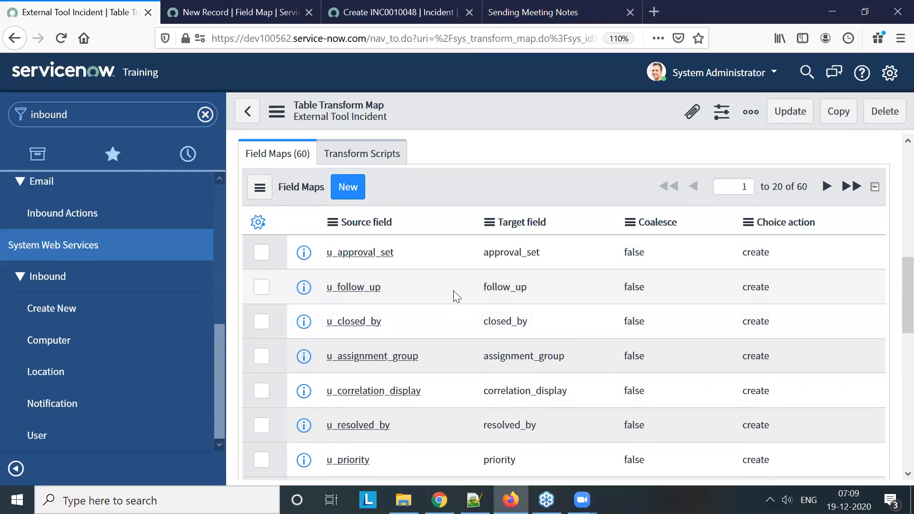
{"action": "scroll", "coordinate": [452, 298], "scroll_direction": "down", "scroll_amount": 5}
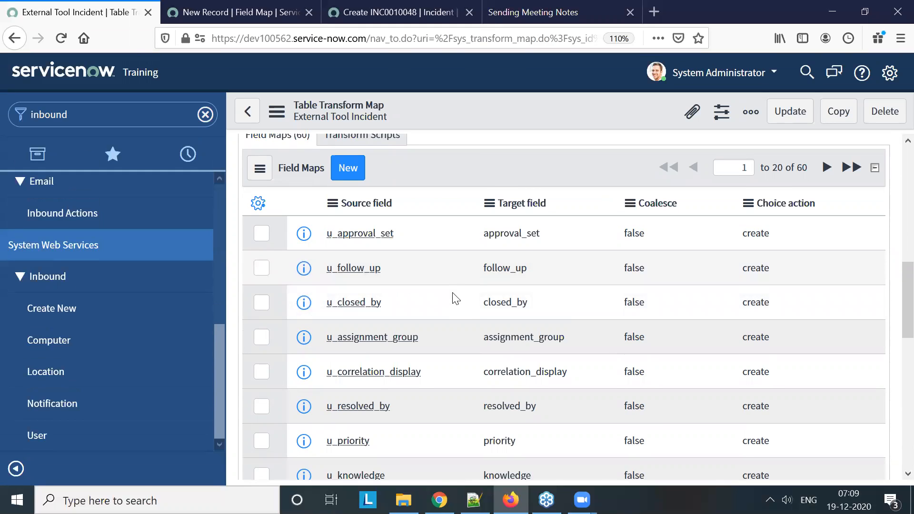
{"action": "scroll", "coordinate": [450, 297], "scroll_direction": "down", "scroll_amount": 3}
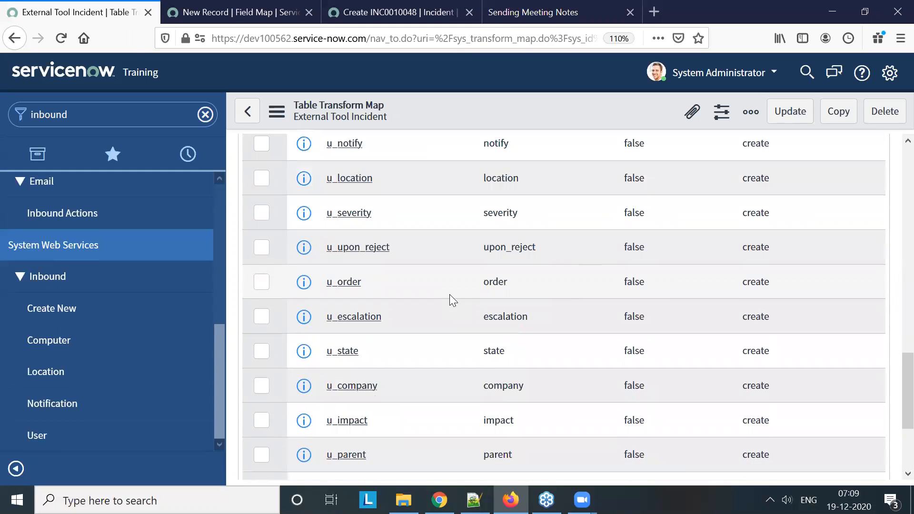
{"action": "scroll", "coordinate": [450, 298], "scroll_direction": "down", "scroll_amount": 3}
{"action": "scroll", "coordinate": [450, 300], "scroll_direction": "up", "scroll_amount": 10}
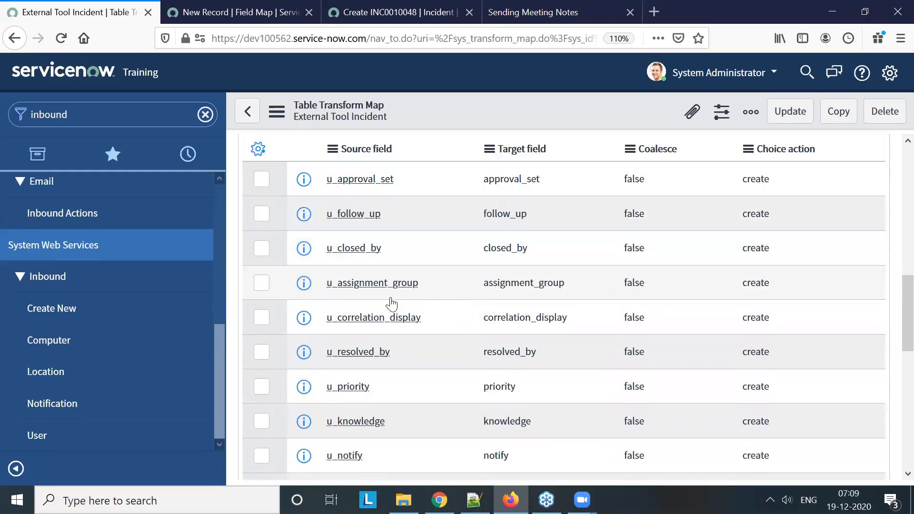
Sort the field maps by source field in ascending order and go to the page of rows 21 to 40 containing u_external_ticket_number
{"action": "left_click", "coordinate": [383, 299]}
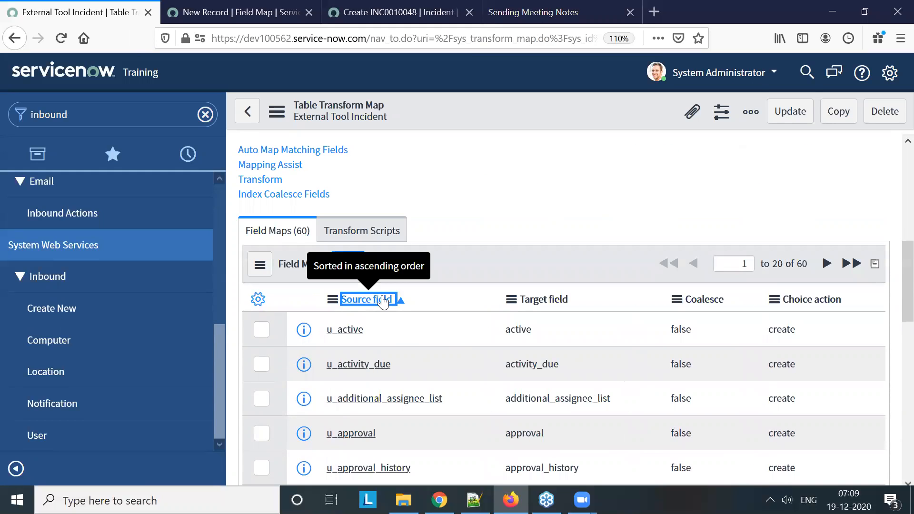
{"action": "scroll", "coordinate": [421, 355], "scroll_direction": "down", "scroll_amount": 10}
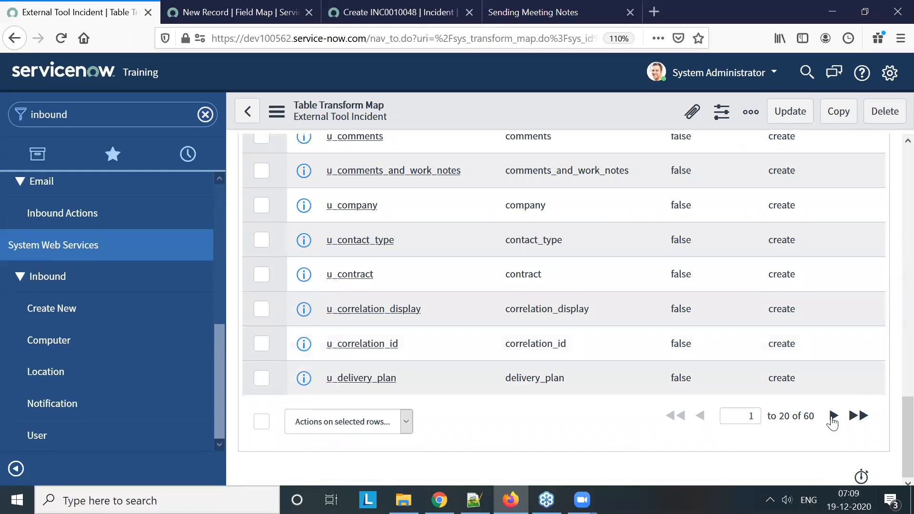
{"action": "left_click", "coordinate": [833, 416]}
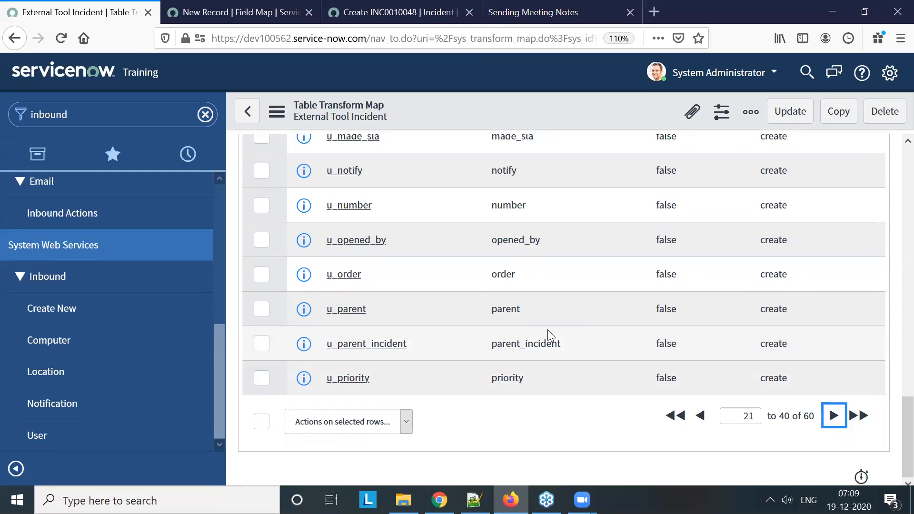
{"action": "scroll", "coordinate": [548, 330], "scroll_direction": "up", "scroll_amount": 8}
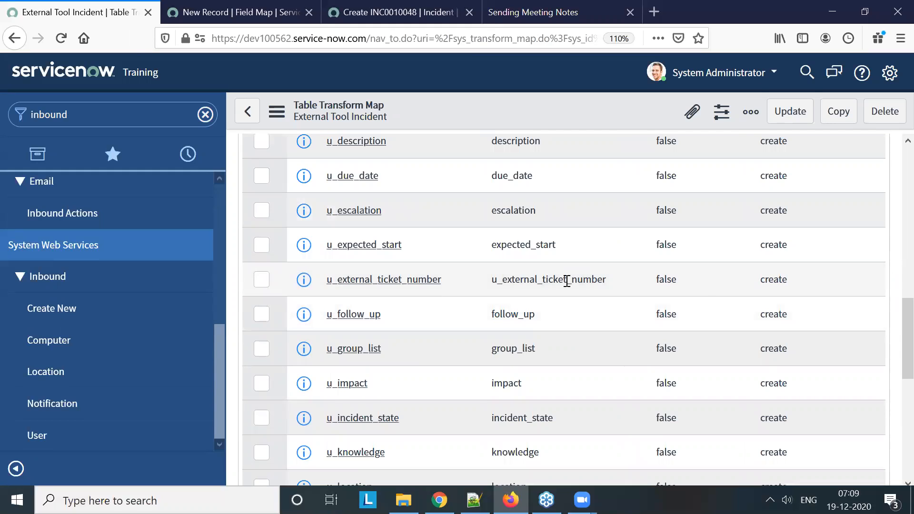
Set Coalesce to true for the u_external_ticket_number field map and dismiss the information messages
{"action": "left_click", "coordinate": [674, 285]}
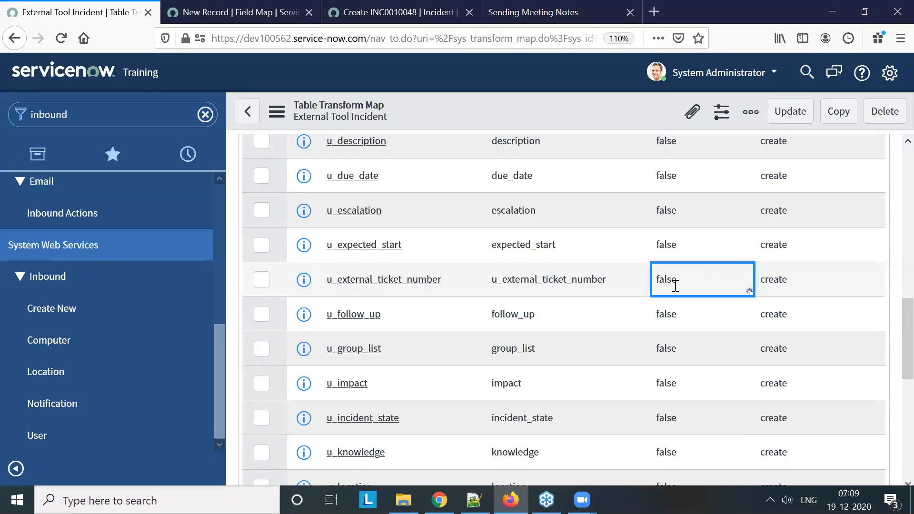
{"action": "double_click", "coordinate": [675, 285]}
{"action": "left_click", "coordinate": [674, 285]}
{"action": "left_click", "coordinate": [673, 304]}
{"action": "left_click", "coordinate": [723, 282]}
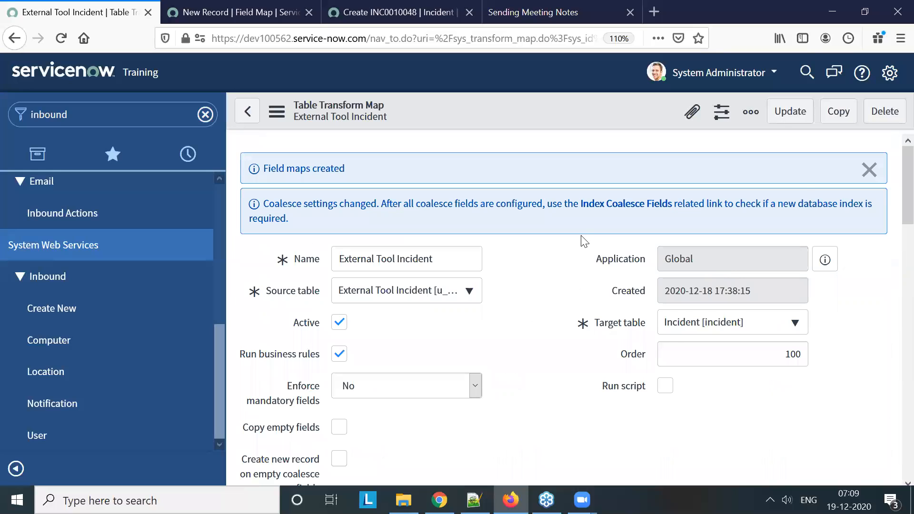
{"action": "left_click", "coordinate": [867, 170]}
{"action": "scroll", "coordinate": [867, 299], "scroll_direction": "down", "scroll_amount": 10}
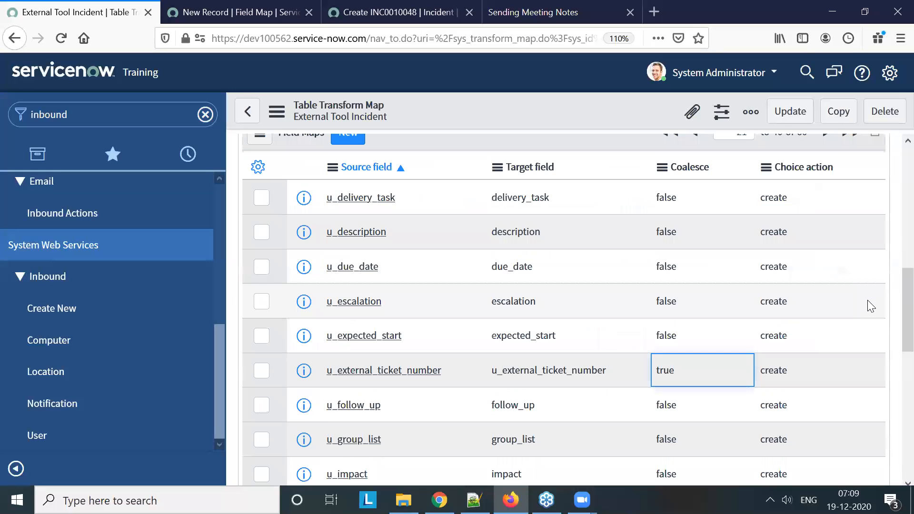
Set the choice action to ignore for all field maps in rows 21 to 40, from u_delivery_task to u_priority
{"action": "scroll", "coordinate": [792, 263], "scroll_direction": "up", "scroll_amount": 2}
{"action": "left_click", "coordinate": [798, 272]}
{"action": "key", "text": "shift+Down"}
{"action": "key", "text": "shift+Down"}
{"action": "key", "text": "shift+Down"}
{"action": "key", "text": "shift+Down"}
{"action": "key", "text": "shift+Down"}
{"action": "key", "text": "shift+Down"}
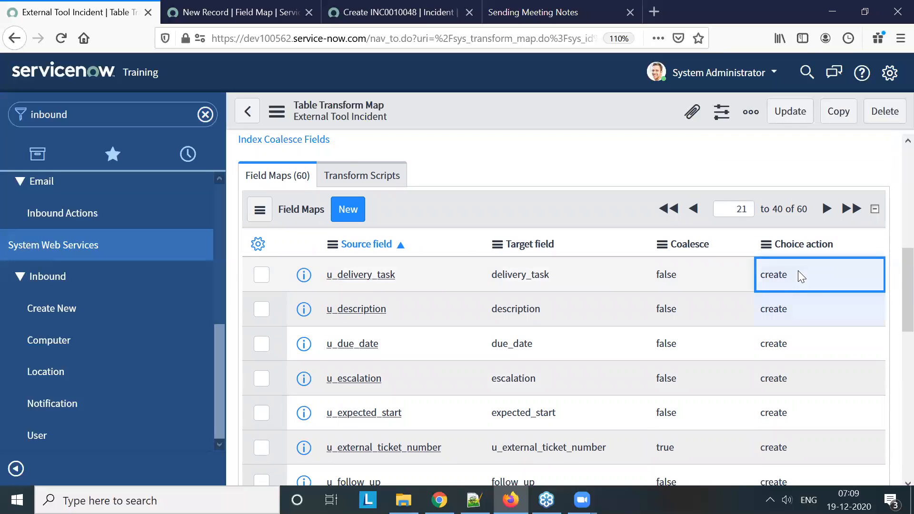
{"action": "scroll", "coordinate": [798, 270], "scroll_direction": "down", "scroll_amount": 10}
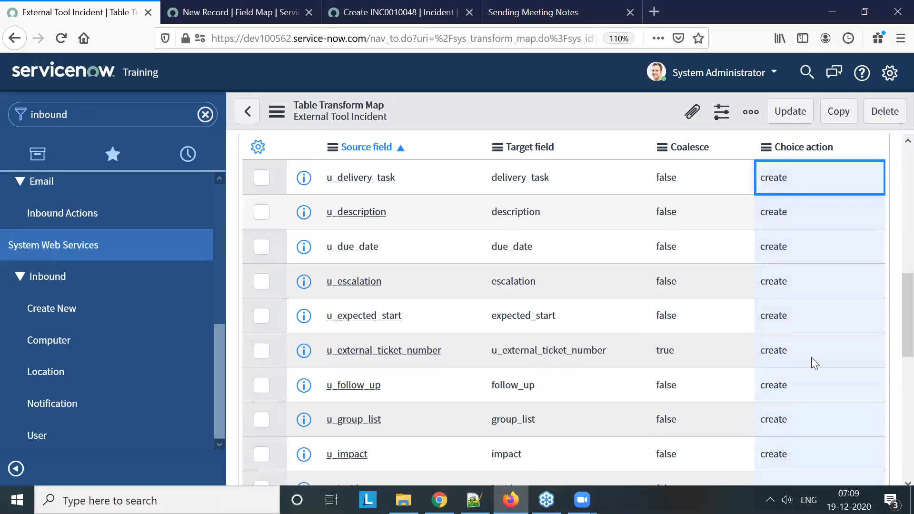
{"action": "left_click", "coordinate": [811, 377], "text": "shift"}
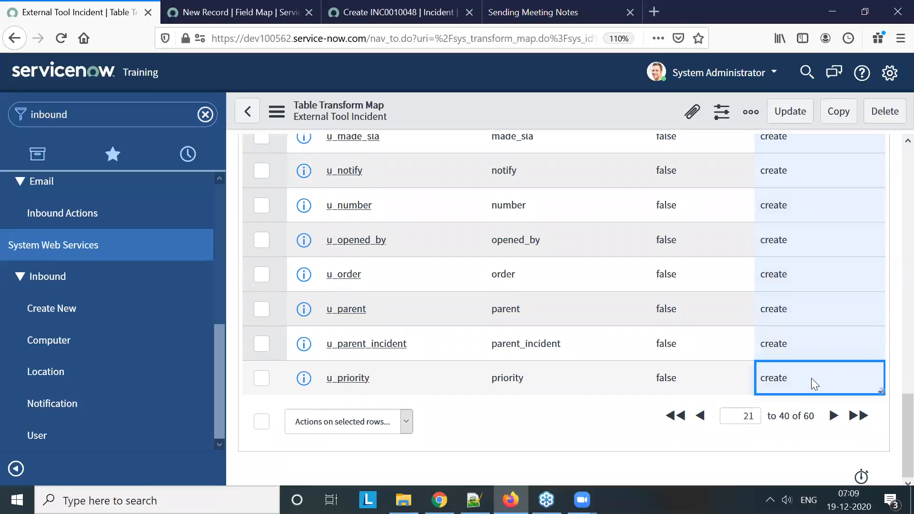
{"action": "double_click", "coordinate": [811, 379]}
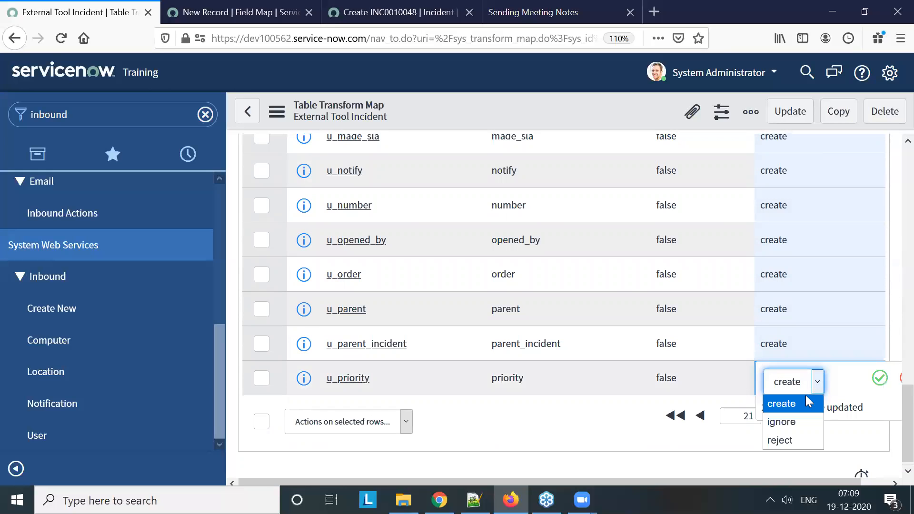
{"action": "left_click", "coordinate": [801, 422]}
{"action": "left_click", "coordinate": [879, 378]}
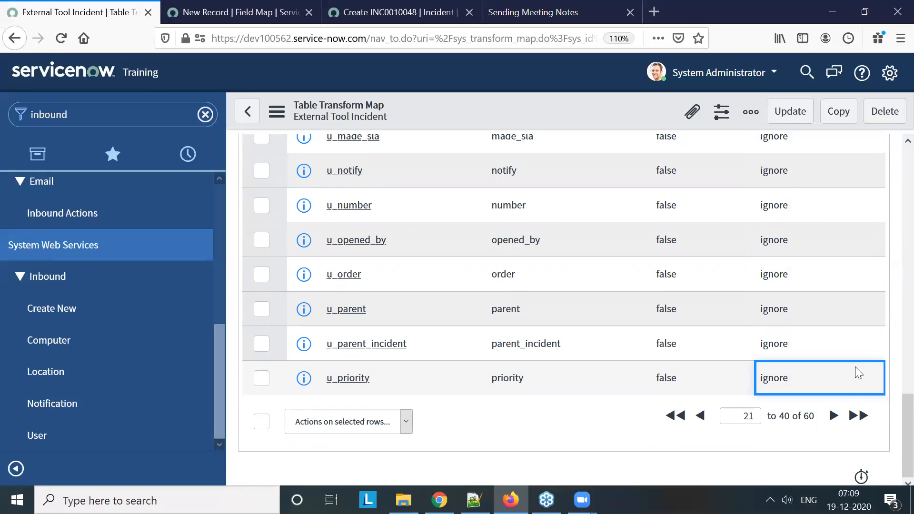
Set the choice action to ignore for all field maps in rows 41 to 60, from u_reassignment_count to u_work_notes_list
{"action": "scroll", "coordinate": [816, 341], "scroll_direction": "up", "scroll_amount": 10}
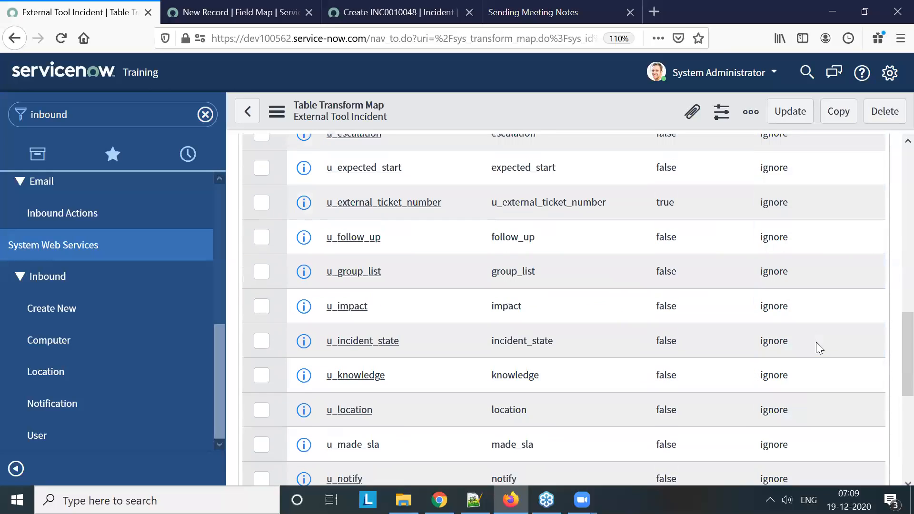
{"action": "scroll", "coordinate": [811, 347], "scroll_direction": "up", "scroll_amount": 3}
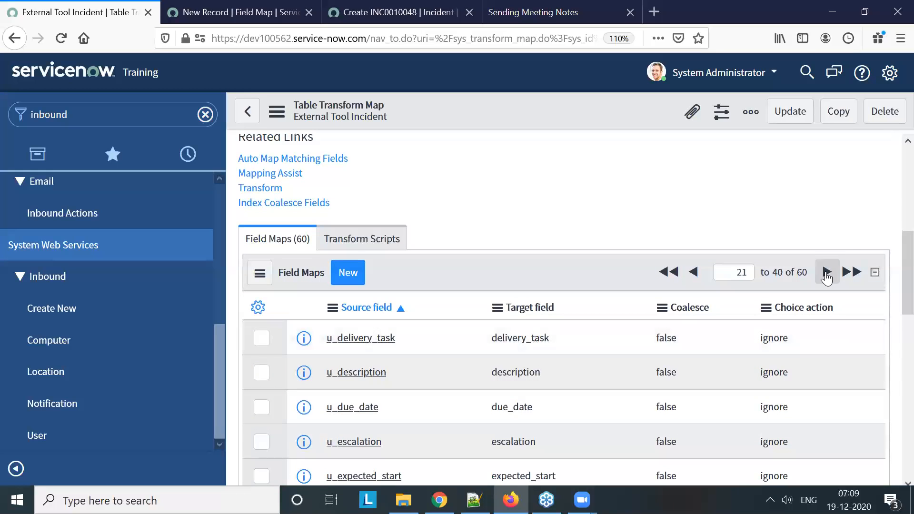
{"action": "left_click", "coordinate": [826, 272]}
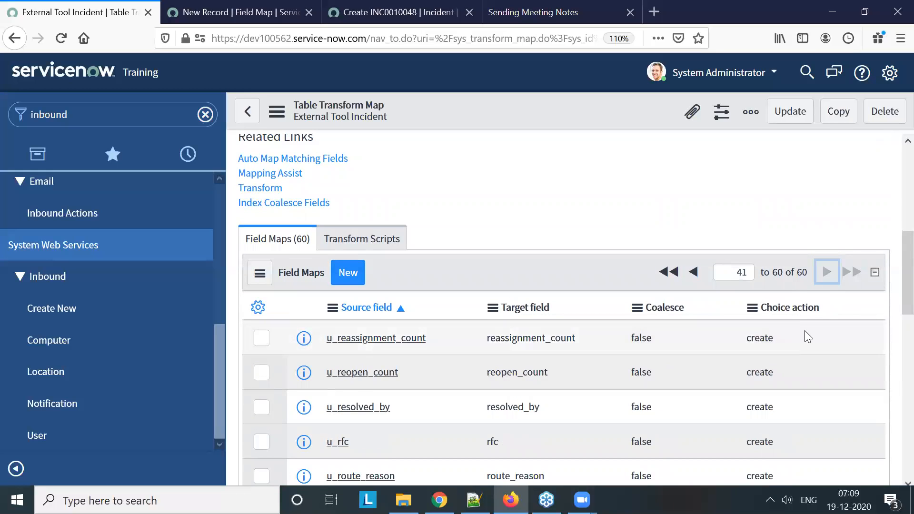
{"action": "scroll", "coordinate": [803, 335], "scroll_direction": "down", "scroll_amount": 3}
{"action": "left_click", "coordinate": [792, 267]}
{"action": "key", "text": "shift+Down"}
{"action": "key", "text": "shift+Down"}
{"action": "key", "text": "shift+Down"}
{"action": "key", "text": "shift+Down"}
{"action": "key", "text": "shift+Down"}
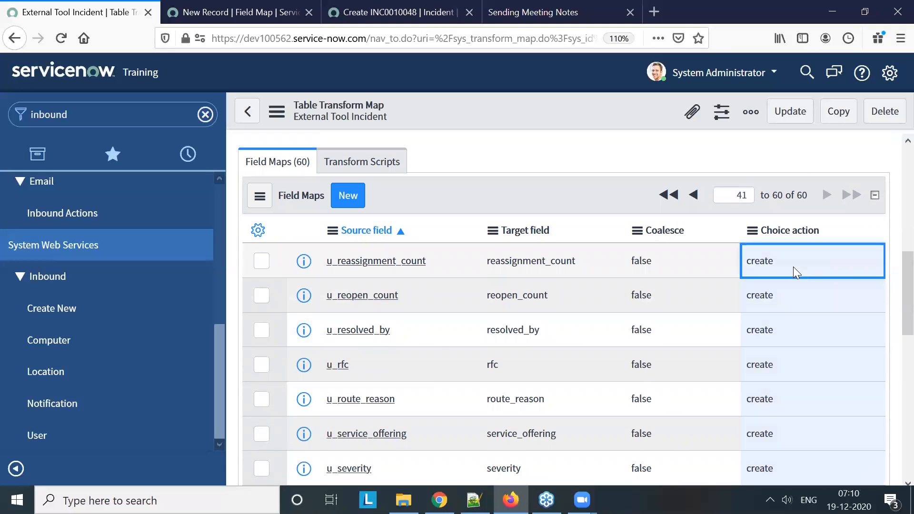
{"action": "scroll", "coordinate": [795, 295], "scroll_direction": "down", "scroll_amount": 10}
{"action": "left_click", "coordinate": [797, 382], "text": "shift"}
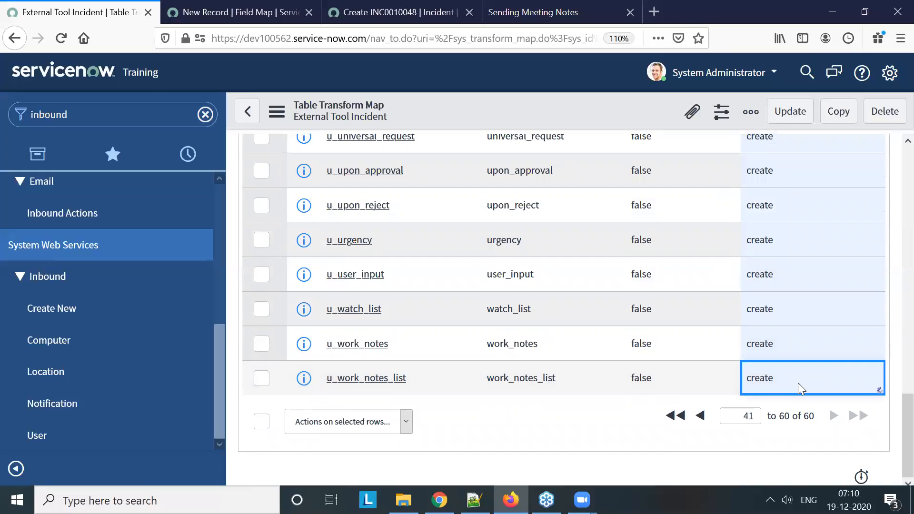
{"action": "double_click", "coordinate": [798, 382]}
{"action": "left_click", "coordinate": [801, 383]}
{"action": "left_click", "coordinate": [760, 422]}
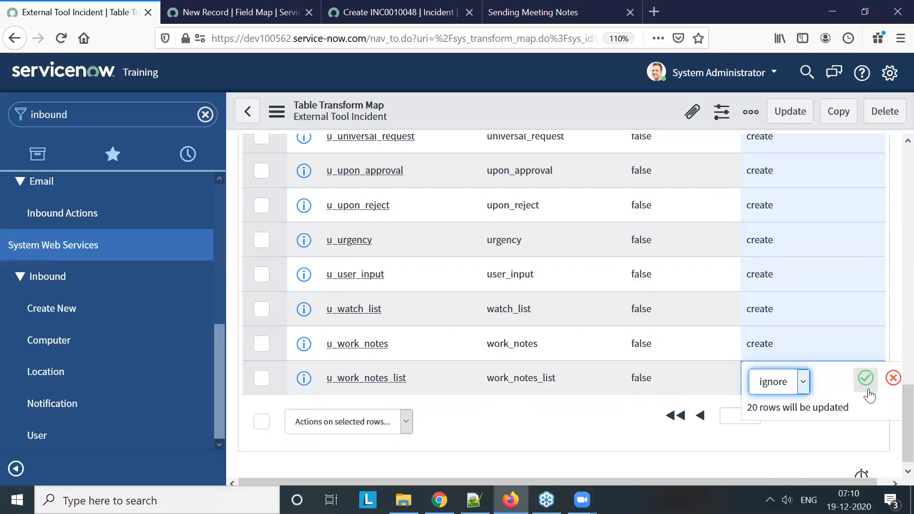
{"action": "left_click", "coordinate": [865, 379]}
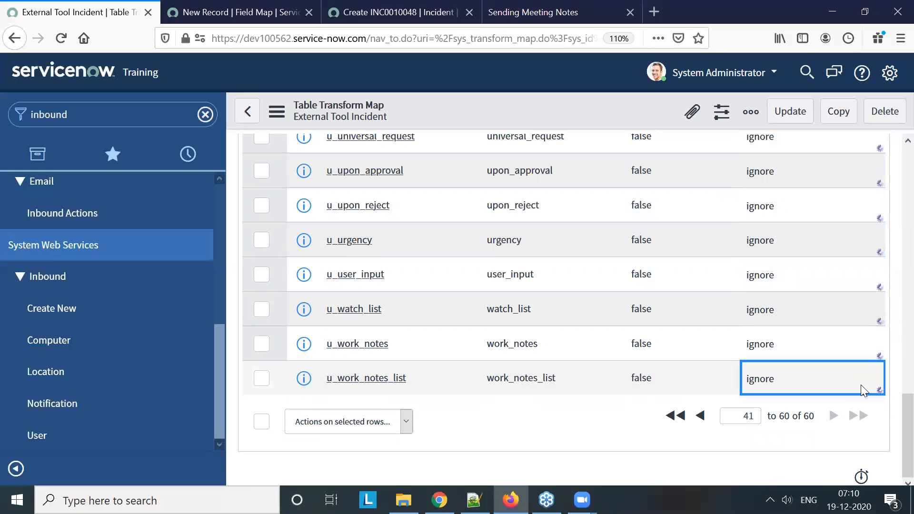
Sort the field maps by choice action and set it to ignore for rows 1 to 20, from u_approval_set to u_category
{"action": "scroll", "coordinate": [864, 390], "scroll_direction": "up", "scroll_amount": 15}
{"action": "scroll", "coordinate": [851, 395], "scroll_direction": "down", "scroll_amount": 5}
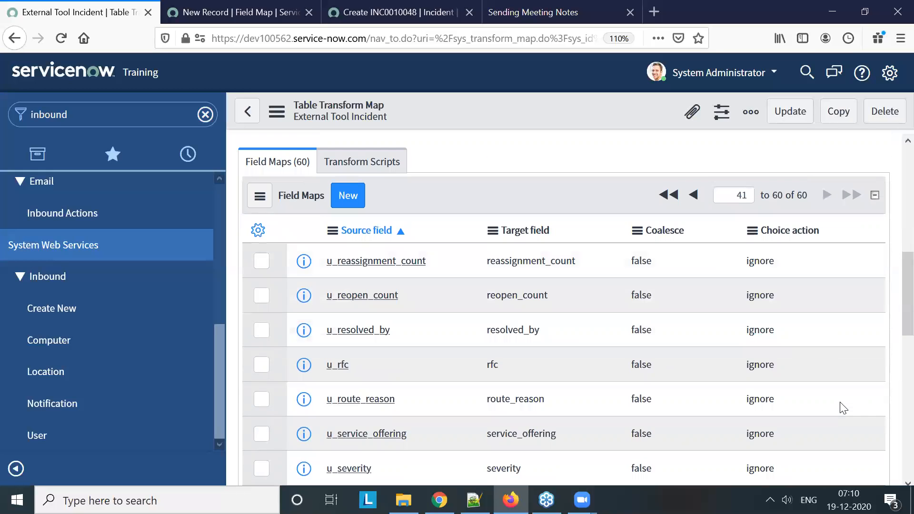
{"action": "left_click", "coordinate": [793, 237]}
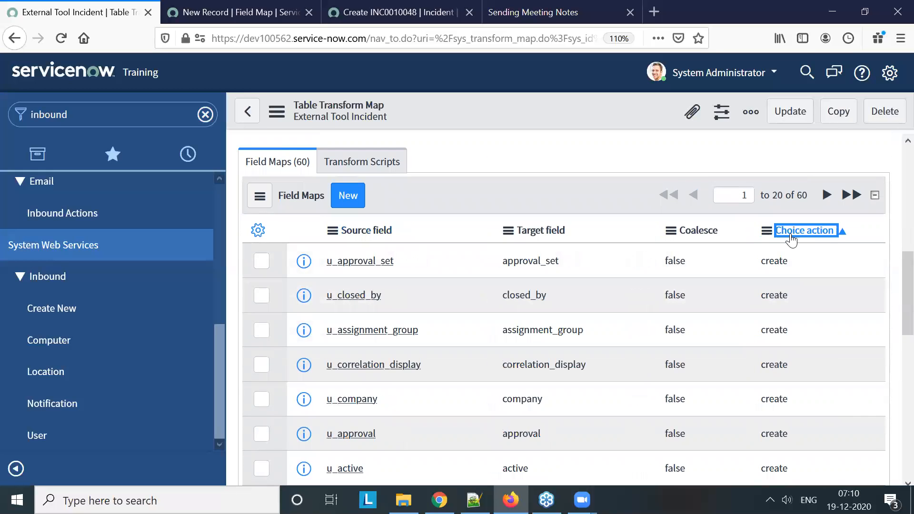
{"action": "left_click", "coordinate": [807, 258]}
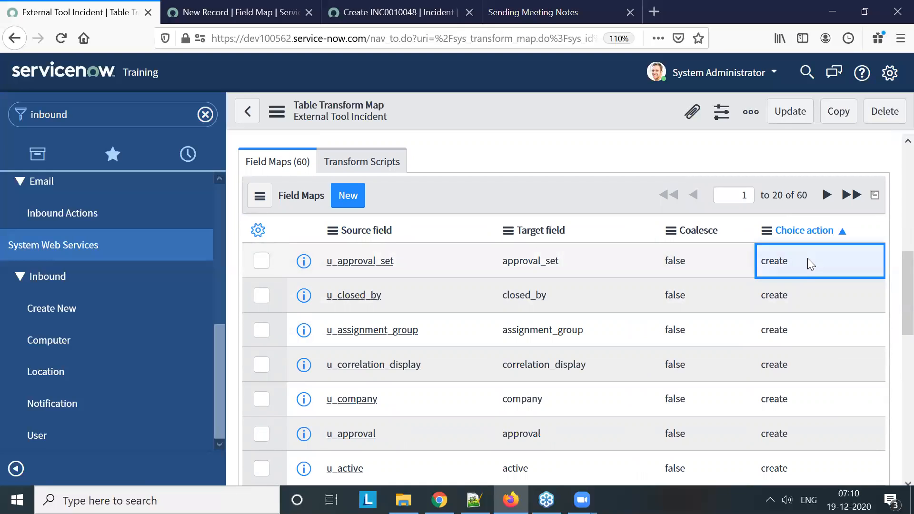
{"action": "key", "text": "shift+Down"}
{"action": "key", "text": "shift+Down"}
{"action": "key", "text": "shift+Down"}
{"action": "key", "text": "shift+Down"}
{"action": "key", "text": "shift+Down"}
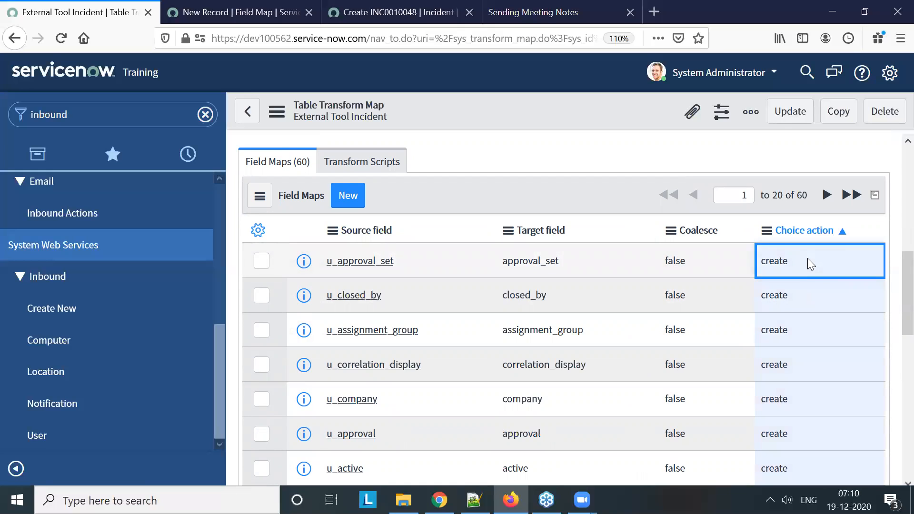
{"action": "scroll", "coordinate": [800, 351], "scroll_direction": "down", "scroll_amount": 10}
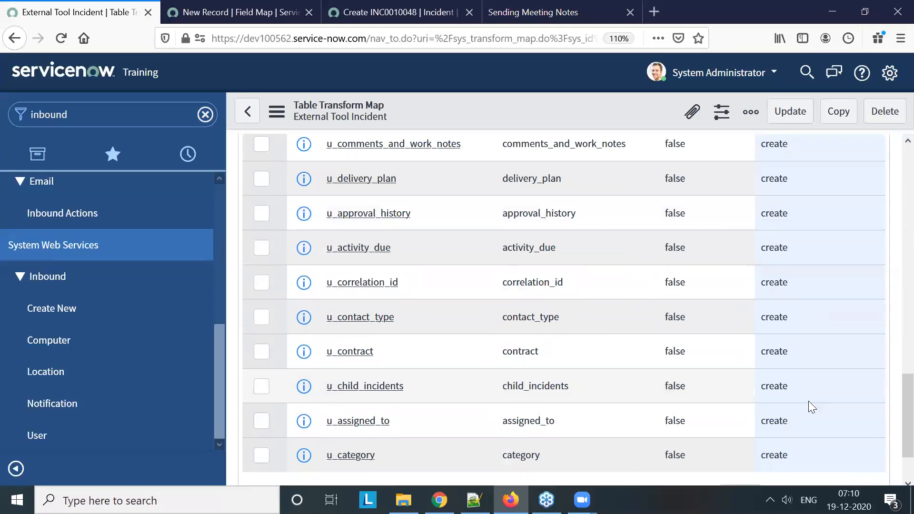
{"action": "double_click", "coordinate": [805, 384]}
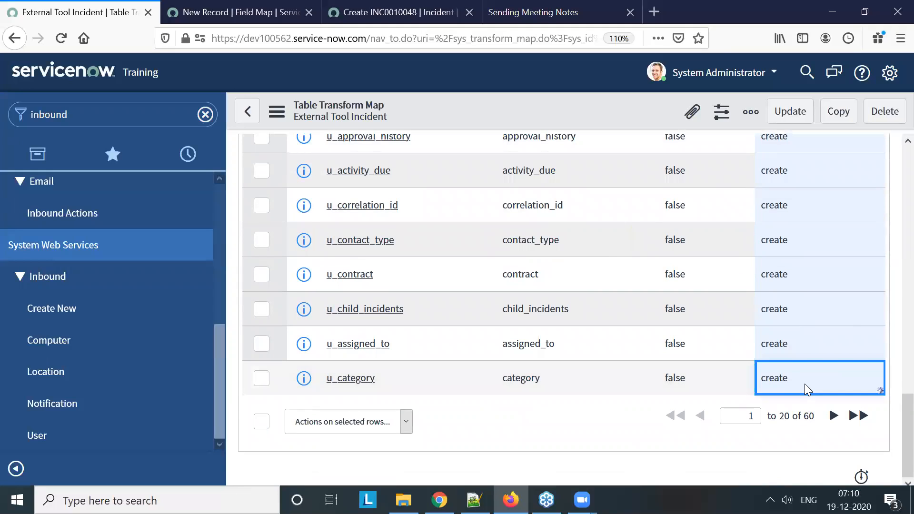
{"action": "left_click", "coordinate": [803, 384]}
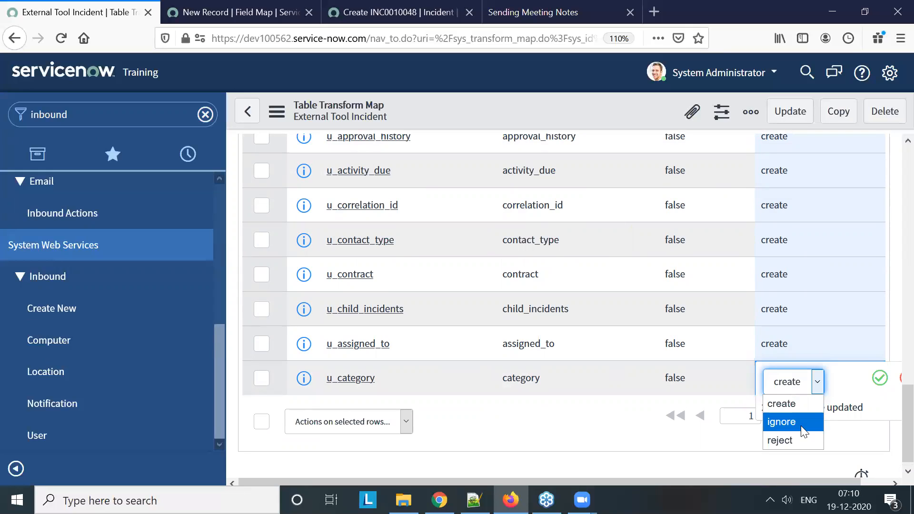
{"action": "left_click", "coordinate": [794, 421]}
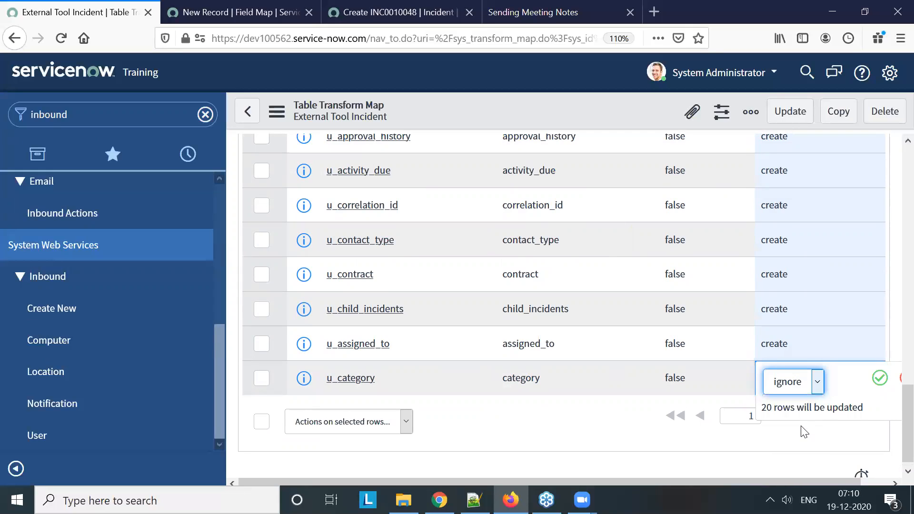
{"action": "left_click", "coordinate": [877, 380]}
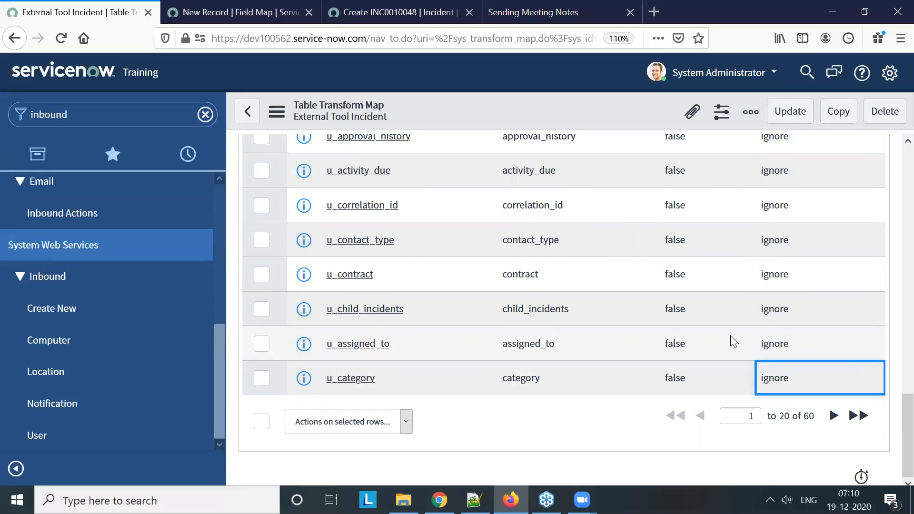
Filter the navigator for "External t" and open the External Tool Incident web service on dev100562
{"action": "scroll", "coordinate": [730, 335], "scroll_direction": "up", "scroll_amount": 12}
{"action": "scroll", "coordinate": [732, 341], "scroll_direction": "up", "scroll_amount": 3}
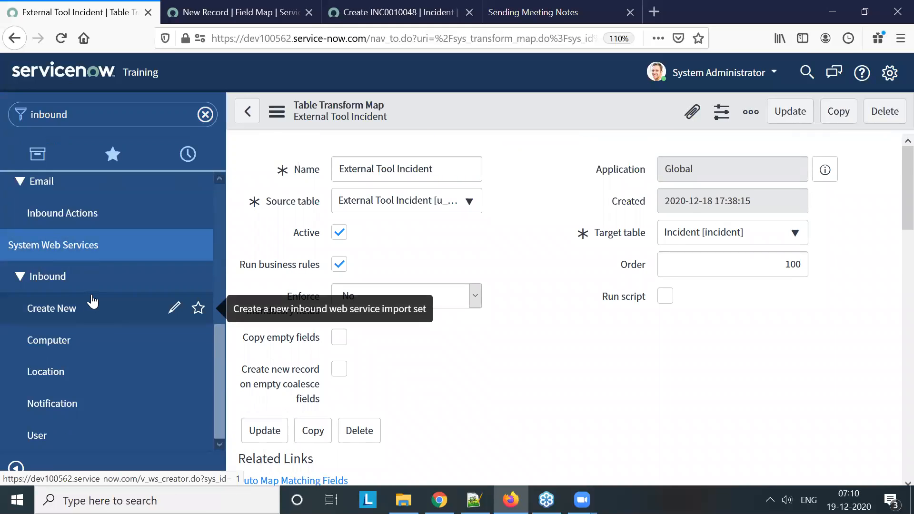
{"action": "scroll", "coordinate": [93, 301], "scroll_direction": "up", "scroll_amount": 3}
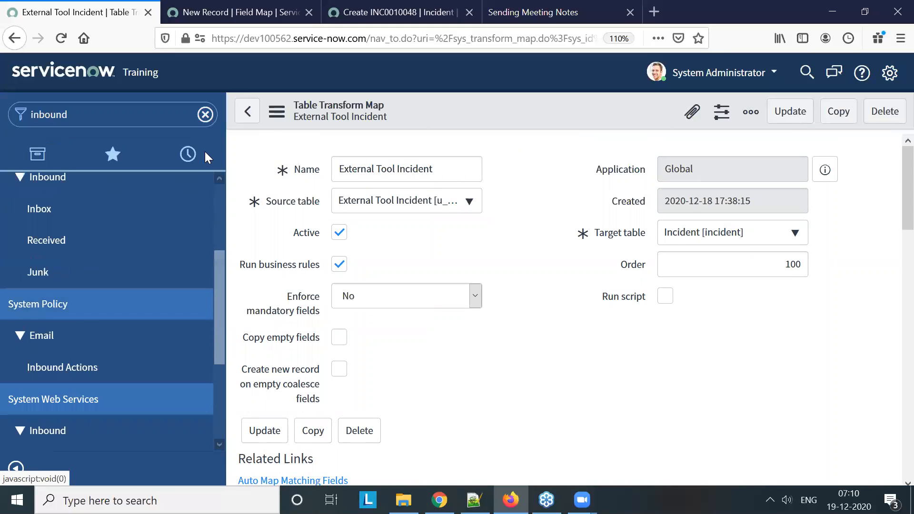
{"action": "left_click", "coordinate": [86, 116]}
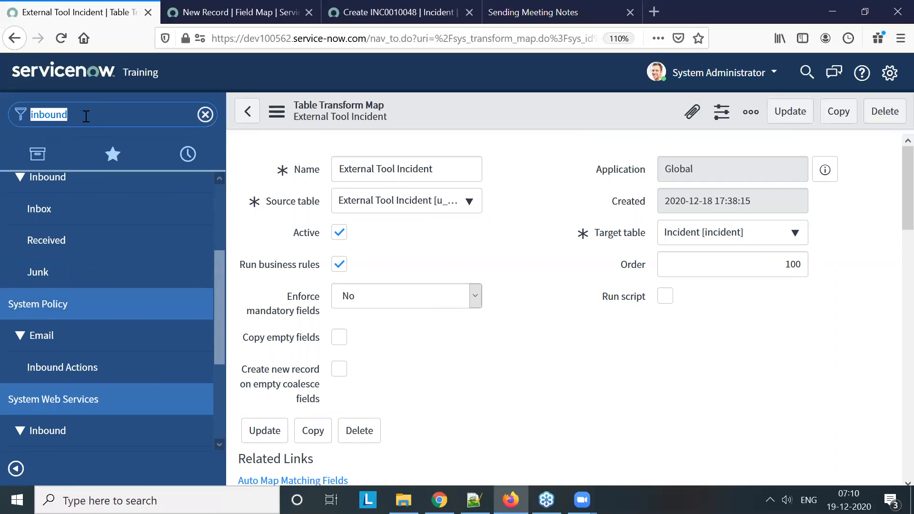
{"action": "type", "text": "Ex"}
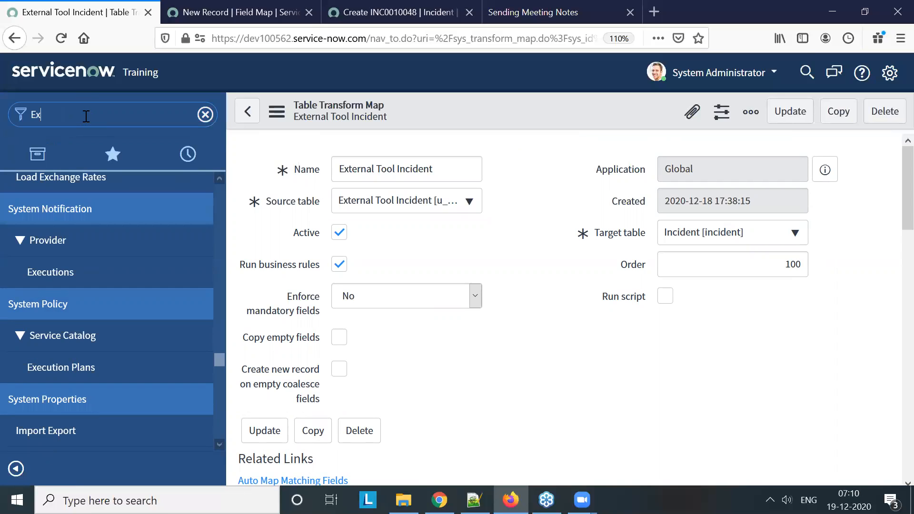
{"action": "type", "text": "ter"}
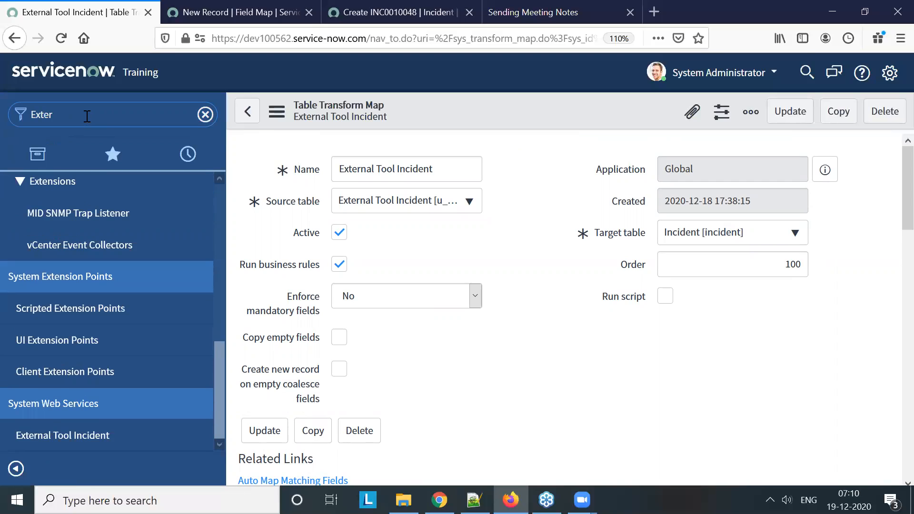
{"action": "type", "text": "nal t"}
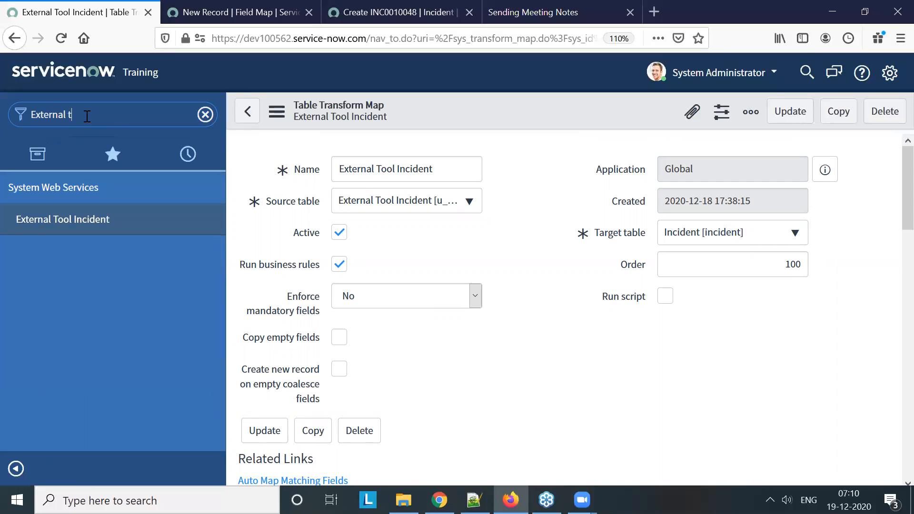
{"action": "left_click", "coordinate": [76, 229]}
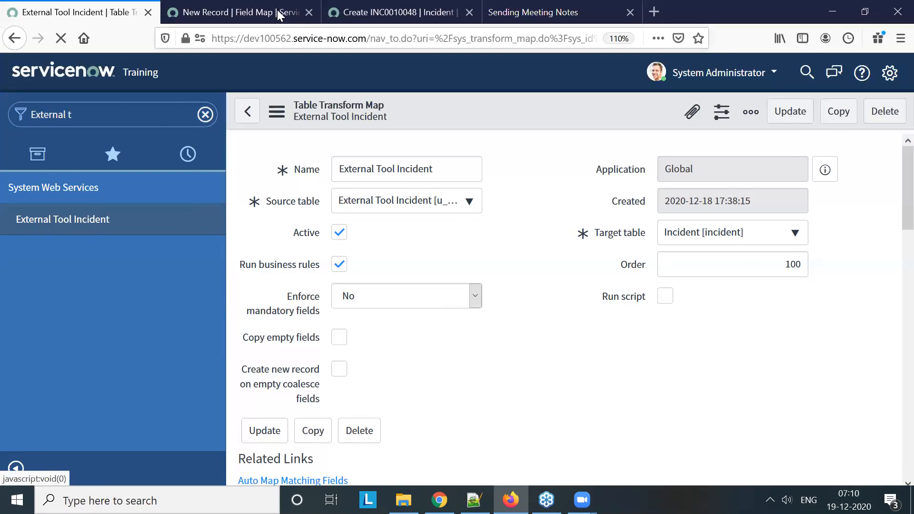
On the dev86565 instance, filter the navigator for "A Tool" and open the A tool Incident web service
{"action": "left_click", "coordinate": [307, 20]}
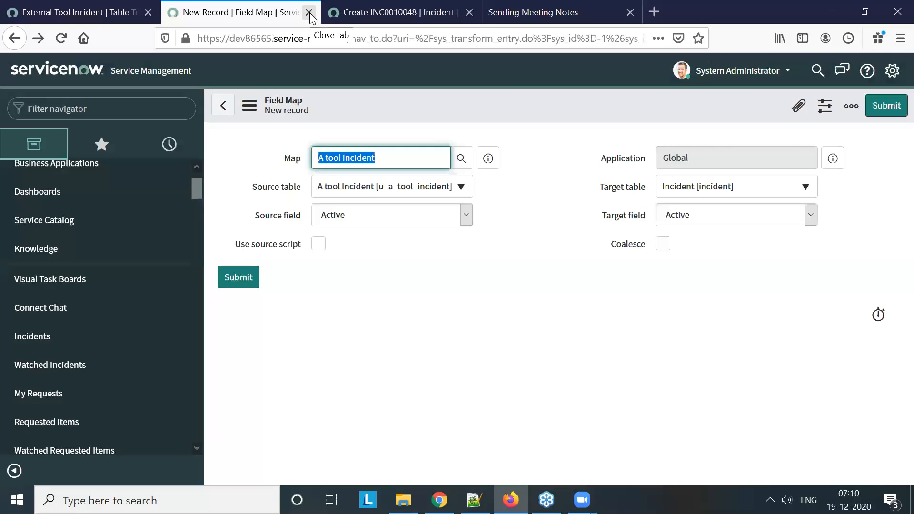
{"action": "left_click", "coordinate": [128, 107]}
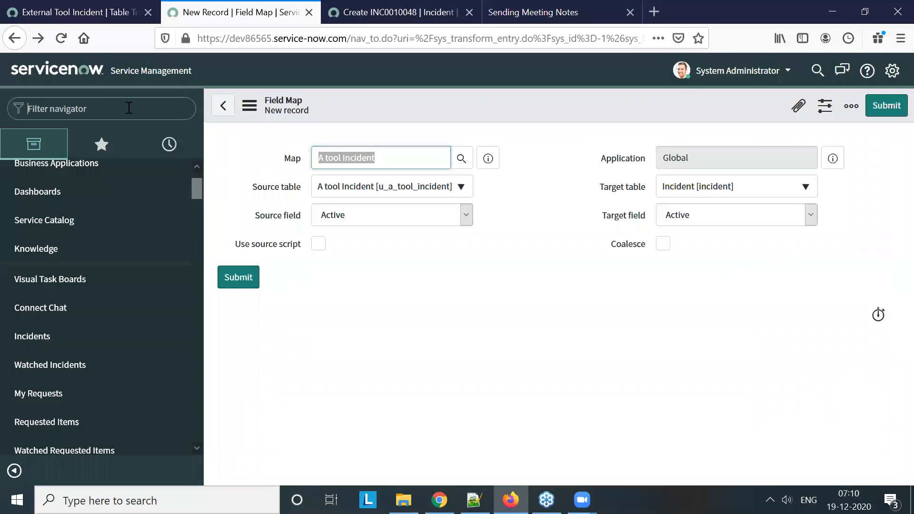
{"action": "type", "text": "A Tool"}
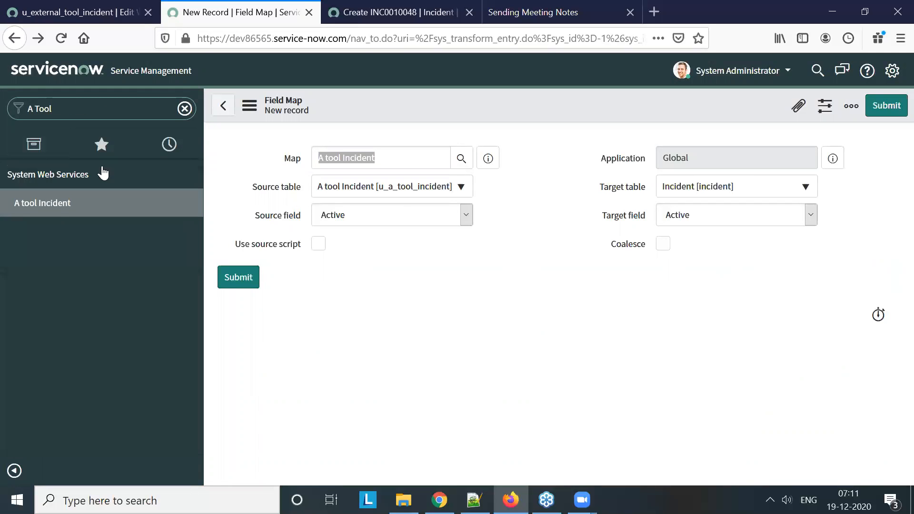
{"action": "left_click", "coordinate": [57, 204]}
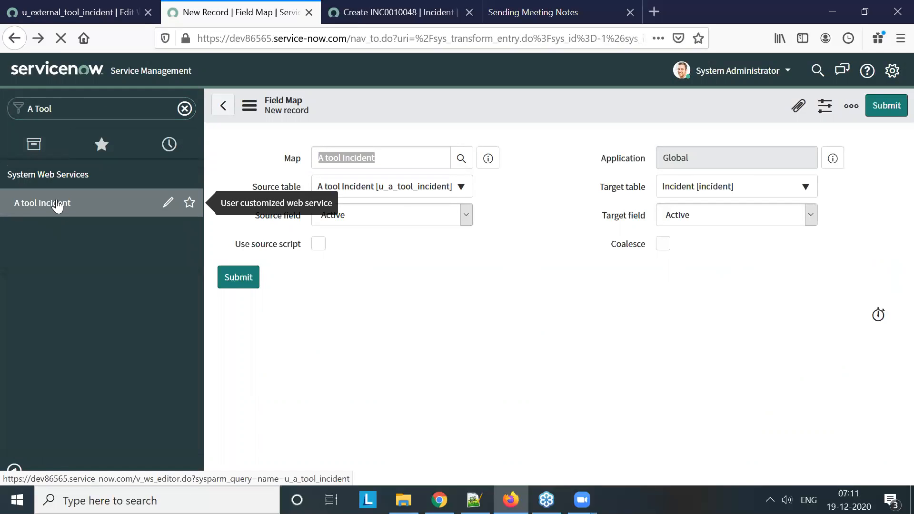
Close the Create INC0010048 incident page and look over the web service records with their WSDL addresses on both instances
{"action": "left_click", "coordinate": [449, 14]}
{"action": "left_click", "coordinate": [469, 12]}
{"action": "left_click", "coordinate": [83, 14]}
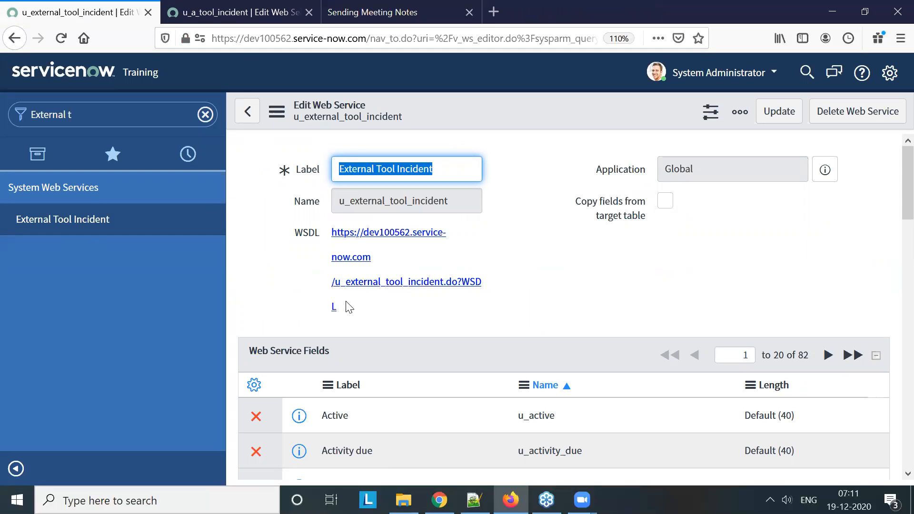
{"action": "left_click", "coordinate": [232, 13]}
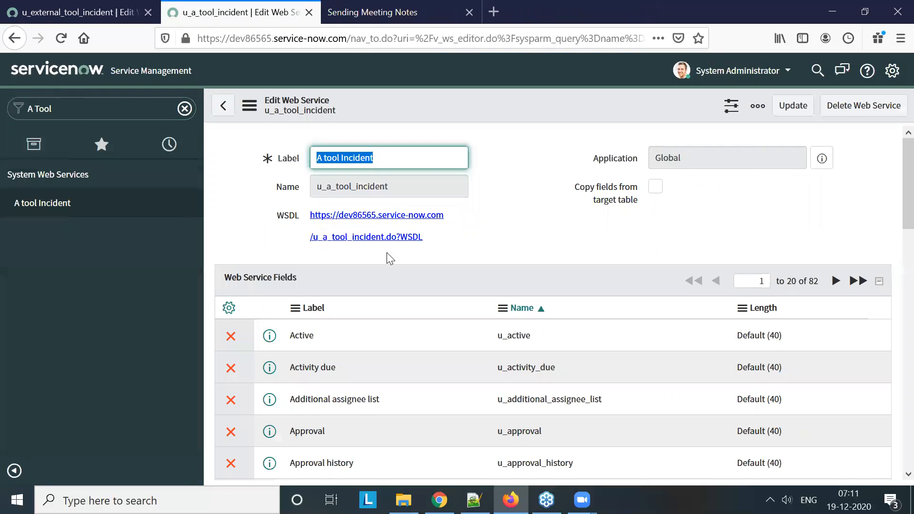
{"action": "left_click", "coordinate": [71, 13]}
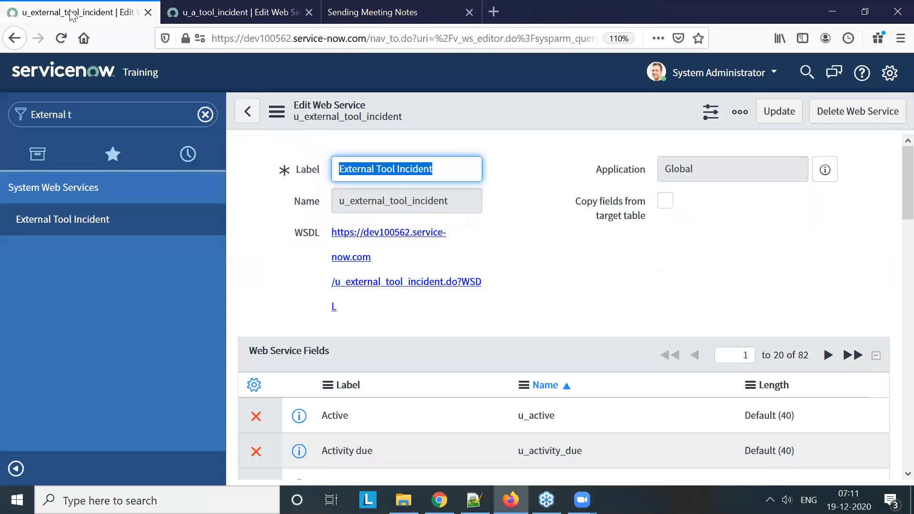
Duplicate the browser tabs of the u_external_tool_incident and u_a_tool_incident web services
{"action": "right_click", "coordinate": [71, 13]}
{"action": "left_click", "coordinate": [119, 66]}
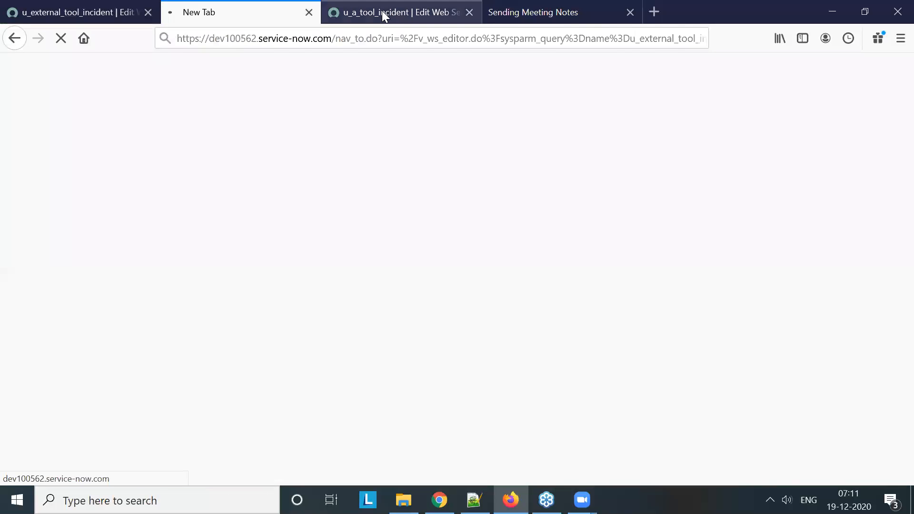
{"action": "right_click", "coordinate": [385, 15]}
{"action": "left_click", "coordinate": [431, 71]}
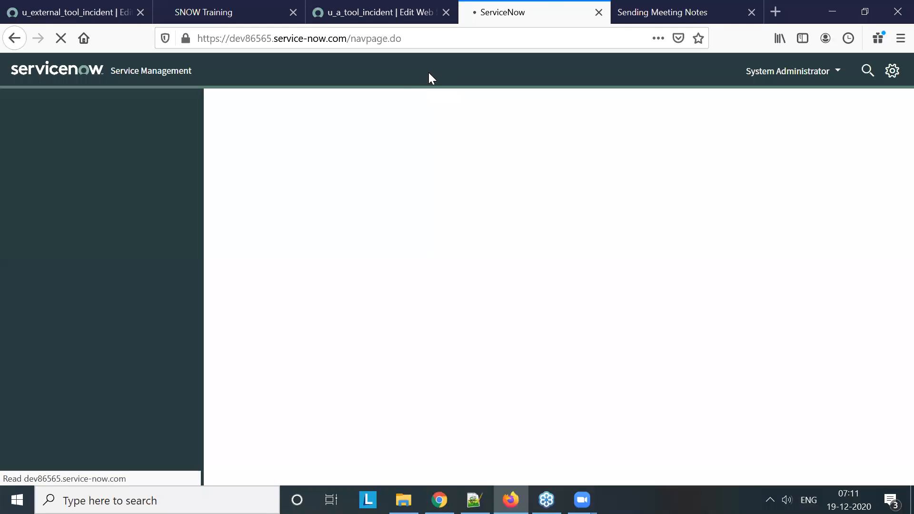
Check the duplicated dev100562 page and the dev86565 web service, ending on the original u_external_tool_incident page
{"action": "left_click", "coordinate": [212, 14]}
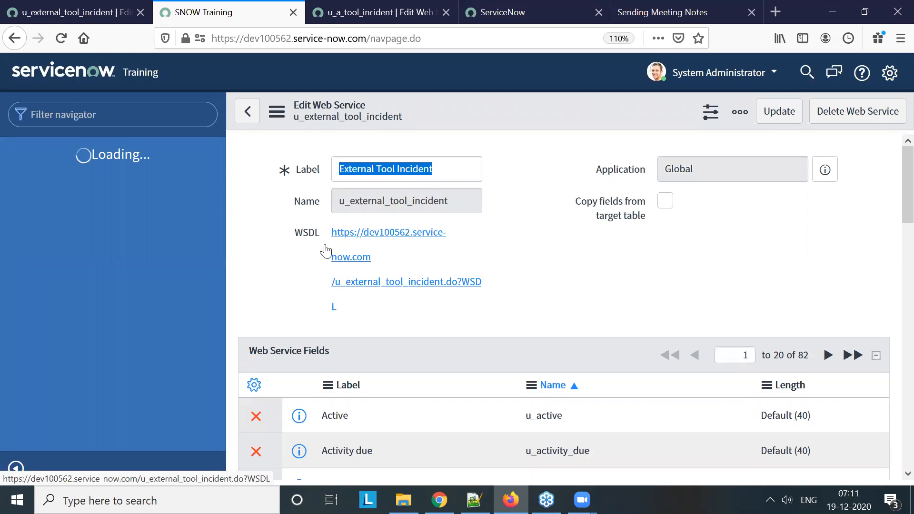
{"action": "left_click", "coordinate": [374, 15]}
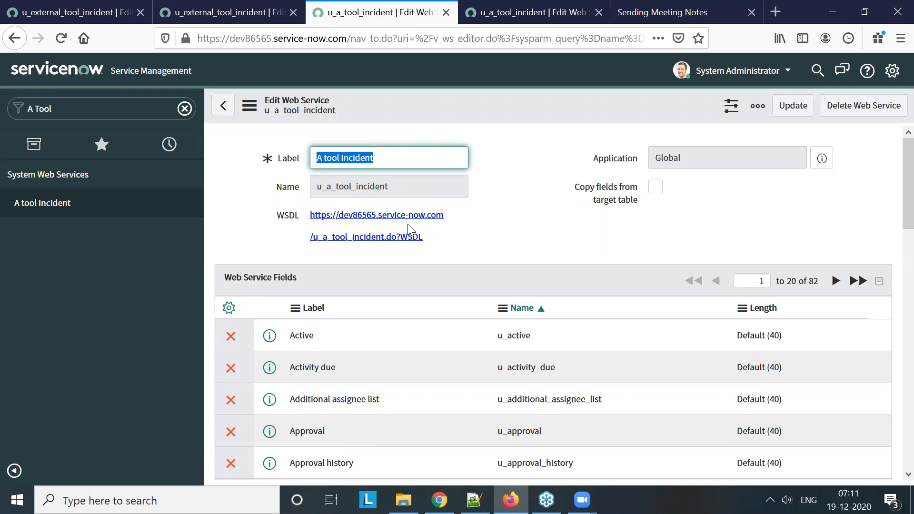
{"action": "left_click", "coordinate": [62, 14]}
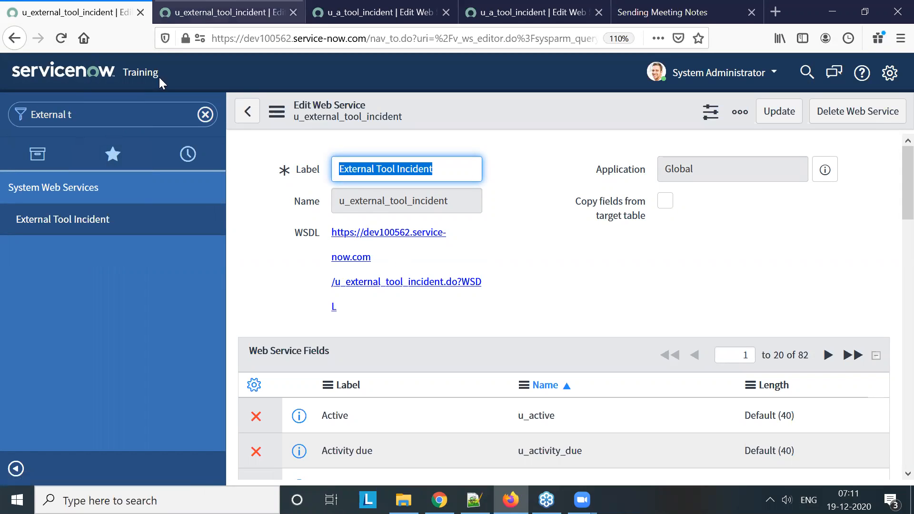
Open the user table list on the dev100562 instance by entering sys_user.list in the navigator filter
{"action": "left_click", "coordinate": [130, 114]}
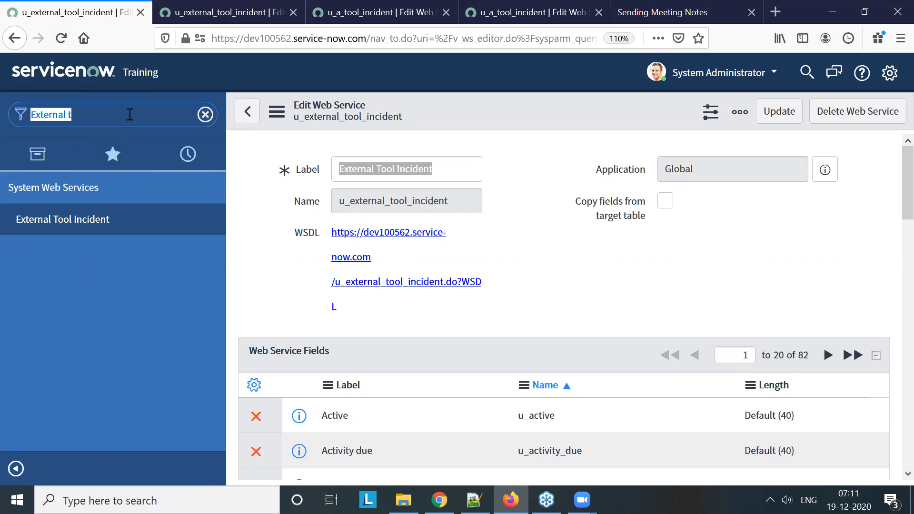
{"action": "type", "text": "sys_"}
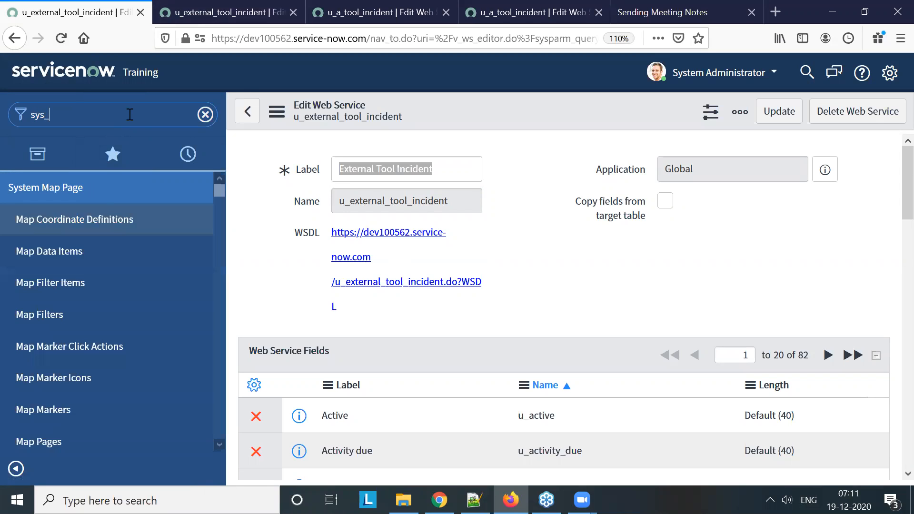
{"action": "type", "text": "user.list"}
{"action": "key", "text": "Return"}
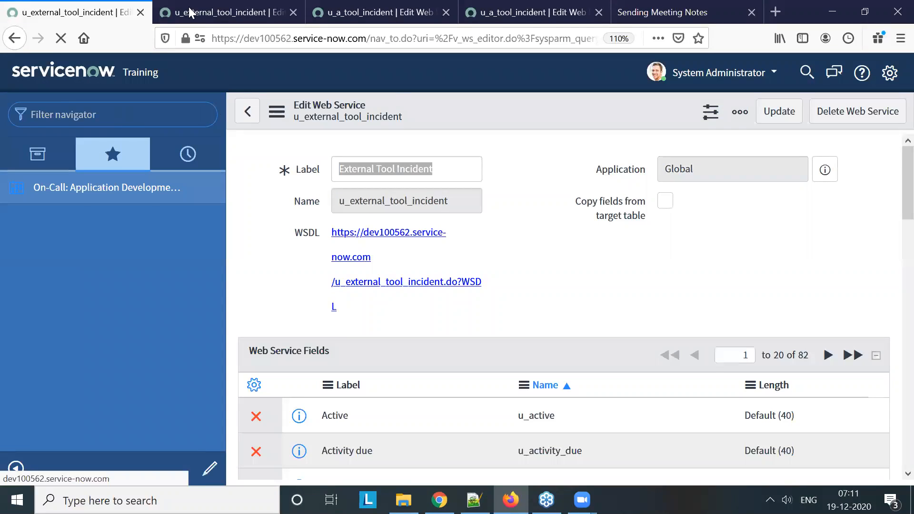
Switch to the dev86565 instance and open its user table list with sys_user.list in the navigator filter
{"action": "left_click", "coordinate": [206, 3]}
{"action": "left_click", "coordinate": [423, 7]}
{"action": "left_click", "coordinate": [147, 104]}
{"action": "type", "text": "sys_"}
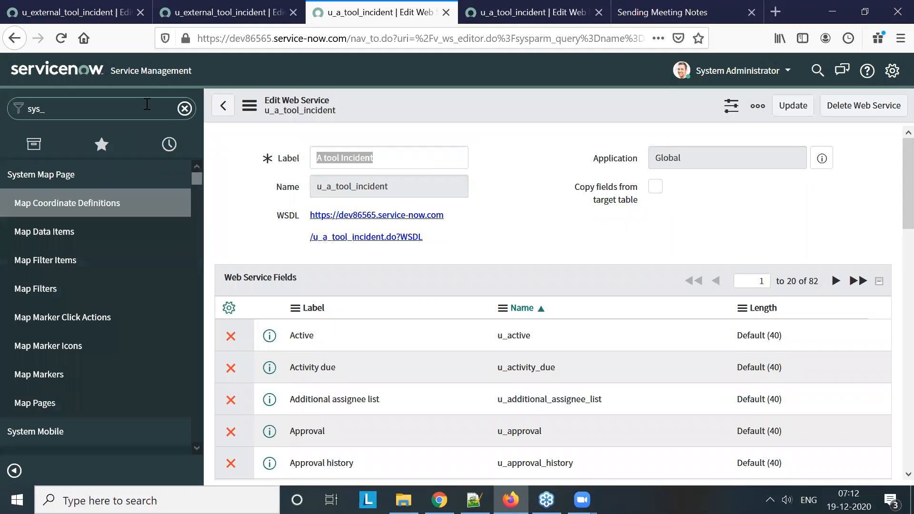
{"action": "type", "text": "user.list"}
{"action": "key", "text": "Return"}
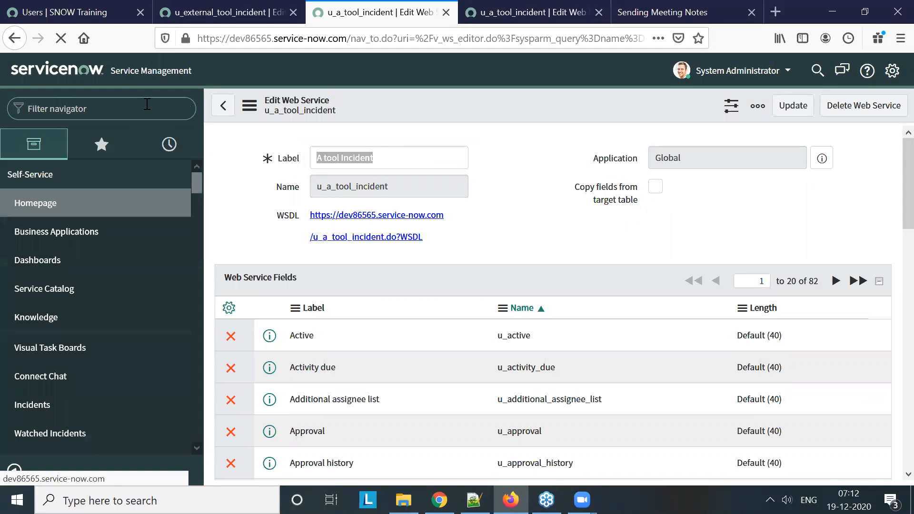
Start a new user on dev100562 with user ID "test", first name "Test" and last name "Integration"
{"action": "left_click", "coordinate": [103, 5]}
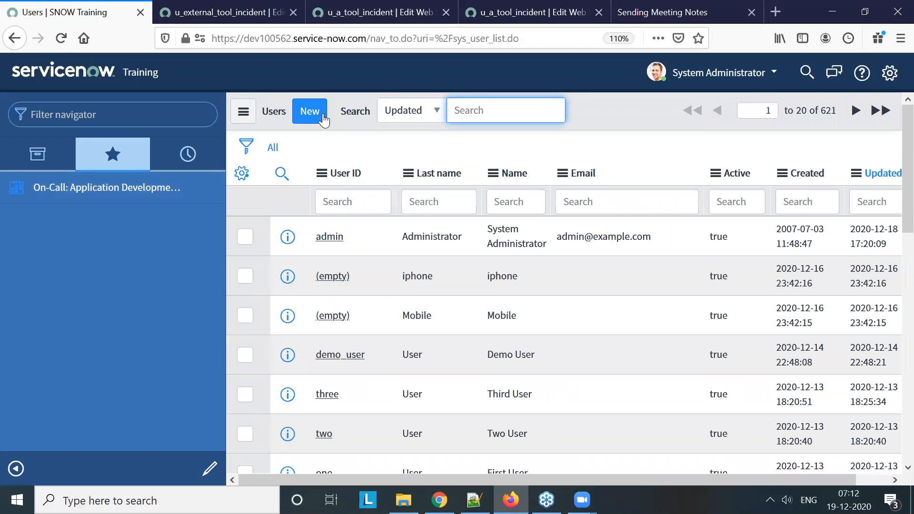
{"action": "left_click", "coordinate": [322, 119]}
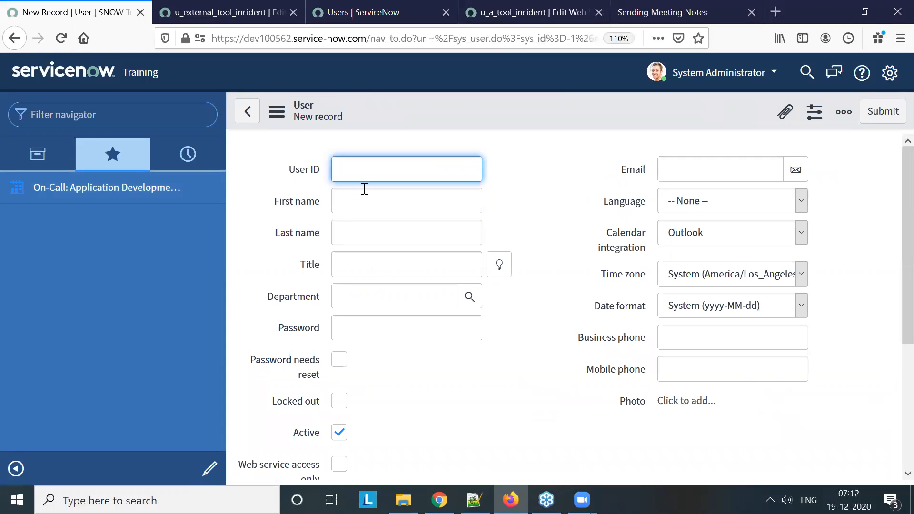
{"action": "type", "text": "test"}
{"action": "left_click", "coordinate": [371, 206]}
{"action": "type", "text": "Test"}
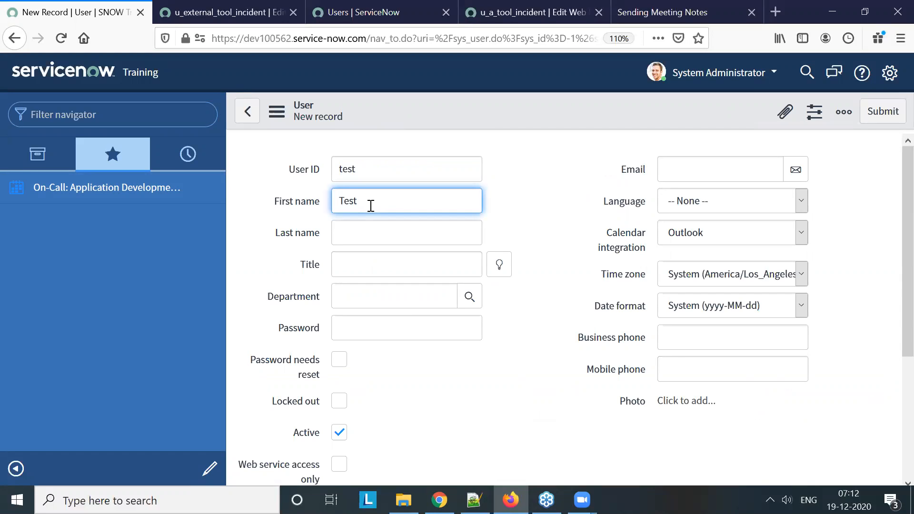
{"action": "left_click", "coordinate": [381, 234]}
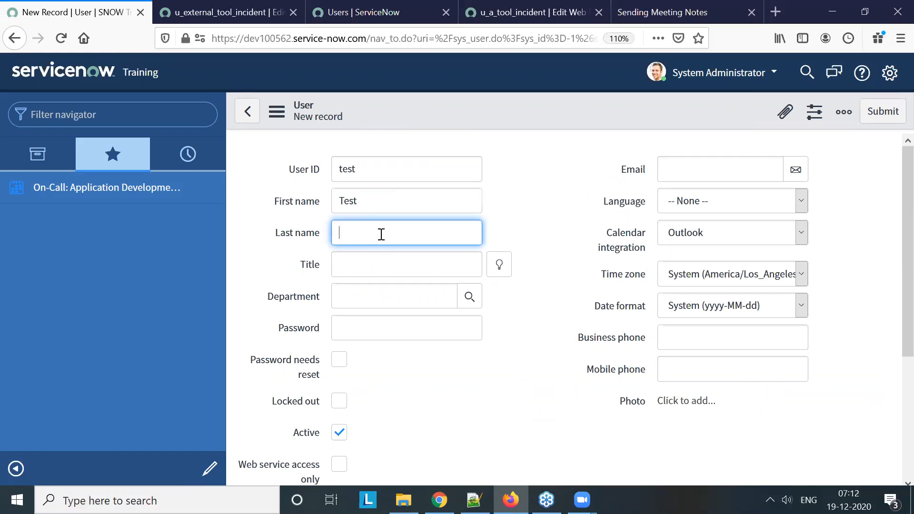
{"action": "type", "text": "Integration"}
{"action": "left_click", "coordinate": [388, 270]}
{"action": "left_click", "coordinate": [531, 315]}
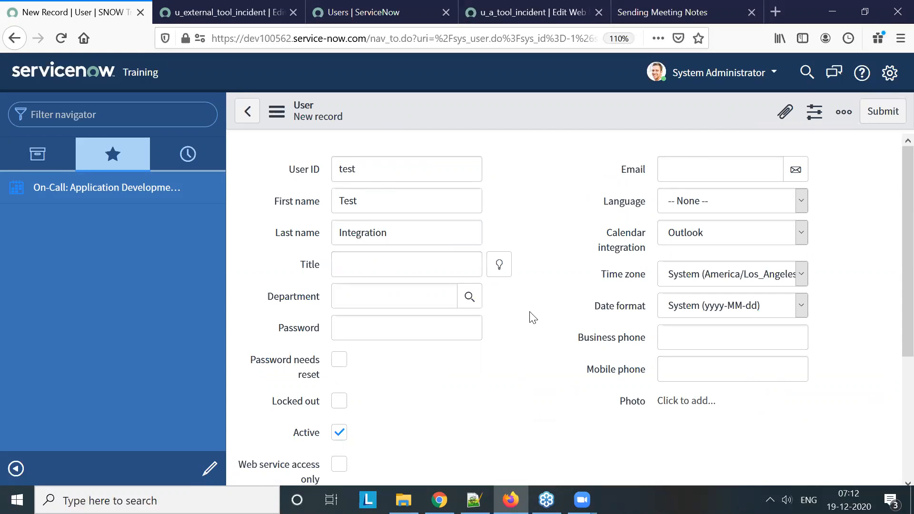
Enter the account password for the Test Integration user and save the record without leaving the form
{"action": "scroll", "coordinate": [362, 314], "scroll_direction": "down", "scroll_amount": 3}
{"action": "scroll", "coordinate": [476, 267], "scroll_direction": "up", "scroll_amount": 3}
{"action": "left_click", "coordinate": [381, 332]}
{"action": "type", "text": "test"}
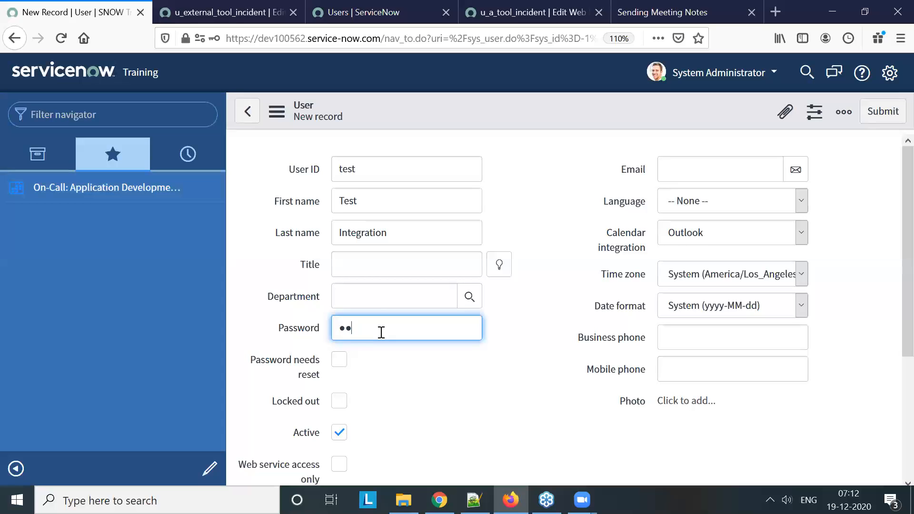
{"action": "right_click", "coordinate": [459, 107]}
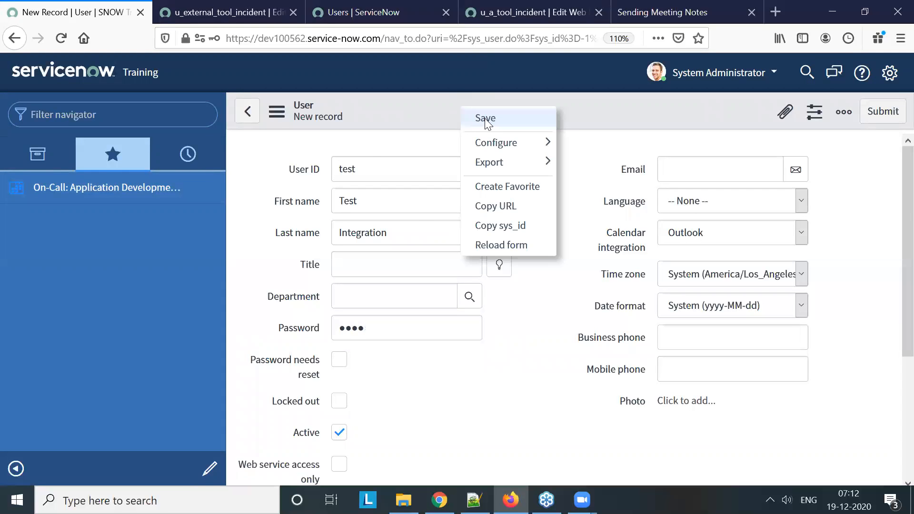
{"action": "left_click", "coordinate": [485, 118]}
{"action": "left_click", "coordinate": [421, 157]}
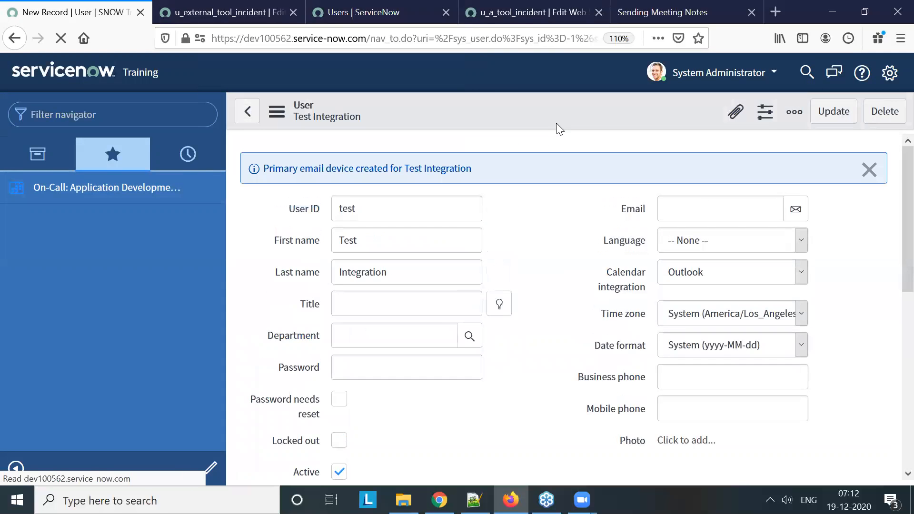
Open the Test Integration user's roles for editing and add the soap role to the roles list
{"action": "scroll", "coordinate": [571, 267], "scroll_direction": "down", "scroll_amount": 6}
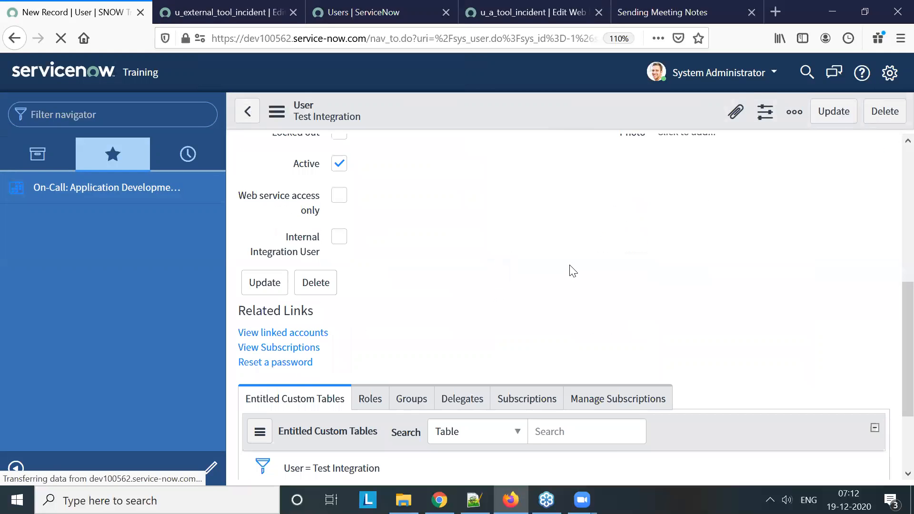
{"action": "scroll", "coordinate": [504, 301], "scroll_direction": "up", "scroll_amount": 3}
{"action": "scroll", "coordinate": [504, 302], "scroll_direction": "down", "scroll_amount": 4}
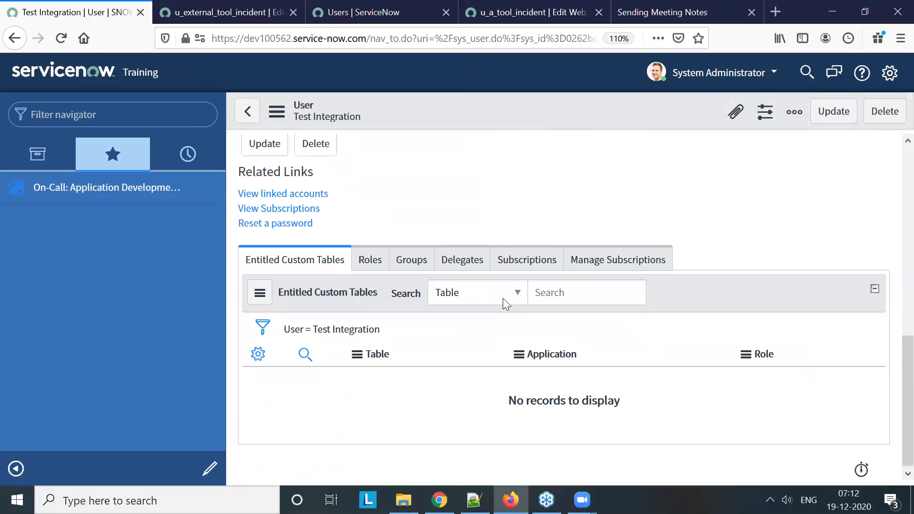
{"action": "left_click", "coordinate": [373, 270]}
{"action": "left_click", "coordinate": [327, 299]}
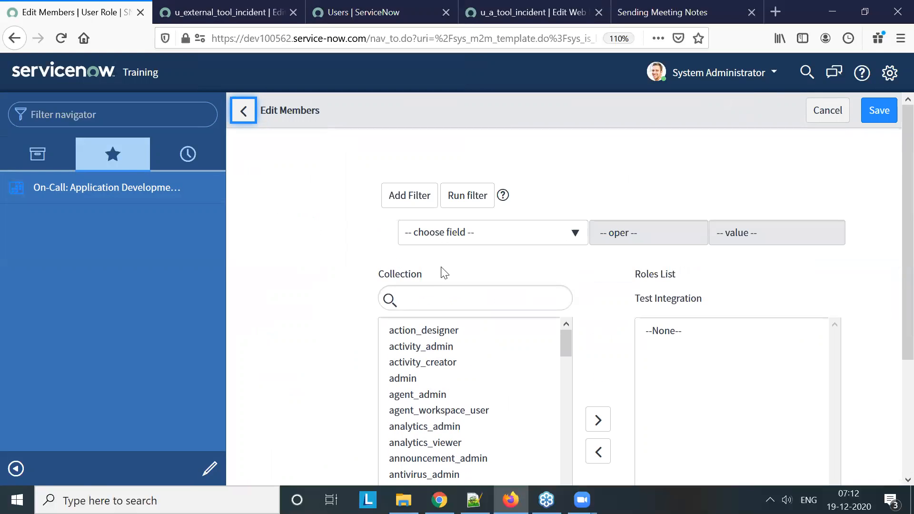
{"action": "left_click", "coordinate": [467, 292]}
{"action": "type", "text": "soap"}
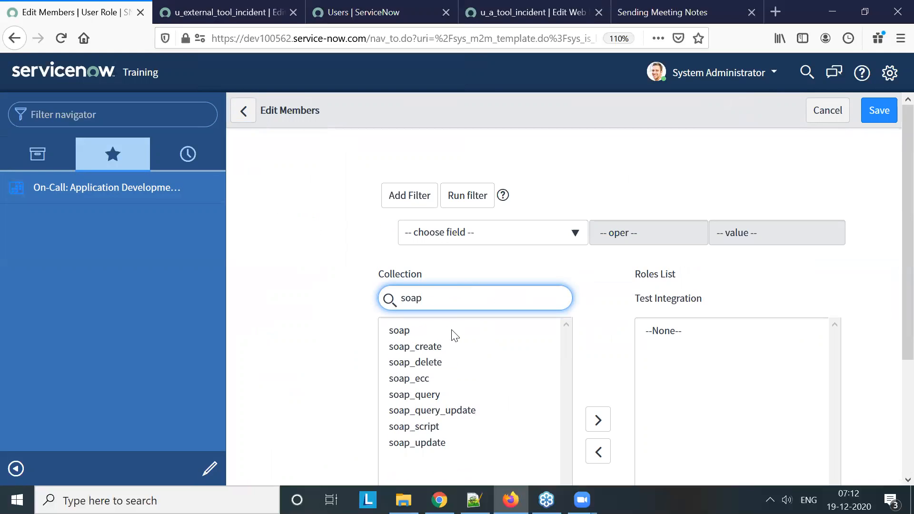
{"action": "double_click", "coordinate": [452, 331]}
Filter the role collection for "rest" and add rest_service and rest_api_explorer to the roles list
{"action": "left_click_drag", "start_coordinate": [451, 298], "coordinate": [388, 299]}
{"action": "type", "text": "t"}
{"action": "type", "text": "es"}
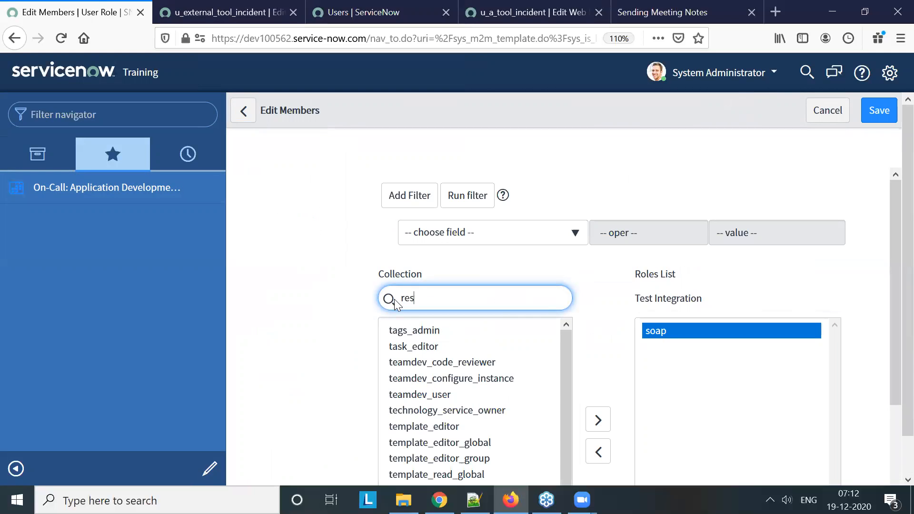
{"action": "type", "text": "t"}
{"action": "scroll", "coordinate": [418, 316], "scroll_direction": "down", "scroll_amount": 2}
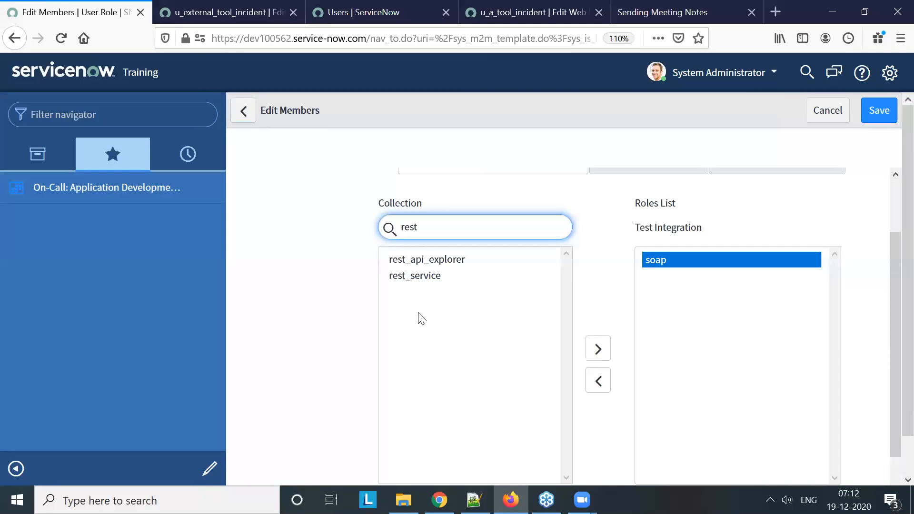
{"action": "double_click", "coordinate": [426, 269]}
{"action": "double_click", "coordinate": [437, 253]}
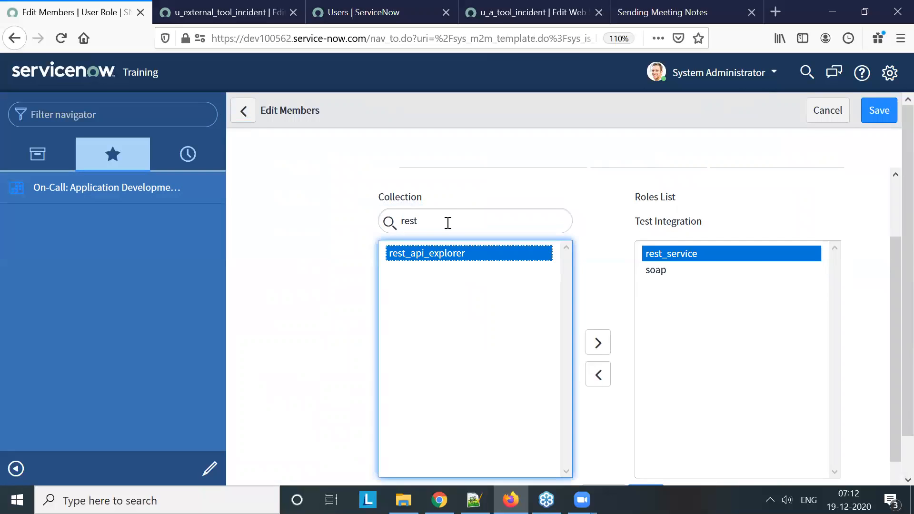
Add the itil and itil_admin roles to the Test Integration user and save the role selection
{"action": "left_click_drag", "start_coordinate": [447, 214], "coordinate": [383, 215]}
{"action": "type", "text": "itil"}
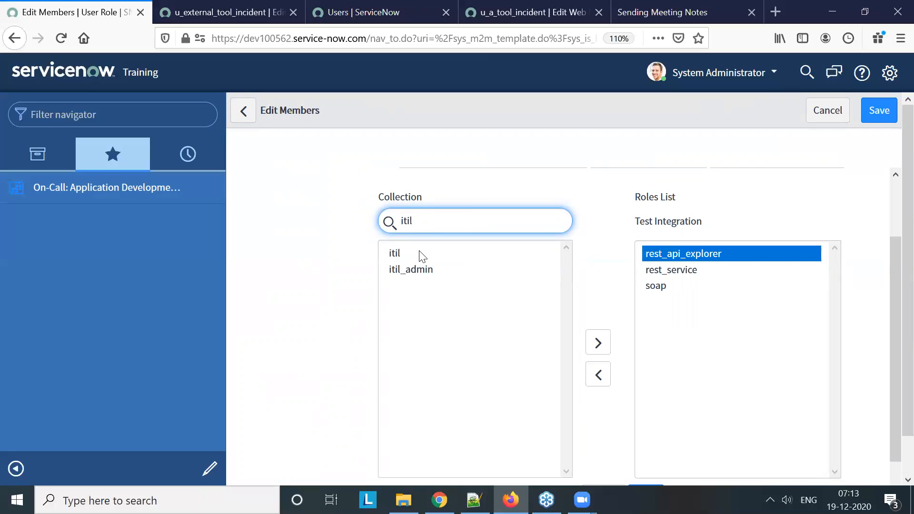
{"action": "double_click", "coordinate": [418, 254]}
{"action": "left_click", "coordinate": [421, 254]}
{"action": "double_click", "coordinate": [421, 253]}
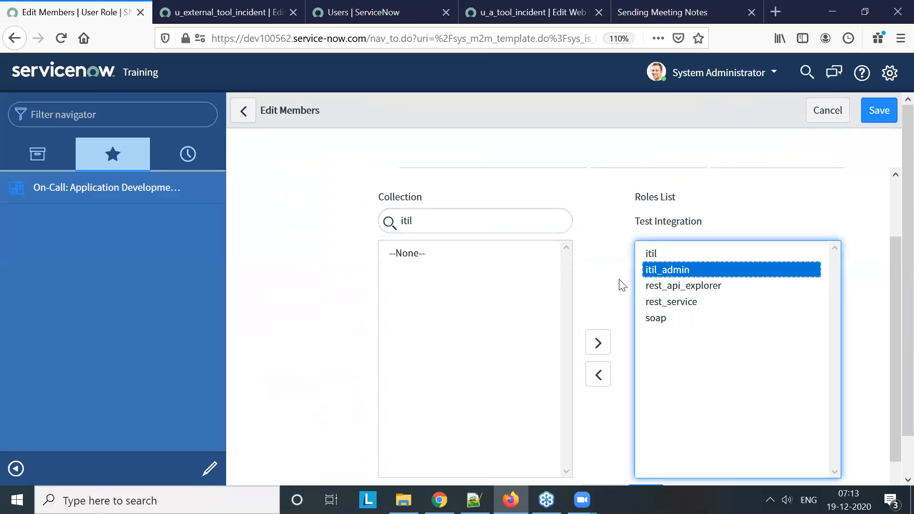
{"action": "scroll", "coordinate": [623, 357], "scroll_direction": "down", "scroll_amount": 1}
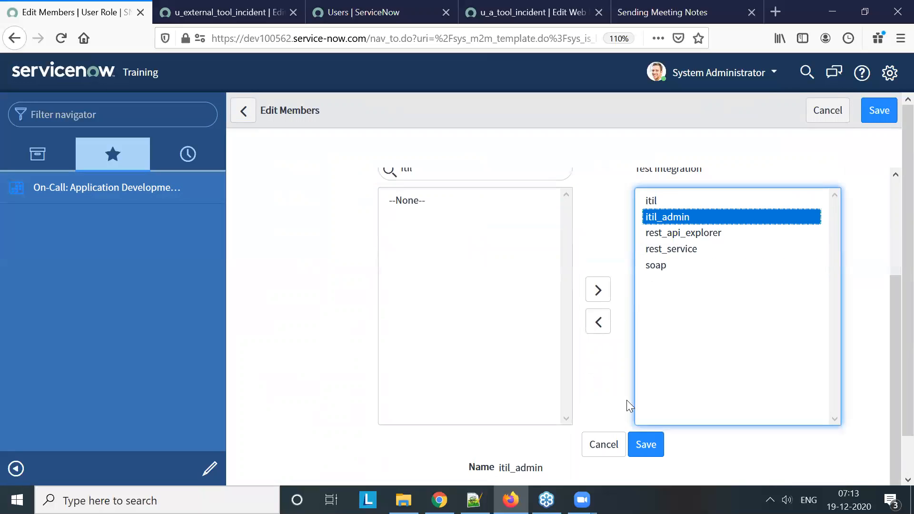
{"action": "left_click", "coordinate": [646, 444]}
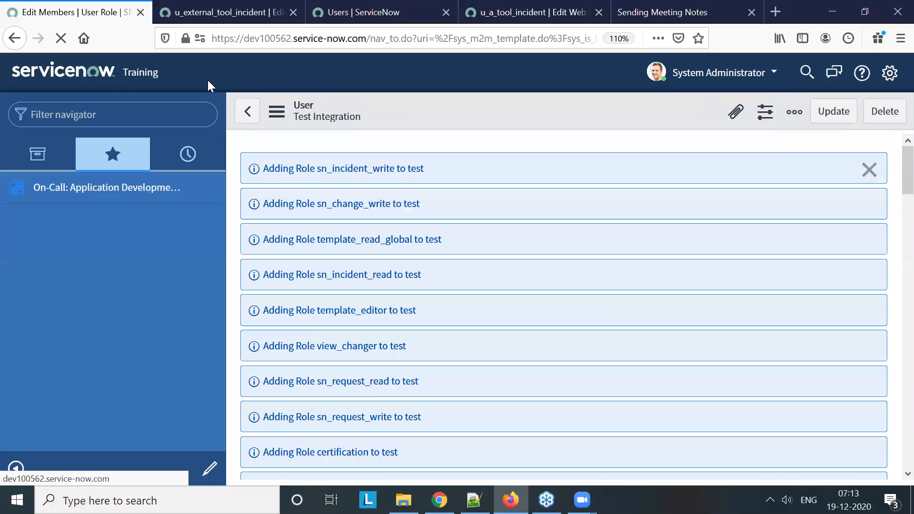
{"action": "scroll", "coordinate": [332, 227], "scroll_direction": "down", "scroll_amount": 20}
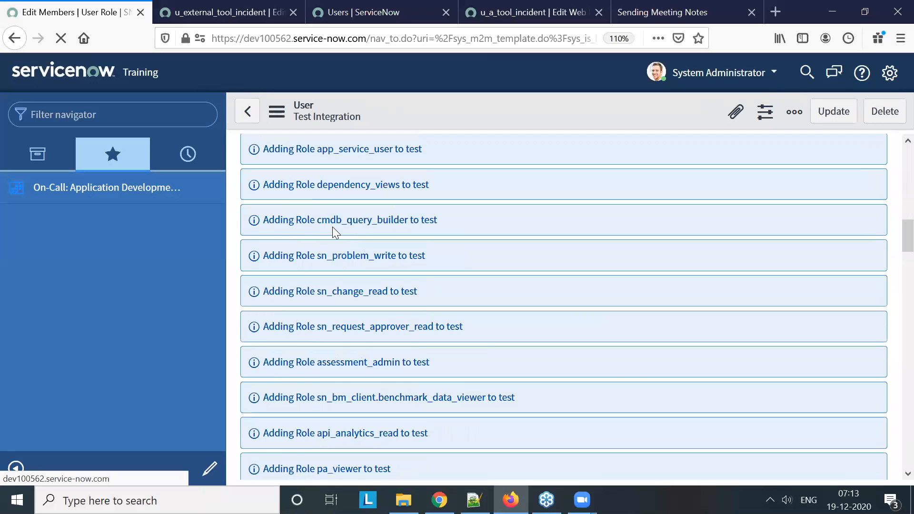
Start a new user on dev86565 with user ID "tool", first name "External" and last name "Tool"
{"action": "left_click", "coordinate": [218, 11]}
{"action": "left_click", "coordinate": [355, 14]}
{"action": "left_click", "coordinate": [285, 115]}
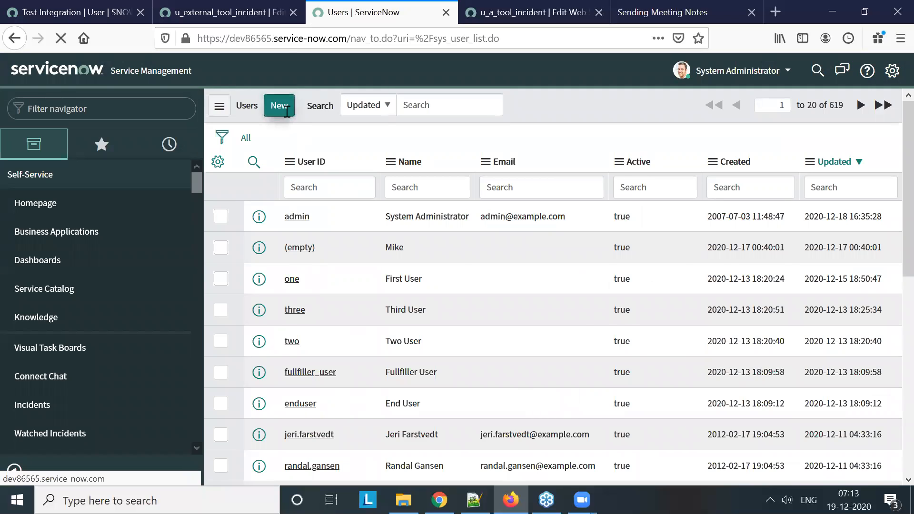
{"action": "type", "text": "tool"}
{"action": "left_click", "coordinate": [326, 180]}
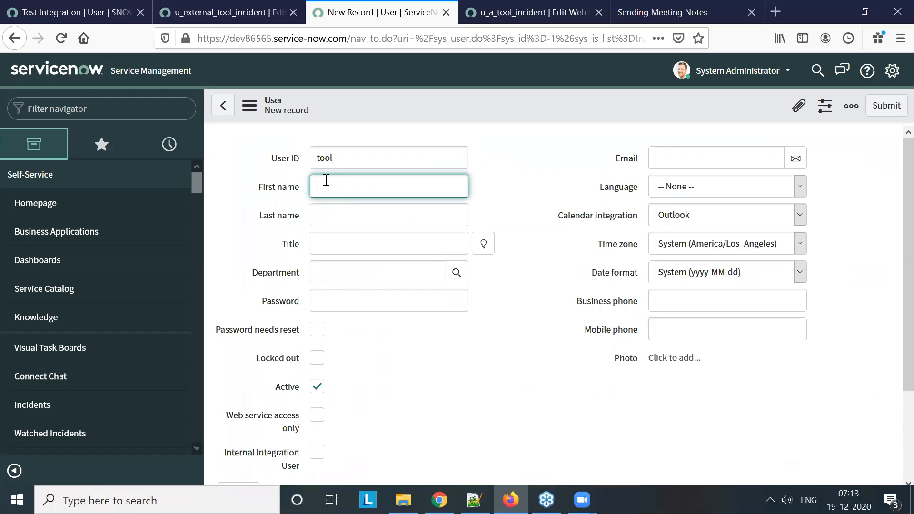
{"action": "type", "text": "External"}
{"action": "left_click", "coordinate": [337, 205]}
{"action": "type", "text": "T"}
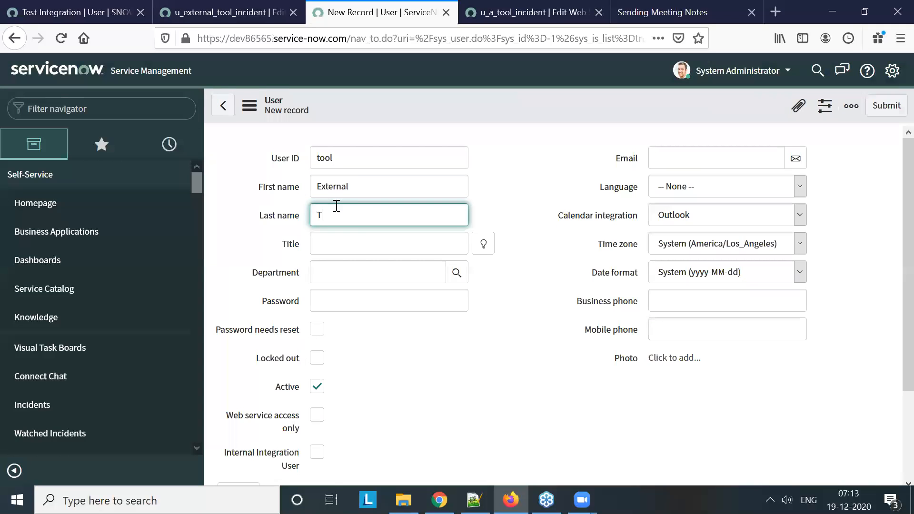
{"action": "type", "text": "ool"}
Enter the account password for the External Tool user and look over the rest of the form
{"action": "left_click", "coordinate": [342, 306]}
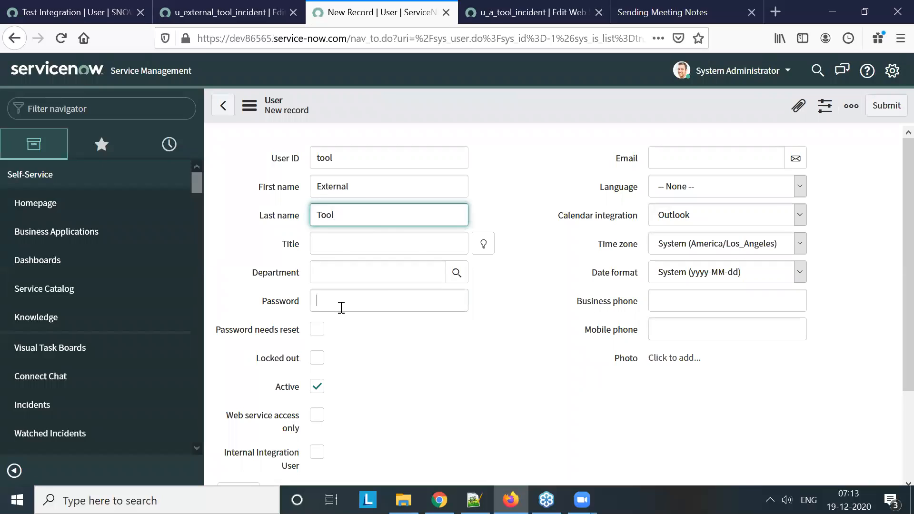
{"action": "type", "text": "tool"}
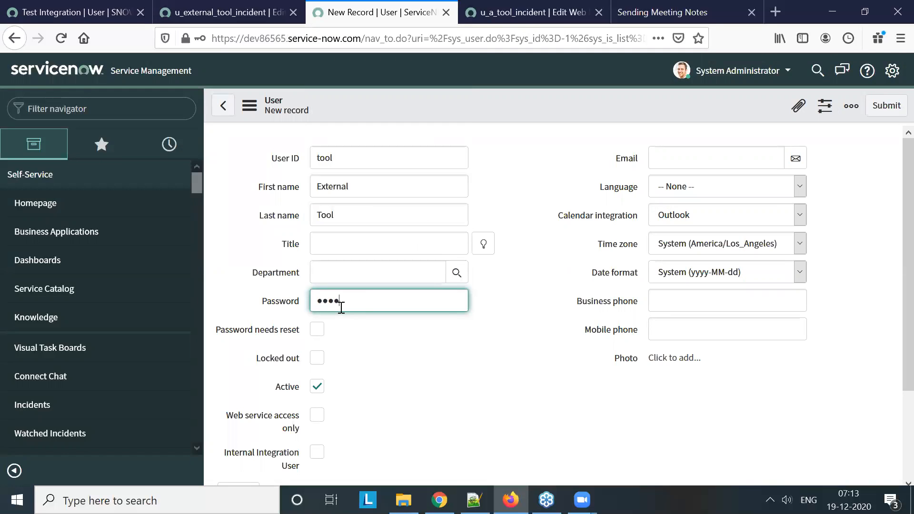
{"action": "left_click", "coordinate": [502, 348]}
{"action": "scroll", "coordinate": [502, 349], "scroll_direction": "down", "scroll_amount": 3}
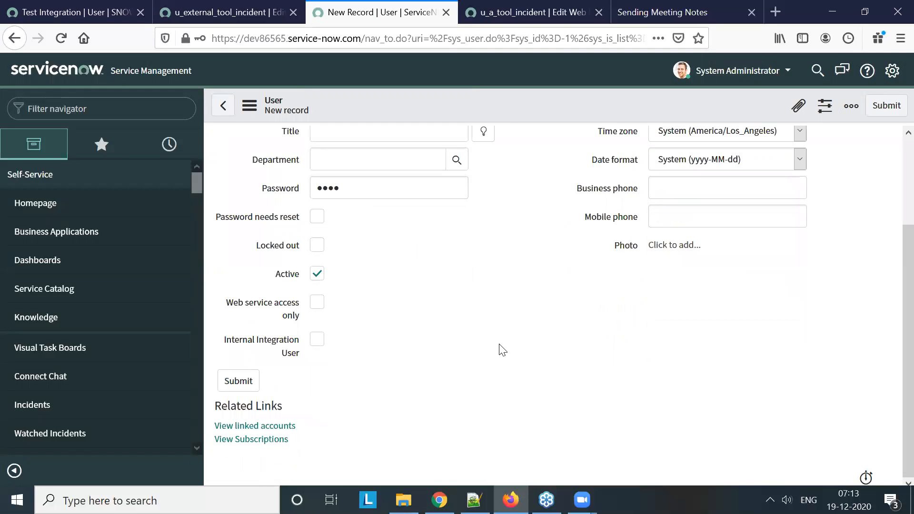
{"action": "scroll", "coordinate": [495, 170], "scroll_direction": "up", "scroll_amount": 3}
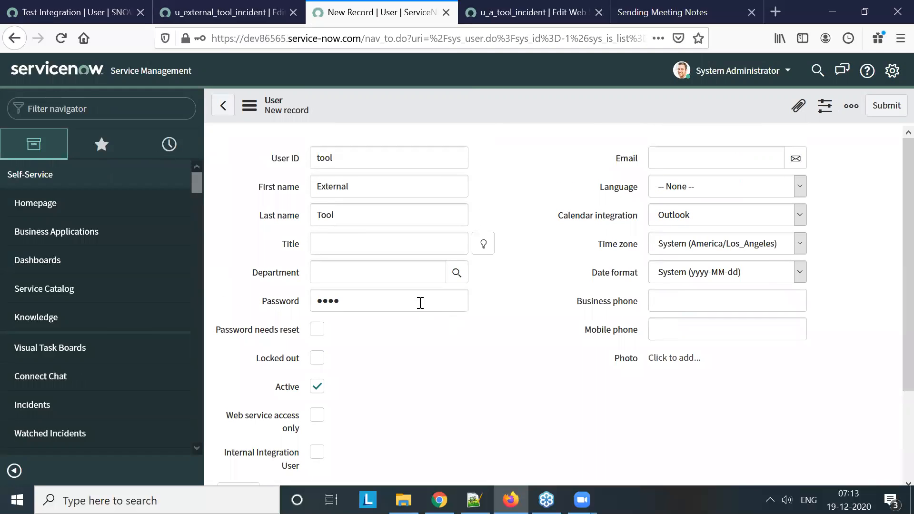
Clear and re-enter the External Tool user's password, then save the new user record
{"action": "left_click", "coordinate": [287, 297]}
{"action": "type", "text": "tool"}
{"action": "key", "text": "BackSpace"}
{"action": "key", "text": "BackSpace"}
{"action": "key", "text": "BackSpace"}
{"action": "key", "text": "BackSpace"}
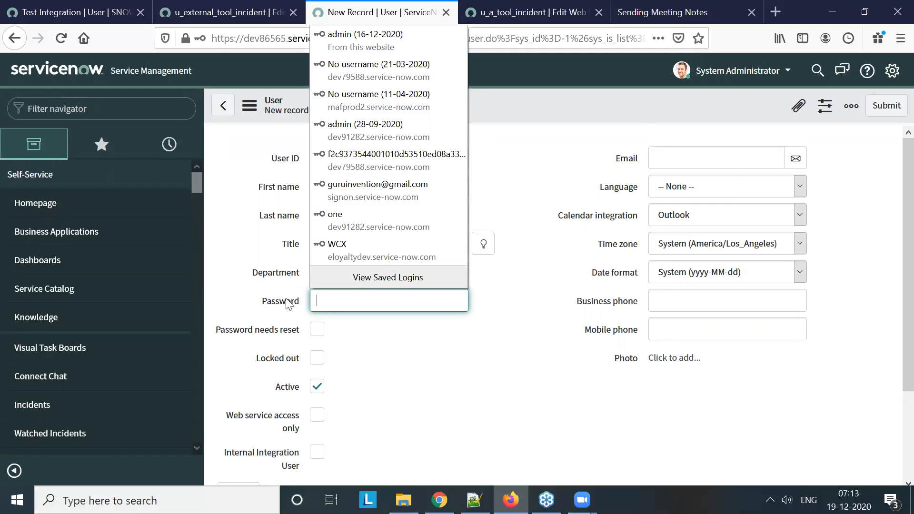
{"action": "type", "text": "tool"}
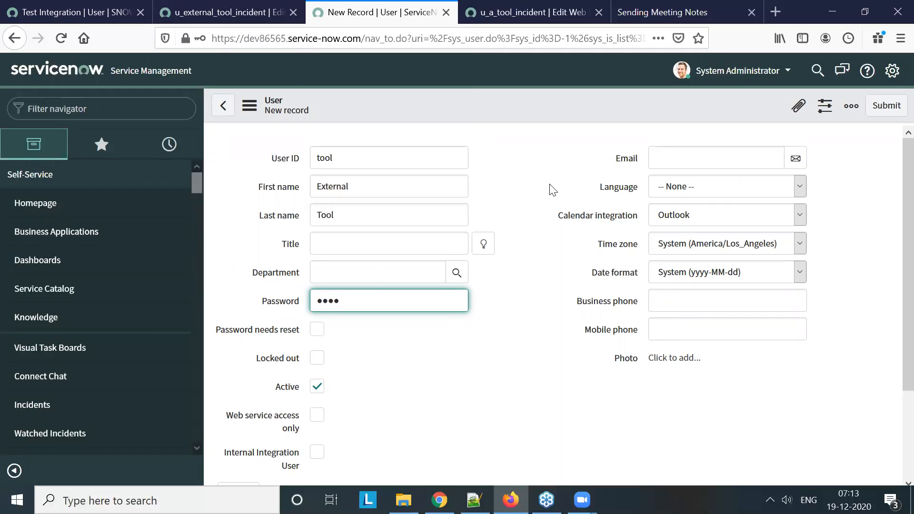
{"action": "scroll", "coordinate": [554, 192], "scroll_direction": "down", "scroll_amount": 3}
{"action": "scroll", "coordinate": [553, 193], "scroll_direction": "up", "scroll_amount": 3}
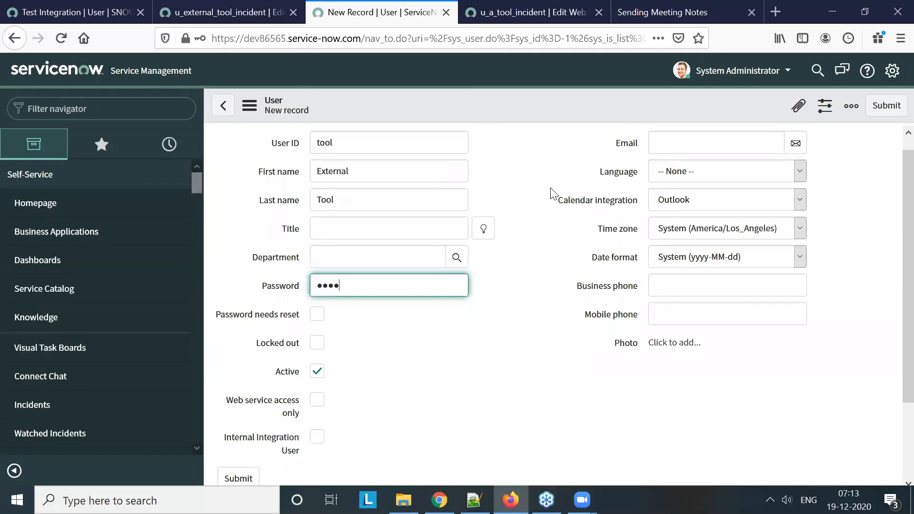
{"action": "right_click", "coordinate": [520, 101]}
{"action": "left_click", "coordinate": [551, 114]}
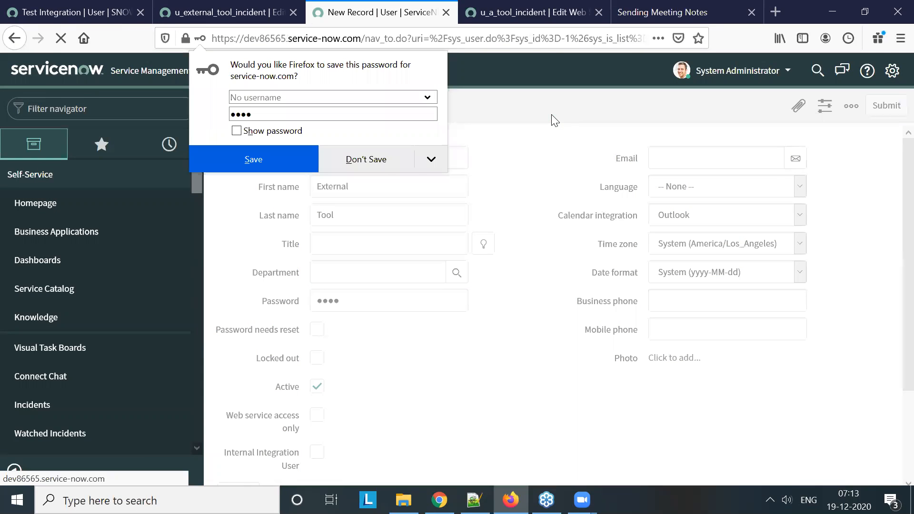
Decline to store the password in the browser, dismiss the form notice and look over the External Tool user record
{"action": "left_click", "coordinate": [388, 163]}
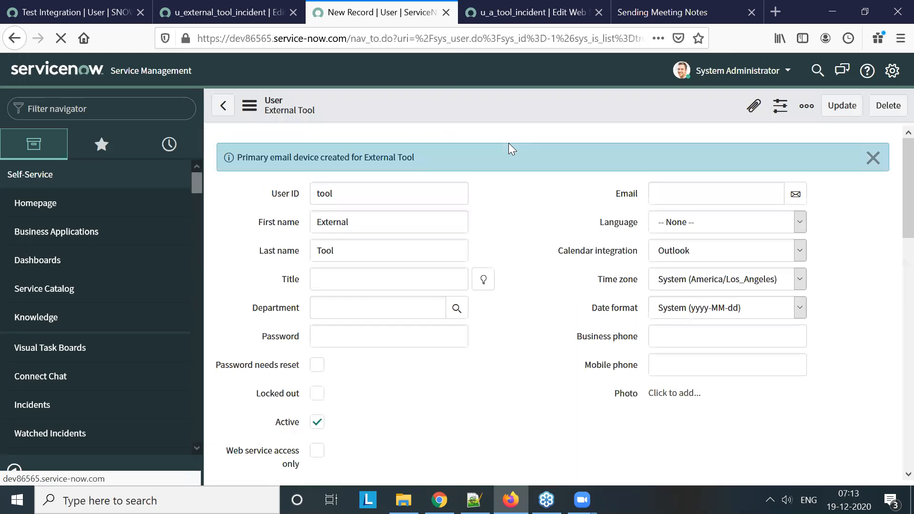
{"action": "left_click", "coordinate": [870, 158]}
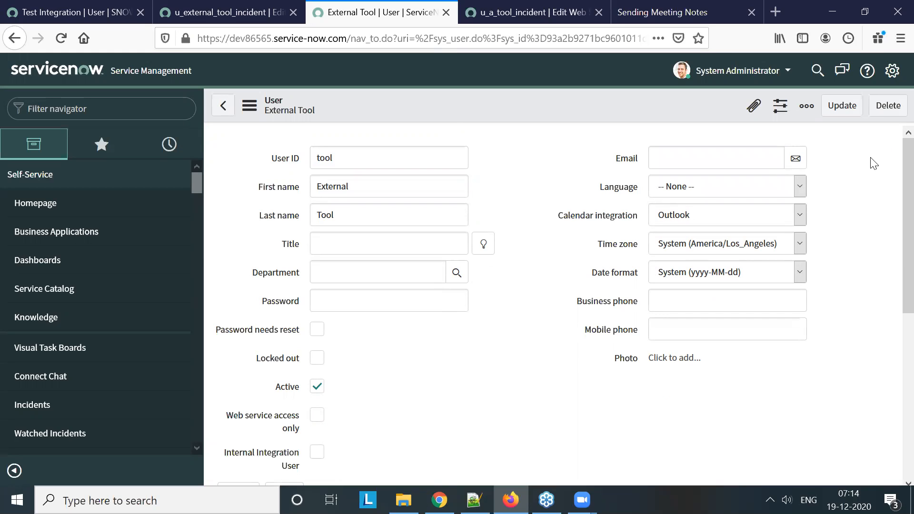
{"action": "scroll", "coordinate": [874, 176], "scroll_direction": "down", "scroll_amount": 5}
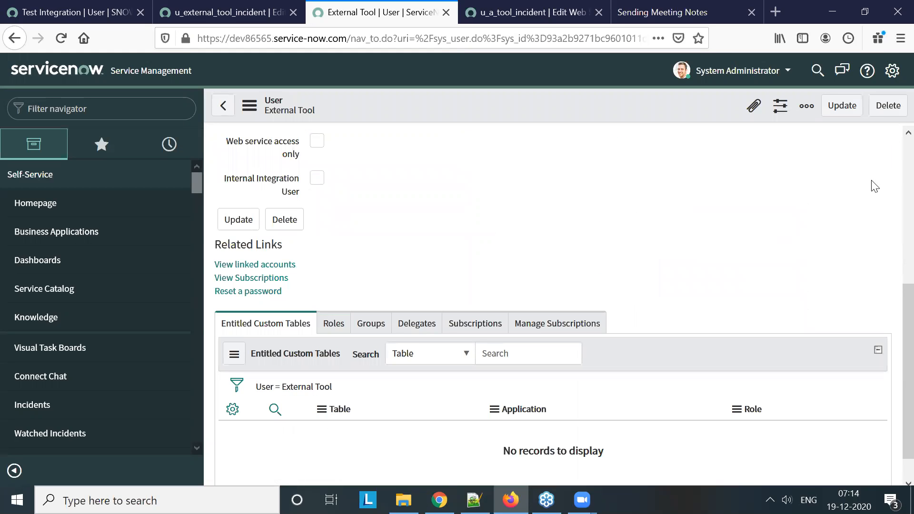
{"action": "scroll", "coordinate": [874, 185], "scroll_direction": "up", "scroll_amount": 5}
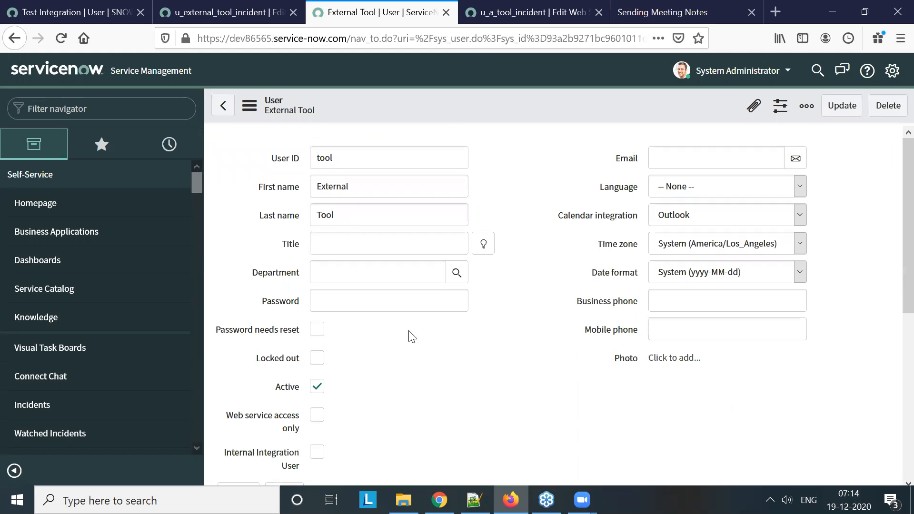
{"action": "scroll", "coordinate": [410, 336], "scroll_direction": "down", "scroll_amount": 5}
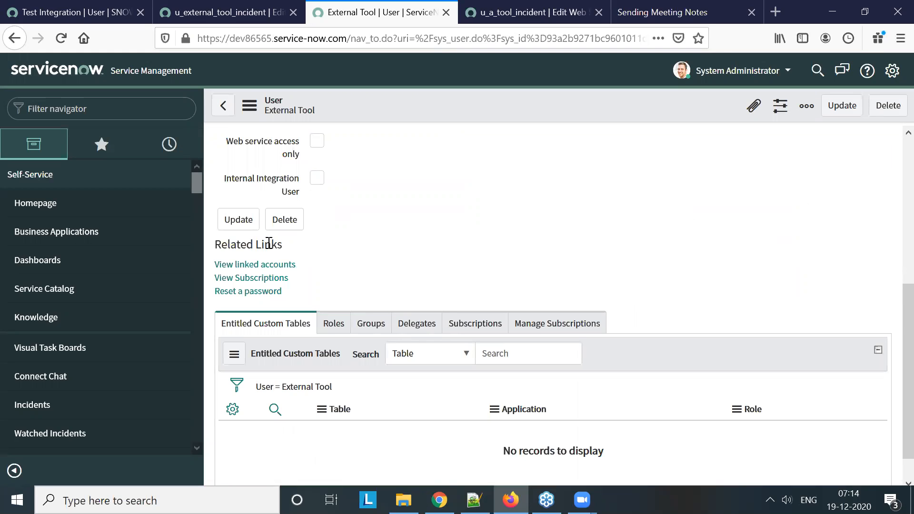
Open the External Tool user's roles for editing and add the soap role
{"action": "left_click", "coordinate": [331, 325]}
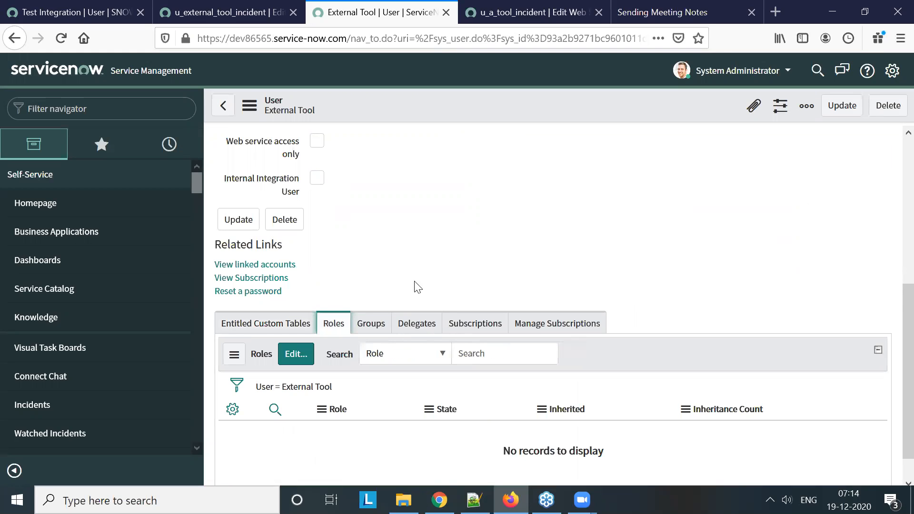
{"action": "left_click", "coordinate": [296, 355]}
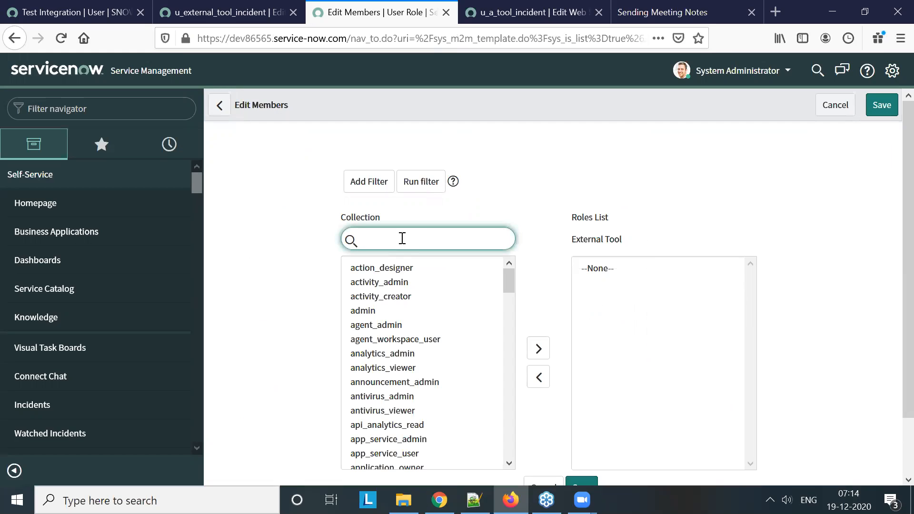
{"action": "type", "text": "p"}
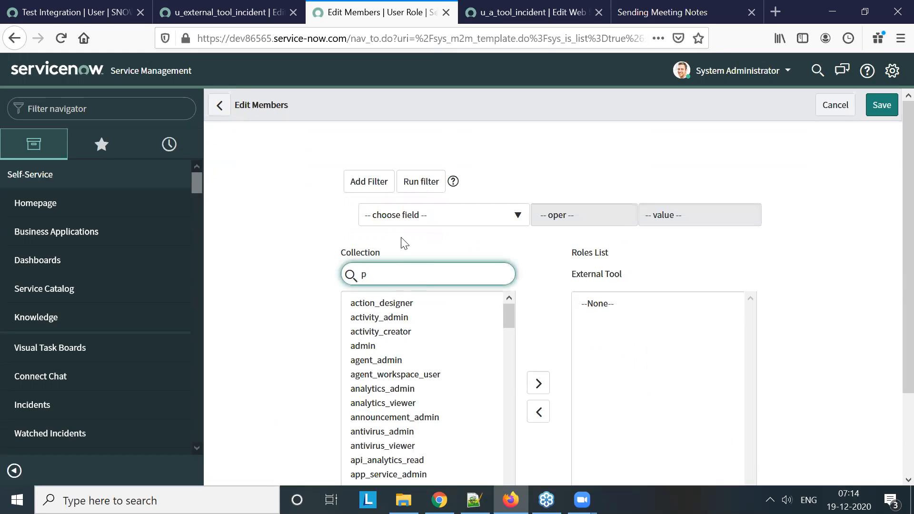
{"action": "type", "text": "sop"}
{"action": "key", "text": "BackSpace"}
{"action": "type", "text": "ap"}
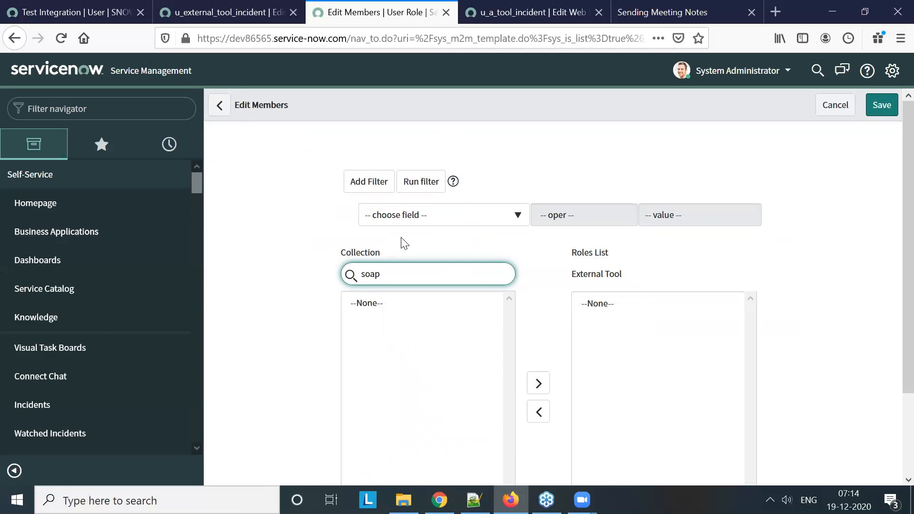
{"action": "double_click", "coordinate": [373, 303]}
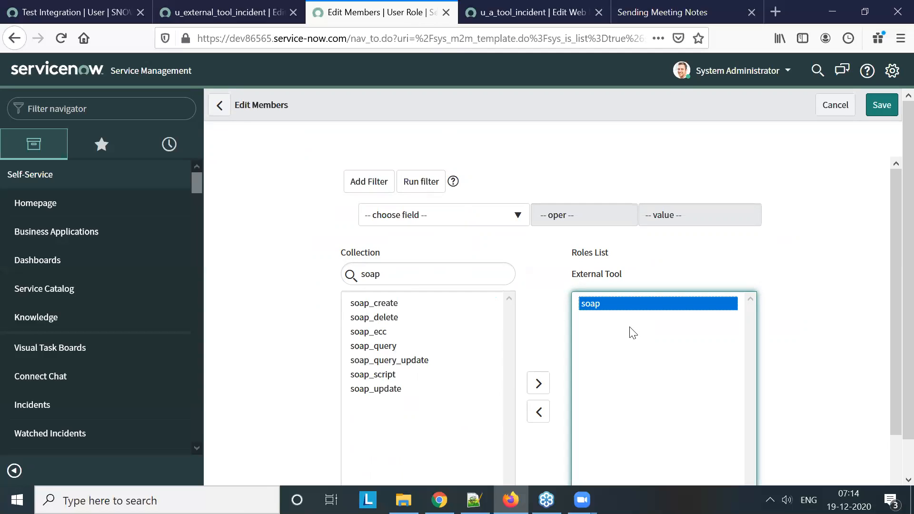
Find the REST roles and add rest_service and rest_api_explorer to the External Tool user's role list
{"action": "left_click", "coordinate": [389, 276]}
{"action": "key", "text": "BackSpace"}
{"action": "key", "text": "BackSpace"}
{"action": "key", "text": "BackSpace"}
{"action": "key", "text": "BackSpace"}
{"action": "type", "text": "rest"}
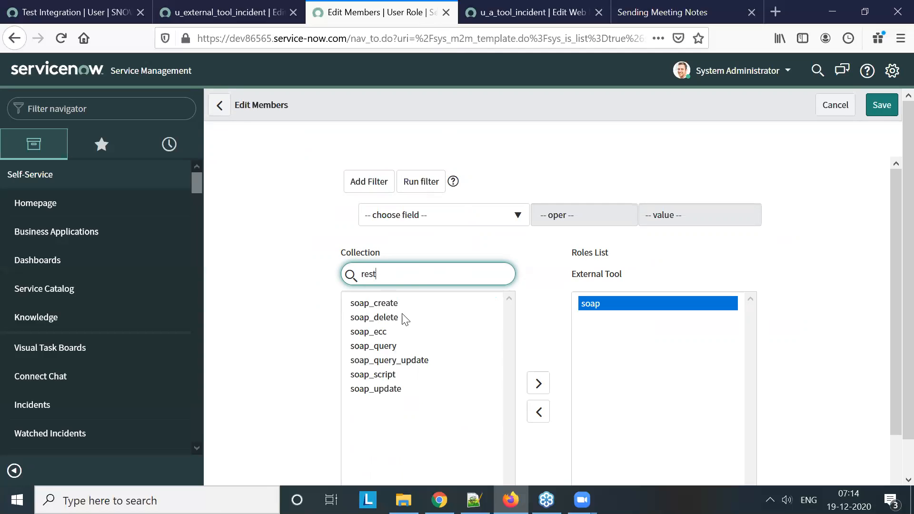
{"action": "double_click", "coordinate": [392, 318]}
{"action": "double_click", "coordinate": [394, 303]}
Add the itil and itil_admin roles to the External Tool user, save the role selection and dismiss the notices
{"action": "left_click", "coordinate": [394, 273]}
{"action": "key", "text": "ctrl+a"}
{"action": "type", "text": "iti"}
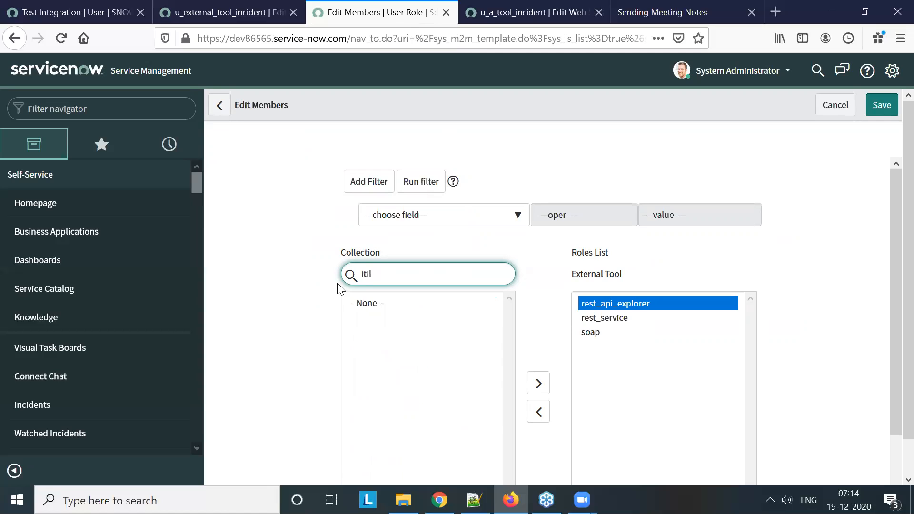
{"action": "type", "text": "l"}
{"action": "double_click", "coordinate": [370, 303]}
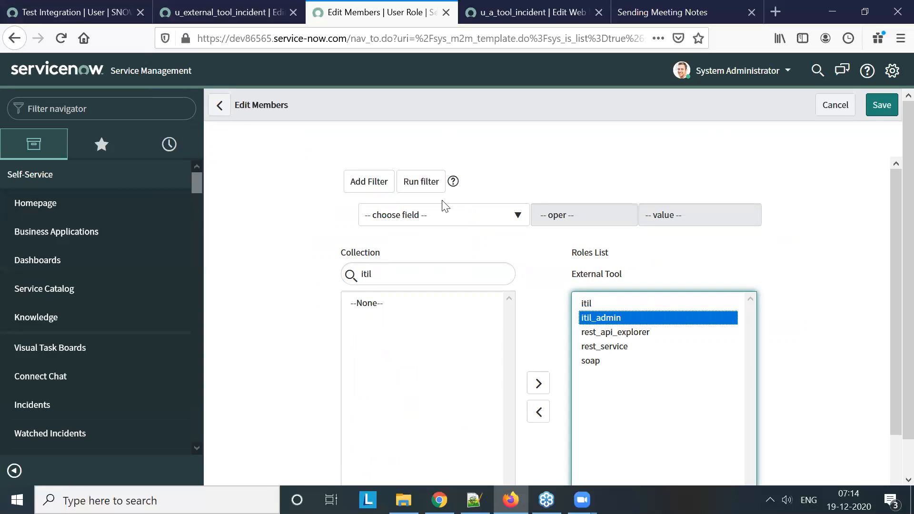
{"action": "scroll", "coordinate": [555, 377], "scroll_direction": "down", "scroll_amount": 2}
{"action": "left_click", "coordinate": [588, 450]}
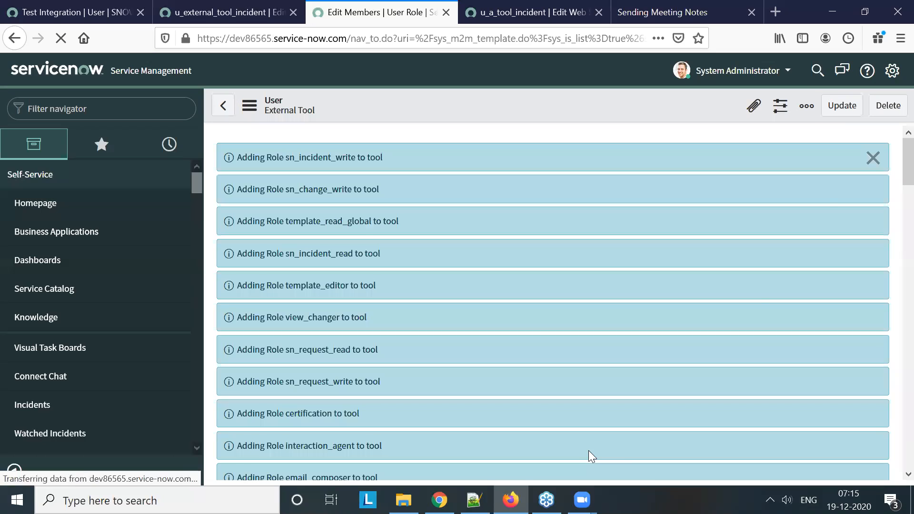
{"action": "left_click", "coordinate": [872, 157]}
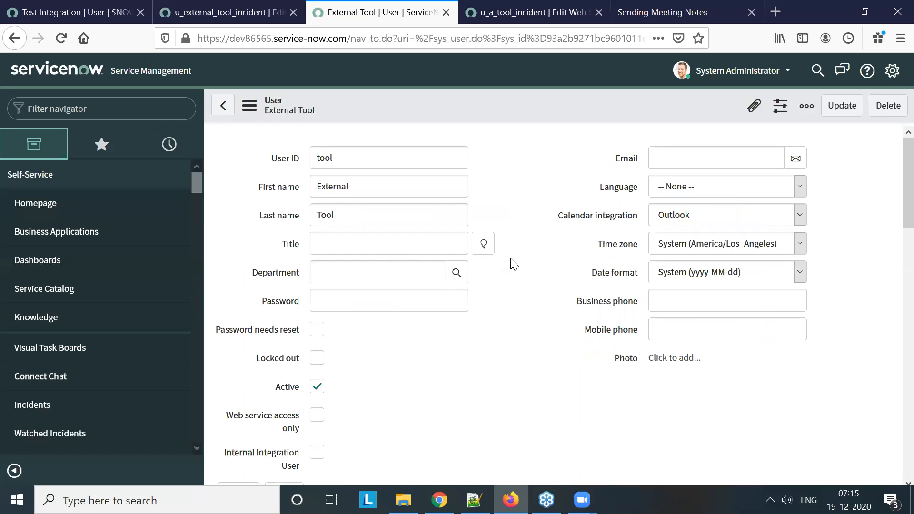
Review the Test Integration and External Tool user records, and highlight the WSDL address of the u_a_tool_incident web service on dev86565
{"action": "left_click", "coordinate": [73, 16]}
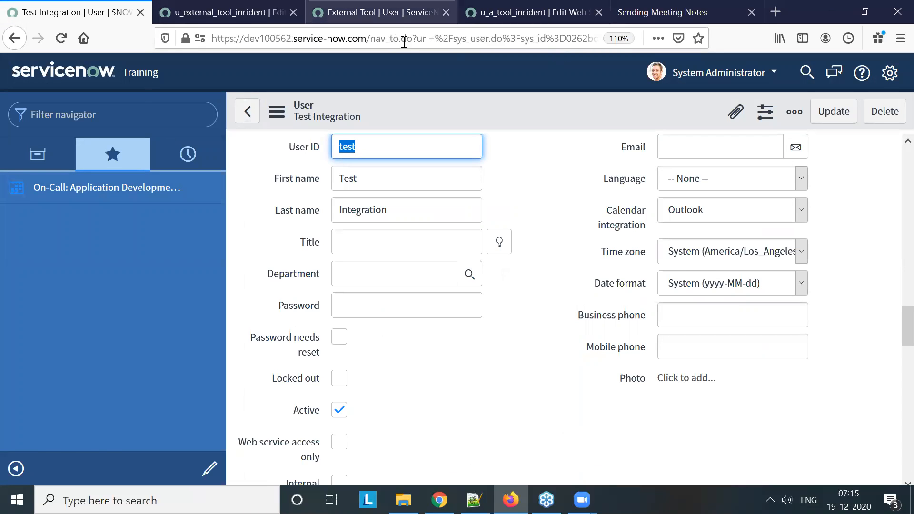
{"action": "left_click", "coordinate": [398, 11]}
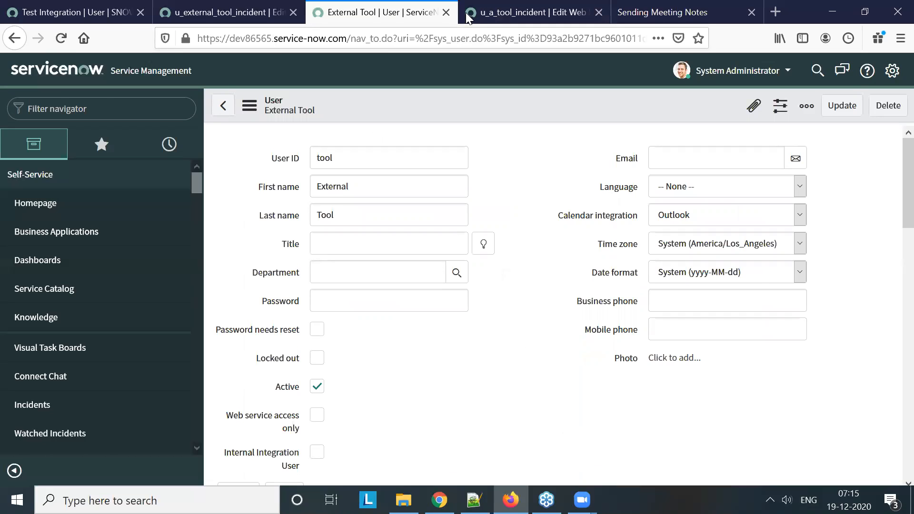
{"action": "left_click", "coordinate": [489, 14]}
{"action": "left_click_drag", "start_coordinate": [437, 246], "coordinate": [312, 220]}
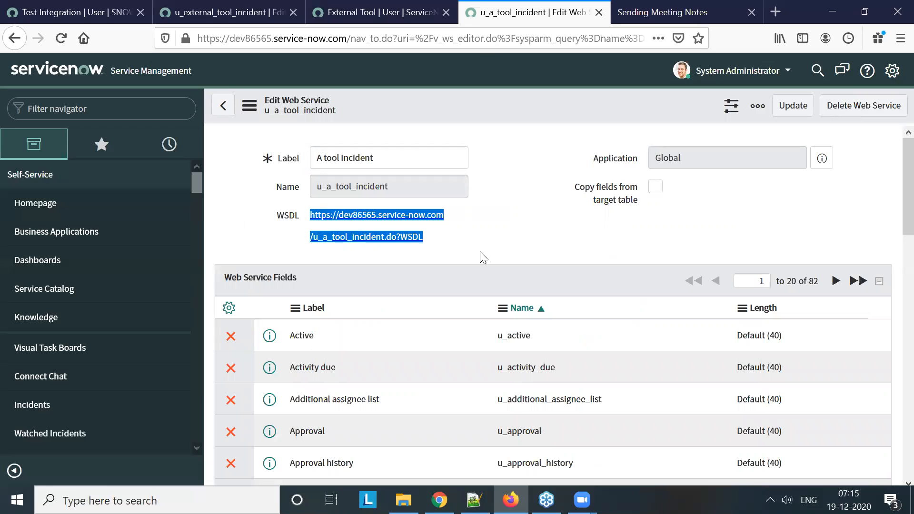
Find the outbound SOAP Message list on dev100562 and start a new SOAP message record
{"action": "left_click", "coordinate": [66, 19]}
{"action": "left_click", "coordinate": [91, 114]}
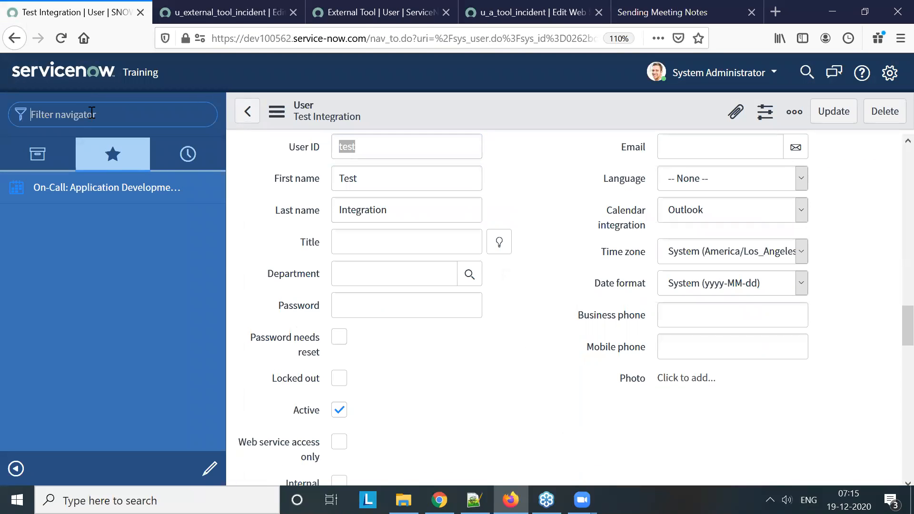
{"action": "type", "text": "soap"}
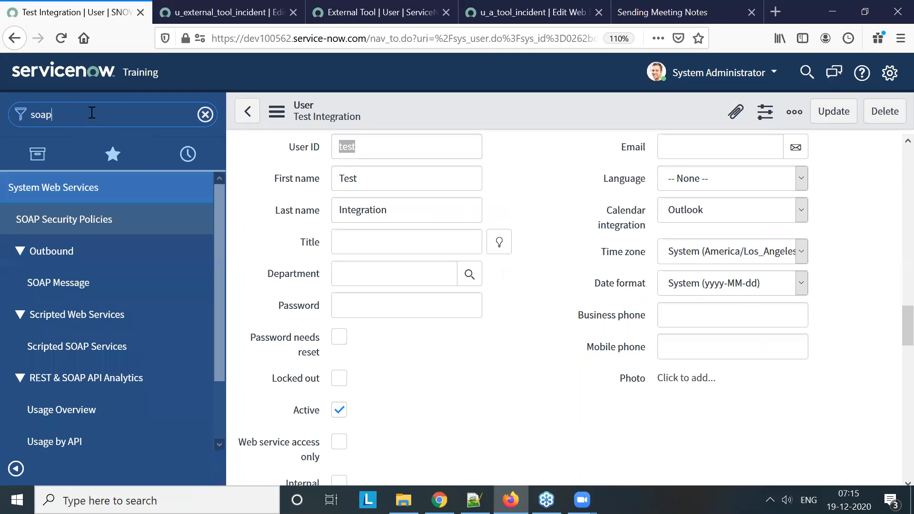
{"action": "type", "text": " me"}
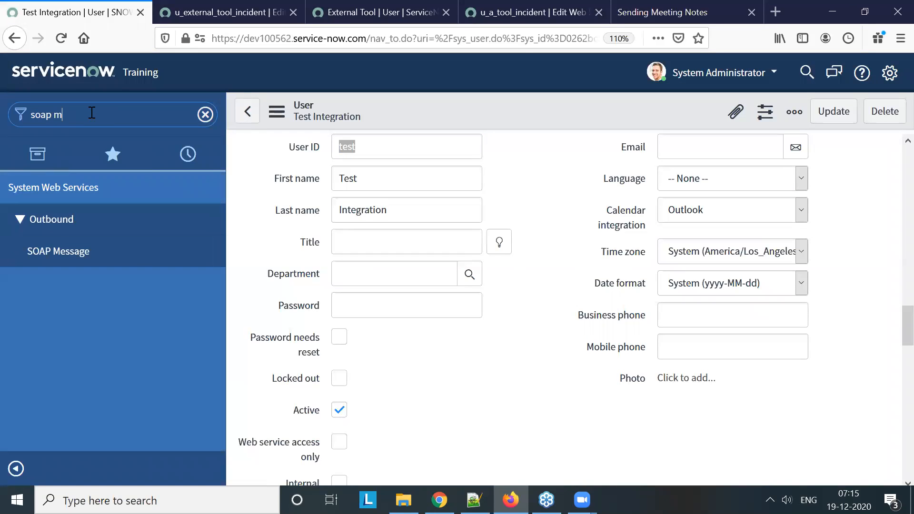
{"action": "left_click", "coordinate": [58, 251]}
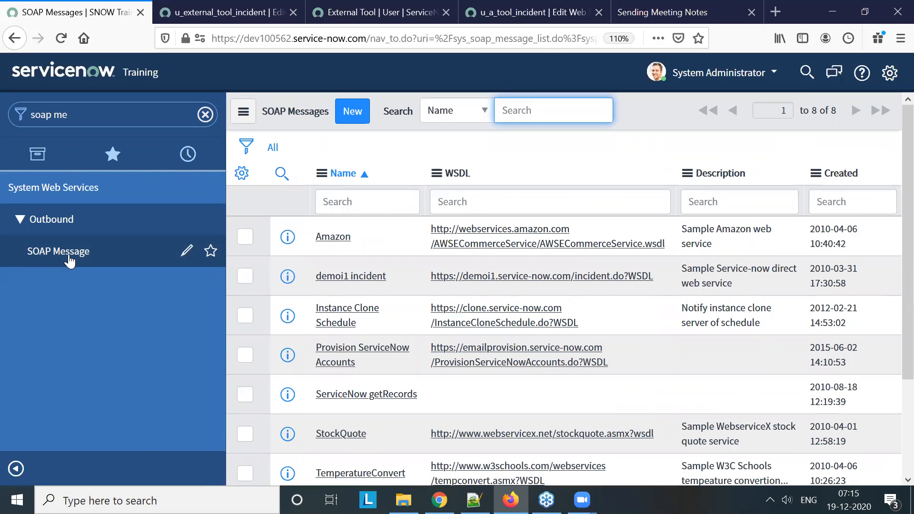
{"action": "left_click", "coordinate": [359, 115]}
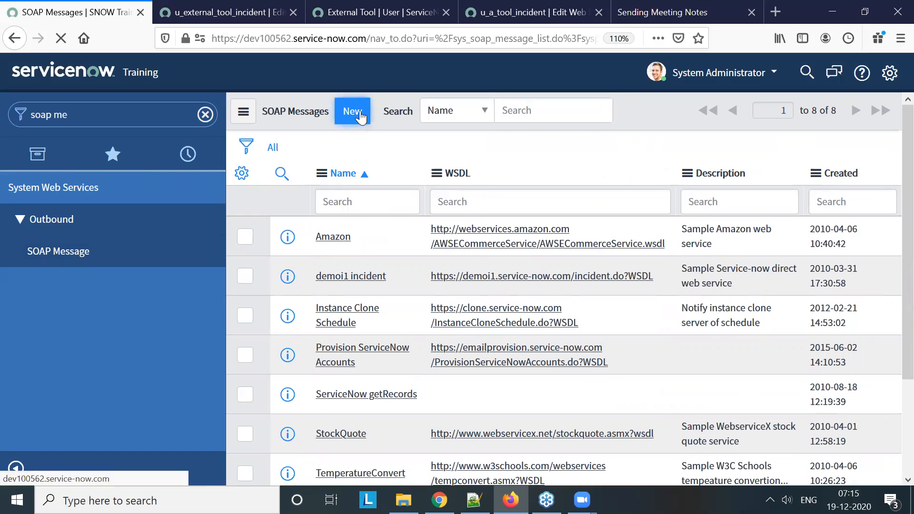
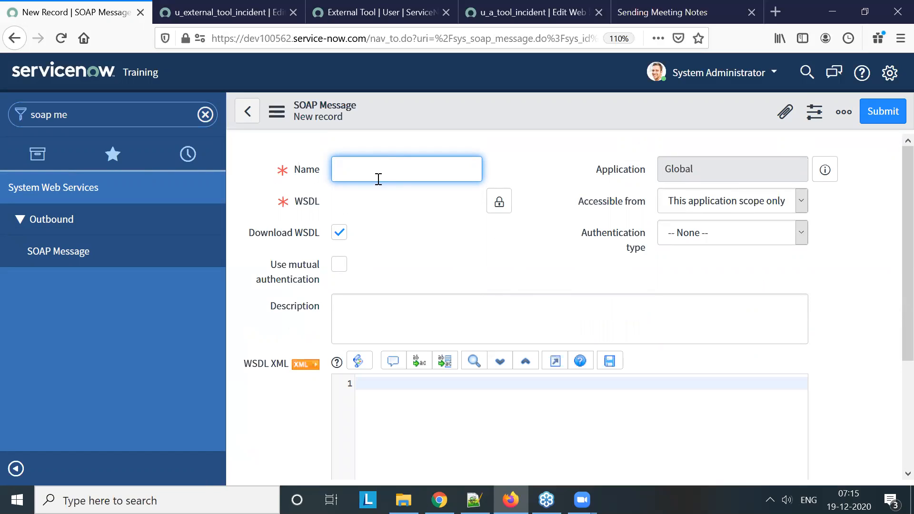
Name the new SOAP message External_Tool and set its WSDL to the dev86565 u_a_tool_incident.do?WSDL address
{"action": "type", "text": "xternal_tool"}
{"action": "left_click", "coordinate": [378, 178]}
{"action": "key", "text": "Delete"}
{"action": "type", "text": "T"}
{"action": "left_click", "coordinate": [489, 204]}
{"action": "left_click", "coordinate": [401, 195]}
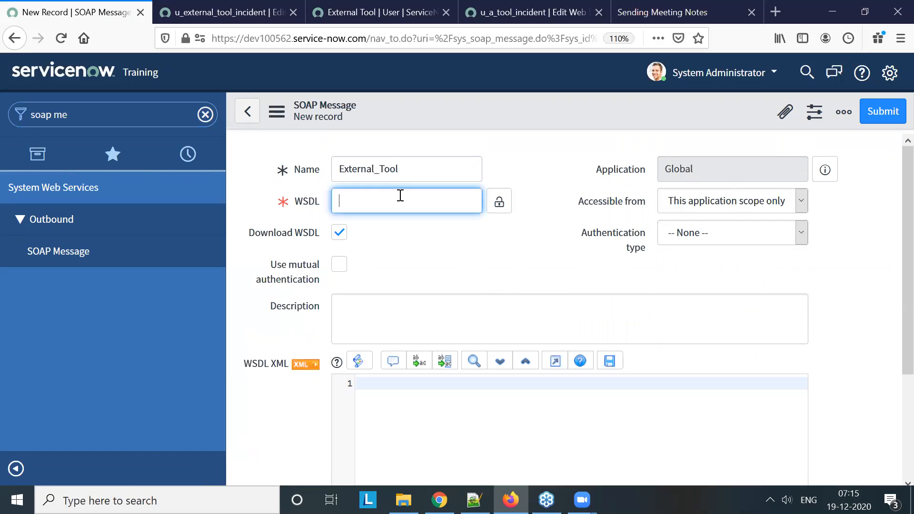
{"action": "key", "text": "ctrl+v"}
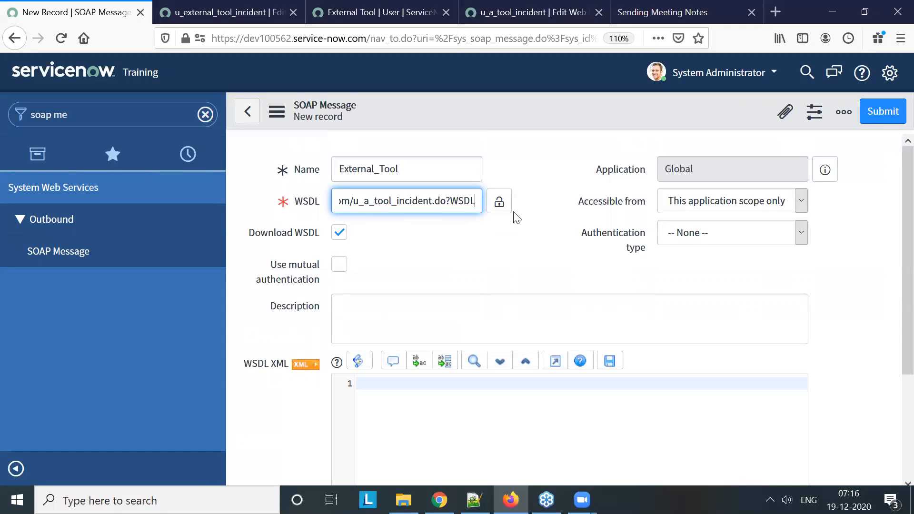
{"action": "left_click", "coordinate": [499, 202]}
Set the SOAP message's authentication type to Basic, save the record and decline the browser's offer to store the password
{"action": "left_click", "coordinate": [678, 234]}
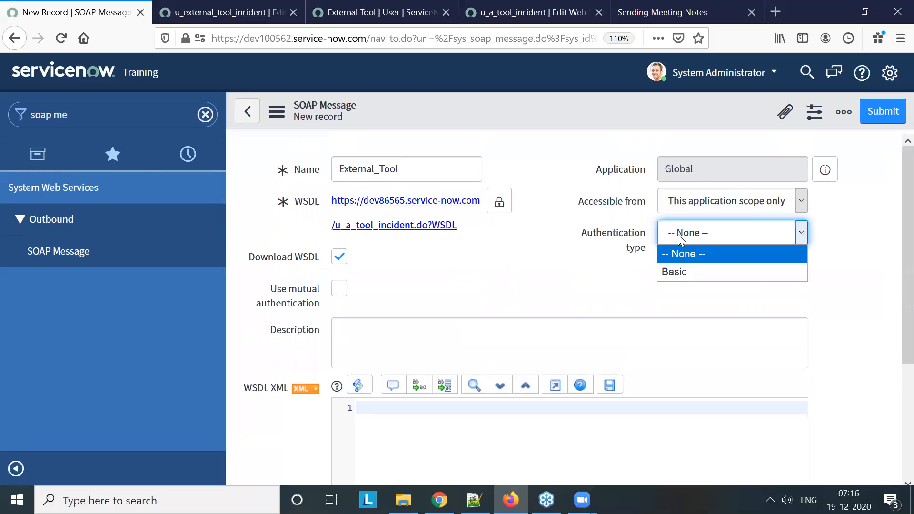
{"action": "left_click", "coordinate": [694, 272]}
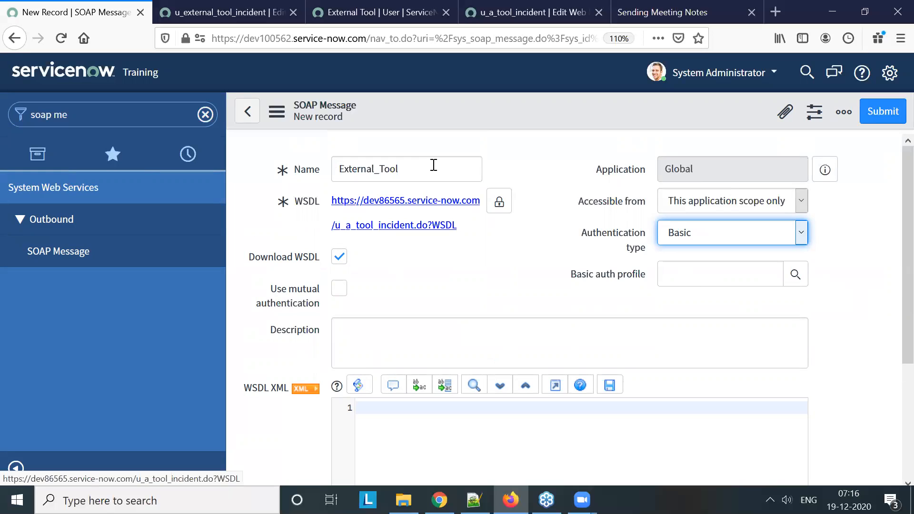
{"action": "right_click", "coordinate": [438, 106]}
{"action": "left_click", "coordinate": [464, 119]}
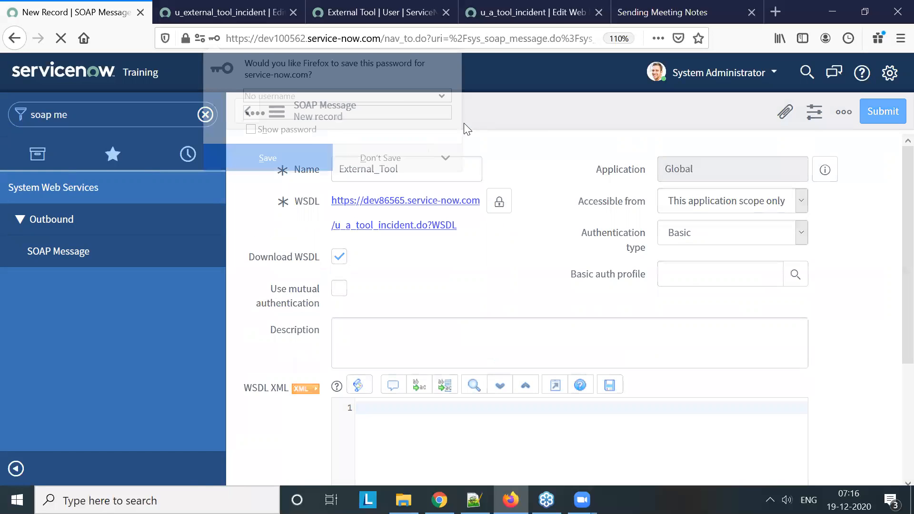
{"action": "left_click", "coordinate": [399, 161]}
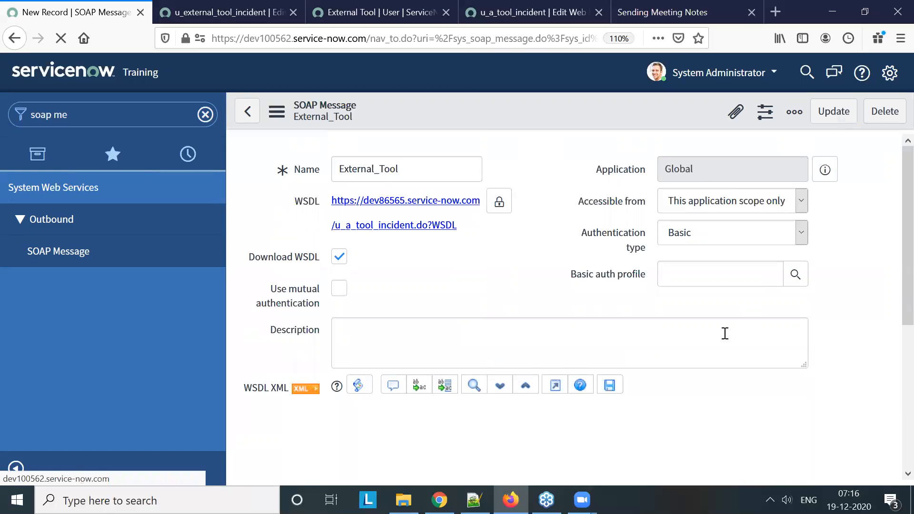
Look up the basic auth profiles and check the External Tool user's ID on dev86565
{"action": "left_click", "coordinate": [795, 274]}
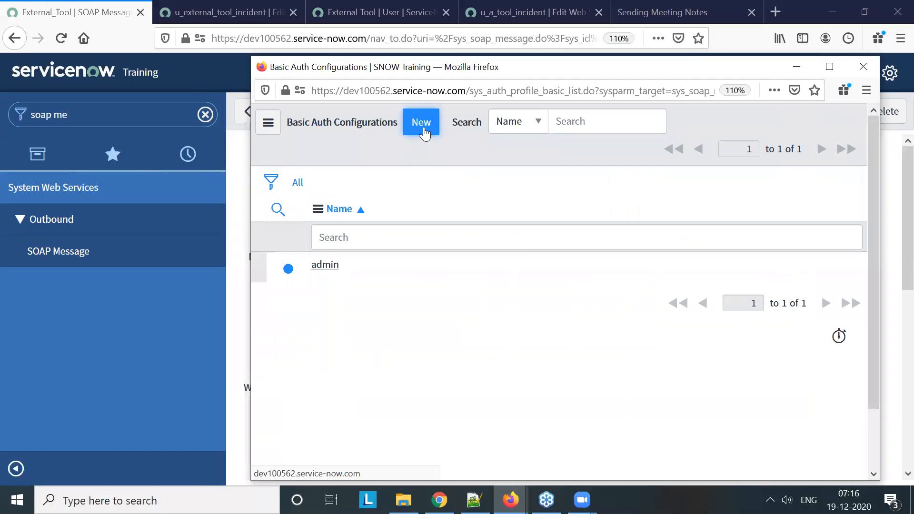
{"action": "left_click", "coordinate": [422, 125]}
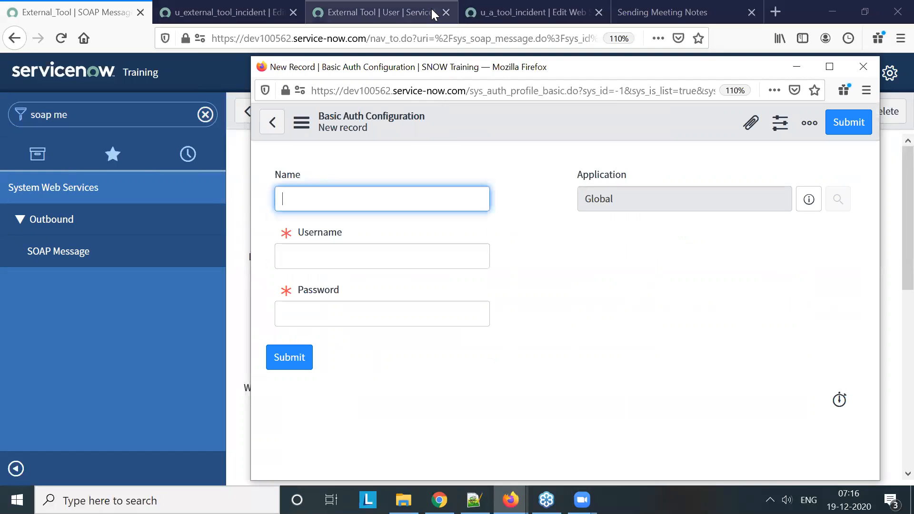
{"action": "left_click", "coordinate": [405, 11]}
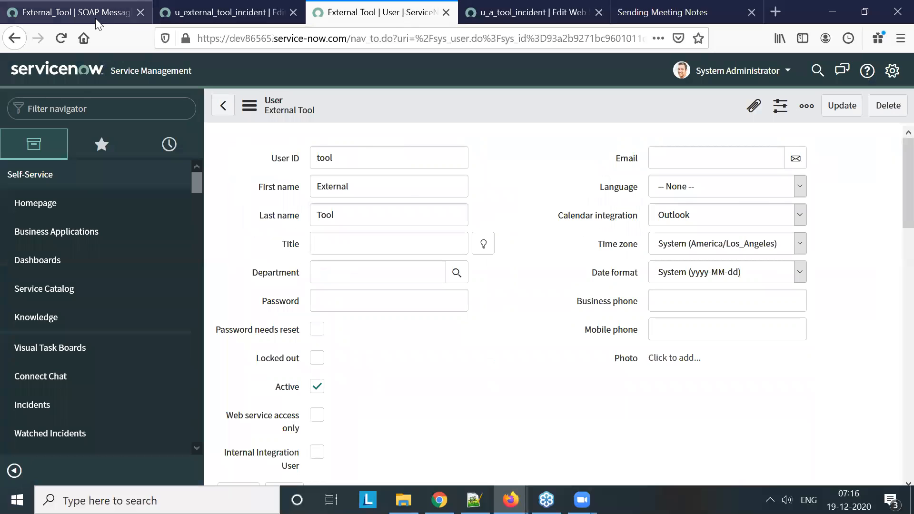
{"action": "left_click", "coordinate": [76, 12]}
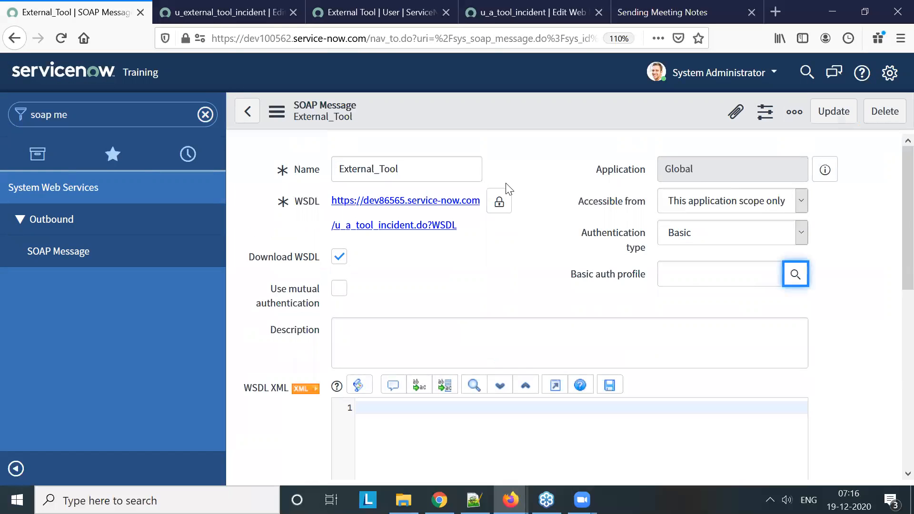
Create a new Basic Auth Configuration named External Tool with the username tool
{"action": "left_click", "coordinate": [795, 274]}
{"action": "type", "text": "E"}
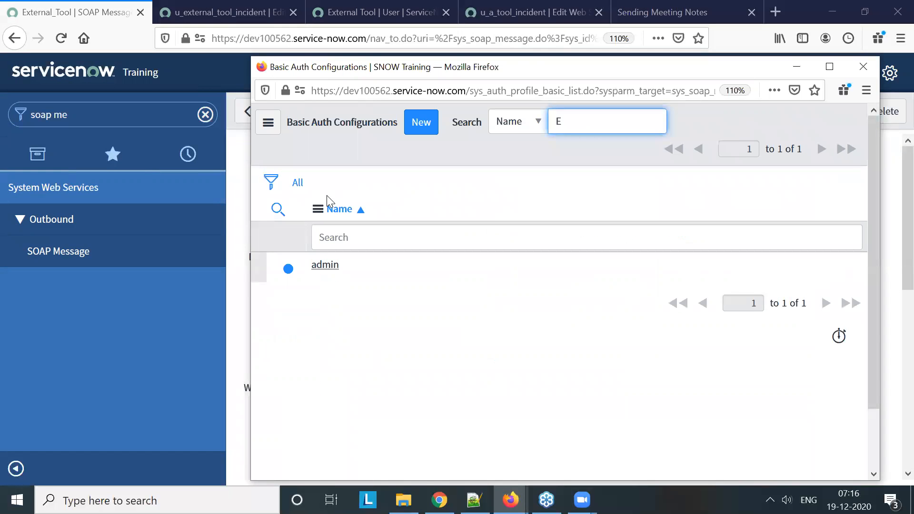
{"action": "type", "text": "xter"}
{"action": "left_click", "coordinate": [421, 127]}
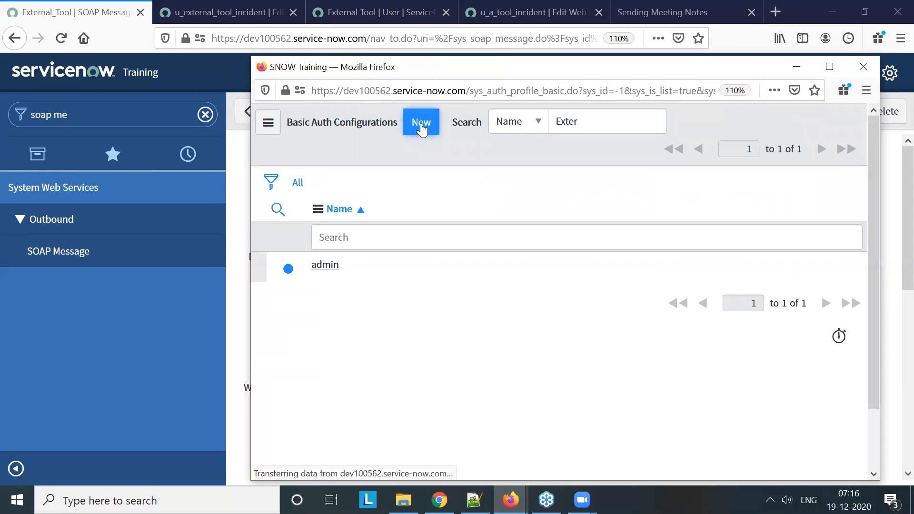
{"action": "type", "text": "Ex"}
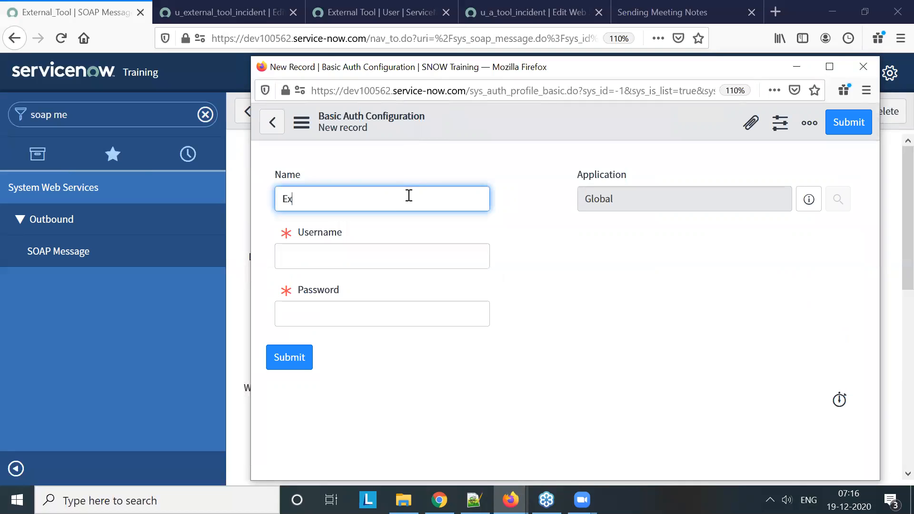
{"action": "type", "text": "ternal Tool"}
{"action": "left_click", "coordinate": [407, 261]}
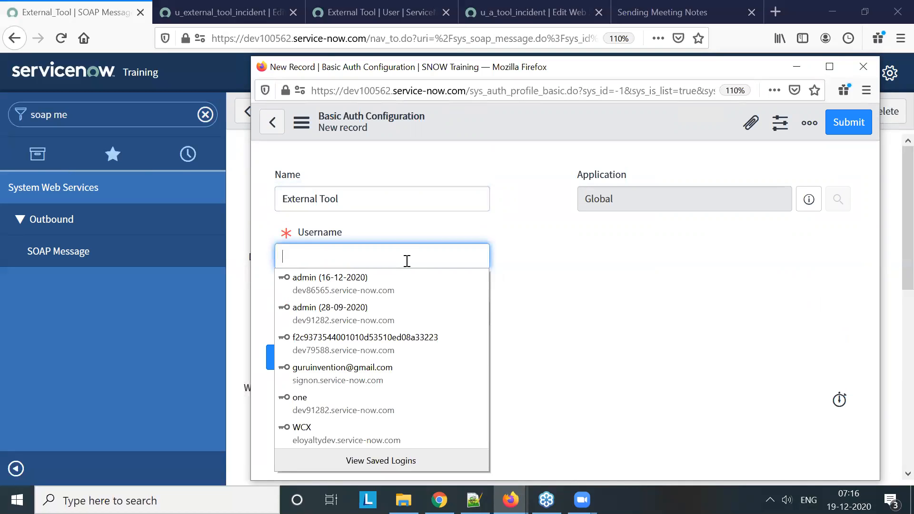
{"action": "type", "text": "tool"}
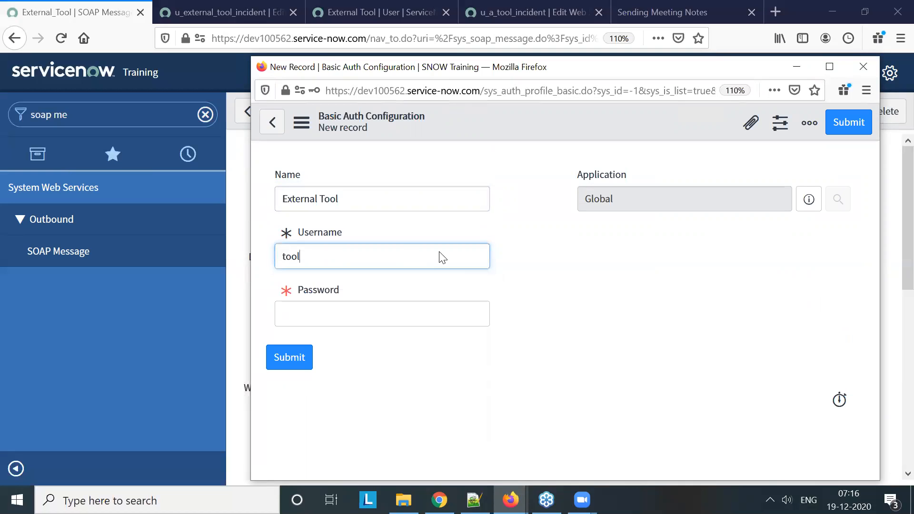
Enter the account password in the Basic Auth Configuration, submit it as the SOAP message's profile and dismiss the browser's save-login offer
{"action": "left_click", "coordinate": [403, 312]}
{"action": "type", "text": "tool"}
{"action": "left_click", "coordinate": [289, 361]}
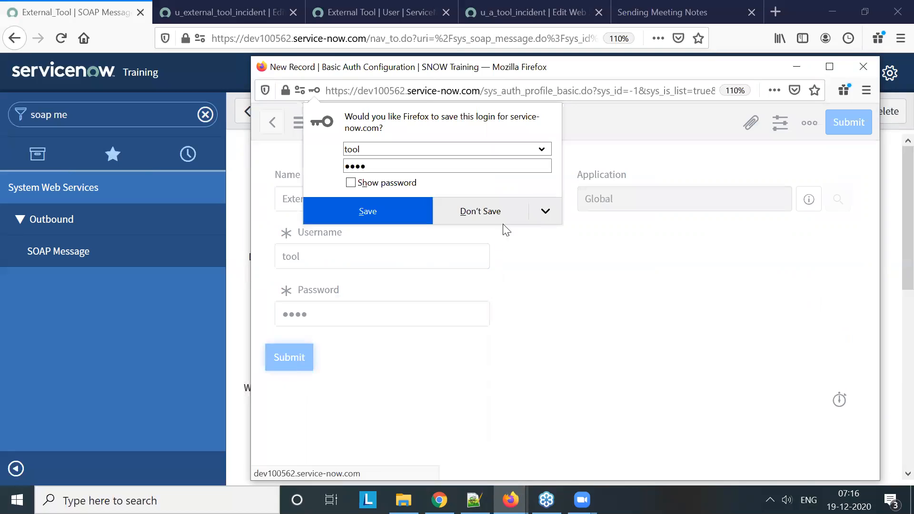
{"action": "left_click", "coordinate": [503, 223]}
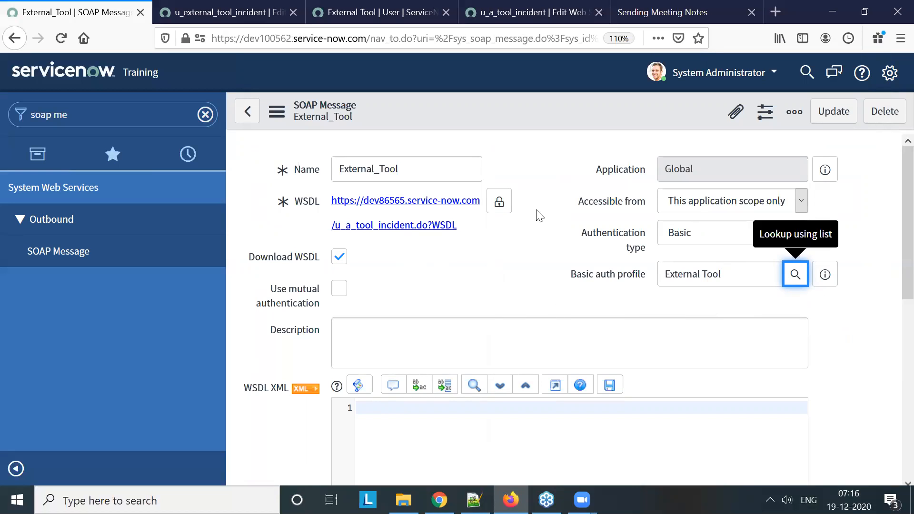
Save the External_Tool SOAP message record and generate its sample SOAP messages
{"action": "right_click", "coordinate": [500, 107]}
{"action": "left_click", "coordinate": [522, 119]}
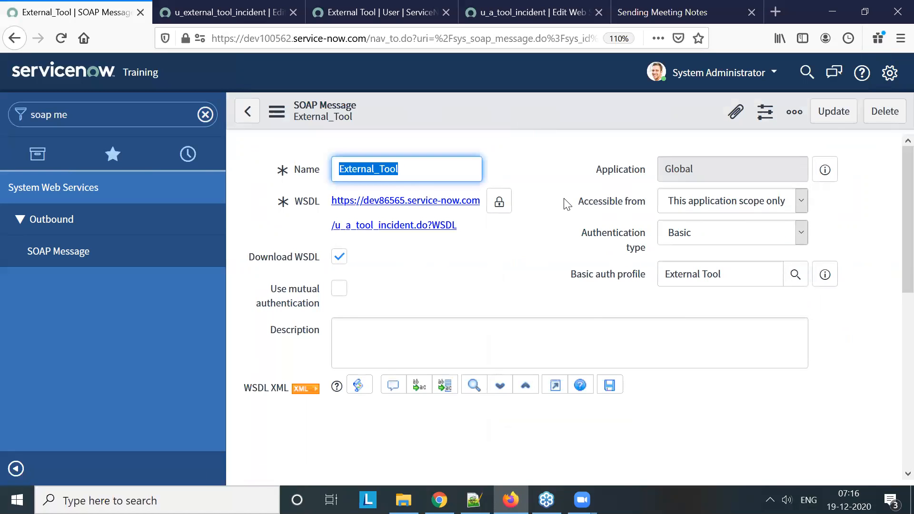
{"action": "scroll", "coordinate": [566, 204], "scroll_direction": "down", "scroll_amount": 10}
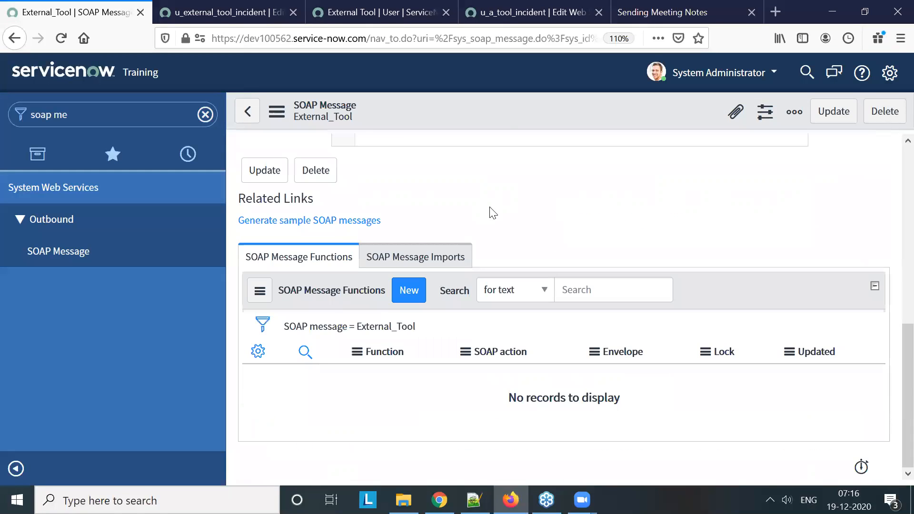
{"action": "scroll", "coordinate": [476, 253], "scroll_direction": "up", "scroll_amount": 3}
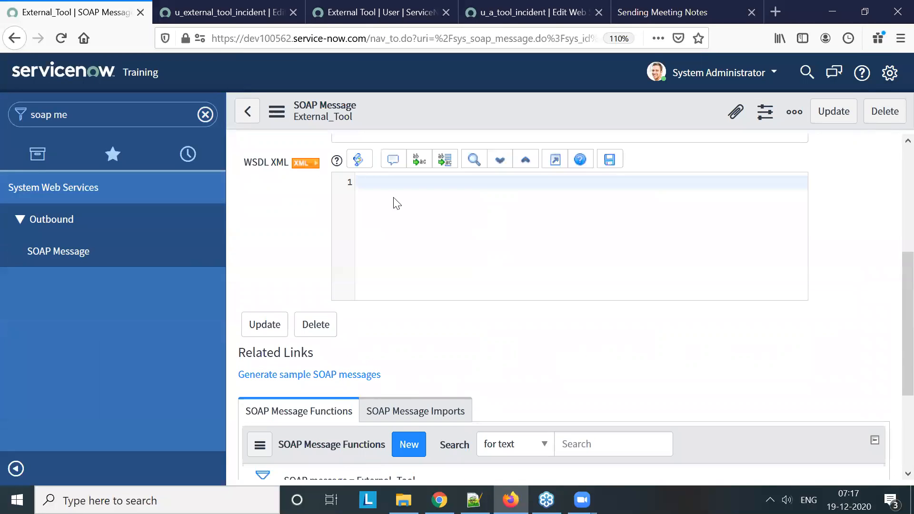
{"action": "scroll", "coordinate": [408, 199], "scroll_direction": "up", "scroll_amount": 5}
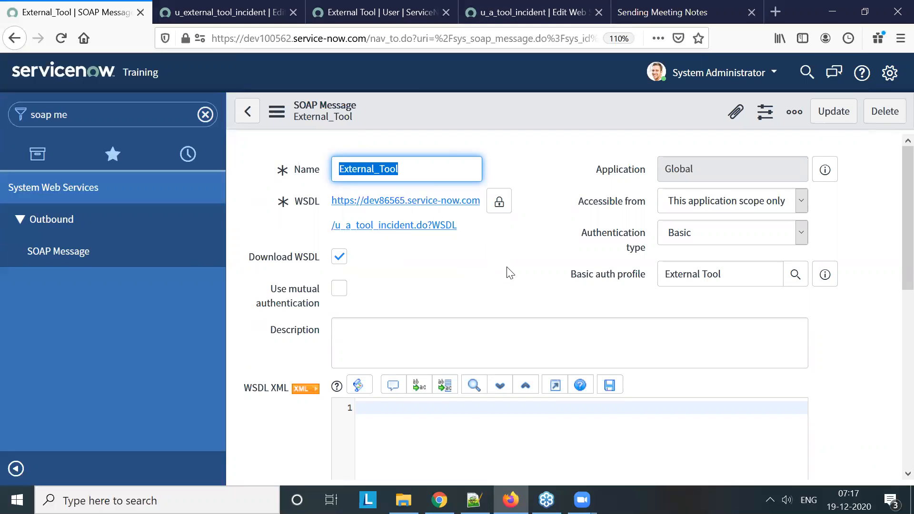
{"action": "scroll", "coordinate": [510, 271], "scroll_direction": "down", "scroll_amount": 4}
{"action": "scroll", "coordinate": [473, 336], "scroll_direction": "down", "scroll_amount": 3}
{"action": "left_click", "coordinate": [304, 300]}
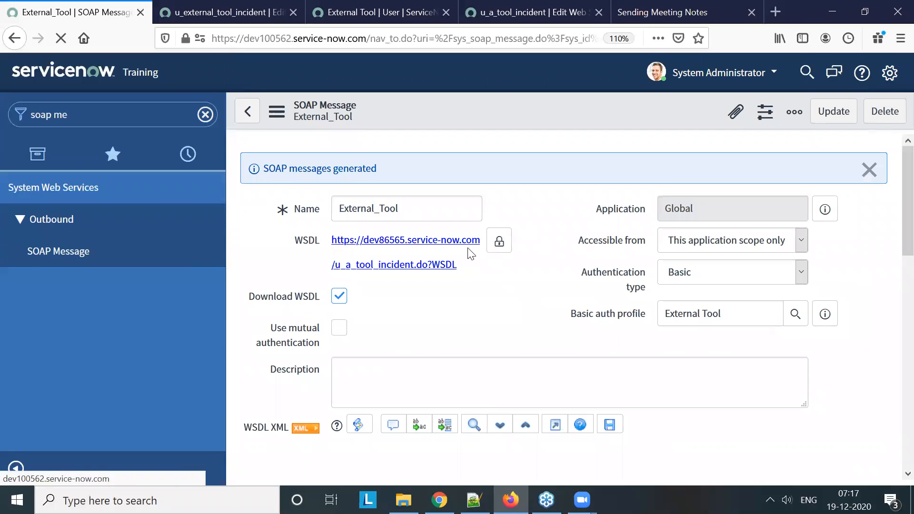
Review the WSDL XML and the SOAP message functions of External_Tool, and open the insert function
{"action": "scroll", "coordinate": [564, 189], "scroll_direction": "down", "scroll_amount": 4}
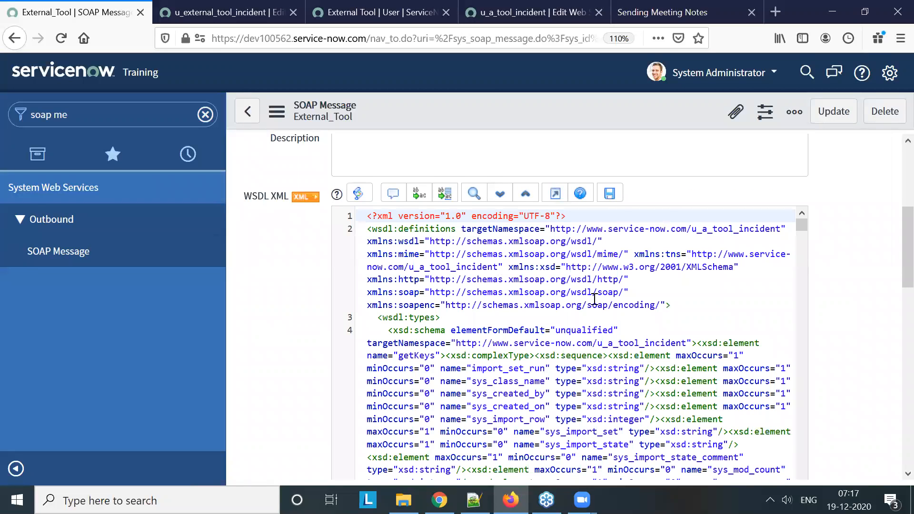
{"action": "scroll", "coordinate": [594, 298], "scroll_direction": "down", "scroll_amount": 9}
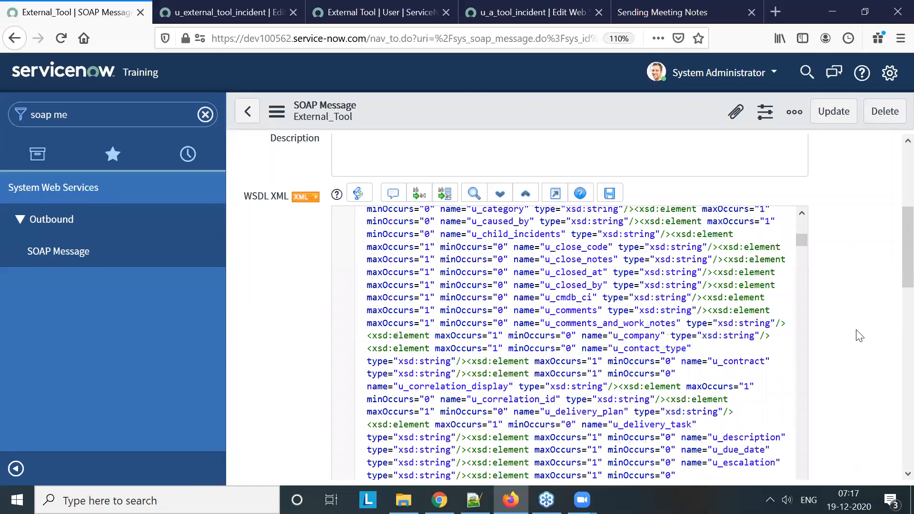
{"action": "scroll", "coordinate": [833, 314], "scroll_direction": "down", "scroll_amount": 10}
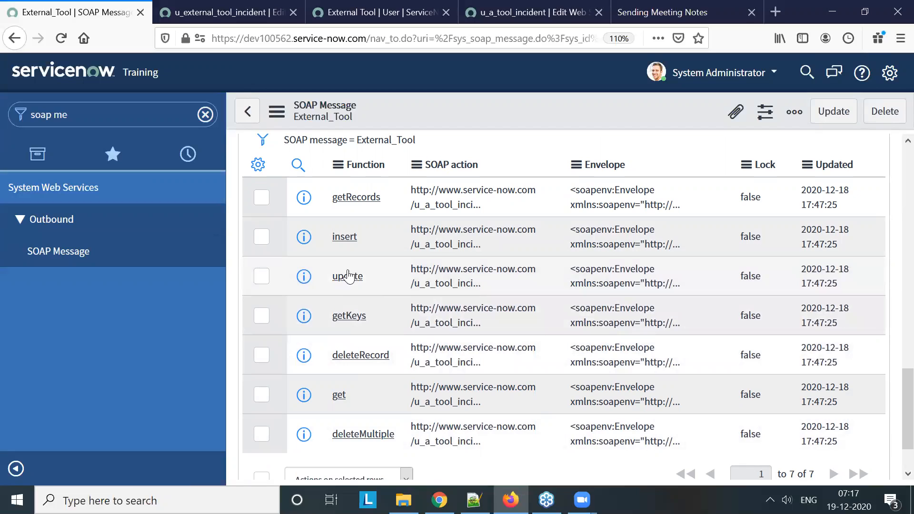
{"action": "left_click", "coordinate": [346, 241]}
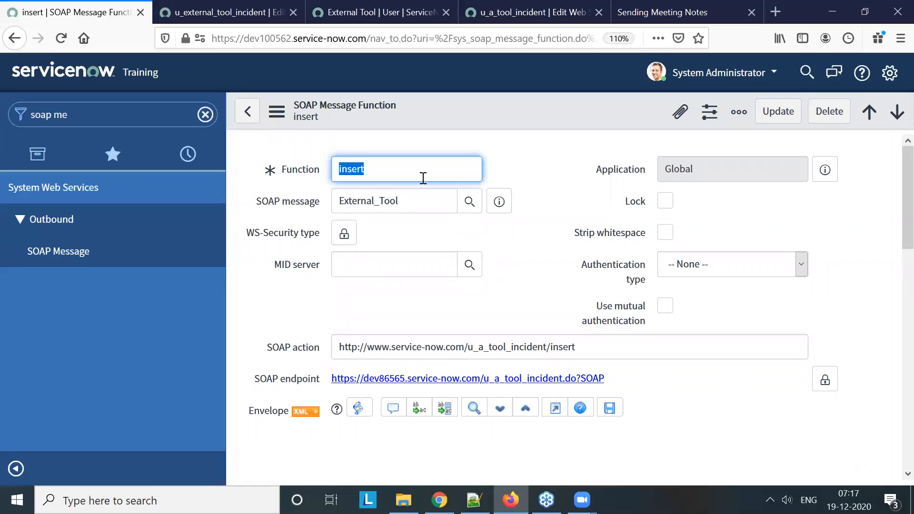
Set the insert function's authentication type to Basic with the External Tool basic auth profile
{"action": "left_click", "coordinate": [707, 272]}
{"action": "left_click", "coordinate": [709, 305]}
{"action": "left_click", "coordinate": [719, 306]}
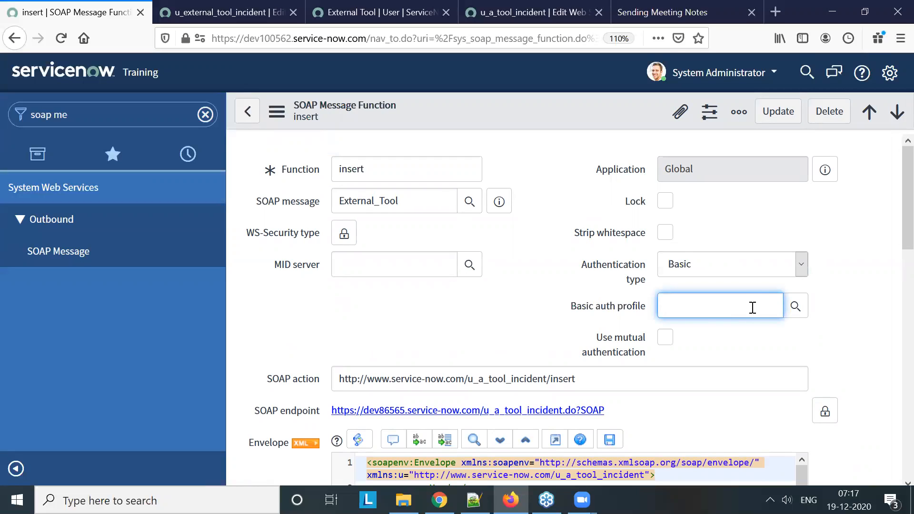
{"action": "left_click", "coordinate": [795, 306]}
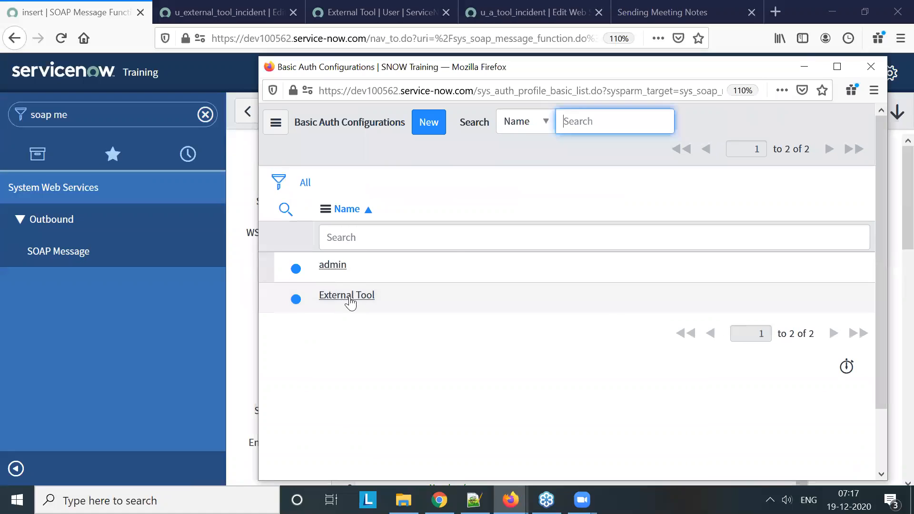
{"action": "left_click", "coordinate": [346, 296]}
Examine the insert function's SOAP envelope and the u_ field variables it passes to the u_a_tool_incident web service
{"action": "scroll", "coordinate": [466, 307], "scroll_direction": "down", "scroll_amount": 3}
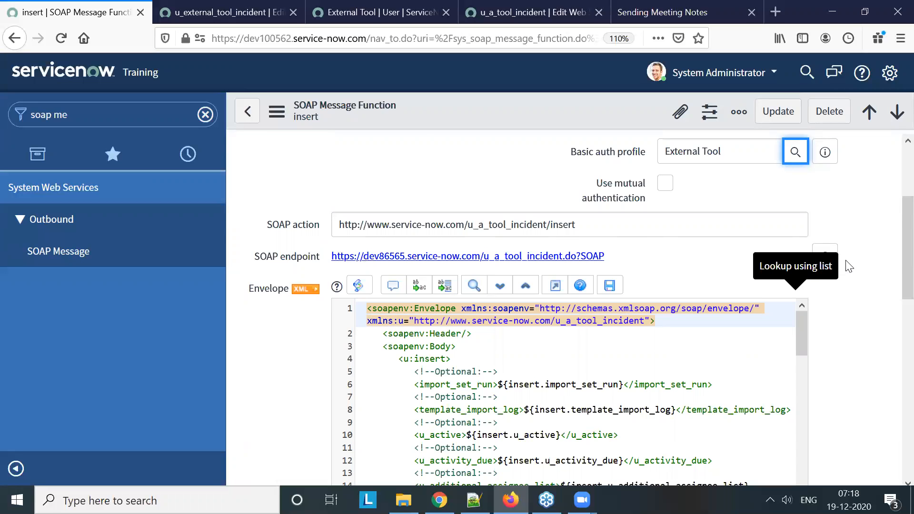
{"action": "scroll", "coordinate": [595, 329], "scroll_direction": "down", "scroll_amount": 2}
{"action": "scroll", "coordinate": [477, 318], "scroll_direction": "down", "scroll_amount": 3}
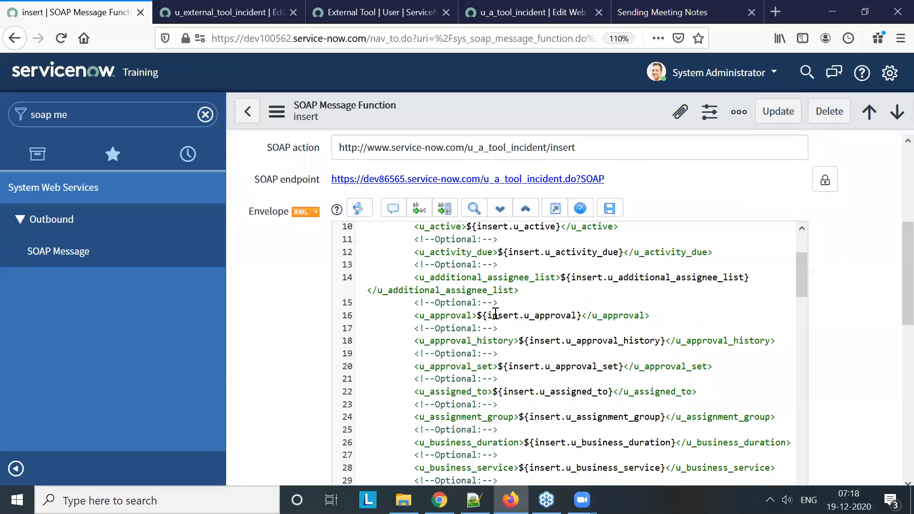
{"action": "scroll", "coordinate": [469, 323], "scroll_direction": "down", "scroll_amount": 5}
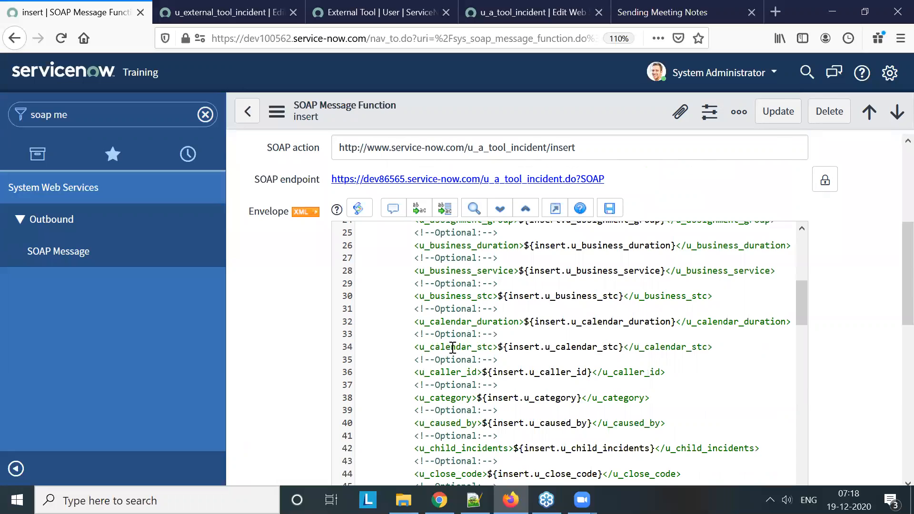
{"action": "scroll", "coordinate": [453, 341], "scroll_direction": "down", "scroll_amount": 10}
{"action": "scroll", "coordinate": [456, 334], "scroll_direction": "down", "scroll_amount": 4}
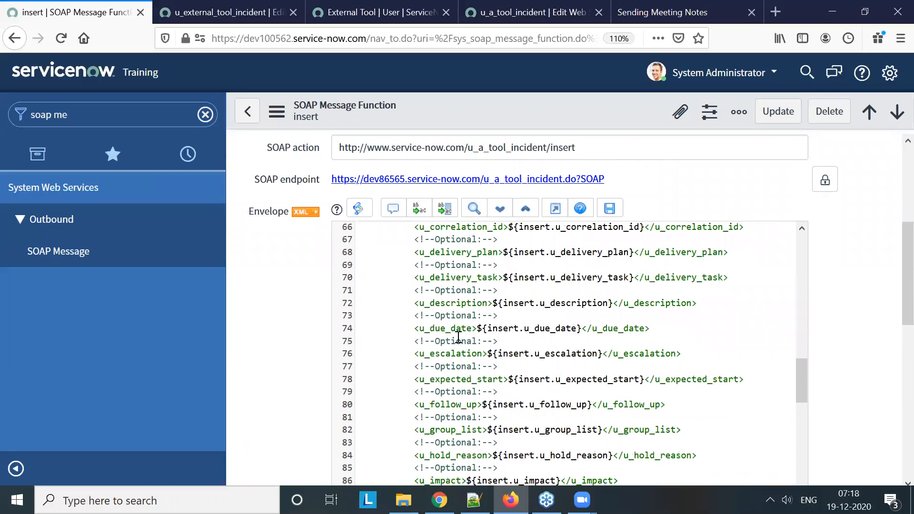
{"action": "scroll", "coordinate": [460, 337], "scroll_direction": "down", "scroll_amount": 3}
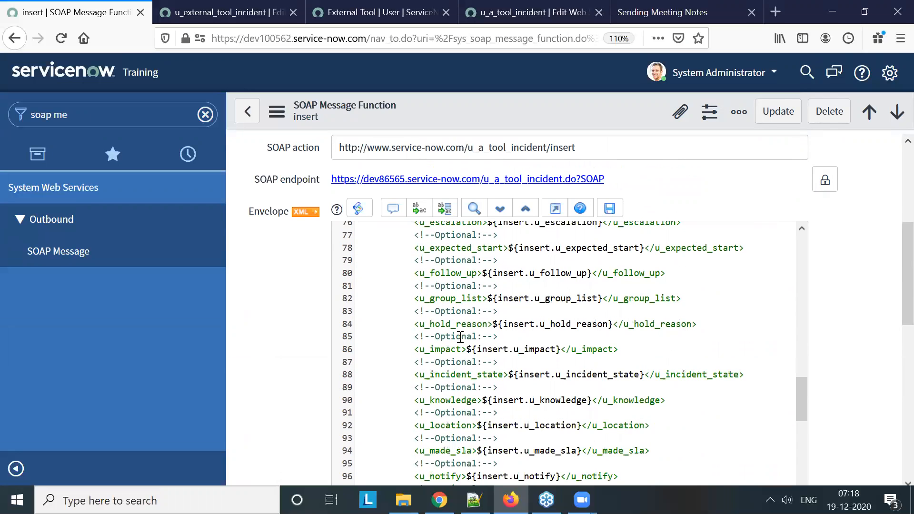
{"action": "scroll", "coordinate": [458, 333], "scroll_direction": "down", "scroll_amount": 5}
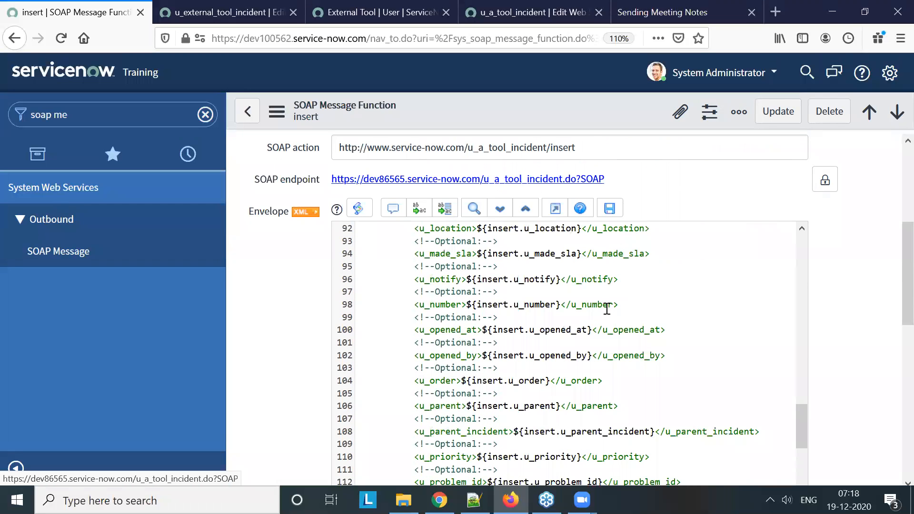
{"action": "scroll", "coordinate": [618, 314], "scroll_direction": "down", "scroll_amount": 4}
{"action": "scroll", "coordinate": [652, 318], "scroll_direction": "down", "scroll_amount": 10}
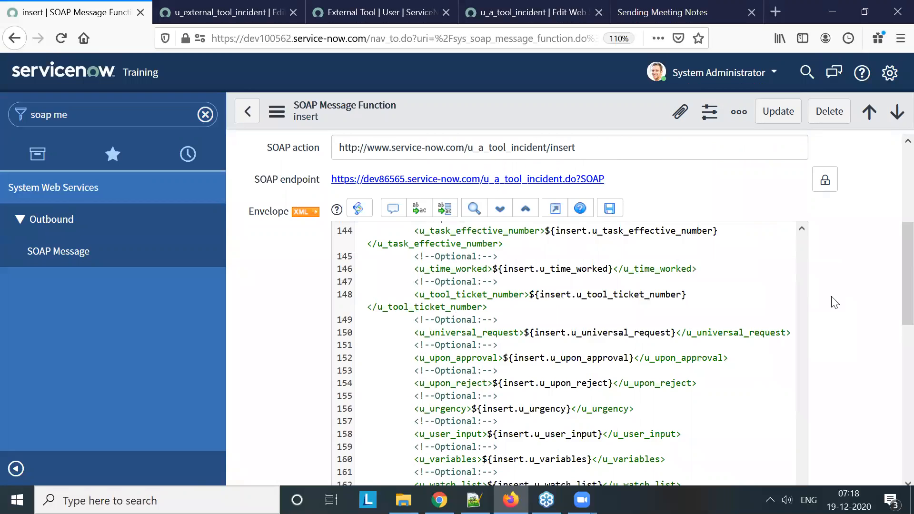
Check the insert function's related links and variable substitutions, and save the SOAP message function record
{"action": "scroll", "coordinate": [833, 303], "scroll_direction": "down", "scroll_amount": 5}
{"action": "scroll", "coordinate": [832, 324], "scroll_direction": "down", "scroll_amount": 3}
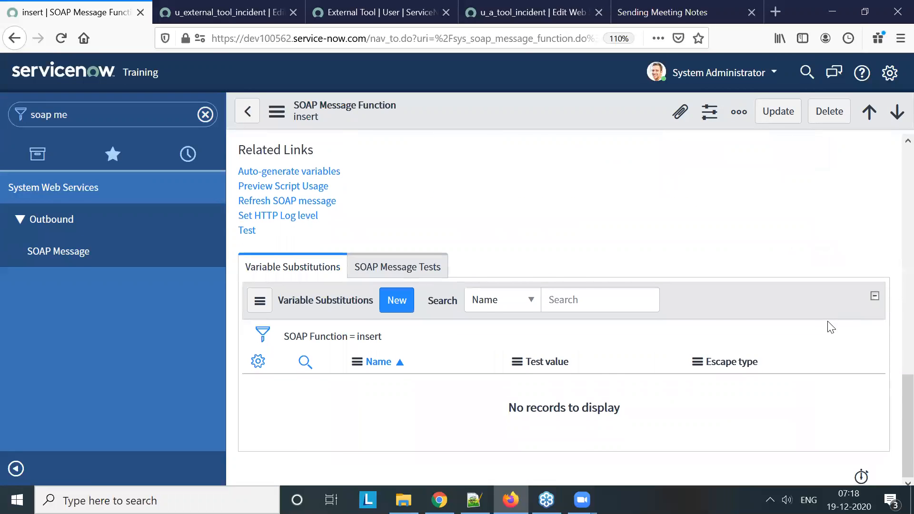
{"action": "scroll", "coordinate": [555, 157], "scroll_direction": "up", "scroll_amount": 10}
{"action": "right_click", "coordinate": [513, 107]}
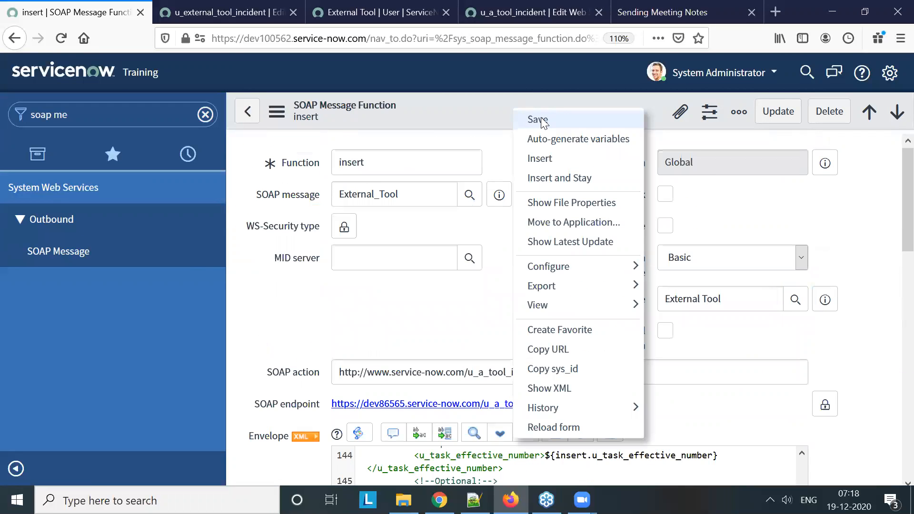
{"action": "left_click", "coordinate": [541, 119]}
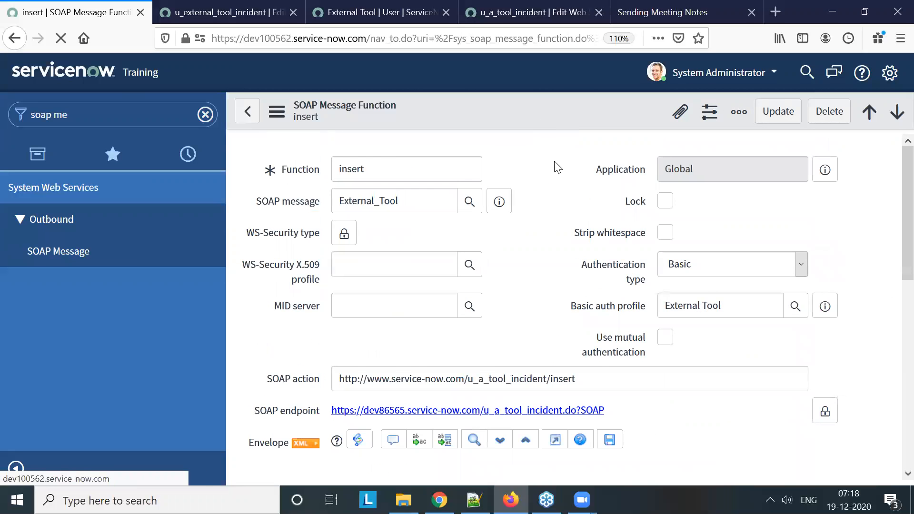
Run a test of the insert SOAP function and review its request, HTTP status and response
{"action": "scroll", "coordinate": [555, 167], "scroll_direction": "down", "scroll_amount": 5}
{"action": "scroll", "coordinate": [555, 167], "scroll_direction": "down", "scroll_amount": 5}
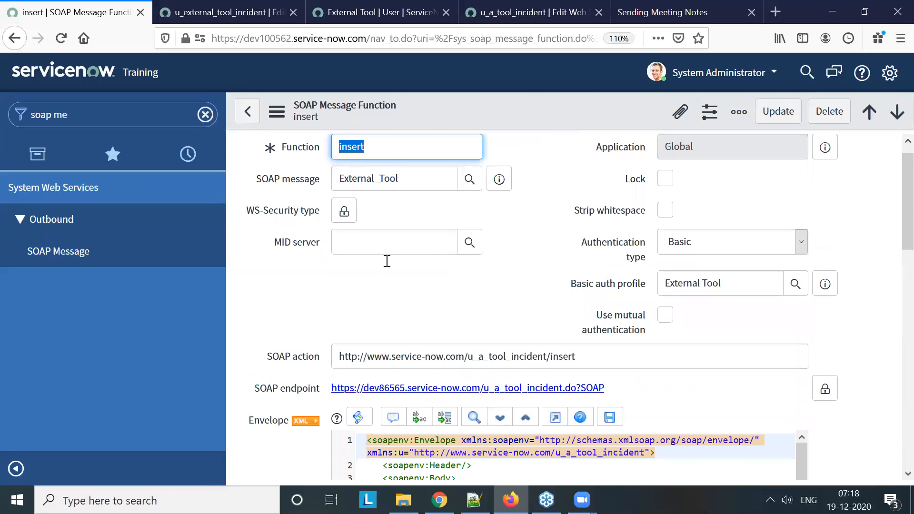
{"action": "scroll", "coordinate": [307, 283], "scroll_direction": "down", "scroll_amount": 5}
{"action": "scroll", "coordinate": [294, 289], "scroll_direction": "down", "scroll_amount": 6}
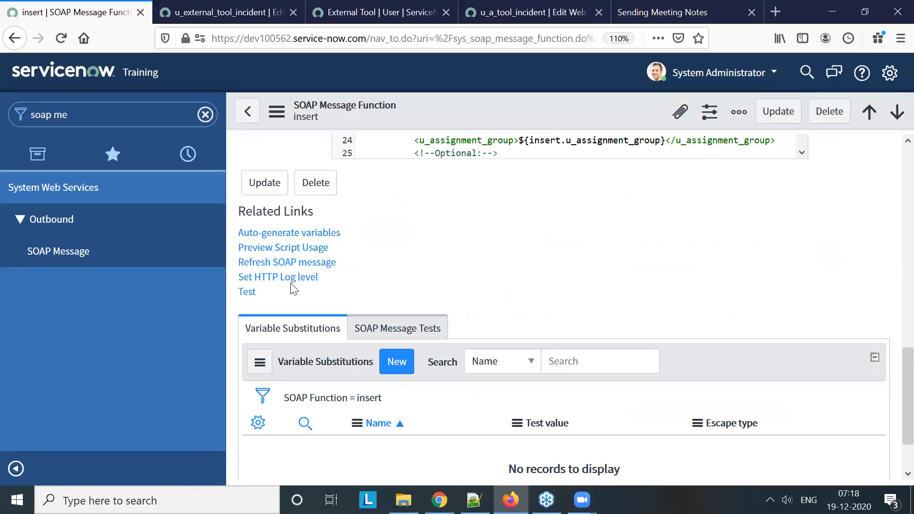
{"action": "left_click", "coordinate": [247, 292]}
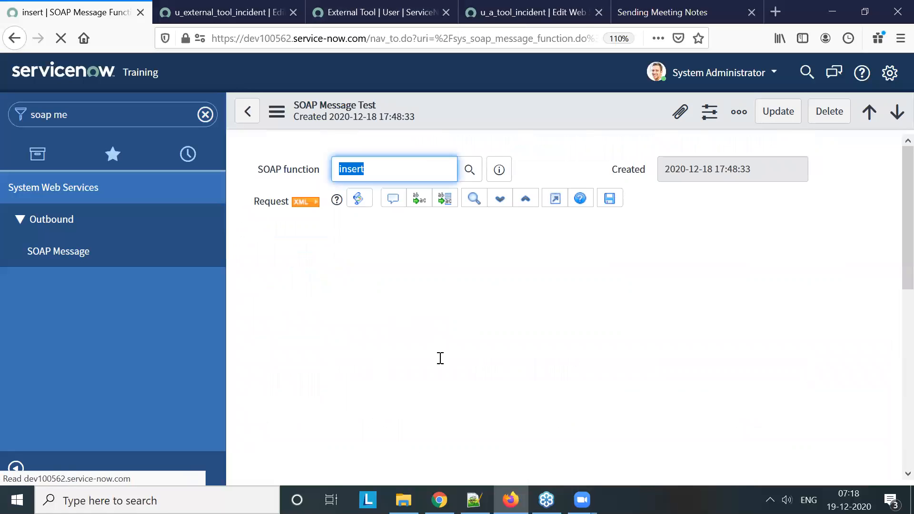
{"action": "scroll", "coordinate": [506, 318], "scroll_direction": "down", "scroll_amount": 4}
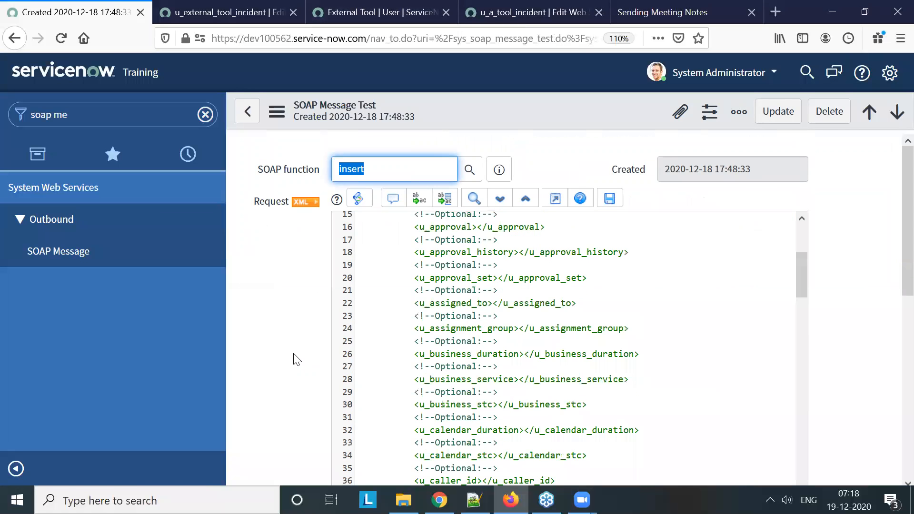
{"action": "scroll", "coordinate": [297, 359], "scroll_direction": "down", "scroll_amount": 6}
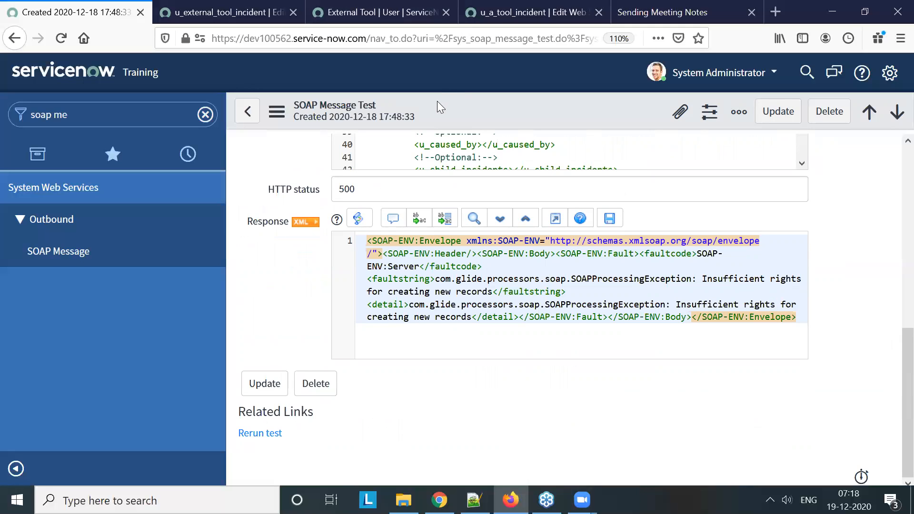
{"action": "scroll", "coordinate": [440, 250], "scroll_direction": "up", "scroll_amount": 6}
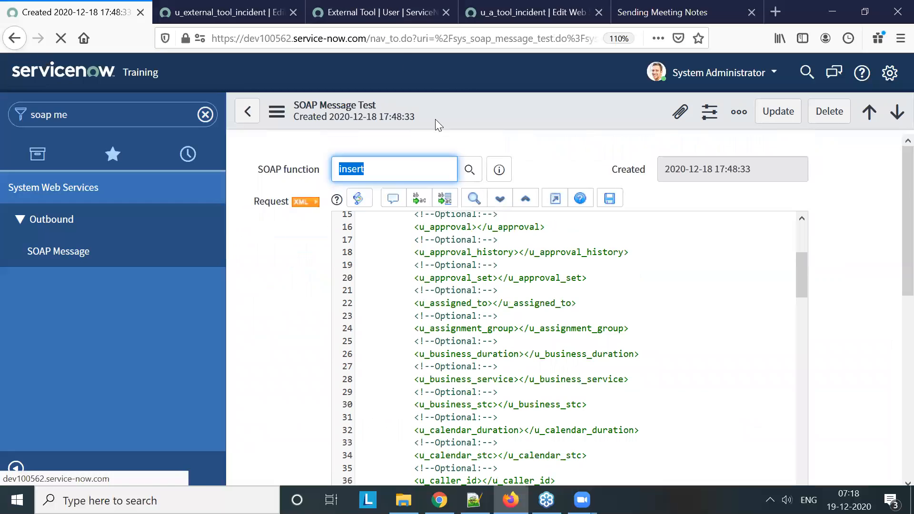
Switch to the External Tool user record on dev86565 and review its assigned roles
{"action": "left_click", "coordinate": [389, 14]}
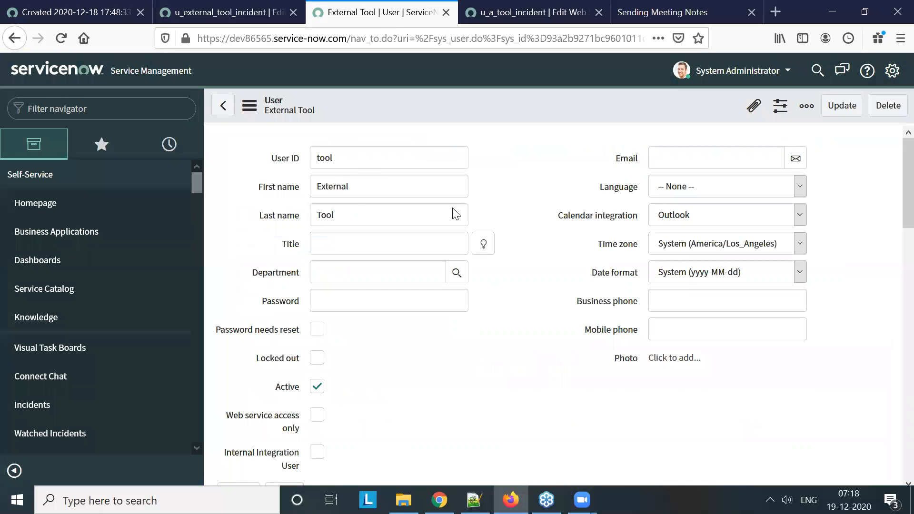
{"action": "scroll", "coordinate": [479, 265], "scroll_direction": "down", "scroll_amount": 10}
{"action": "scroll", "coordinate": [481, 285], "scroll_direction": "down", "scroll_amount": 4}
{"action": "scroll", "coordinate": [479, 283], "scroll_direction": "down", "scroll_amount": 5}
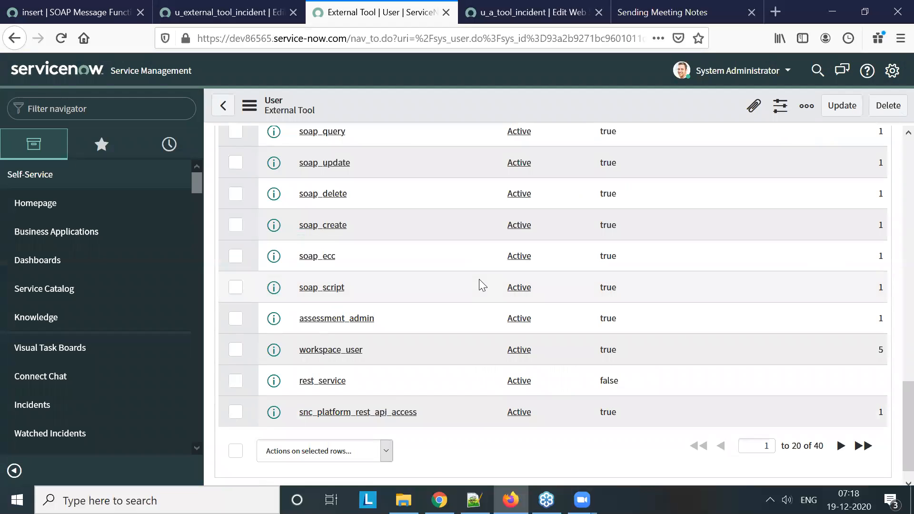
{"action": "scroll", "coordinate": [479, 279], "scroll_direction": "up", "scroll_amount": 3}
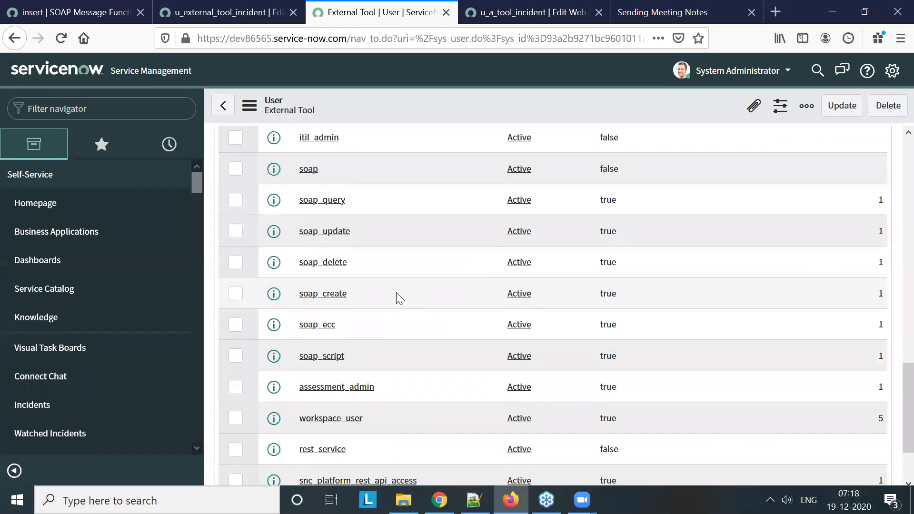
{"action": "scroll", "coordinate": [368, 275], "scroll_direction": "down", "scroll_amount": 3}
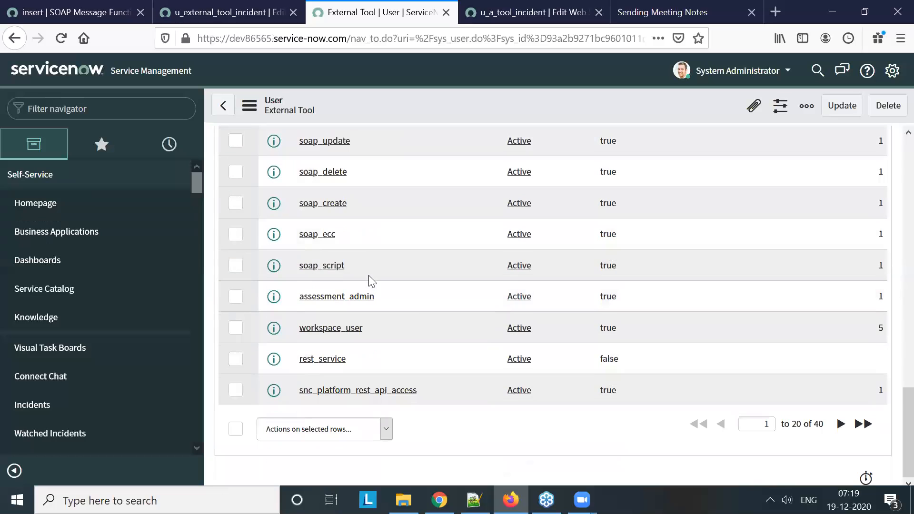
{"action": "scroll", "coordinate": [368, 276], "scroll_direction": "up", "scroll_amount": 2}
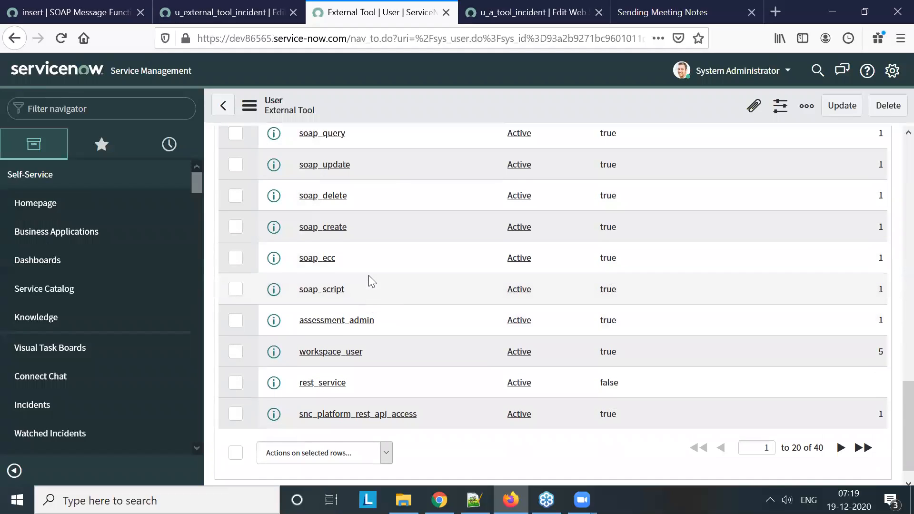
{"action": "scroll", "coordinate": [352, 229], "scroll_direction": "up", "scroll_amount": 10}
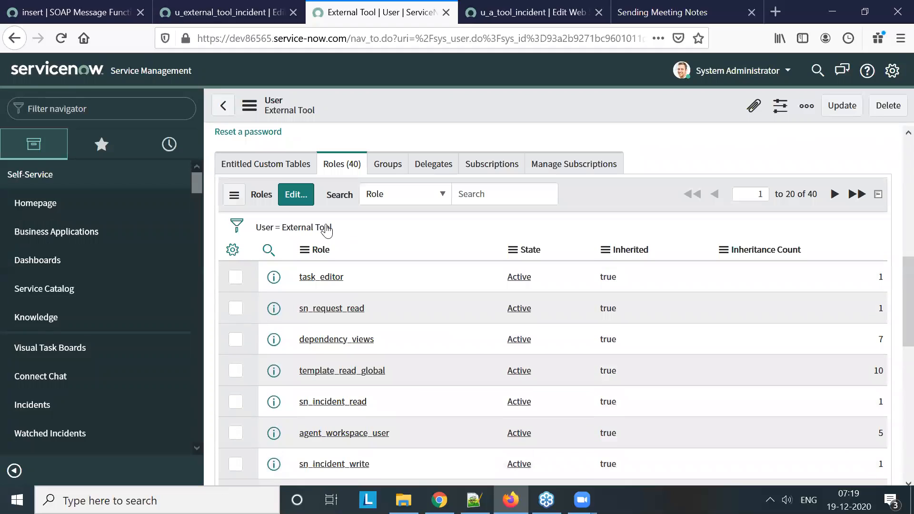
Edit the External Tool user's roles, searching for "*load" and adding the import_set_loader role
{"action": "left_click", "coordinate": [292, 199]}
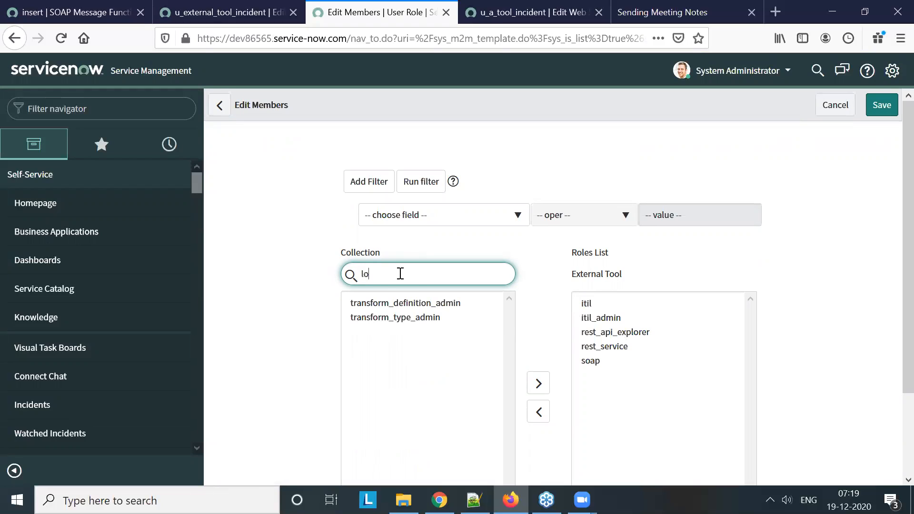
{"action": "type", "text": "ad"}
{"action": "key", "text": "Home"}
{"action": "type", "text": "*"}
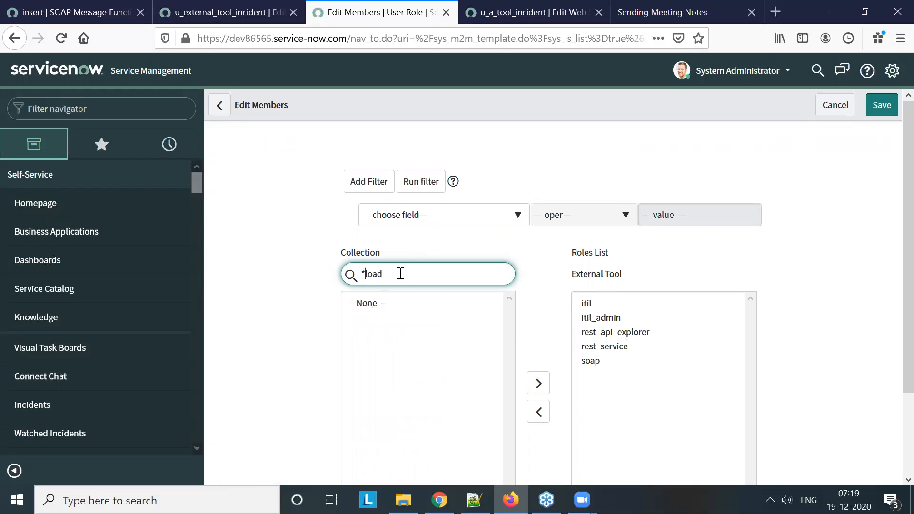
{"action": "double_click", "coordinate": [404, 304]}
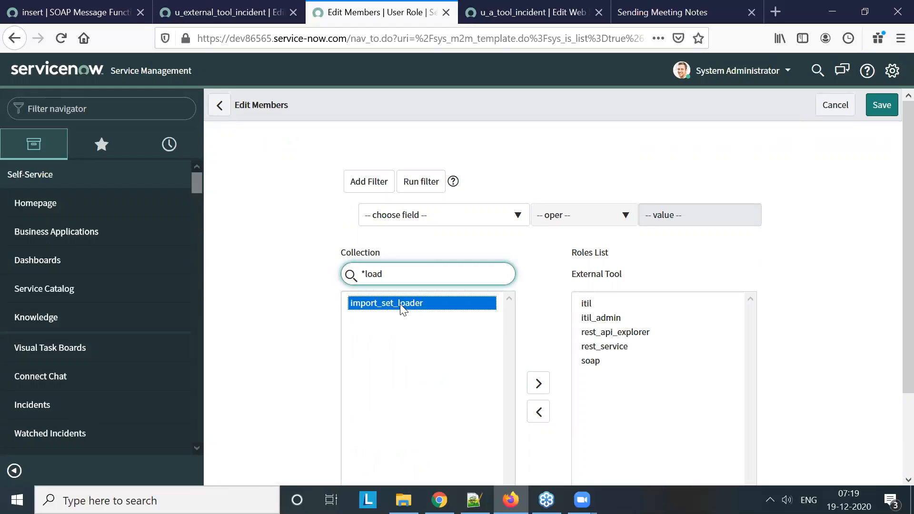
Add the import_transformer, transform_type_admin and transform_definition_admin roles to the External Tool user and save the role list
{"action": "left_click", "coordinate": [401, 274]}
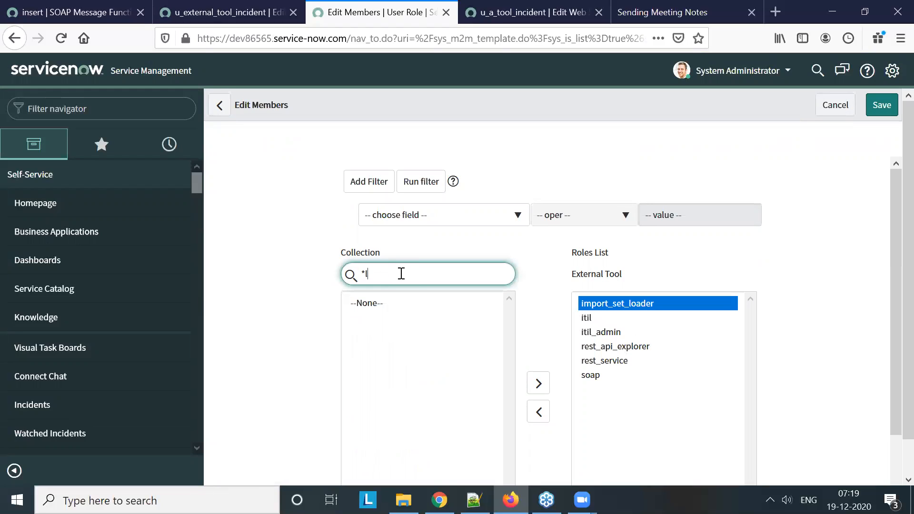
{"action": "type", "text": "transfo"}
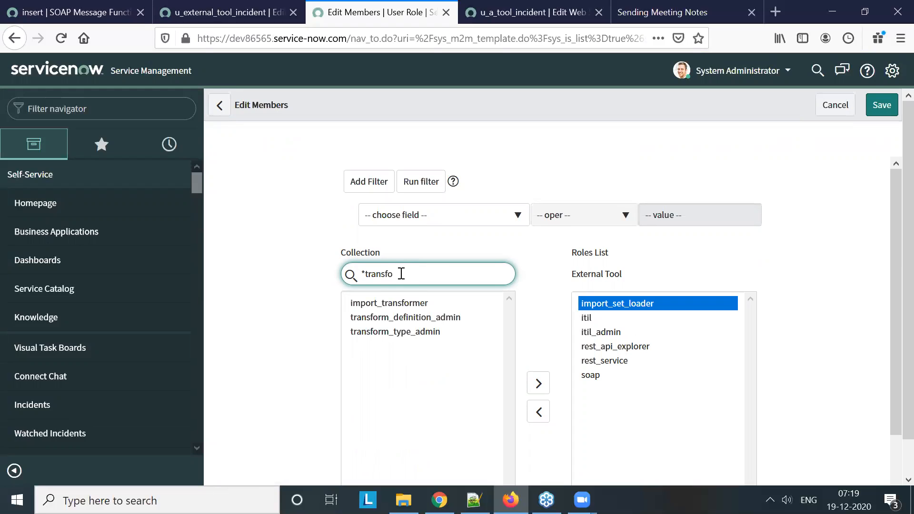
{"action": "double_click", "coordinate": [436, 303]}
{"action": "left_click", "coordinate": [438, 305]}
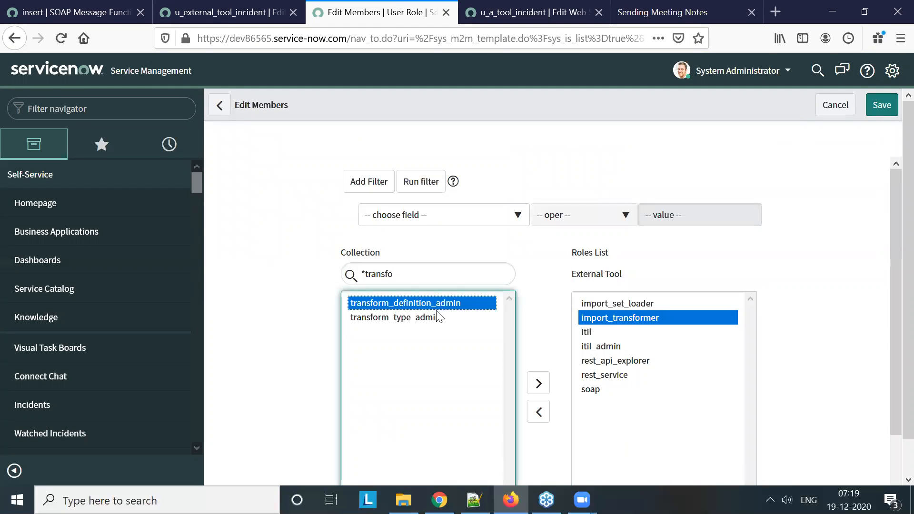
{"action": "double_click", "coordinate": [438, 317]}
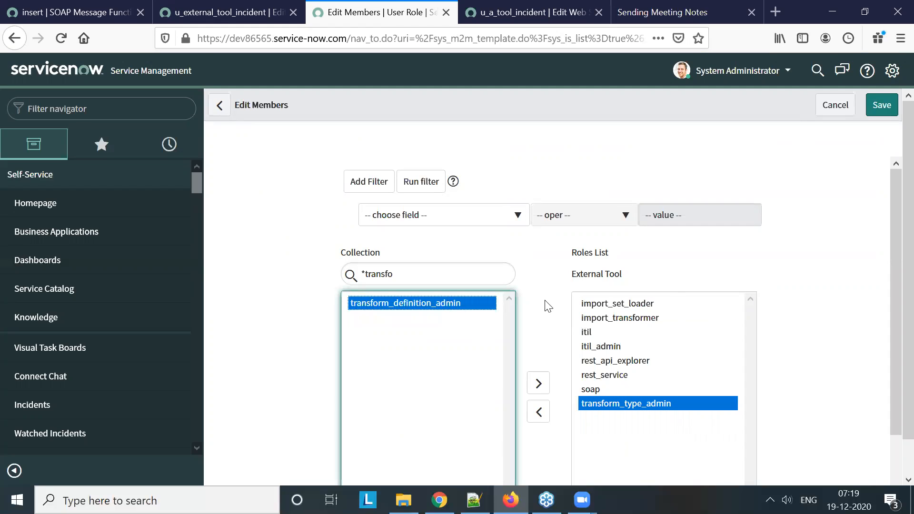
{"action": "double_click", "coordinate": [430, 306]}
{"action": "scroll", "coordinate": [620, 410], "scroll_direction": "down", "scroll_amount": 3}
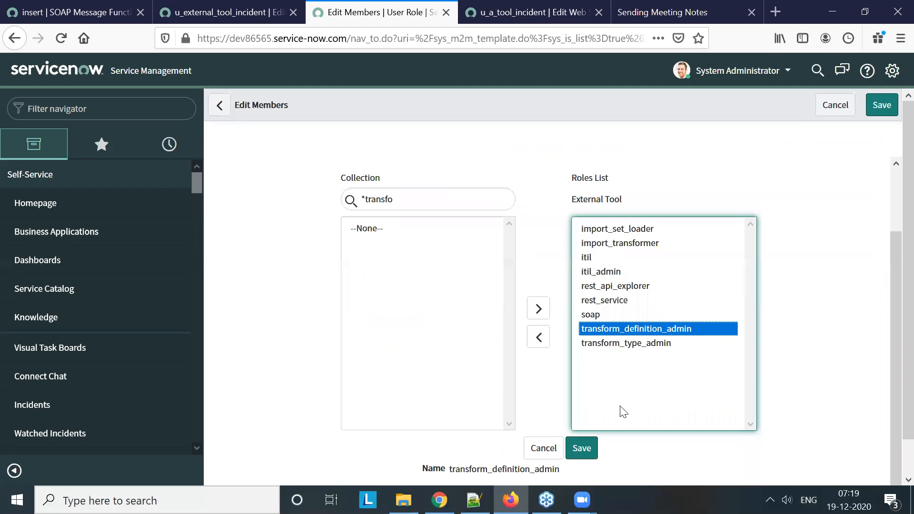
{"action": "left_click", "coordinate": [581, 448]}
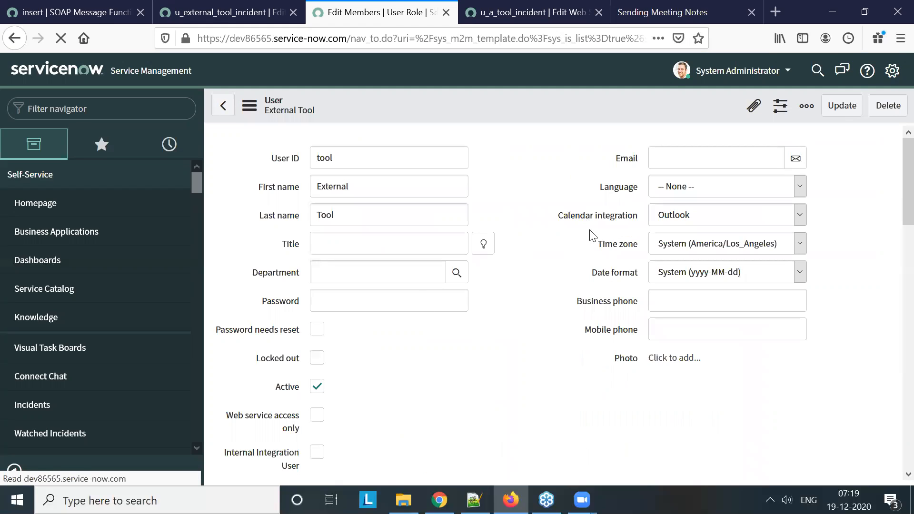
Return to the insert SOAP message function on dev100562 and reload its form
{"action": "left_click", "coordinate": [101, 14]}
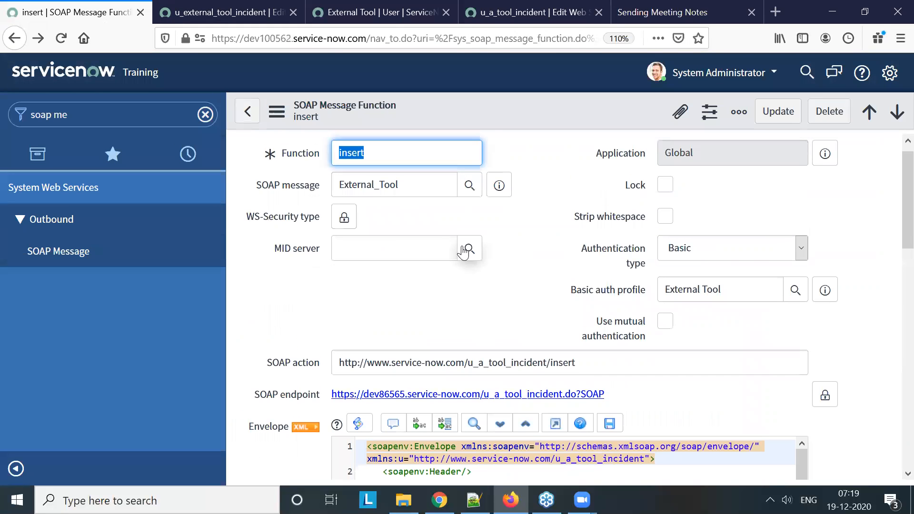
{"action": "scroll", "coordinate": [326, 314], "scroll_direction": "down", "scroll_amount": 5}
{"action": "scroll", "coordinate": [326, 324], "scroll_direction": "down", "scroll_amount": 10}
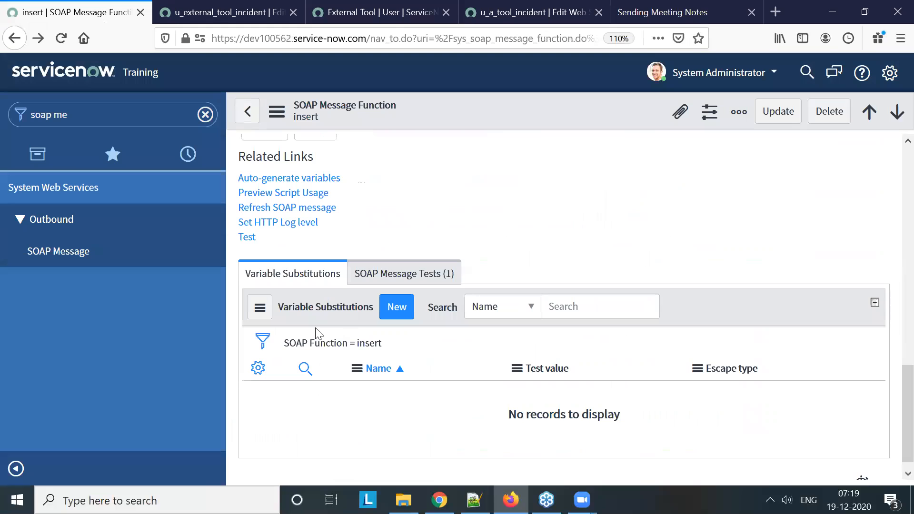
{"action": "right_click", "coordinate": [451, 111]}
{"action": "left_click", "coordinate": [506, 433]}
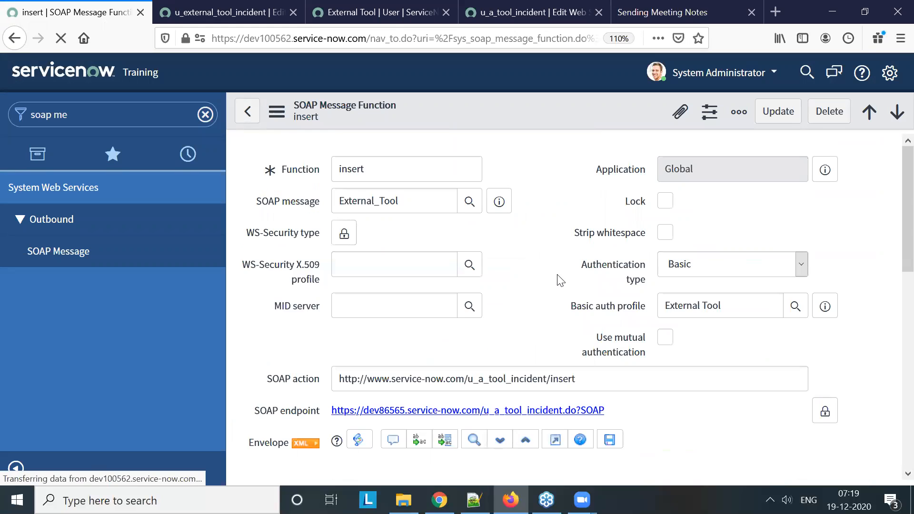
Test the insert function again and inspect the coalesce field named in the response's status message
{"action": "scroll", "coordinate": [556, 276], "scroll_direction": "down", "scroll_amount": 15}
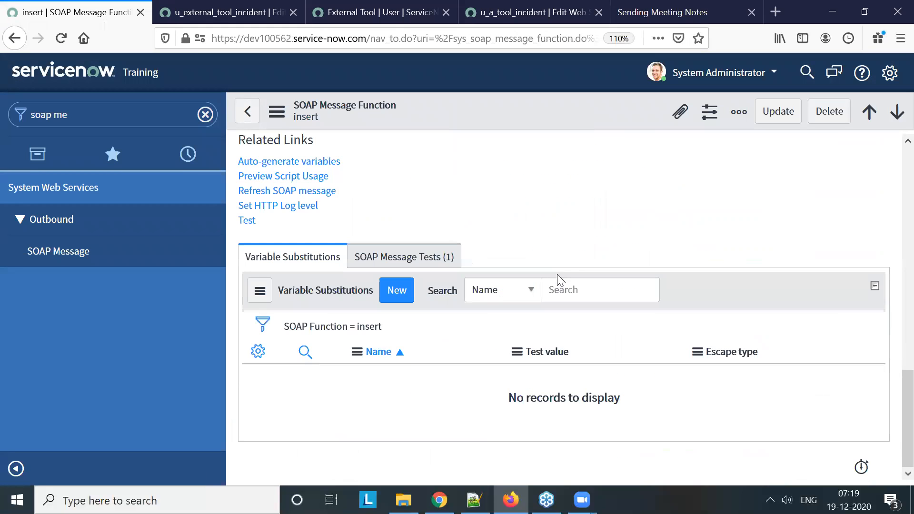
{"action": "left_click", "coordinate": [251, 221]}
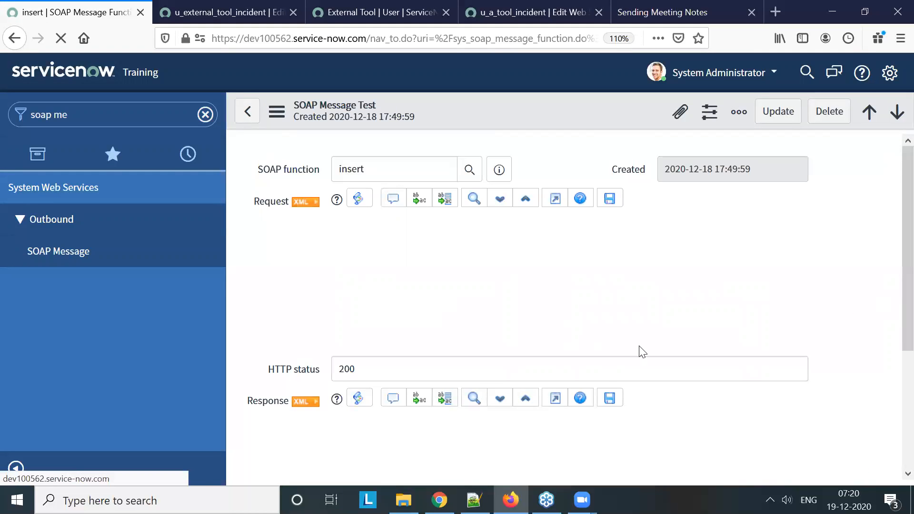
{"action": "scroll", "coordinate": [327, 347], "scroll_direction": "down", "scroll_amount": 5}
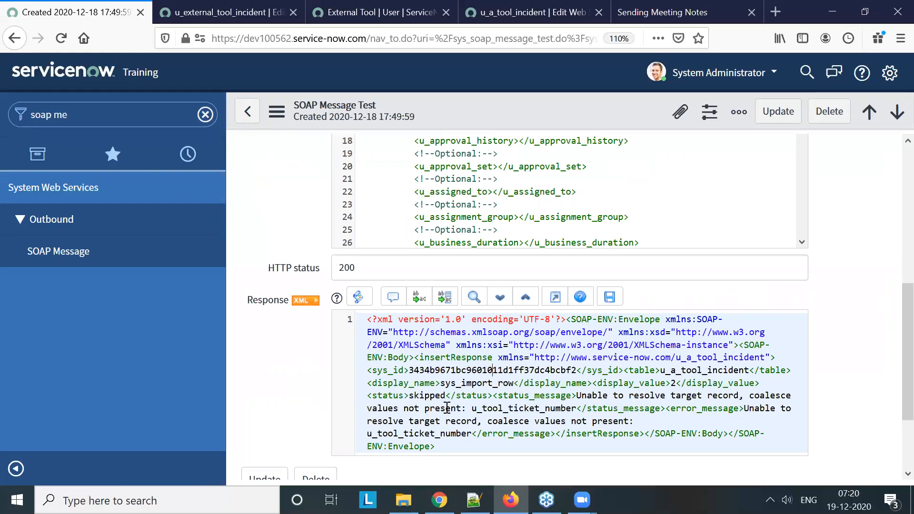
{"action": "double_click", "coordinate": [514, 408]}
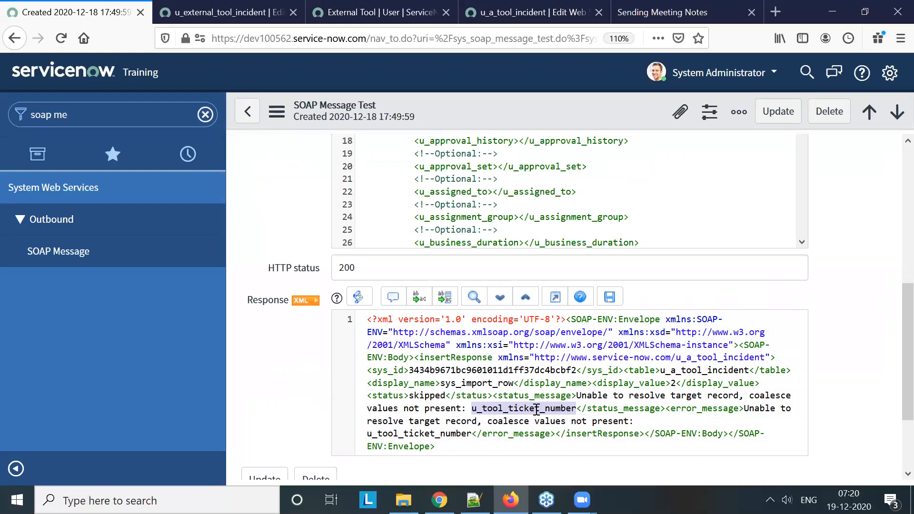
Look through the test's request XML to locate the u_tool_ticket_number element
{"action": "scroll", "coordinate": [536, 409], "scroll_direction": "up", "scroll_amount": 3}
{"action": "scroll", "coordinate": [574, 361], "scroll_direction": "up", "scroll_amount": 3}
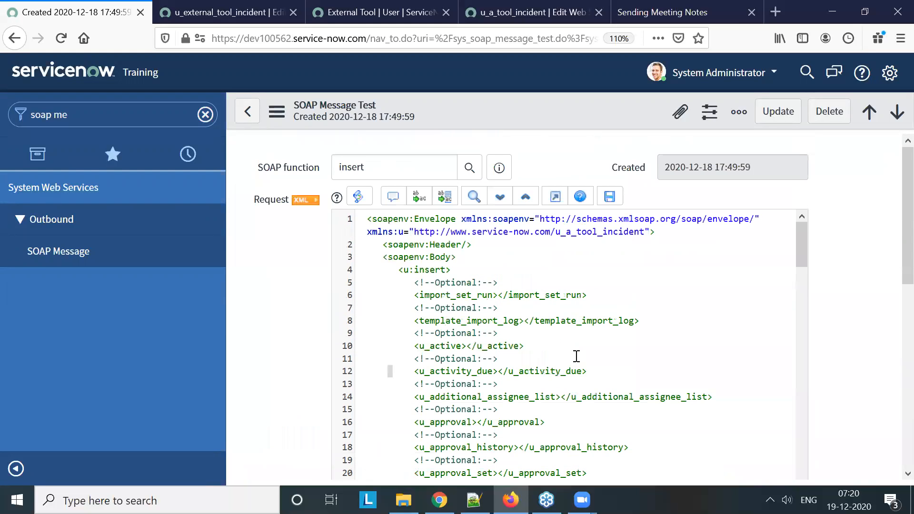
{"action": "scroll", "coordinate": [575, 356], "scroll_direction": "down", "scroll_amount": 10}
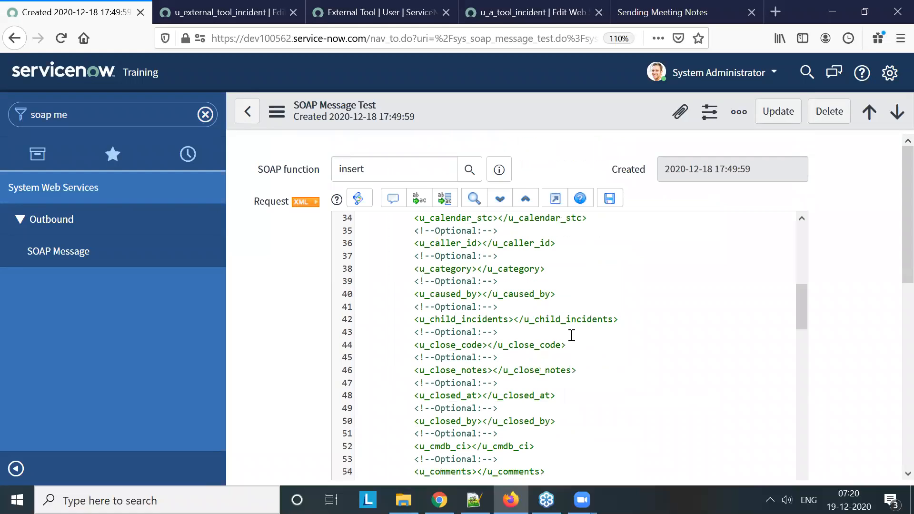
{"action": "scroll", "coordinate": [571, 335], "scroll_direction": "down", "scroll_amount": 4}
{"action": "scroll", "coordinate": [571, 331], "scroll_direction": "down", "scroll_amount": 3}
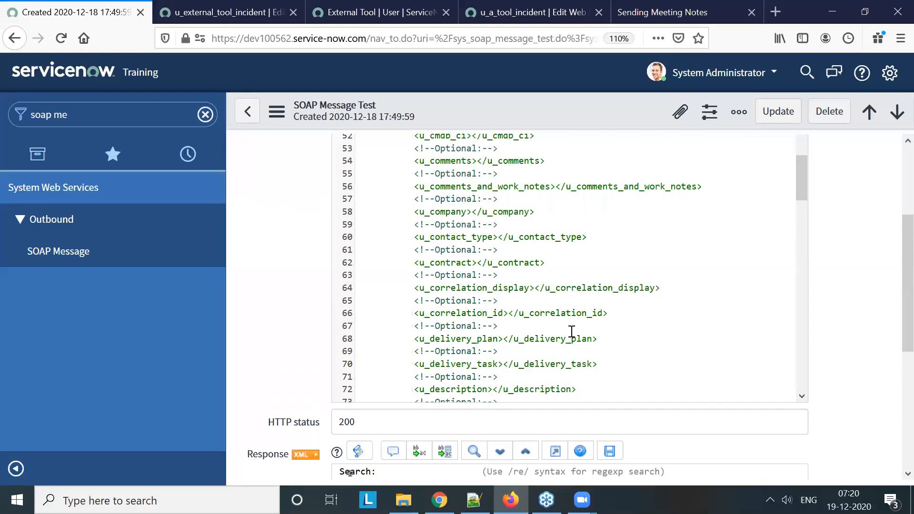
{"action": "scroll", "coordinate": [579, 257], "scroll_direction": "down", "scroll_amount": 18}
{"action": "scroll", "coordinate": [580, 258], "scroll_direction": "down", "scroll_amount": 7}
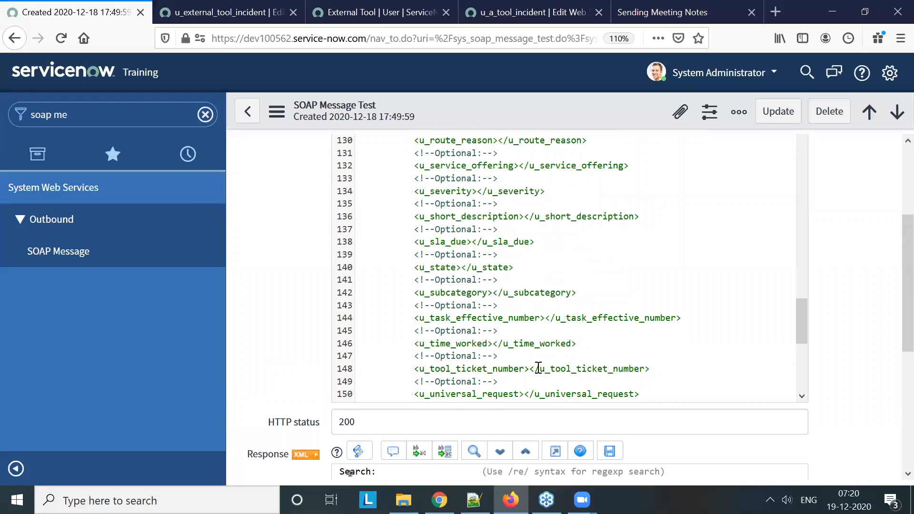
Set the u_tool_ticket_number element in the test's request XML to QQ0001 and save the record
{"action": "left_click", "coordinate": [530, 369]}
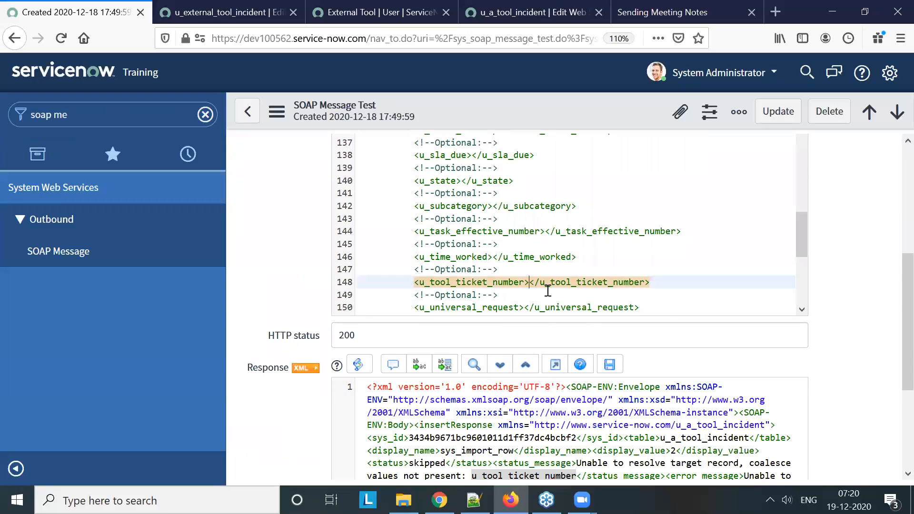
{"action": "type", "text": "QQ0001"}
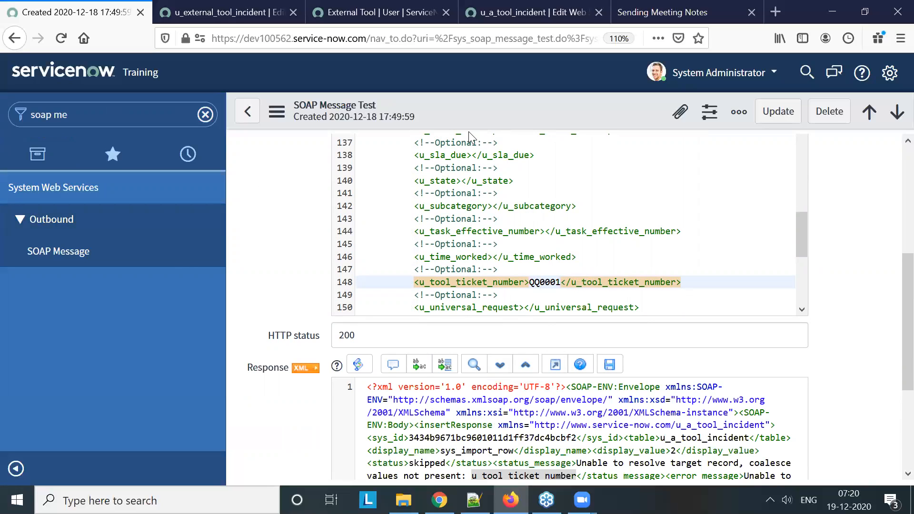
{"action": "right_click", "coordinate": [476, 112]}
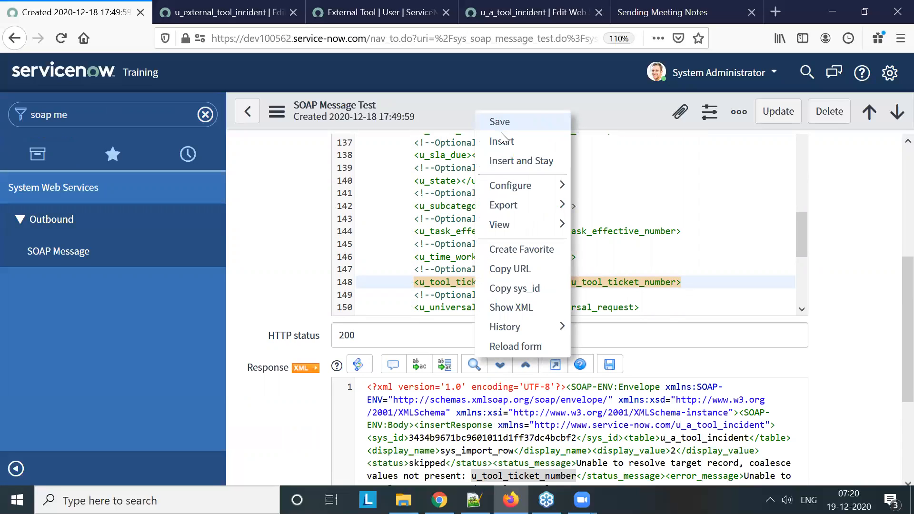
{"action": "left_click", "coordinate": [501, 132]}
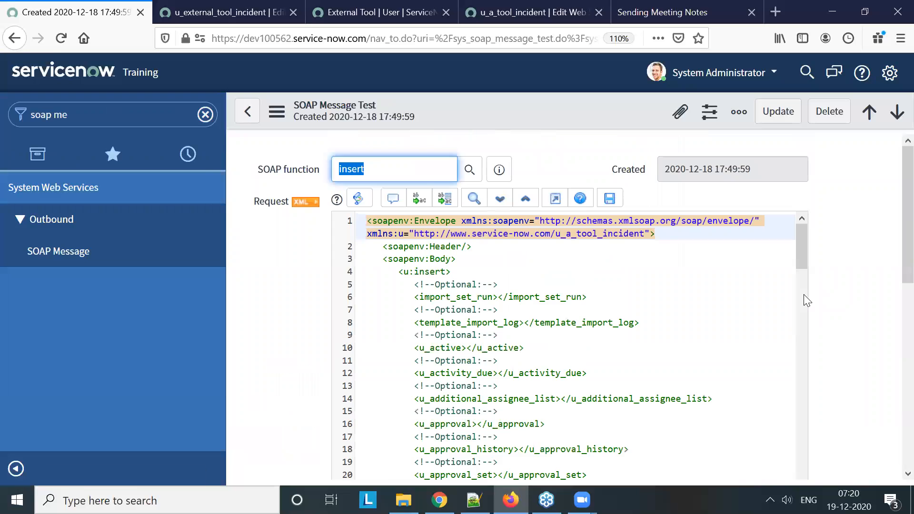
Rerun the SOAP message test and copy the incident number from the response's display_value element
{"action": "scroll", "coordinate": [840, 285], "scroll_direction": "down", "scroll_amount": 10}
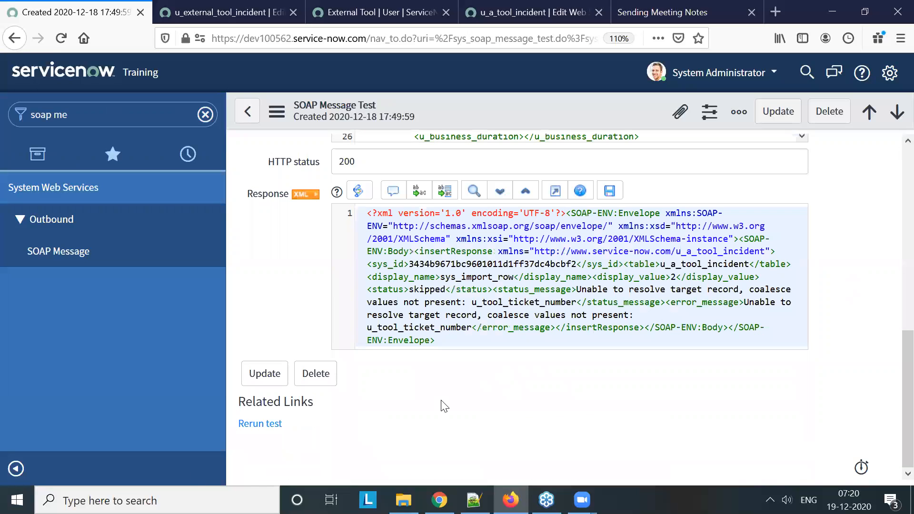
{"action": "left_click", "coordinate": [252, 424]}
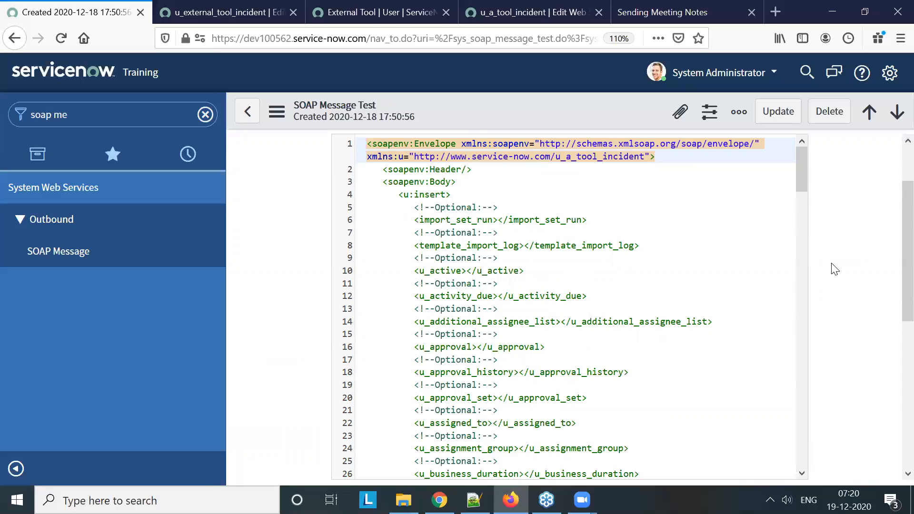
{"action": "scroll", "coordinate": [834, 269], "scroll_direction": "down", "scroll_amount": 6}
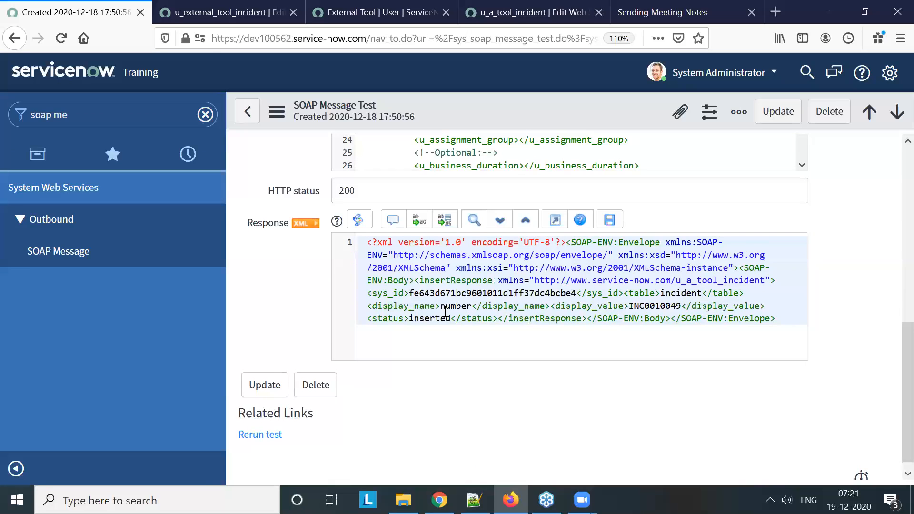
{"action": "double_click", "coordinate": [651, 306]}
{"action": "key", "text": "ctrl+c"}
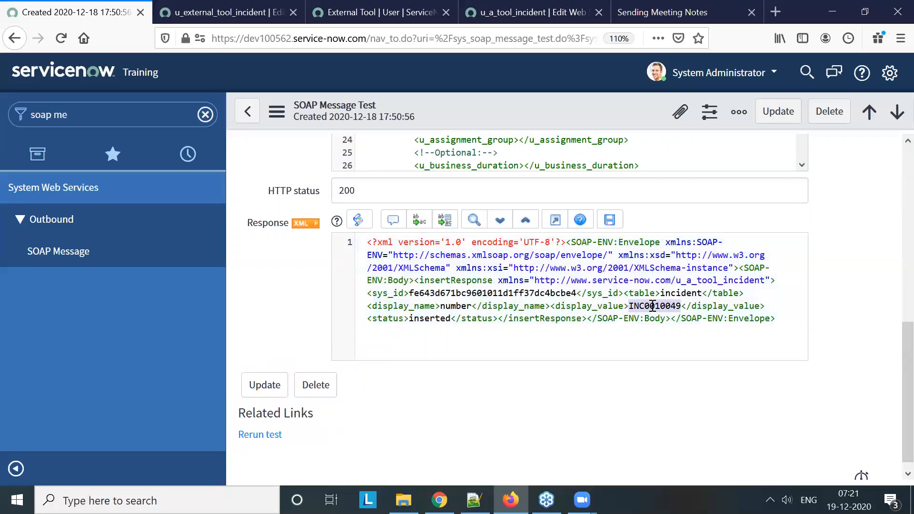
Search the dev86565 instance for the copied incident number and inspect the incident's Tool Ticket Number field
{"action": "left_click", "coordinate": [405, 13]}
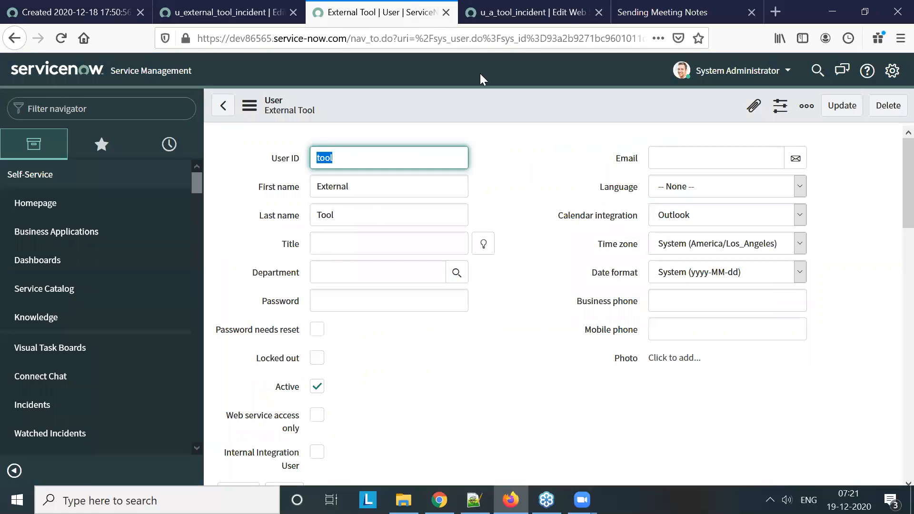
{"action": "left_click", "coordinate": [816, 71]}
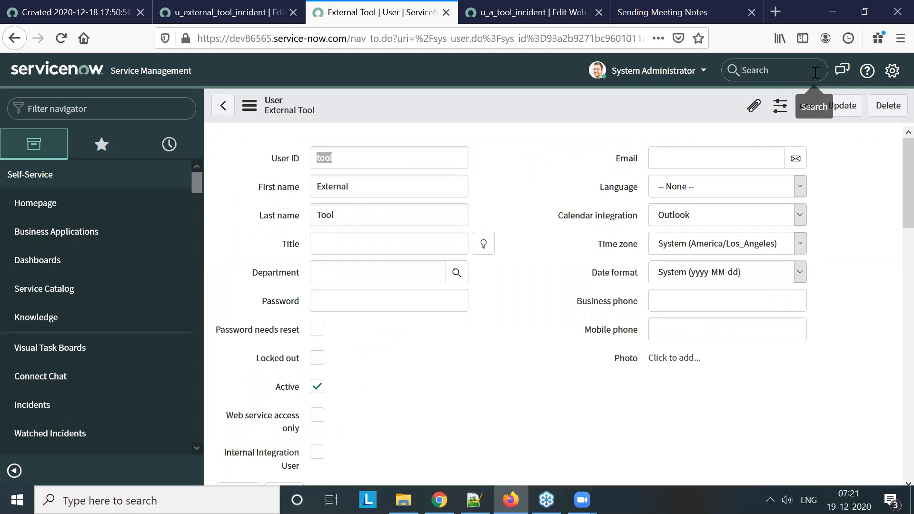
{"action": "key", "text": "ctrl+v"}
{"action": "key", "text": "Return"}
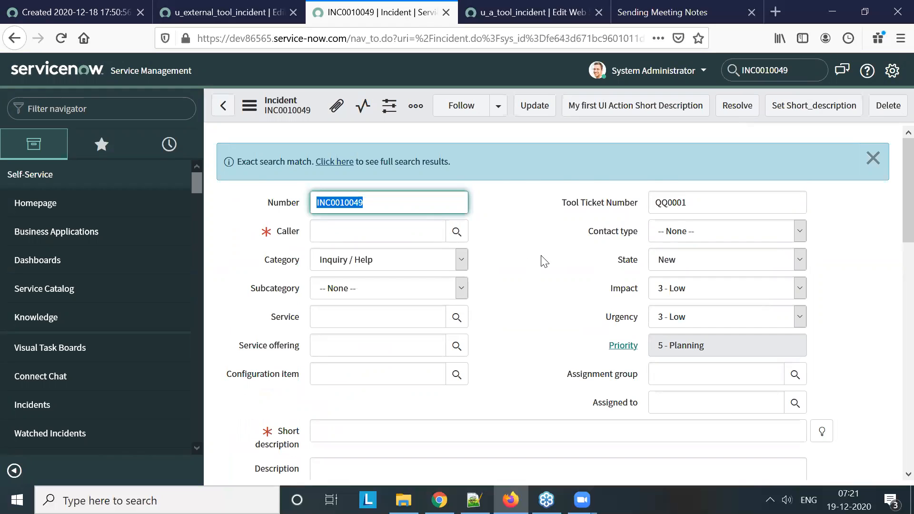
{"action": "scroll", "coordinate": [523, 247], "scroll_direction": "down", "scroll_amount": 1}
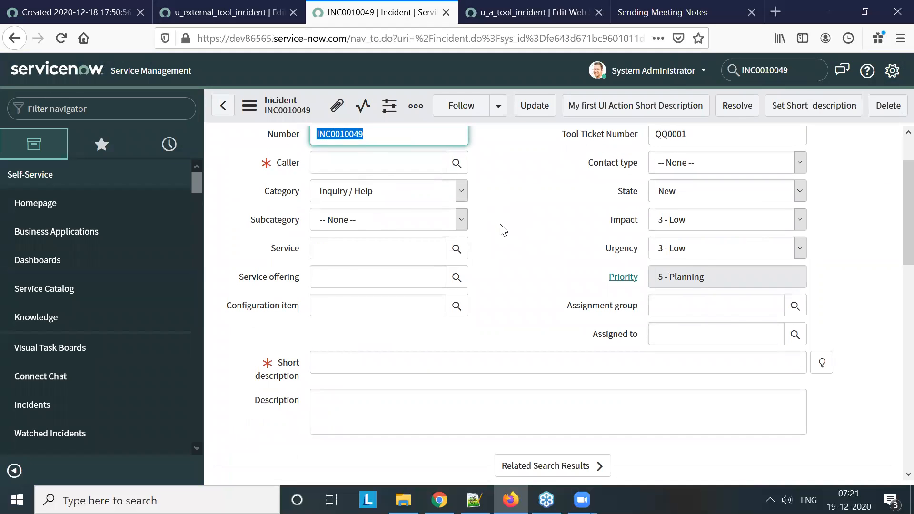
{"action": "scroll", "coordinate": [502, 229], "scroll_direction": "up", "scroll_amount": 1}
{"action": "left_click", "coordinate": [713, 200]}
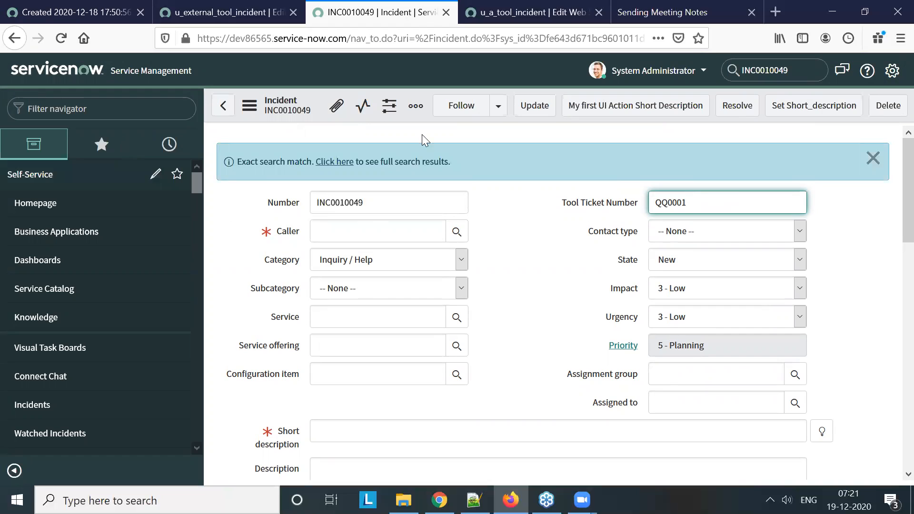
Copy the WSDL address of the u_external_tool_incident web service and return to the incident on dev86565
{"action": "left_click", "coordinate": [183, 13]}
{"action": "left_click_drag", "start_coordinate": [351, 308], "coordinate": [332, 241]}
{"action": "key", "text": "ctrl+c"}
{"action": "left_click", "coordinate": [376, 13]}
{"action": "type", "text": "soap me"}
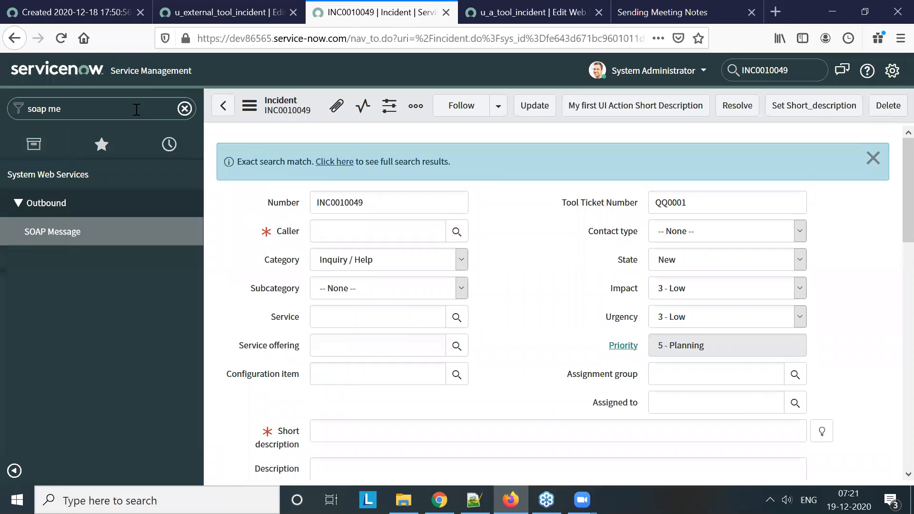
{"action": "left_click", "coordinate": [67, 238]}
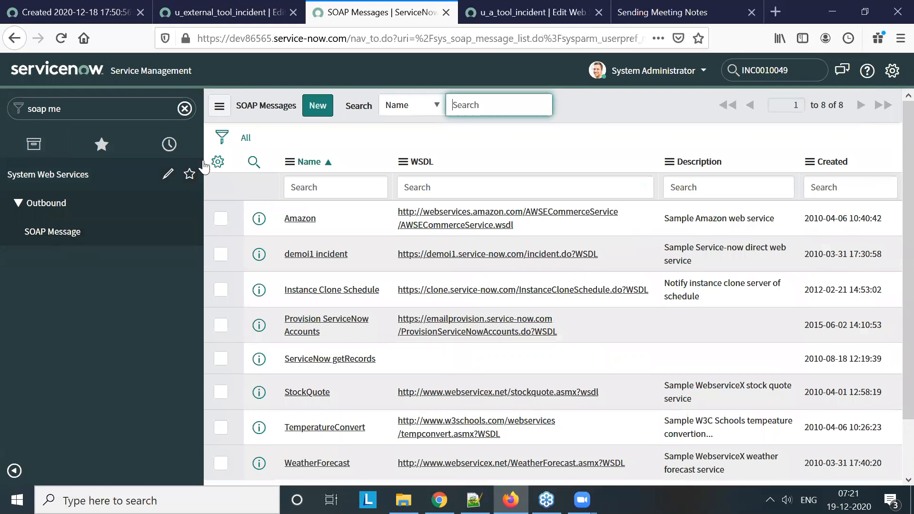
{"action": "left_click", "coordinate": [328, 112]}
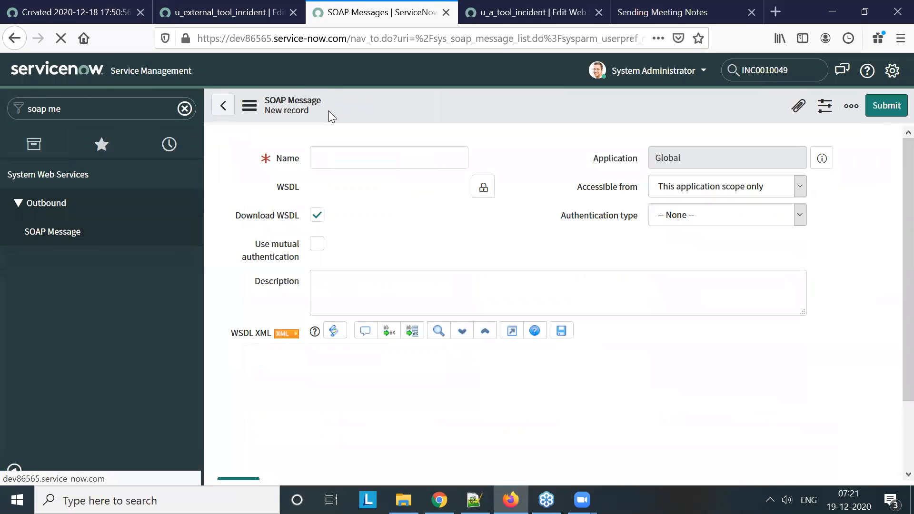
{"action": "left_click", "coordinate": [335, 157]}
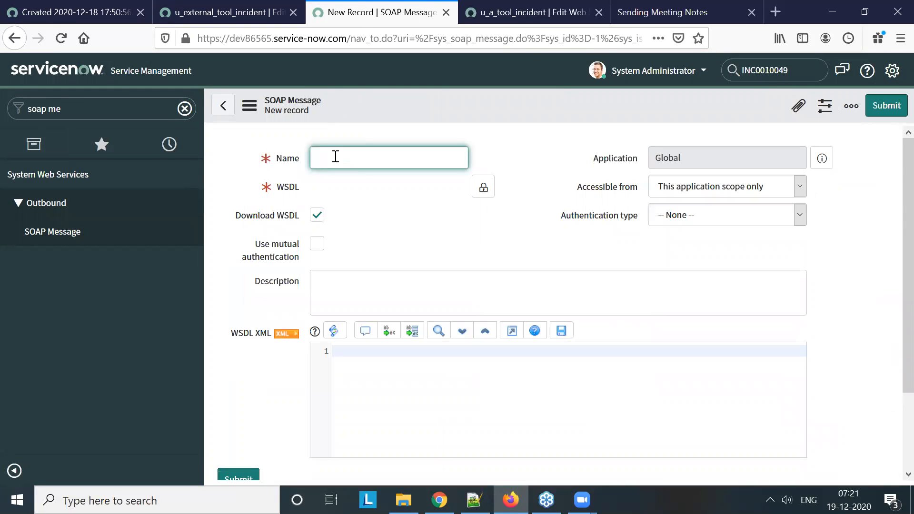
{"action": "type", "text": "A to"}
{"action": "key", "text": "BackSpace"}
{"action": "key", "text": "BackSpace"}
{"action": "key", "text": "BackSpace"}
{"action": "left_click", "coordinate": [413, 192]}
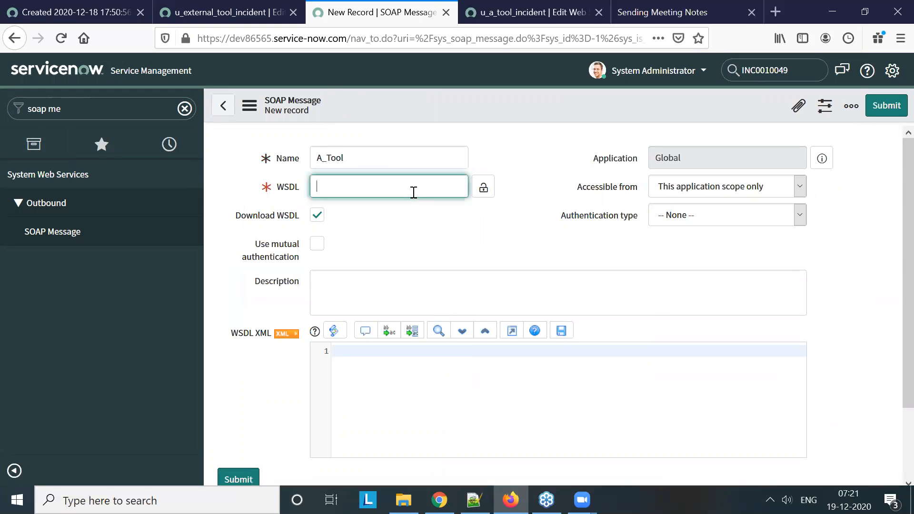
{"action": "key", "text": "ctrl+v"}
{"action": "left_click", "coordinate": [483, 187]}
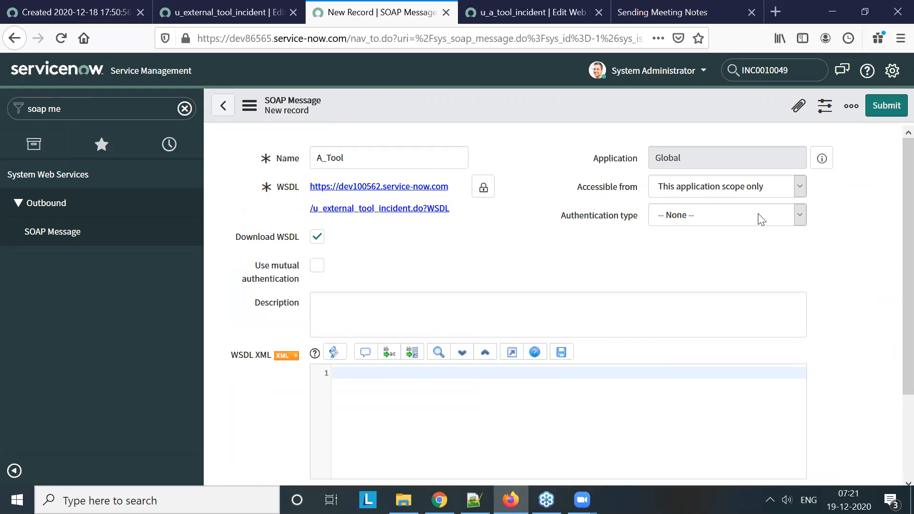
Set the A_Tool SOAP message's authentication type to Basic and save the record
{"action": "left_click", "coordinate": [745, 218]}
{"action": "left_click", "coordinate": [731, 252]}
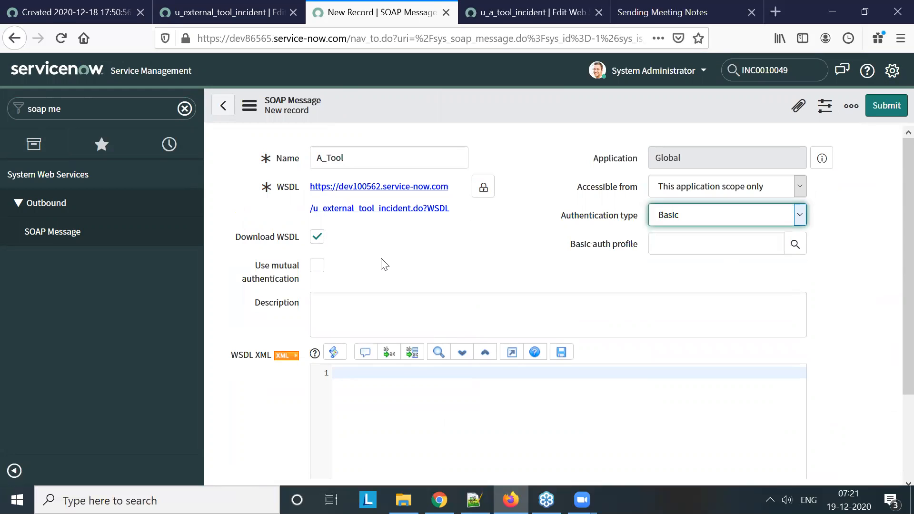
{"action": "right_click", "coordinate": [433, 95]}
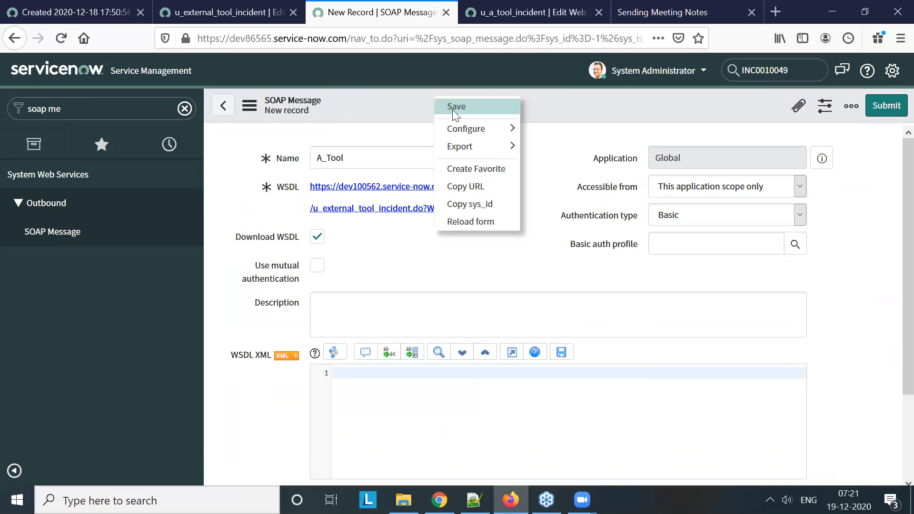
{"action": "left_click", "coordinate": [452, 108]}
{"action": "left_click", "coordinate": [381, 158]}
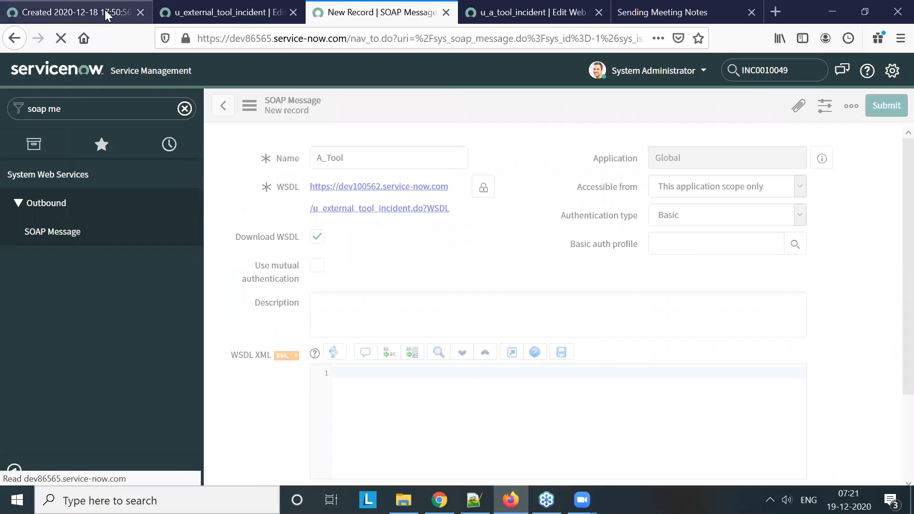
On dev100562, open the sys_user list and go to the assigned roles of the user with ID test
{"action": "left_click", "coordinate": [104, 10]}
{"action": "left_click", "coordinate": [92, 112]}
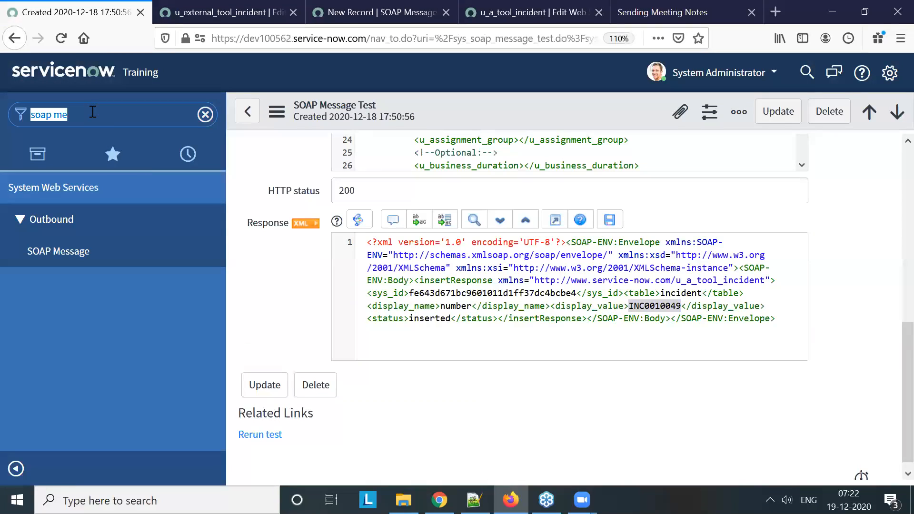
{"action": "type", "text": "sys_u"}
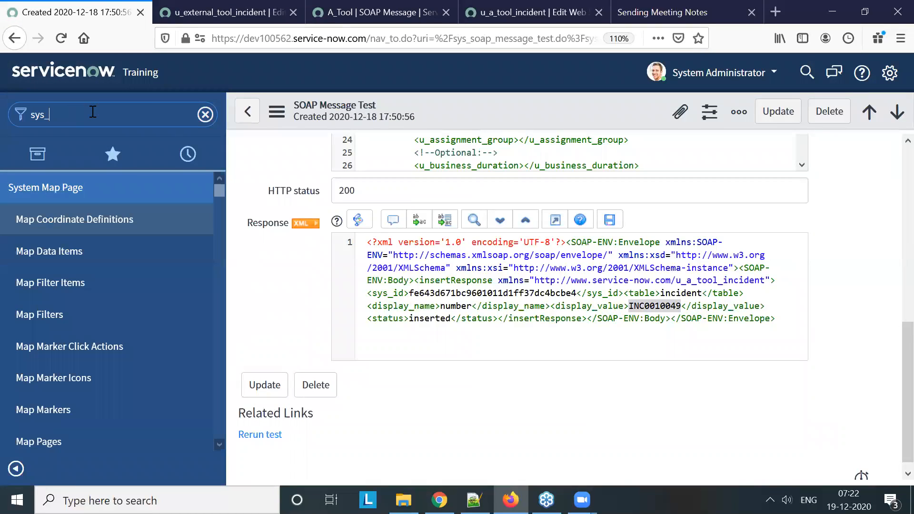
{"action": "type", "text": "ser.LIST"}
{"action": "key", "text": "Return"}
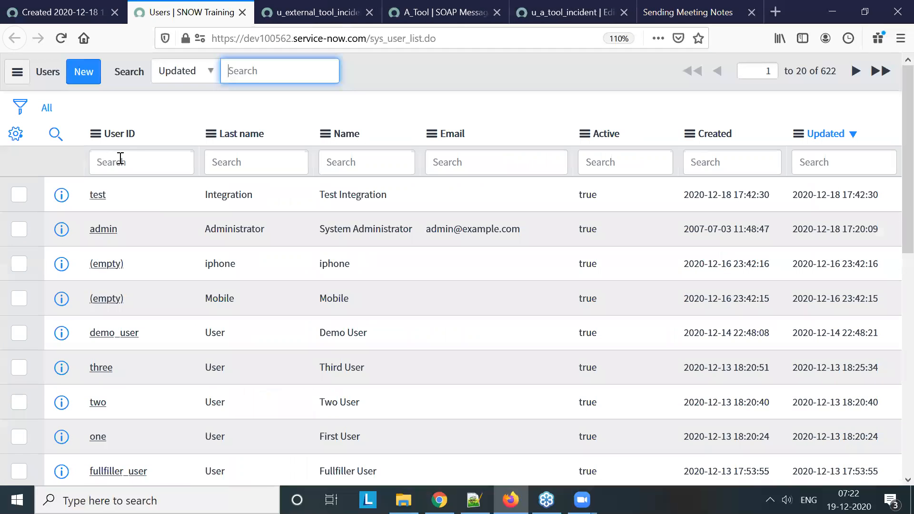
{"action": "left_click", "coordinate": [101, 196]}
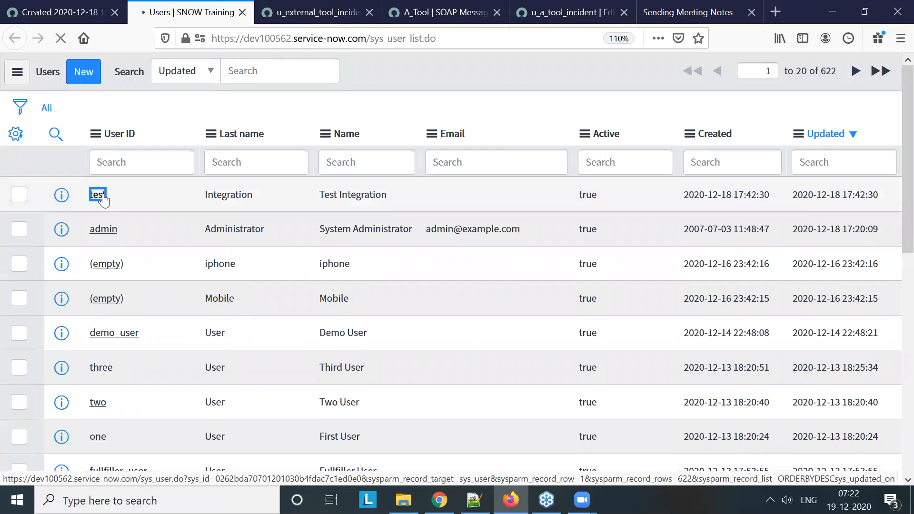
{"action": "scroll", "coordinate": [413, 303], "scroll_direction": "down", "scroll_amount": 5}
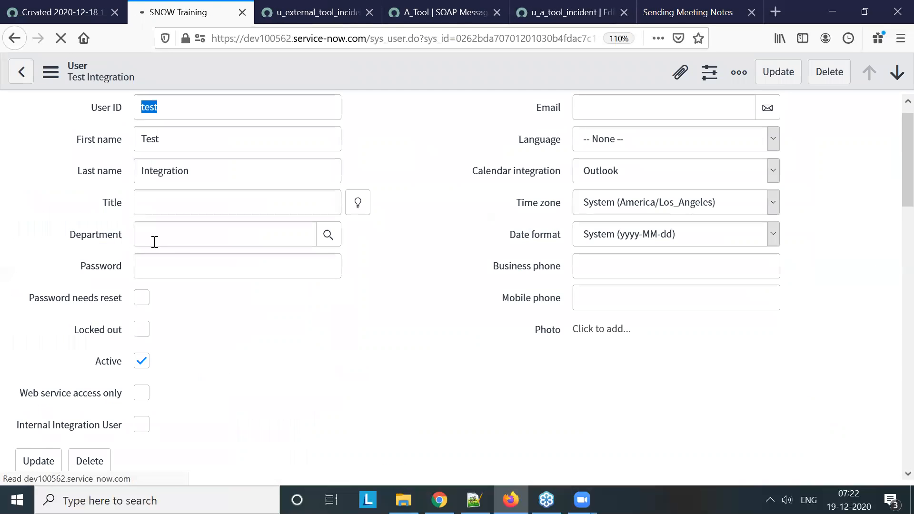
{"action": "scroll", "coordinate": [150, 260], "scroll_direction": "down", "scroll_amount": 6}
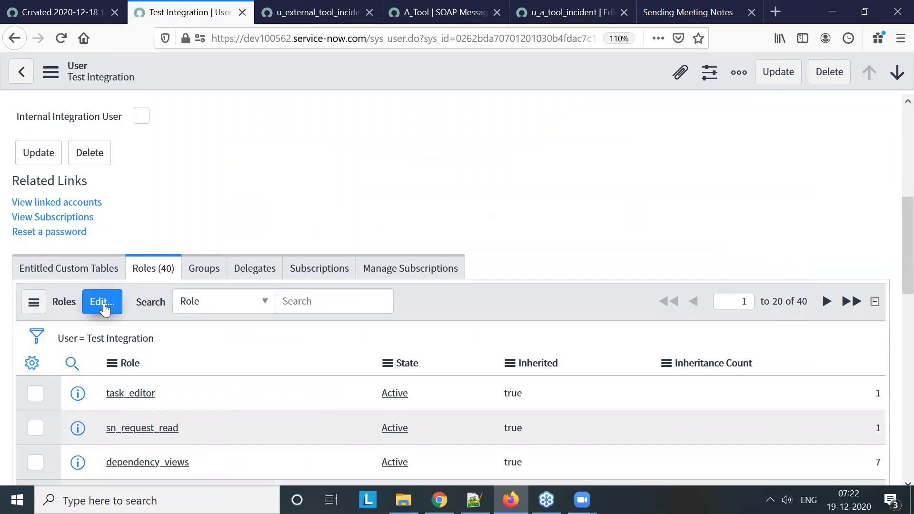
Edit the test user's roles and add transform_definition_admin and transform_type_admin to the roles list
{"action": "left_click", "coordinate": [103, 305]}
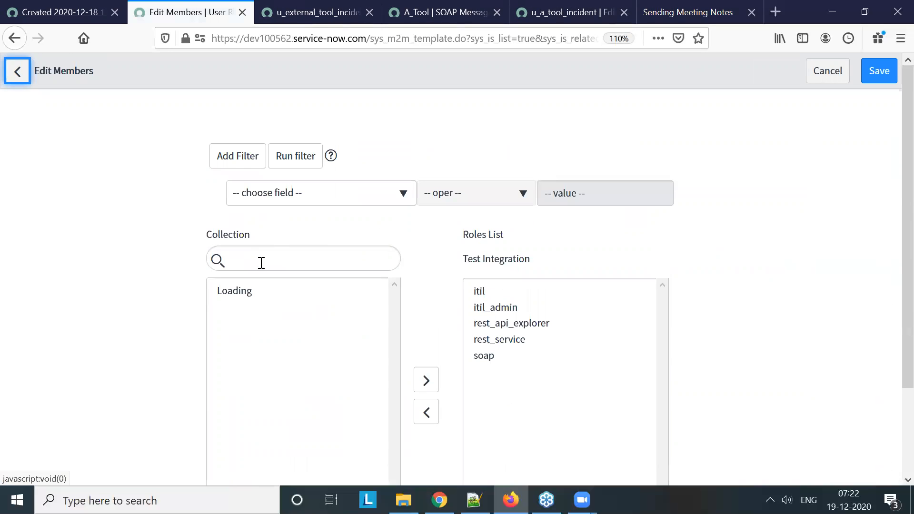
{"action": "left_click", "coordinate": [261, 262]}
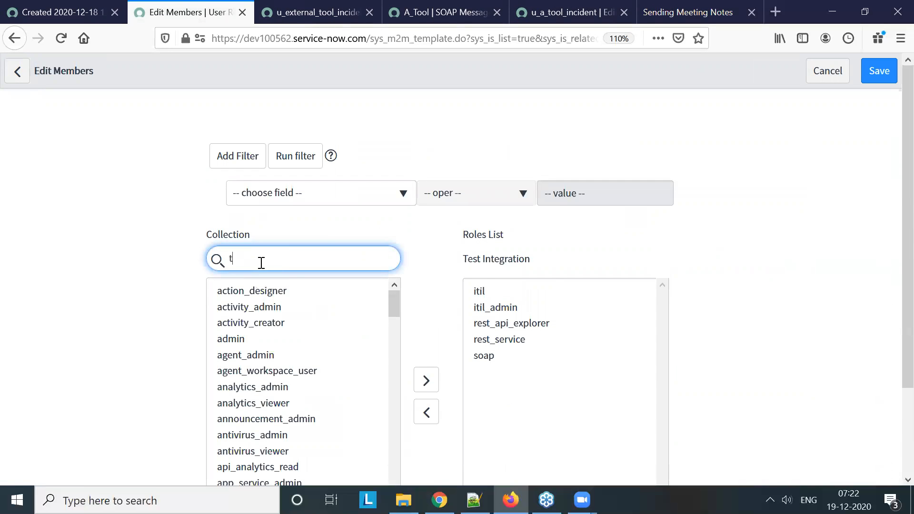
{"action": "type", "text": "trans"}
{"action": "left_click", "coordinate": [281, 290]}
{"action": "double_click", "coordinate": [280, 290]}
{"action": "double_click", "coordinate": [282, 291]}
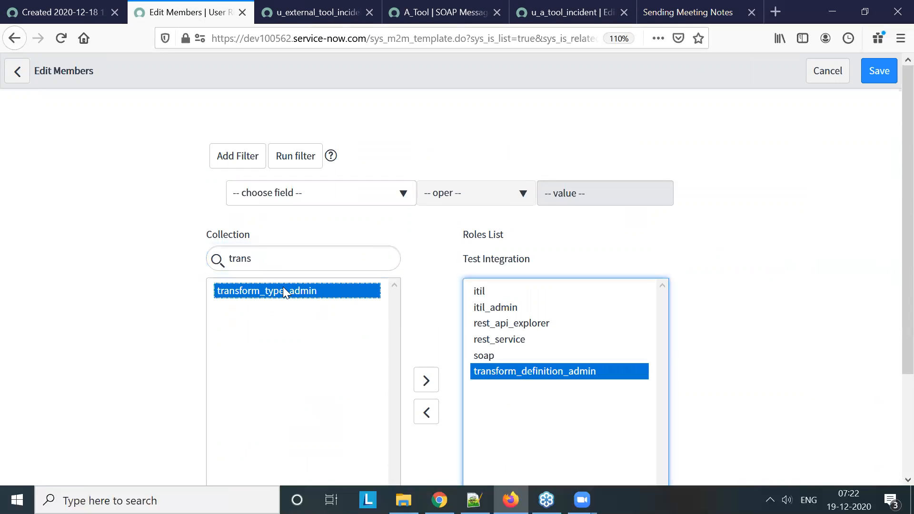
Find the import_set_loader role and add it to the test user's roles list
{"action": "left_click", "coordinate": [271, 262]}
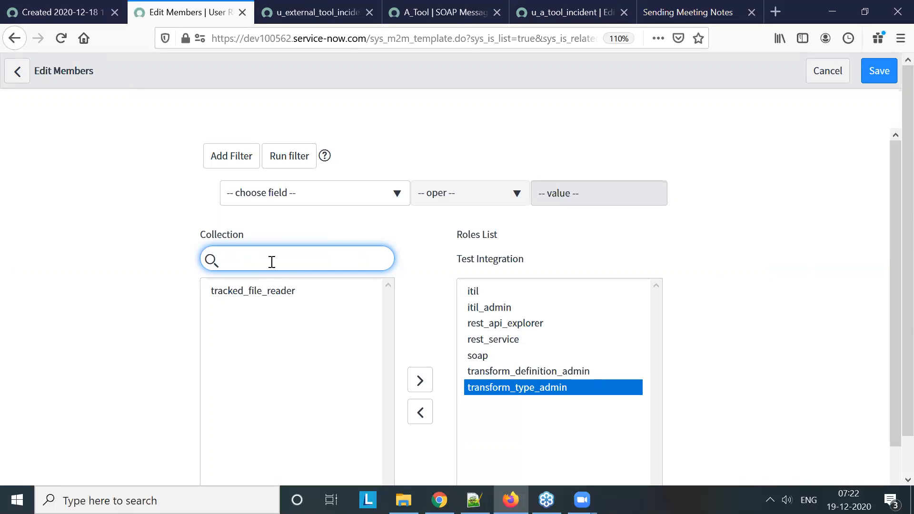
{"action": "type", "text": "*Load"}
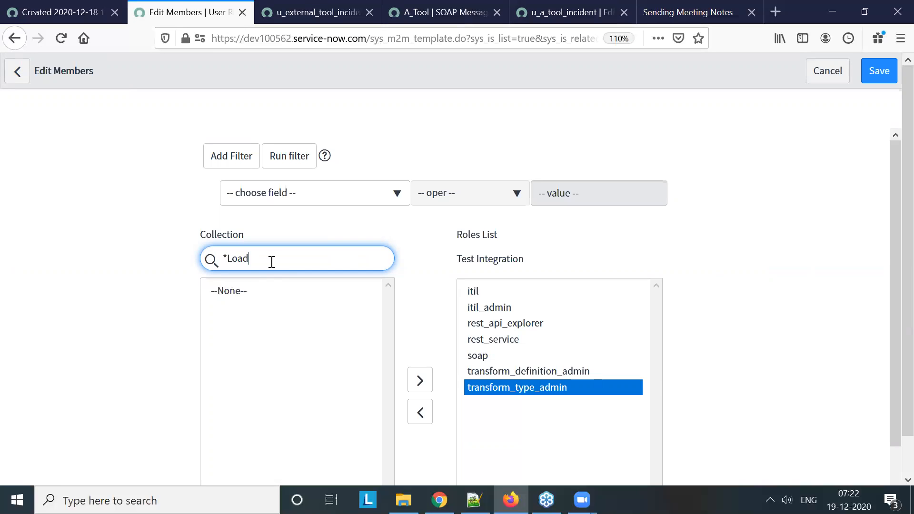
{"action": "double_click", "coordinate": [266, 291]}
Add the import_transformer role to the test user's roles list and save the role changes
{"action": "left_click", "coordinate": [267, 261]}
{"action": "key", "text": "BackSpace"}
{"action": "key", "text": "BackSpace"}
{"action": "key", "text": "BackSpace"}
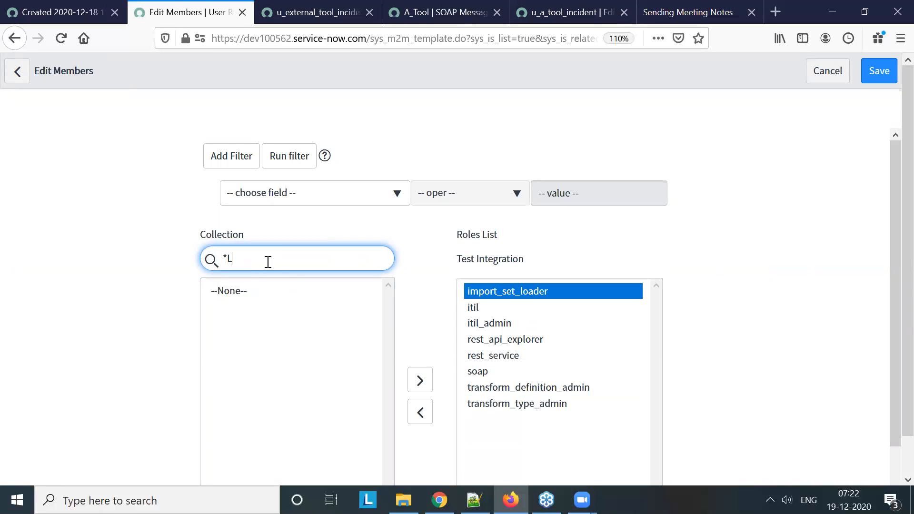
{"action": "key", "text": "BackSpace"}
{"action": "type", "text": "tran"}
{"action": "double_click", "coordinate": [278, 291]}
{"action": "scroll", "coordinate": [720, 321], "scroll_direction": "down", "scroll_amount": 2}
{"action": "left_click", "coordinate": [467, 457]}
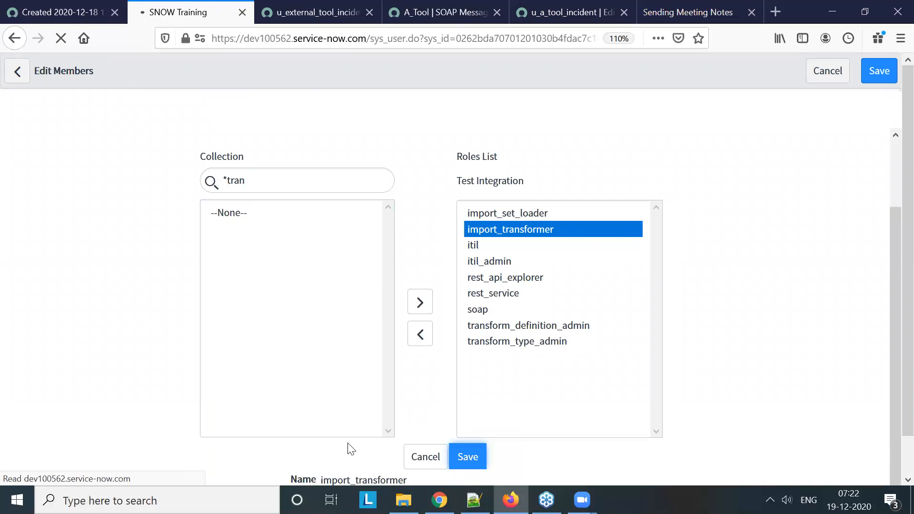
On dev86565, start a new basic auth configuration named A tool for the A_Tool SOAP message's auth profile
{"action": "left_click", "coordinate": [450, 8]}
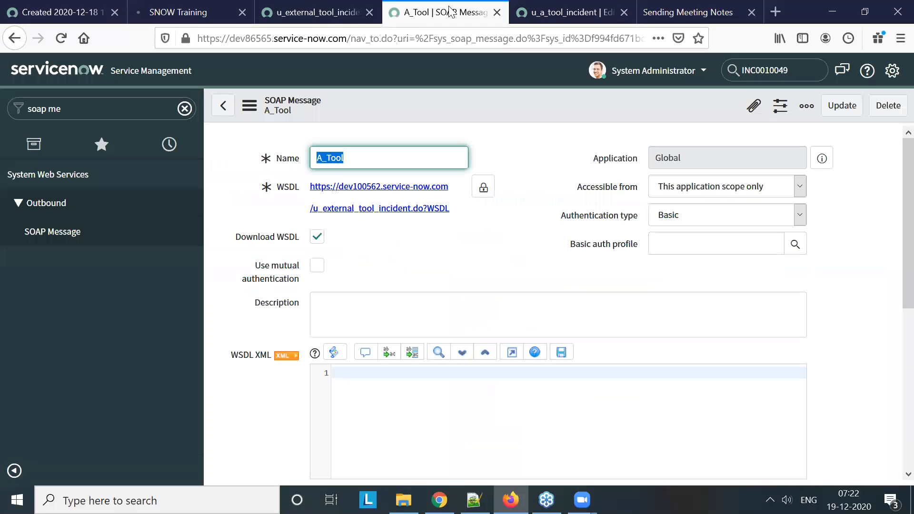
{"action": "left_click", "coordinate": [679, 243]}
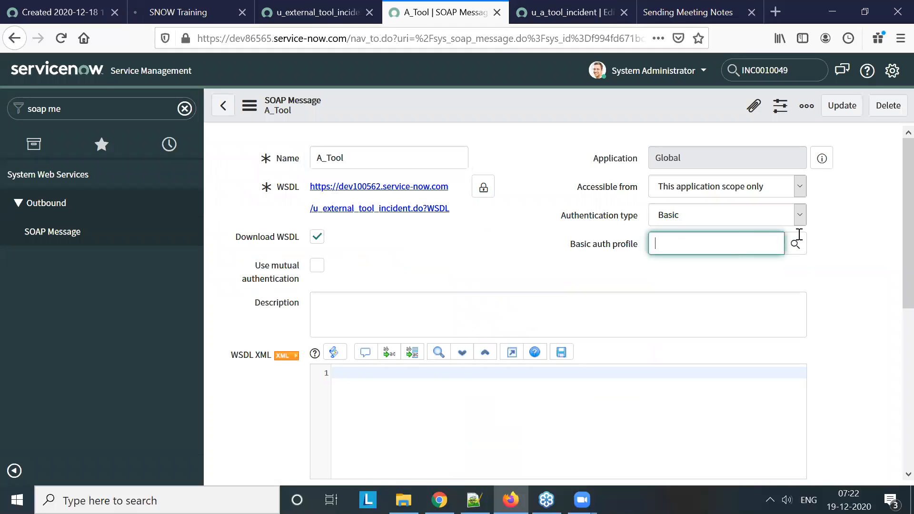
{"action": "left_click", "coordinate": [794, 245]}
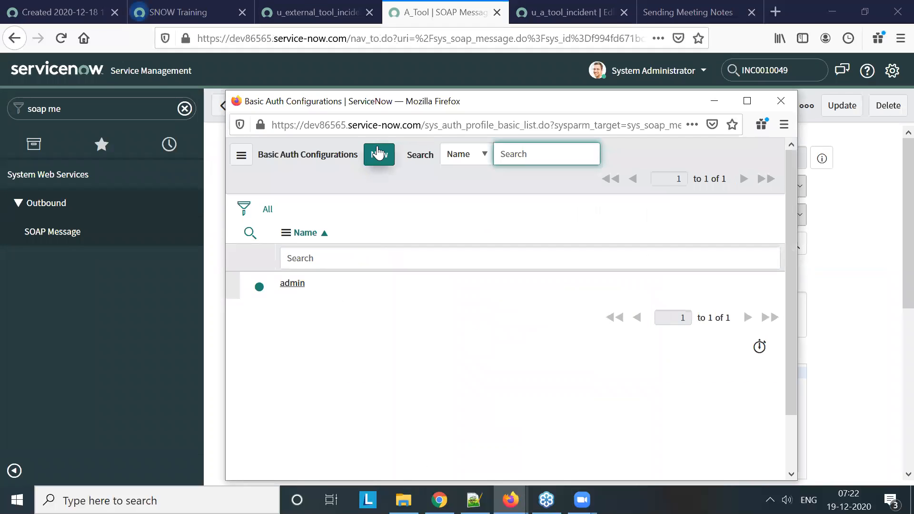
{"action": "left_click", "coordinate": [378, 153]}
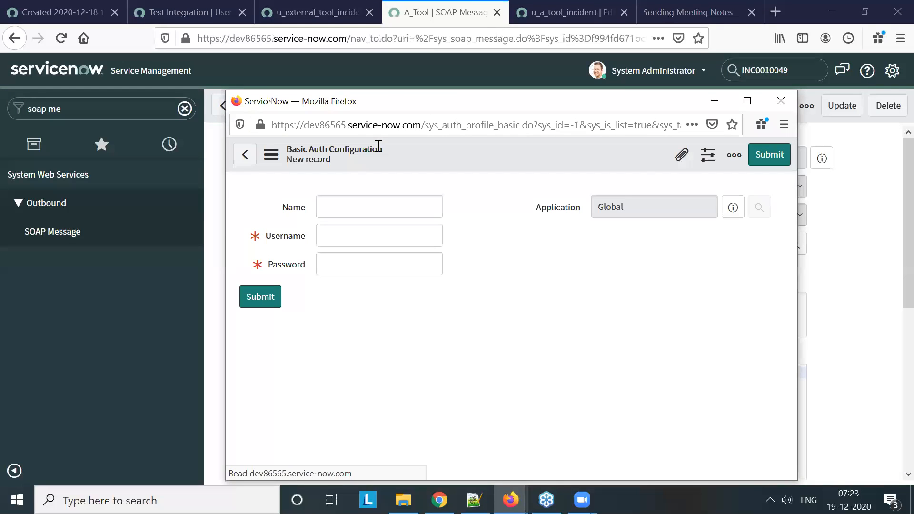
{"action": "type", "text": "A tol"}
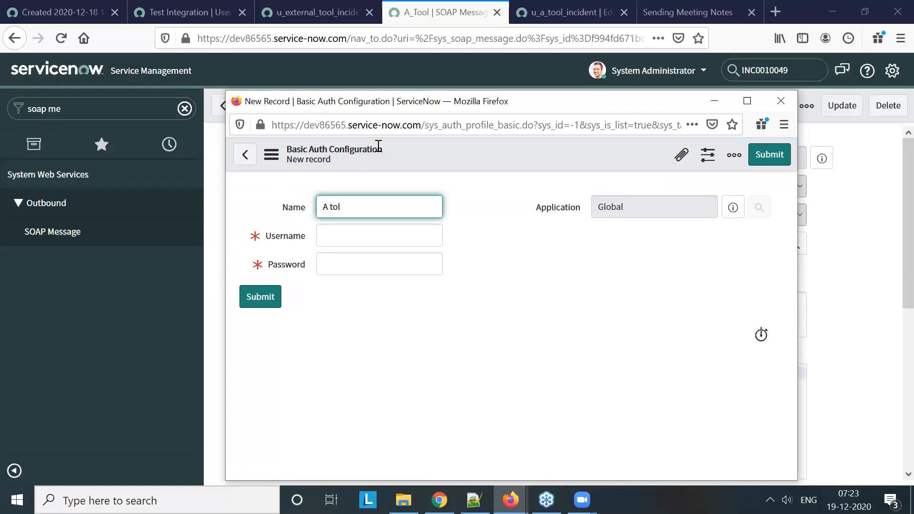
{"action": "key", "text": "BackSpace"}
{"action": "type", "text": "o"}
Enter the username test and the account password in the basic auth configuration and submit it
{"action": "left_click", "coordinate": [381, 233]}
{"action": "type", "text": "test"}
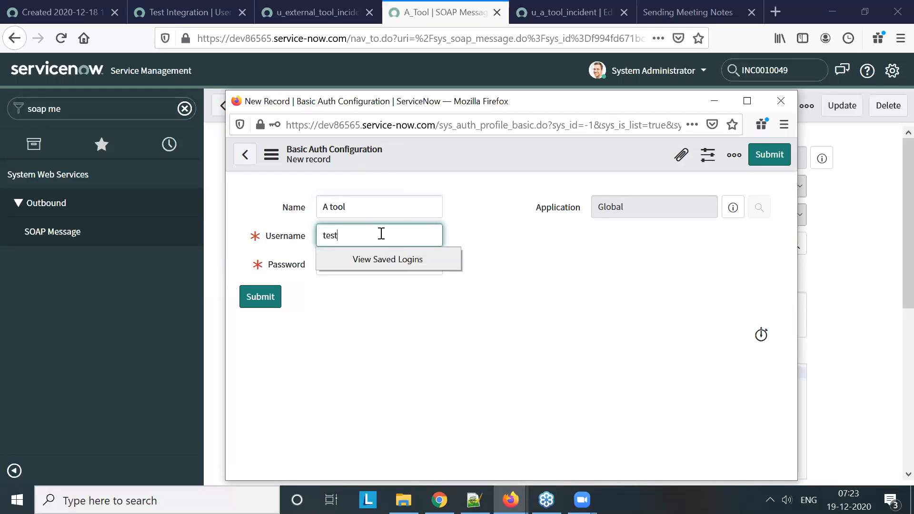
{"action": "left_click", "coordinate": [390, 309]}
{"action": "left_click", "coordinate": [376, 272]}
{"action": "type", "text": "••••"}
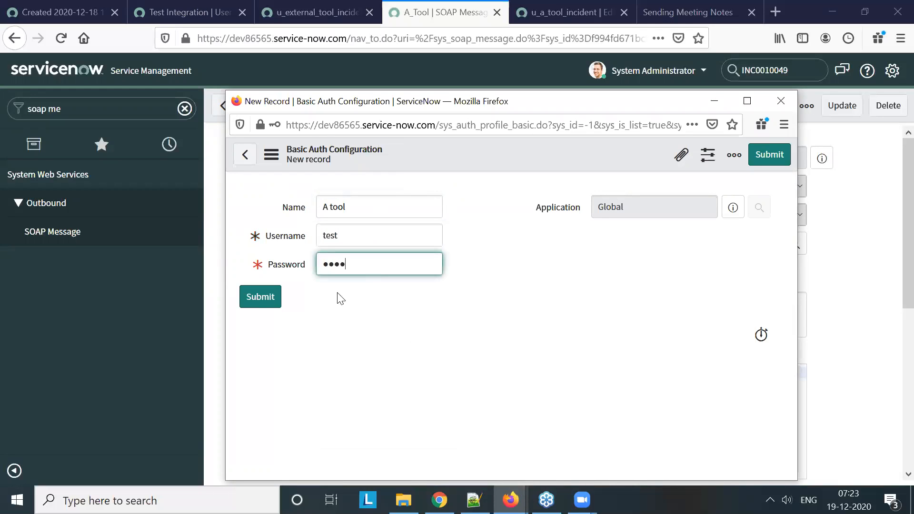
{"action": "left_click", "coordinate": [261, 303]}
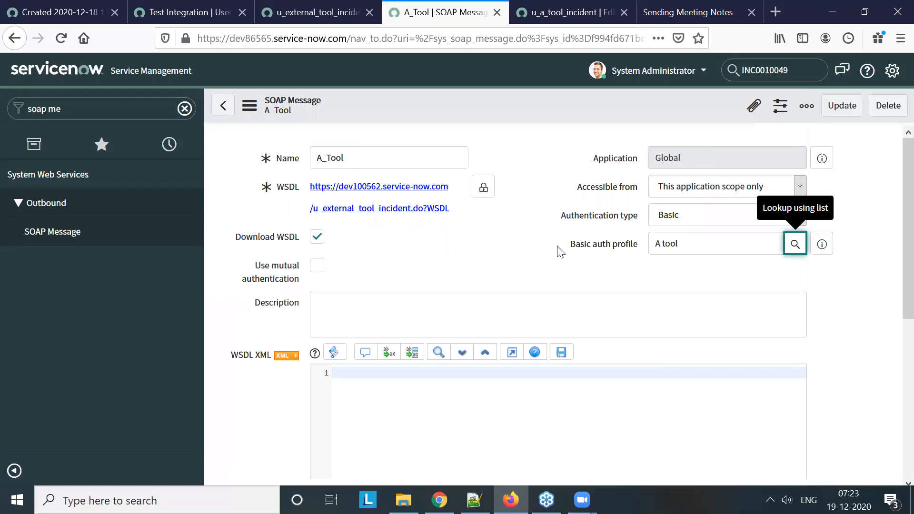
Generate the sample SOAP messages for A_Tool and save the record
{"action": "scroll", "coordinate": [560, 251], "scroll_direction": "down", "scroll_amount": 6}
{"action": "left_click", "coordinate": [273, 274]}
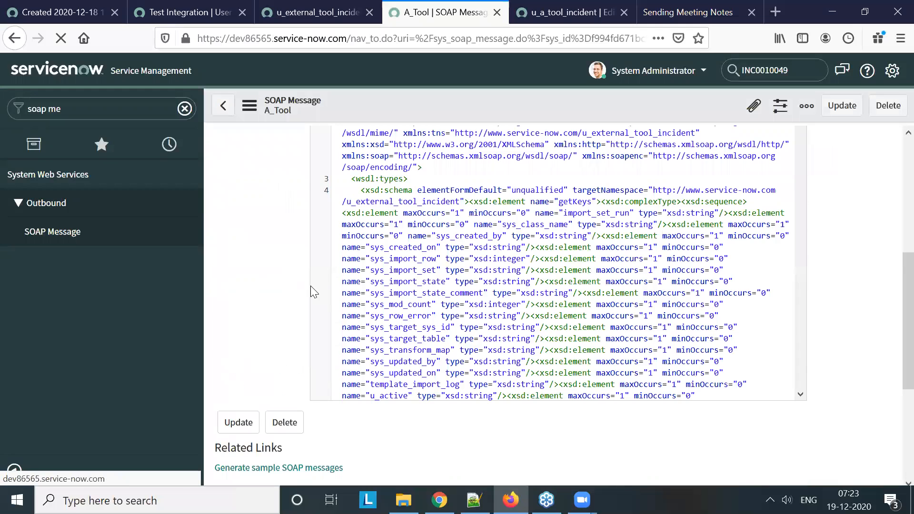
{"action": "right_click", "coordinate": [455, 102]}
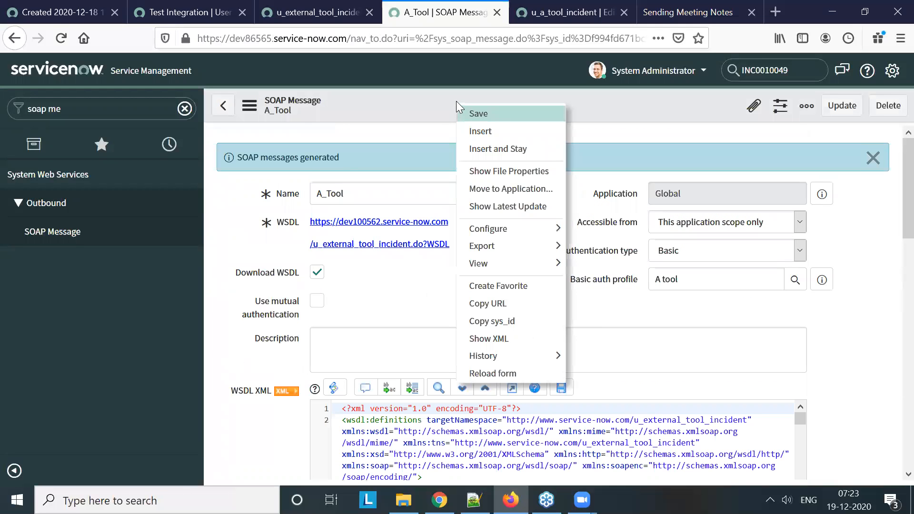
{"action": "left_click", "coordinate": [478, 114]}
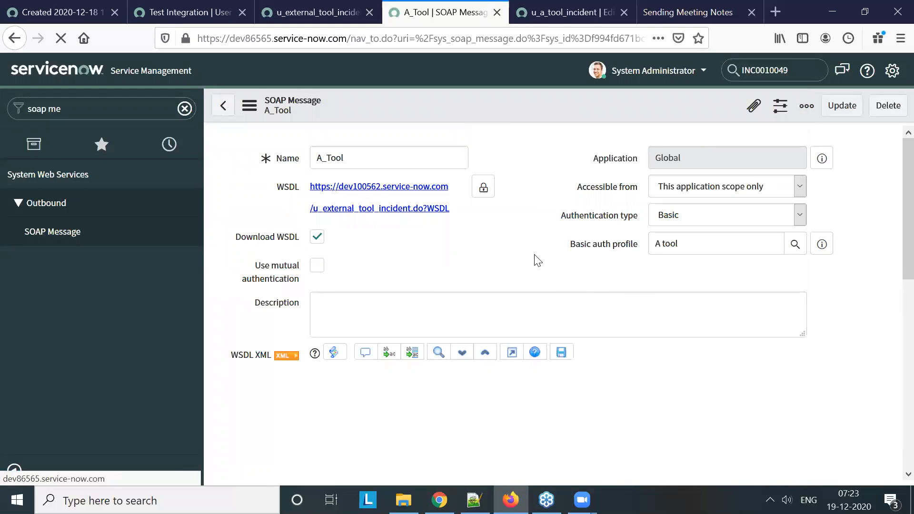
{"action": "left_click", "coordinate": [736, 311]}
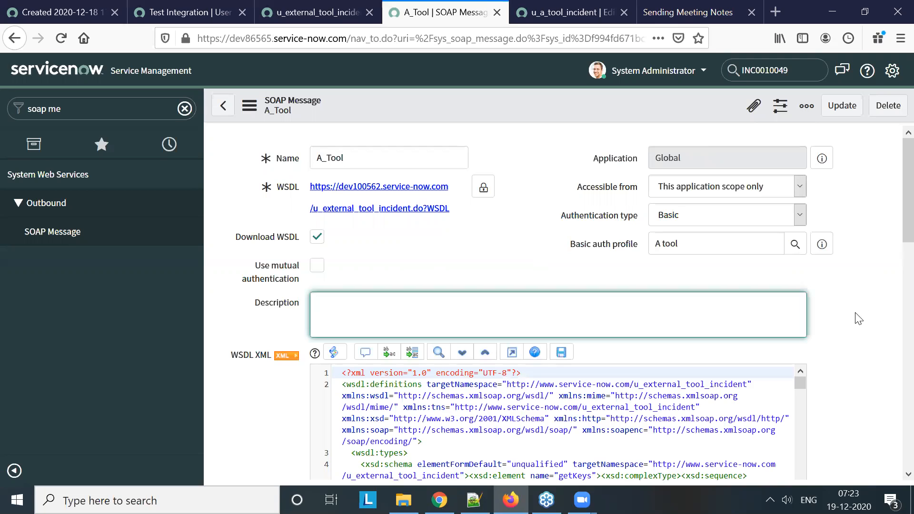
Open A_Tool's insert function, set its authentication type to Basic with the A tool profile, and save it
{"action": "scroll", "coordinate": [868, 292], "scroll_direction": "down", "scroll_amount": 10}
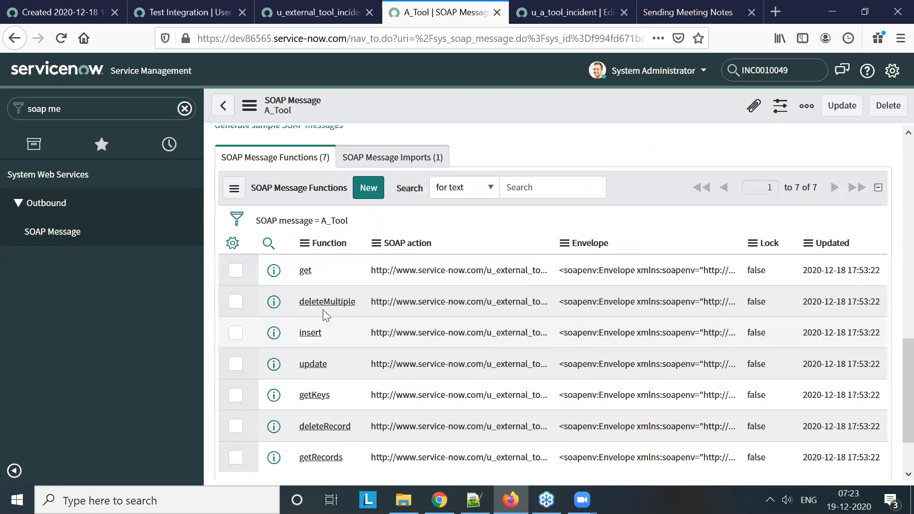
{"action": "left_click", "coordinate": [315, 333]}
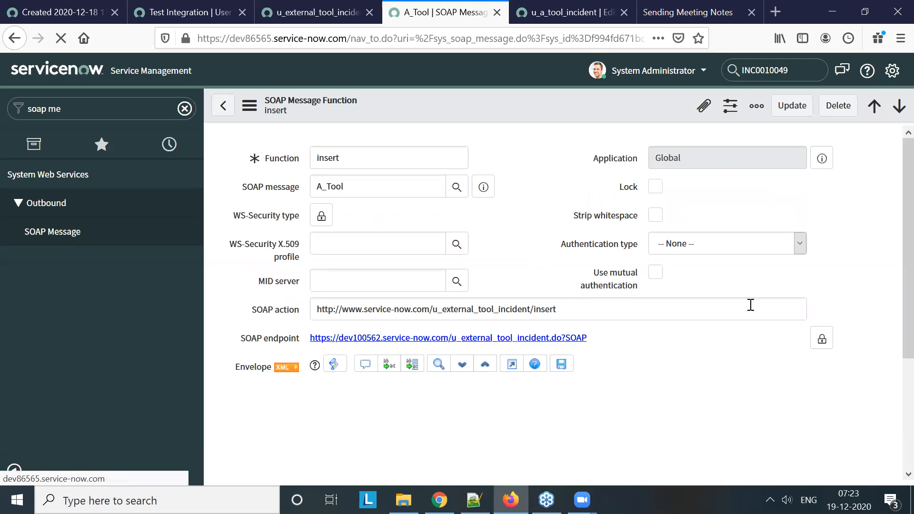
{"action": "left_click", "coordinate": [714, 243]}
{"action": "left_click", "coordinate": [709, 272]}
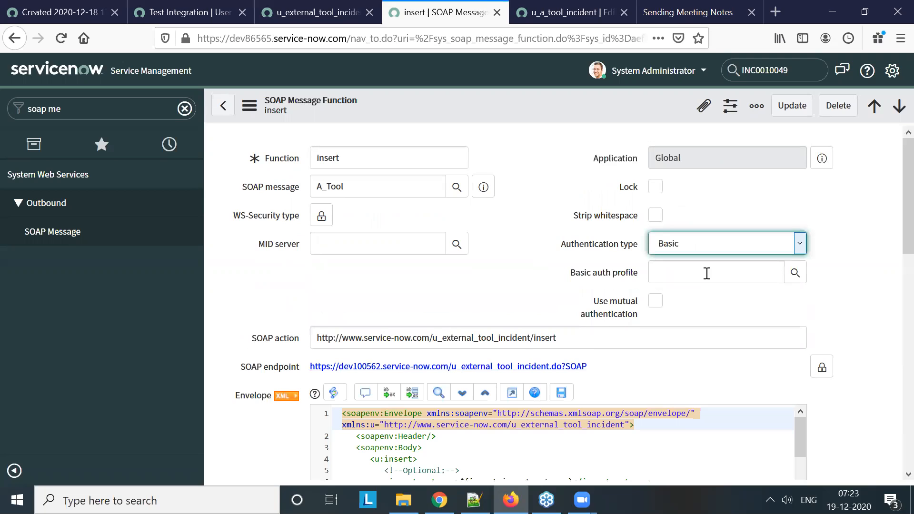
{"action": "left_click", "coordinate": [707, 272]}
{"action": "left_click", "coordinate": [795, 273]}
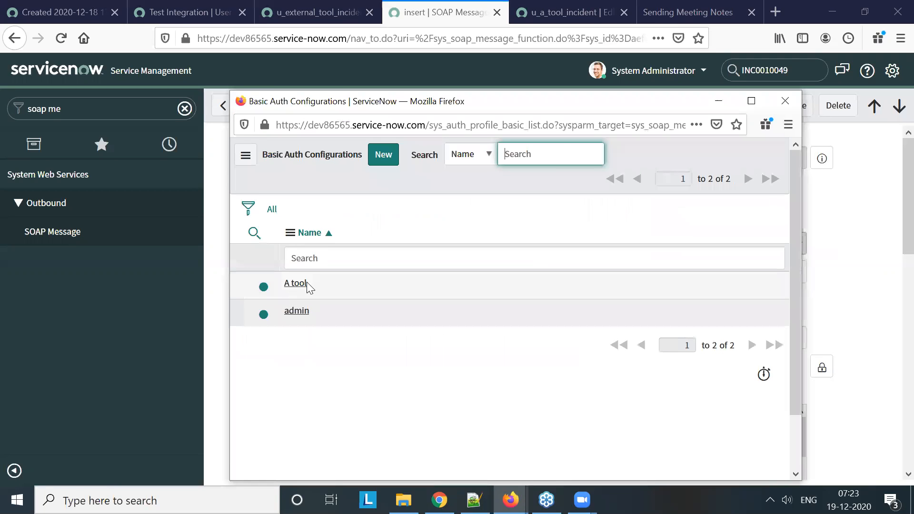
{"action": "left_click", "coordinate": [301, 282]}
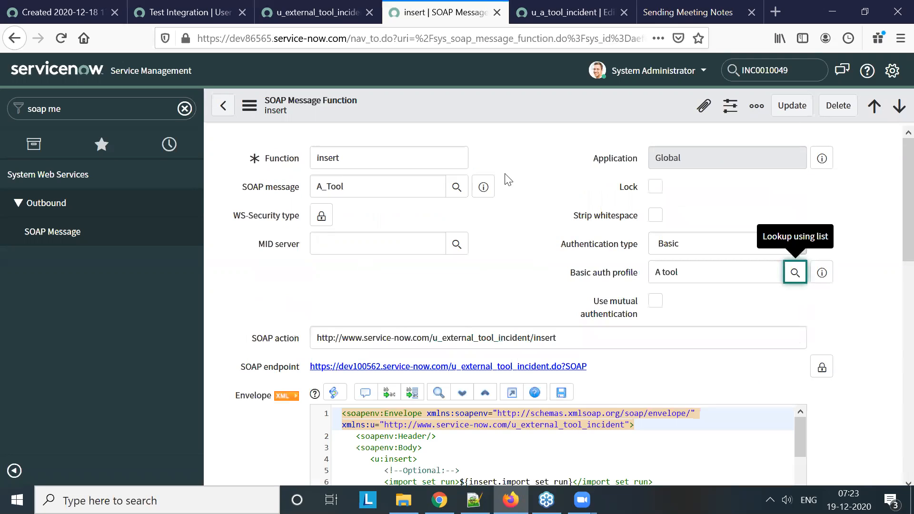
{"action": "right_click", "coordinate": [487, 104]}
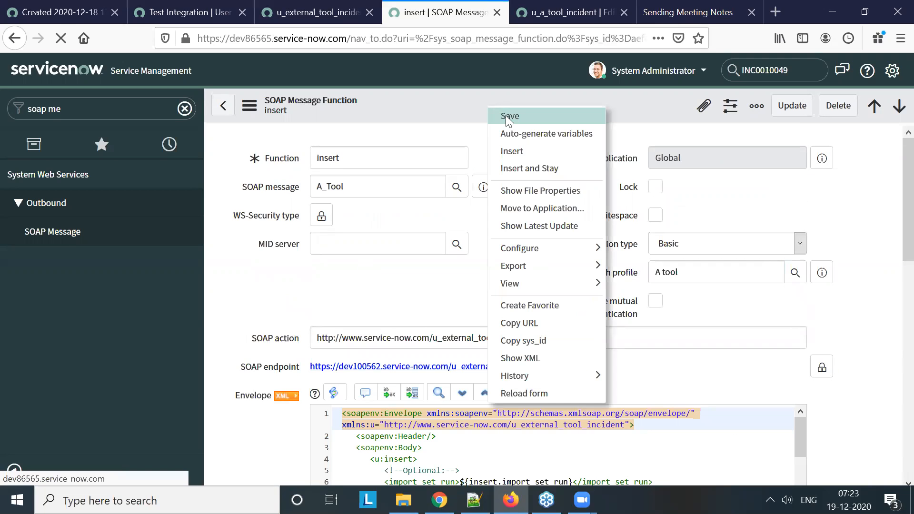
{"action": "left_click", "coordinate": [506, 115]}
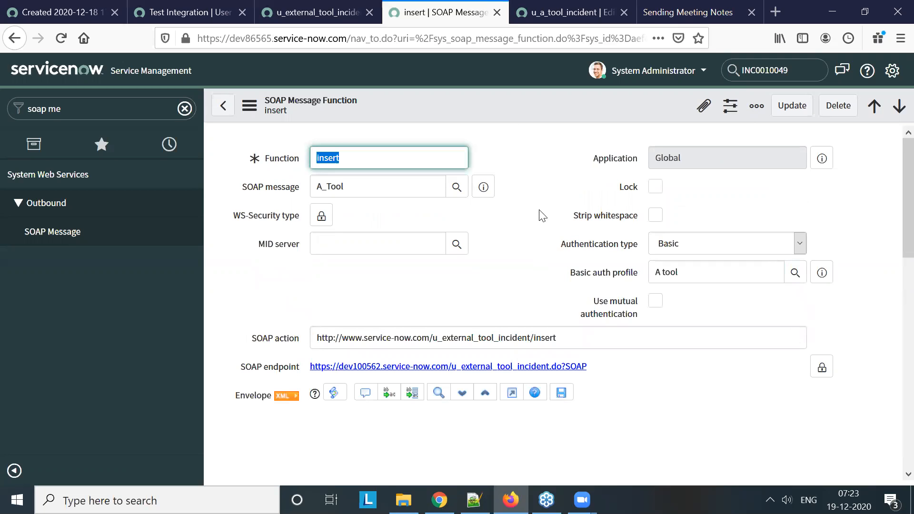
Run a test of the insert function and check its HTTP status, response and request XML
{"action": "scroll", "coordinate": [247, 424], "scroll_direction": "down", "scroll_amount": 10}
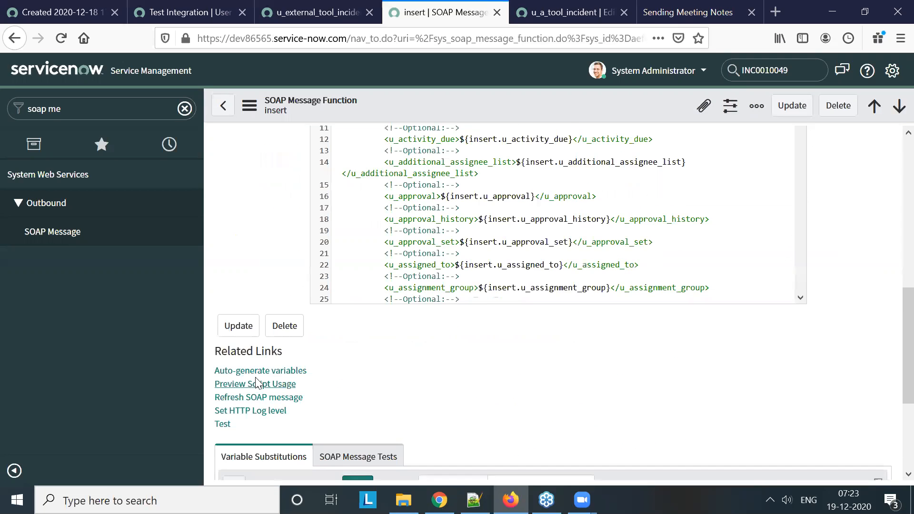
{"action": "left_click", "coordinate": [227, 289]}
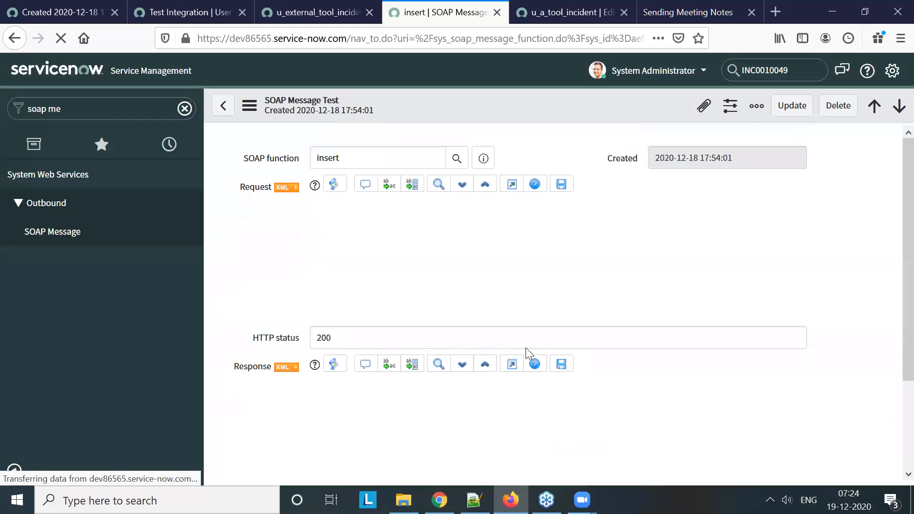
{"action": "left_click", "coordinate": [526, 338]}
{"action": "scroll", "coordinate": [816, 306], "scroll_direction": "down", "scroll_amount": 5}
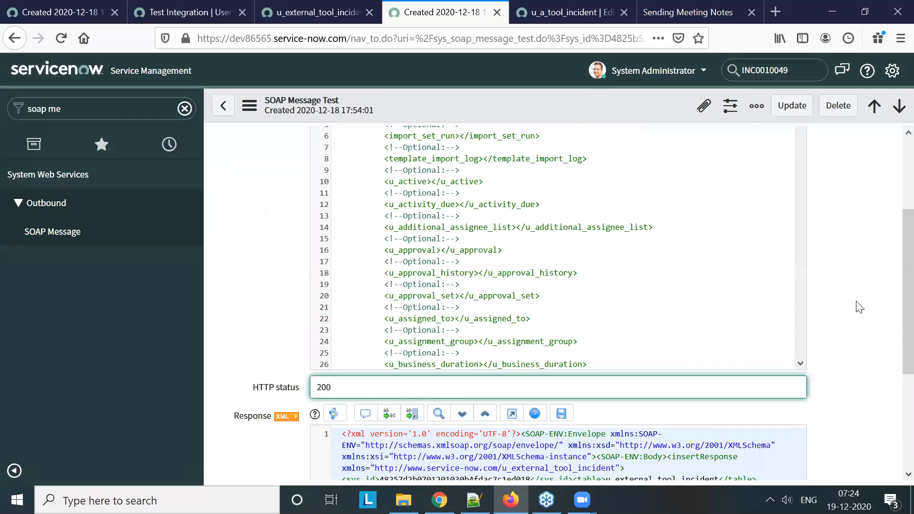
{"action": "left_click", "coordinate": [676, 365]}
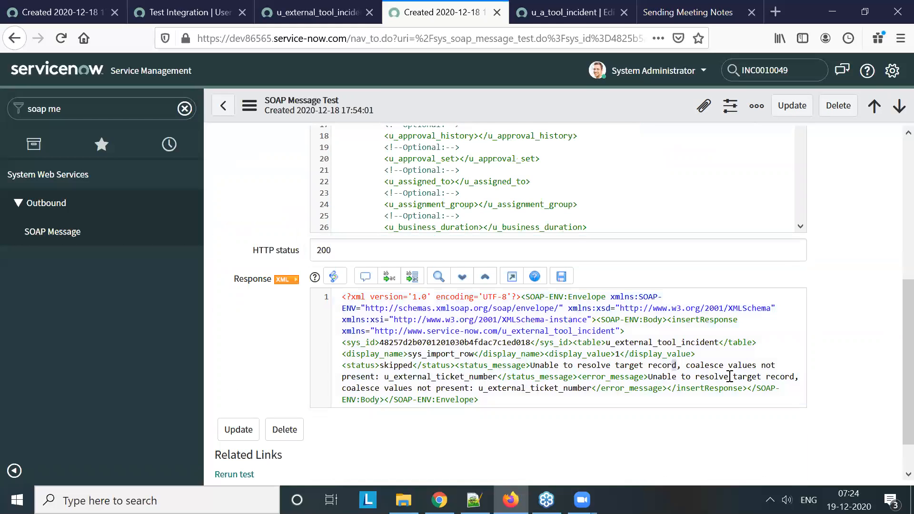
{"action": "scroll", "coordinate": [563, 193], "scroll_direction": "down", "scroll_amount": 4}
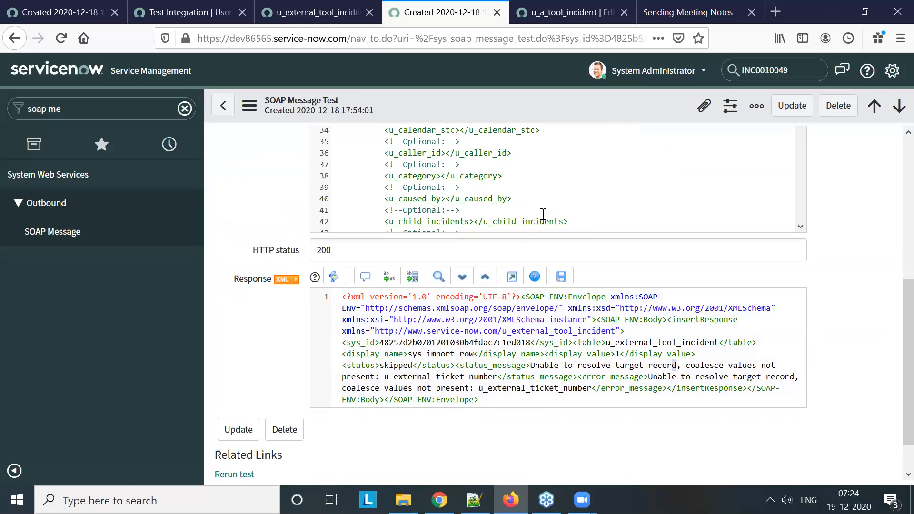
Return to the insert function and examine its envelope fields and variable substitutions
{"action": "left_click", "coordinate": [228, 118]}
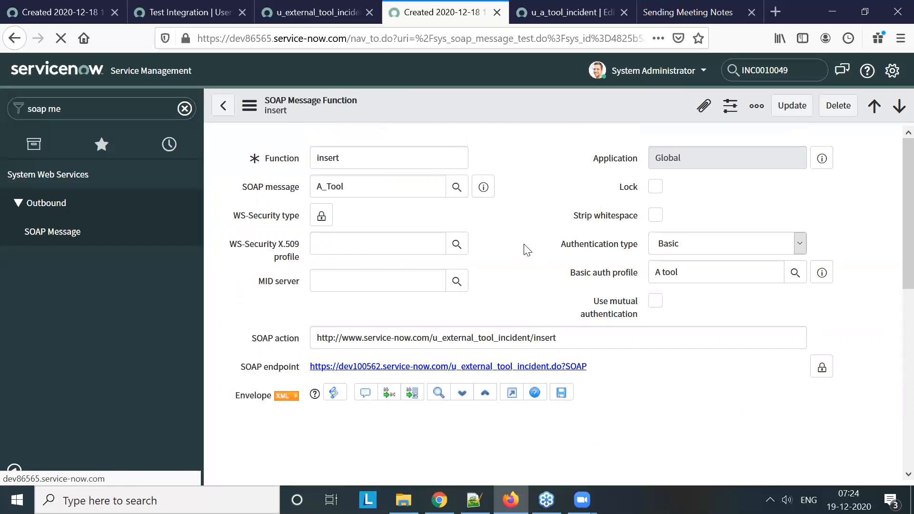
{"action": "scroll", "coordinate": [531, 255], "scroll_direction": "down", "scroll_amount": 4}
{"action": "scroll", "coordinate": [530, 250], "scroll_direction": "down", "scroll_amount": 3}
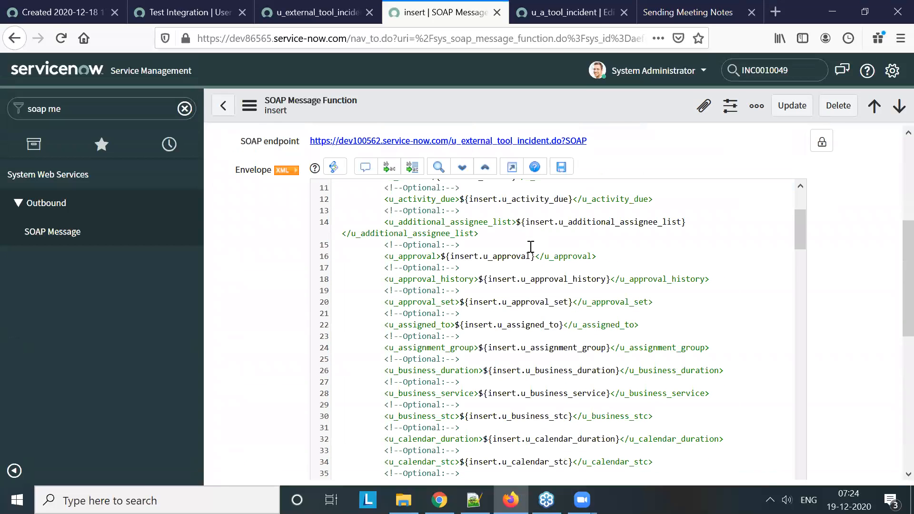
{"action": "scroll", "coordinate": [847, 304], "scroll_direction": "down", "scroll_amount": 5}
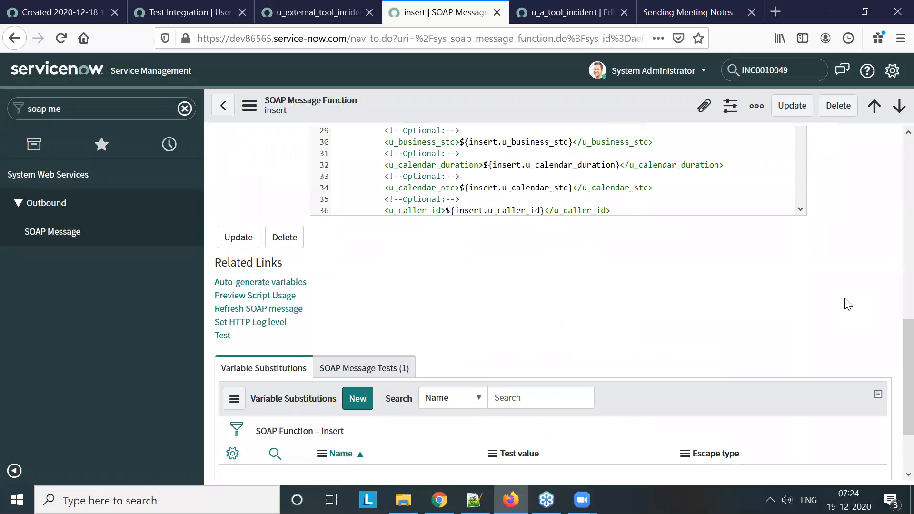
{"action": "scroll", "coordinate": [847, 303], "scroll_direction": "down", "scroll_amount": 2}
{"action": "scroll", "coordinate": [847, 303], "scroll_direction": "up", "scroll_amount": 4}
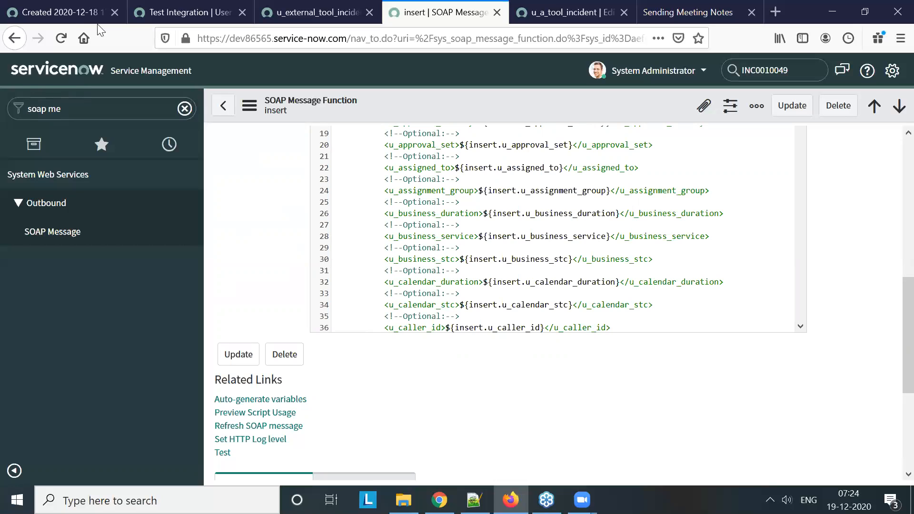
Check the request XML of the SOAP message test on dev100562, then return to the insert function on dev86565
{"action": "left_click", "coordinate": [77, 15]}
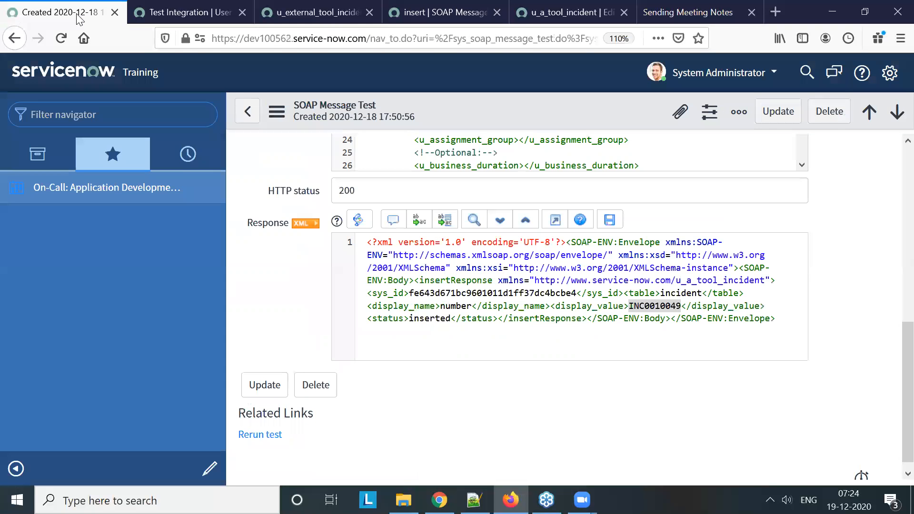
{"action": "scroll", "coordinate": [524, 295], "scroll_direction": "up", "scroll_amount": 5}
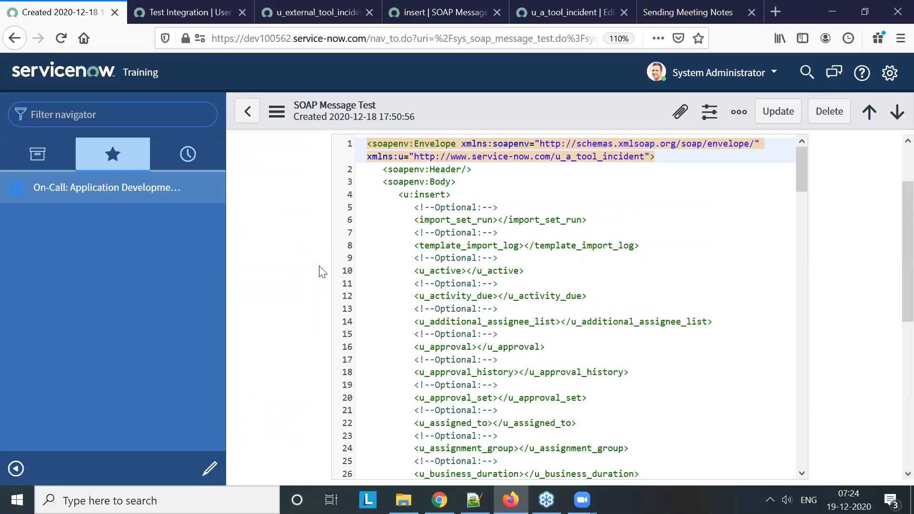
{"action": "left_click", "coordinate": [434, 13]}
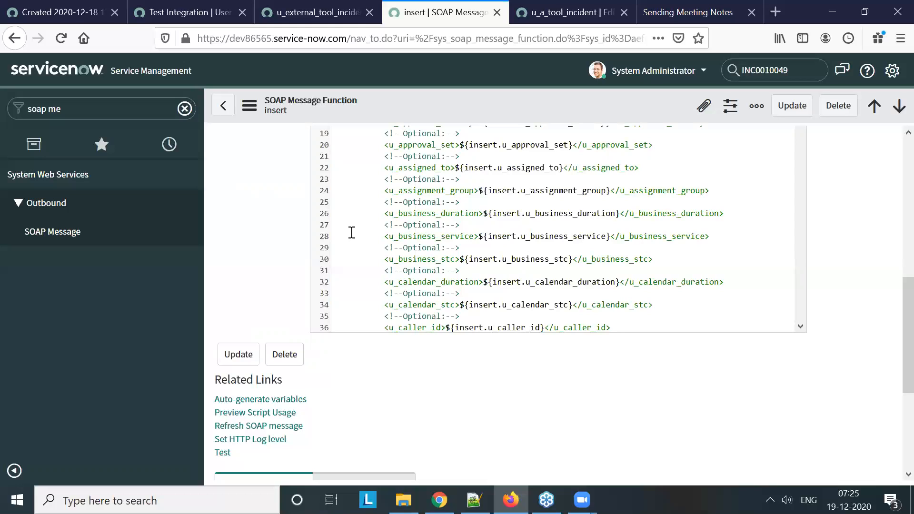
Auto-generate the variable substitutions for the insert function from its SOAP envelope and check the generated entries
{"action": "scroll", "coordinate": [296, 241], "scroll_direction": "down", "scroll_amount": 1}
{"action": "scroll", "coordinate": [333, 245], "scroll_direction": "down", "scroll_amount": 3}
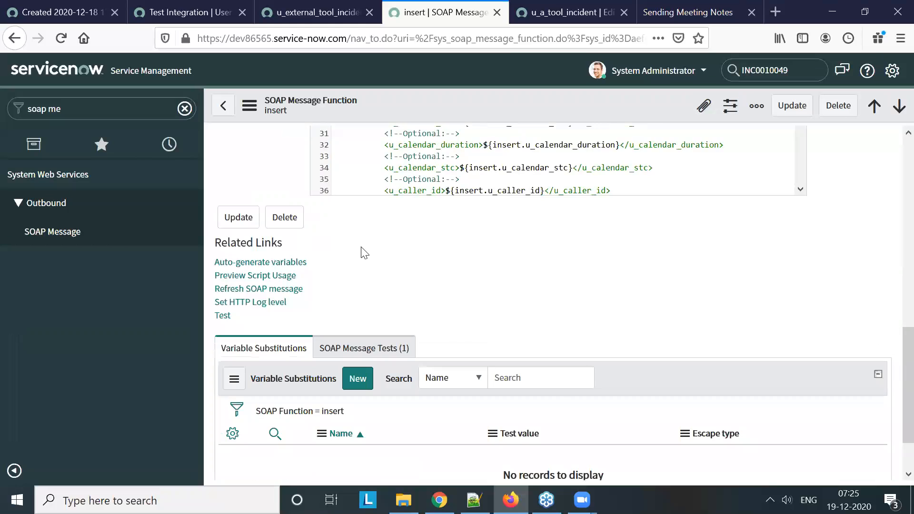
{"action": "scroll", "coordinate": [444, 262], "scroll_direction": "up", "scroll_amount": 4}
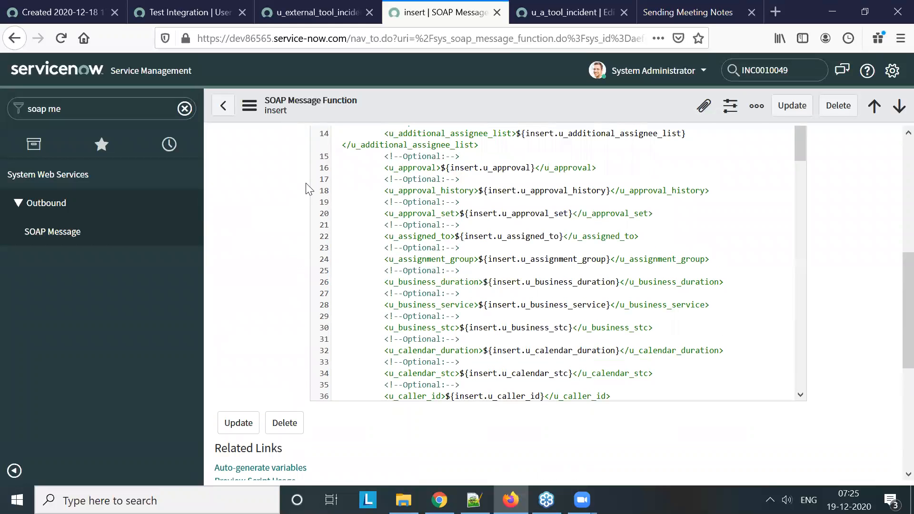
{"action": "scroll", "coordinate": [300, 222], "scroll_direction": "down", "scroll_amount": 4}
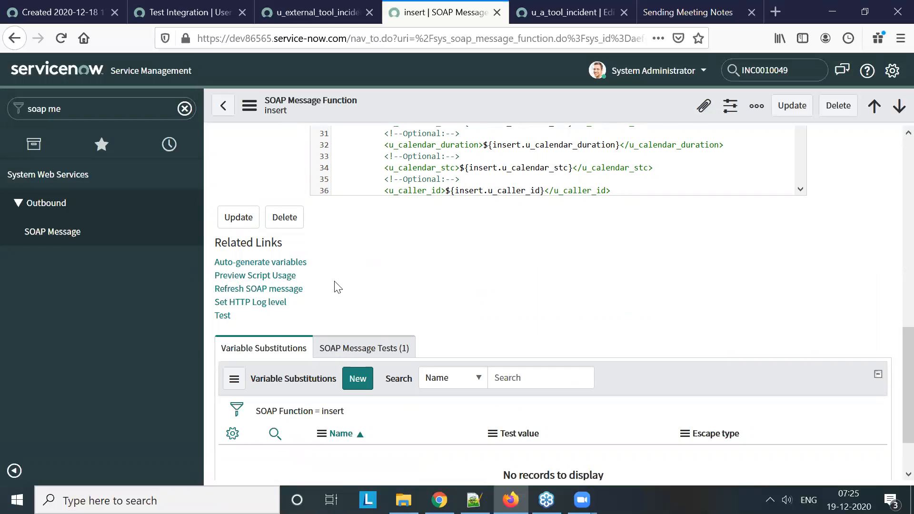
{"action": "left_click", "coordinate": [276, 267]}
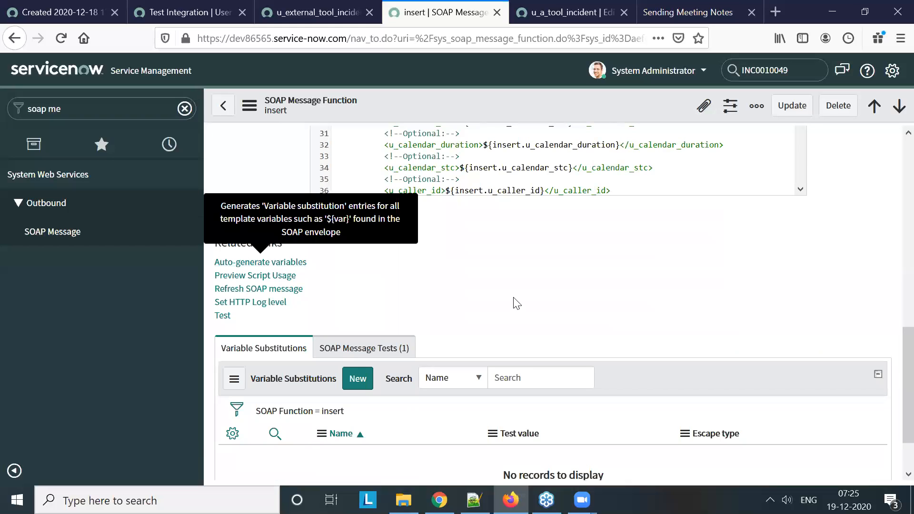
{"action": "scroll", "coordinate": [469, 259], "scroll_direction": "up", "scroll_amount": 3}
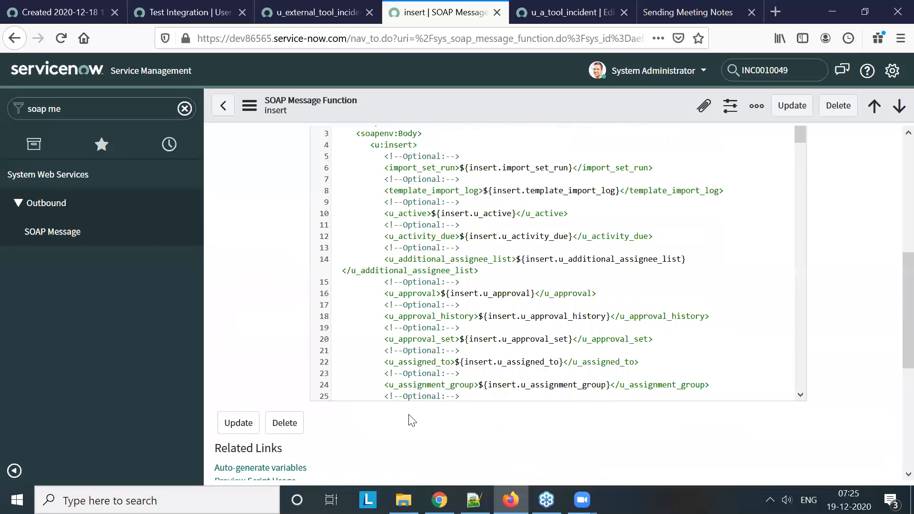
{"action": "scroll", "coordinate": [408, 418], "scroll_direction": "down", "scroll_amount": 5}
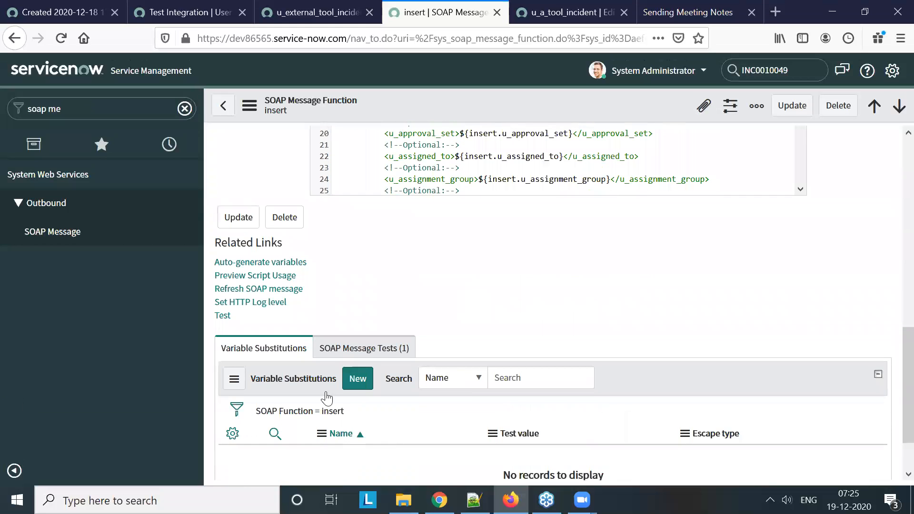
{"action": "left_click", "coordinate": [272, 266]}
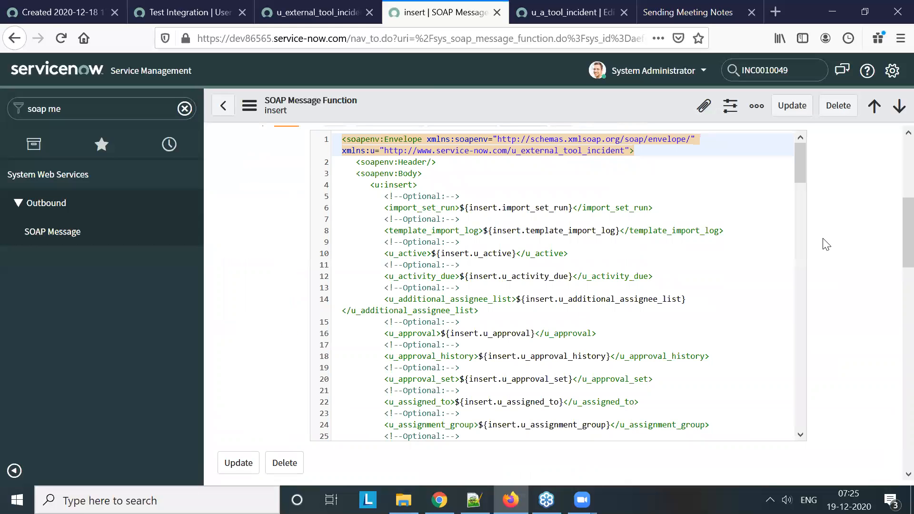
{"action": "scroll", "coordinate": [825, 244], "scroll_direction": "down", "scroll_amount": 5}
{"action": "scroll", "coordinate": [485, 281], "scroll_direction": "down", "scroll_amount": 3}
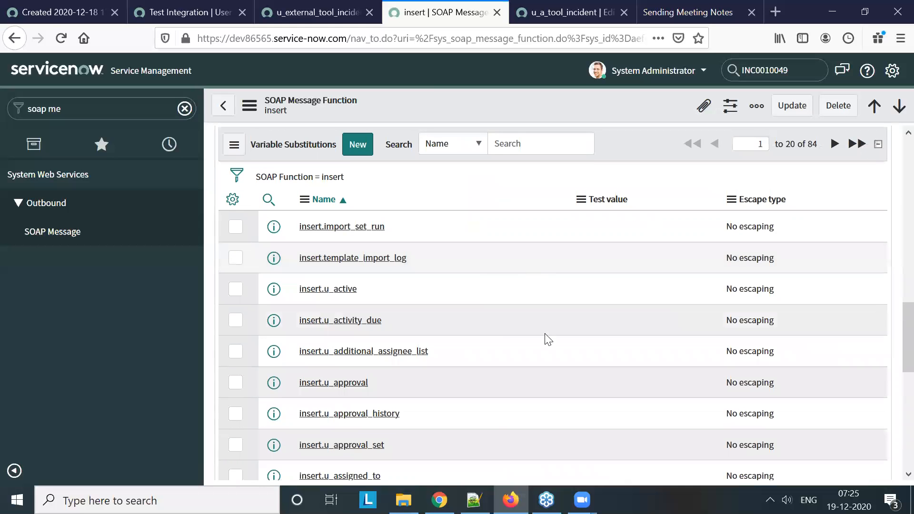
Preview the script usage of the insert function, select the entire sample script, and close the preview
{"action": "scroll", "coordinate": [479, 355], "scroll_direction": "up", "scroll_amount": 3}
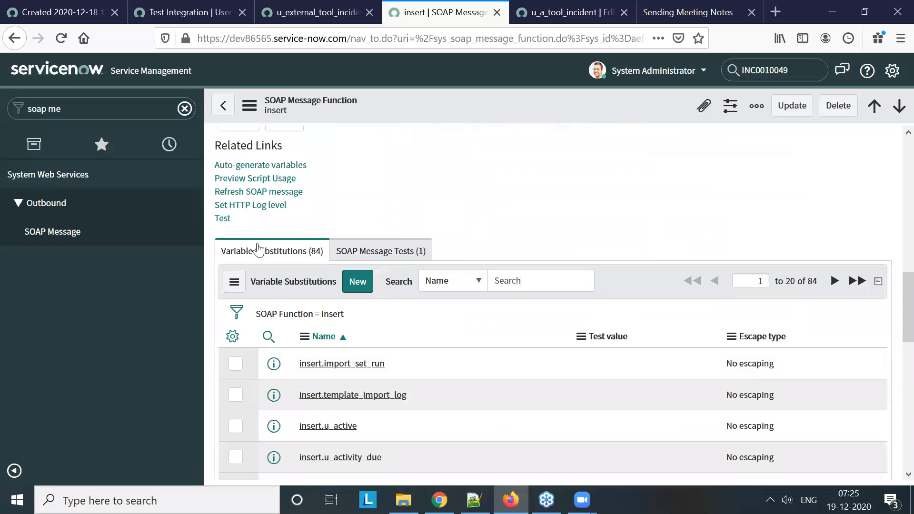
{"action": "left_click", "coordinate": [267, 180]}
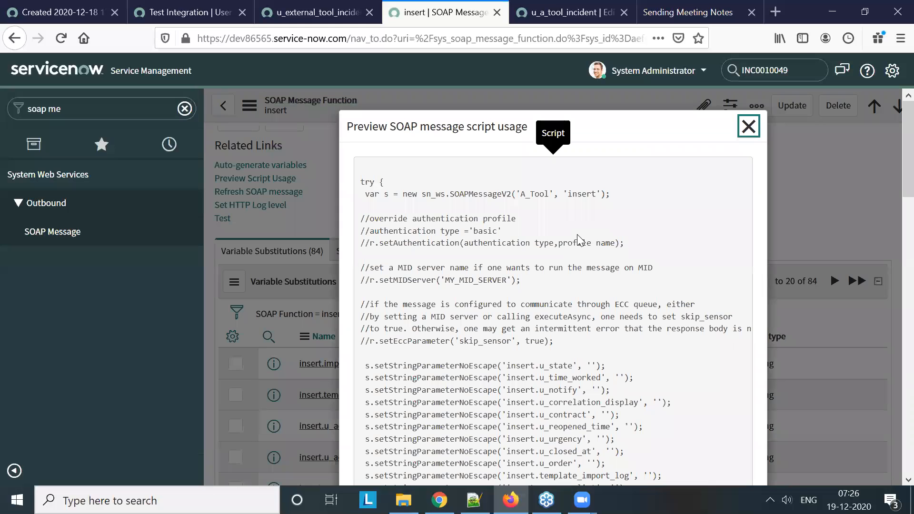
{"action": "left_click", "coordinate": [362, 181]}
{"action": "left_click_drag", "start_coordinate": [447, 232], "coordinate": [425, 415]}
{"action": "scroll", "coordinate": [453, 244], "scroll_direction": "down", "scroll_amount": 10}
{"action": "scroll", "coordinate": [498, 271], "scroll_direction": "down", "scroll_amount": 10}
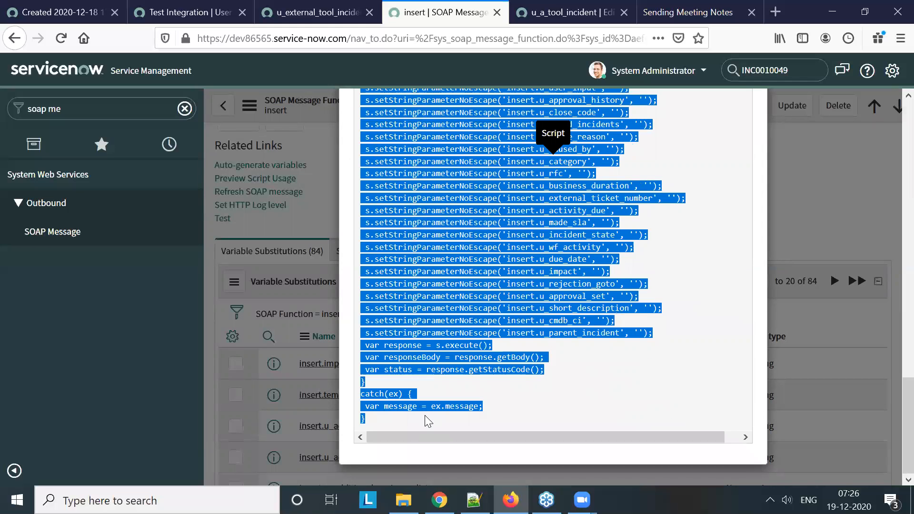
{"action": "left_click", "coordinate": [607, 380]}
{"action": "scroll", "coordinate": [793, 212], "scroll_direction": "up", "scroll_amount": 3}
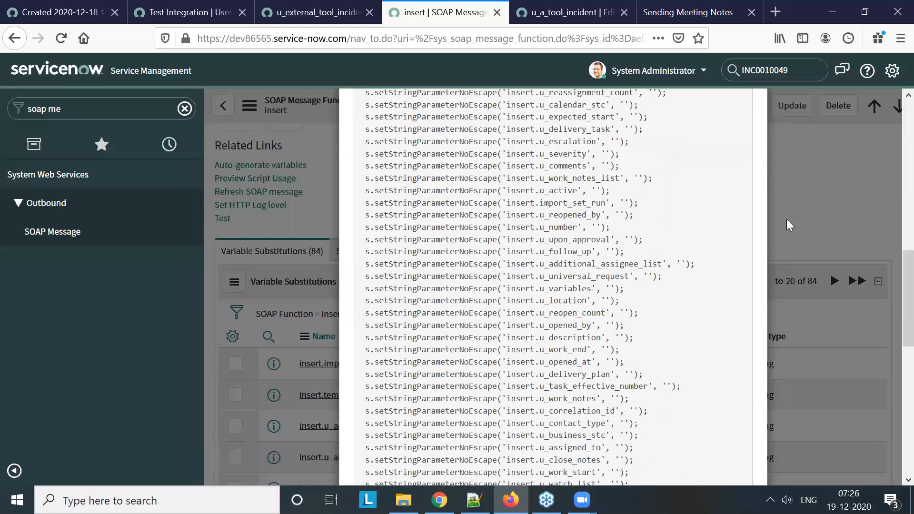
{"action": "scroll", "coordinate": [786, 219], "scroll_direction": "up", "scroll_amount": 10}
{"action": "left_click", "coordinate": [748, 125]}
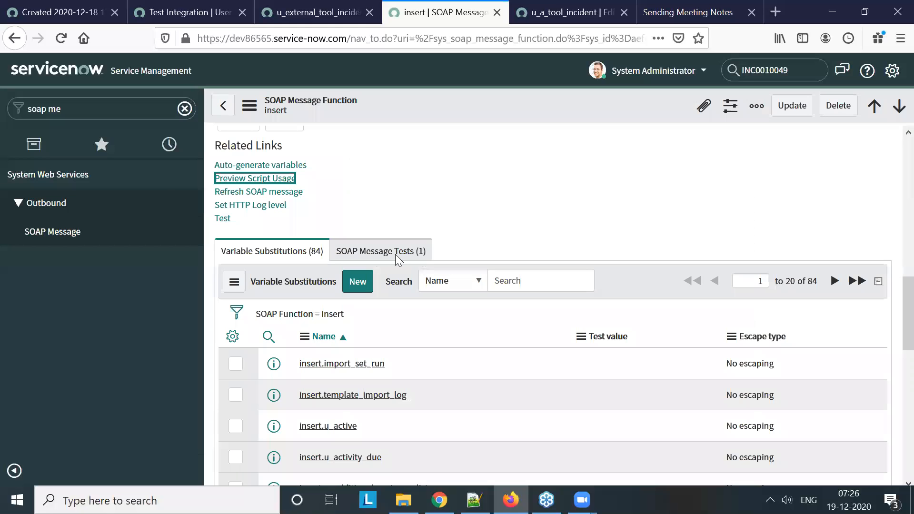
Filter the navigator for incident on dev86565 and open a new incident form in a separate tab
{"action": "left_click", "coordinate": [113, 110]}
{"action": "key", "text": "BackSpace"}
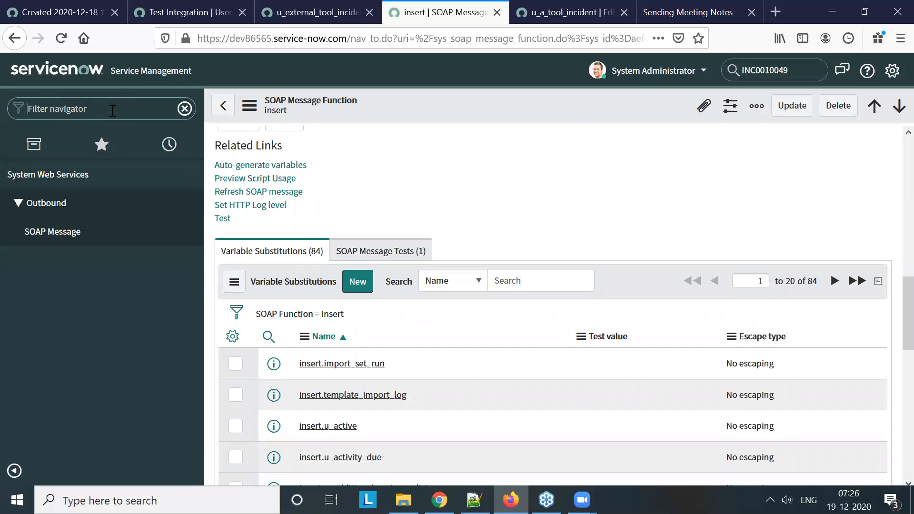
{"action": "left_click", "coordinate": [338, 11]}
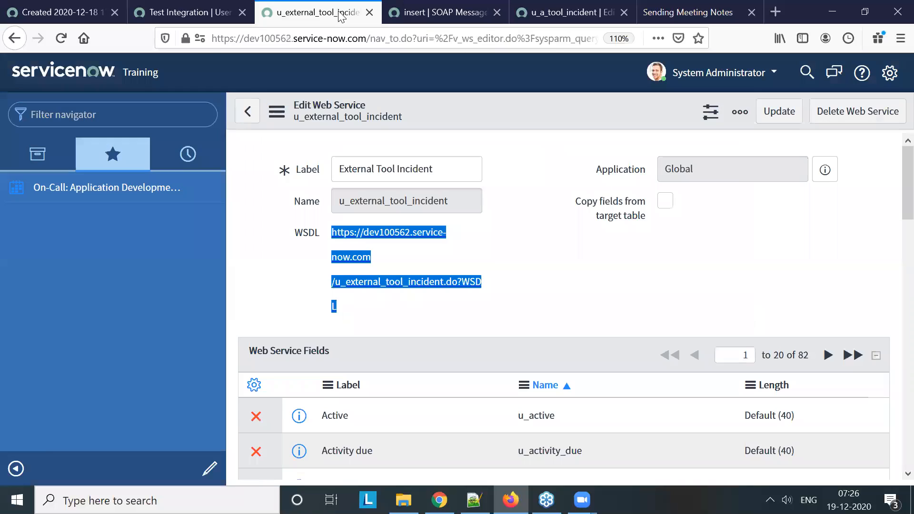
{"action": "left_click", "coordinate": [437, 13]}
{"action": "type", "text": "incident"}
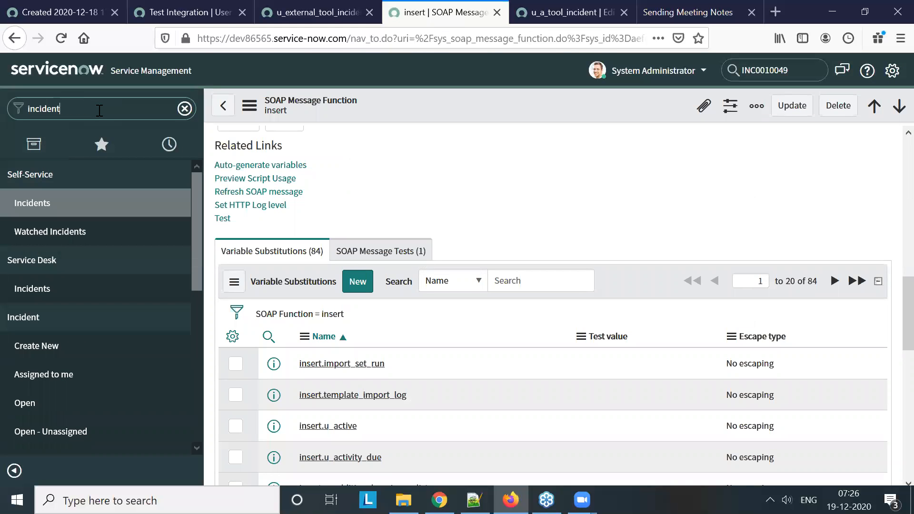
{"action": "middle_click", "coordinate": [71, 346]}
{"action": "left_click", "coordinate": [571, 11]}
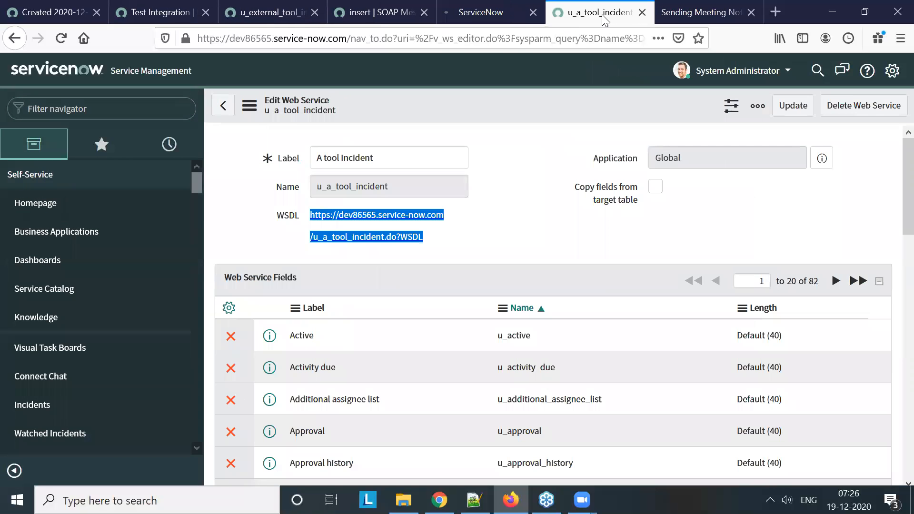
{"action": "left_click", "coordinate": [481, 10]}
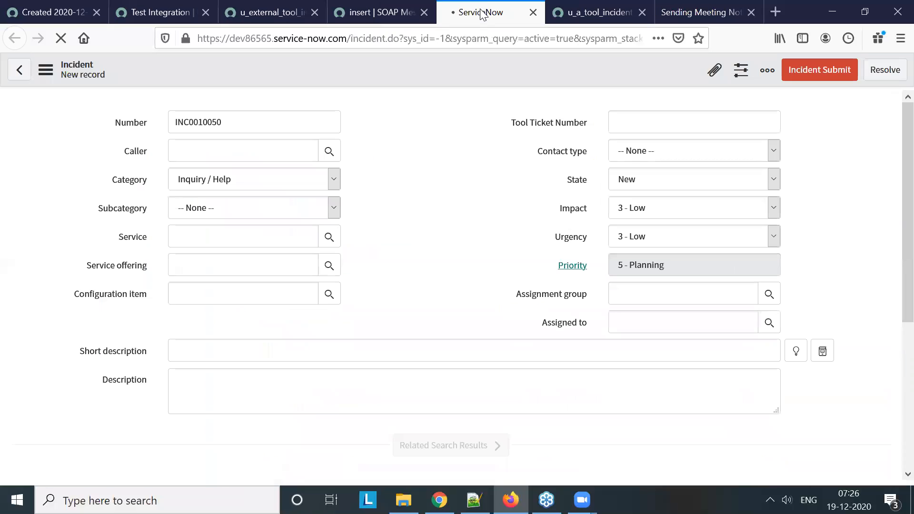
Open all configurations for the Incident table from the new incident form and show its business rules
{"action": "right_click", "coordinate": [372, 71]}
{"action": "mouse_move", "coordinate": [416, 105]}
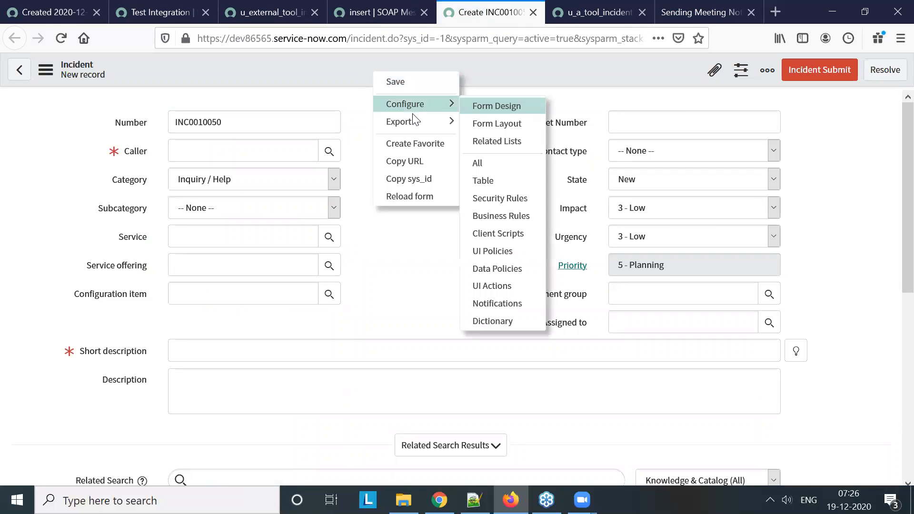
{"action": "left_click", "coordinate": [501, 162]}
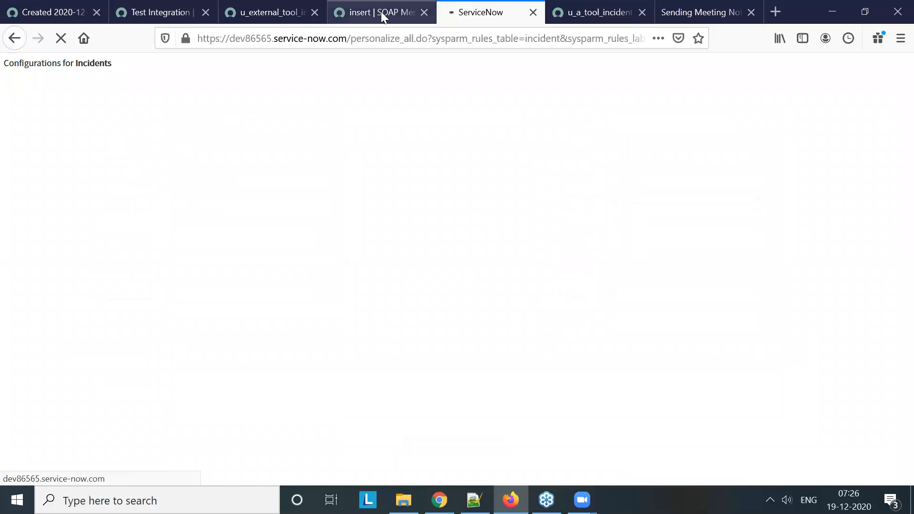
{"action": "left_click", "coordinate": [380, 12]}
{"action": "scroll", "coordinate": [501, 222], "scroll_direction": "up", "scroll_amount": 10}
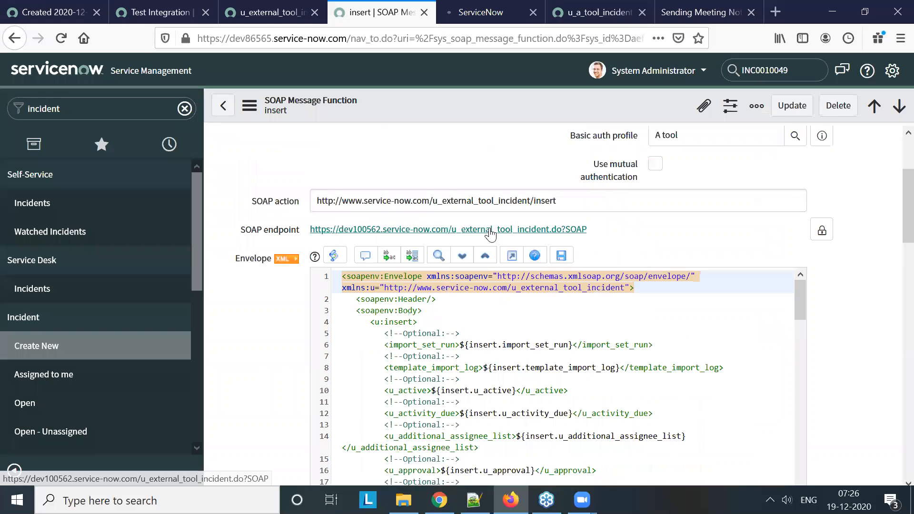
{"action": "left_click", "coordinate": [473, 13]}
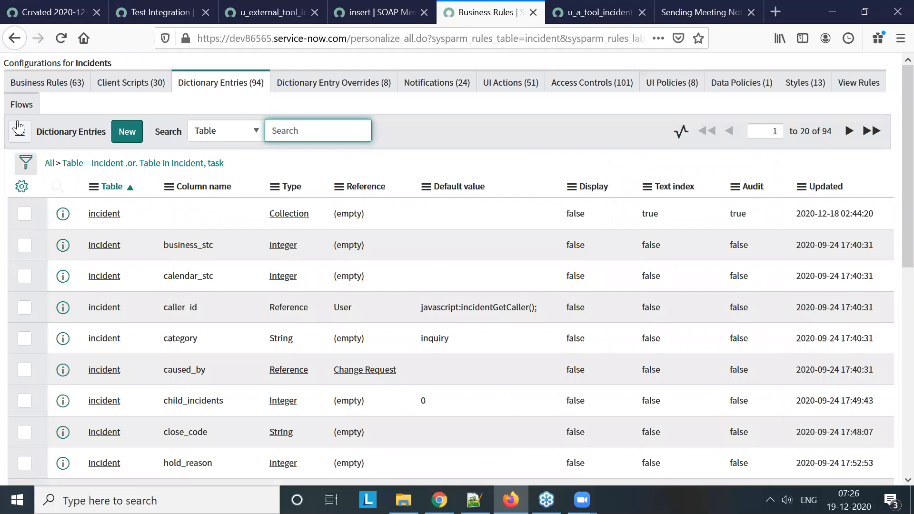
{"action": "left_click", "coordinate": [61, 84]}
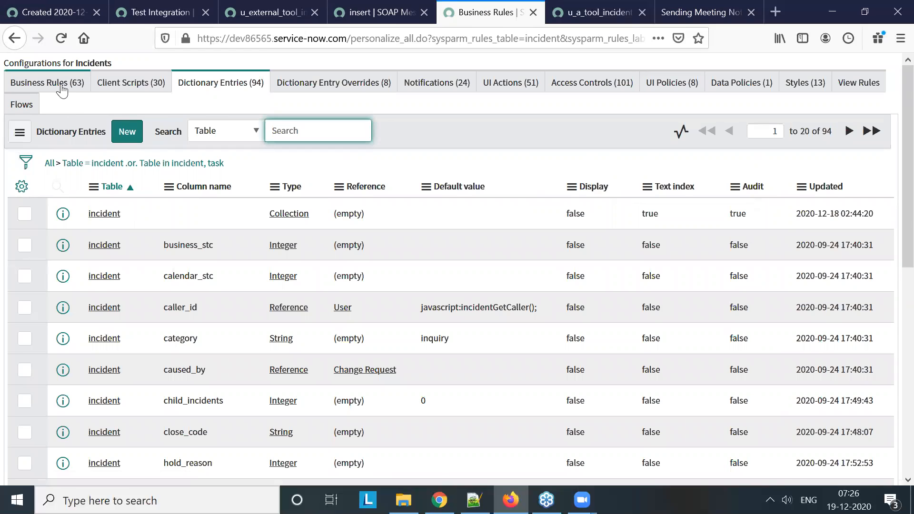
Create a new business rule on the Incident table named Send Data to External Tool and enable its Advanced option
{"action": "left_click", "coordinate": [115, 132]}
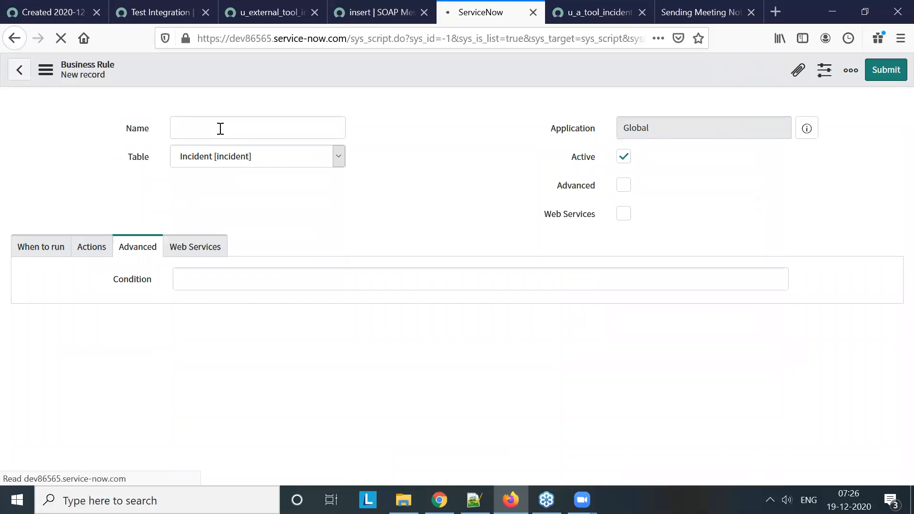
{"action": "left_click", "coordinate": [221, 128]}
{"action": "type", "text": "Send Data t"}
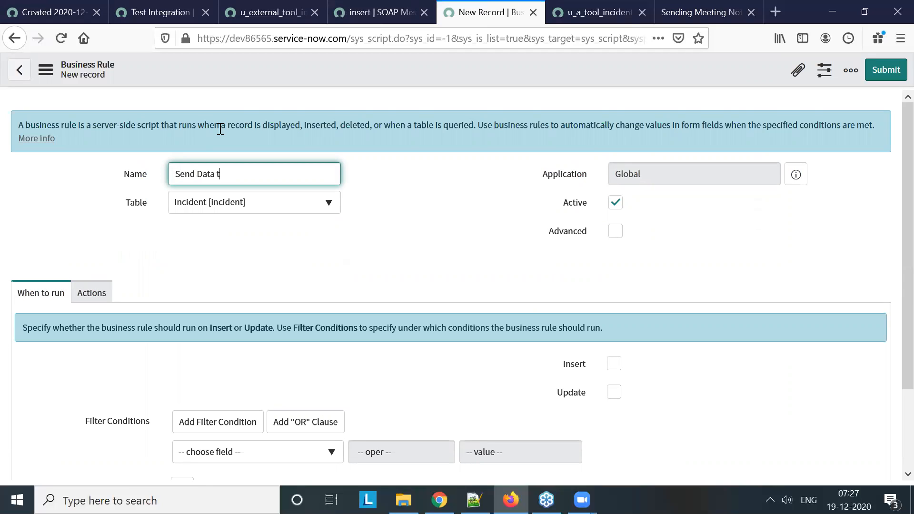
{"action": "type", "text": "rnal Tool"}
{"action": "left_click", "coordinate": [615, 230]}
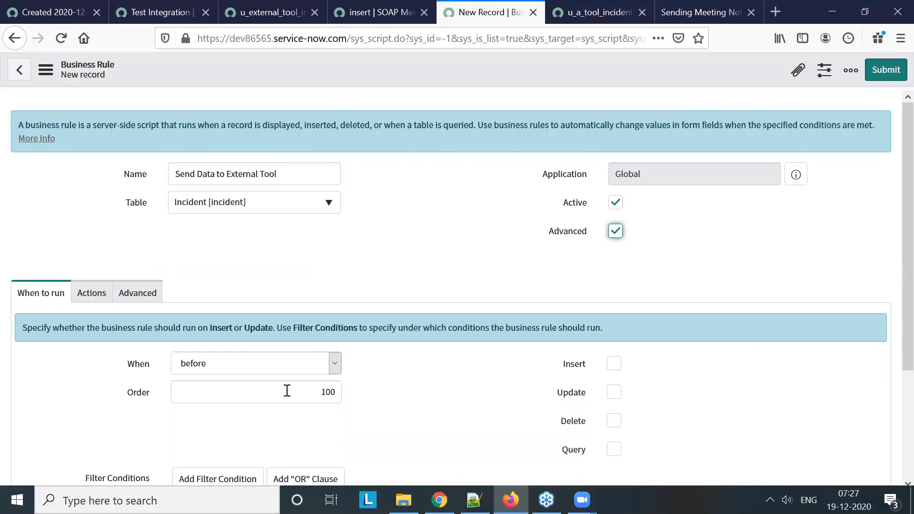
Set the business rule to run after a record insert
{"action": "left_click", "coordinate": [284, 369]}
{"action": "left_click", "coordinate": [277, 402]}
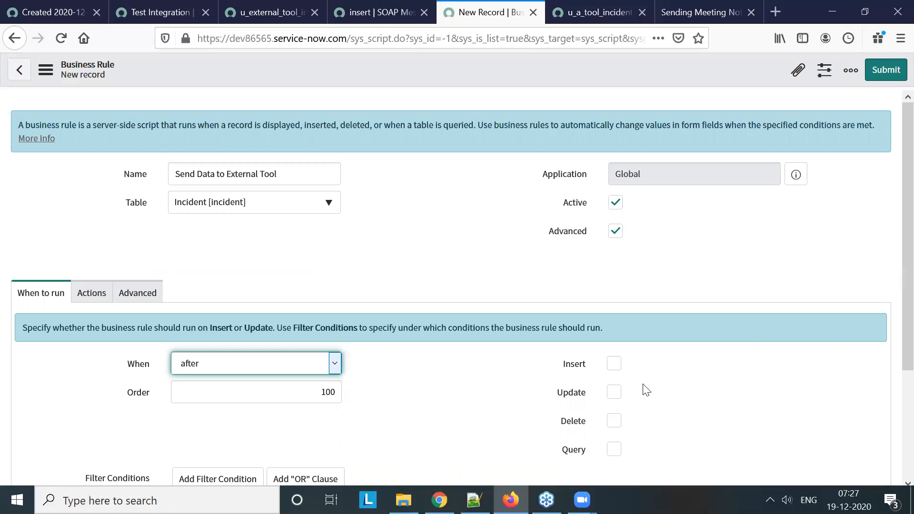
{"action": "left_click", "coordinate": [614, 363]}
Add a filter condition to the business rule requiring that Tool Ticket Number is empty
{"action": "scroll", "coordinate": [514, 334], "scroll_direction": "down", "scroll_amount": 3}
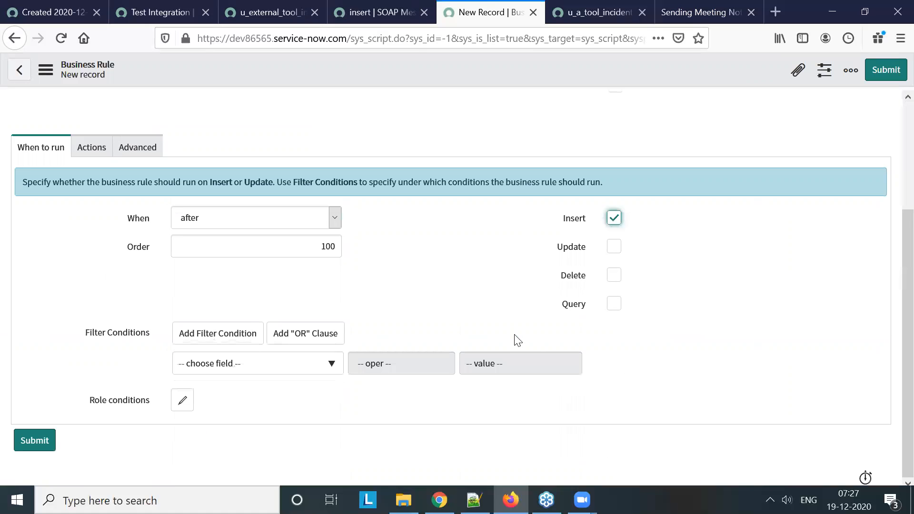
{"action": "left_click", "coordinate": [318, 368]}
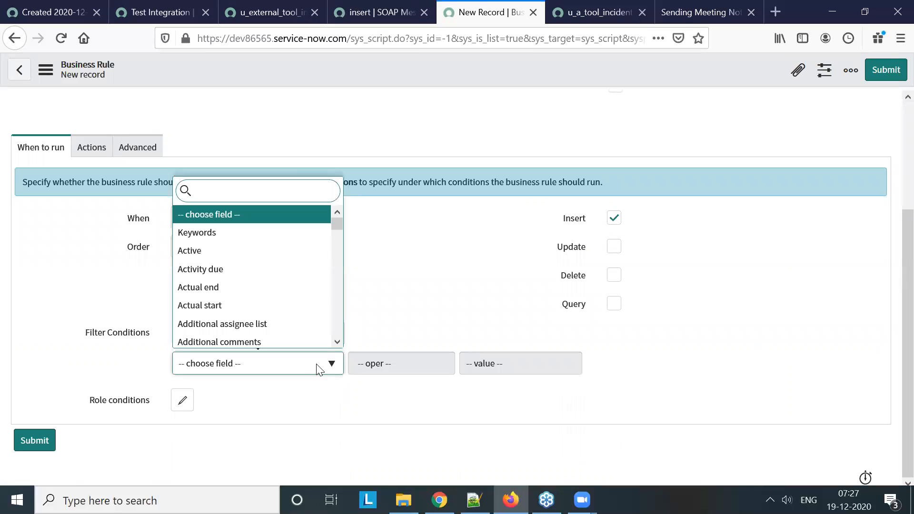
{"action": "type", "text": "ext"}
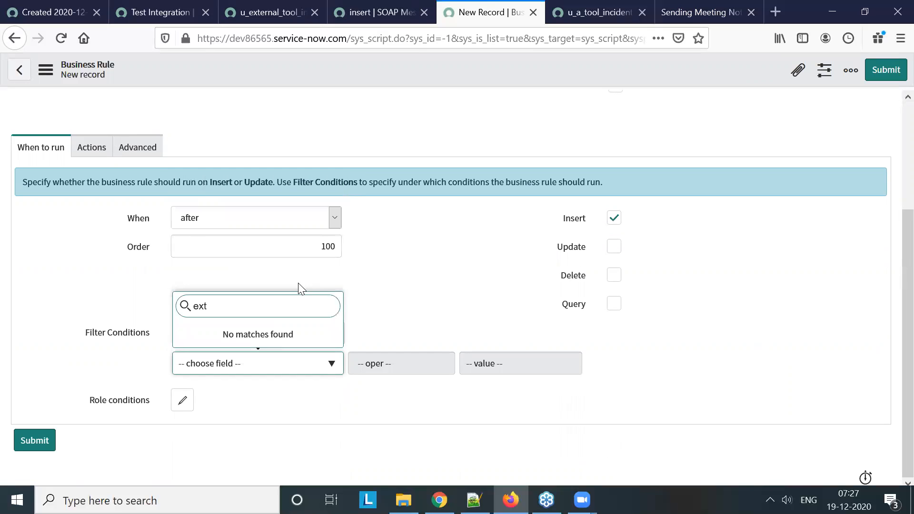
{"action": "key", "text": "BackSpace"}
{"action": "key", "text": "BackSpace"}
{"action": "key", "text": "BackSpace"}
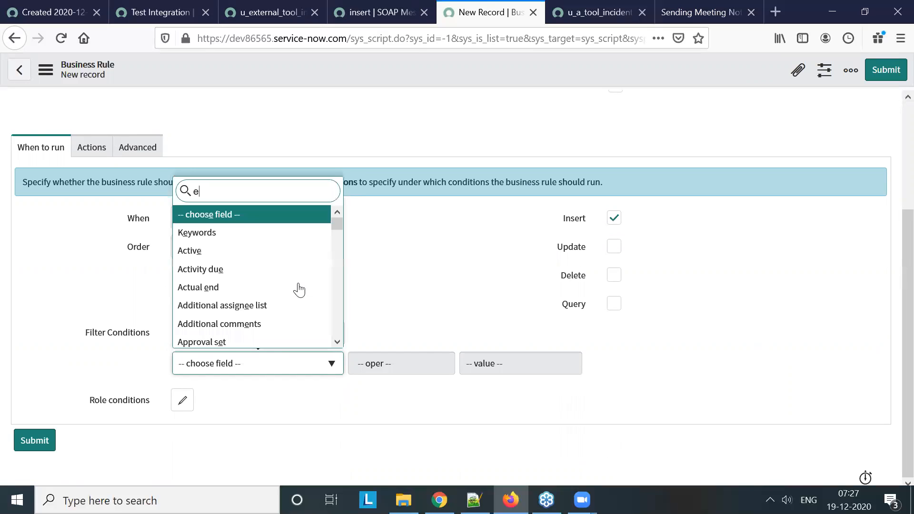
{"action": "type", "text": "a to"}
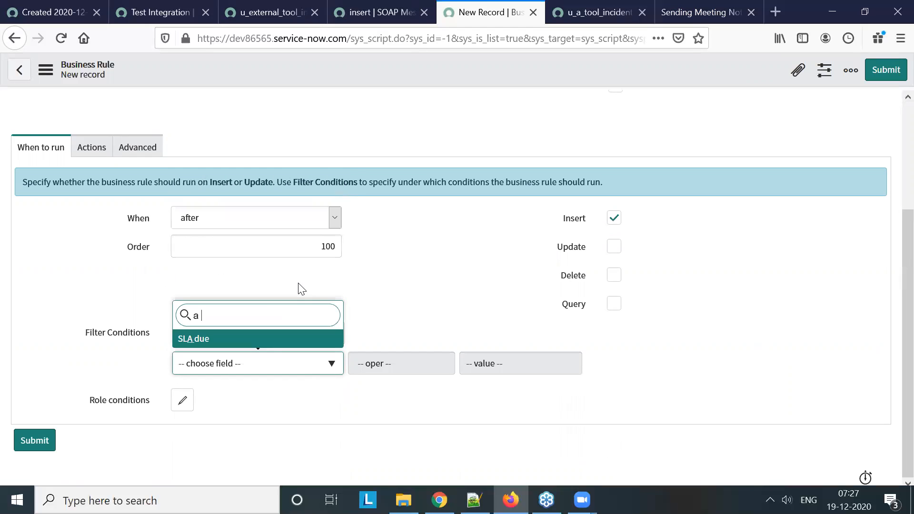
{"action": "key", "text": "BackSpace"}
{"action": "key", "text": "BackSpace"}
{"action": "key", "text": "BackSpace"}
{"action": "key", "text": "BackSpace"}
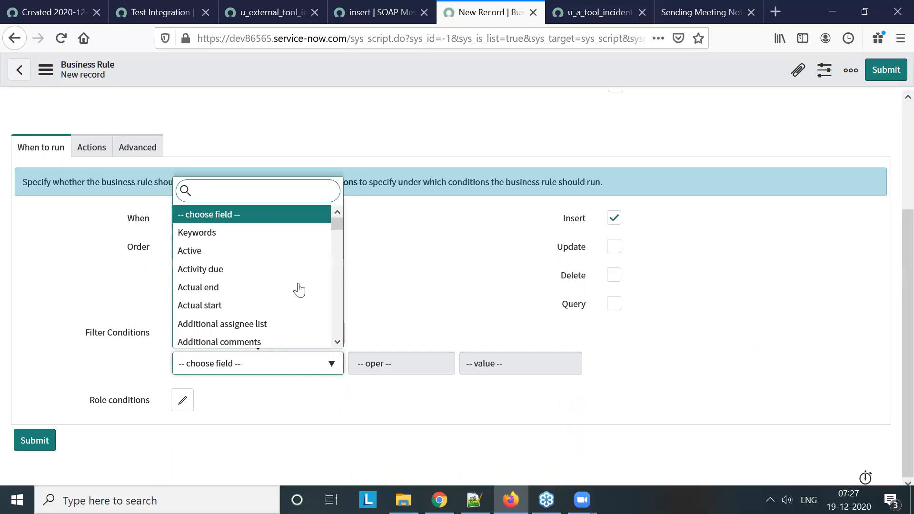
{"action": "type", "text": "Too"}
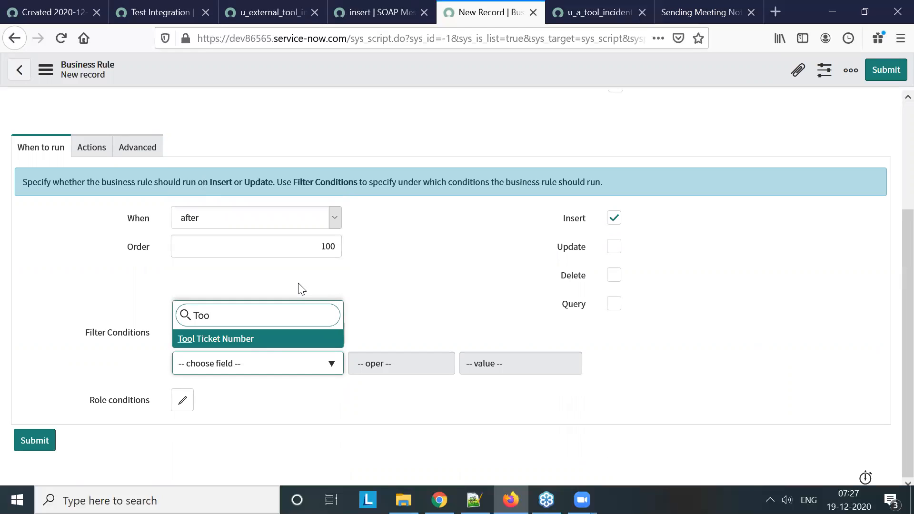
{"action": "key", "text": "Return"}
{"action": "left_click", "coordinate": [449, 365]}
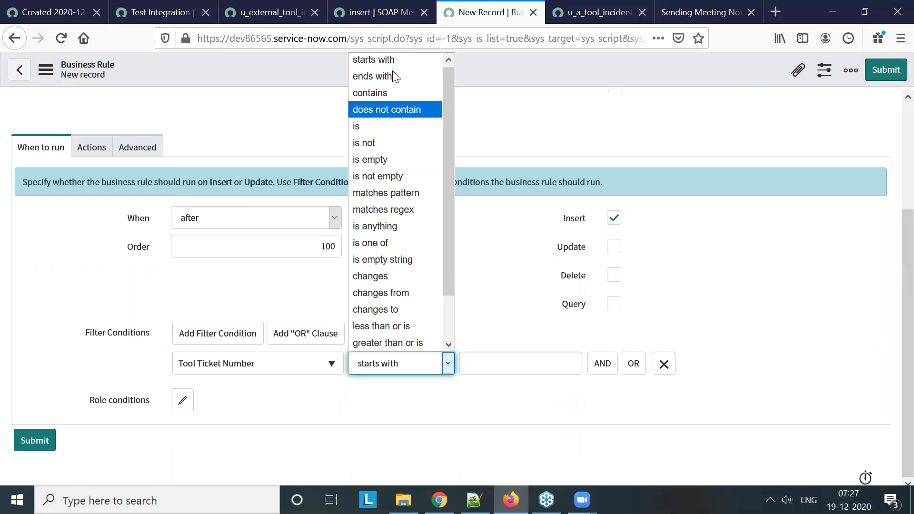
{"action": "left_click", "coordinate": [406, 162]}
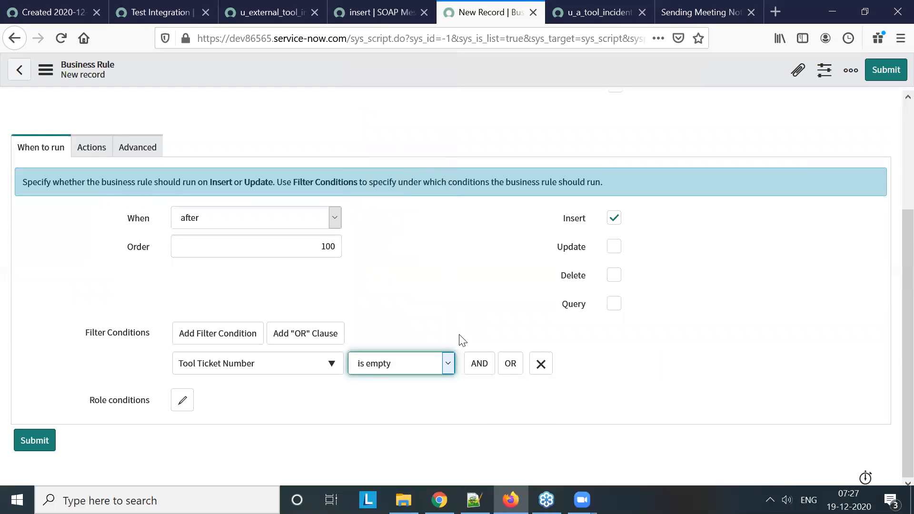
Remove the Tool Ticket Number filter condition from the business rule and open its advanced script
{"action": "left_click", "coordinate": [540, 364]}
{"action": "left_click", "coordinate": [93, 152]}
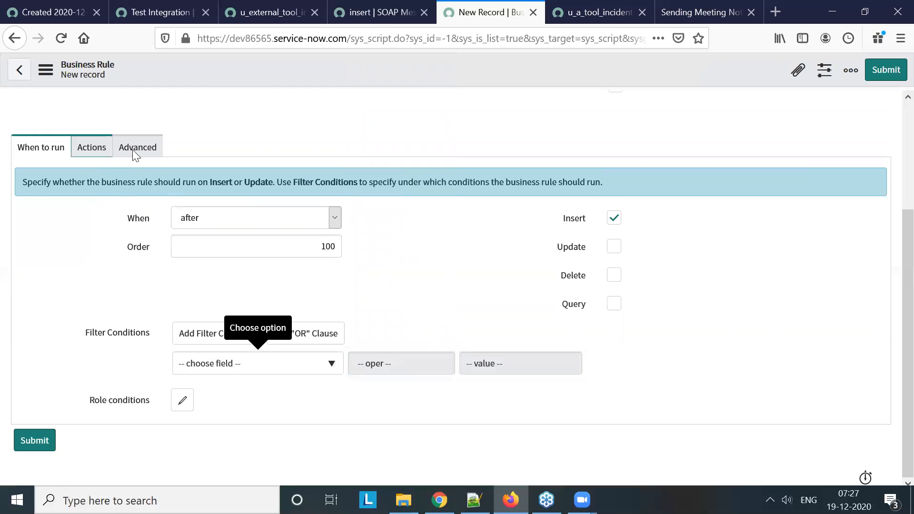
{"action": "left_click", "coordinate": [147, 203]}
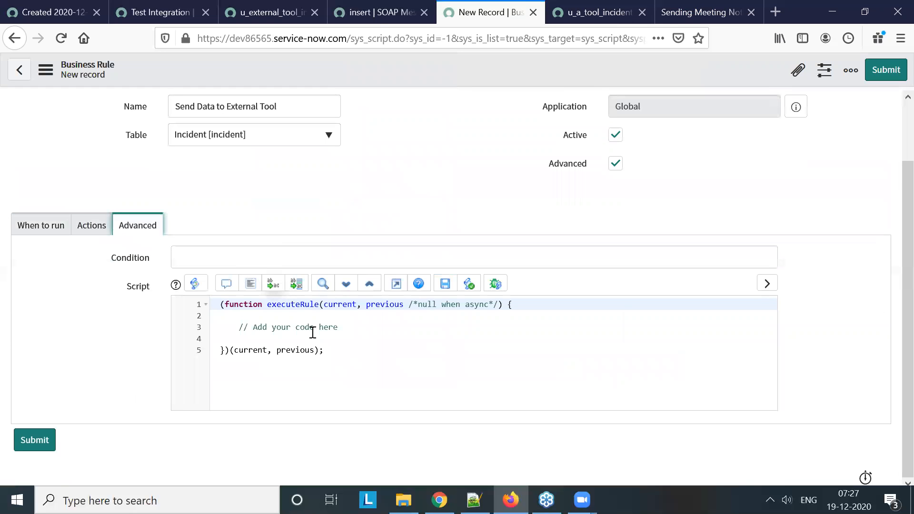
Start an if statement below the placeholder comment in the script, testing current.u_tool
{"action": "left_click", "coordinate": [351, 328]}
{"action": "key", "text": "Return"}
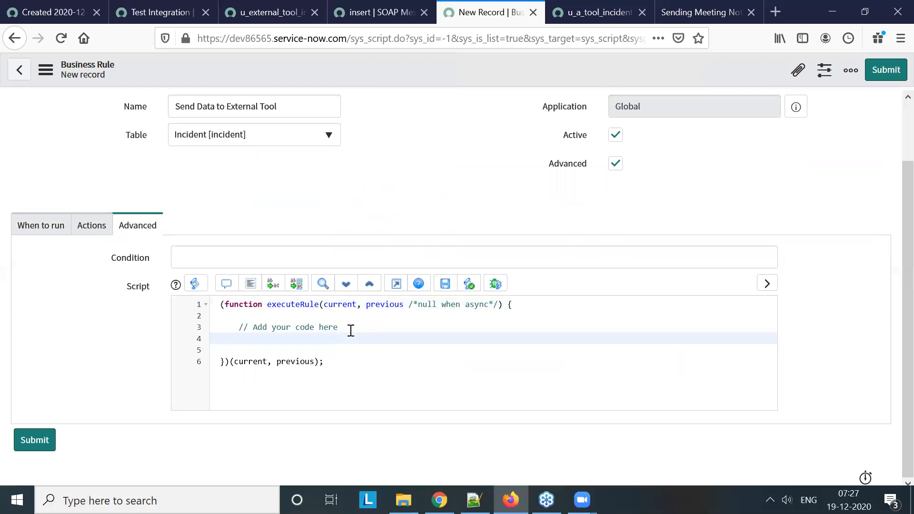
{"action": "type", "text": "if(current"}
{"action": "key", "text": "BackSpace"}
{"action": "key", "text": "BackSpace"}
{"action": "type", "text": ".u_too"}
Check the u_a_tool_incident web service fields for the ticket number field's name, and return to the business rule
{"action": "left_click", "coordinate": [592, 12]}
{"action": "left_click", "coordinate": [383, 186]}
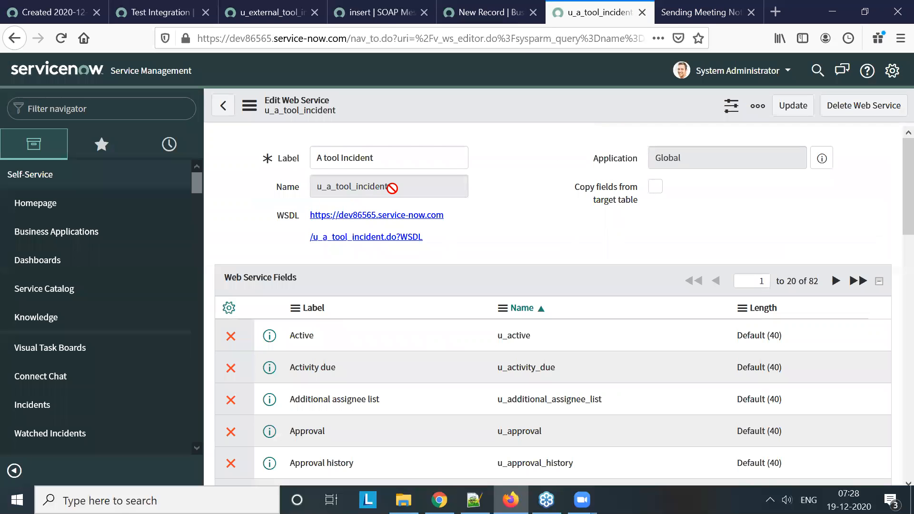
{"action": "scroll", "coordinate": [552, 366], "scroll_direction": "down", "scroll_amount": 10}
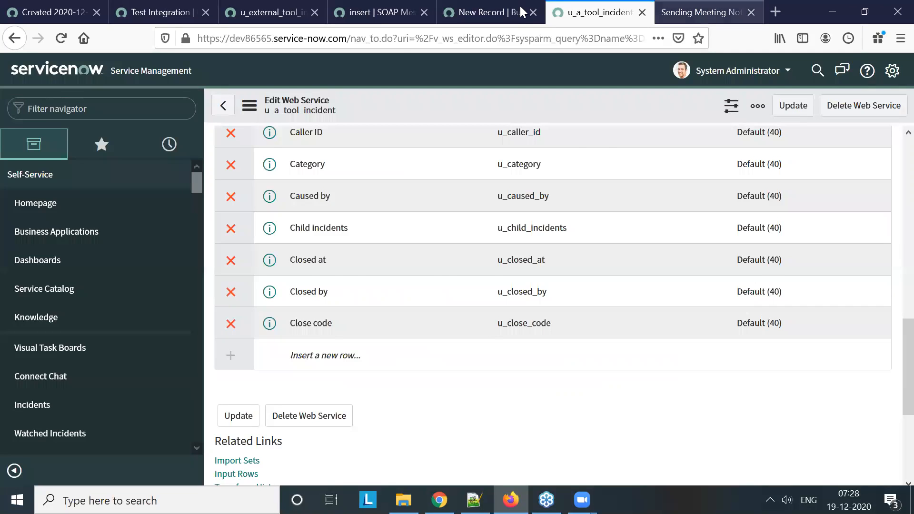
{"action": "left_click", "coordinate": [488, 13]}
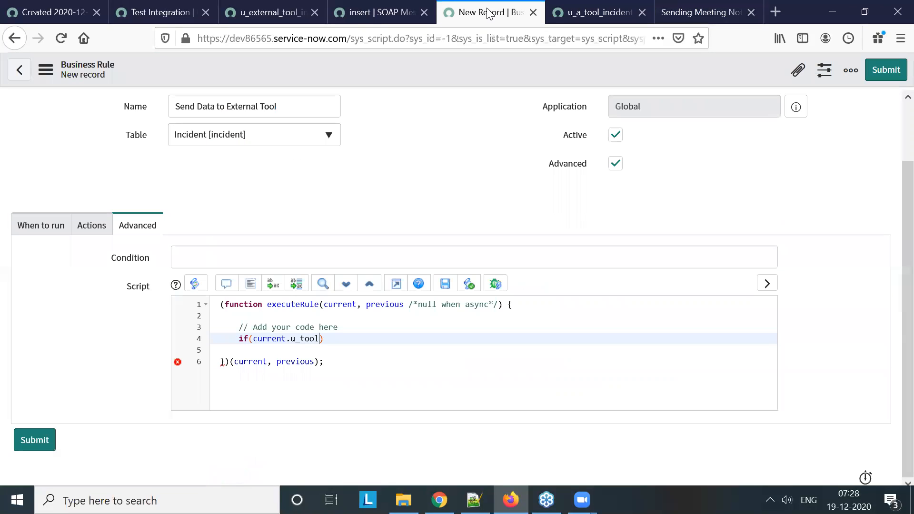
Open a new incident form and copy the field name u_tool_ticket_number from the Tool Ticket Number dictionary information
{"action": "left_click", "coordinate": [391, 15]}
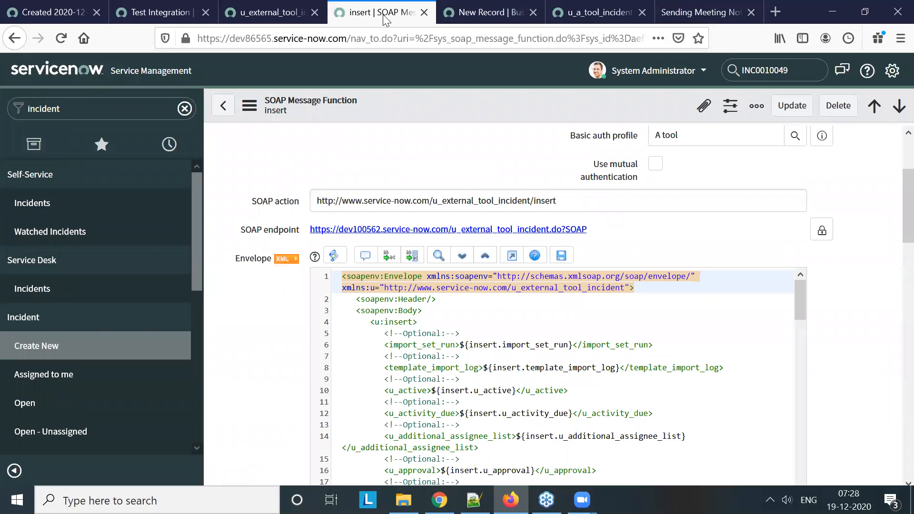
{"action": "middle_click", "coordinate": [61, 350]}
{"action": "left_click", "coordinate": [421, 13]}
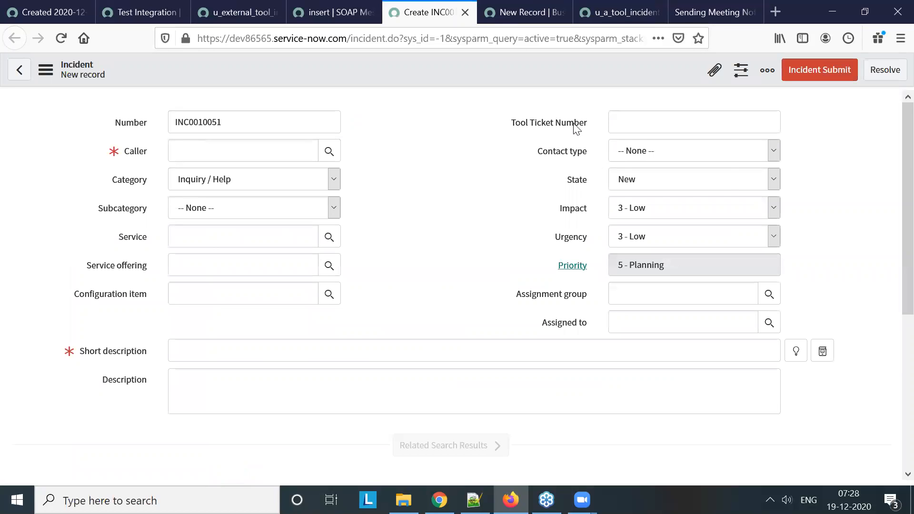
{"action": "right_click", "coordinate": [575, 125]}
{"action": "left_click", "coordinate": [635, 191]}
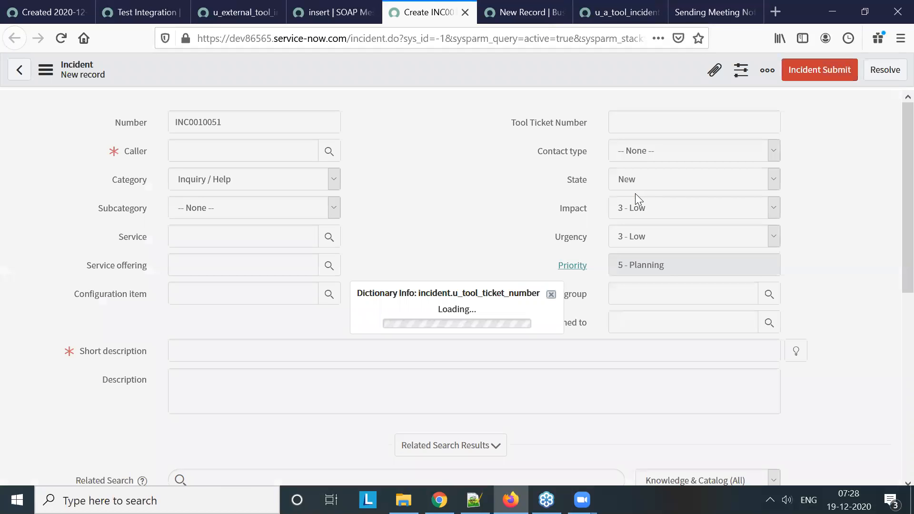
{"action": "double_click", "coordinate": [492, 272]}
{"action": "key", "text": "ctrl+c"}
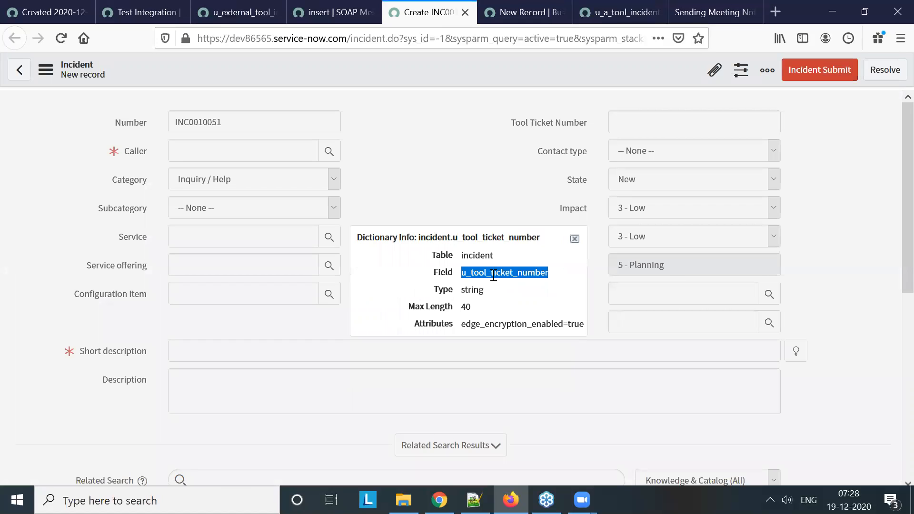
{"action": "left_click", "coordinate": [574, 241]}
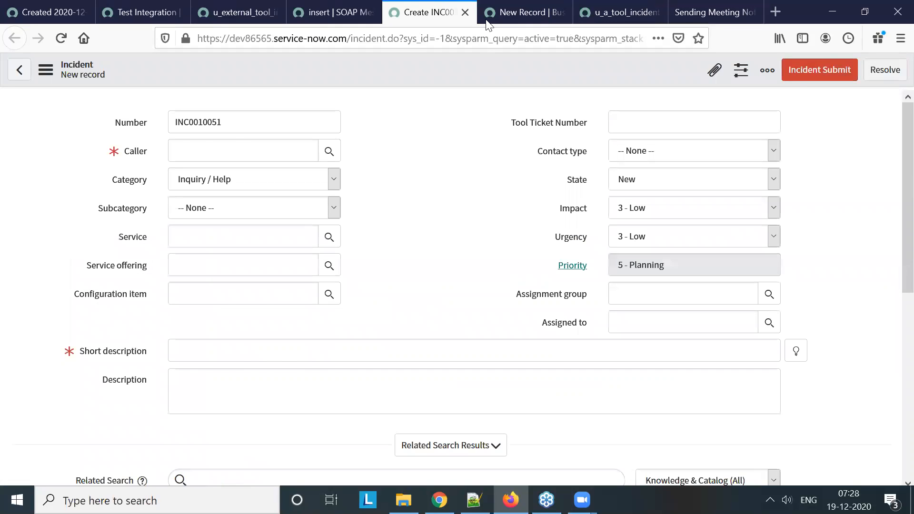
Complete the business rule's condition as if(current.u_tool_ticket_number=="") with an opening and closing brace and blank lines between them
{"action": "left_click", "coordinate": [513, 14]}
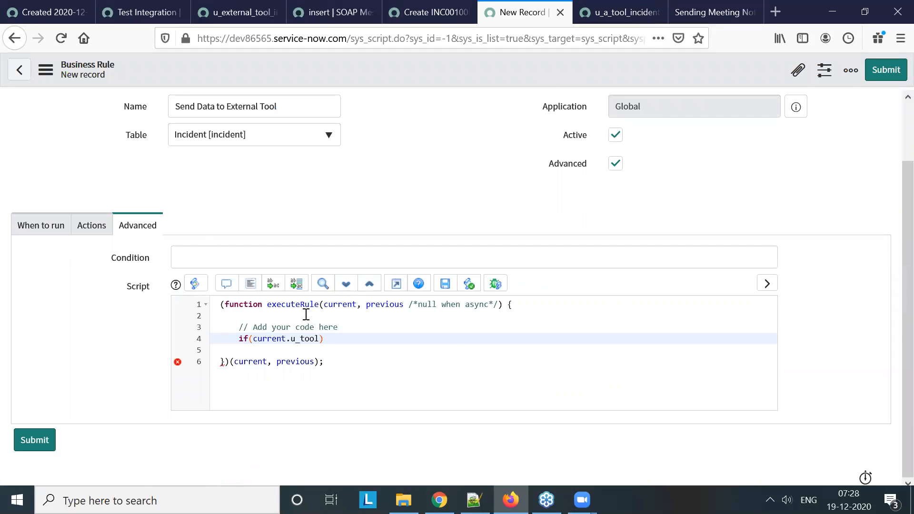
{"action": "double_click", "coordinate": [307, 338]}
{"action": "key", "text": "ctrl+v"}
{"action": "type", "text": "==\"\""}
{"action": "type", "text": "0"}
{"action": "key", "text": "Left"}
{"action": "key", "text": "Return"}
{"action": "key", "text": "Return"}
{"action": "key", "text": "Return"}
{"action": "key", "text": "Return"}
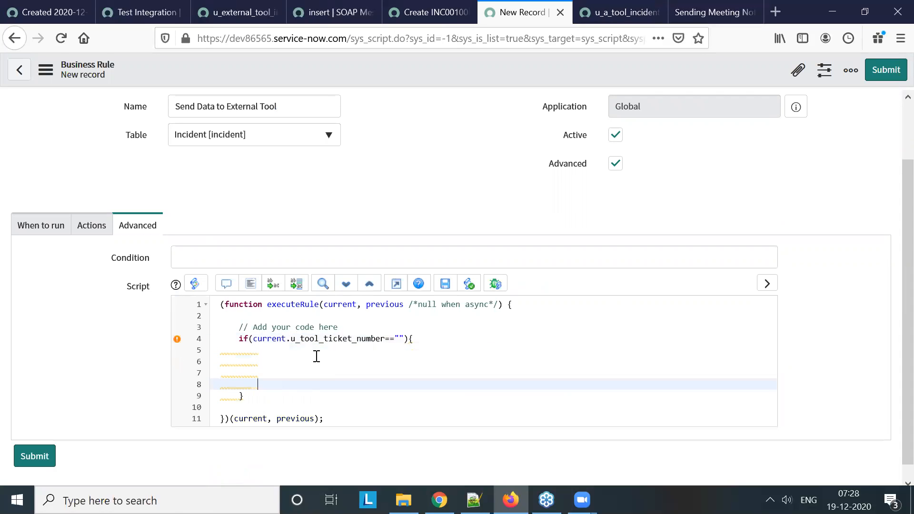
Preview the script usage of the insert SOAP message function, copy the whole sample script, and close the preview
{"action": "left_click", "coordinate": [437, 14]}
{"action": "left_click", "coordinate": [354, 5]}
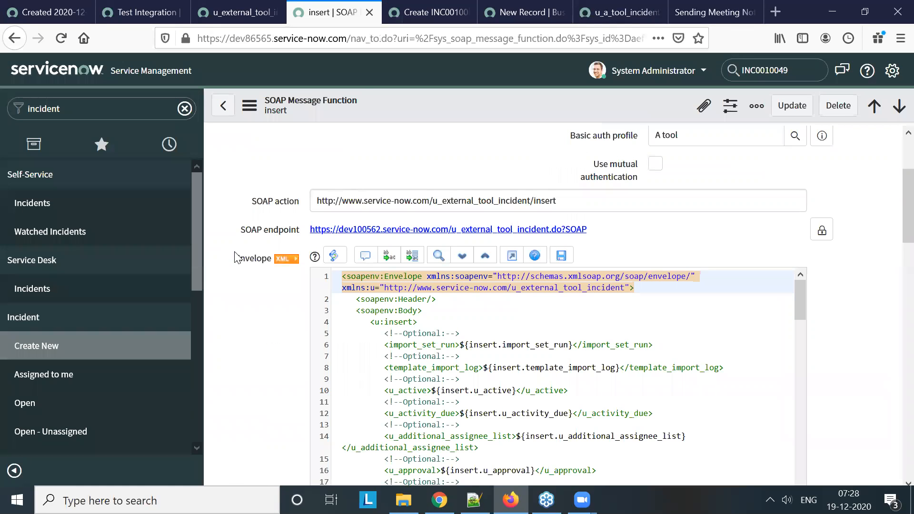
{"action": "scroll", "coordinate": [260, 185], "scroll_direction": "down", "scroll_amount": 10}
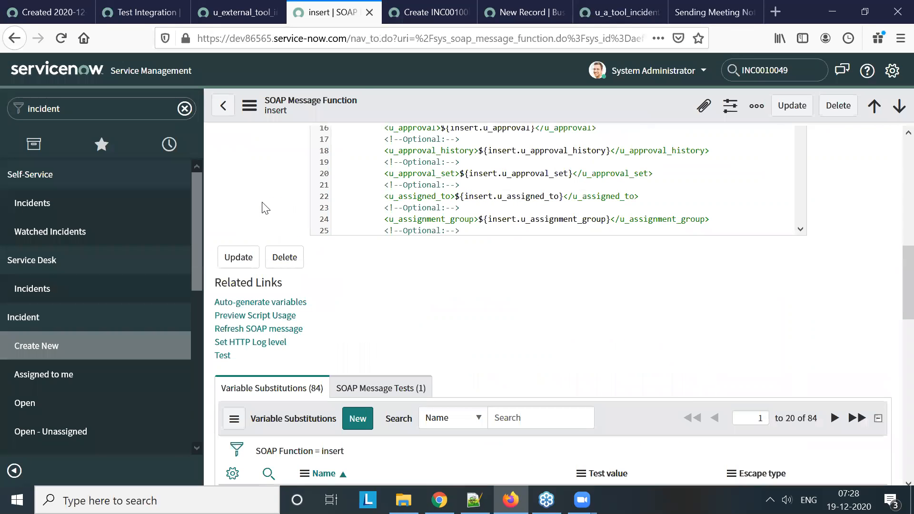
{"action": "scroll", "coordinate": [333, 357], "scroll_direction": "down", "scroll_amount": 1}
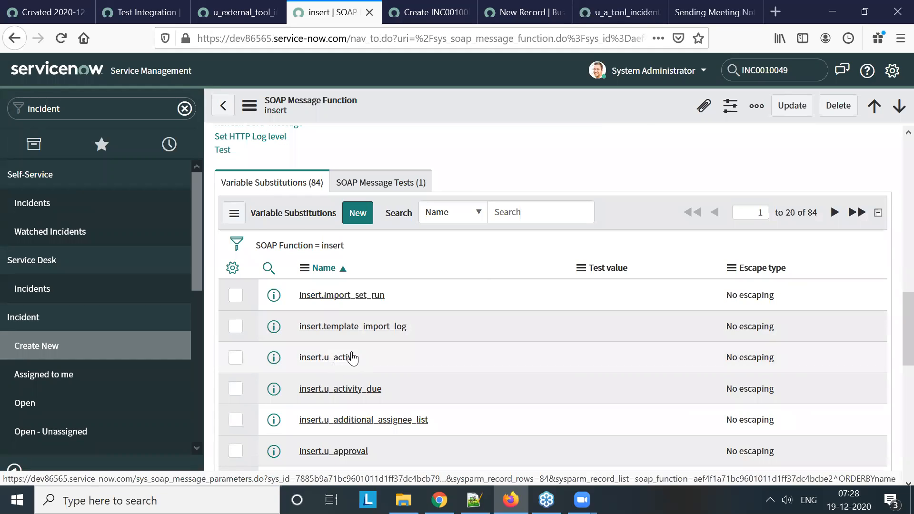
{"action": "scroll", "coordinate": [350, 356], "scroll_direction": "up", "scroll_amount": 3}
{"action": "scroll", "coordinate": [265, 210], "scroll_direction": "up", "scroll_amount": 2}
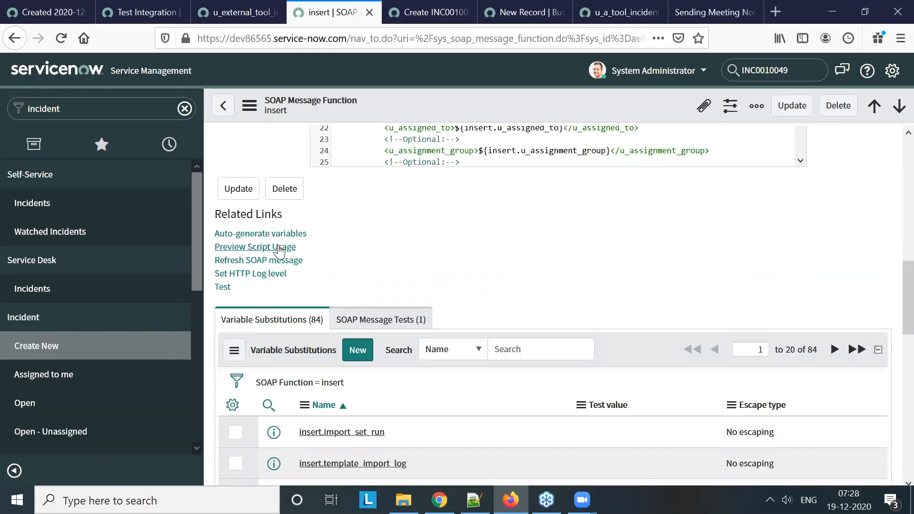
{"action": "left_click", "coordinate": [279, 249]}
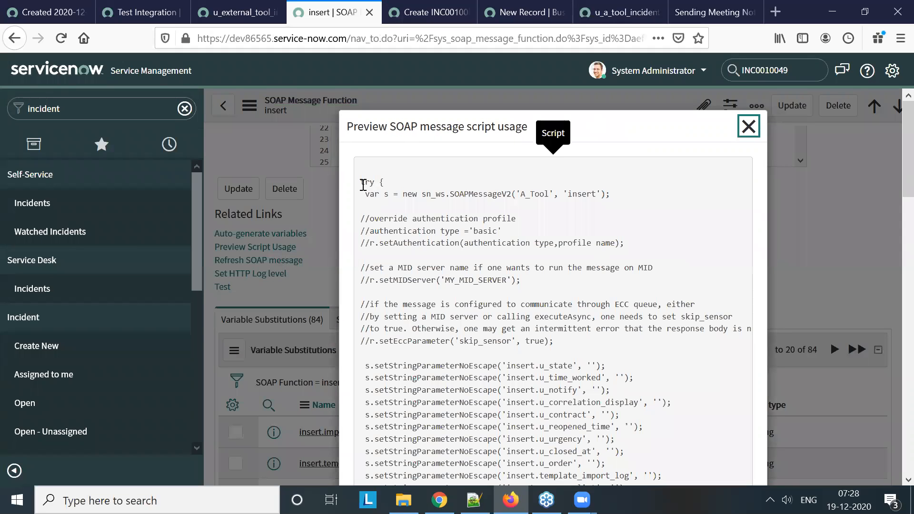
{"action": "left_click_drag", "start_coordinate": [361, 184], "coordinate": [491, 421]}
{"action": "scroll", "coordinate": [487, 412], "scroll_direction": "down", "scroll_amount": 15}
{"action": "scroll", "coordinate": [487, 412], "scroll_direction": "down", "scroll_amount": 5}
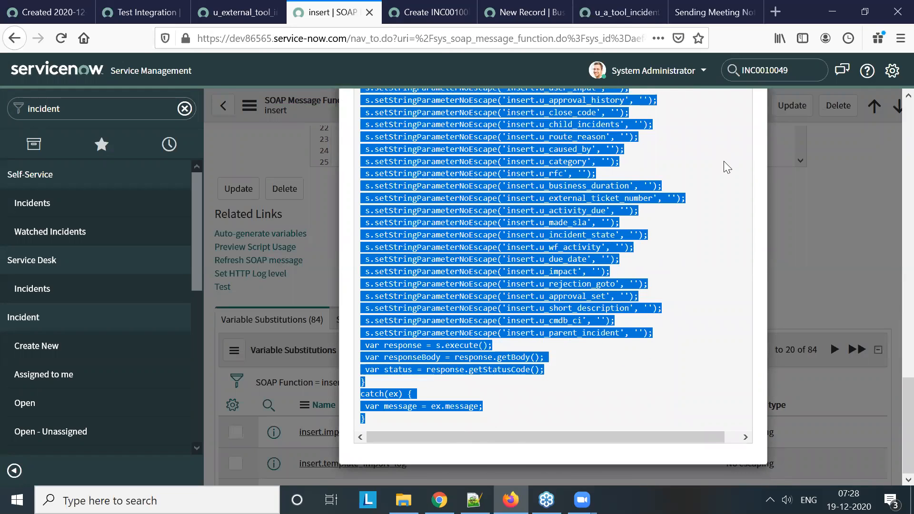
{"action": "scroll", "coordinate": [725, 160], "scroll_direction": "up", "scroll_amount": 20}
{"action": "left_click", "coordinate": [748, 126]}
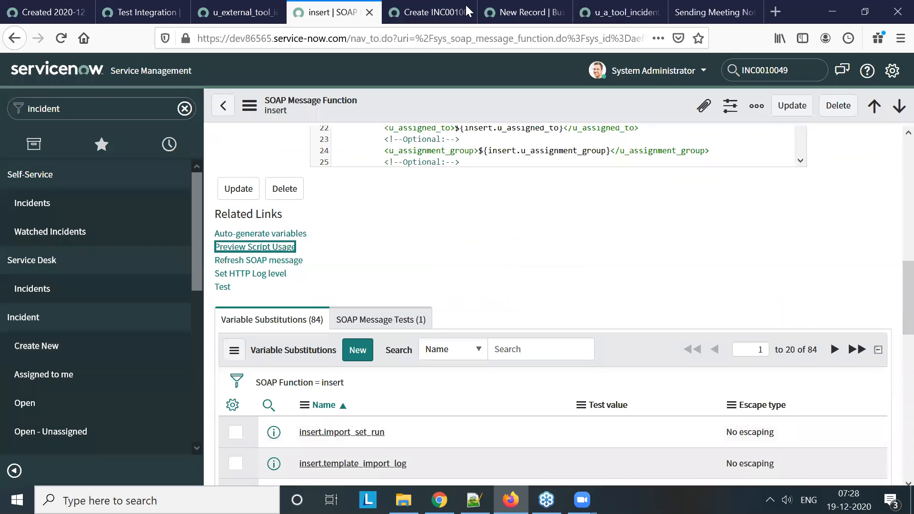
Paste the copied SOAP script inside the if block of the Send Data to External Tool business rule
{"action": "left_click", "coordinate": [516, 13]}
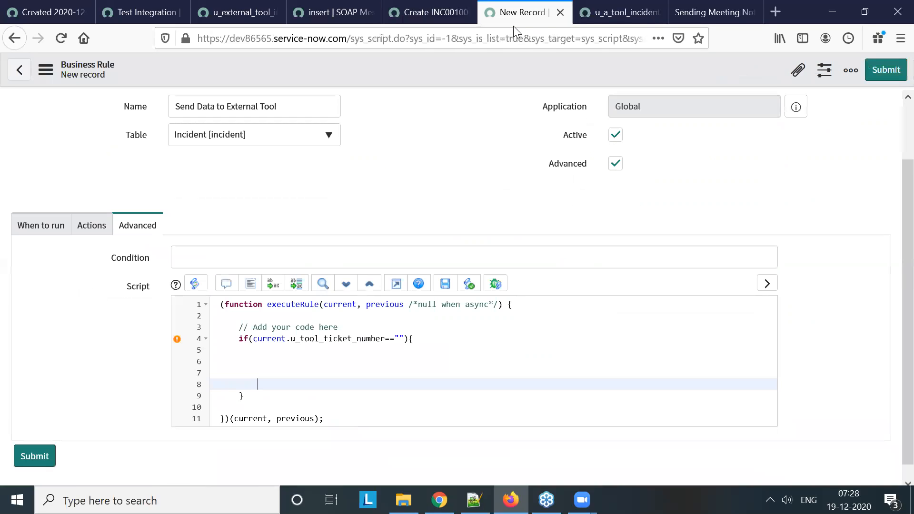
{"action": "left_click", "coordinate": [298, 362]}
{"action": "key", "text": "ctrl+v"}
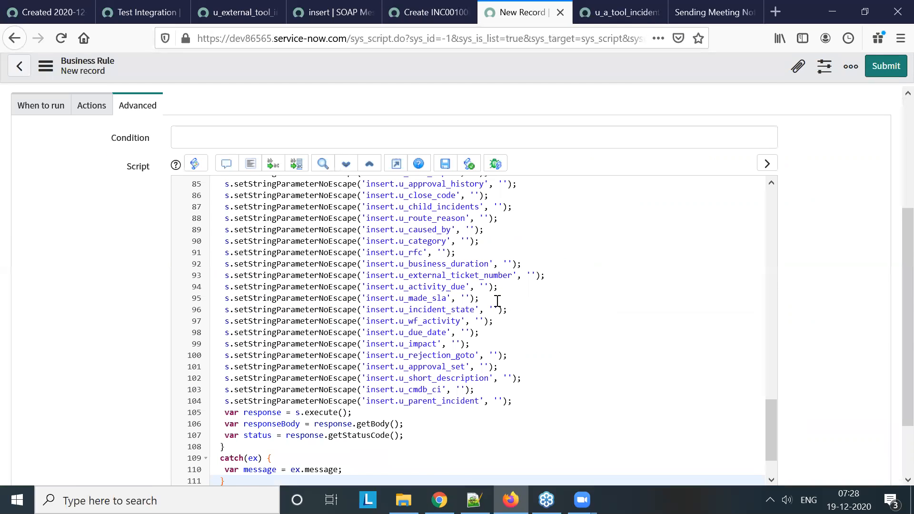
Delete the setStringParameterNoEscape lines from insert.u_state through insert.u_reopened_by in the pasted script
{"action": "scroll", "coordinate": [497, 300], "scroll_direction": "up", "scroll_amount": 4}
{"action": "scroll", "coordinate": [395, 238], "scroll_direction": "up", "scroll_amount": 20}
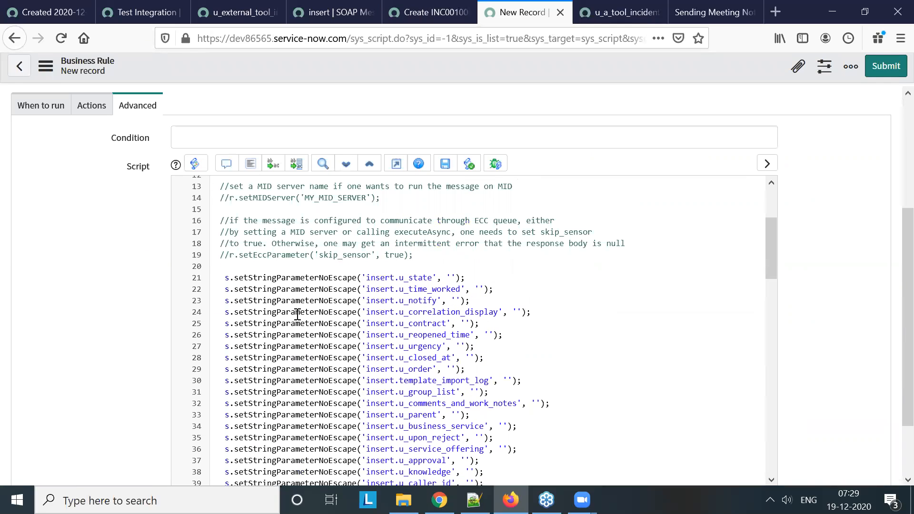
{"action": "left_click_drag", "start_coordinate": [227, 280], "coordinate": [520, 371]}
{"action": "scroll", "coordinate": [520, 371], "scroll_direction": "down", "scroll_amount": 3}
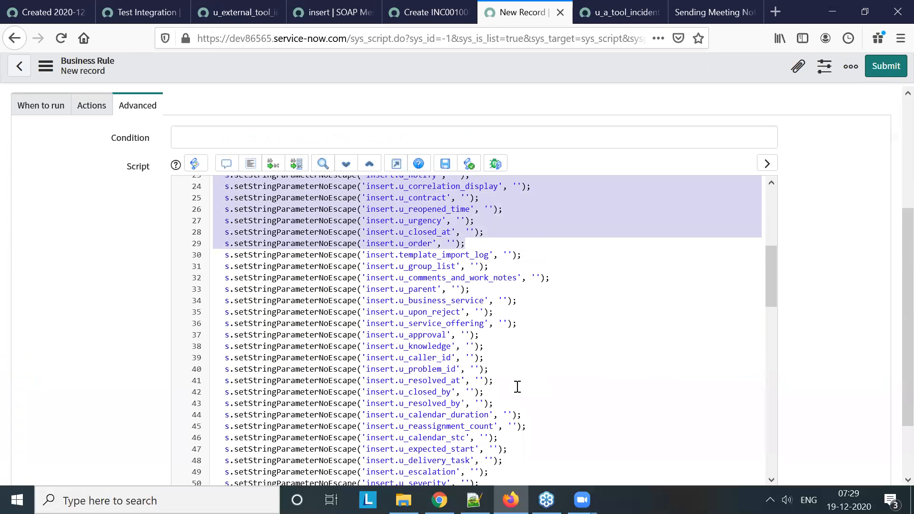
{"action": "left_click", "coordinate": [516, 391], "text": "shift"}
{"action": "scroll", "coordinate": [517, 391], "scroll_direction": "down", "scroll_amount": 2}
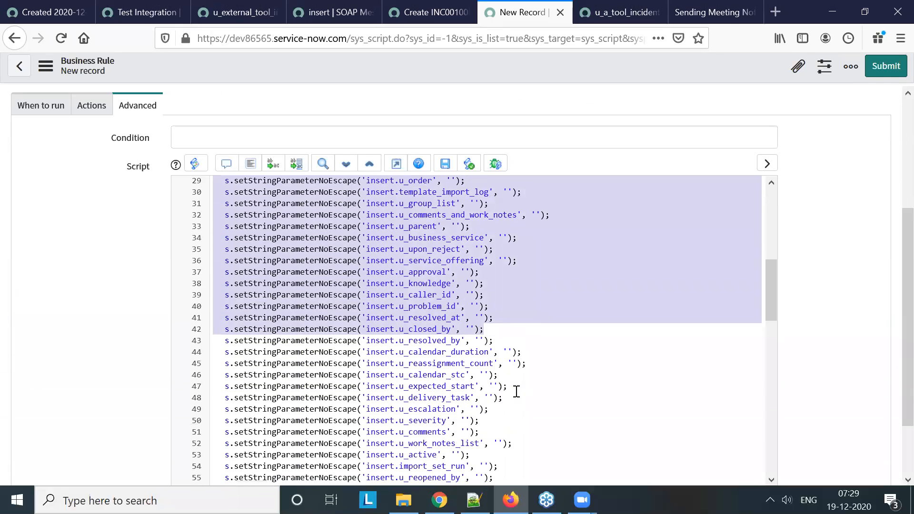
{"action": "scroll", "coordinate": [516, 391], "scroll_direction": "down", "scroll_amount": 2}
{"action": "left_click", "coordinate": [489, 386], "text": "shift"}
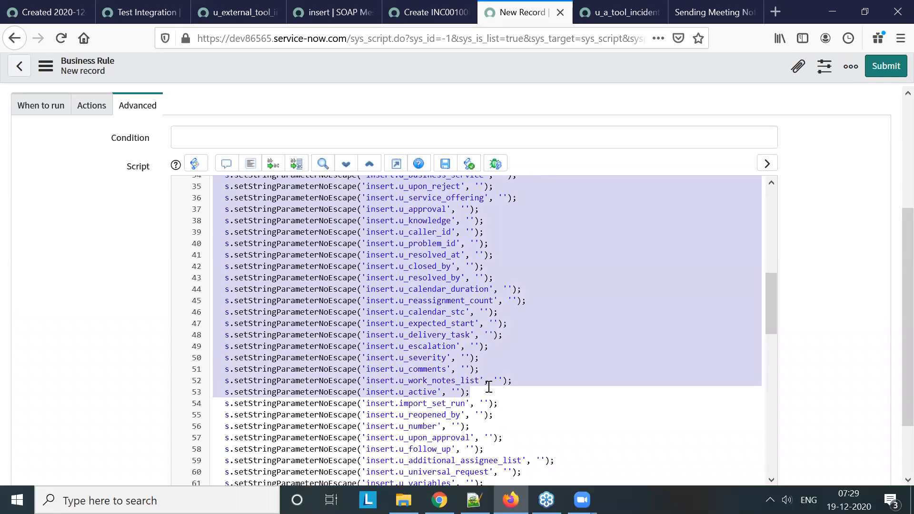
{"action": "left_click", "coordinate": [491, 384], "text": "shift"}
{"action": "scroll", "coordinate": [491, 381], "scroll_direction": "down", "scroll_amount": 2}
{"action": "left_click", "coordinate": [495, 370], "text": "shift"}
{"action": "left_click", "coordinate": [499, 362], "text": "shift"}
{"action": "left_click", "coordinate": [501, 356], "text": "shift"}
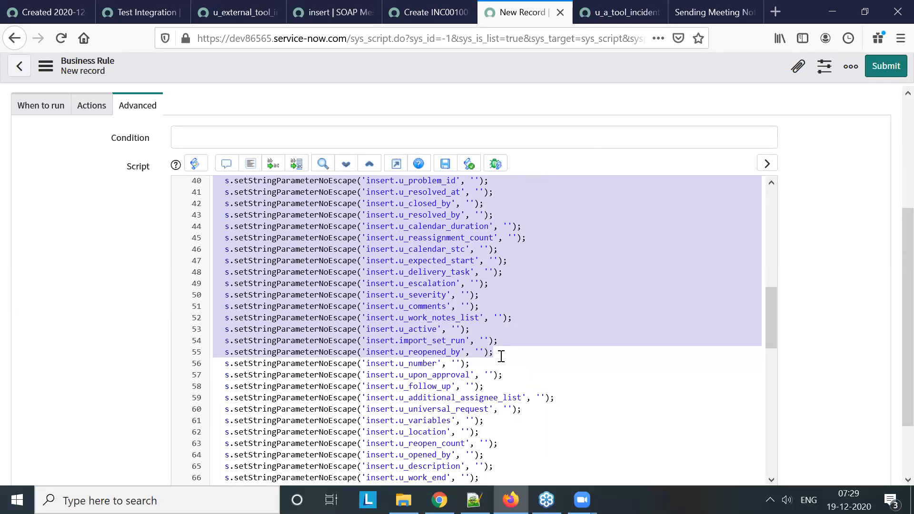
{"action": "left_click_drag", "start_coordinate": [501, 356], "coordinate": [521, 355]}
{"action": "key", "text": "Delete"}
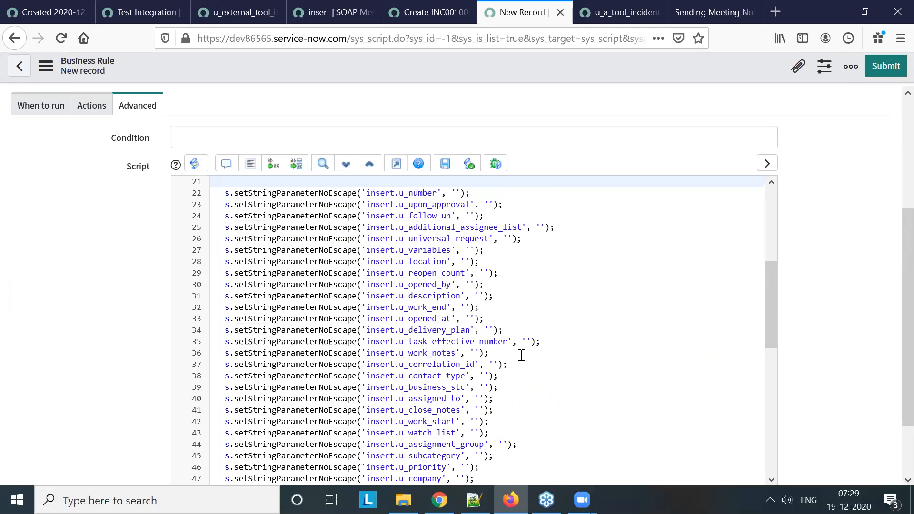
Delete the insert.u_cmdb_ci and insert.u_parent_incident parameter lines above the response variable
{"action": "scroll", "coordinate": [521, 355], "scroll_direction": "down", "scroll_amount": 11}
{"action": "left_click_drag", "start_coordinate": [528, 364], "coordinate": [212, 349]}
{"action": "key", "text": "Delete"}
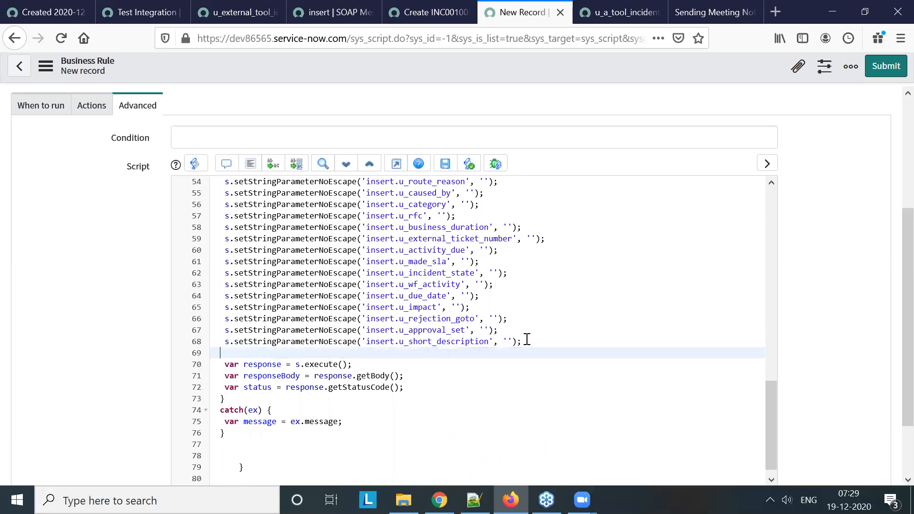
{"action": "left_click", "coordinate": [527, 339]}
{"action": "left_click", "coordinate": [507, 328]}
{"action": "left_click_drag", "start_coordinate": [433, 314], "coordinate": [322, 186]}
{"action": "scroll", "coordinate": [353, 276], "scroll_direction": "up", "scroll_amount": 2}
{"action": "scroll", "coordinate": [334, 274], "scroll_direction": "up", "scroll_amount": 2}
{"action": "scroll", "coordinate": [325, 243], "scroll_direction": "up", "scroll_amount": 2}
{"action": "scroll", "coordinate": [322, 186], "scroll_direction": "up", "scroll_amount": 2}
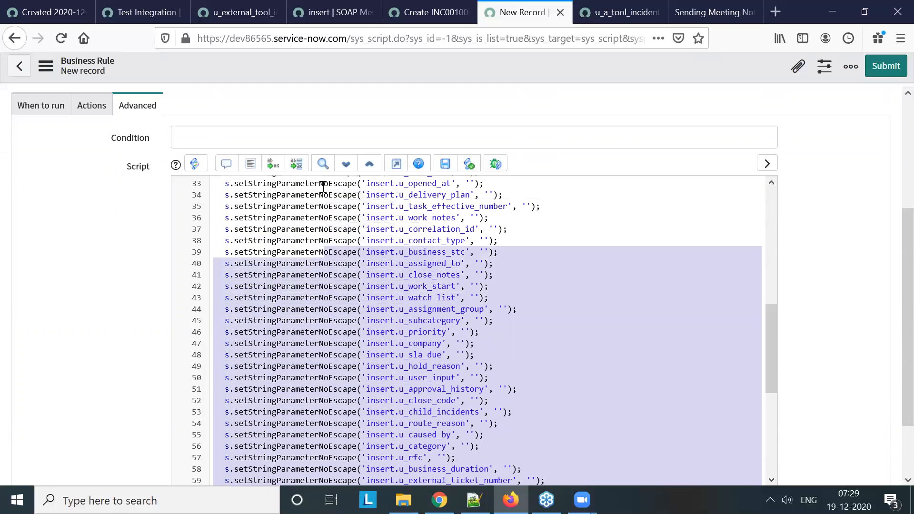
{"action": "scroll", "coordinate": [323, 186], "scroll_direction": "up", "scroll_amount": 2}
{"action": "scroll", "coordinate": [323, 186], "scroll_direction": "up", "scroll_amount": 2}
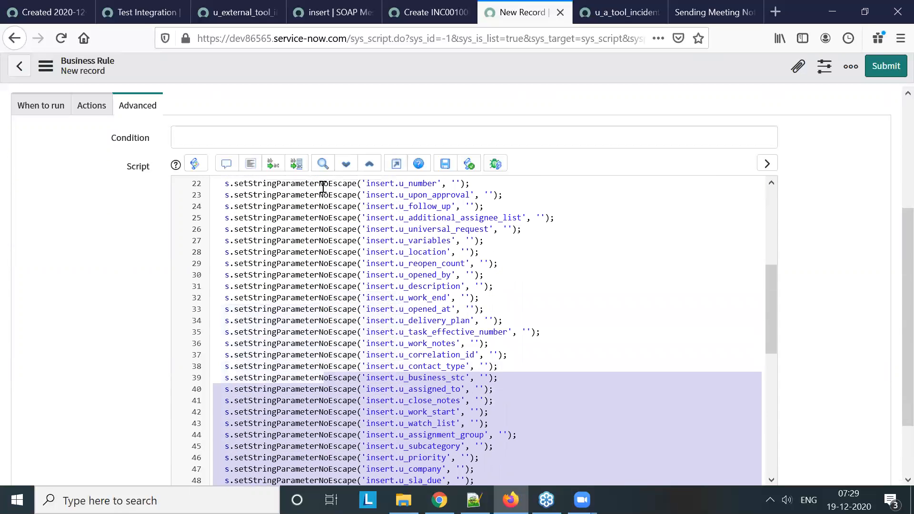
{"action": "left_click_drag", "start_coordinate": [322, 186], "coordinate": [327, 265]}
{"action": "scroll", "coordinate": [320, 243], "scroll_direction": "up", "scroll_amount": 2}
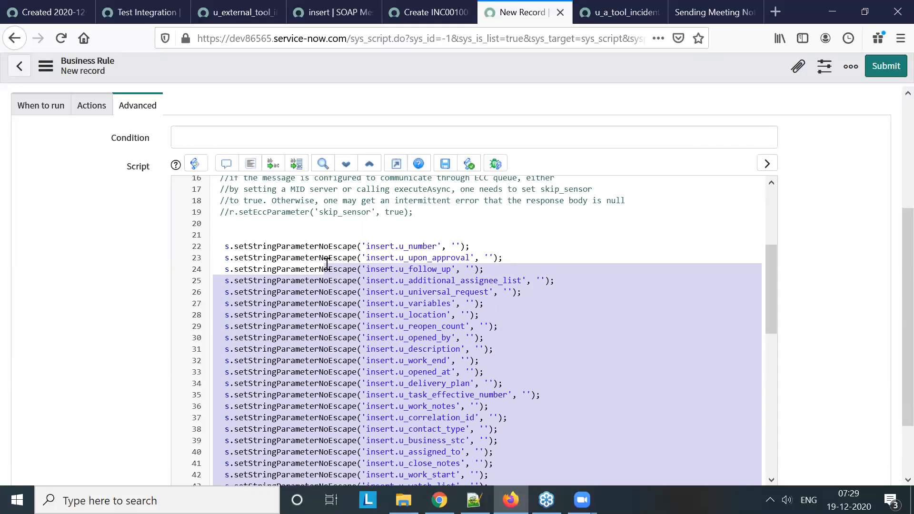
{"action": "left_click_drag", "start_coordinate": [327, 265], "coordinate": [536, 371]}
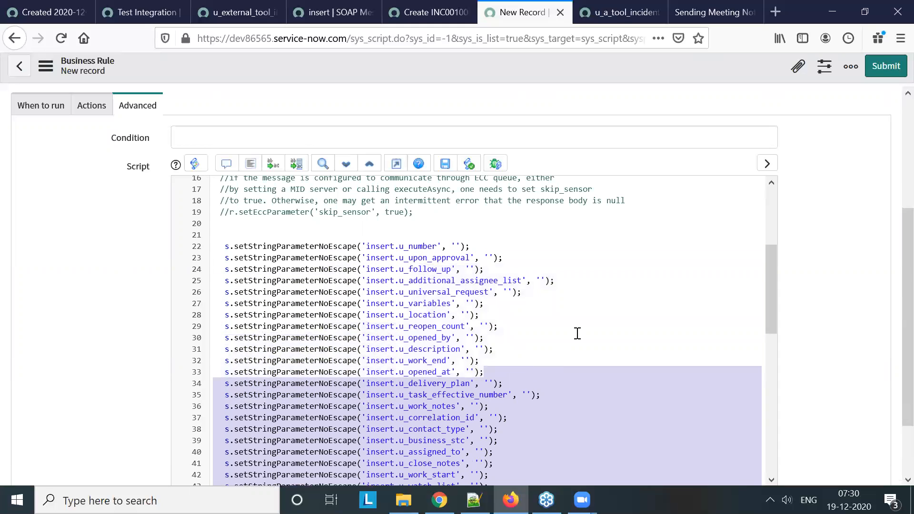
Search the business rule script for "number"
{"action": "left_click", "coordinate": [577, 333]}
{"action": "key", "text": "ctrl+f"}
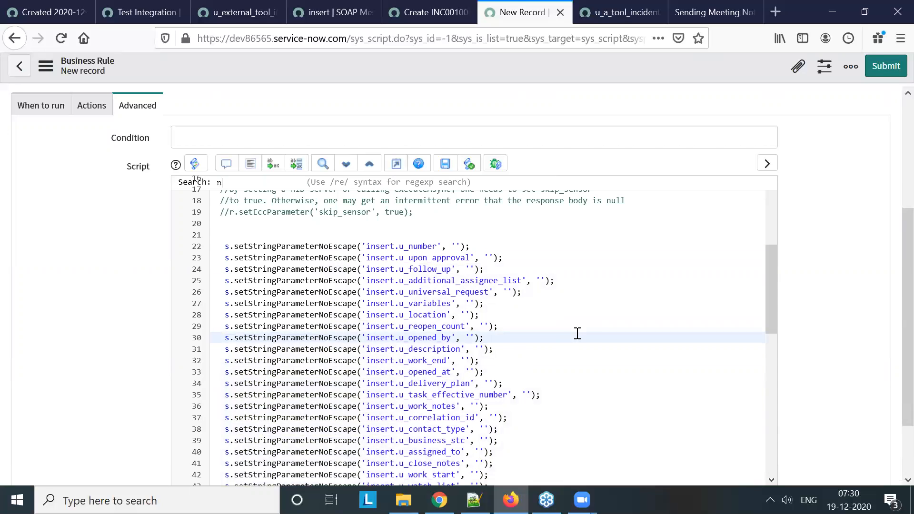
{"action": "key", "text": "Return"}
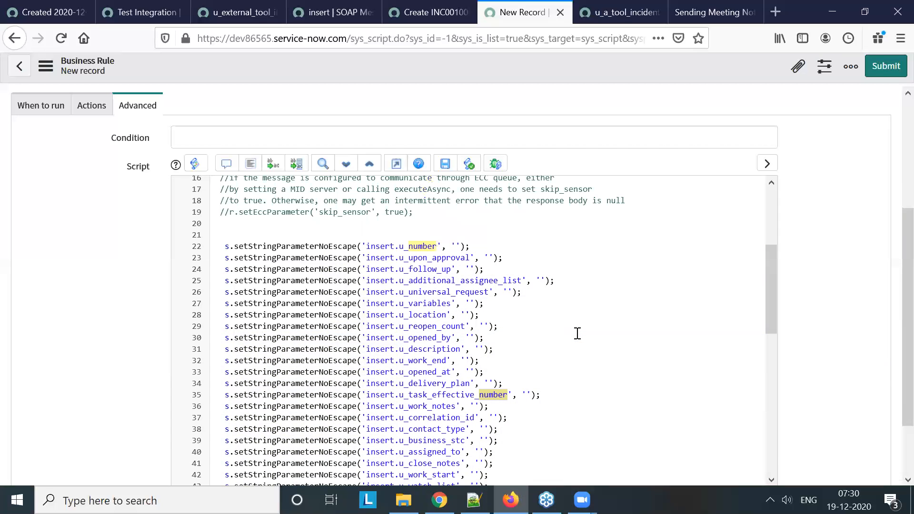
Delete the setStringParameterNoEscape lines from insert.u_activity_due through insert.u_approval_set in the business rule script
{"action": "scroll", "coordinate": [516, 388], "scroll_direction": "down", "scroll_amount": 5}
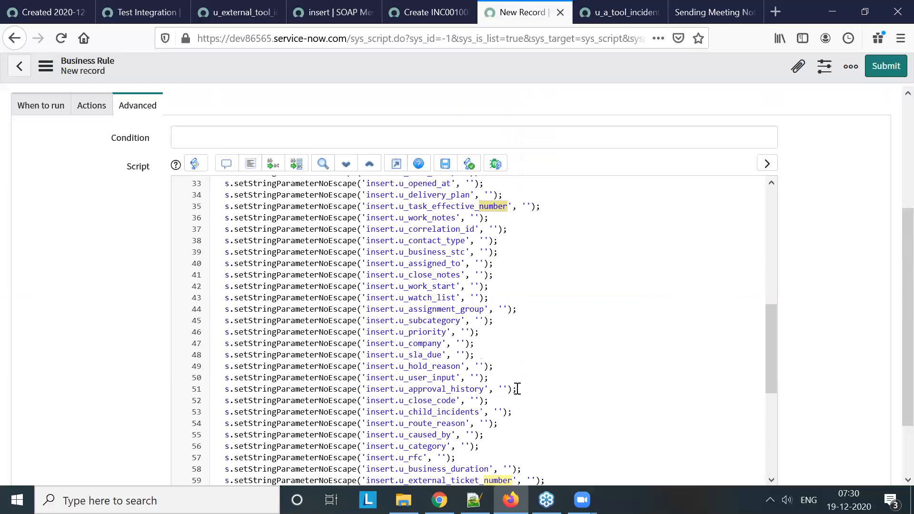
{"action": "scroll", "coordinate": [516, 389], "scroll_direction": "down", "scroll_amount": 4}
{"action": "left_click", "coordinate": [508, 306]}
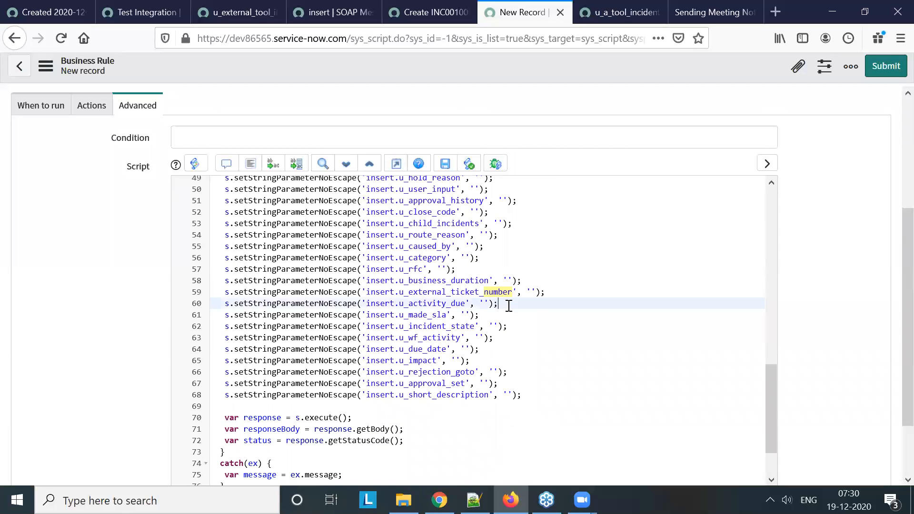
{"action": "left_click_drag", "start_coordinate": [221, 303], "coordinate": [523, 378]}
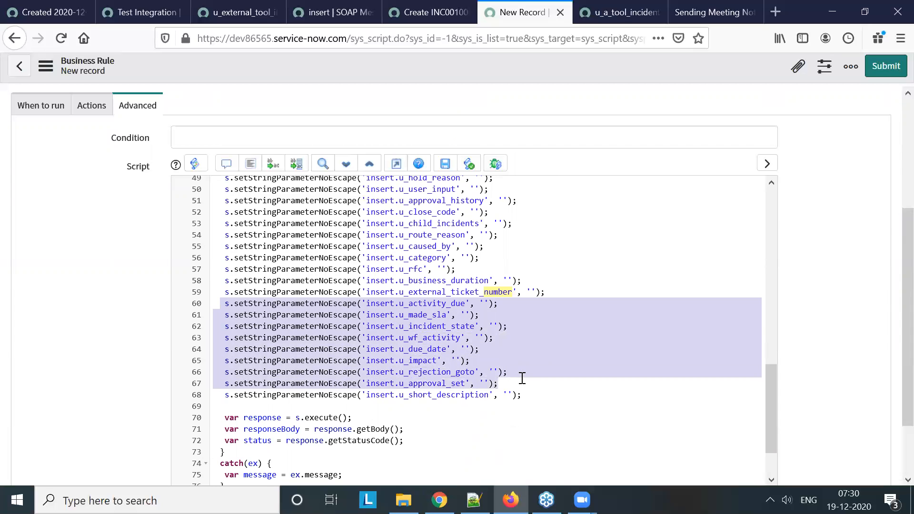
{"action": "key", "text": "Delete"}
Delete the parameter lines from insert.u_work_end through insert.u_business_duration, above the insert.u_external_ticket_number line
{"action": "left_click_drag", "start_coordinate": [522, 295], "coordinate": [425, 336]}
{"action": "scroll", "coordinate": [434, 238], "scroll_direction": "up", "scroll_amount": 4}
{"action": "scroll", "coordinate": [426, 336], "scroll_direction": "up", "scroll_amount": 2}
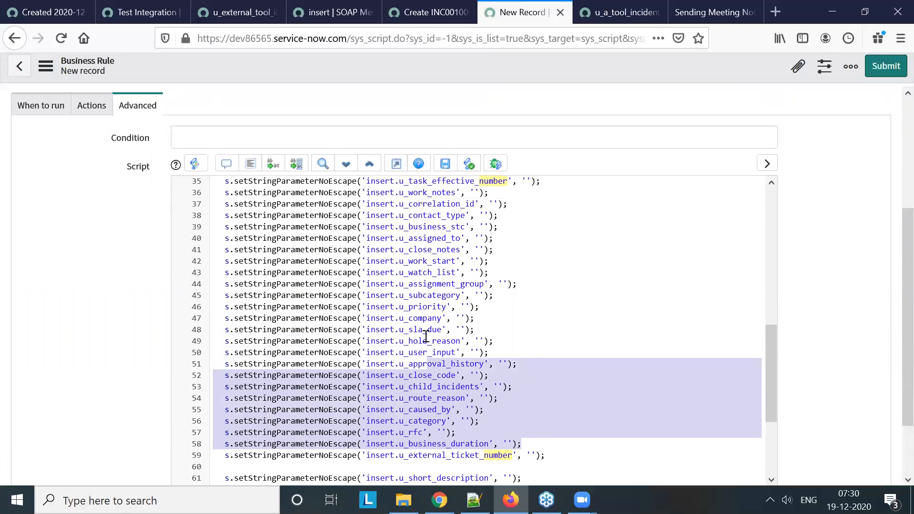
{"action": "scroll", "coordinate": [426, 336], "scroll_direction": "up", "scroll_amount": 2}
{"action": "left_click_drag", "start_coordinate": [426, 337], "coordinate": [220, 248]}
{"action": "key", "text": "BackSpace"}
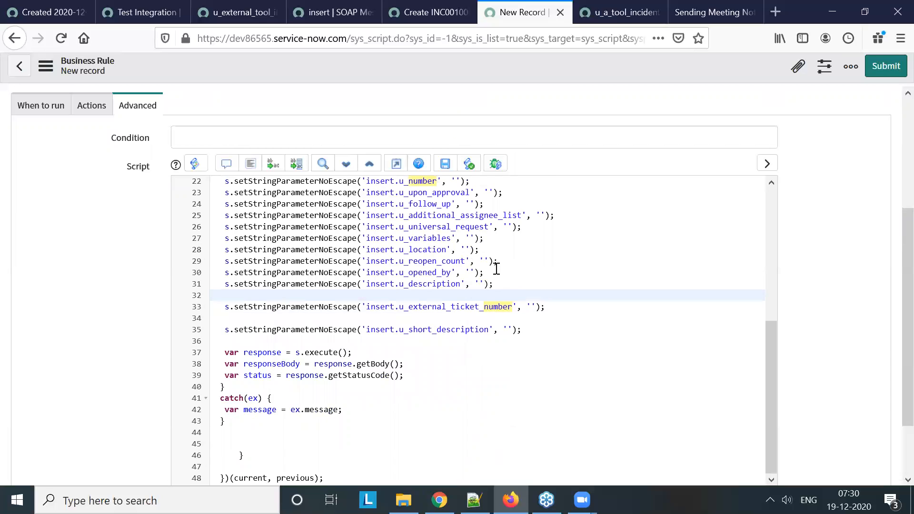
Delete the parameter lines from insert.u_upon_approval through insert.u_opened_by and comment out the insert.u_number line with //
{"action": "left_click_drag", "start_coordinate": [484, 267], "coordinate": [222, 191]}
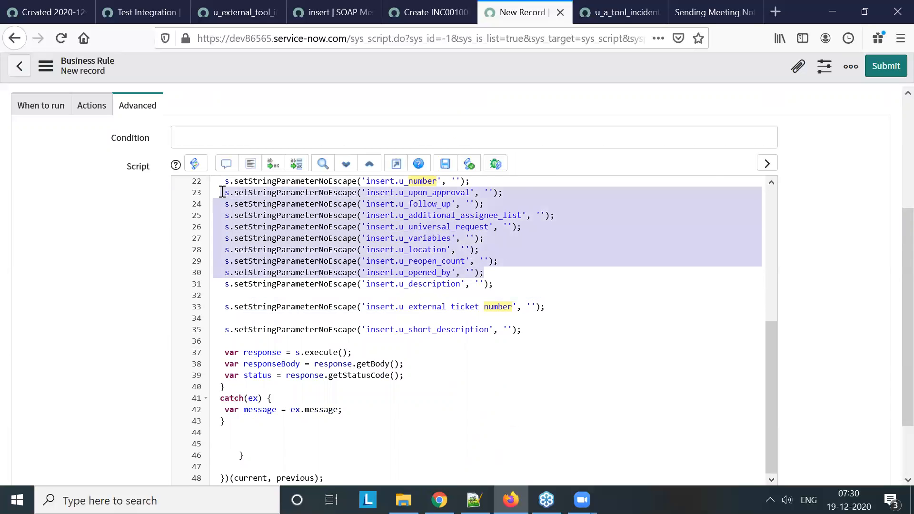
{"action": "key", "text": "BackSpace"}
{"action": "scroll", "coordinate": [617, 312], "scroll_direction": "up", "scroll_amount": 2}
{"action": "left_click", "coordinate": [215, 324]}
{"action": "type", "text": "//"}
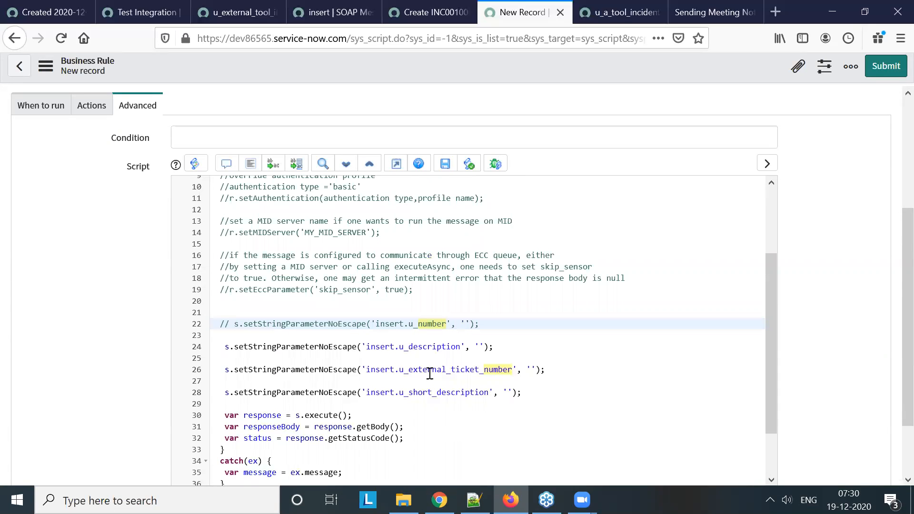
Replace the empty value of the insert.u_external_ticket_number parameter with current.number
{"action": "left_click", "coordinate": [483, 370]}
{"action": "left_click", "coordinate": [484, 378]}
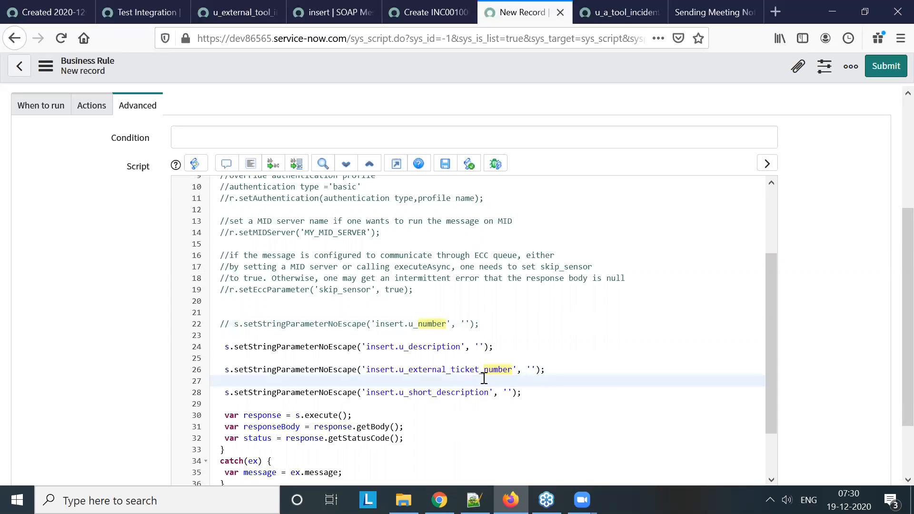
{"action": "left_click", "coordinate": [538, 370]}
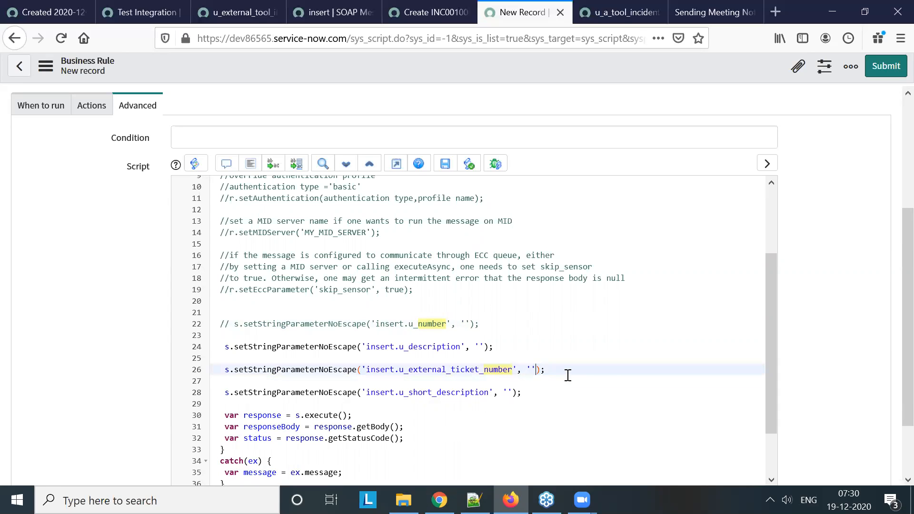
{"action": "key", "text": "BackSpace"}
{"action": "type", "text": "current.number"}
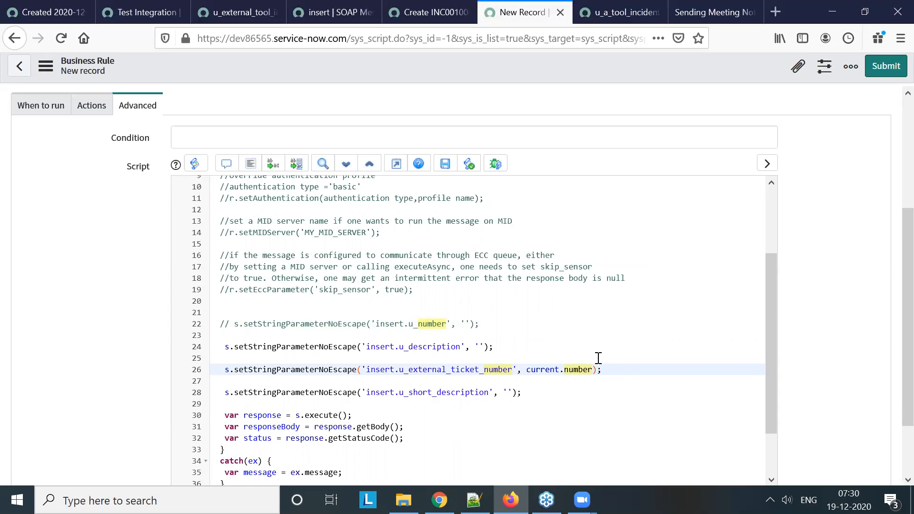
Replace the empty value of the insert.u_description parameter with current.description
{"action": "left_click", "coordinate": [487, 347]}
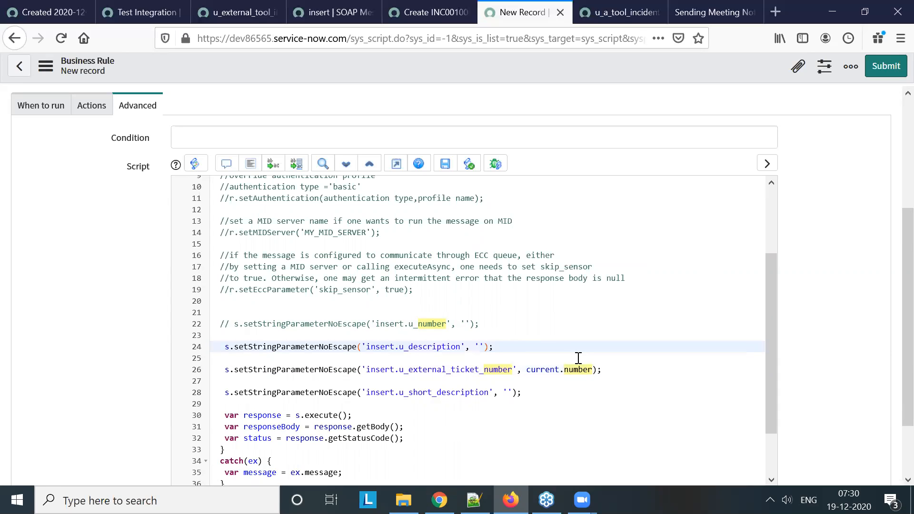
{"action": "key", "text": "Left"}
{"action": "key", "text": "BackSpace"}
{"action": "key", "text": "BackSpace"}
{"action": "type", "text": "current"}
{"action": "type", "text": ".des"}
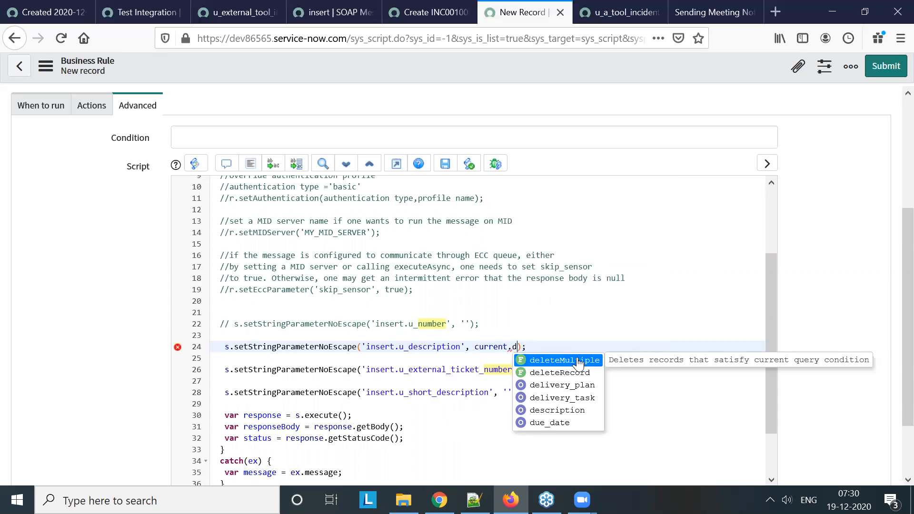
{"action": "left_click", "coordinate": [579, 361]}
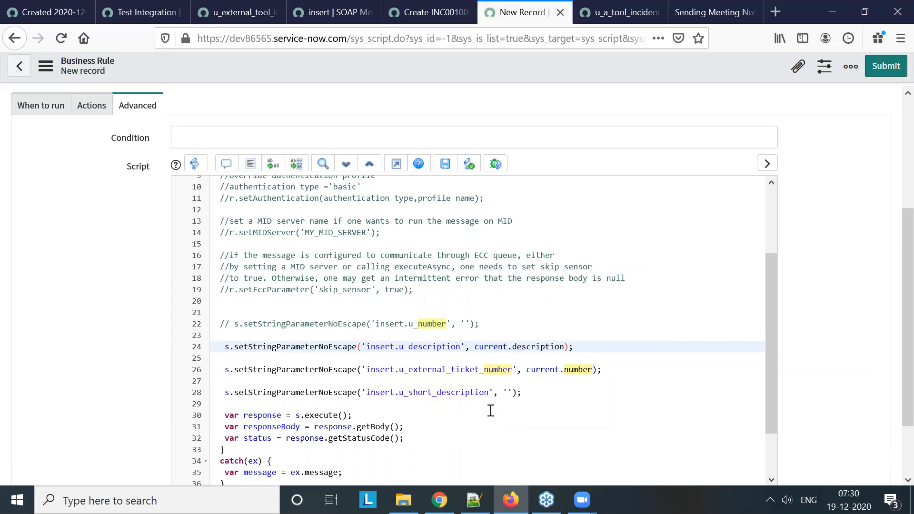
Replace the empty value of the insert.u_short_description parameter with current.short_description
{"action": "left_click", "coordinate": [550, 397]}
{"action": "key", "text": "BackSpace"}
{"action": "type", "text": "current"}
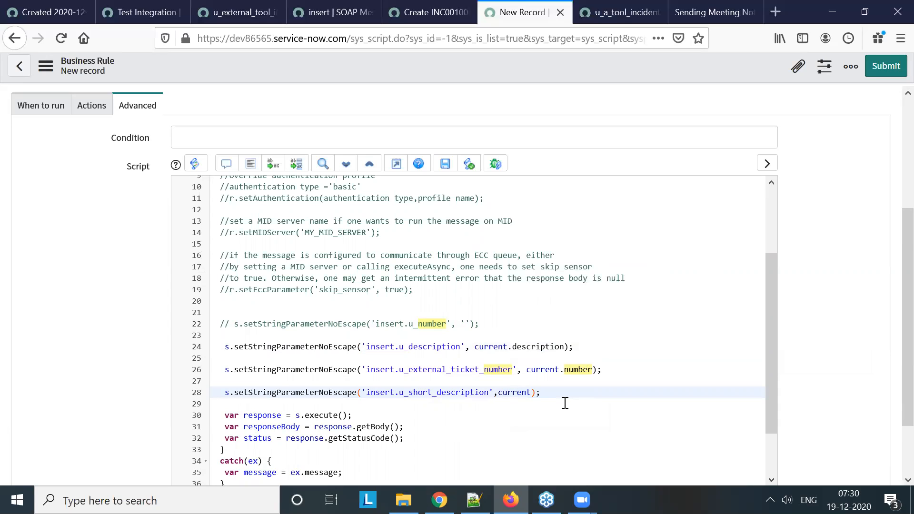
{"action": "type", "text": ".sho"}
{"action": "left_click", "coordinate": [564, 405]}
Review the trimmed script, including the if condition, the insert parameters and the response, responseBody and status variables
{"action": "scroll", "coordinate": [518, 344], "scroll_direction": "up", "scroll_amount": 3}
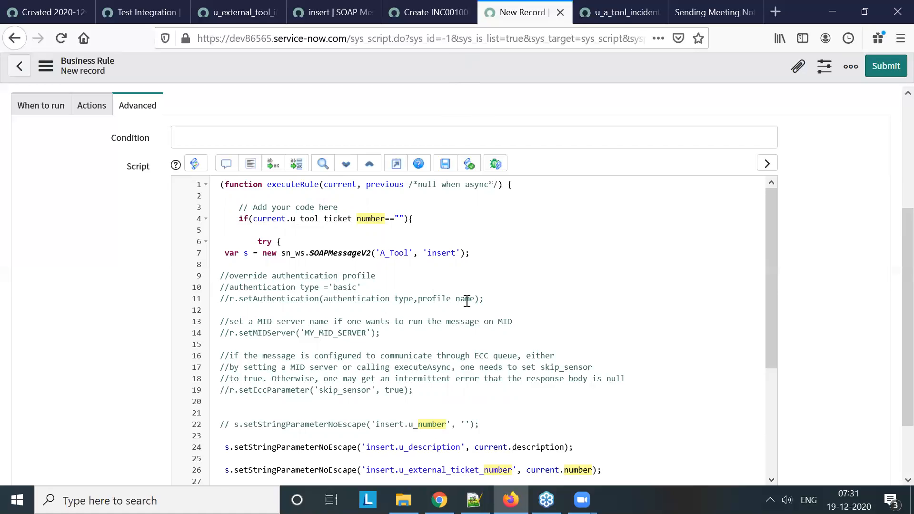
{"action": "scroll", "coordinate": [465, 297], "scroll_direction": "down", "scroll_amount": 5}
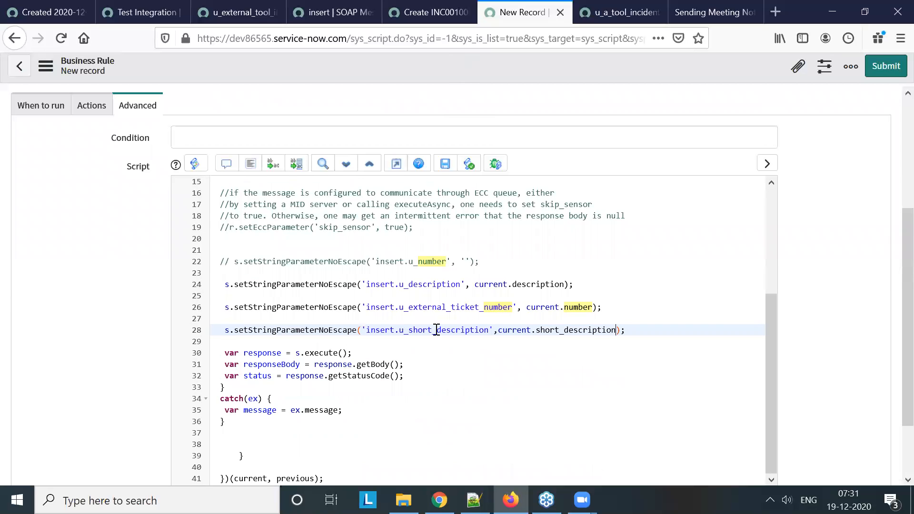
{"action": "left_click", "coordinate": [259, 373]}
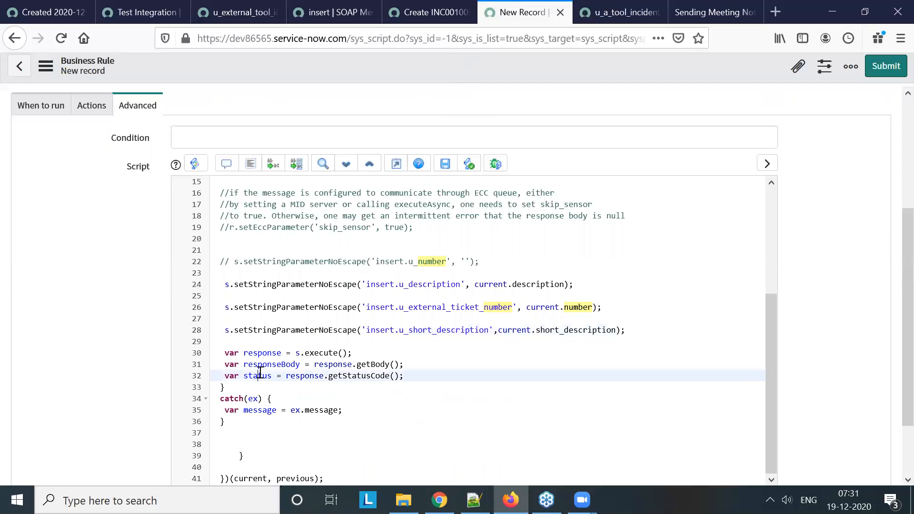
{"action": "left_click", "coordinate": [267, 365]}
{"action": "left_click", "coordinate": [267, 353]}
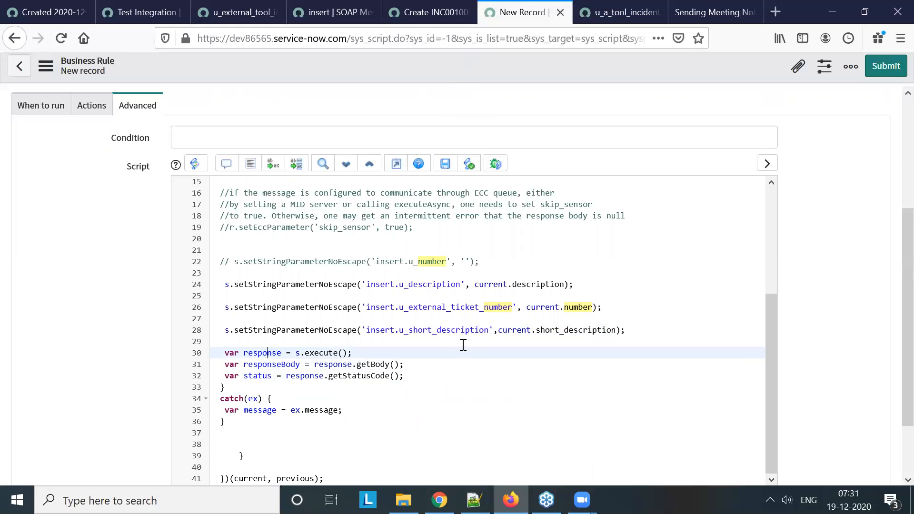
{"action": "scroll", "coordinate": [463, 345], "scroll_direction": "up", "scroll_amount": 5}
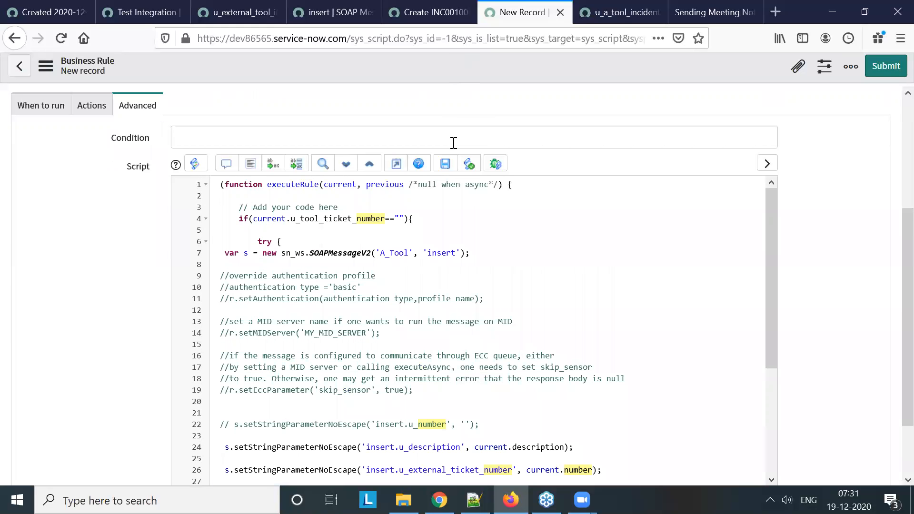
Open the existing SOAP message test of the insert function in a new browser tab
{"action": "left_click", "coordinate": [345, 12]}
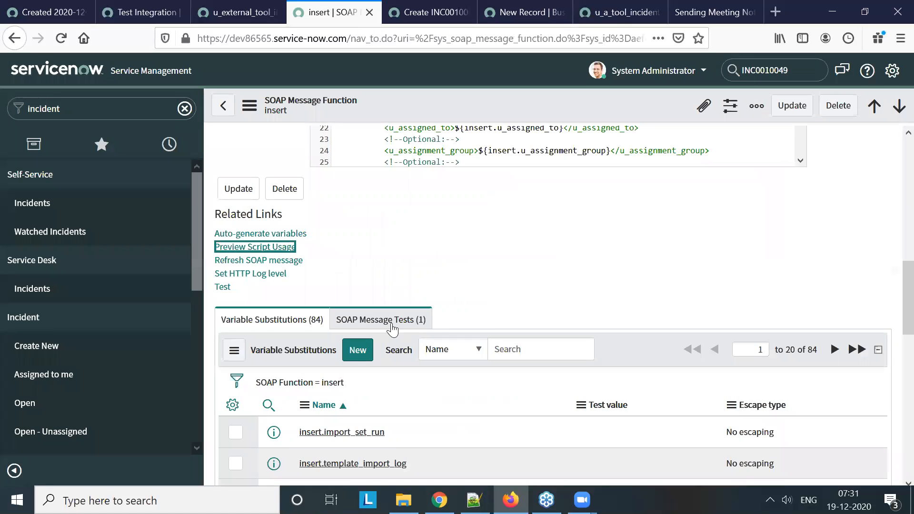
{"action": "left_click", "coordinate": [383, 319]}
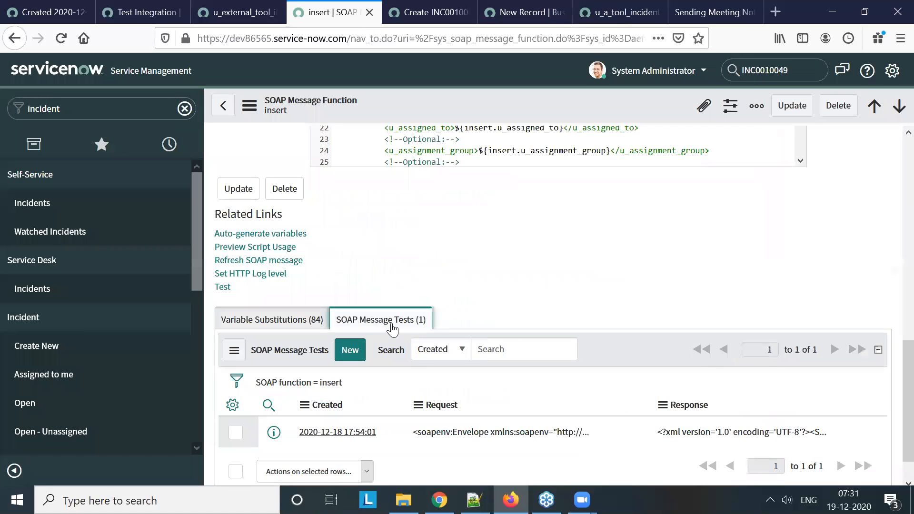
{"action": "middle_click", "coordinate": [363, 433]}
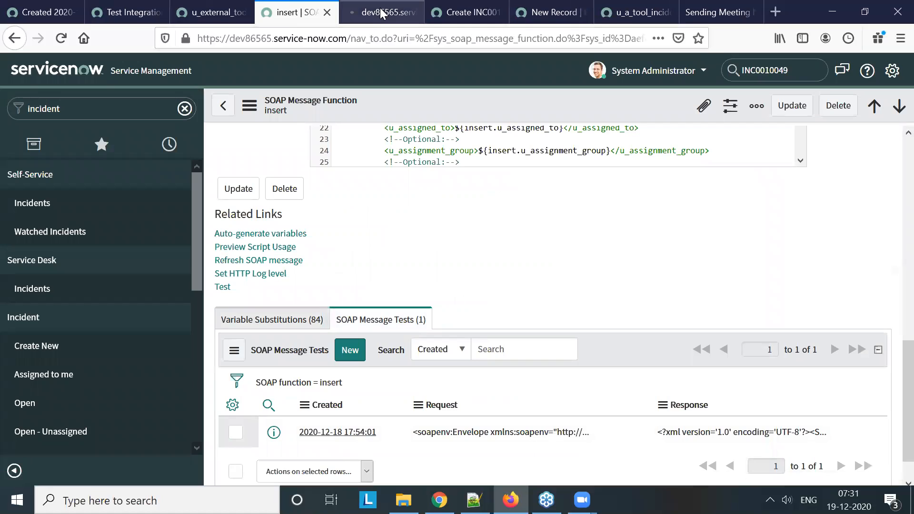
{"action": "left_click", "coordinate": [383, 13]}
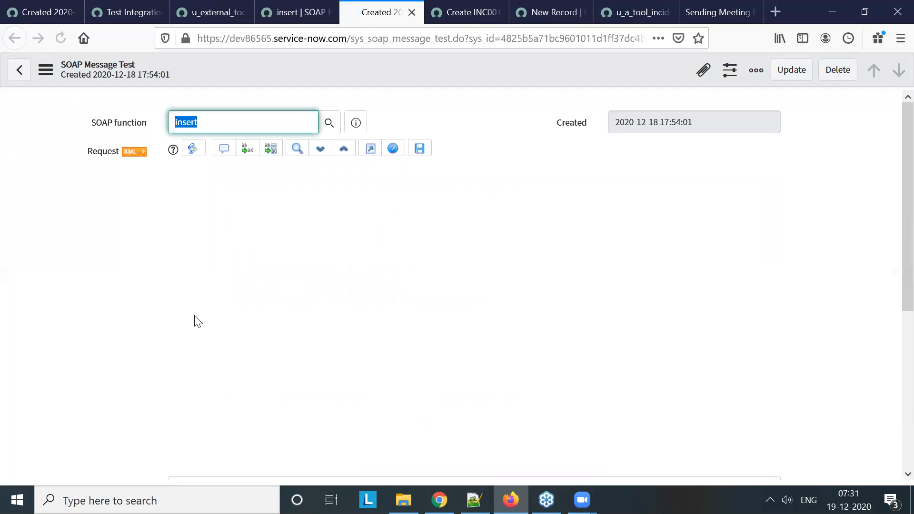
Examine the SOAP message test's request elements, HTTP status and response XML
{"action": "scroll", "coordinate": [138, 323], "scroll_direction": "down", "scroll_amount": 5}
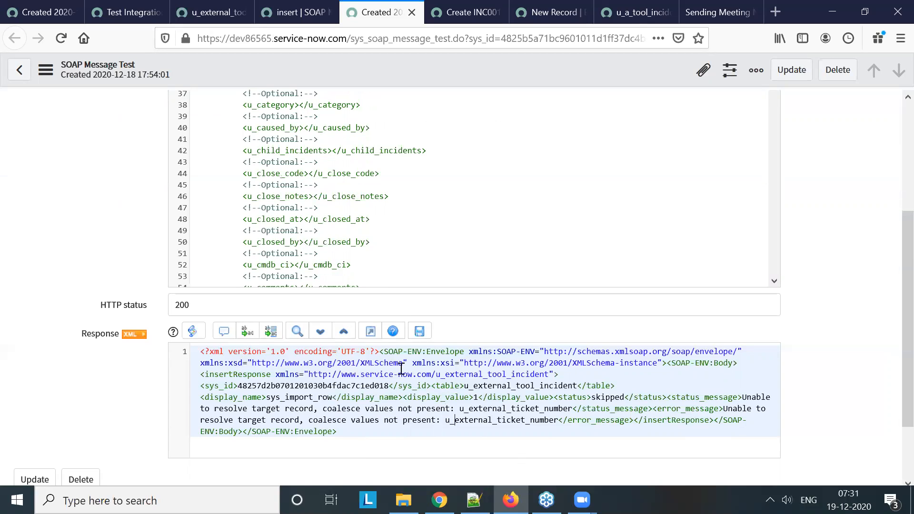
{"action": "scroll", "coordinate": [444, 381], "scroll_direction": "up", "scroll_amount": 5}
{"action": "scroll", "coordinate": [451, 280], "scroll_direction": "down", "scroll_amount": 15}
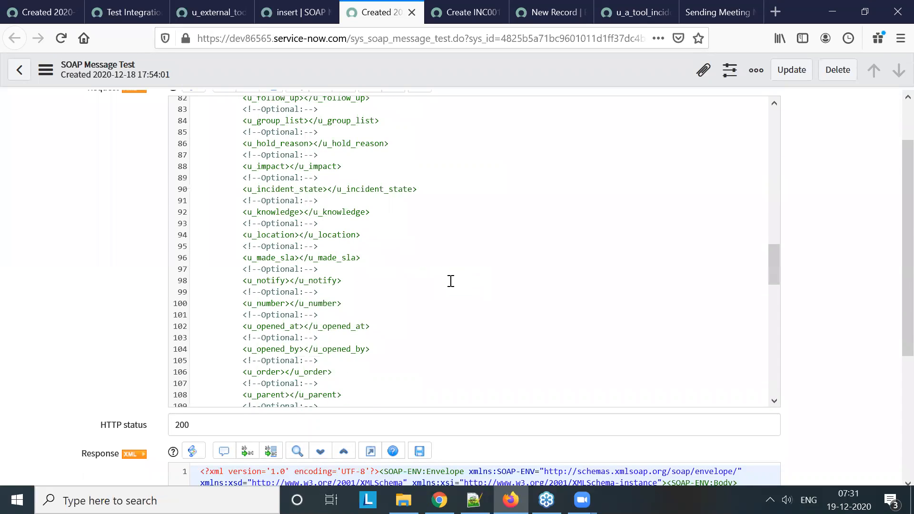
{"action": "scroll", "coordinate": [451, 281], "scroll_direction": "down", "scroll_amount": 11}
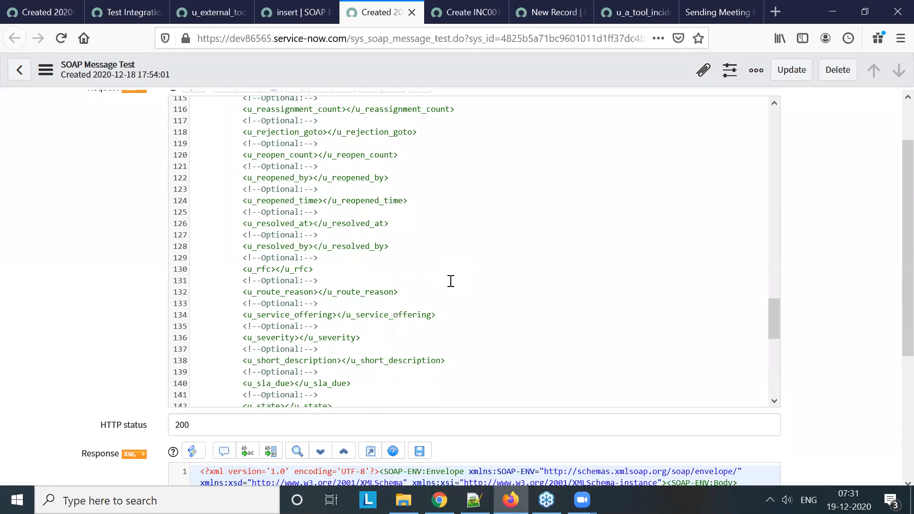
{"action": "scroll", "coordinate": [451, 280], "scroll_direction": "down", "scroll_amount": 8}
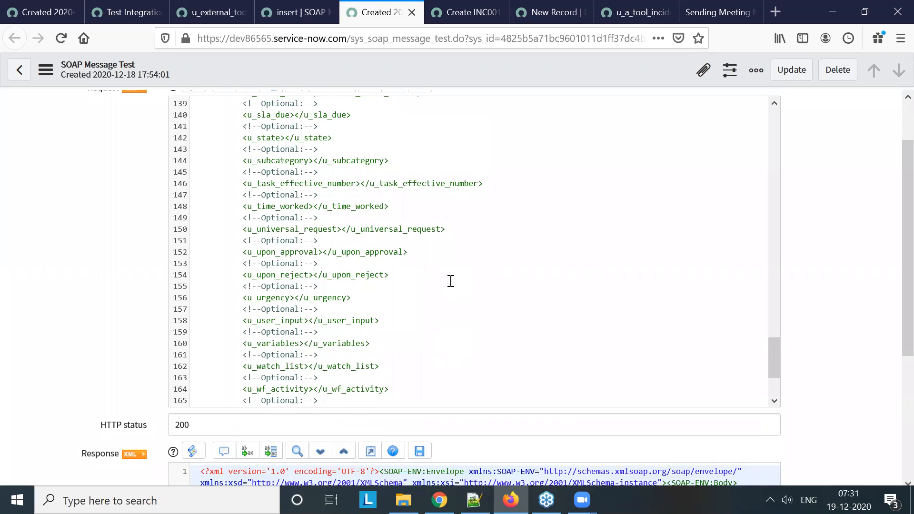
{"action": "scroll", "coordinate": [663, 343], "scroll_direction": "down", "scroll_amount": 5}
{"action": "scroll", "coordinate": [528, 336], "scroll_direction": "up", "scroll_amount": 1}
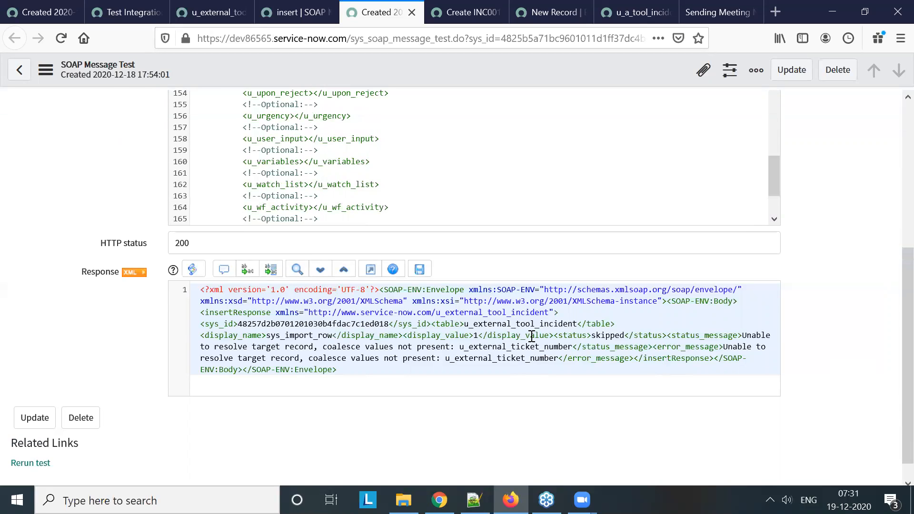
{"action": "scroll", "coordinate": [531, 336], "scroll_direction": "up", "scroll_amount": 4}
{"action": "scroll", "coordinate": [455, 306], "scroll_direction": "up", "scroll_amount": 2}
Search the SOAP message test's request XML for "external"
{"action": "left_click", "coordinate": [463, 291]}
{"action": "key", "text": "ctrl+f"}
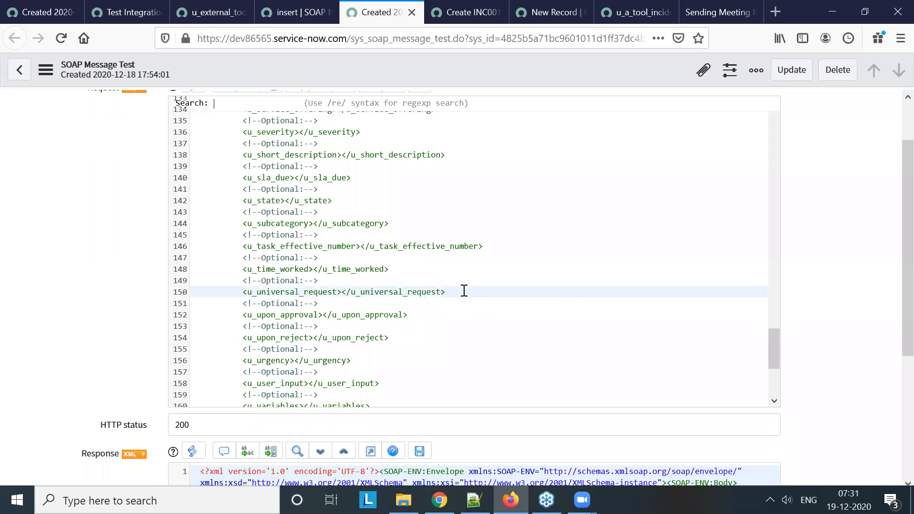
{"action": "type", "text": "external"}
{"action": "key", "text": "Return"}
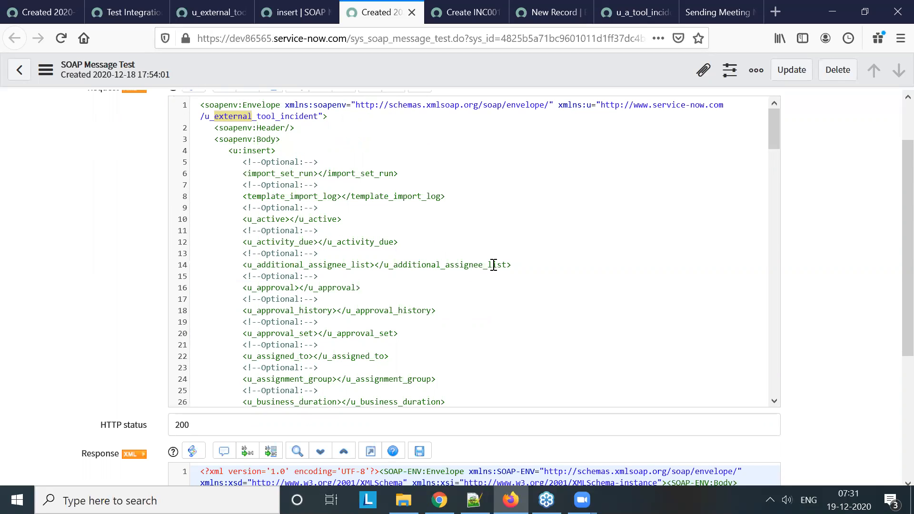
{"action": "scroll", "coordinate": [374, 269], "scroll_direction": "up", "scroll_amount": 1}
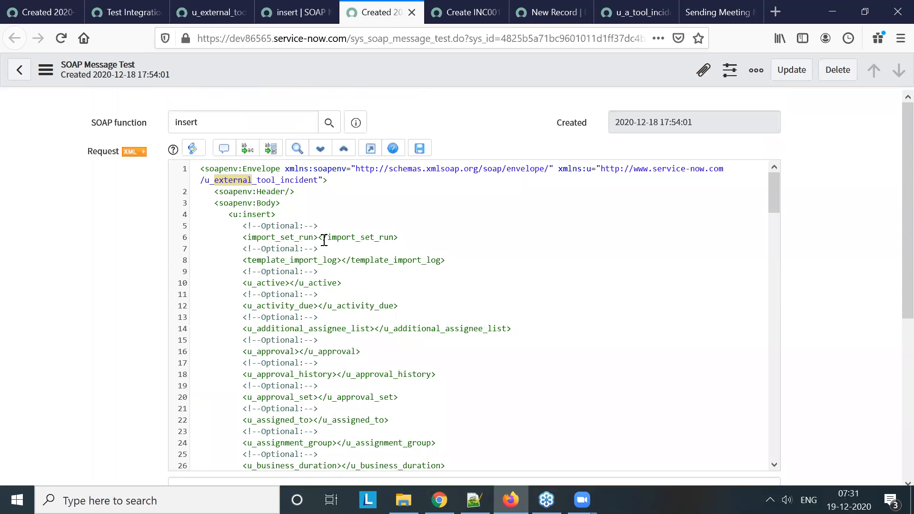
{"action": "key", "text": "Return"}
{"action": "key", "text": "ctrl+z"}
Find the u_external_ticket_number element in the request XML and set its value to 1234
{"action": "key", "text": "ctrl+f"}
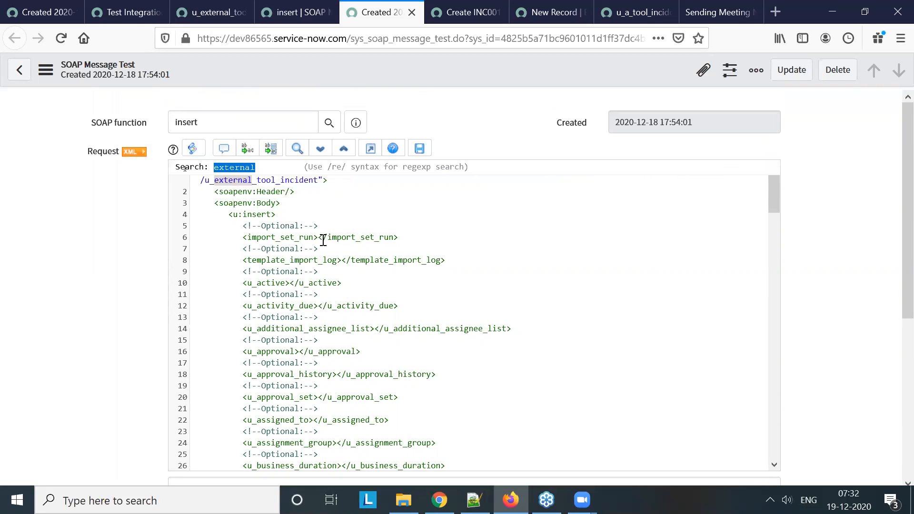
{"action": "key", "text": "ctrl+v"}
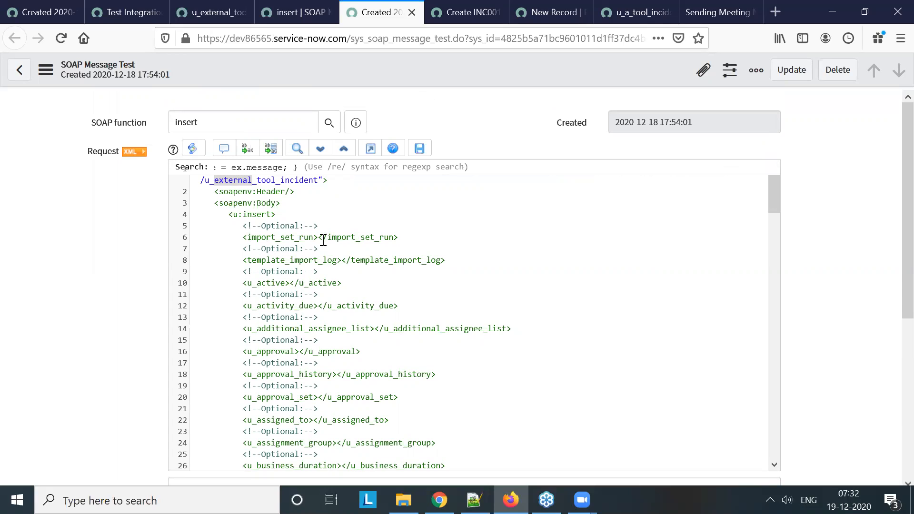
{"action": "key", "text": "ctrl+z"}
{"action": "scroll", "coordinate": [423, 300], "scroll_direction": "down", "scroll_amount": 10}
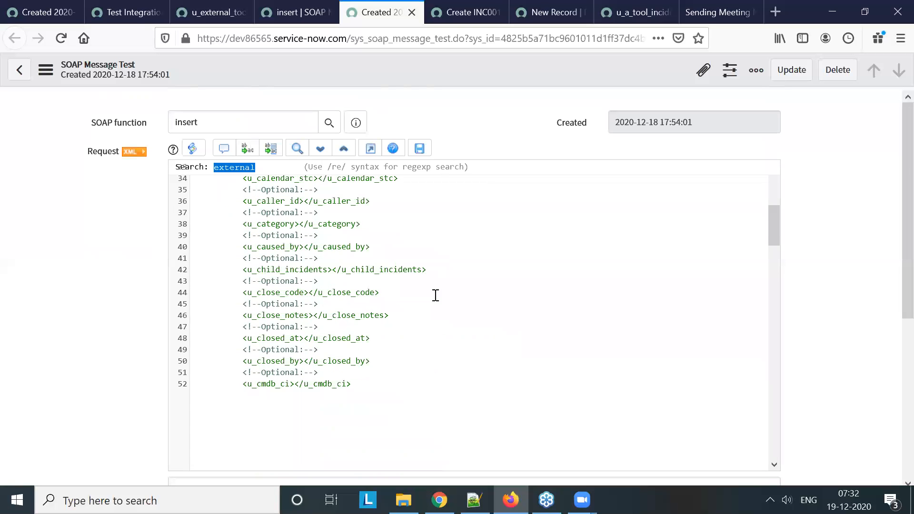
{"action": "left_click", "coordinate": [298, 171]}
{"action": "key", "text": "Return"}
{"action": "scroll", "coordinate": [358, 408], "scroll_direction": "down", "scroll_amount": 2}
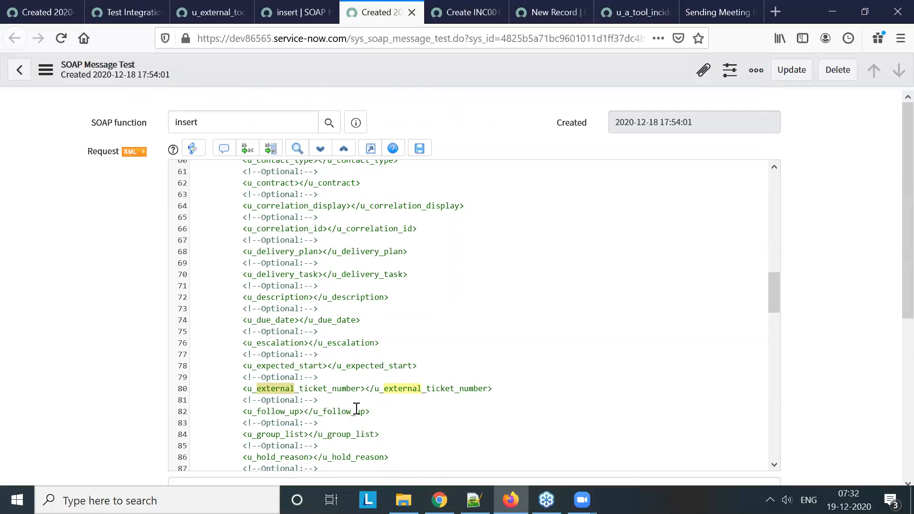
{"action": "left_click", "coordinate": [366, 388]}
{"action": "type", "text": "1234"}
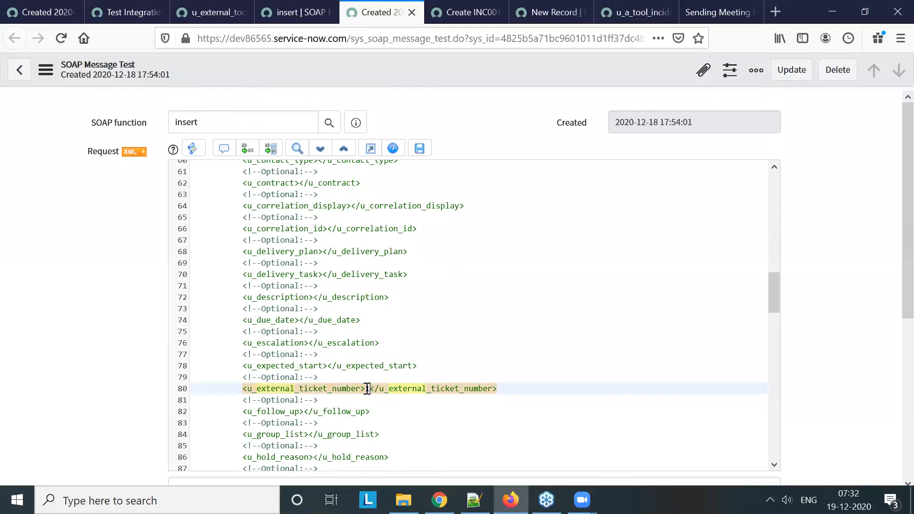
Rerun the SOAP message test with the edited request
{"action": "scroll", "coordinate": [886, 326], "scroll_direction": "down", "scroll_amount": 1}
{"action": "scroll", "coordinate": [823, 374], "scroll_direction": "down", "scroll_amount": 5}
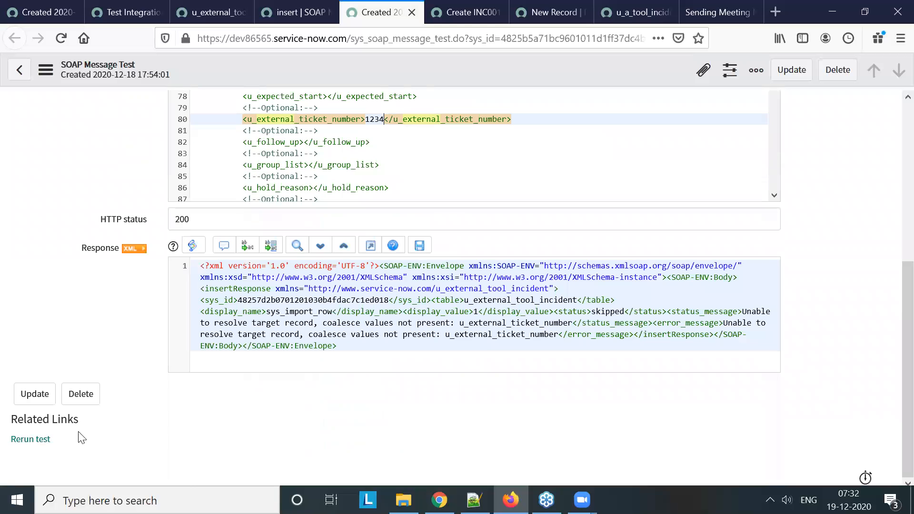
{"action": "left_click", "coordinate": [30, 439]}
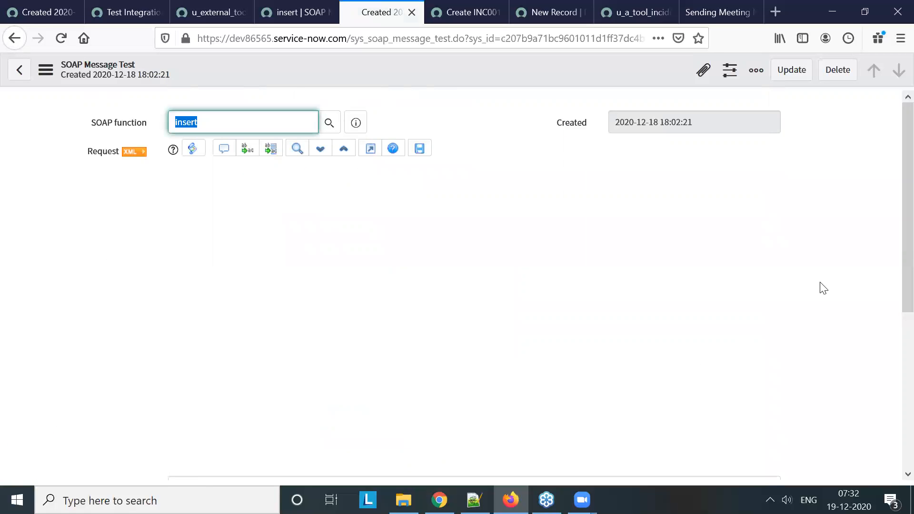
Inspect the rerun test's response XML and select the display_value tag name
{"action": "scroll", "coordinate": [820, 285], "scroll_direction": "down", "scroll_amount": 5}
{"action": "left_click", "coordinate": [218, 296]}
{"action": "left_click", "coordinate": [231, 310]}
{"action": "double_click", "coordinate": [231, 309]}
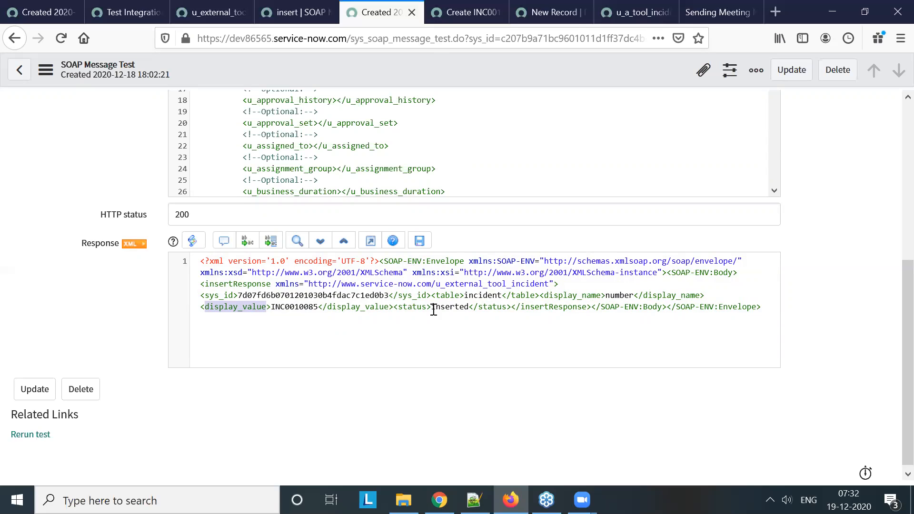
In the new business rule's script, add an empty gs.addInfoMessage call below the getStatusCode line
{"action": "left_click", "coordinate": [464, 13]}
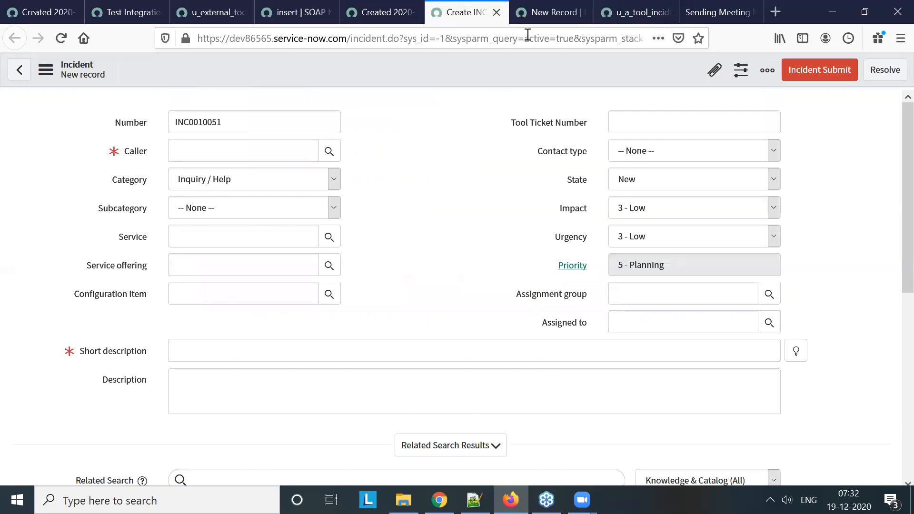
{"action": "left_click", "coordinate": [544, 12]}
{"action": "scroll", "coordinate": [478, 370], "scroll_direction": "down", "scroll_amount": 5}
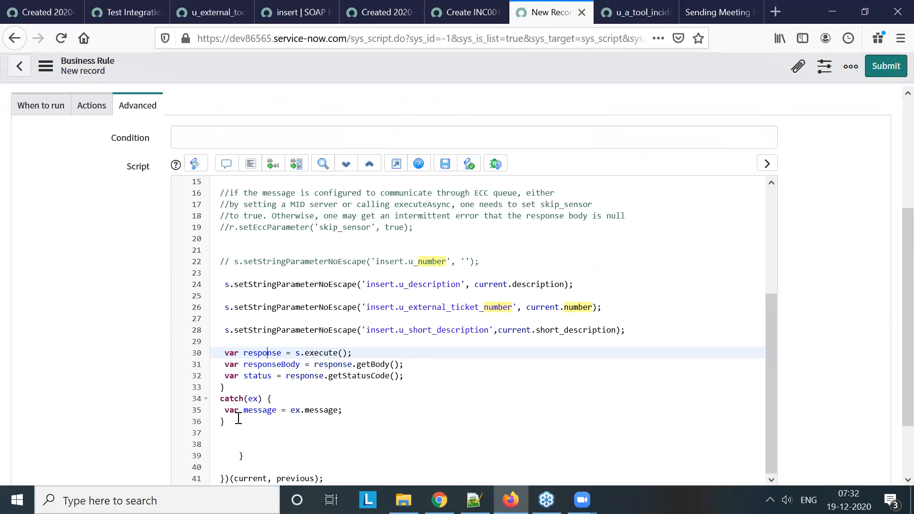
{"action": "left_click", "coordinate": [428, 376]}
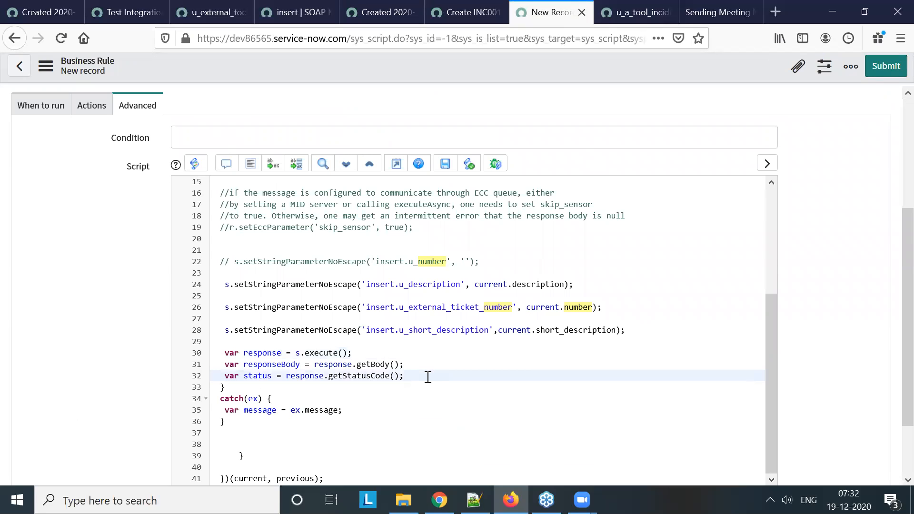
{"action": "key", "text": "Return"}
{"action": "key", "text": "Return"}
{"action": "type", "text": "gs.a"}
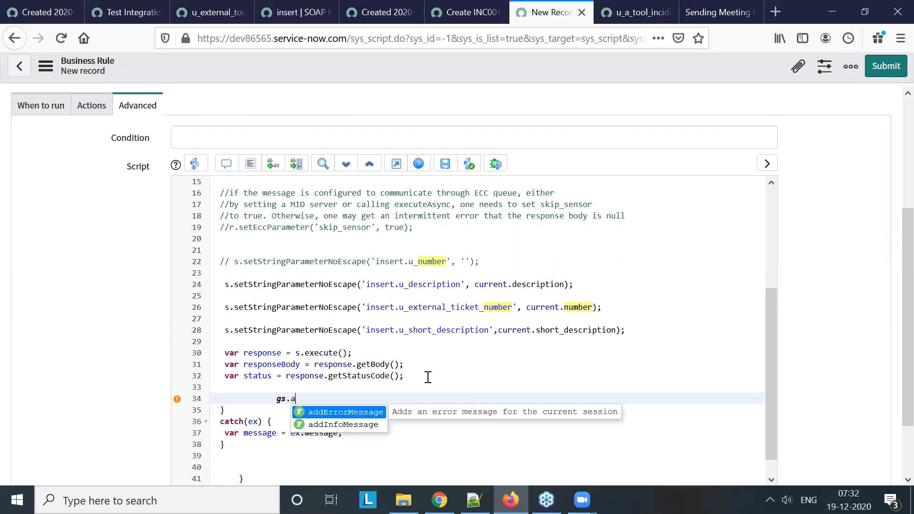
{"action": "key", "text": "Down"}
{"action": "key", "text": "Return"}
{"action": "type", "text": "\""}
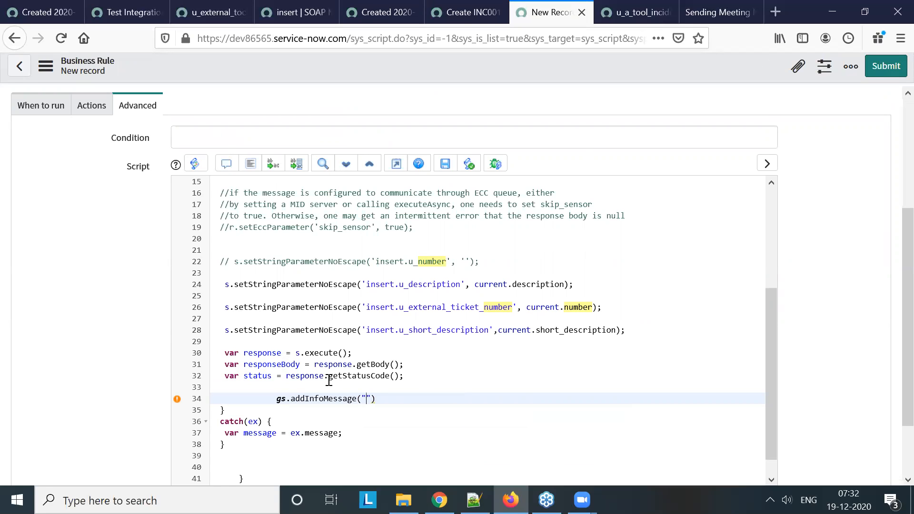
{"action": "type", "text": "Status\"+"}
Fill the info message with the label "Status" joined to the status variable, plus an empty string for another label
{"action": "left_click", "coordinate": [260, 376]}
{"action": "double_click", "coordinate": [260, 376]}
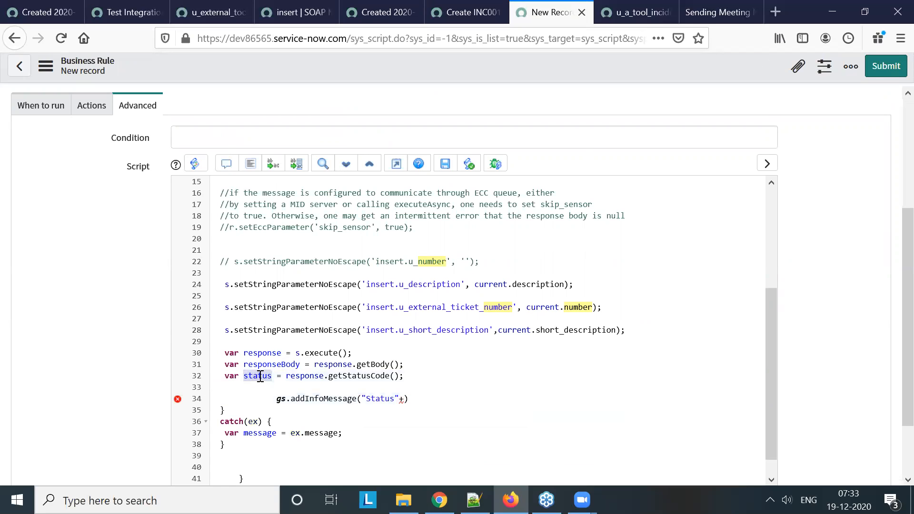
{"action": "left_click", "coordinate": [401, 398]}
{"action": "type", "text": "status +\"\""}
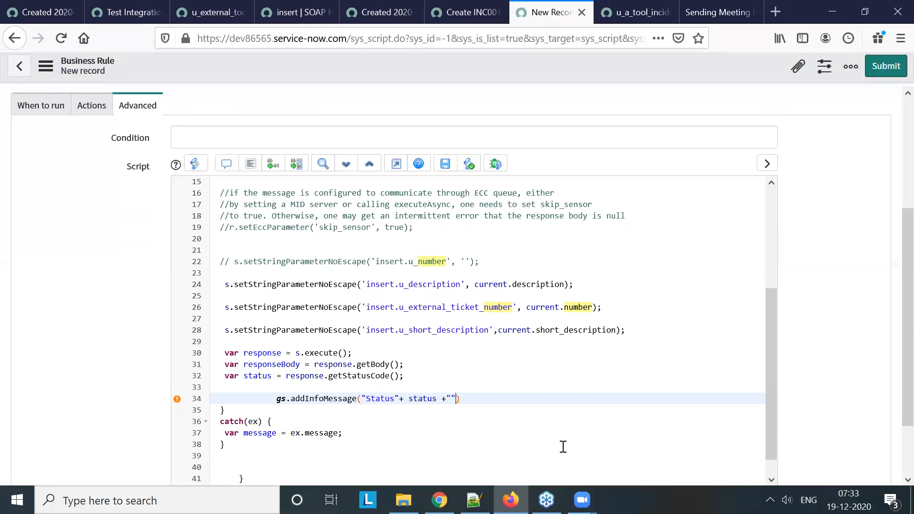
Extend the info message with the label "Response" joined to the responseBody variable
{"action": "key", "text": "Left"}
{"action": "type", "text": "Response\"+"}
{"action": "double_click", "coordinate": [272, 364]}
{"action": "key", "text": "ctrl+c"}
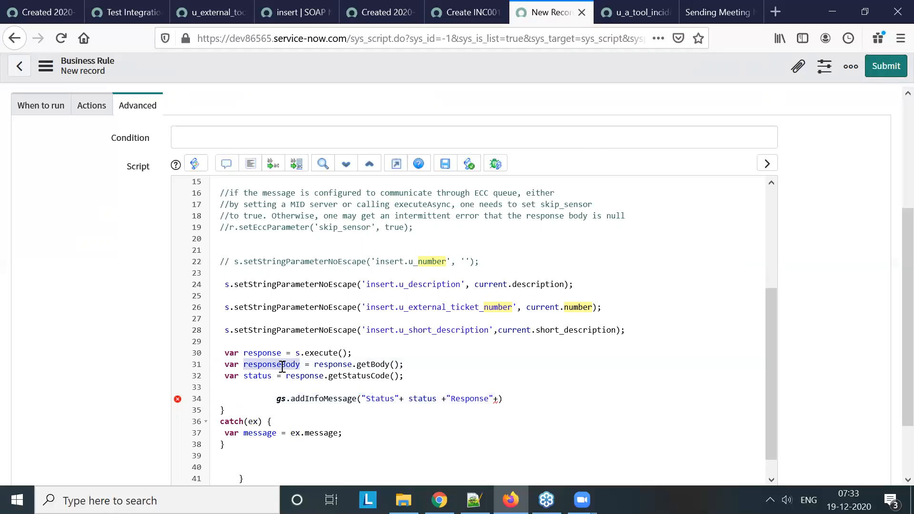
{"action": "left_click", "coordinate": [498, 399]}
{"action": "key", "text": "ctrl+v"}
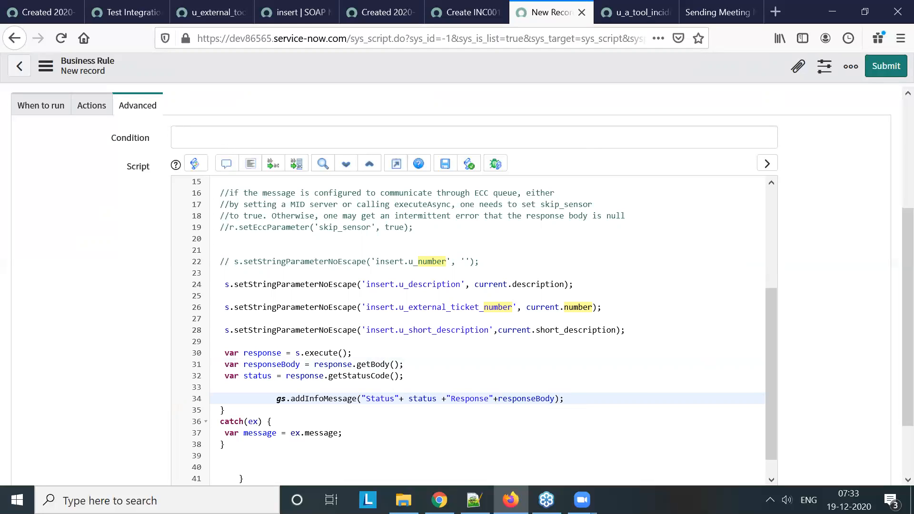
{"action": "key", "text": "alt+Tab"}
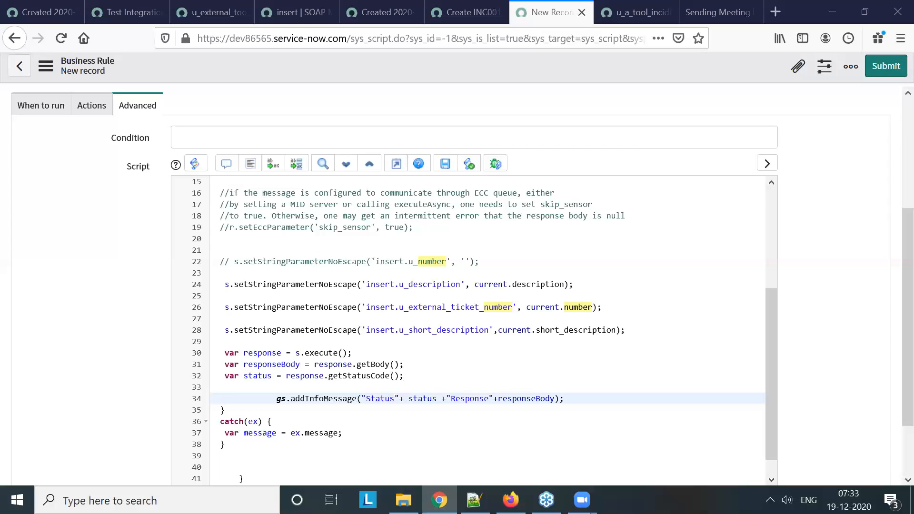
Begin the declaration "var xml=new" on a separate line below the info message
{"action": "scroll", "coordinate": [402, 363], "scroll_direction": "down", "scroll_amount": 1}
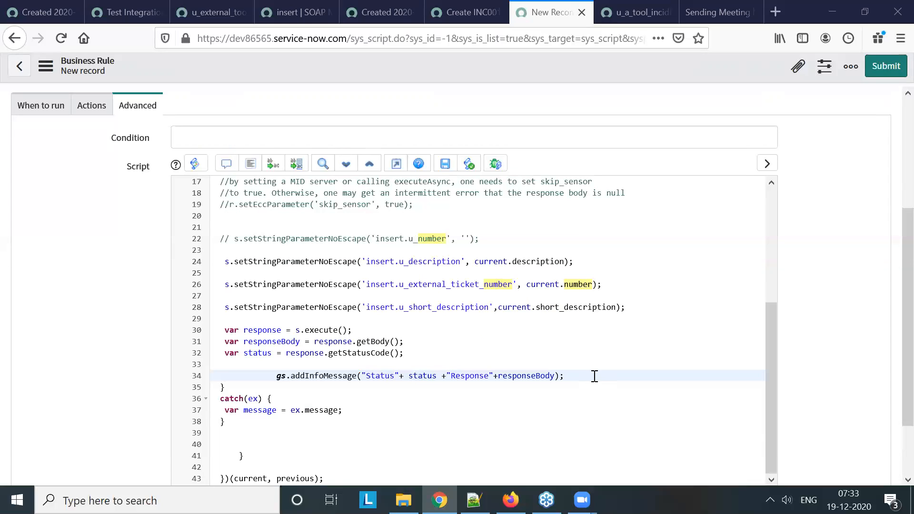
{"action": "key", "text": "Return"}
{"action": "key", "text": "Return"}
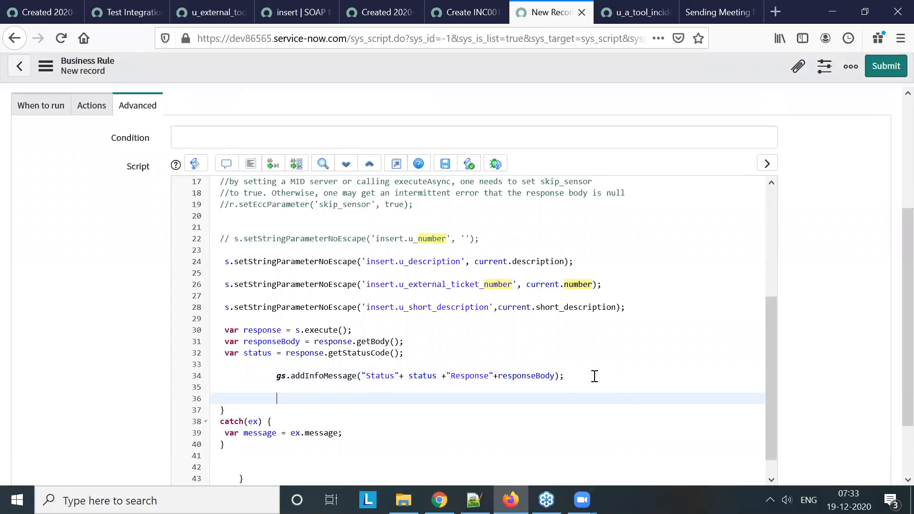
{"action": "type", "text": "var xml=new"}
{"action": "key", "text": "ctrl+space"}
{"action": "type", "text": "Gli"}
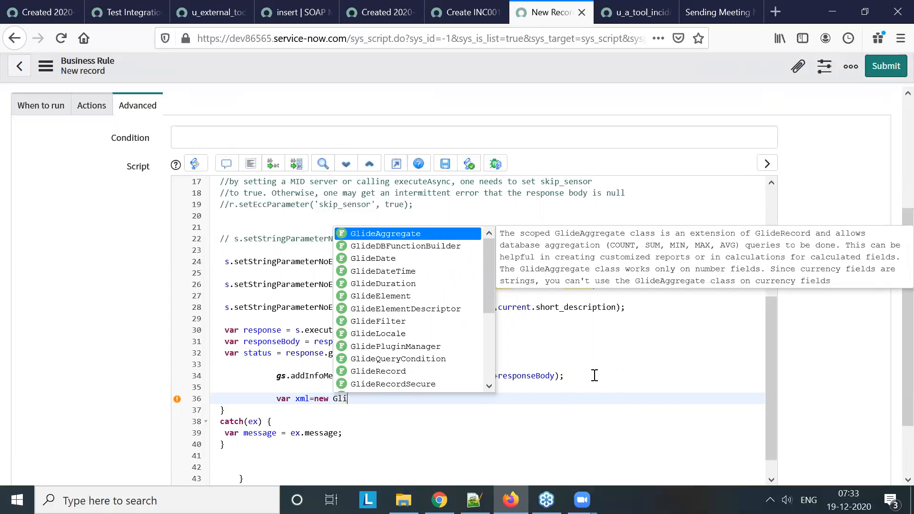
{"action": "type", "text": "de"}
{"action": "type", "text": "x"}
{"action": "key", "text": "BackSpace"}
{"action": "type", "text": "u"}
{"action": "key", "text": "BackSpace"}
{"action": "key", "text": "BackSpace"}
{"action": "key", "text": "BackSpace"}
{"action": "key", "text": "BackSpace"}
{"action": "key", "text": "BackSpace"}
{"action": "key", "text": "BackSpace"}
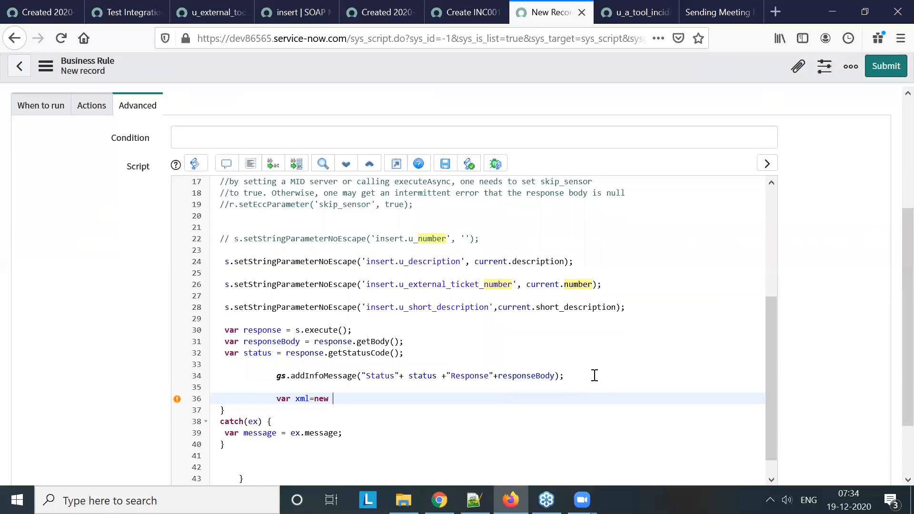
Complete the xml variable as a new XMLDocument2 object that takes responseBody as its argument
{"action": "key", "text": "ctrl+space"}
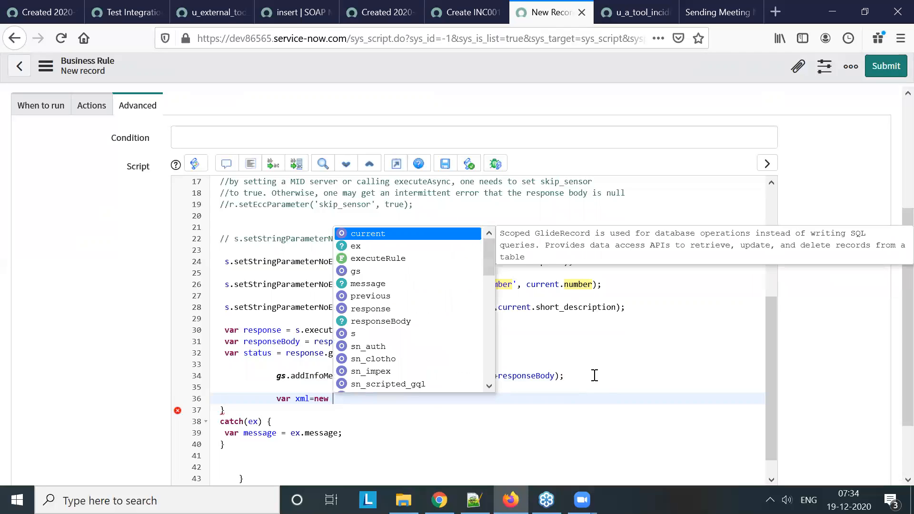
{"action": "type", "text": "xm"}
{"action": "key", "text": "Down"}
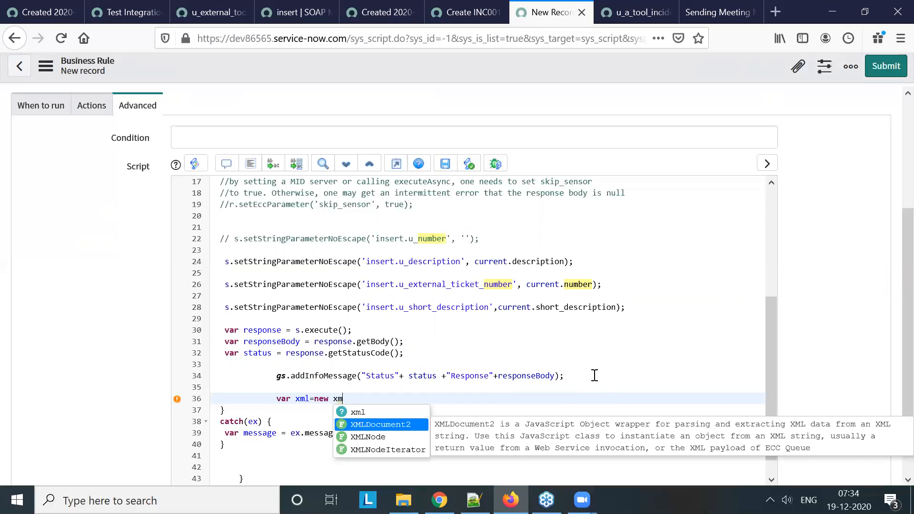
{"action": "key", "text": "Return"}
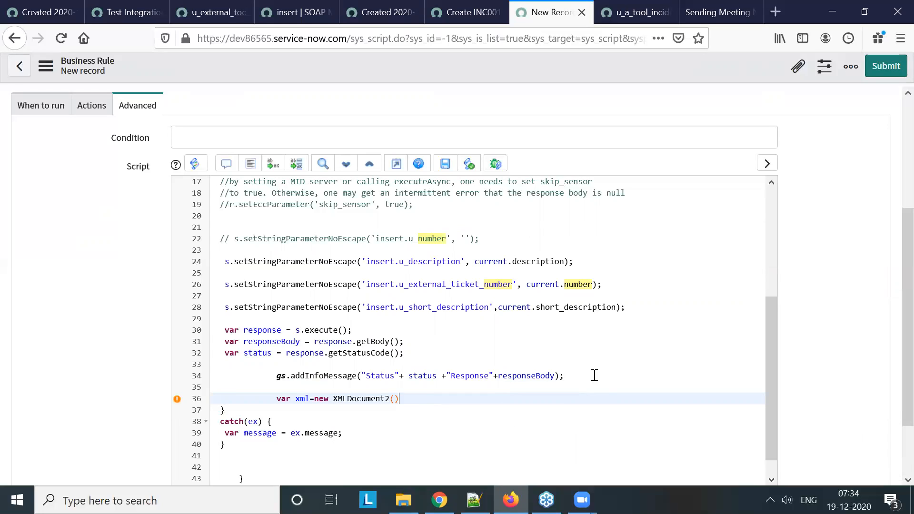
{"action": "type", "text": ";"}
{"action": "double_click", "coordinate": [279, 342]}
{"action": "key", "text": "ctrl+c"}
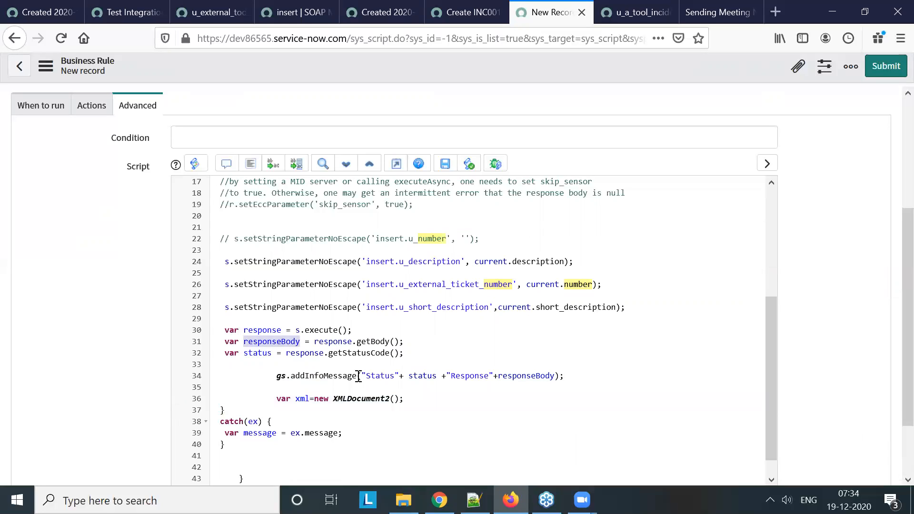
{"action": "left_click", "coordinate": [393, 399]}
{"action": "key", "text": "ctrl+v"}
{"action": "key", "text": "Return"}
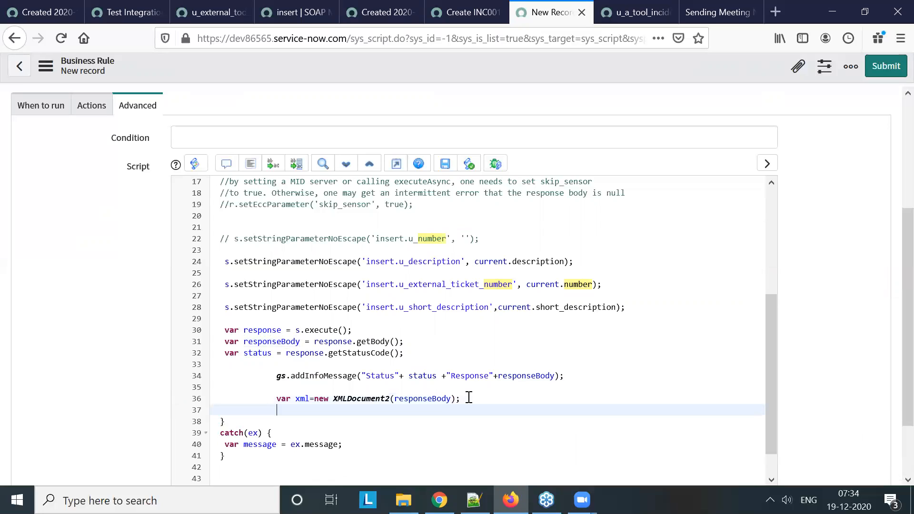
Begin declaring a variable named incident_Number on the line below the xml variable
{"action": "type", "text": "var incident_Number="}
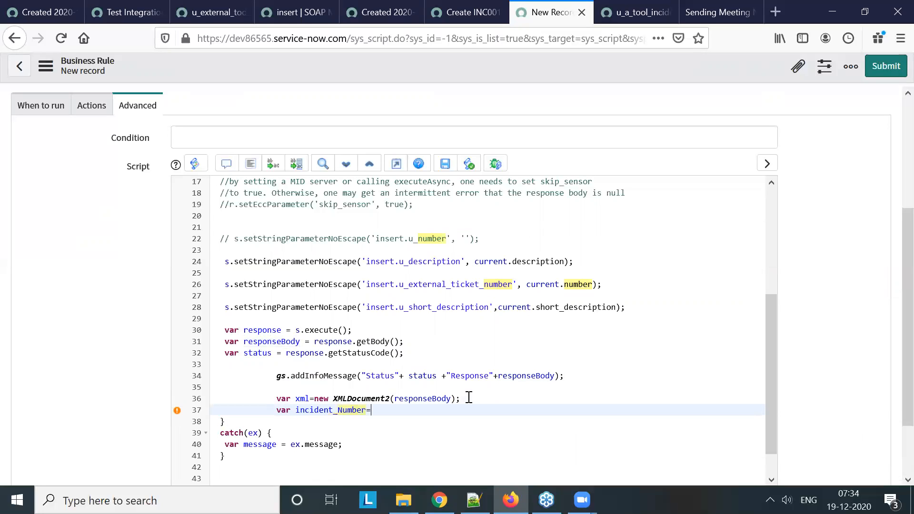
{"action": "key", "text": "alt+Tab"}
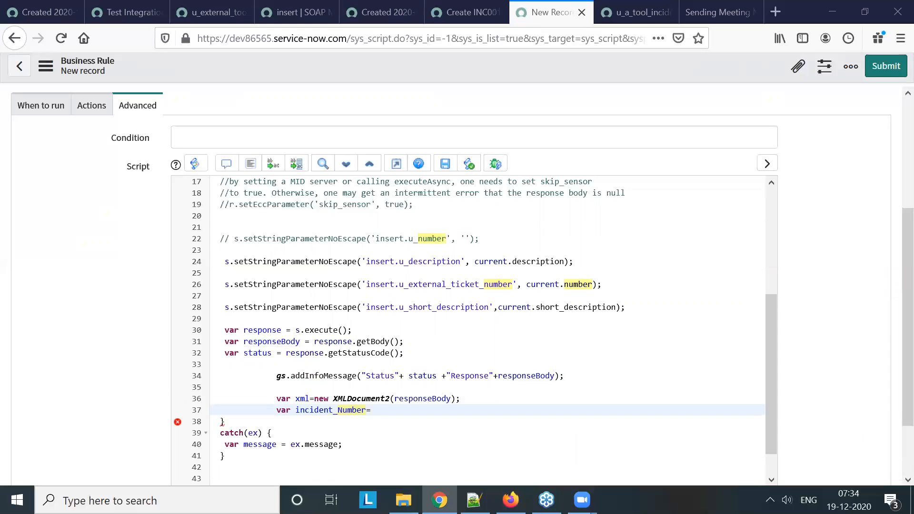
{"action": "left_click", "coordinate": [397, 413]}
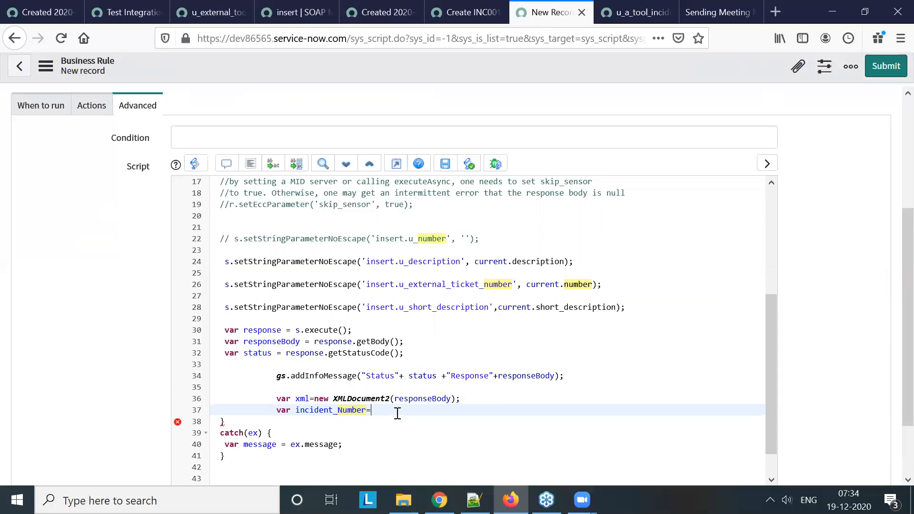
Assign incident_Number an xml.getNodeText call with an empty quoted string as its argument
{"action": "type", "text": "xml.get"}
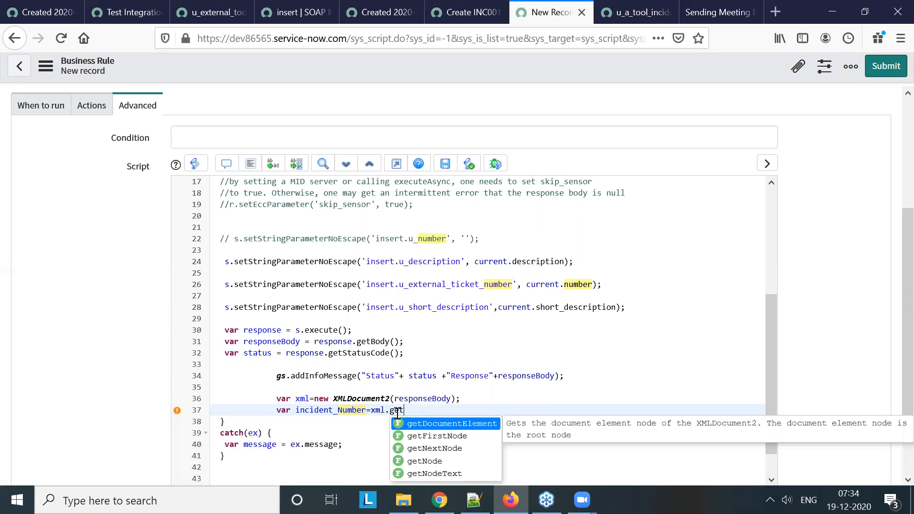
{"action": "key", "text": "Down"}
{"action": "key", "text": "Down"}
{"action": "key", "text": "Down"}
{"action": "key", "text": "Down"}
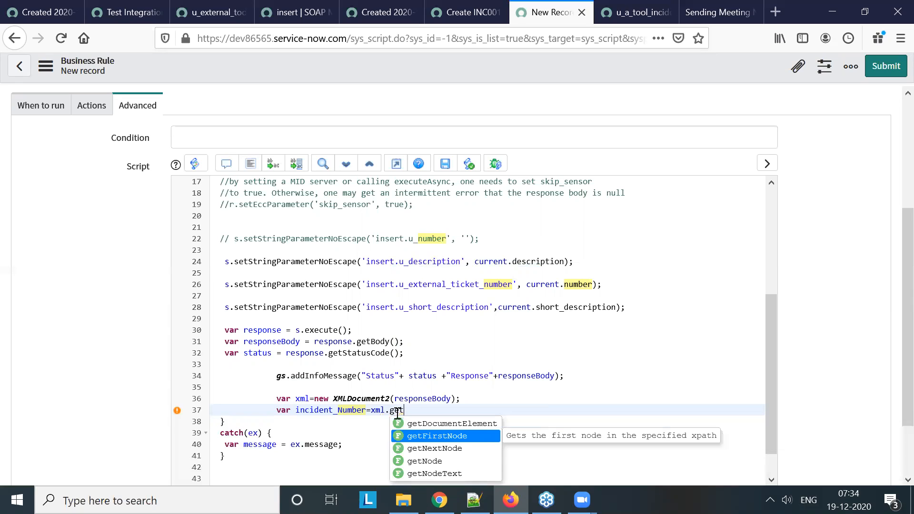
{"action": "key", "text": "Return"}
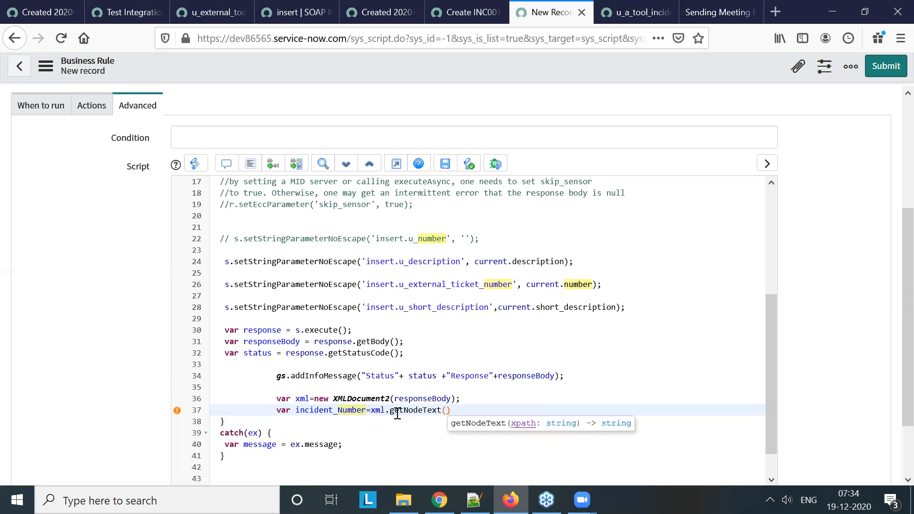
{"action": "type", "text": "\""}
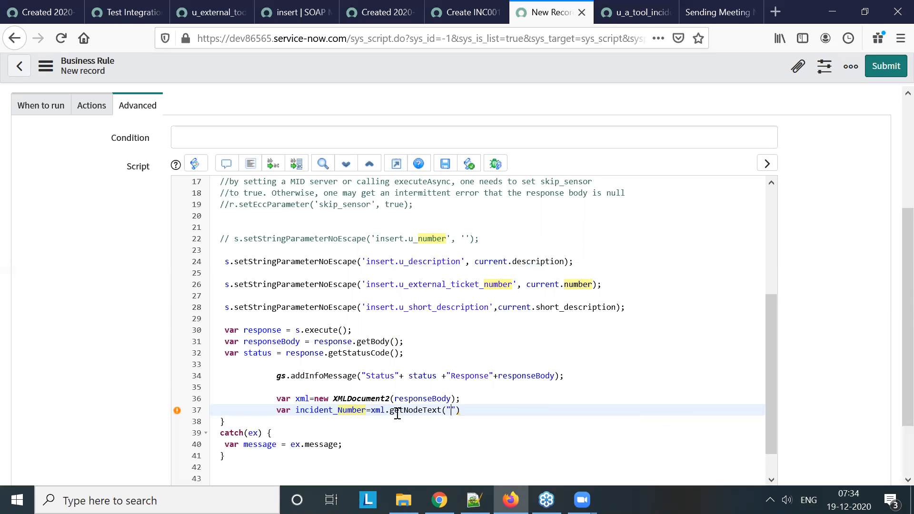
Copy the display_value tag name from the SOAP message test's response and return to the business rule script
{"action": "left_click", "coordinate": [467, 12]}
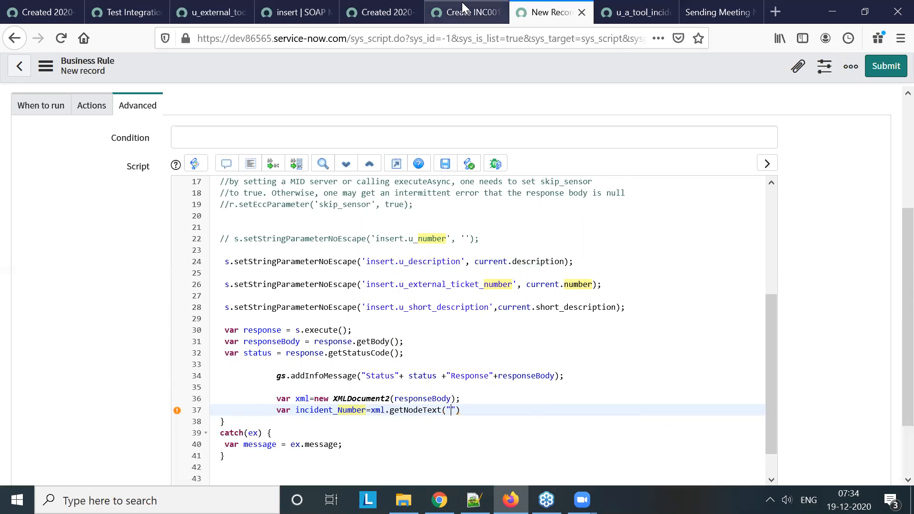
{"action": "left_click", "coordinate": [390, 13]}
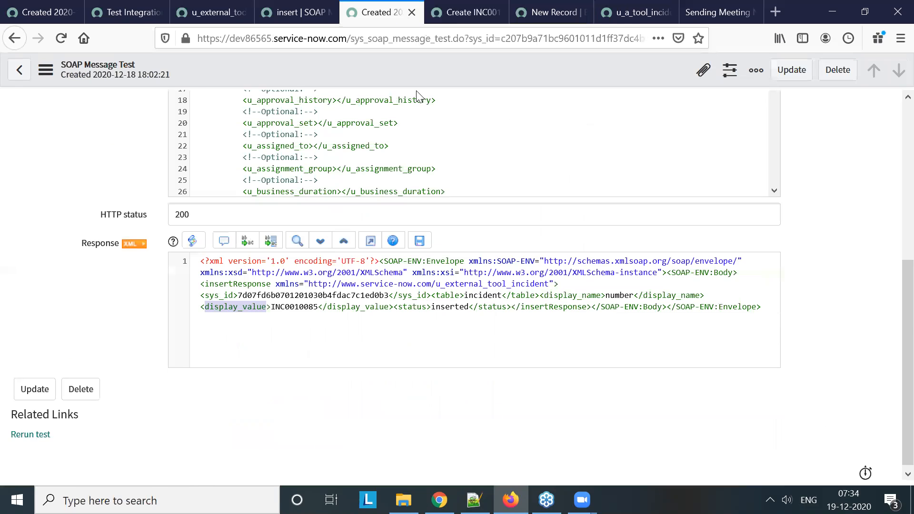
{"action": "double_click", "coordinate": [671, 298]}
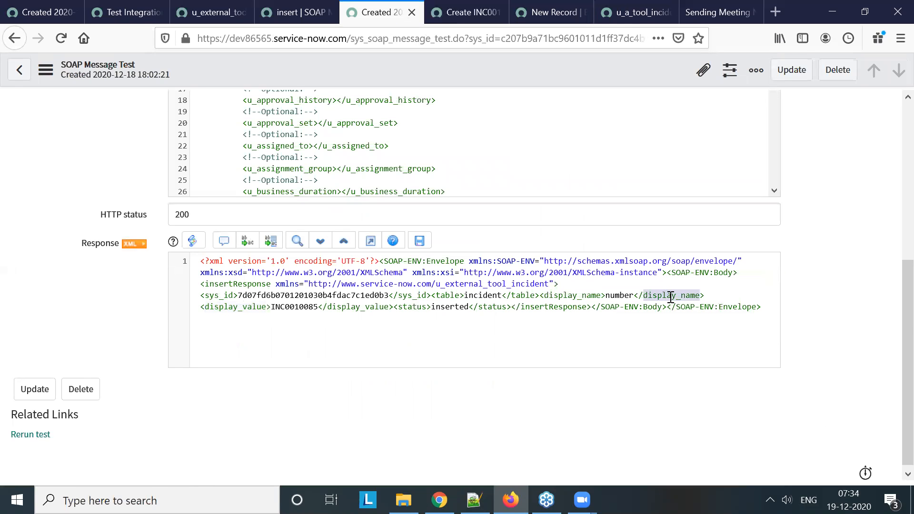
{"action": "double_click", "coordinate": [243, 308]}
{"action": "key", "text": "ctrl+c"}
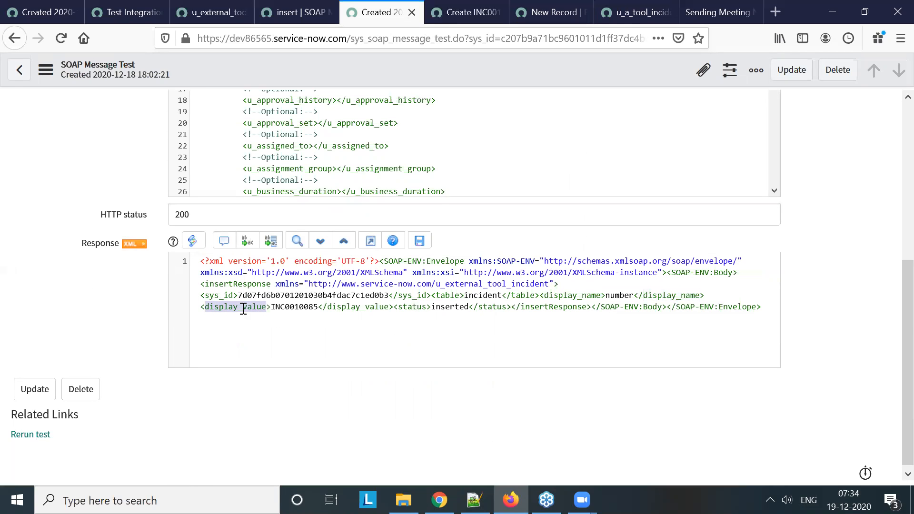
{"action": "left_click", "coordinate": [464, 12]}
{"action": "left_click", "coordinate": [534, 6]}
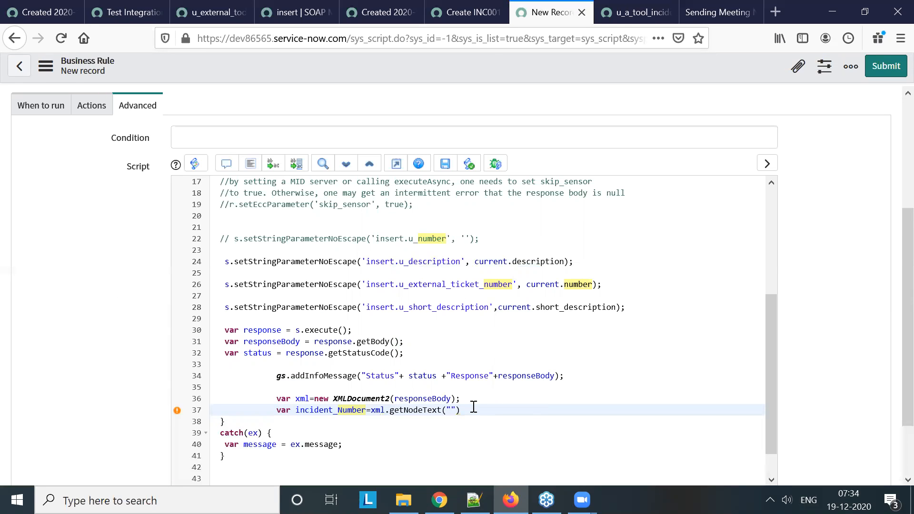
Set the getNodeText path to "//display_value" and end the statement with a semicolon
{"action": "key", "text": "ctrl+v"}
{"action": "type", "text": "//"}
{"action": "left_click", "coordinate": [551, 409]}
{"action": "type", "text": ";"}
{"action": "key", "text": "Return"}
Duplicate the status and response info message line below the incident_Number declaration
{"action": "left_click_drag", "start_coordinate": [570, 376], "coordinate": [279, 379]}
{"action": "key", "text": "ctrl+c"}
{"action": "left_click", "coordinate": [328, 431]}
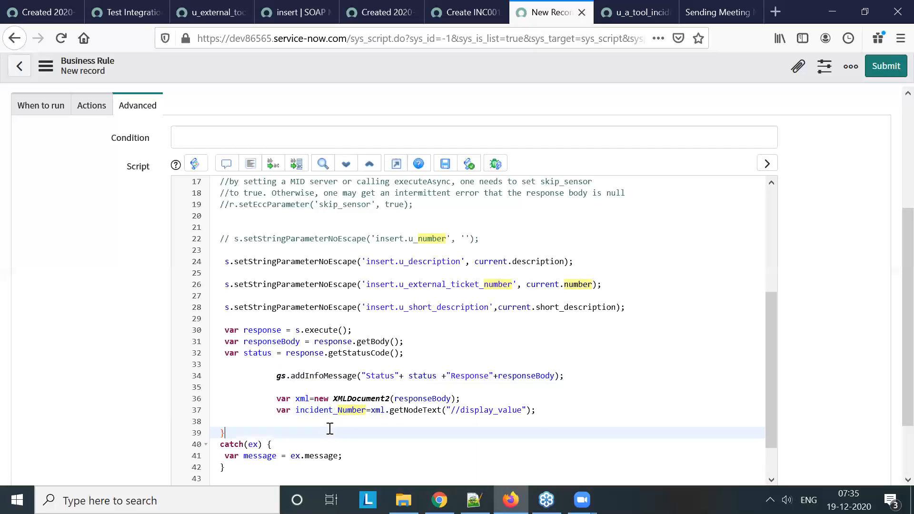
{"action": "left_click", "coordinate": [329, 422]}
{"action": "key", "text": "ctrl+v"}
Replace the duplicated info message's argument on line 38 with "External Ticket Number"+incident_Number and save the business rule
{"action": "left_click", "coordinate": [366, 421]}
{"action": "left_click", "coordinate": [556, 421], "text": "shift"}
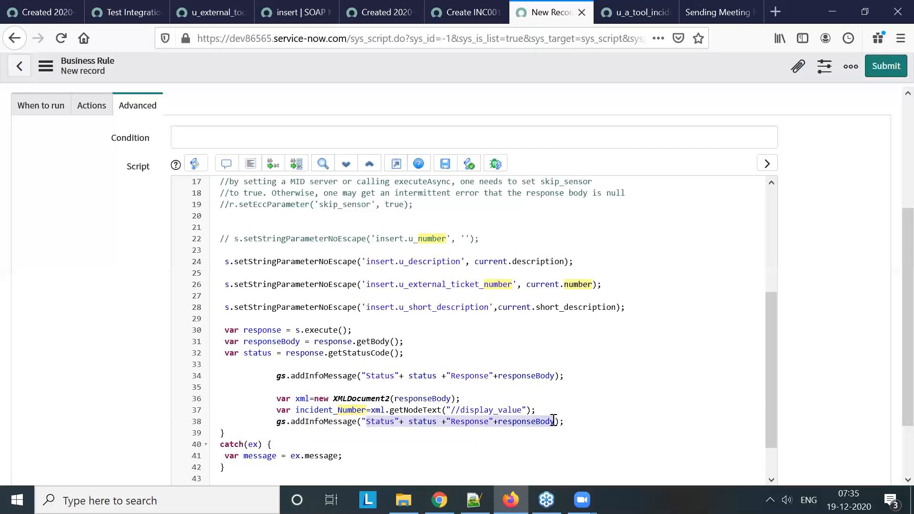
{"action": "key", "text": "BackSpace"}
{"action": "type", "text": "\""}
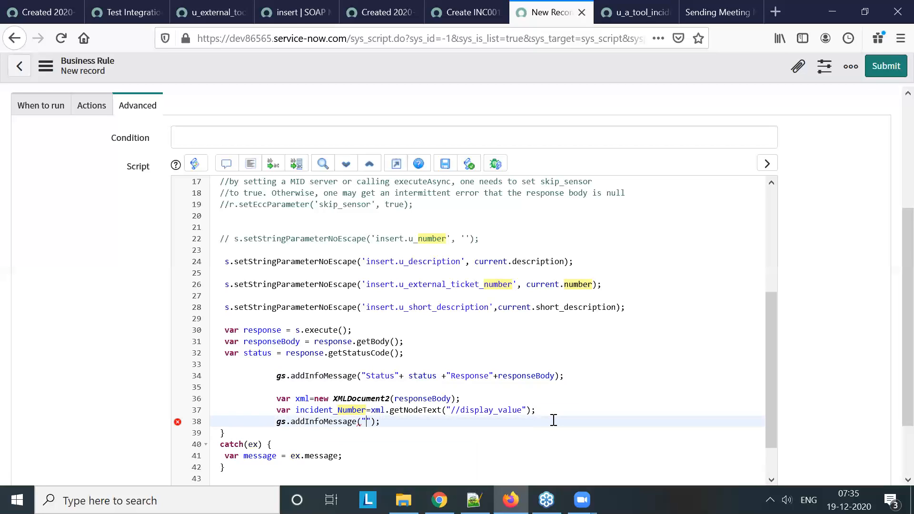
{"action": "type", "text": "Externla"}
{"action": "key", "text": "BackSpace"}
{"action": "key", "text": "BackSpace"}
{"action": "key", "text": "BackSpace"}
{"action": "type", "text": "al Ticket N"}
{"action": "type", "text": "umber\""}
{"action": "type", "text": "+"}
{"action": "type", "text": "incident_"}
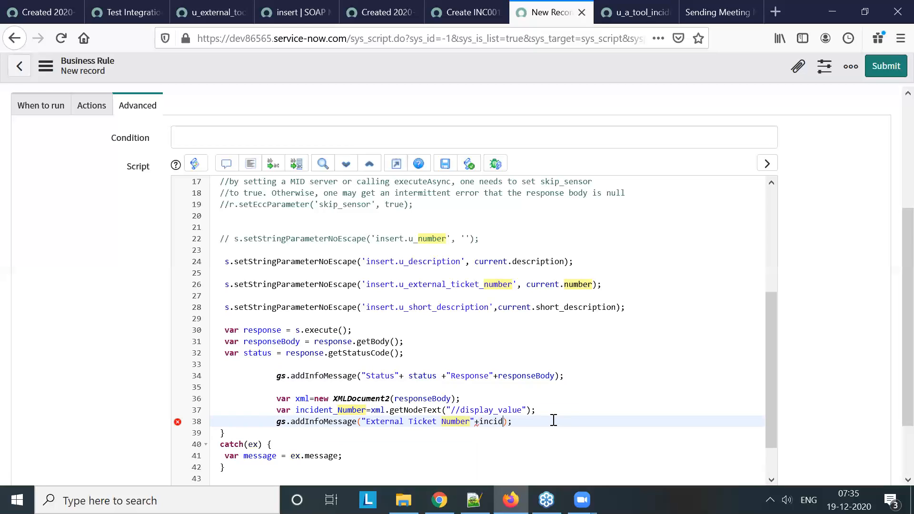
{"action": "type", "text": "Number"}
{"action": "right_click", "coordinate": [531, 66]}
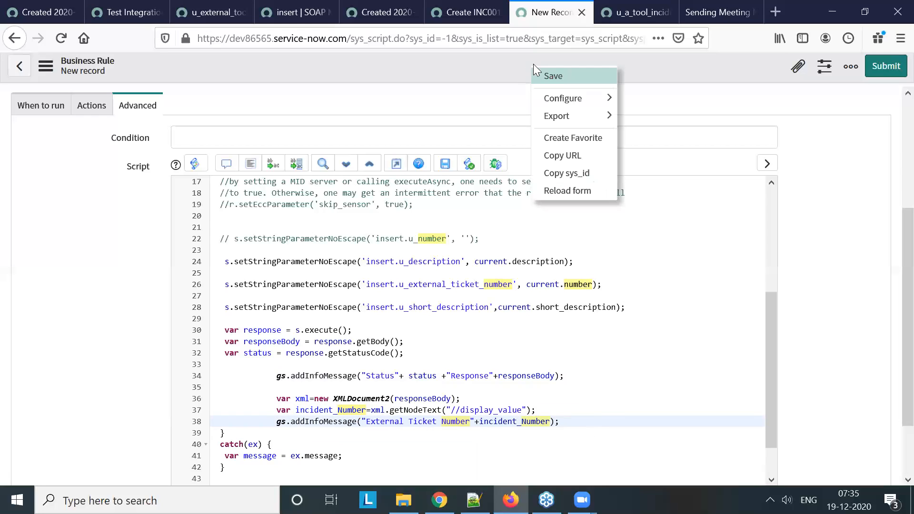
{"action": "left_click", "coordinate": [560, 77]}
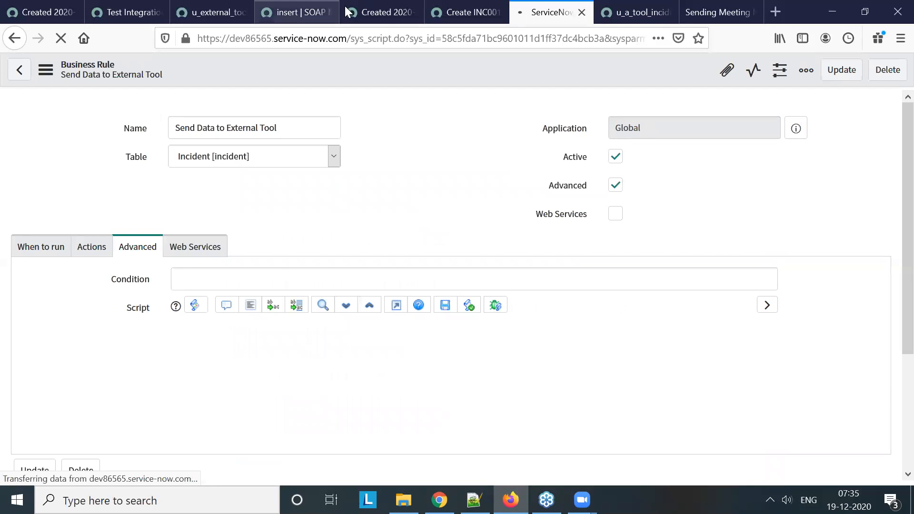
Return to the new incident form and choose the caller from the user lookup list
{"action": "left_click", "coordinate": [384, 15]}
{"action": "left_click", "coordinate": [473, 12]}
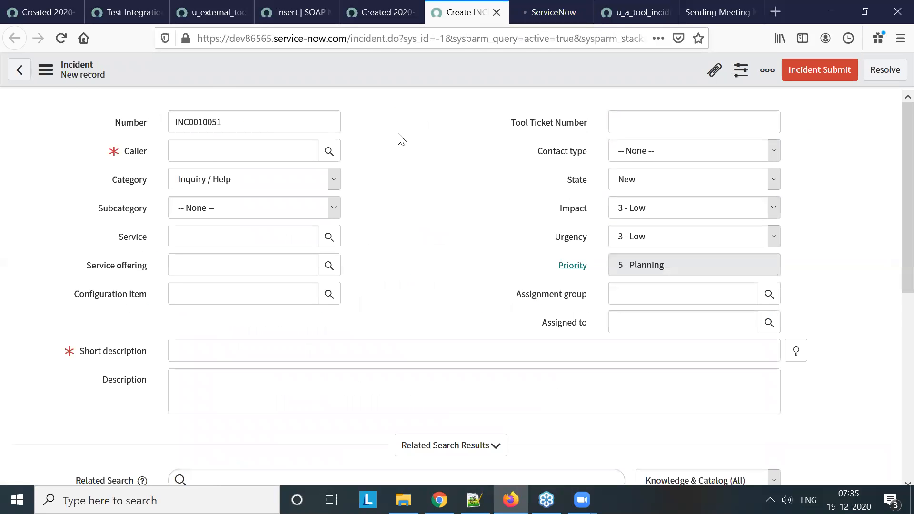
{"action": "left_click", "coordinate": [329, 151]}
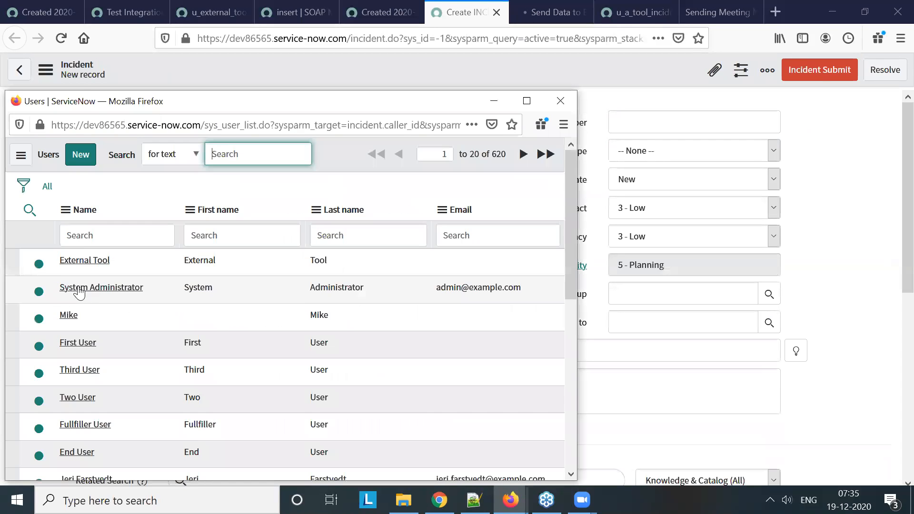
{"action": "left_click", "coordinate": [72, 322]}
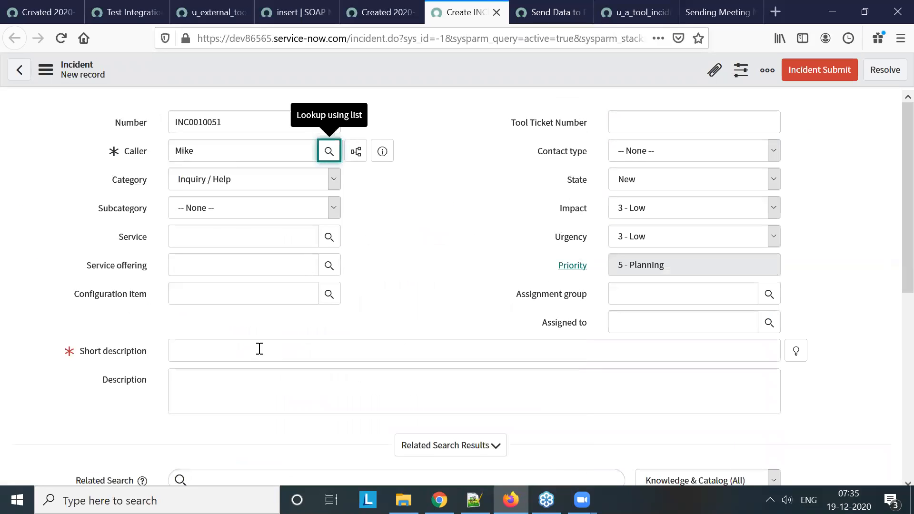
Enter "test from DEv 86565" as the incident's short description
{"action": "left_click", "coordinate": [259, 349]}
{"action": "type", "text": "test "}
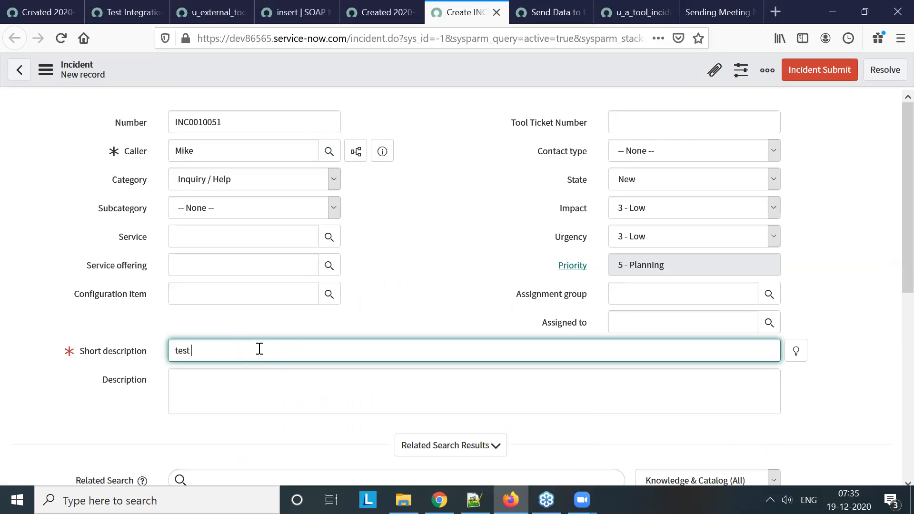
{"action": "type", "text": "from DEv 865"}
{"action": "type", "text": "5"}
{"action": "left_click_drag", "start_coordinate": [266, 346], "coordinate": [153, 337]}
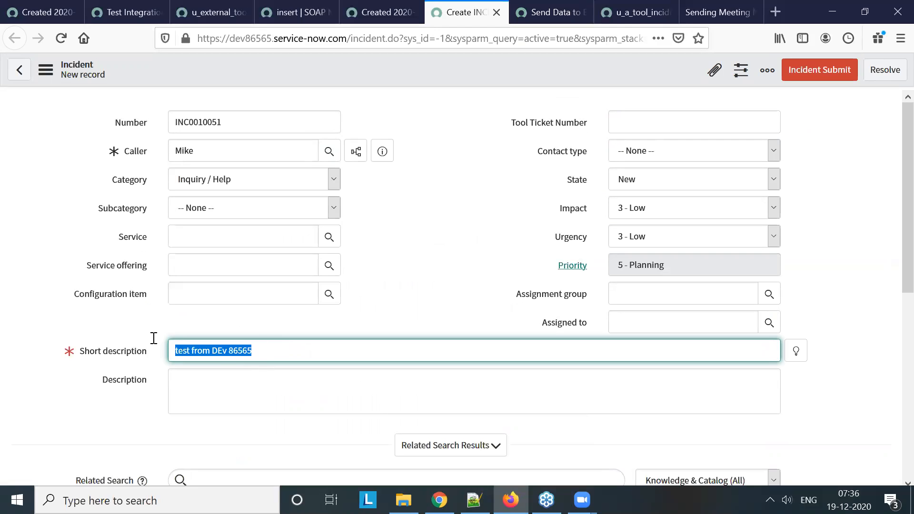
Enter "description" as the incident's description and "ww" in both its work notes and additional comments
{"action": "left_click", "coordinate": [196, 400]}
{"action": "type", "text": "description"}
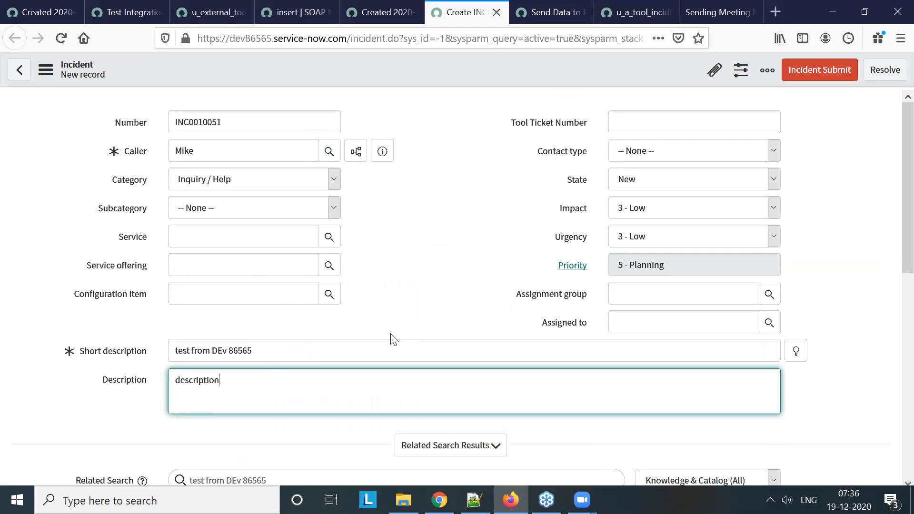
{"action": "scroll", "coordinate": [389, 336], "scroll_direction": "down", "scroll_amount": 6}
{"action": "left_click", "coordinate": [254, 428]}
{"action": "type", "text": "ww"}
{"action": "left_click", "coordinate": [270, 450]}
{"action": "type", "text": "ww"}
{"action": "scroll", "coordinate": [404, 350], "scroll_direction": "up", "scroll_amount": 6}
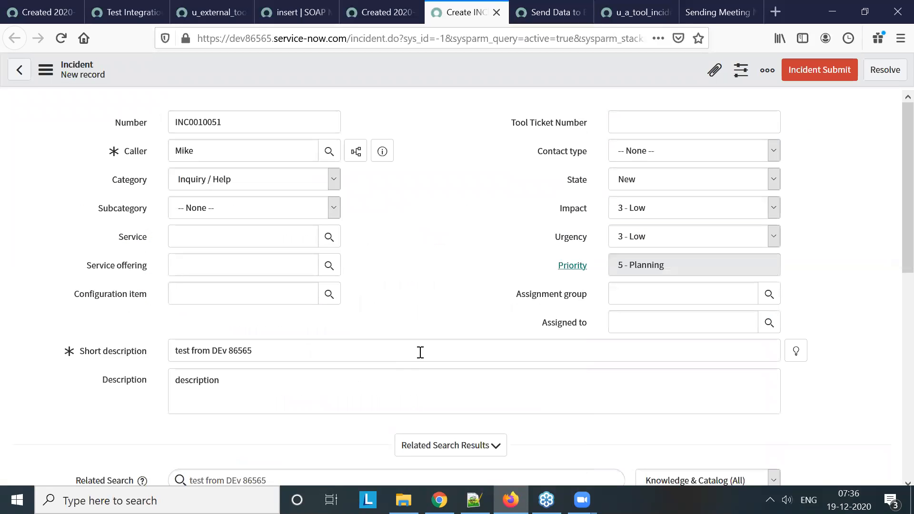
Save the new incident and check when the Send Data to External Tool business rule is set to run
{"action": "right_click", "coordinate": [426, 67]}
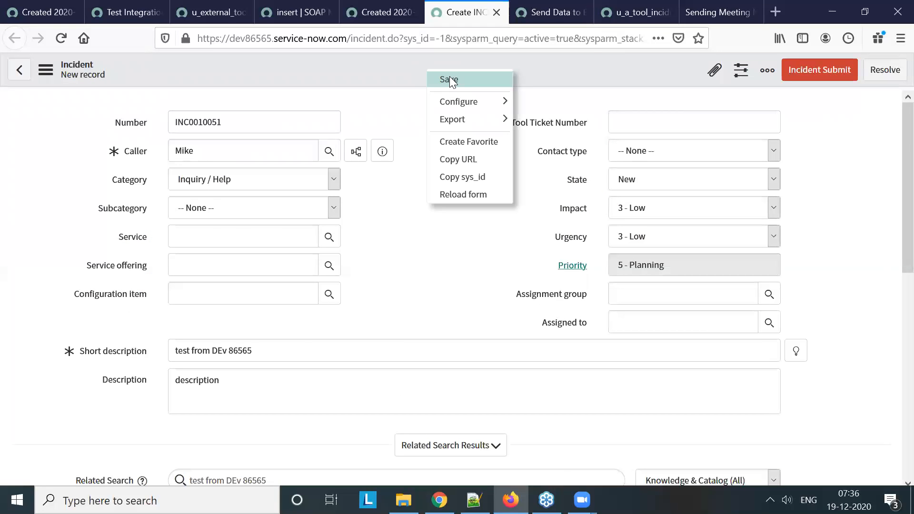
{"action": "left_click", "coordinate": [561, 13]}
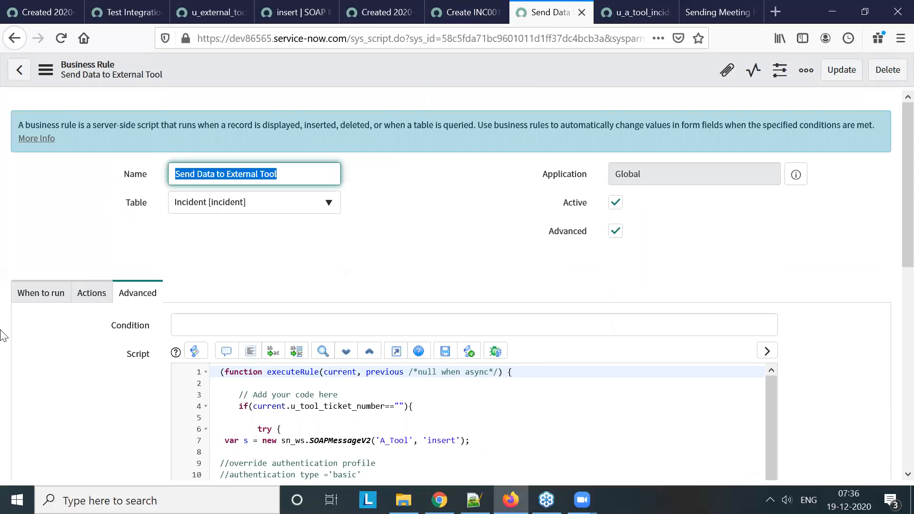
{"action": "left_click", "coordinate": [50, 298]}
{"action": "left_click", "coordinate": [464, 12]}
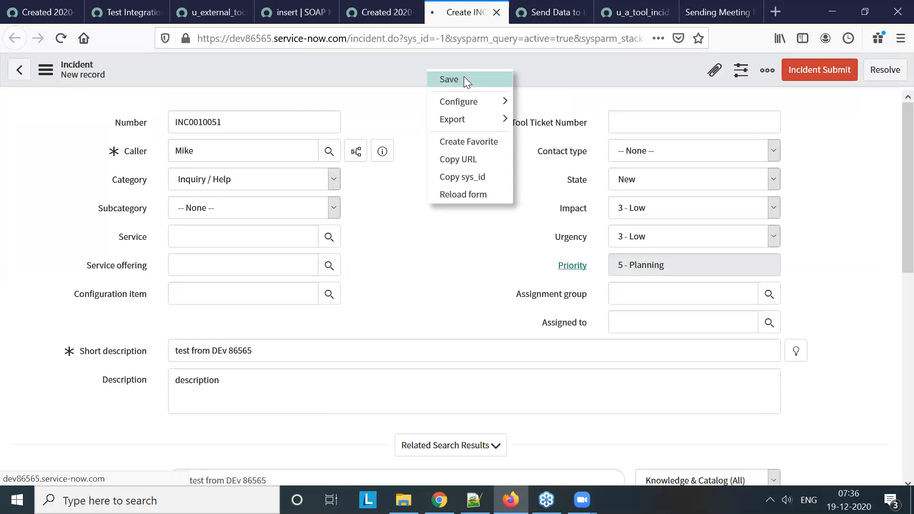
{"action": "left_click", "coordinate": [464, 76]}
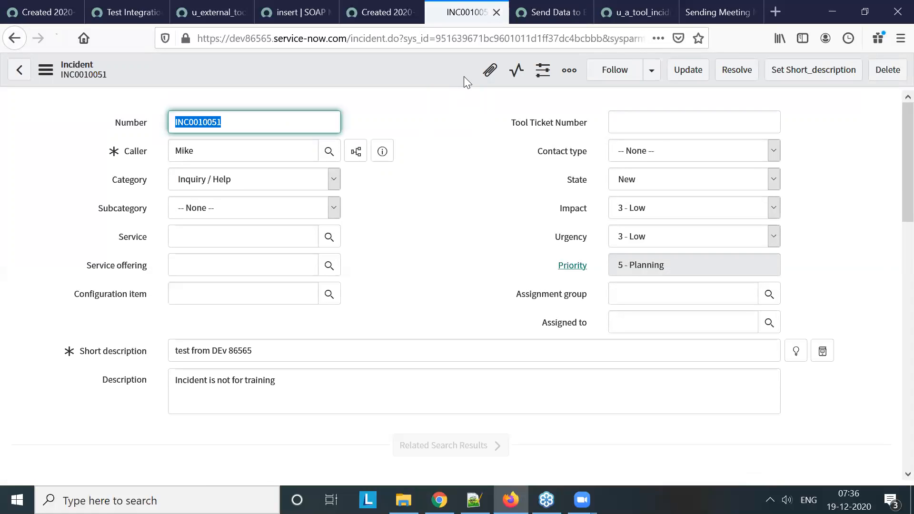
Review the saved incident, and read the response and external ticket number messages shown on the business rule record
{"action": "scroll", "coordinate": [507, 203], "scroll_direction": "down", "scroll_amount": 10}
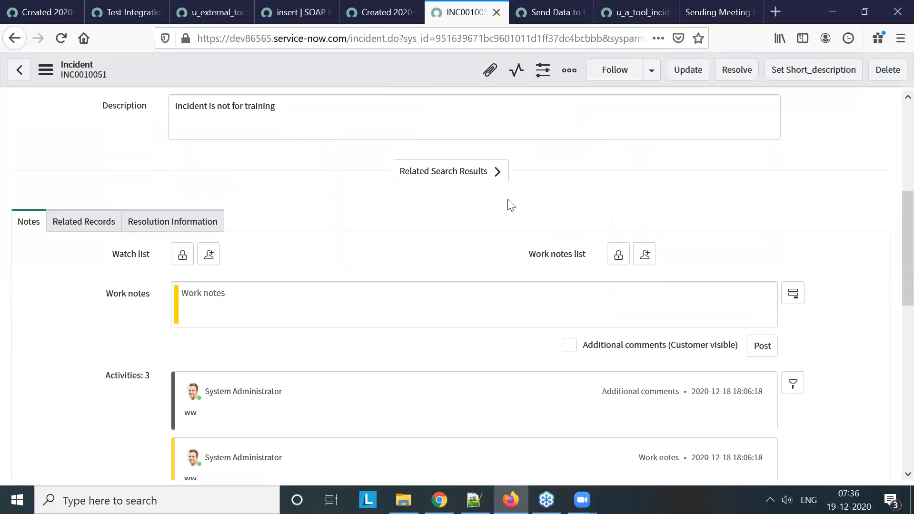
{"action": "scroll", "coordinate": [409, 224], "scroll_direction": "up", "scroll_amount": 10}
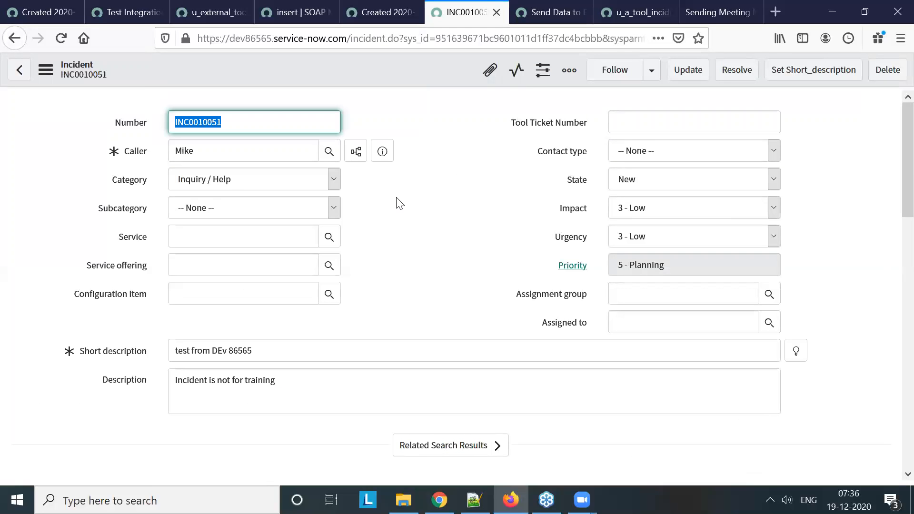
{"action": "left_click", "coordinate": [525, 13]}
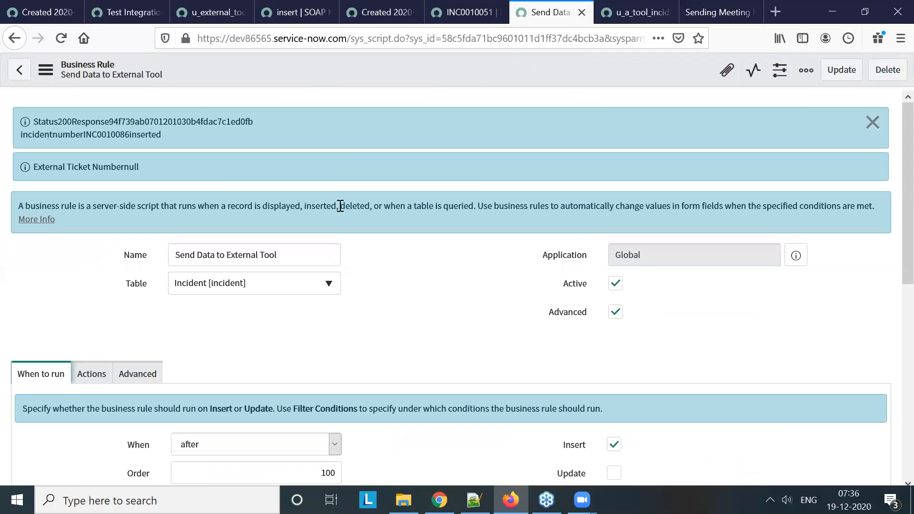
{"action": "left_click", "coordinate": [463, 12]}
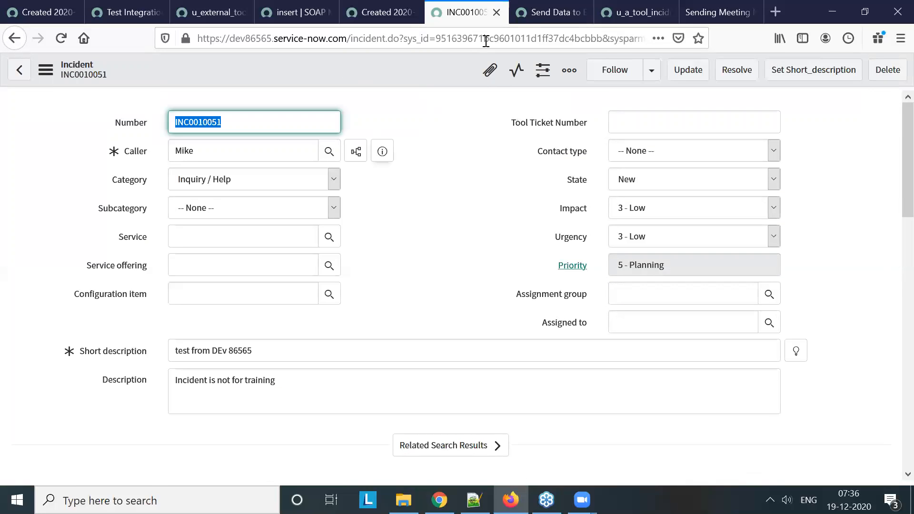
{"action": "left_click", "coordinate": [537, 15]}
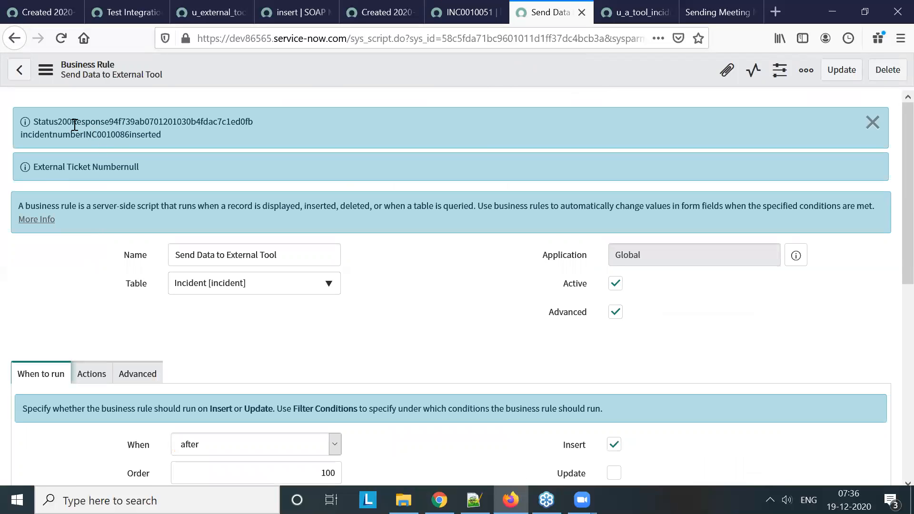
{"action": "left_click_drag", "start_coordinate": [110, 121], "coordinate": [246, 123]}
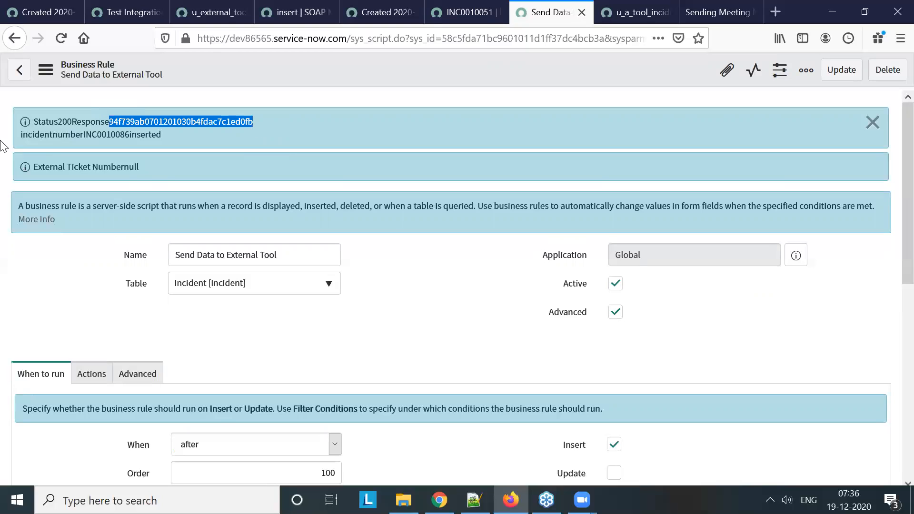
{"action": "left_click", "coordinate": [144, 136]}
{"action": "left_click_drag", "start_coordinate": [145, 135], "coordinate": [86, 135]}
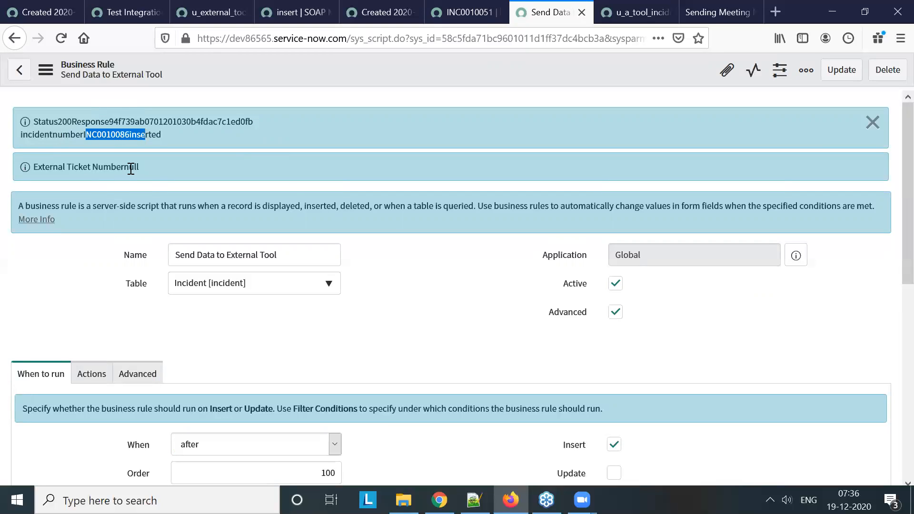
Compare the business rule's XML parsing and info message lines with the response text in the displayed messages
{"action": "scroll", "coordinate": [398, 256], "scroll_direction": "down", "scroll_amount": 3}
{"action": "left_click", "coordinate": [97, 238]}
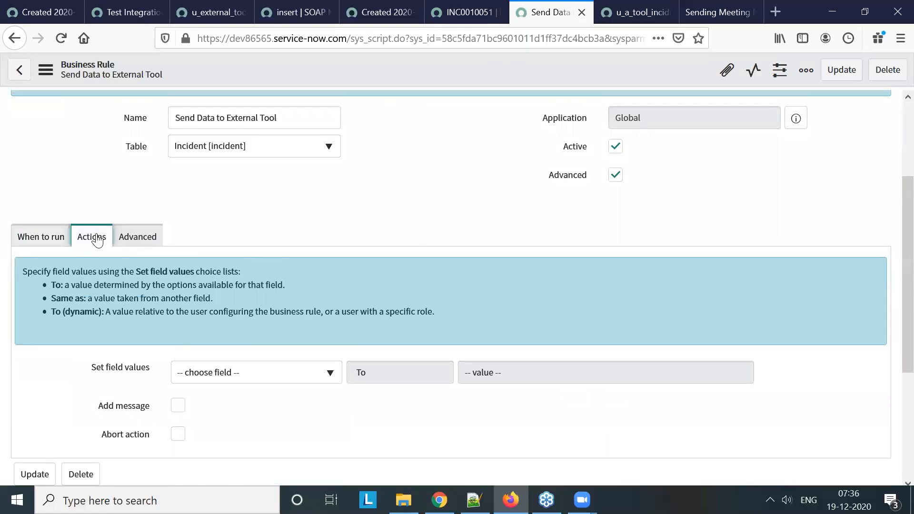
{"action": "left_click", "coordinate": [125, 238]}
{"action": "scroll", "coordinate": [418, 248], "scroll_direction": "down", "scroll_amount": 6}
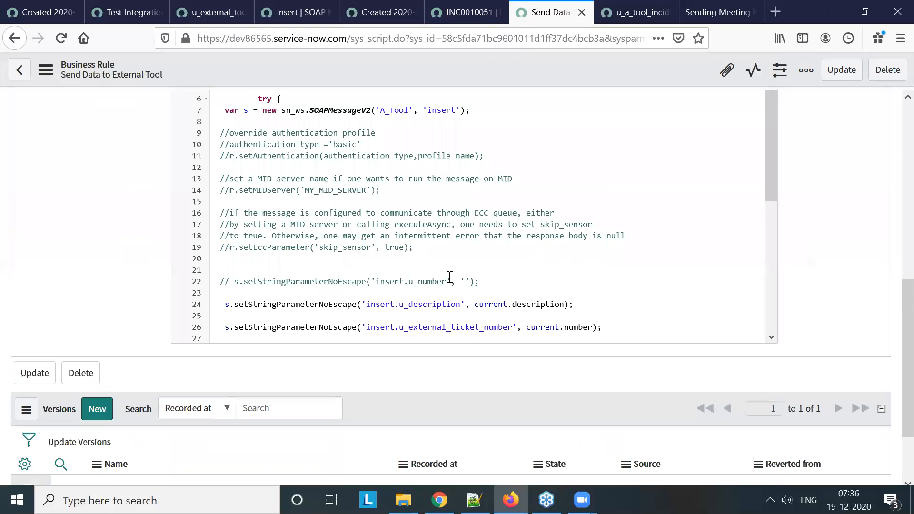
{"action": "scroll", "coordinate": [450, 277], "scroll_direction": "down", "scroll_amount": 5}
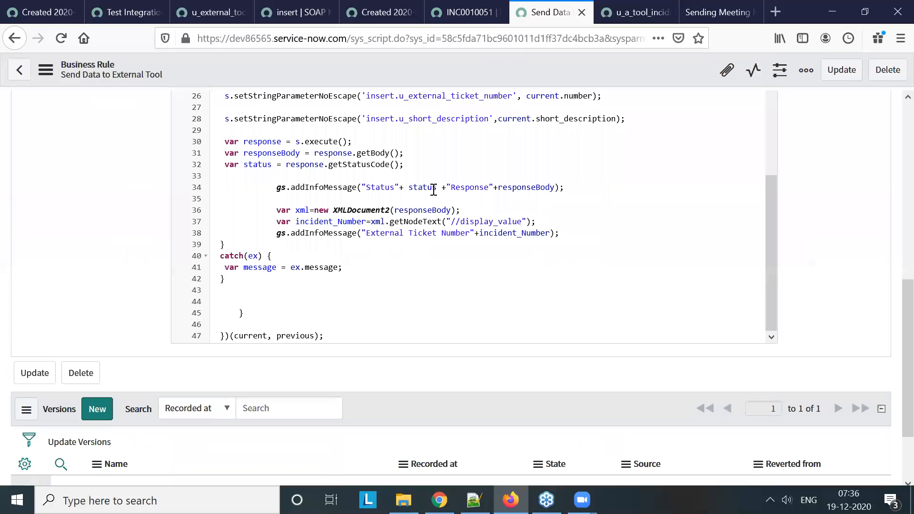
{"action": "scroll", "coordinate": [433, 190], "scroll_direction": "up", "scroll_amount": 5}
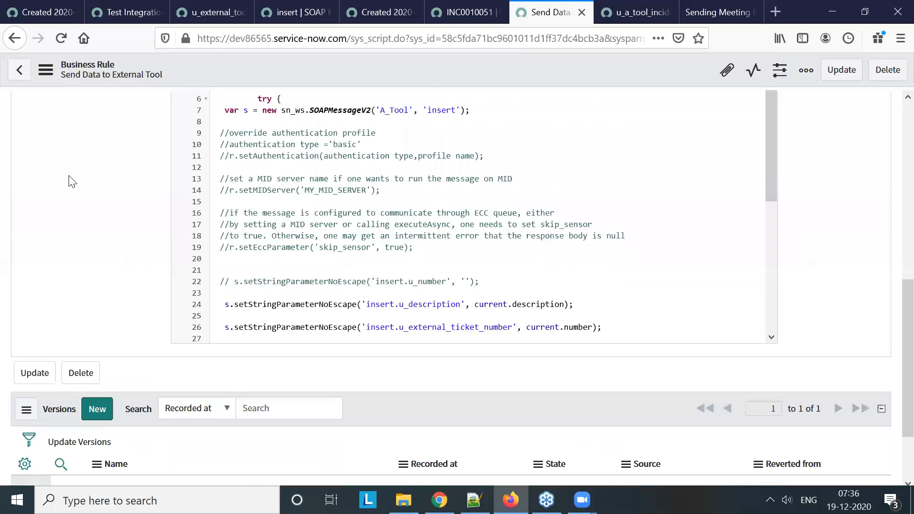
{"action": "scroll", "coordinate": [111, 199], "scroll_direction": "up", "scroll_amount": 10}
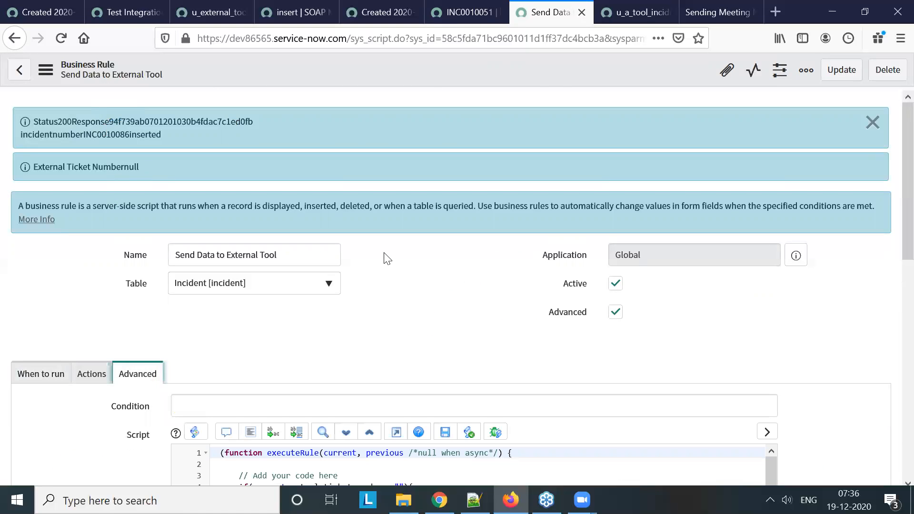
{"action": "scroll", "coordinate": [485, 309], "scroll_direction": "down", "scroll_amount": 6}
{"action": "scroll", "coordinate": [569, 328], "scroll_direction": "down", "scroll_amount": 6}
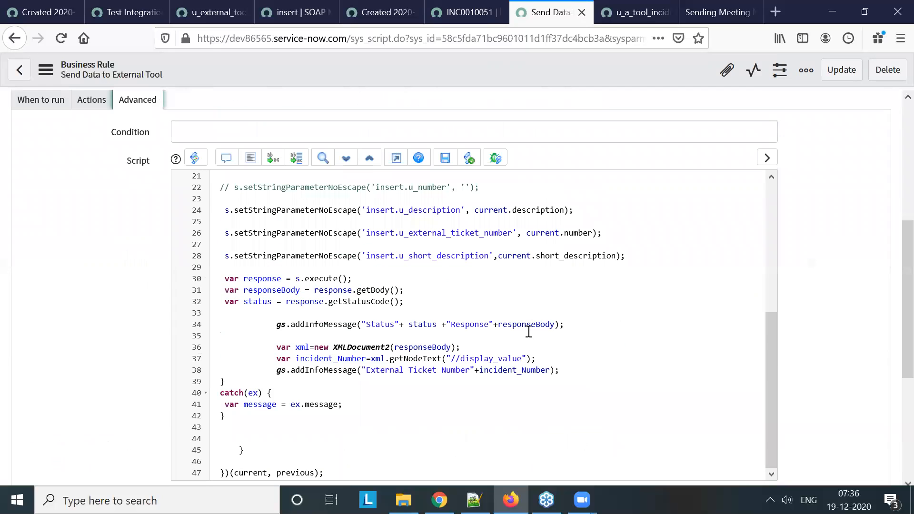
{"action": "scroll", "coordinate": [143, 272], "scroll_direction": "up", "scroll_amount": 6}
{"action": "left_click_drag", "start_coordinate": [109, 123], "coordinate": [231, 123]}
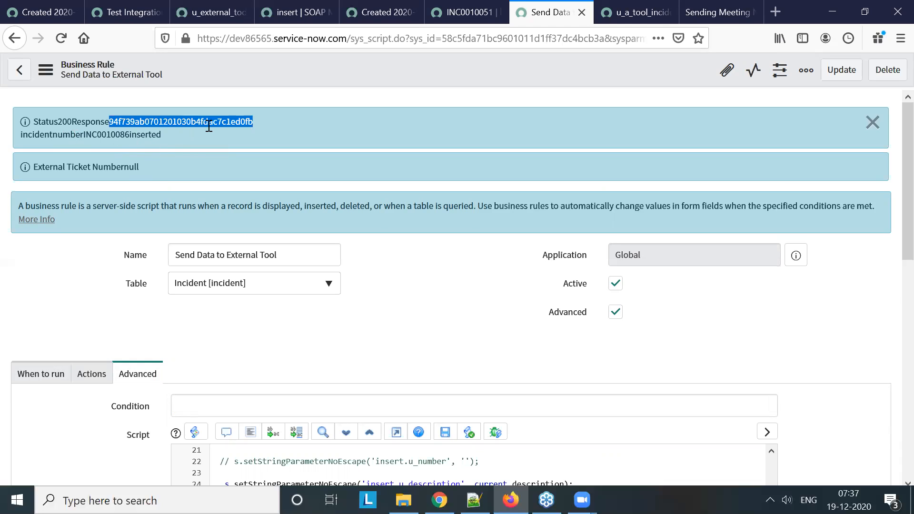
{"action": "left_click", "coordinate": [180, 131]}
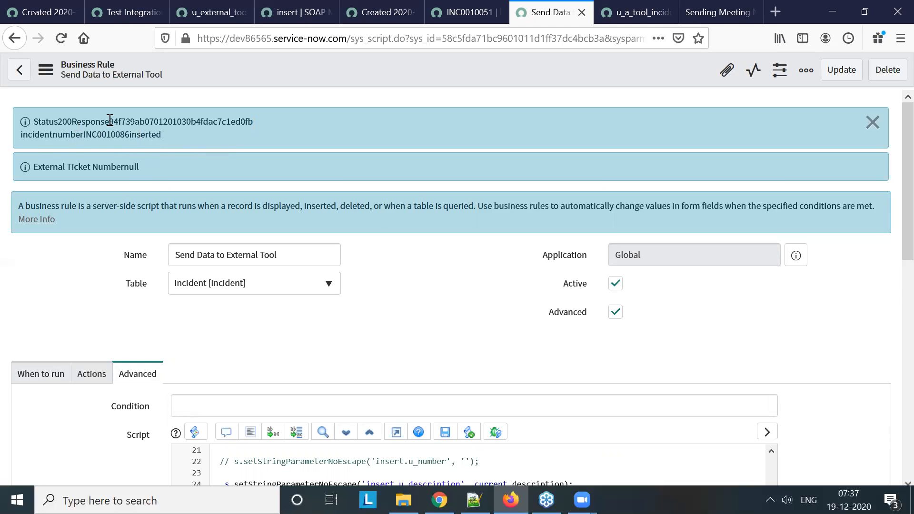
{"action": "left_click_drag", "start_coordinate": [110, 121], "coordinate": [254, 125]}
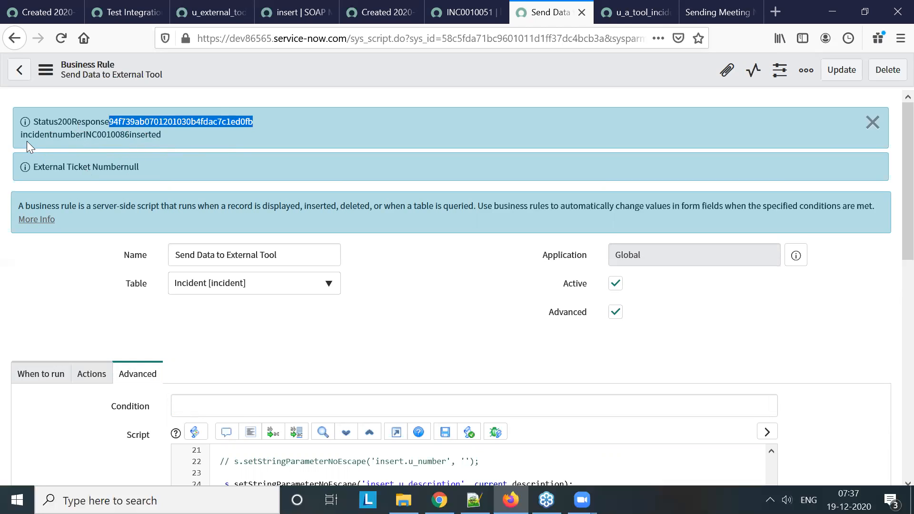
Add a space after Response inside its quoted label in the status info message on line 34
{"action": "scroll", "coordinate": [214, 201], "scroll_direction": "down", "scroll_amount": 5}
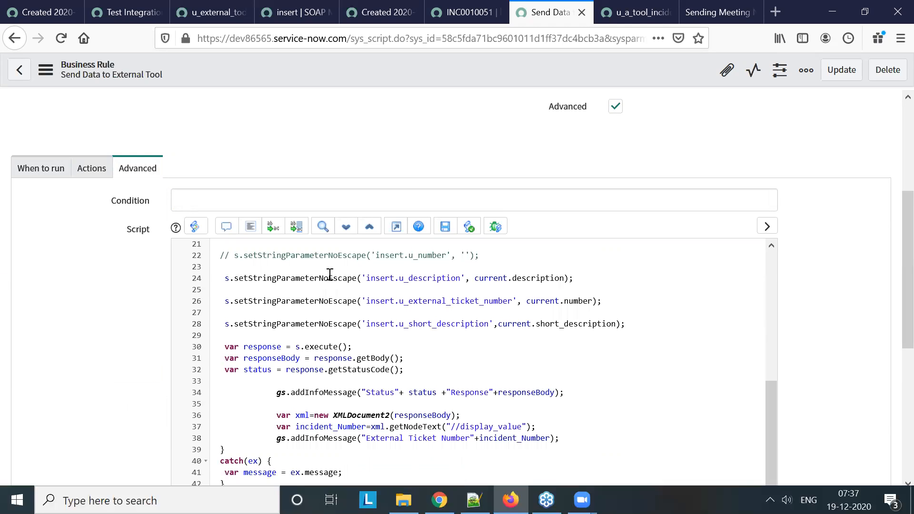
{"action": "scroll", "coordinate": [564, 366], "scroll_direction": "down", "scroll_amount": 3}
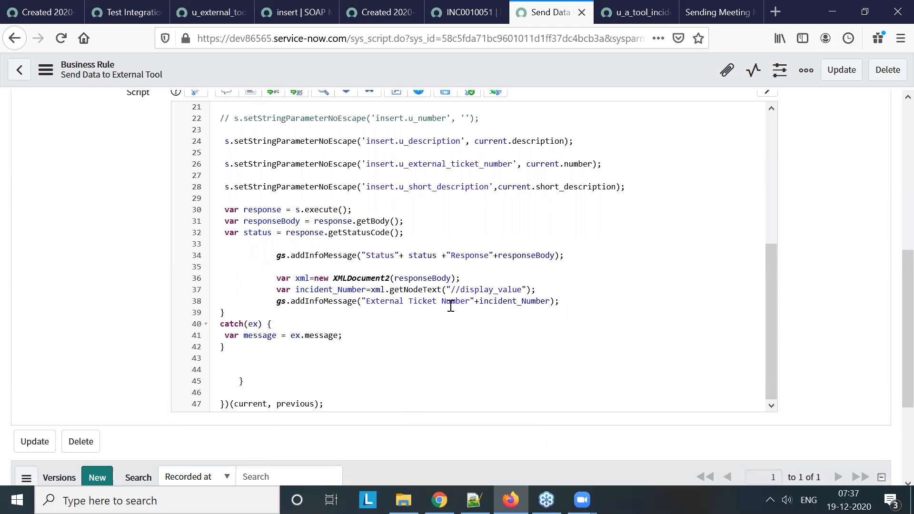
{"action": "left_click", "coordinate": [490, 256]}
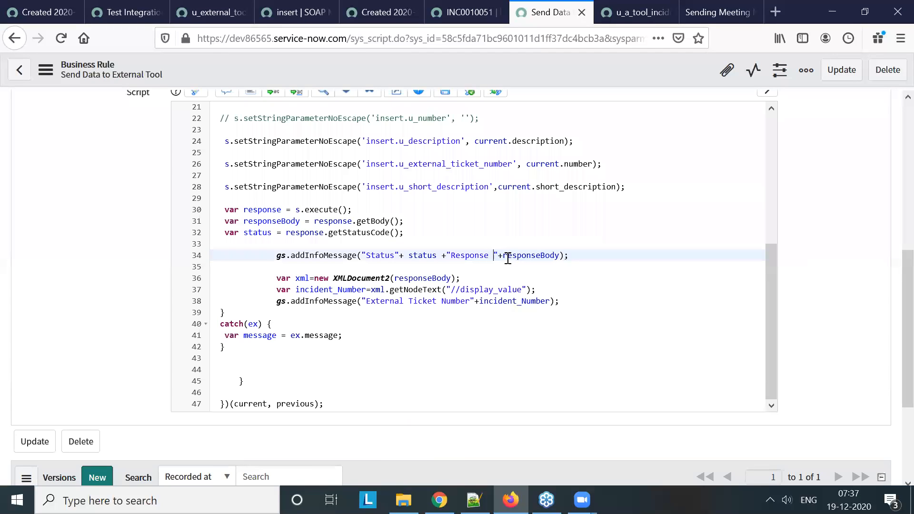
Add a colon after Response in the status info message label on line 34 and check its responseBody variable
{"action": "type", "text": ":"}
{"action": "double_click", "coordinate": [290, 222]}
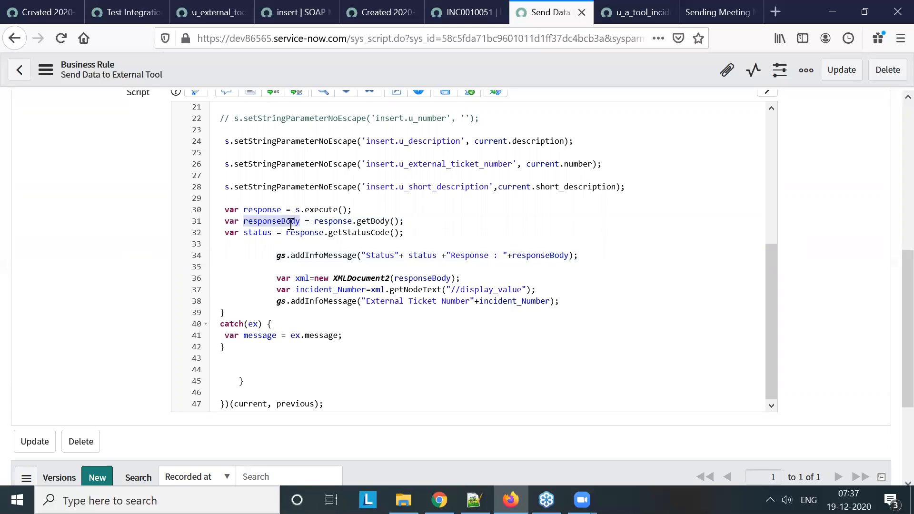
{"action": "double_click", "coordinate": [536, 256]}
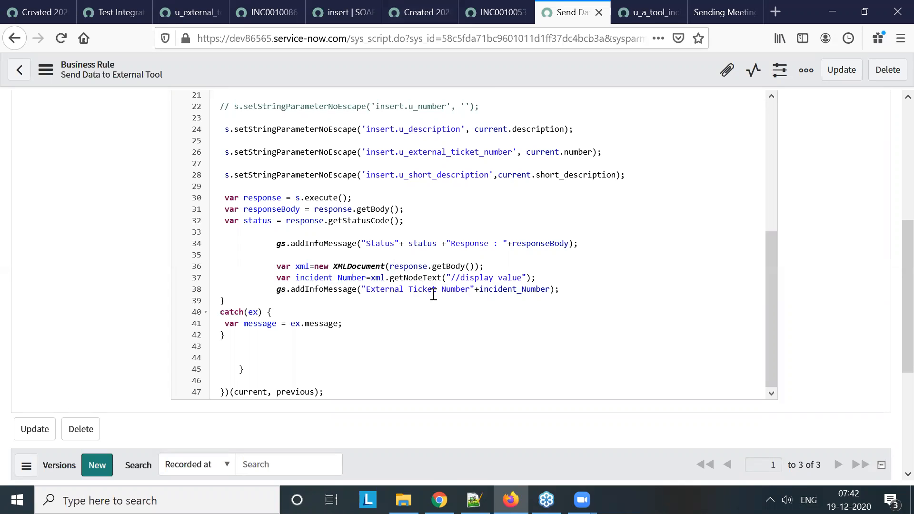
Fill in the new incident with caller First User and "www" as both short description and description
{"action": "left_click", "coordinate": [473, 10]}
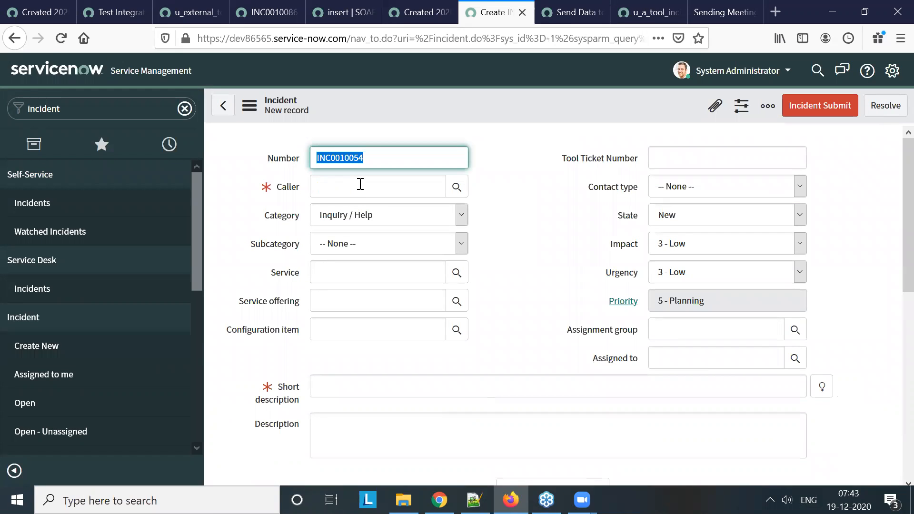
{"action": "left_click", "coordinate": [361, 185]}
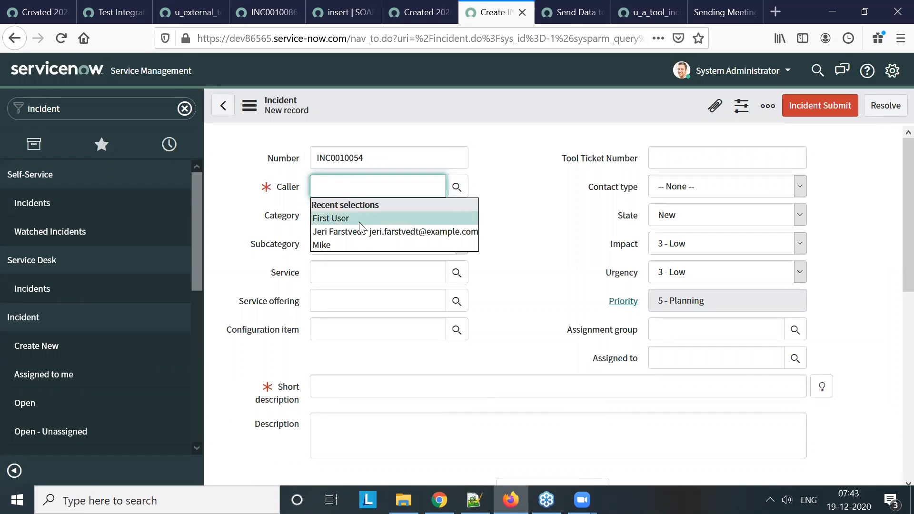
{"action": "left_click", "coordinate": [359, 222]}
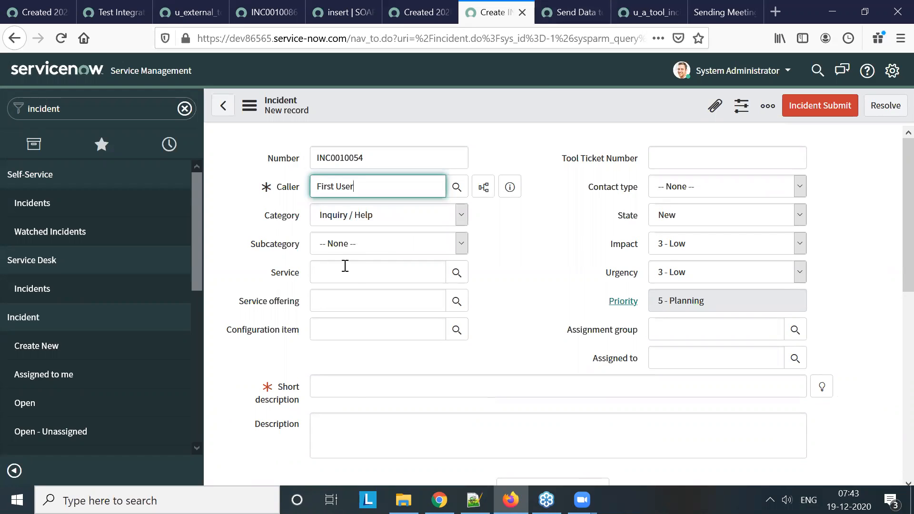
{"action": "left_click", "coordinate": [354, 387]}
{"action": "type", "text": "www"}
{"action": "left_click", "coordinate": [351, 430]}
{"action": "type", "text": "www"}
Add a new line below the External Ticket Number info message in the business rule script that references current.u_tool_ticket_number
{"action": "left_click", "coordinate": [569, 14]}
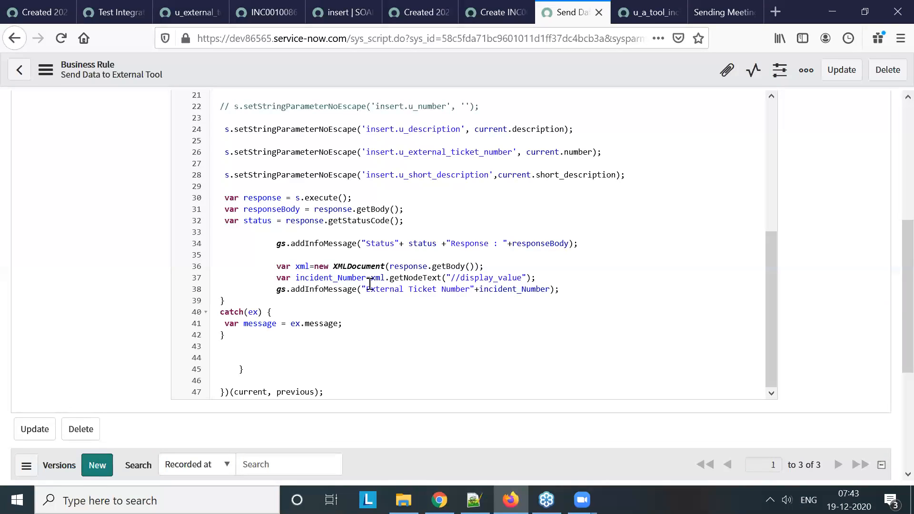
{"action": "double_click", "coordinate": [341, 278]}
{"action": "left_click", "coordinate": [590, 287]}
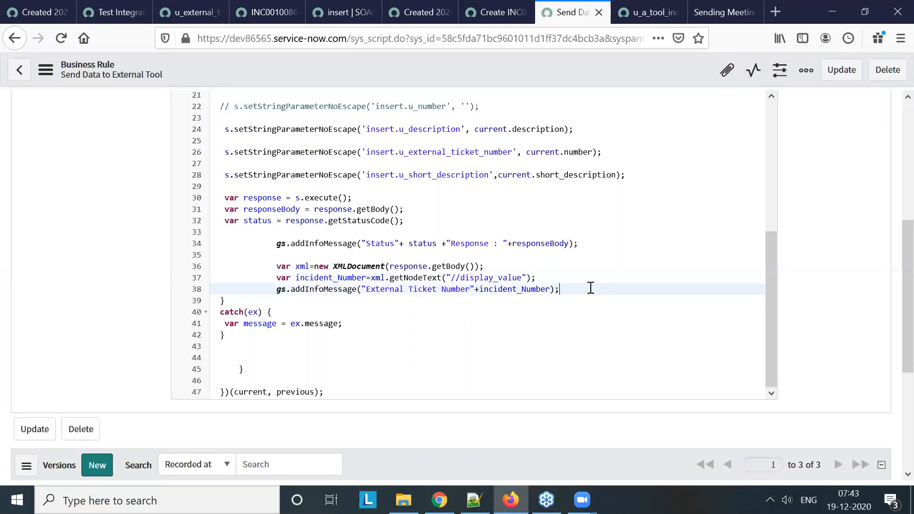
{"action": "key", "text": "Return"}
{"action": "key", "text": "Return"}
{"action": "type", "text": "current."}
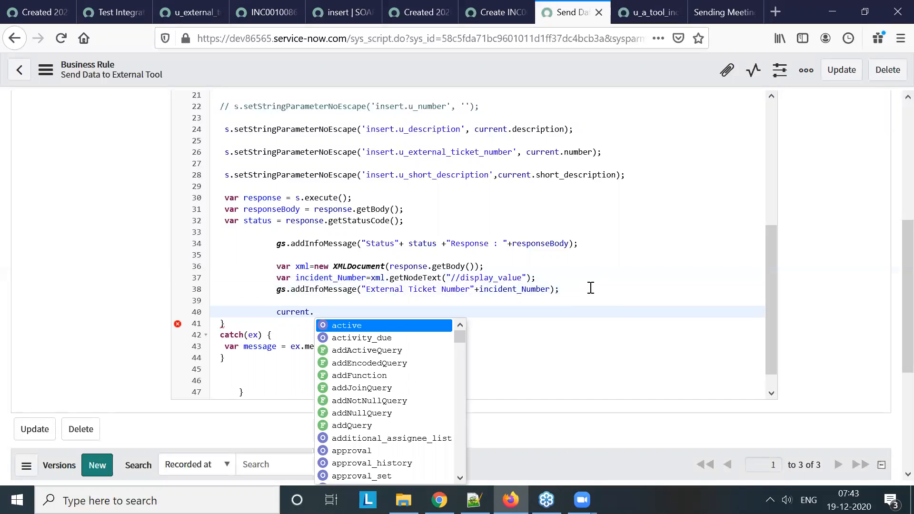
{"action": "type", "text": "u_"}
{"action": "key", "text": "Return"}
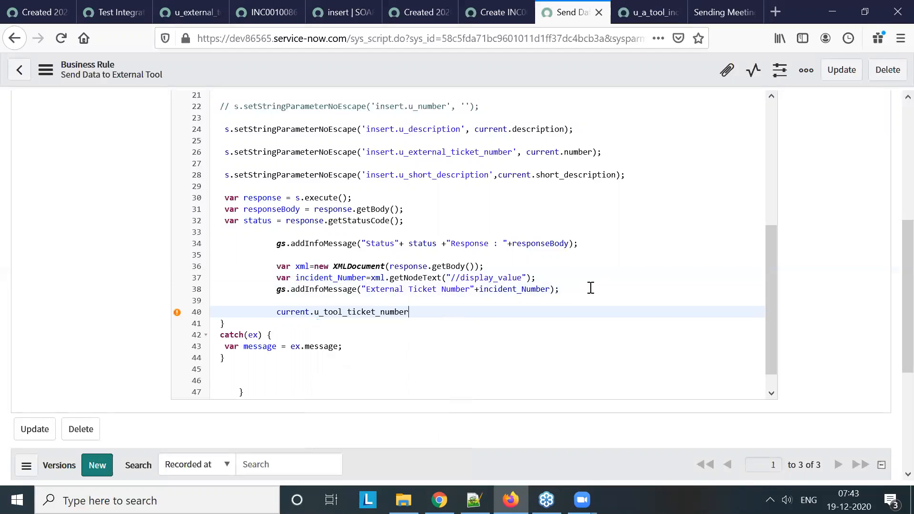
Complete the u_tool_ticket_number line by assigning it the incident_Number variable, ending it with a semicolon
{"action": "type", "text": "=\""}
{"action": "key", "text": "BackSpace"}
{"action": "key", "text": "BackSpace"}
{"action": "double_click", "coordinate": [350, 277]}
{"action": "key", "text": "ctrl+c"}
{"action": "left_click", "coordinate": [424, 308]}
{"action": "key", "text": "ctrl+v"}
{"action": "type", "text": ";"}
{"action": "key", "text": "Return"}
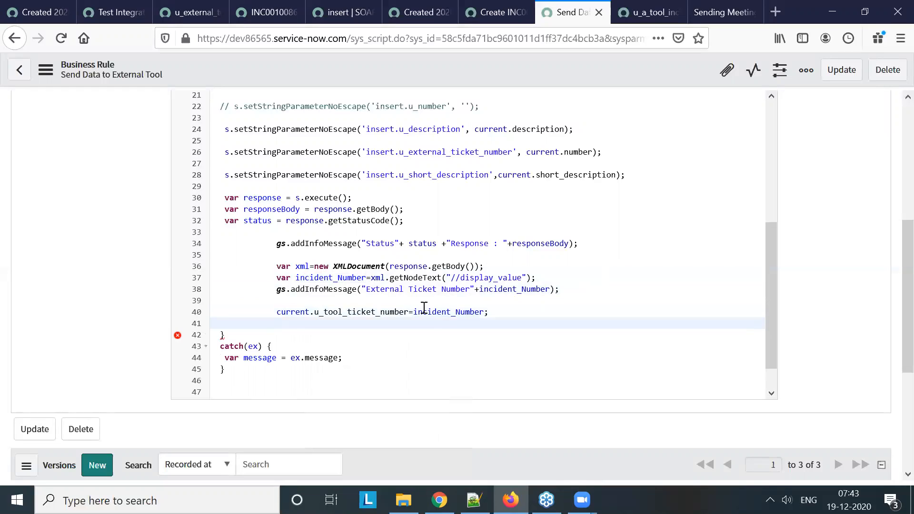
Add current.update(); below the ticket number assignment and save the business rule
{"action": "type", "text": "current.up"}
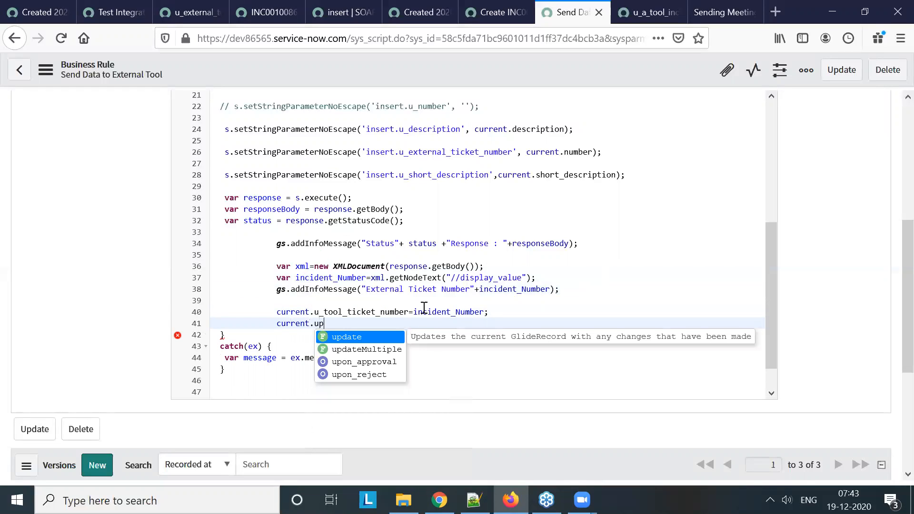
{"action": "key", "text": "Return"}
{"action": "type", "text": ");"}
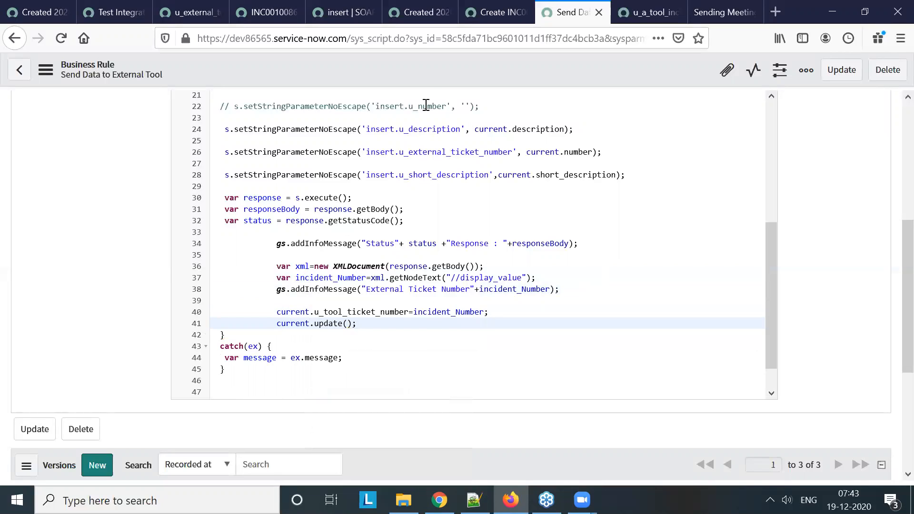
{"action": "right_click", "coordinate": [427, 66]}
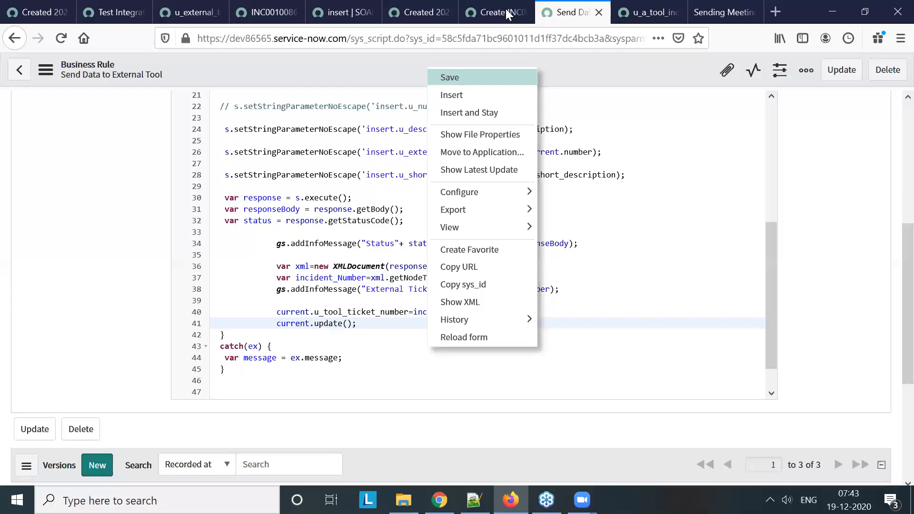
{"action": "key", "text": "ctrl+Page_Up"}
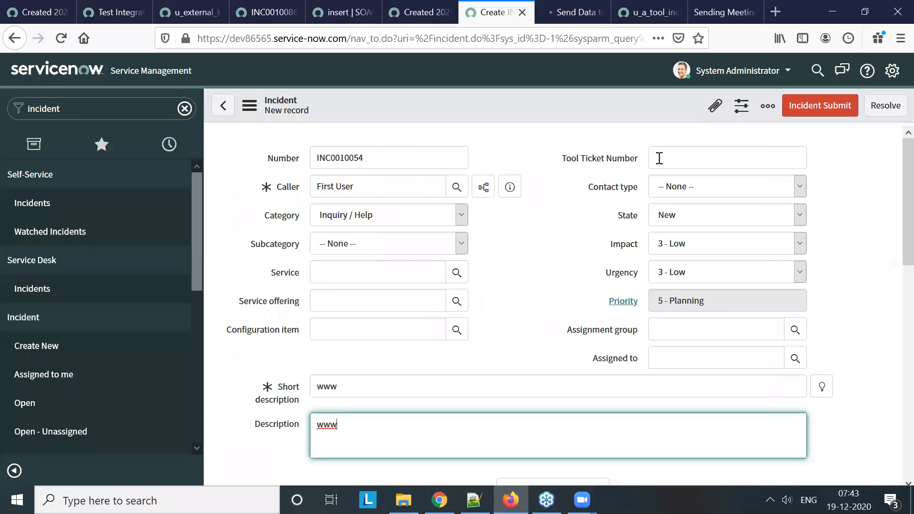
{"action": "left_click", "coordinate": [573, 14]}
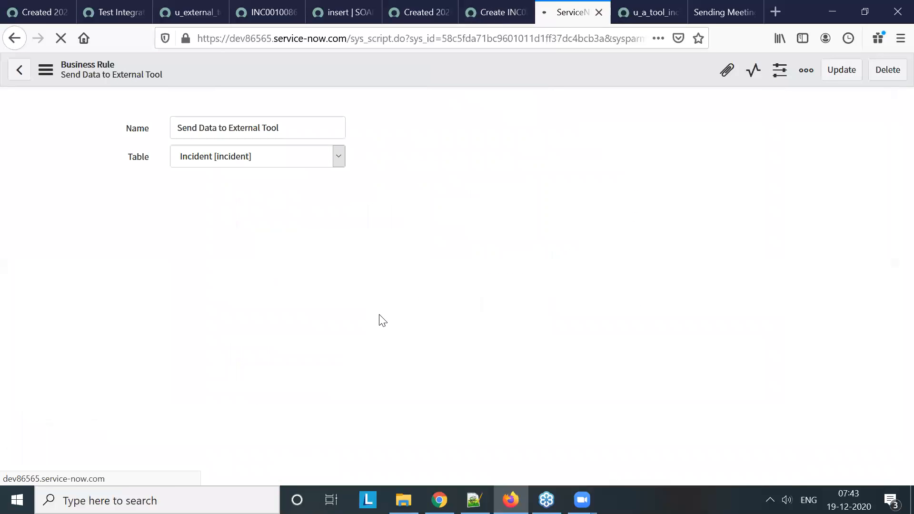
Start a fresh incident record in place of the unsaved draft and set its caller to First User
{"action": "left_click", "coordinate": [492, 13]}
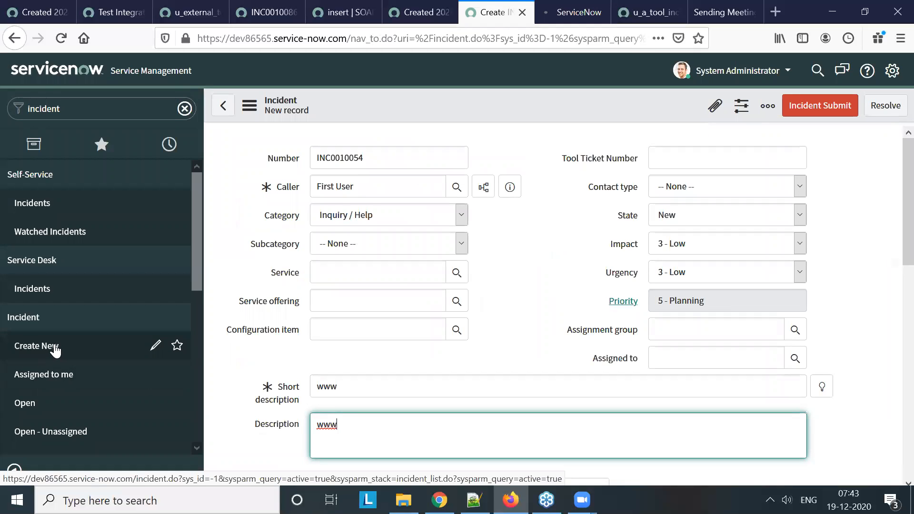
{"action": "left_click", "coordinate": [56, 350]}
{"action": "left_click", "coordinate": [569, 249]}
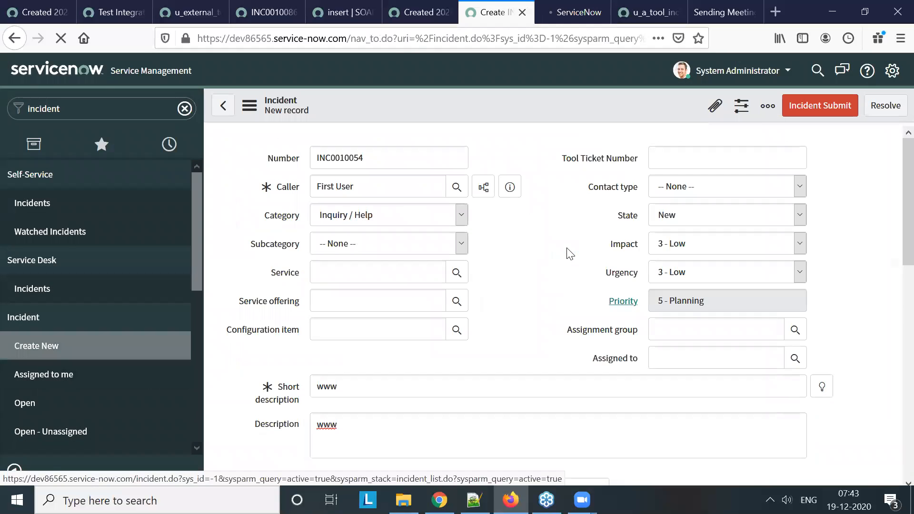
{"action": "left_click", "coordinate": [578, 7]}
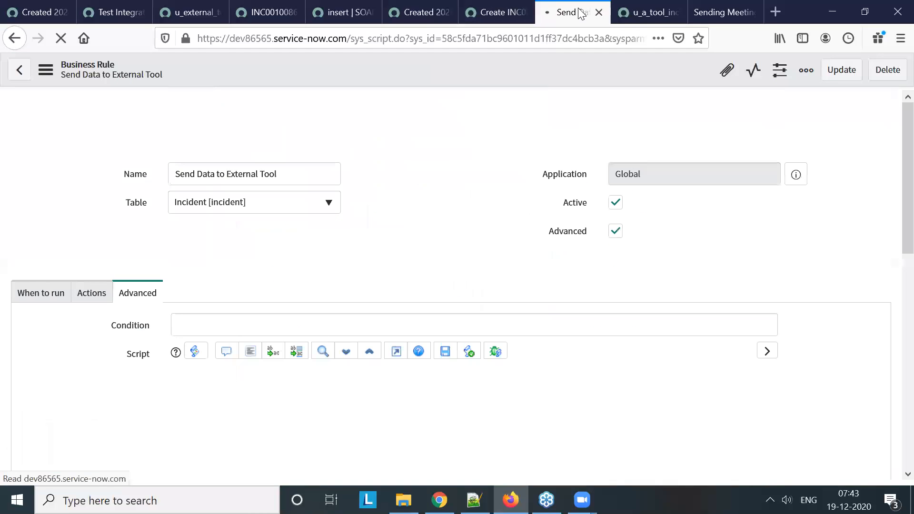
{"action": "left_click", "coordinate": [493, 12]}
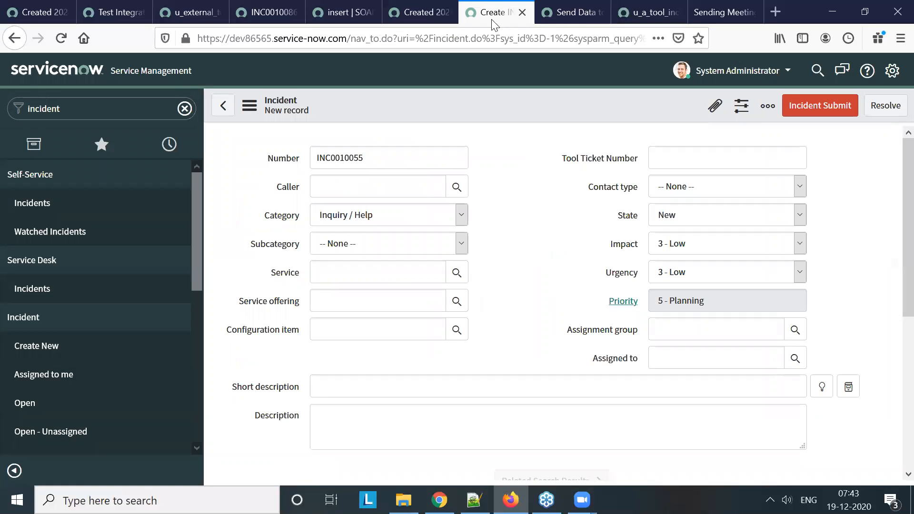
{"action": "left_click", "coordinate": [368, 186]}
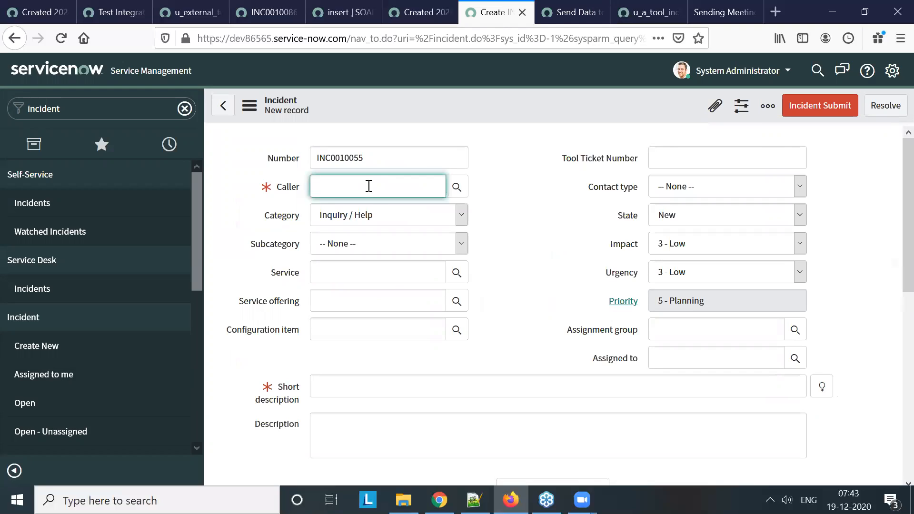
{"action": "left_click", "coordinate": [347, 217]}
Set the incident's short description to "Again Testing short description"
{"action": "left_click", "coordinate": [358, 387]}
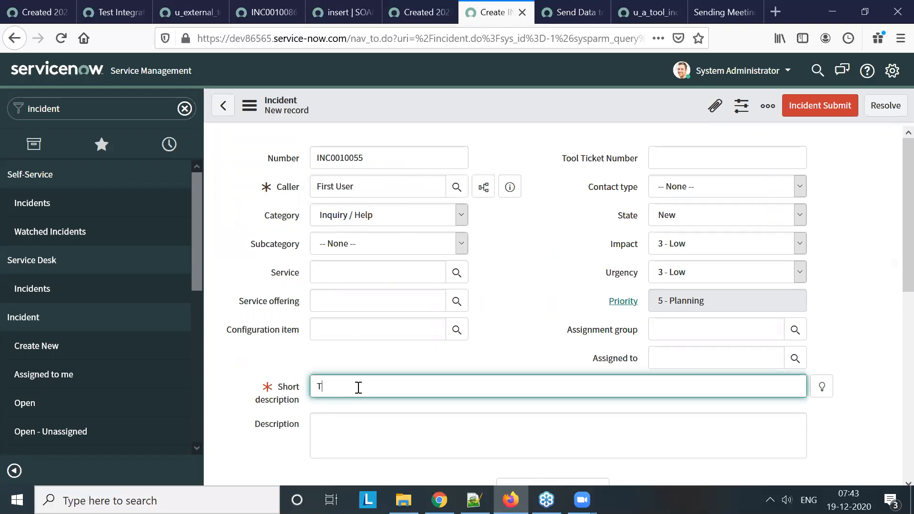
{"action": "type", "text": "gain Testing short description"}
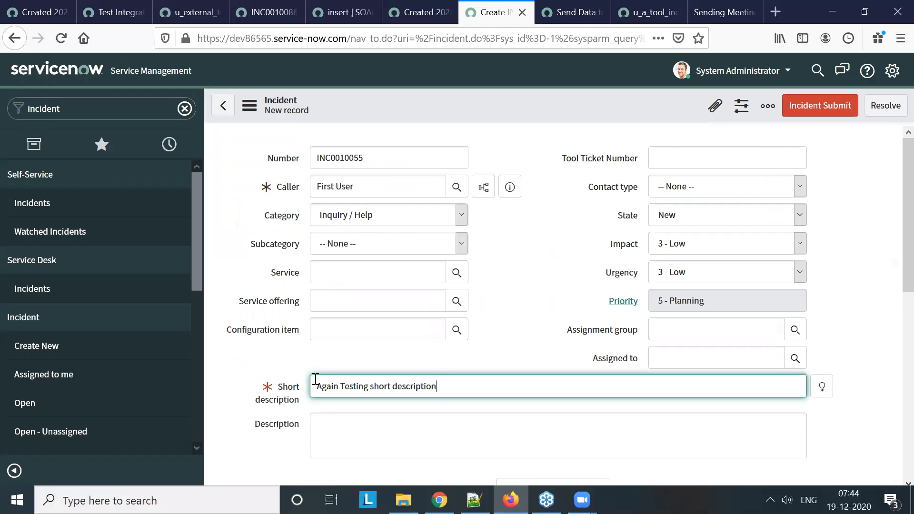
Reuse the short description text to set the description to "Again Testing description", and save the incident
{"action": "key", "text": "ctrl+a"}
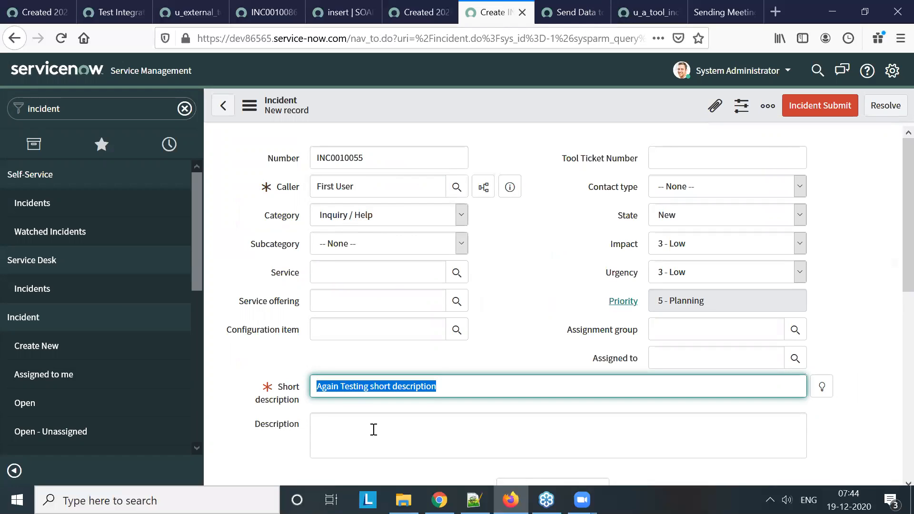
{"action": "key", "text": "ctrl+c"}
{"action": "left_click", "coordinate": [373, 429]}
{"action": "key", "text": "ctrl+v"}
{"action": "left_click_drag", "start_coordinate": [397, 423], "coordinate": [370, 423]}
{"action": "key", "text": "BackSpace"}
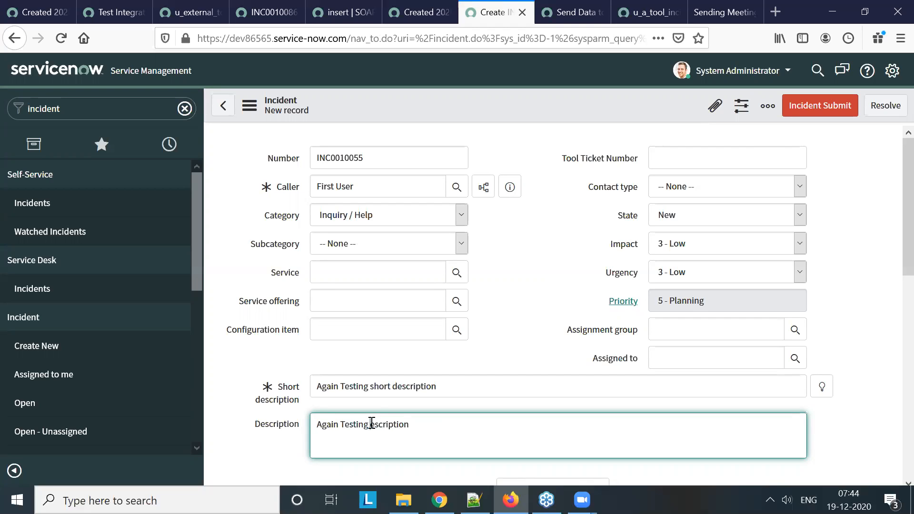
{"action": "type", "text": "d"}
{"action": "right_click", "coordinate": [469, 96]}
{"action": "left_click", "coordinate": [497, 106]}
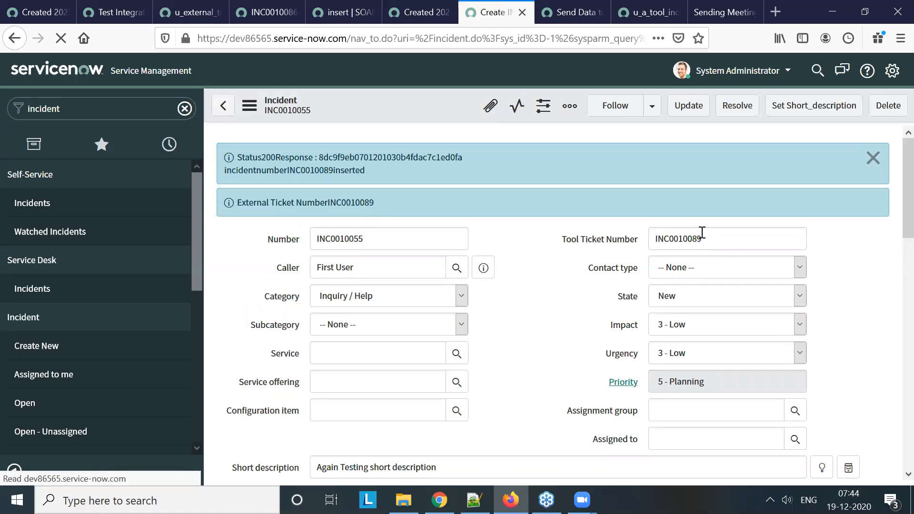
Copy the saved incident's Tool Ticket Number and search for it in the dev100562 instance to open the matching incident
{"action": "double_click", "coordinate": [650, 235]}
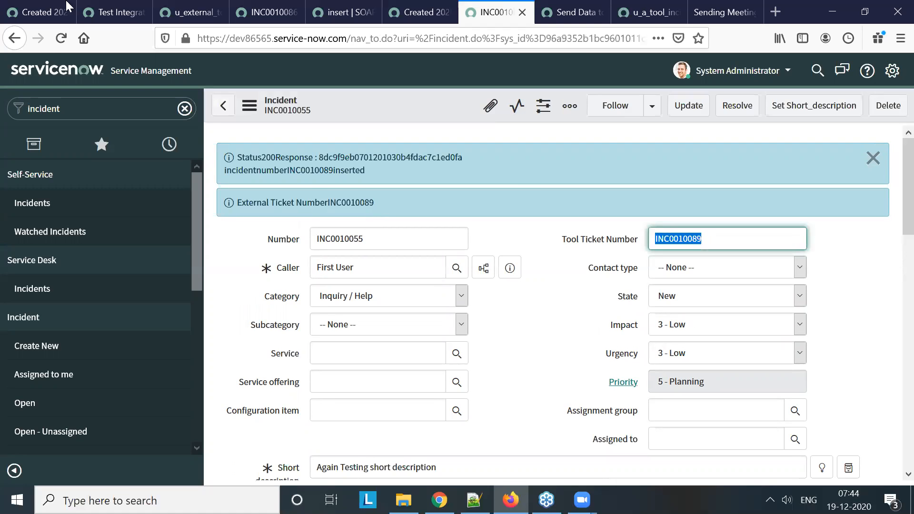
{"action": "left_click", "coordinate": [51, 14]}
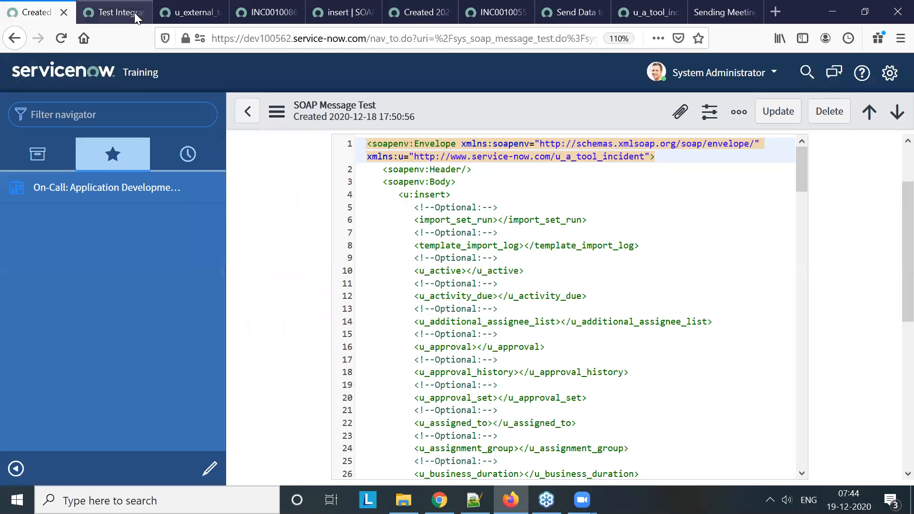
{"action": "left_click", "coordinate": [123, 12]}
{"action": "left_click", "coordinate": [197, 6]}
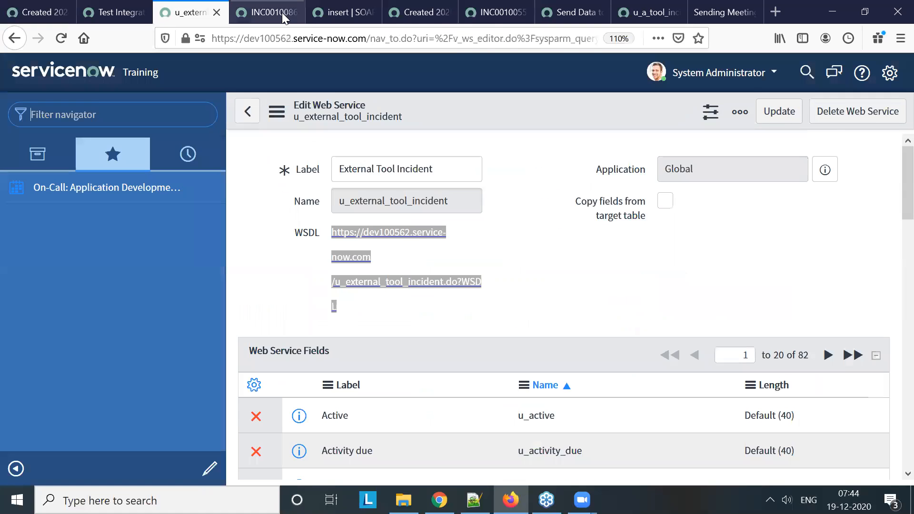
{"action": "left_click", "coordinate": [283, 13]}
{"action": "left_click", "coordinate": [735, 73]}
{"action": "key", "text": "ctrl+v"}
{"action": "key", "text": "Return"}
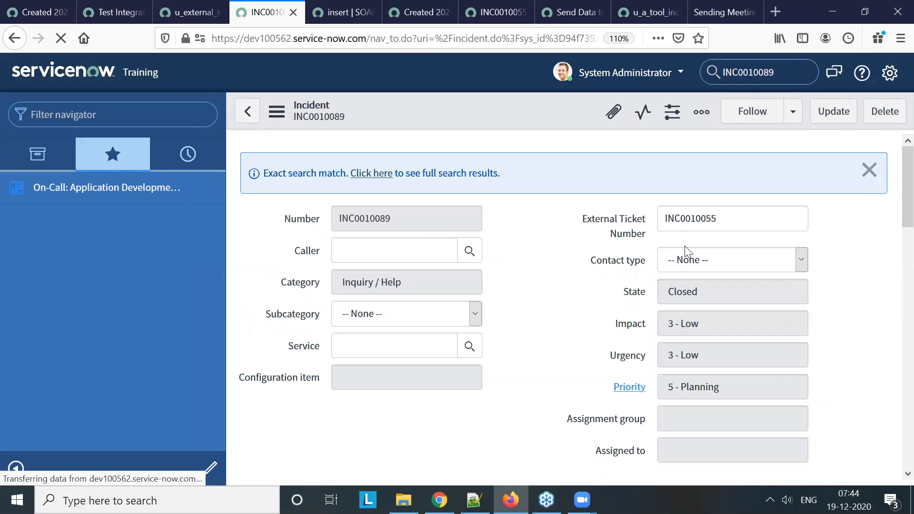
Examine the matching incident's external ticket number, short description, description and activity entries
{"action": "scroll", "coordinate": [559, 310], "scroll_direction": "down", "scroll_amount": 5}
{"action": "scroll", "coordinate": [559, 310], "scroll_direction": "down", "scroll_amount": 3}
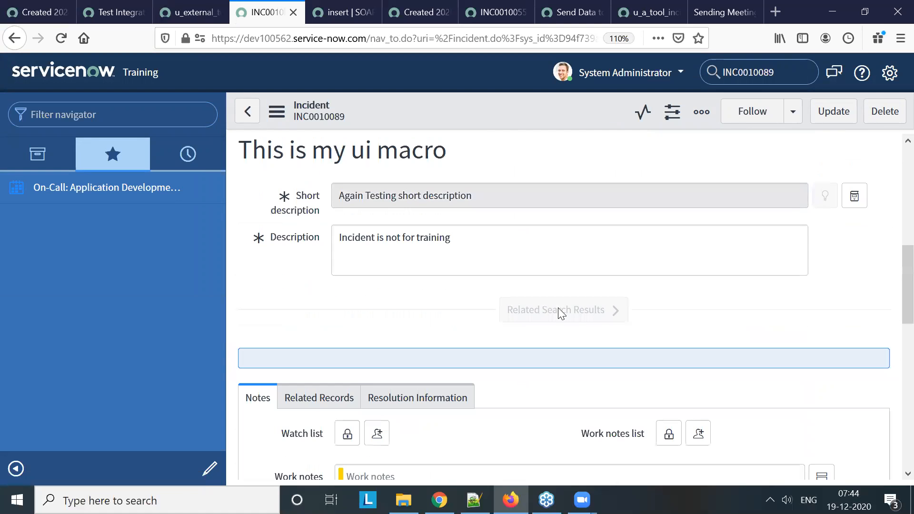
{"action": "scroll", "coordinate": [549, 333], "scroll_direction": "down", "scroll_amount": 5}
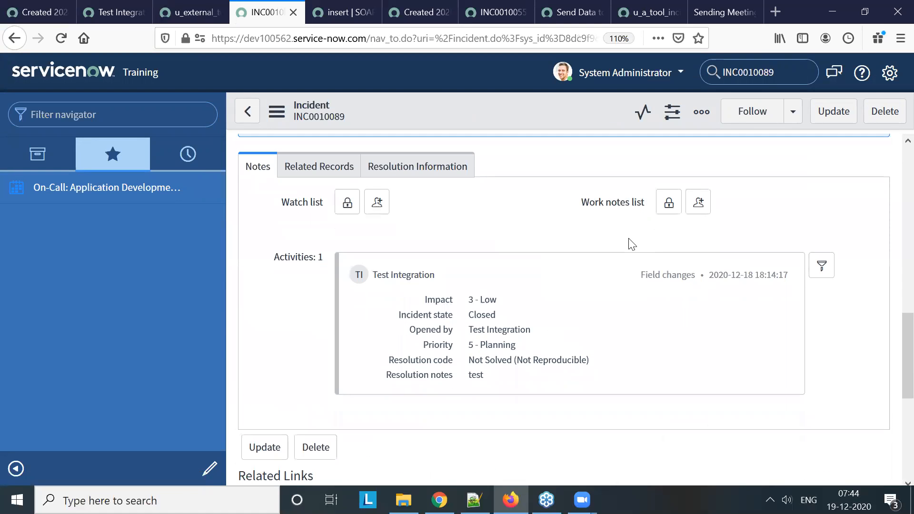
{"action": "scroll", "coordinate": [575, 309], "scroll_direction": "up", "scroll_amount": 7}
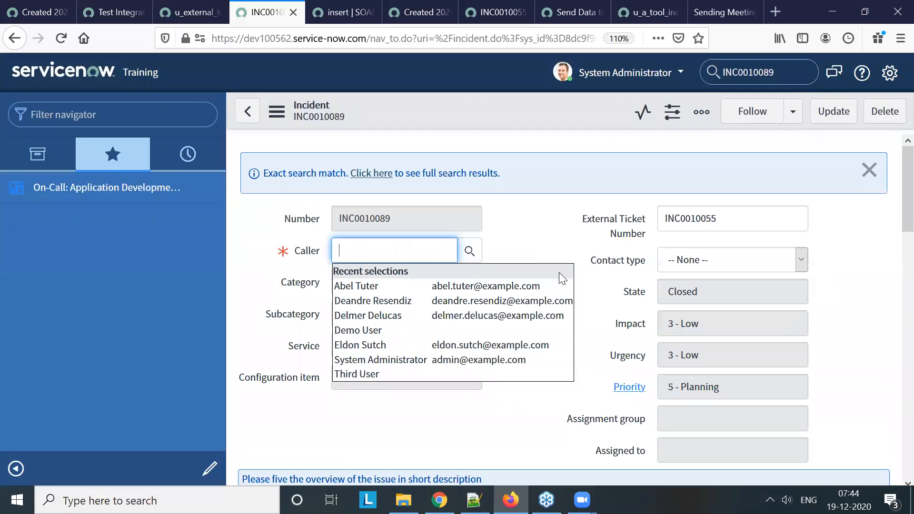
{"action": "left_click", "coordinate": [532, 235]}
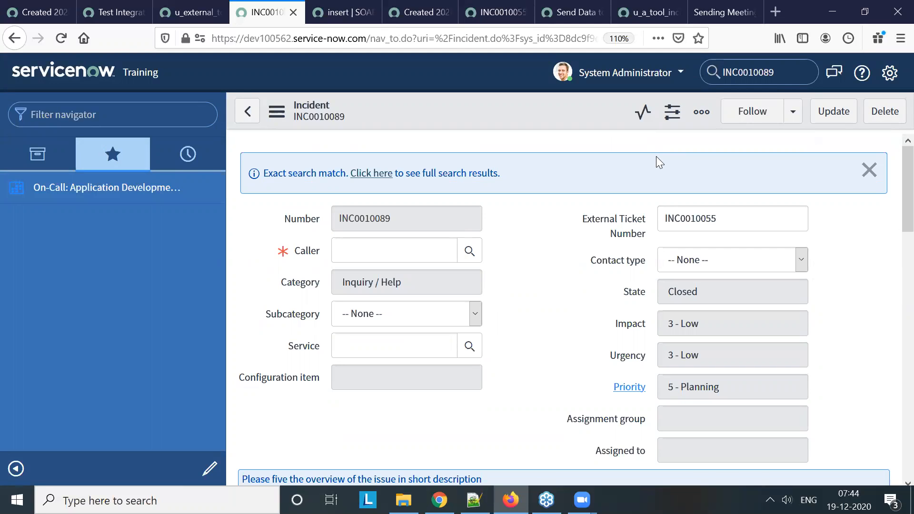
{"action": "scroll", "coordinate": [563, 295], "scroll_direction": "down", "scroll_amount": 10}
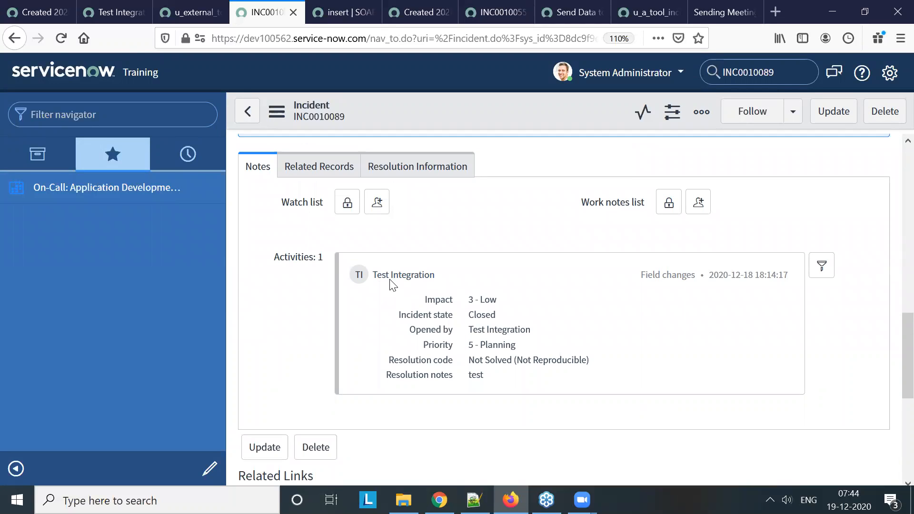
{"action": "scroll", "coordinate": [376, 248], "scroll_direction": "up", "scroll_amount": 10}
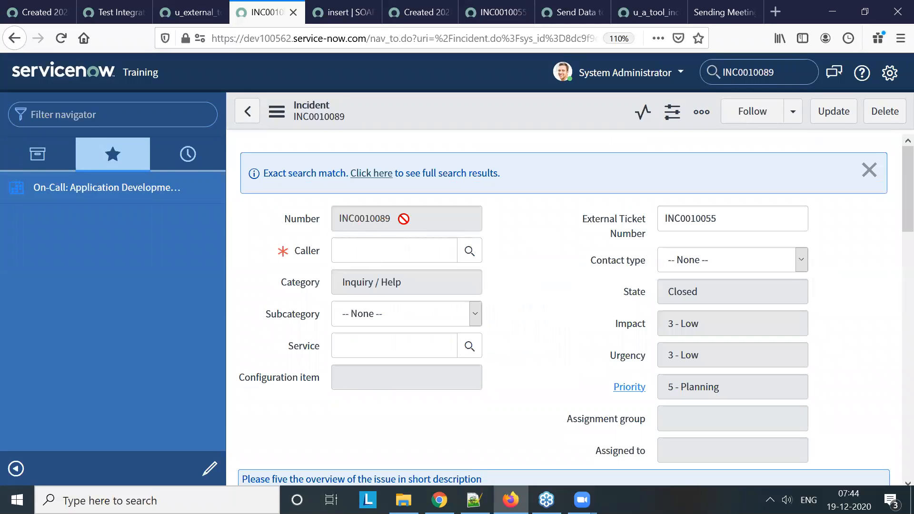
Copy the open incident's number and open the full incident table list with incident.list
{"action": "left_click_drag", "start_coordinate": [391, 219], "coordinate": [307, 218]}
{"action": "key", "text": "ctrl+c"}
{"action": "left_click", "coordinate": [110, 116]}
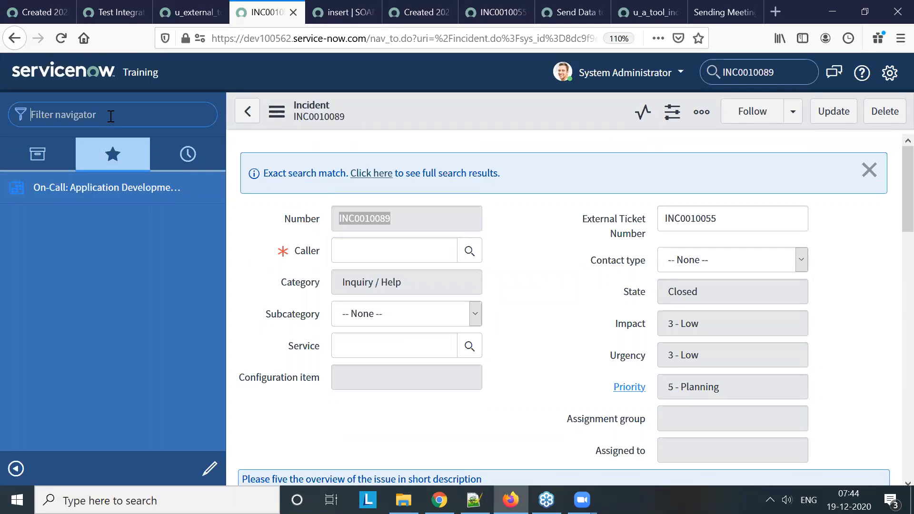
{"action": "type", "text": "sys"}
{"action": "key", "text": "BackSpace"}
{"action": "key", "text": "BackSpace"}
{"action": "key", "text": "BackSpace"}
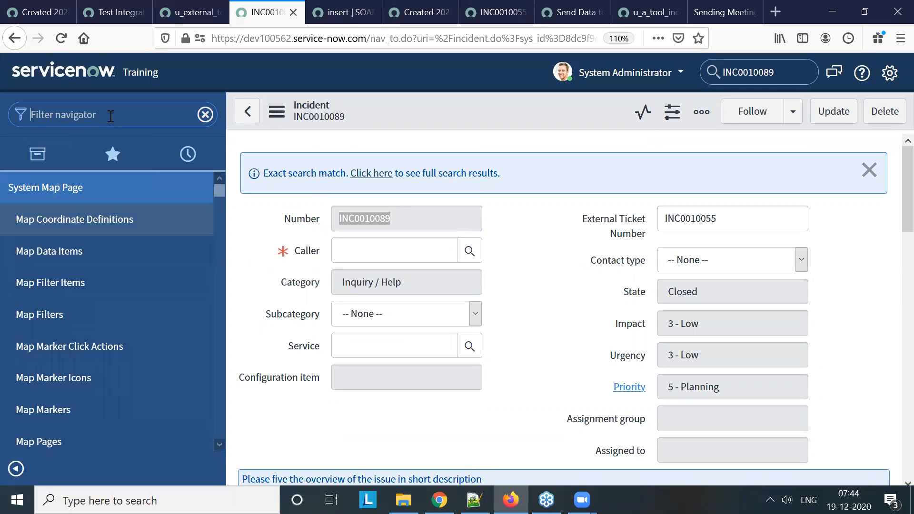
{"action": "type", "text": "incident.lis"}
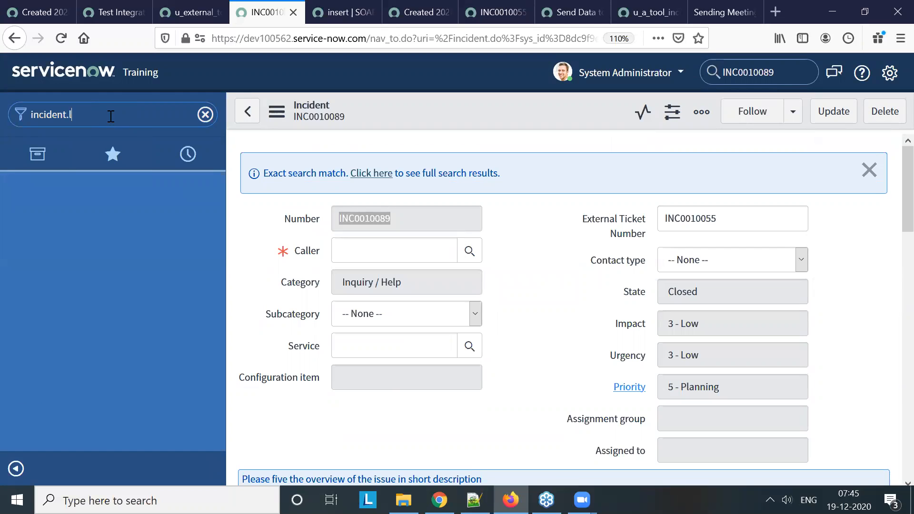
{"action": "type", "text": "t"}
{"action": "key", "text": "Return"}
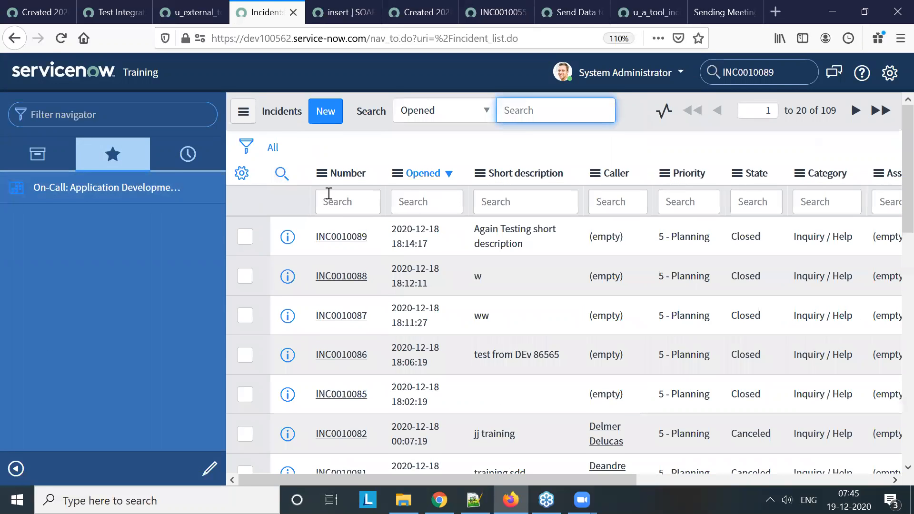
Filter the incident list by the copied incident number and check which account last updated the record
{"action": "left_click", "coordinate": [342, 205]}
{"action": "key", "text": "ctrl+v"}
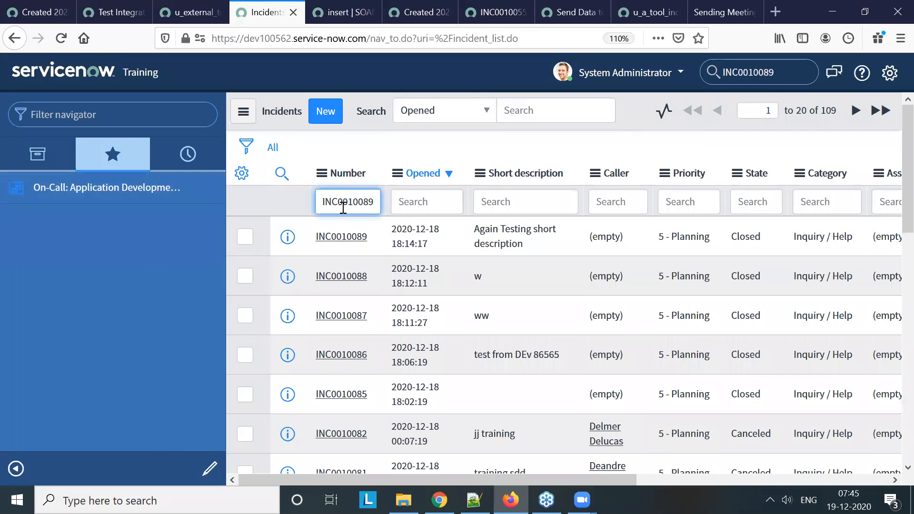
{"action": "key", "text": "Return"}
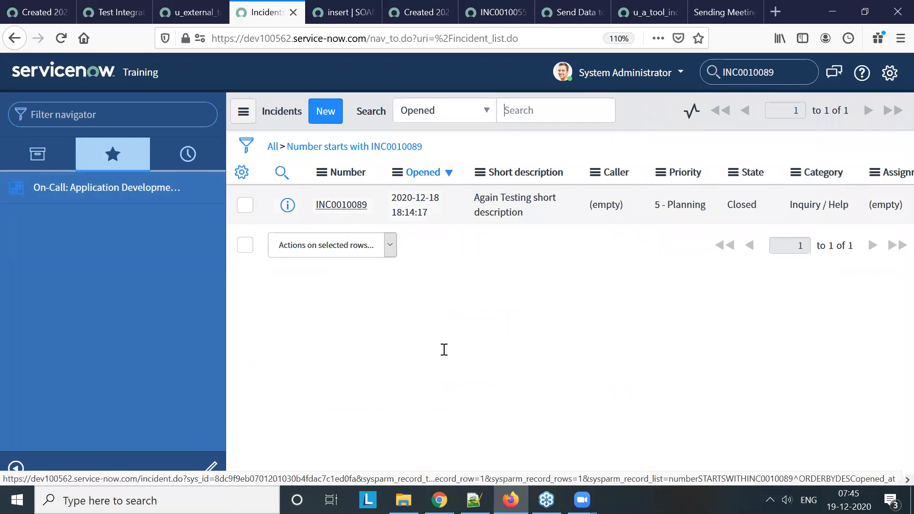
{"action": "left_click_drag", "start_coordinate": [460, 476], "coordinate": [806, 477]}
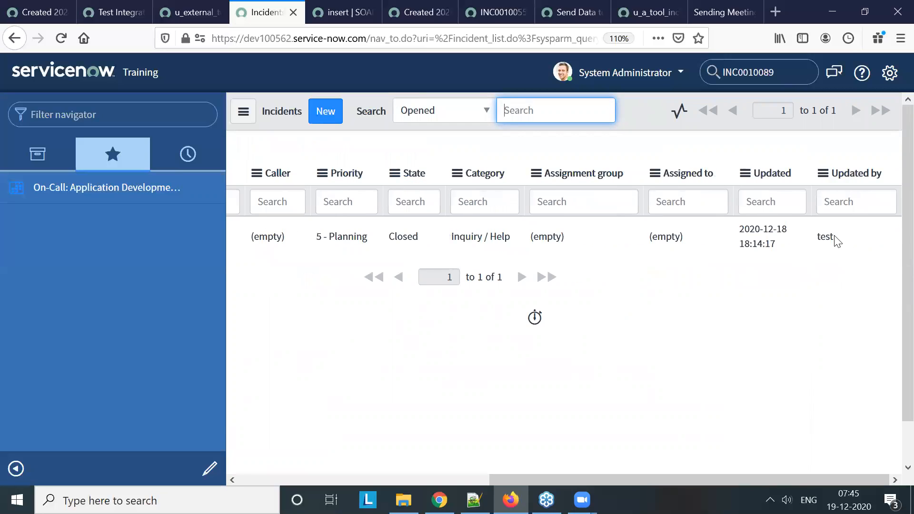
{"action": "left_click", "coordinate": [749, 490]}
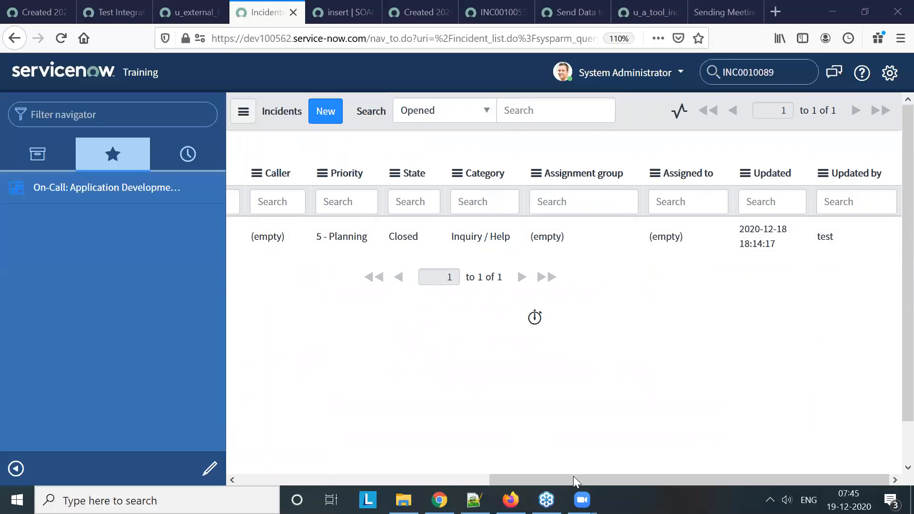
{"action": "left_click_drag", "start_coordinate": [573, 475], "coordinate": [300, 445]}
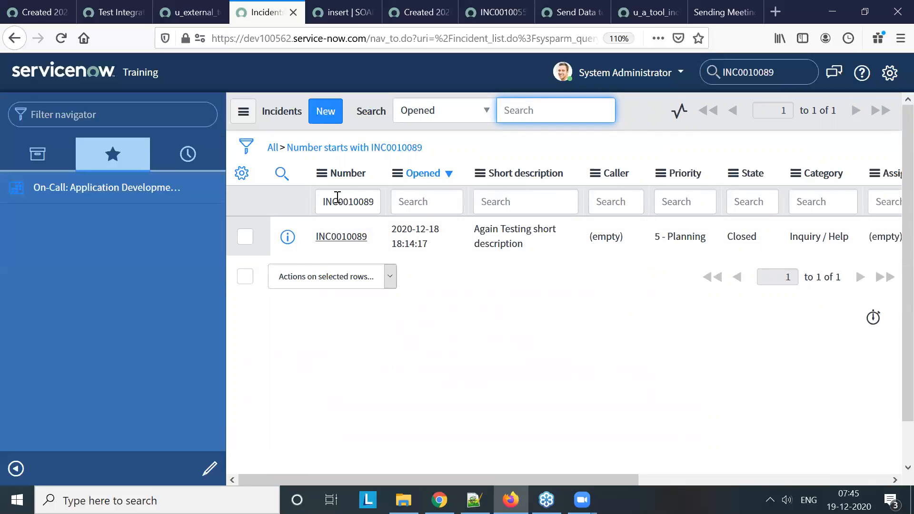
Open the overview of all configurations for the Incident table from its list
{"action": "right_click", "coordinate": [347, 179]}
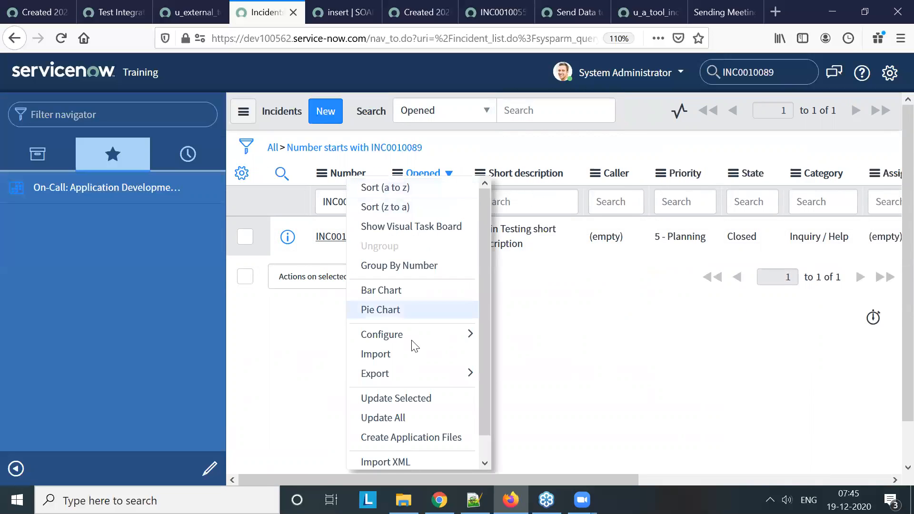
{"action": "mouse_move", "coordinate": [453, 343]}
{"action": "scroll", "coordinate": [551, 194], "scroll_direction": "down", "scroll_amount": 1}
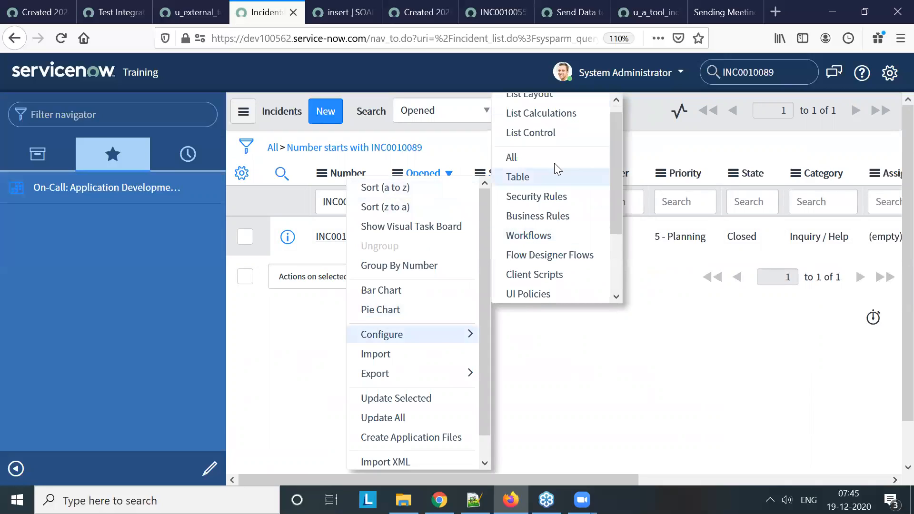
{"action": "left_click", "coordinate": [554, 163]}
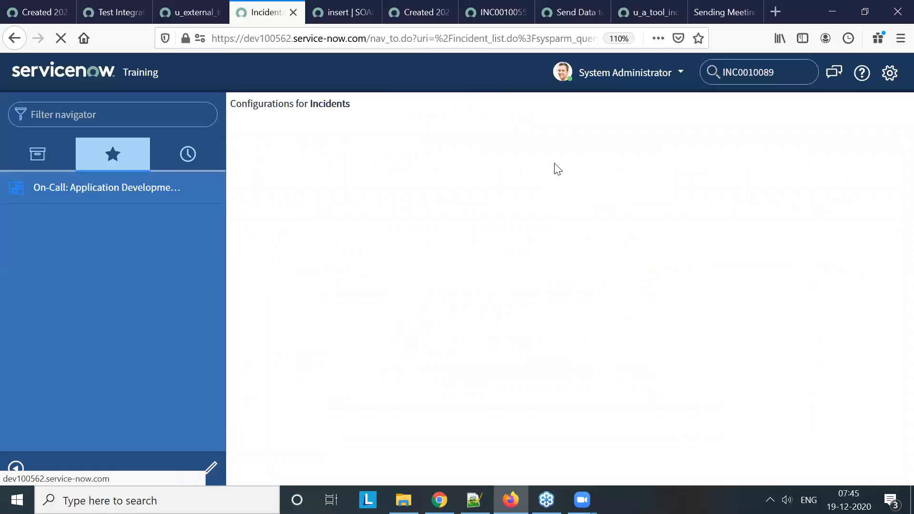
Find the SOAP message test record in the dev100562 instance and open its insert SOAP function
{"action": "left_click", "coordinate": [189, 12]}
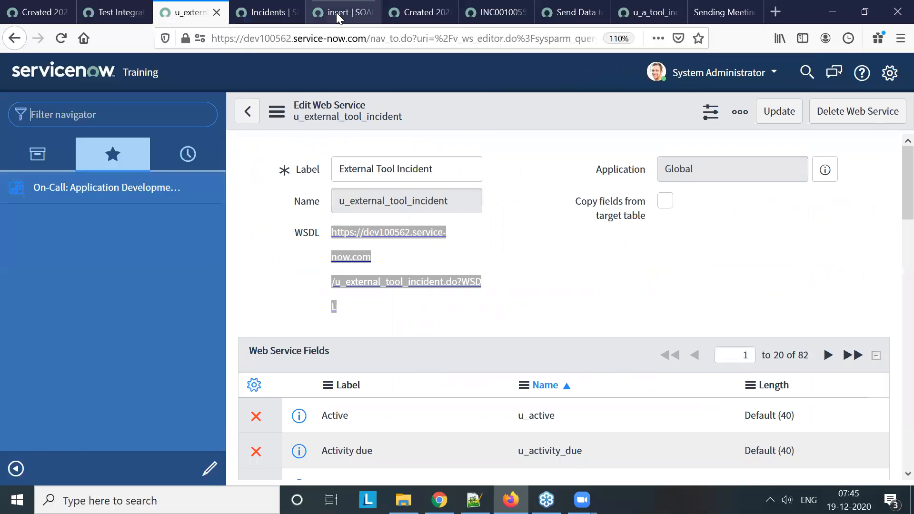
{"action": "left_click", "coordinate": [341, 11]}
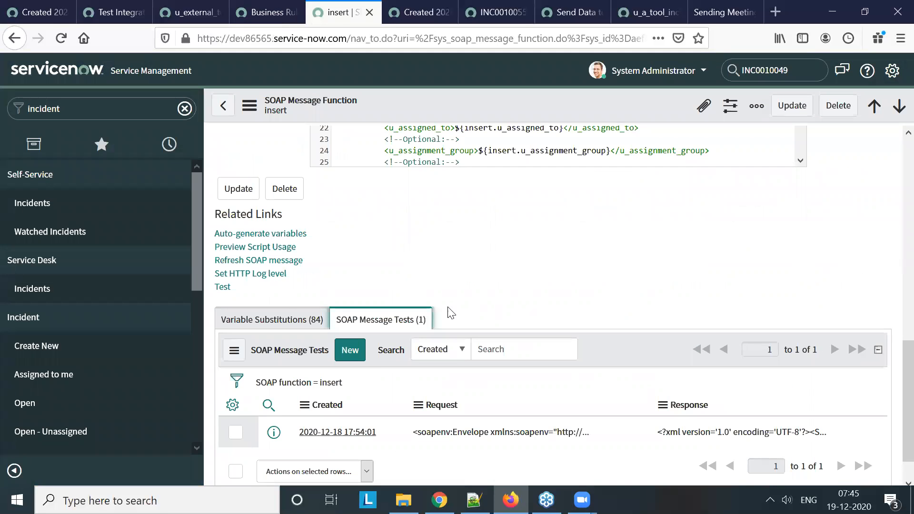
{"action": "scroll", "coordinate": [526, 279], "scroll_direction": "up", "scroll_amount": 5}
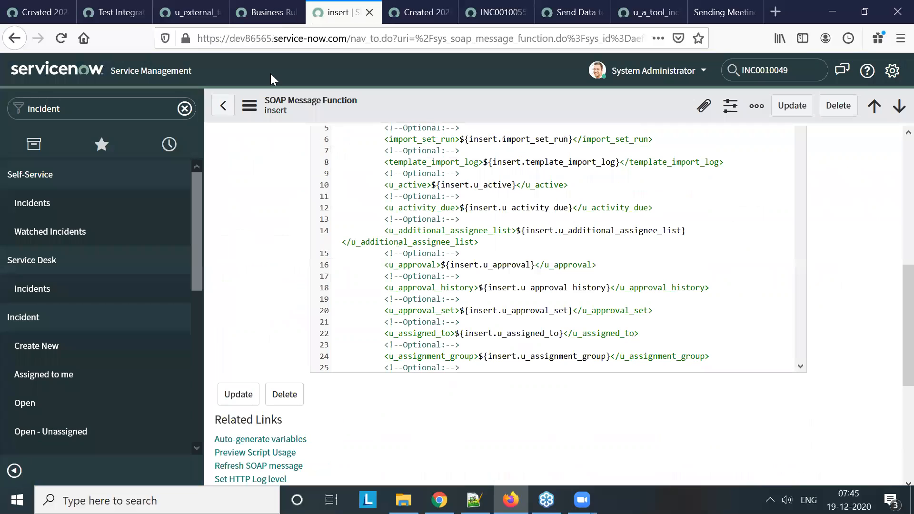
{"action": "left_click", "coordinate": [123, 13]}
{"action": "left_click", "coordinate": [45, 12]}
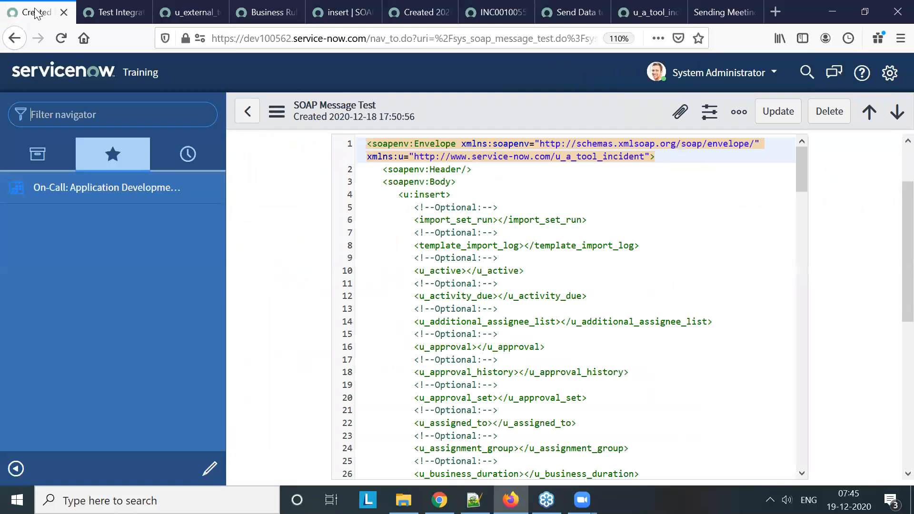
{"action": "scroll", "coordinate": [304, 271], "scroll_direction": "down", "scroll_amount": 8}
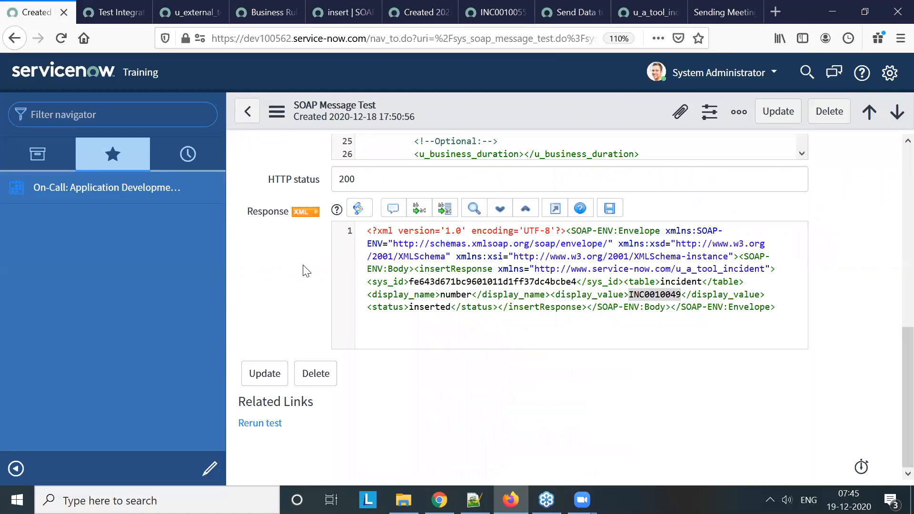
{"action": "scroll", "coordinate": [304, 271], "scroll_direction": "up", "scroll_amount": 8}
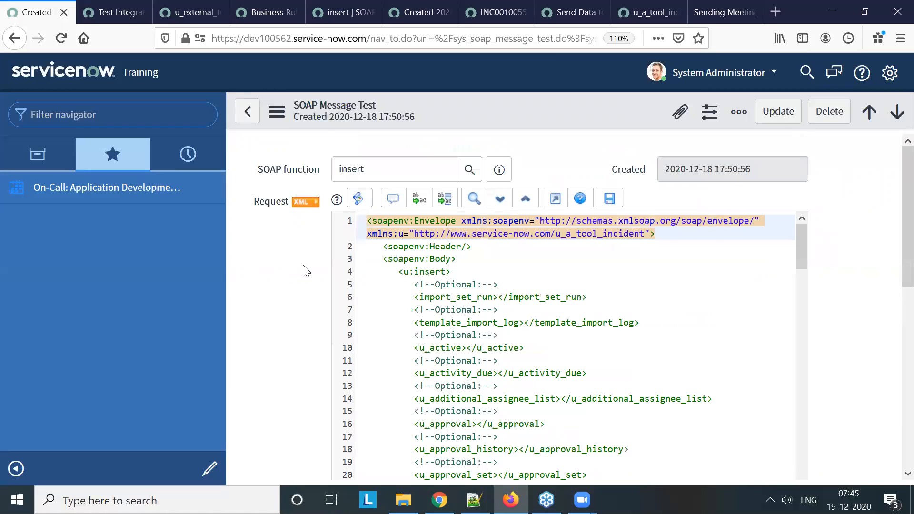
{"action": "left_click", "coordinate": [502, 174]}
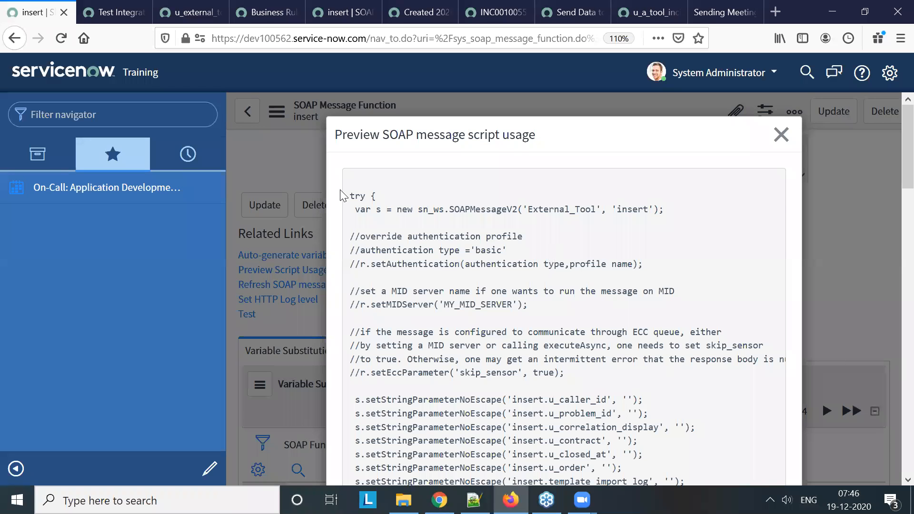
Copy the complete script from the insert function's script usage preview, from try to the end of the catch block, and close the preview
{"action": "left_click_drag", "start_coordinate": [353, 197], "coordinate": [387, 414]}
{"action": "scroll", "coordinate": [444, 349], "scroll_direction": "down", "scroll_amount": 10}
{"action": "scroll", "coordinate": [459, 350], "scroll_direction": "down", "scroll_amount": 5}
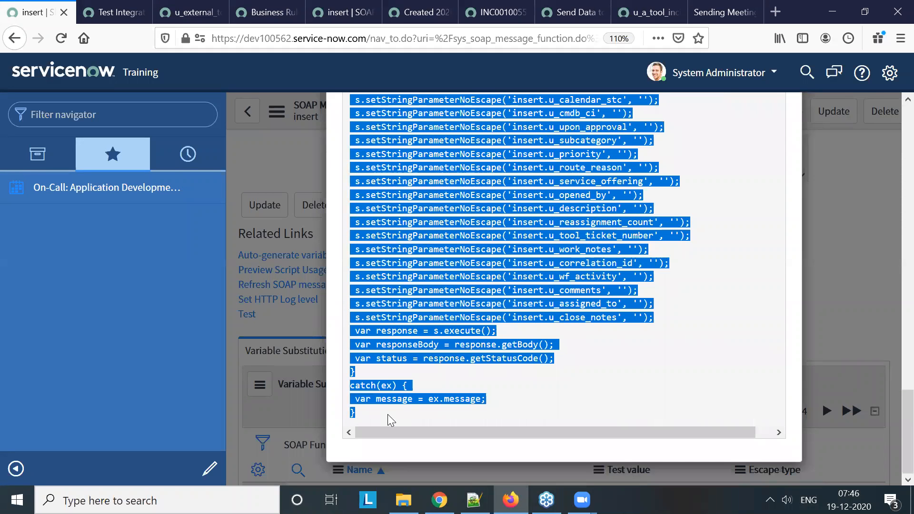
{"action": "scroll", "coordinate": [780, 184], "scroll_direction": "up", "scroll_amount": 20}
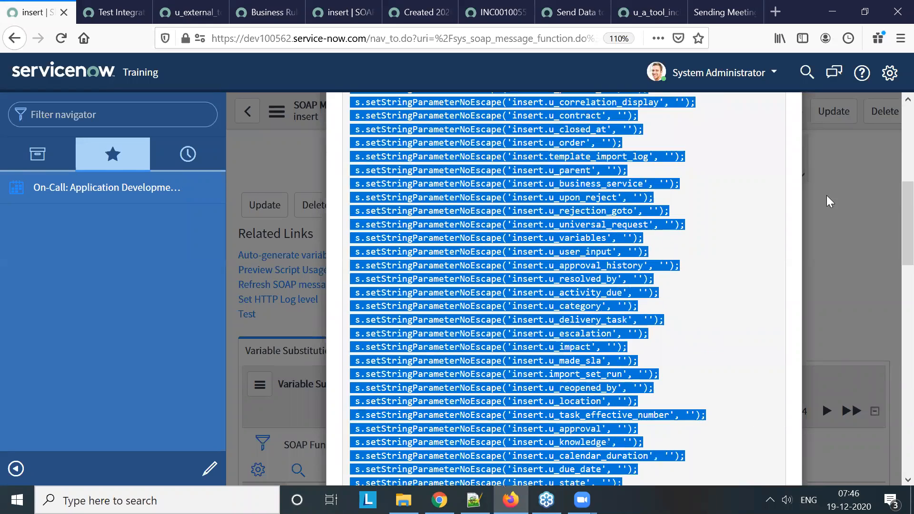
{"action": "left_click", "coordinate": [779, 133]}
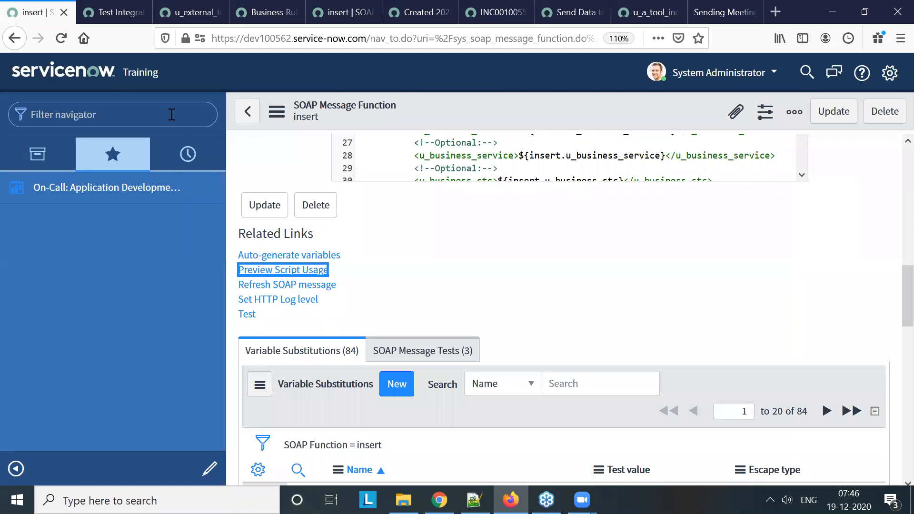
Start a new business rule on the Incident table named "Send Data" and enable its Advanced option
{"action": "left_click", "coordinate": [280, 12]}
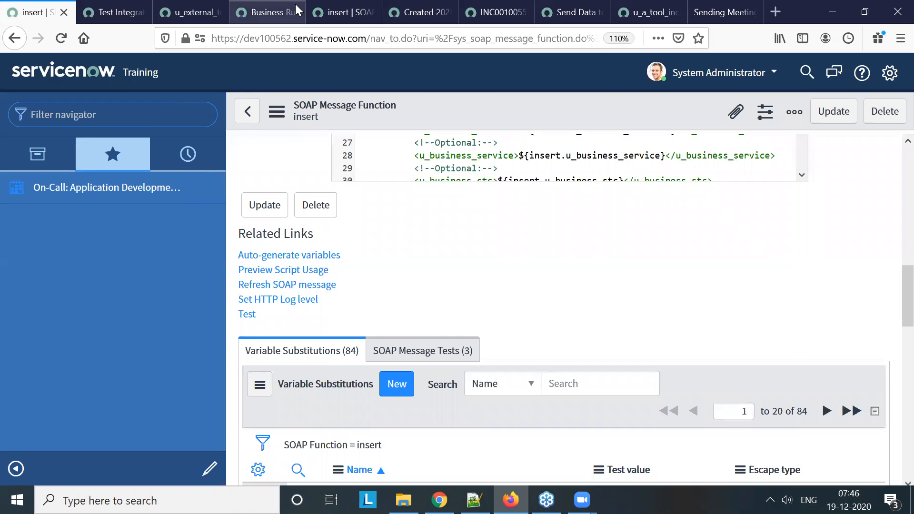
{"action": "left_click", "coordinate": [360, 190]}
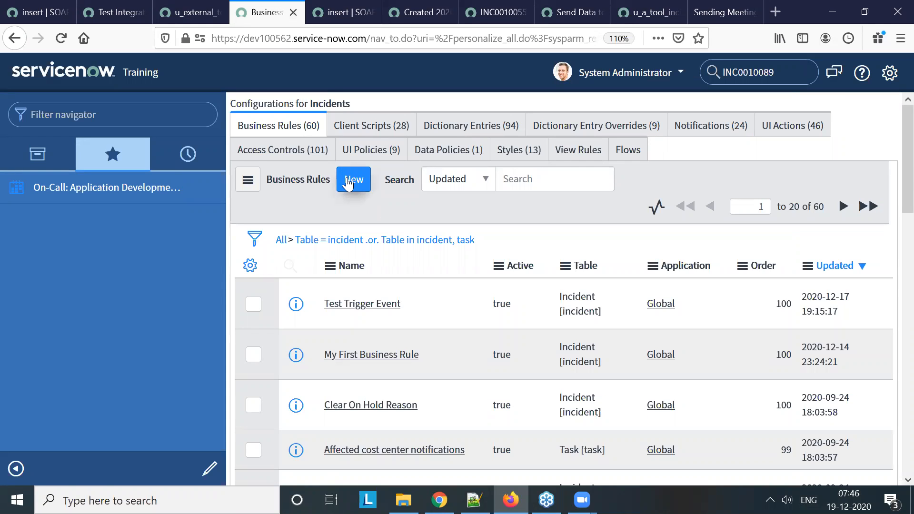
{"action": "left_click", "coordinate": [349, 181]}
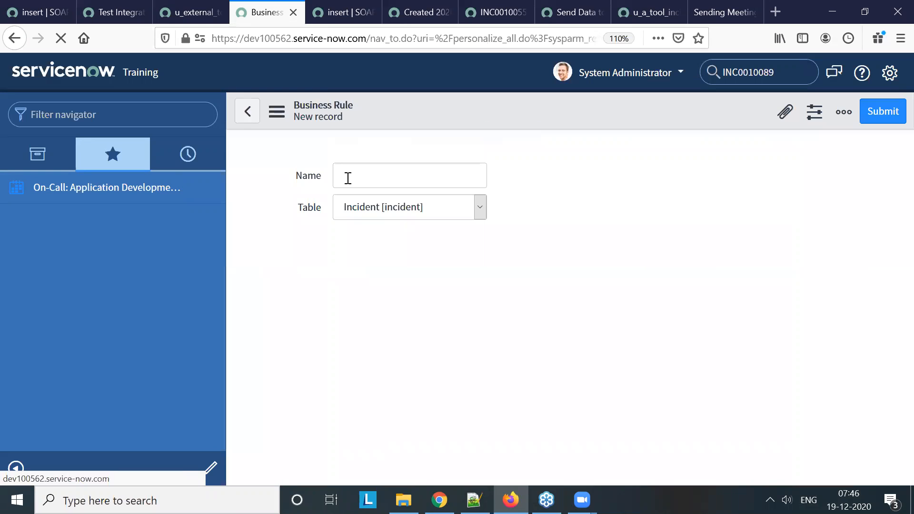
{"action": "type", "text": "Send"}
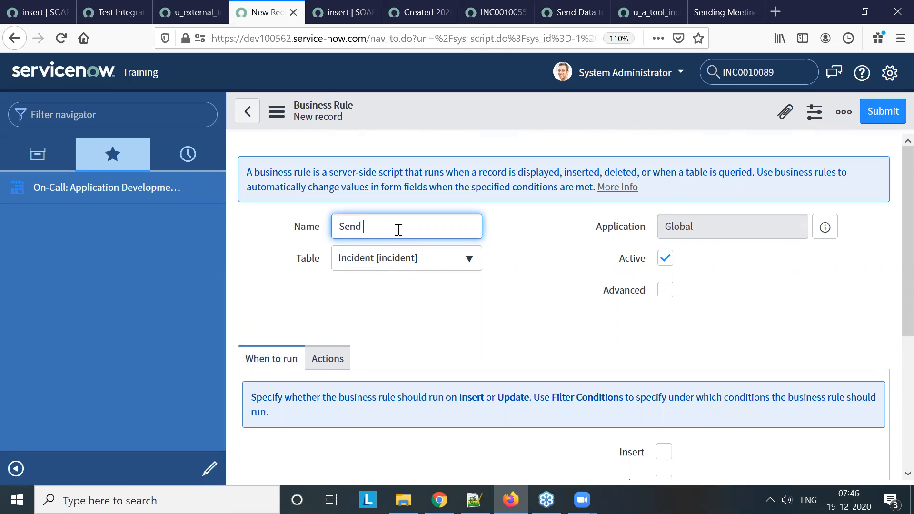
{"action": "type", "text": " Da"}
{"action": "type", "text": "tol"}
{"action": "type", "text": "a"}
{"action": "left_click", "coordinate": [665, 290]}
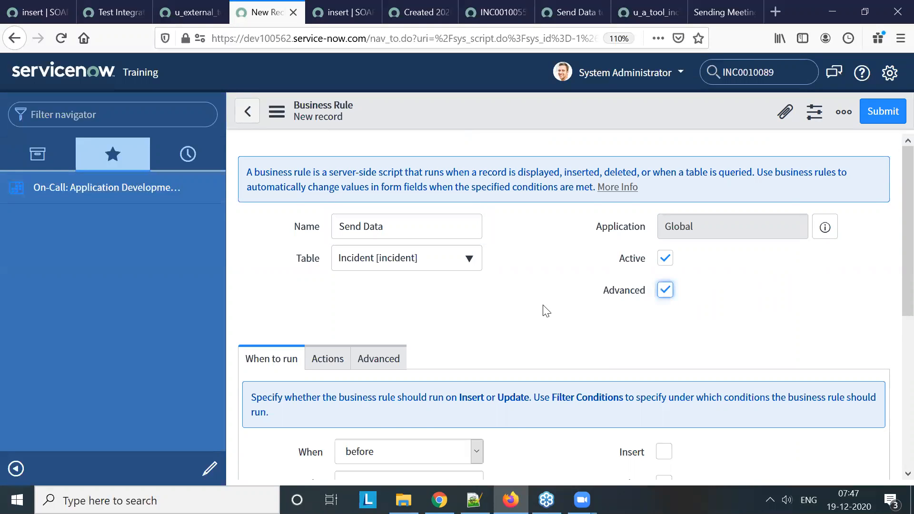
Set the Send Data business rule to run after insert
{"action": "scroll", "coordinate": [546, 310], "scroll_direction": "down", "scroll_amount": 3}
{"action": "left_click", "coordinate": [388, 298]}
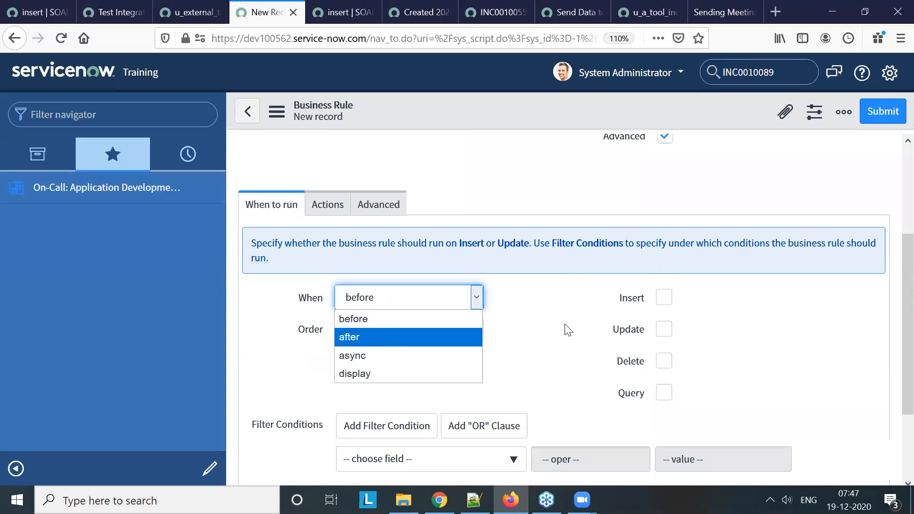
{"action": "left_click", "coordinate": [663, 297]}
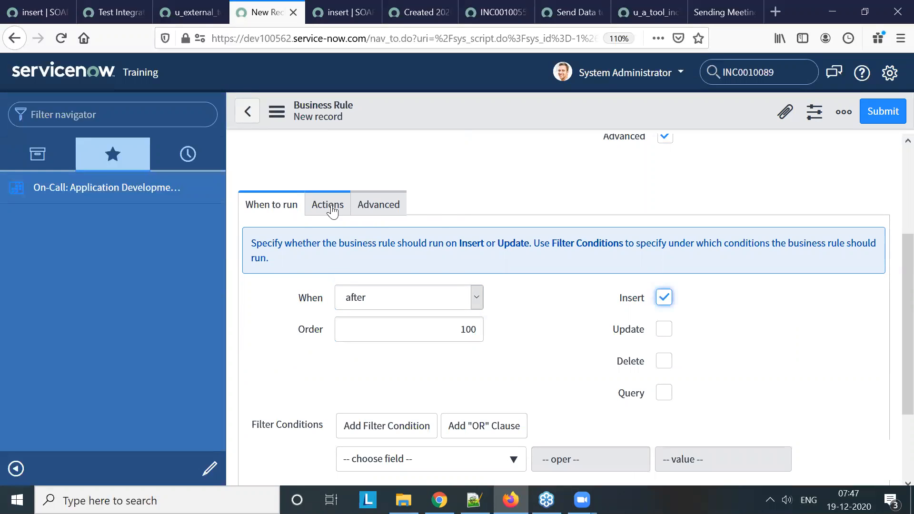
Remove the placeholder comment from the business rule's advanced script
{"action": "left_click", "coordinate": [328, 204]}
{"action": "left_click", "coordinate": [375, 205]}
{"action": "left_click_drag", "start_coordinate": [541, 323], "coordinate": [400, 306]}
{"action": "key", "text": "BackSpace"}
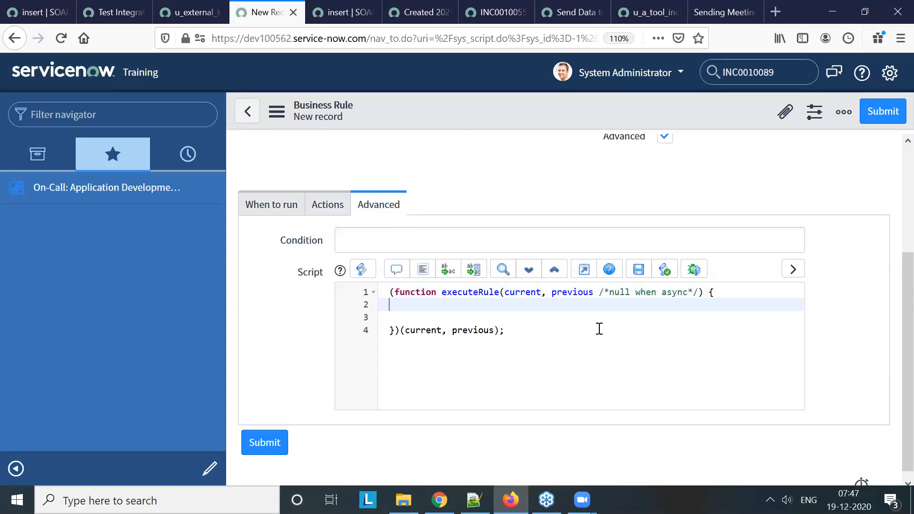
Add an if block with the condition current.u!="" inside the executeRule function, leaving blank lines in its body
{"action": "key", "text": "Return"}
{"action": "key", "text": "Return"}
{"action": "type", "text": "if(current."}
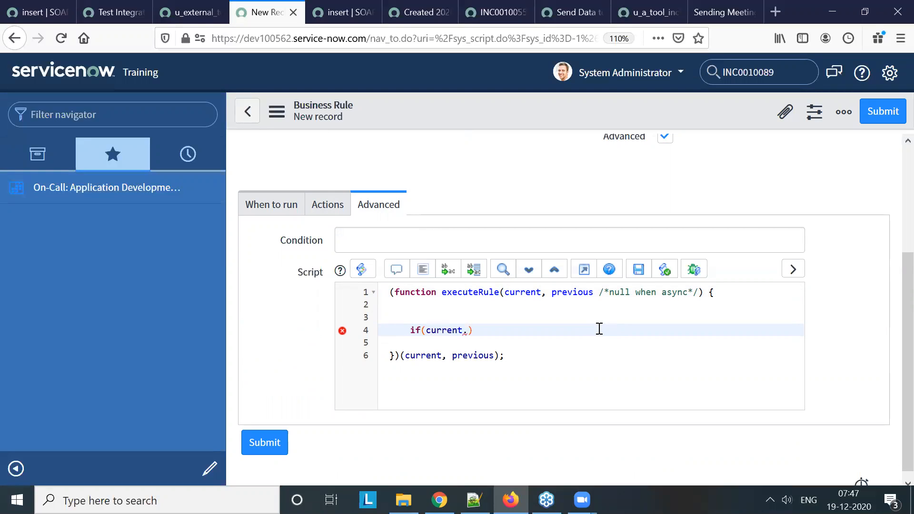
{"action": "type", "text": "u"}
{"action": "left_click", "coordinate": [274, 211]}
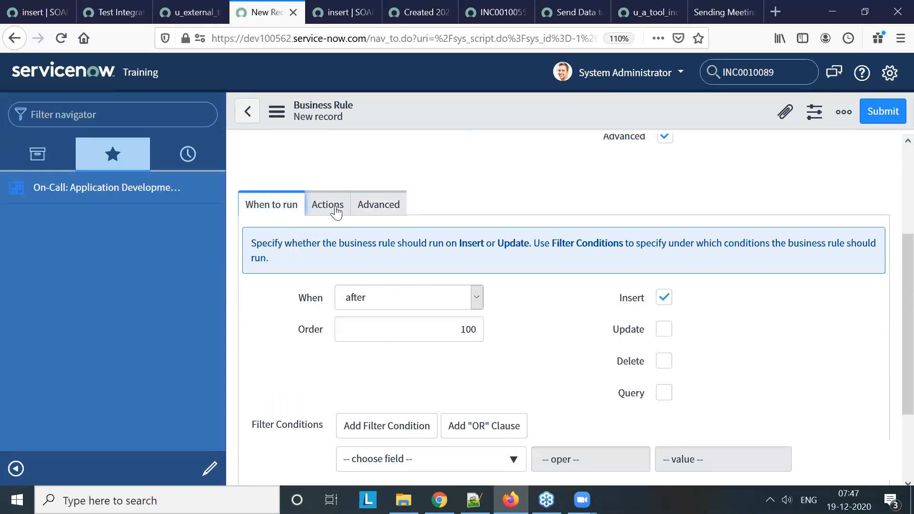
{"action": "left_click", "coordinate": [402, 209]}
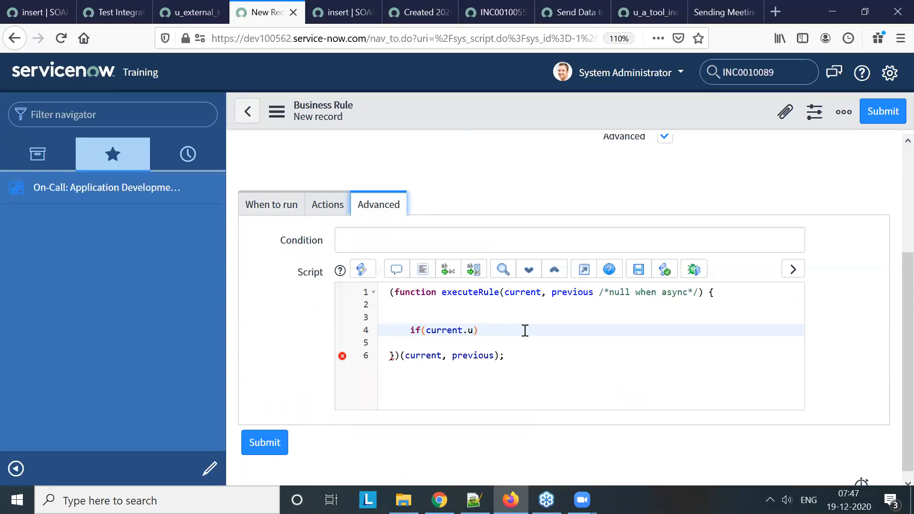
{"action": "left_click", "coordinate": [524, 330]}
{"action": "type", "text": "!=\"\")"}
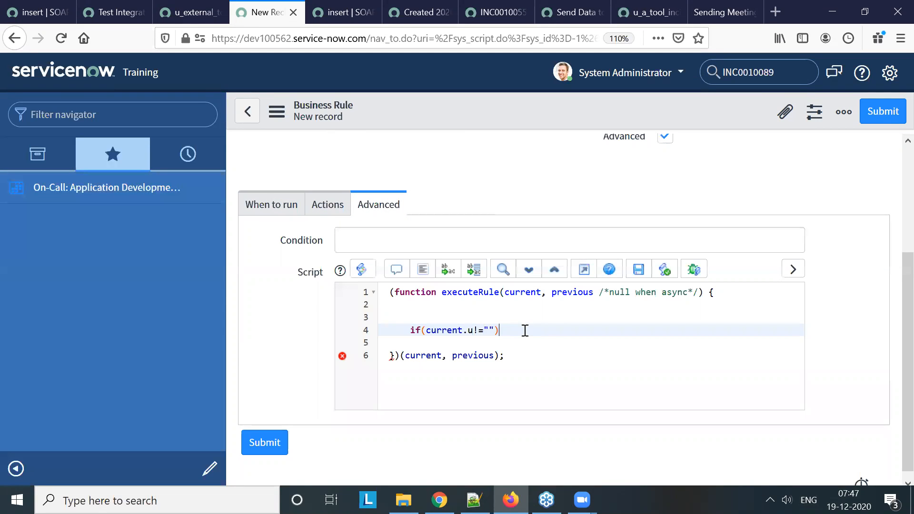
{"action": "type", "text": "{"}
{"action": "key", "text": "Return"}
{"action": "key", "text": "Return"}
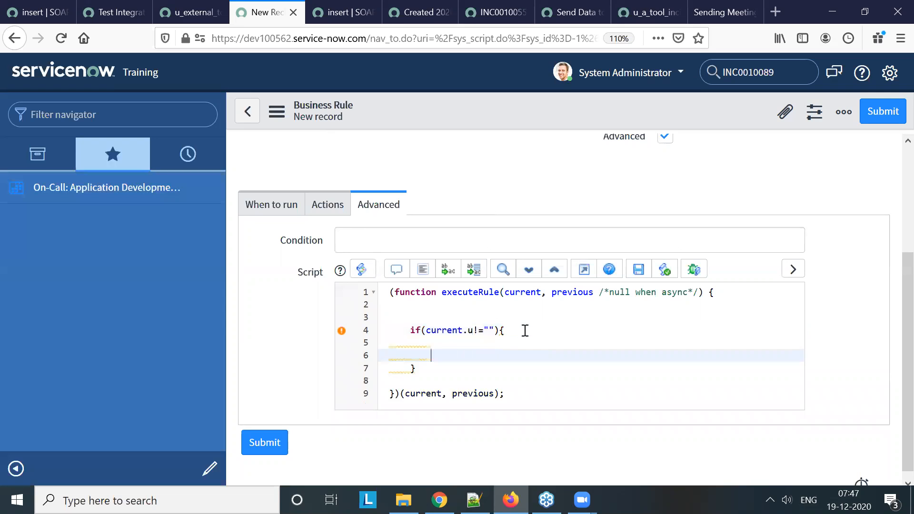
Change the if condition's operator to == and paste the copied SOAP insert script into the if block's body
{"action": "left_click", "coordinate": [473, 331]}
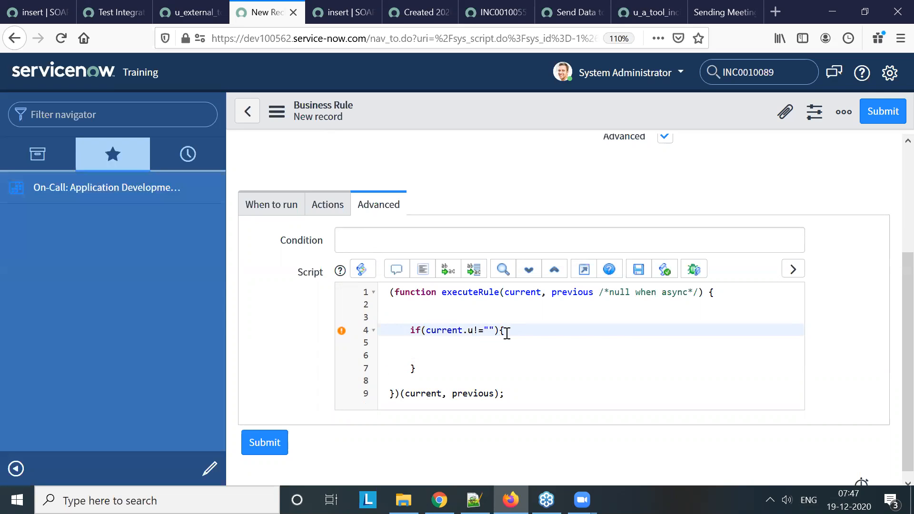
{"action": "key", "text": "BackSpace"}
{"action": "type", "text": "="}
{"action": "left_click", "coordinate": [470, 353]}
{"action": "key", "text": "ctrl+v"}
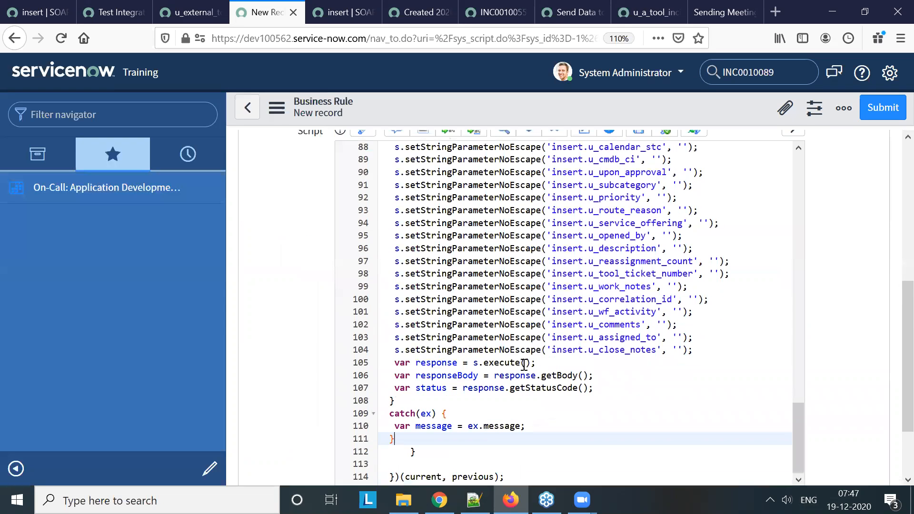
Delete the commented-out lines between the SOAPMessageV2 declaration and the first setStringParameterNoEscape line
{"action": "scroll", "coordinate": [551, 350], "scroll_direction": "up", "scroll_amount": 20}
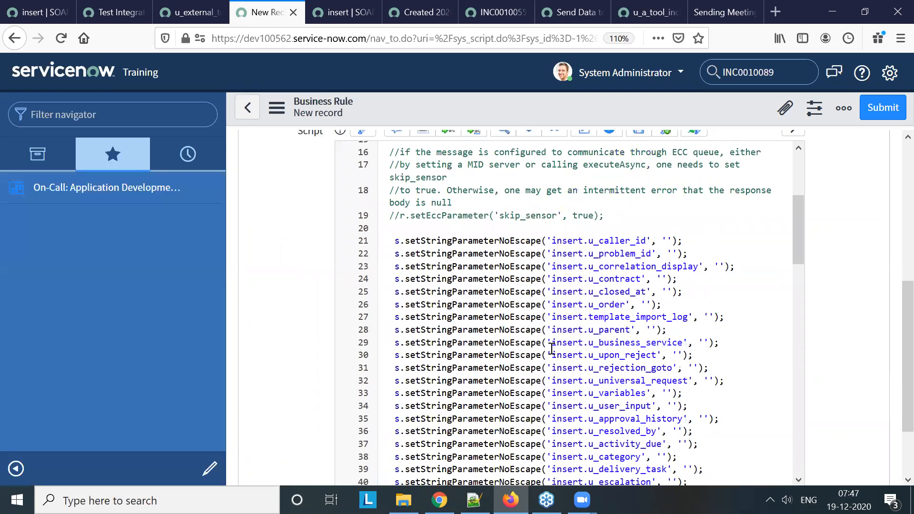
{"action": "scroll", "coordinate": [551, 350], "scroll_direction": "up", "scroll_amount": 5}
{"action": "left_click_drag", "start_coordinate": [389, 251], "coordinate": [622, 404]}
{"action": "key", "text": "Delete"}
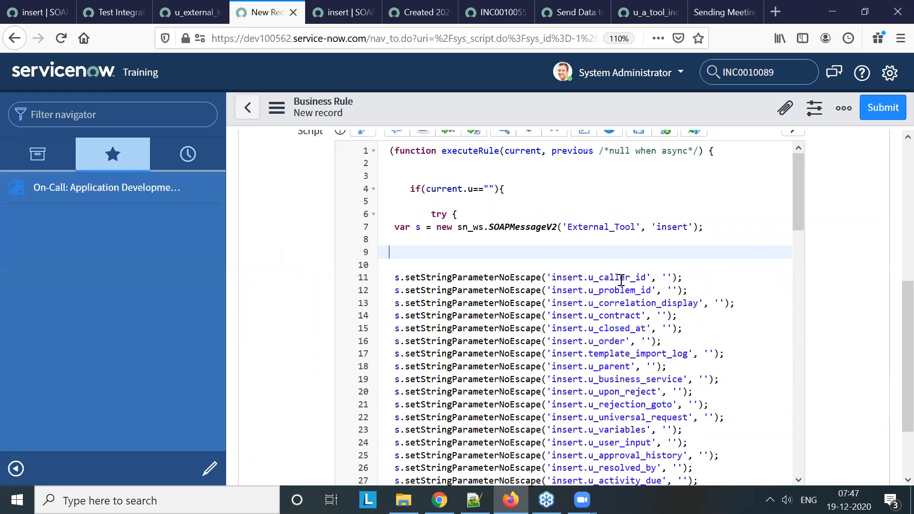
{"action": "scroll", "coordinate": [586, 340], "scroll_direction": "up", "scroll_amount": 3}
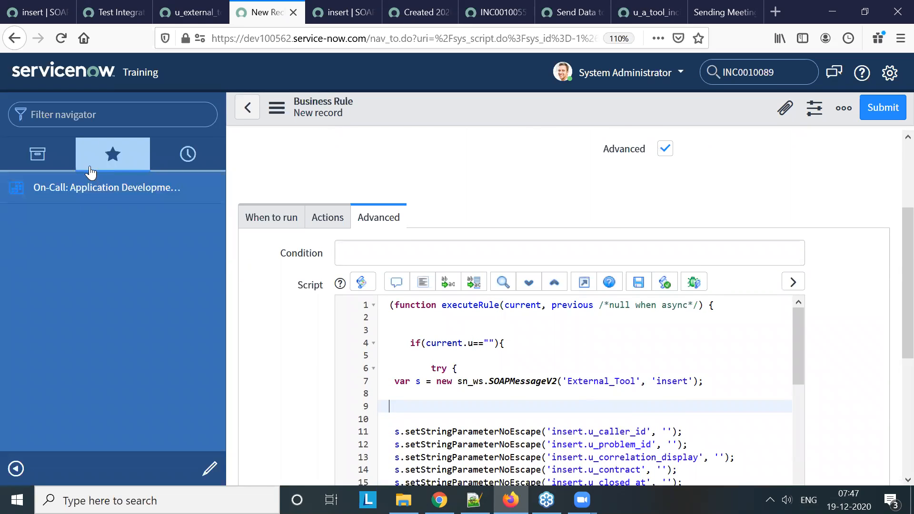
Open a new incident form on dev100562 in the browser tab holding the insert SOAP message function
{"action": "left_click", "coordinate": [140, 12]}
{"action": "left_click", "coordinate": [38, 12]}
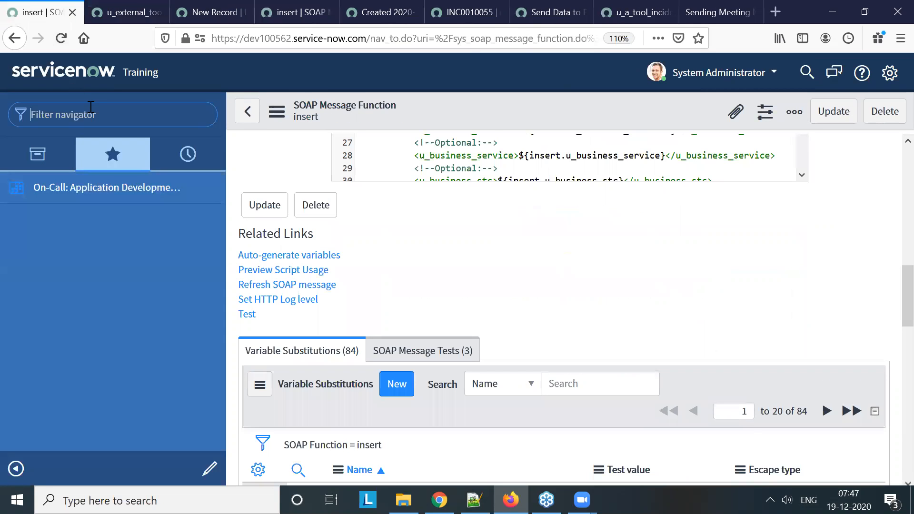
{"action": "left_click", "coordinate": [90, 114]}
{"action": "type", "text": "incident"}
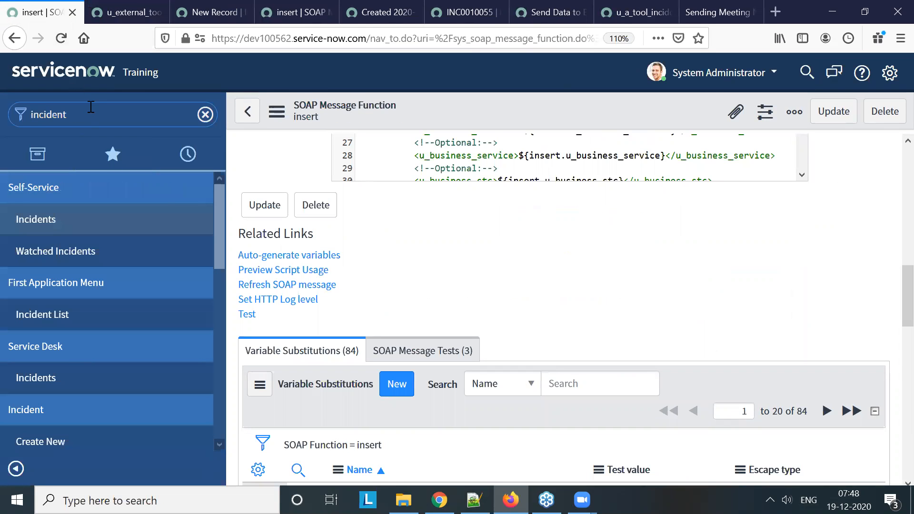
{"action": "scroll", "coordinate": [72, 404], "scroll_direction": "down", "scroll_amount": 3}
{"action": "left_click", "coordinate": [62, 378]}
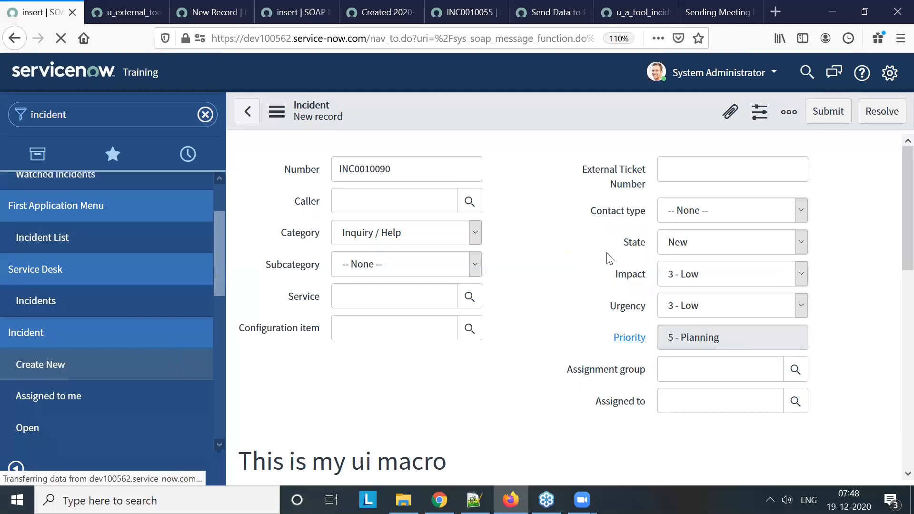
Copy the External Ticket Number field's name from its dictionary information on the incident form
{"action": "right_click", "coordinate": [619, 175]}
{"action": "key", "text": "Escape"}
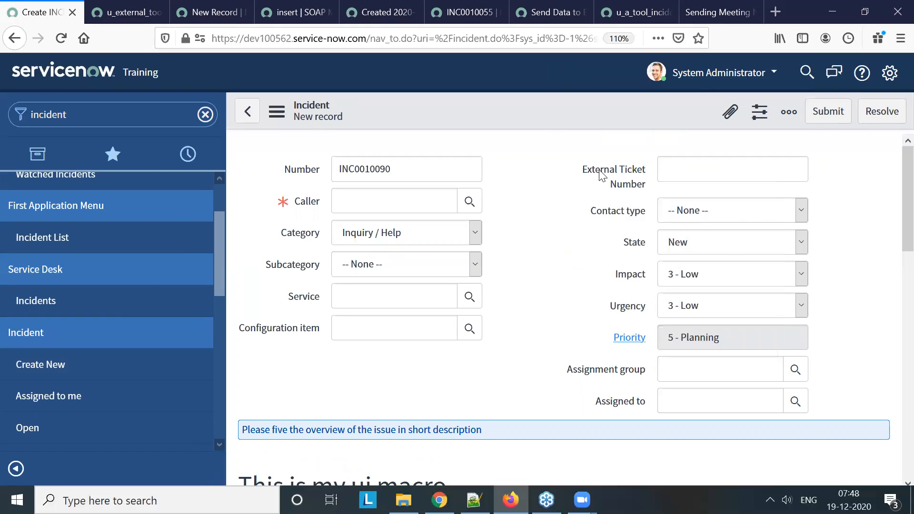
{"action": "right_click", "coordinate": [600, 172]}
{"action": "left_click", "coordinate": [694, 250]}
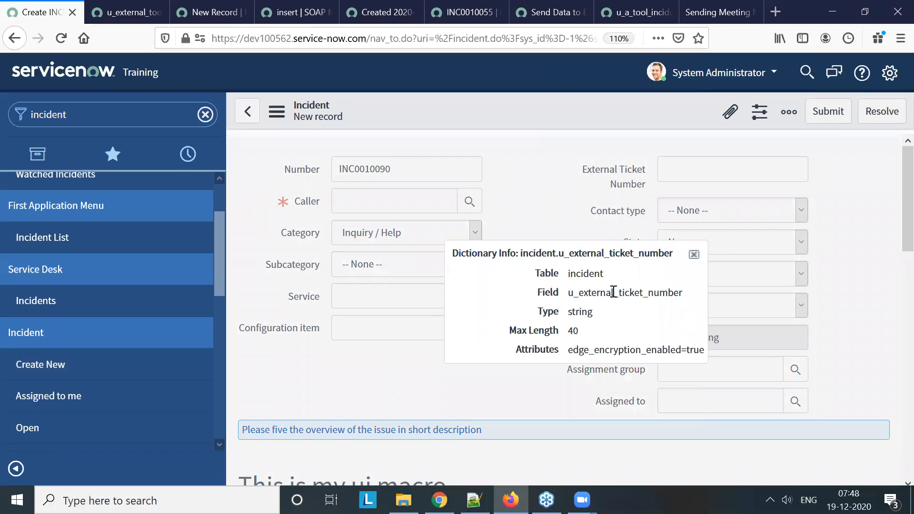
{"action": "double_click", "coordinate": [613, 293]}
{"action": "key", "text": "ctrl+c"}
{"action": "left_click", "coordinate": [693, 254]}
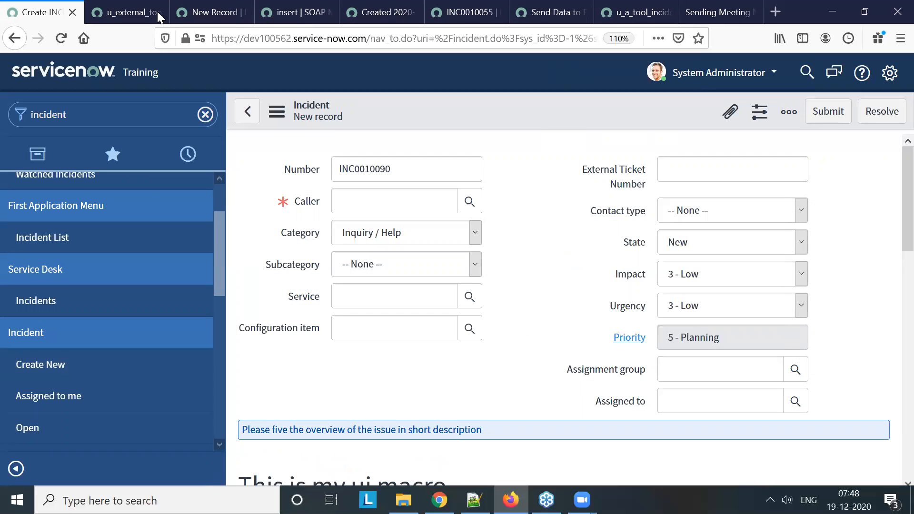
Complete the business rule's if condition as current.u_external_ticket_number=="" using the copied field name
{"action": "left_click", "coordinate": [138, 12]}
{"action": "left_click", "coordinate": [214, 12]}
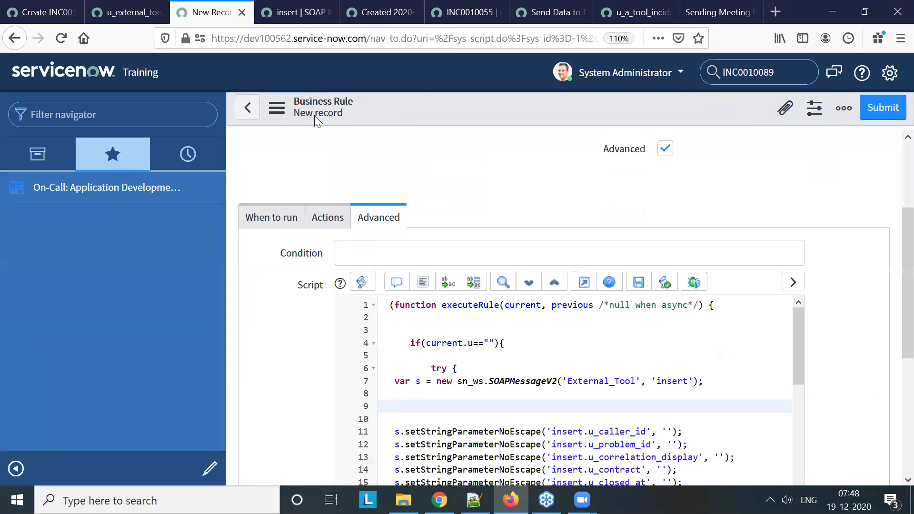
{"action": "left_click", "coordinate": [473, 343]}
{"action": "key", "text": "shift+Left"}
{"action": "key", "text": "ctrl+v"}
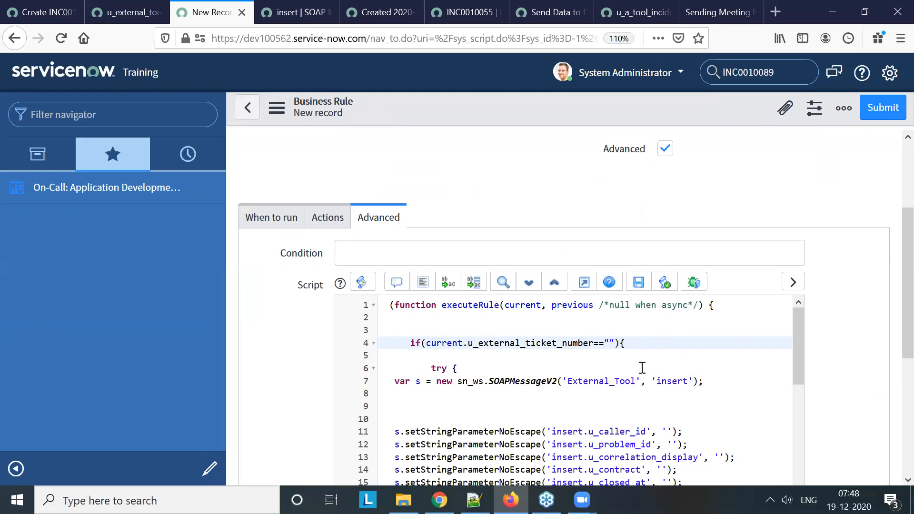
Delete the setStringParameterNoEscape lines from insert.u_caller_id through insert.u_urgency
{"action": "scroll", "coordinate": [640, 367], "scroll_direction": "down", "scroll_amount": 3}
{"action": "scroll", "coordinate": [617, 393], "scroll_direction": "up", "scroll_amount": 1}
{"action": "left_click_drag", "start_coordinate": [395, 338], "coordinate": [682, 403]}
{"action": "scroll", "coordinate": [662, 406], "scroll_direction": "down", "scroll_amount": 5}
{"action": "scroll", "coordinate": [650, 429], "scroll_direction": "down", "scroll_amount": 2}
{"action": "scroll", "coordinate": [674, 429], "scroll_direction": "down", "scroll_amount": 2}
{"action": "scroll", "coordinate": [673, 421], "scroll_direction": "down", "scroll_amount": 2}
{"action": "scroll", "coordinate": [674, 425], "scroll_direction": "down", "scroll_amount": 2}
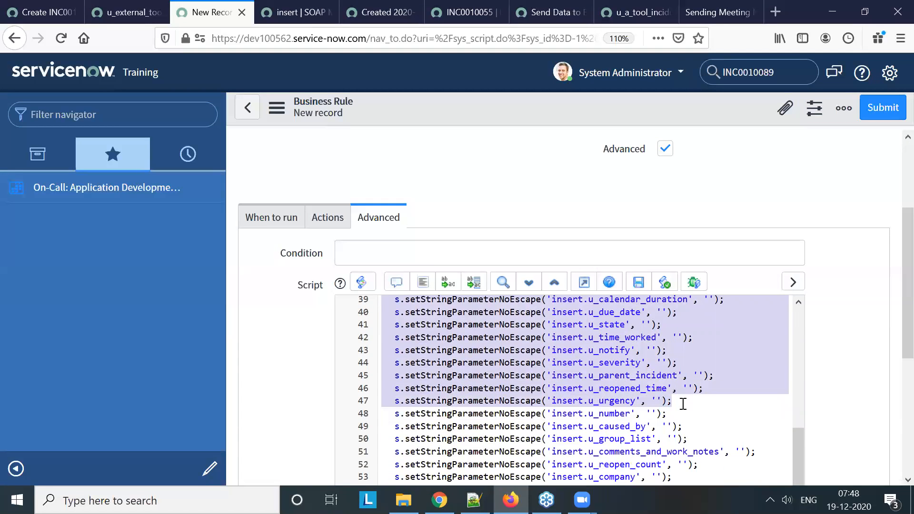
{"action": "key", "text": "BackSpace"}
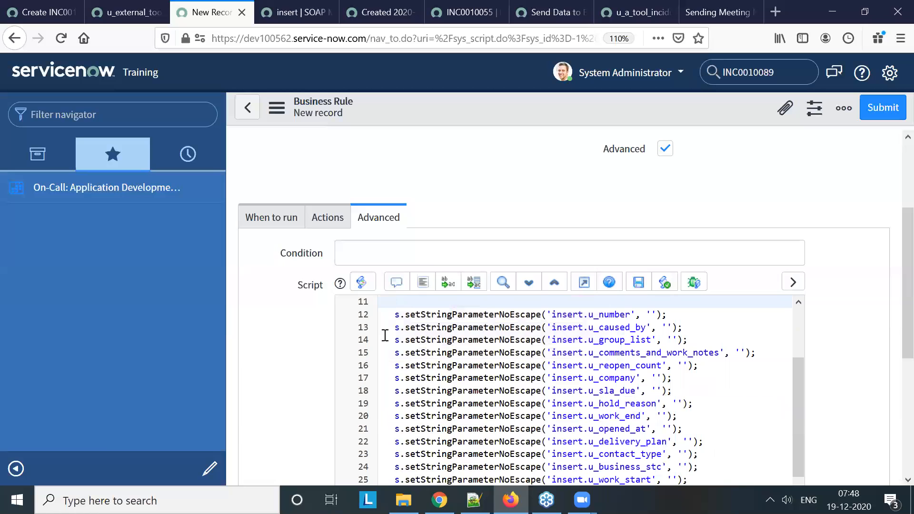
Delete the parameter lines from insert.u_caused_by through insert.u_approval_set
{"action": "left_click_drag", "start_coordinate": [397, 329], "coordinate": [708, 398]}
{"action": "scroll", "coordinate": [695, 397], "scroll_direction": "down", "scroll_amount": 2}
{"action": "scroll", "coordinate": [691, 341], "scroll_direction": "down", "scroll_amount": 2}
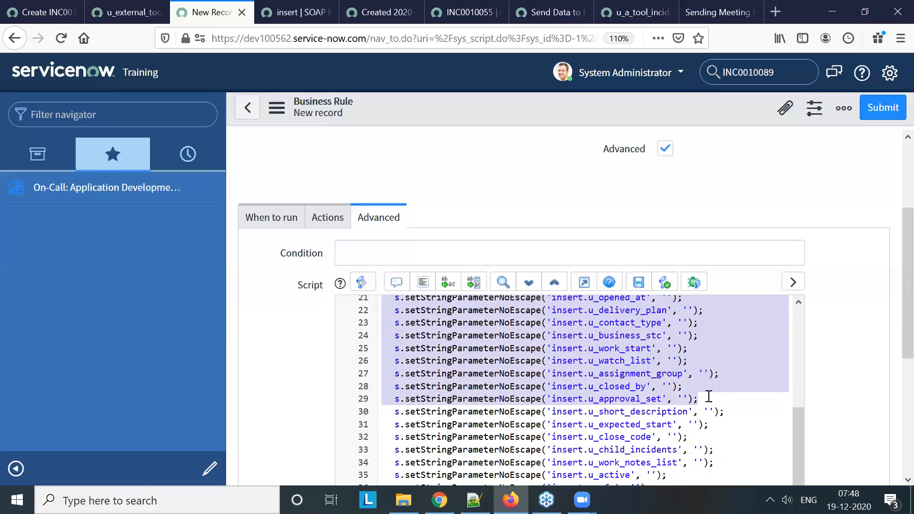
{"action": "key", "text": "BackSpace"}
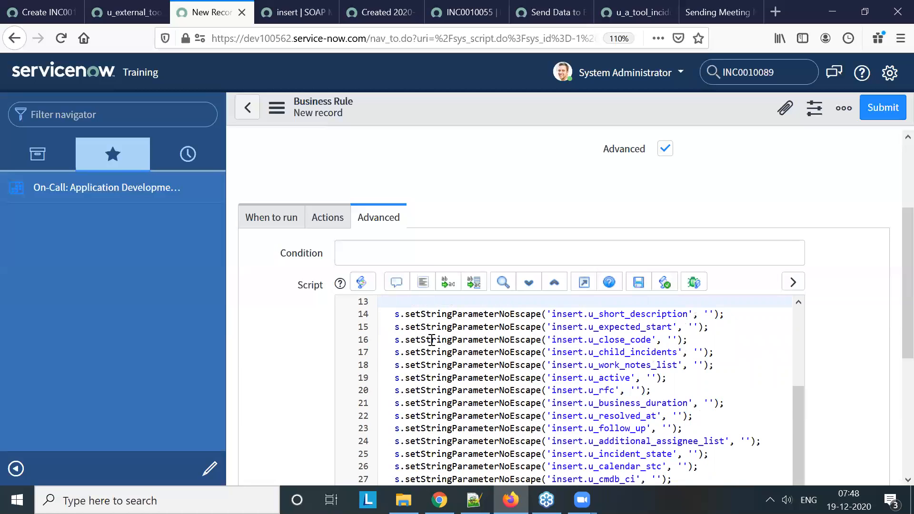
Delete the parameter lines from insert.u_expected_start through insert.u_opened_by
{"action": "left_click_drag", "start_coordinate": [388, 327], "coordinate": [688, 310]}
{"action": "scroll", "coordinate": [663, 386], "scroll_direction": "down", "scroll_amount": 2}
{"action": "scroll", "coordinate": [680, 412], "scroll_direction": "down", "scroll_amount": 3}
{"action": "scroll", "coordinate": [663, 425], "scroll_direction": "down", "scroll_amount": 2}
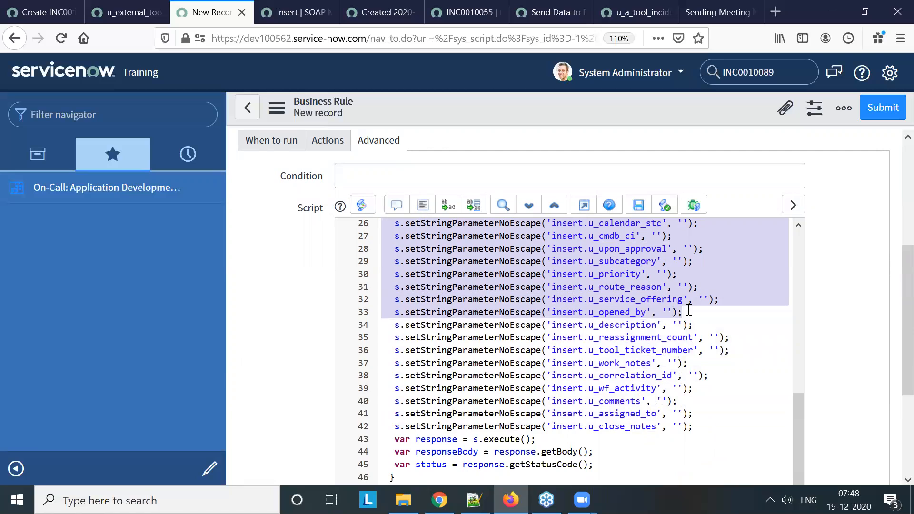
{"action": "key", "text": "Delete"}
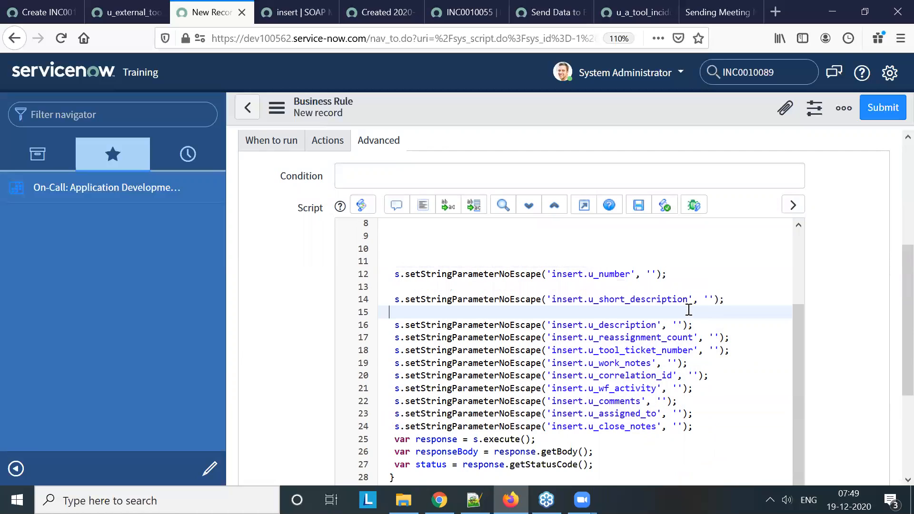
Delete the insert.u_reassignment_count line and the parameter lines from insert.u_work_notes through insert.u_close_notes
{"action": "left_click_drag", "start_coordinate": [398, 341], "coordinate": [728, 341]}
{"action": "key", "text": "Delete"}
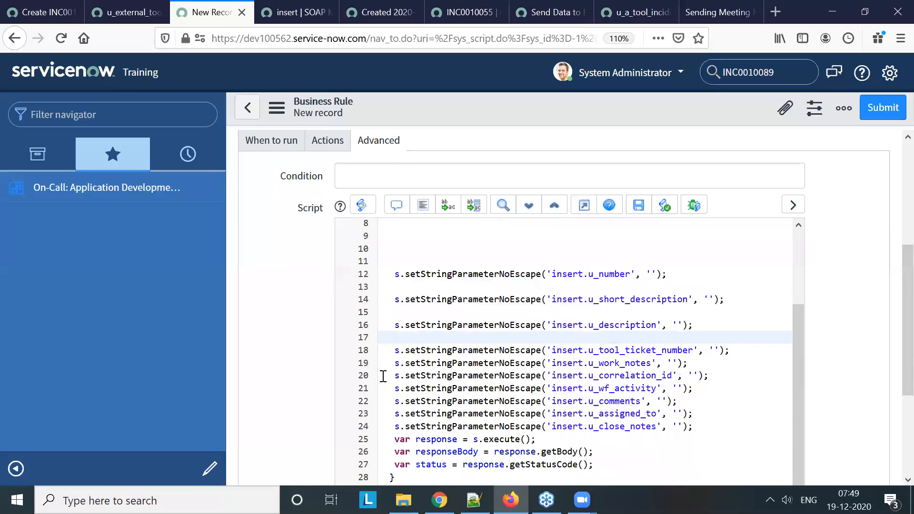
{"action": "left_click_drag", "start_coordinate": [390, 368], "coordinate": [702, 430]}
{"action": "key", "text": "Delete"}
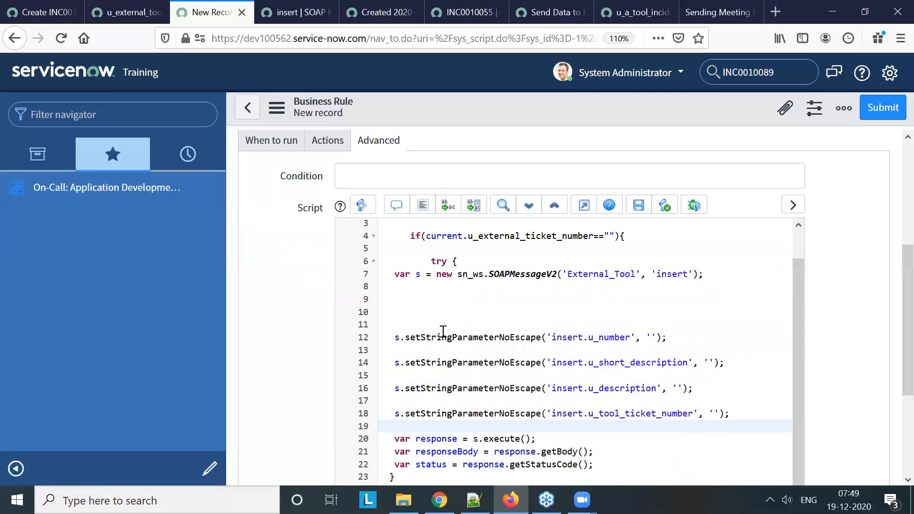
Comment out the insert.u_number line and pass current.short_description as the value of insert.u_short_description
{"action": "left_click", "coordinate": [393, 338]}
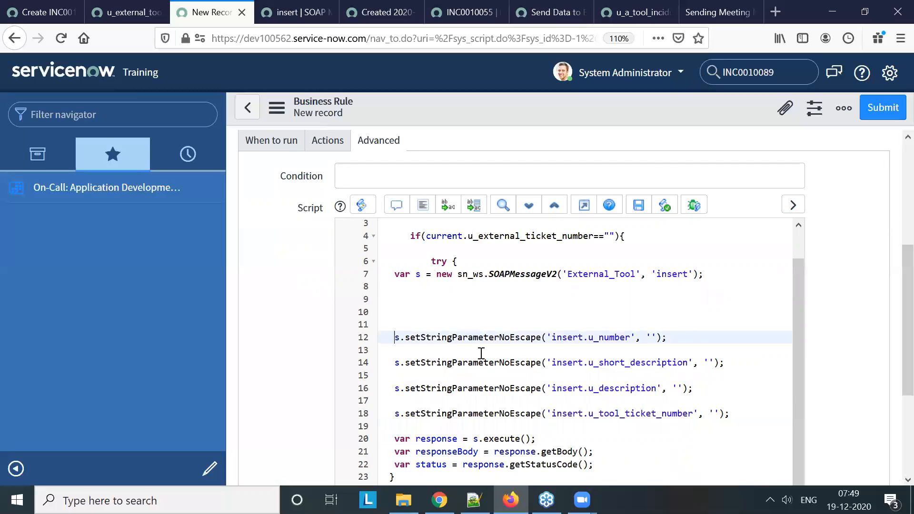
{"action": "type", "text": "//"}
{"action": "left_click", "coordinate": [713, 362]}
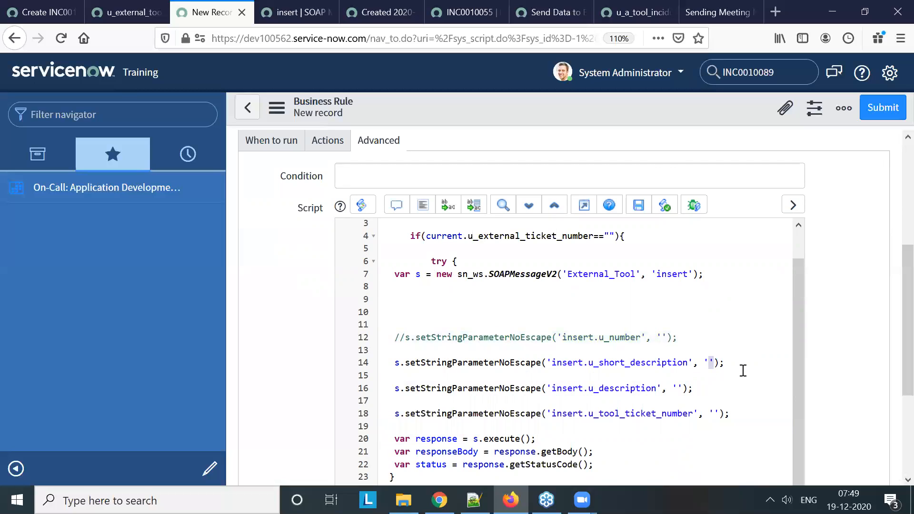
{"action": "key", "text": "BackSpace"}
{"action": "key", "text": "BackSpace"}
{"action": "type", "text": "current."}
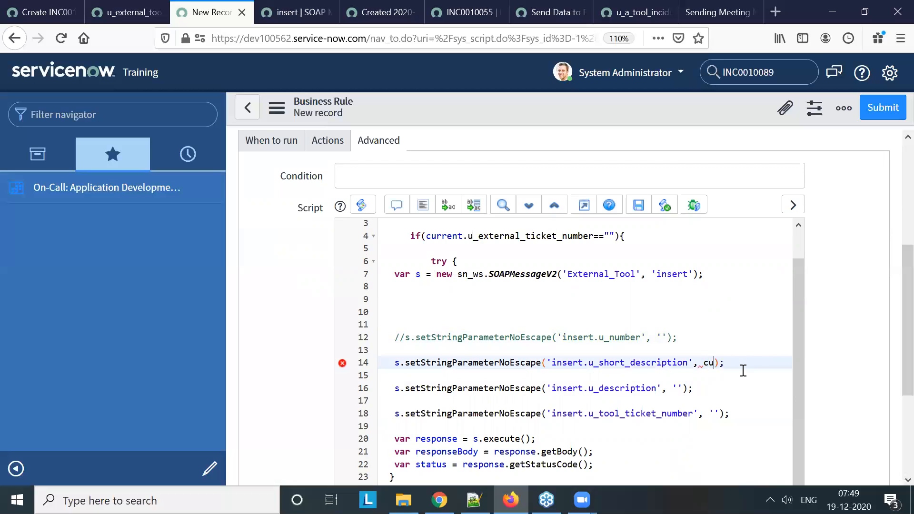
{"action": "type", "text": "short_description"}
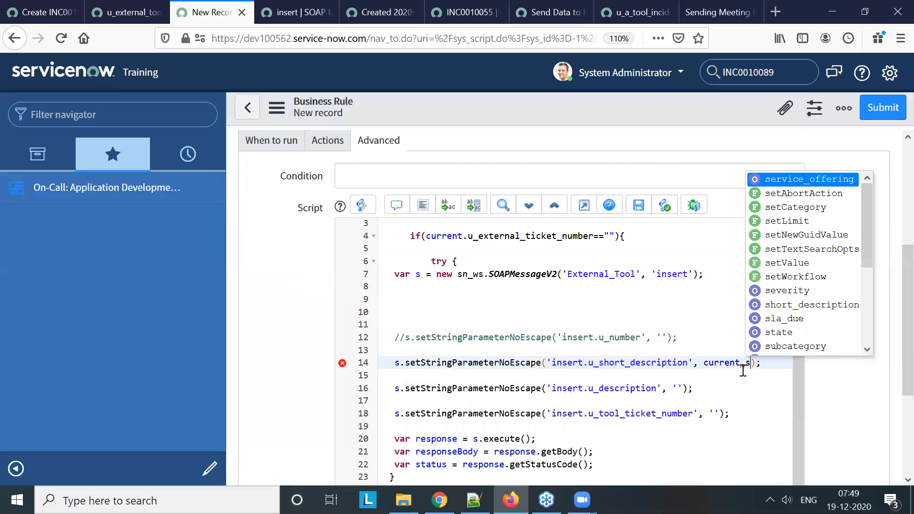
{"action": "key", "text": "Return"}
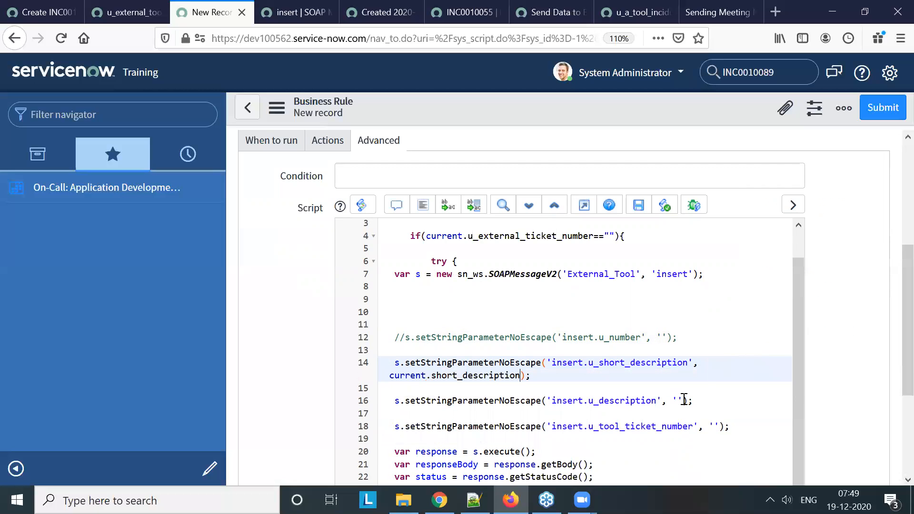
Replace the empty value of insert.u_description with current.description
{"action": "left_click", "coordinate": [684, 398]}
{"action": "key", "text": "BackSpace"}
{"action": "type", "text": "current"}
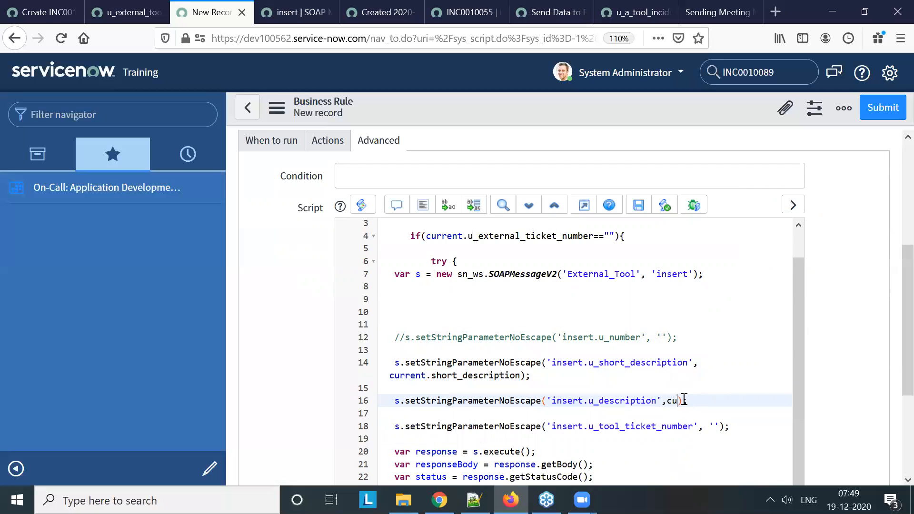
{"action": "type", "text": ".de"}
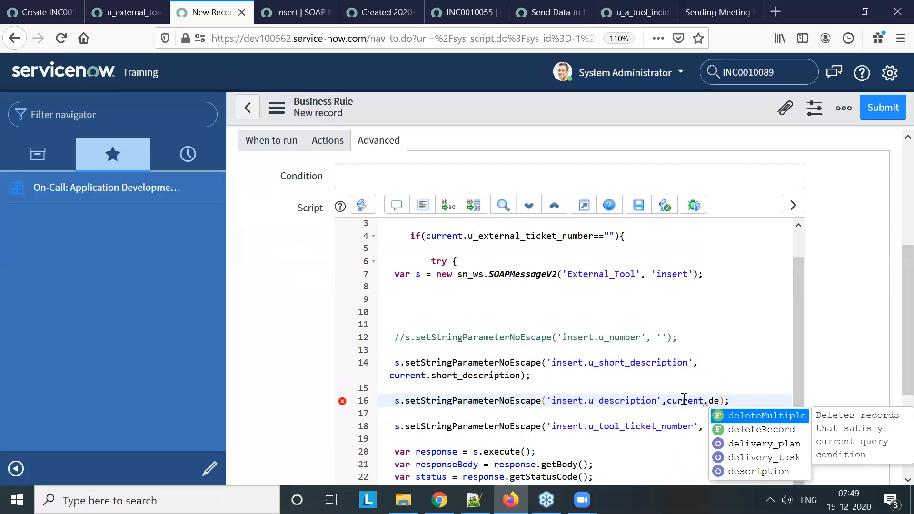
{"action": "key", "text": "BackSpace"}
{"action": "key", "text": "BackSpace"}
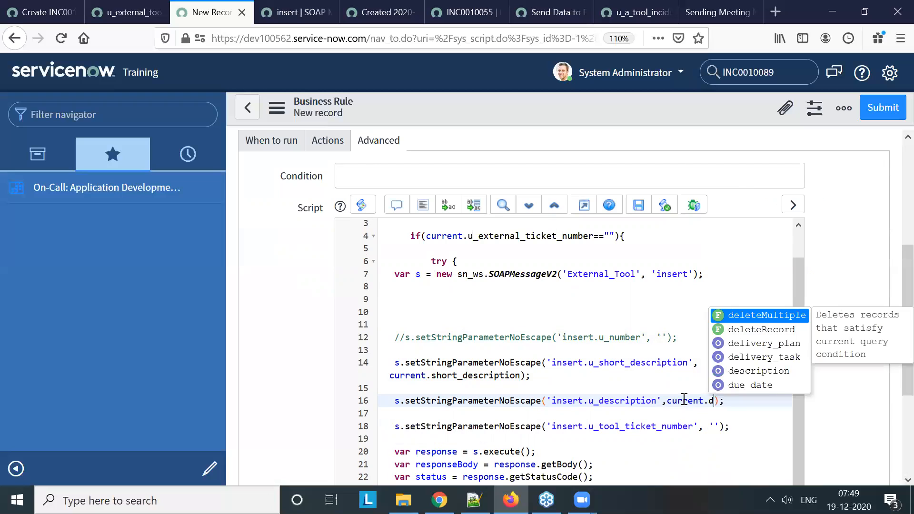
{"action": "type", "text": "u_"}
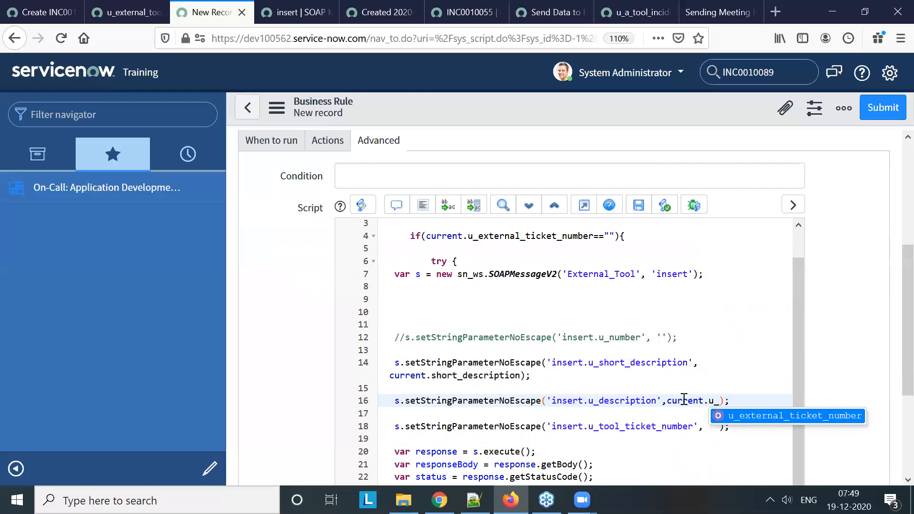
{"action": "type", "text": "de"}
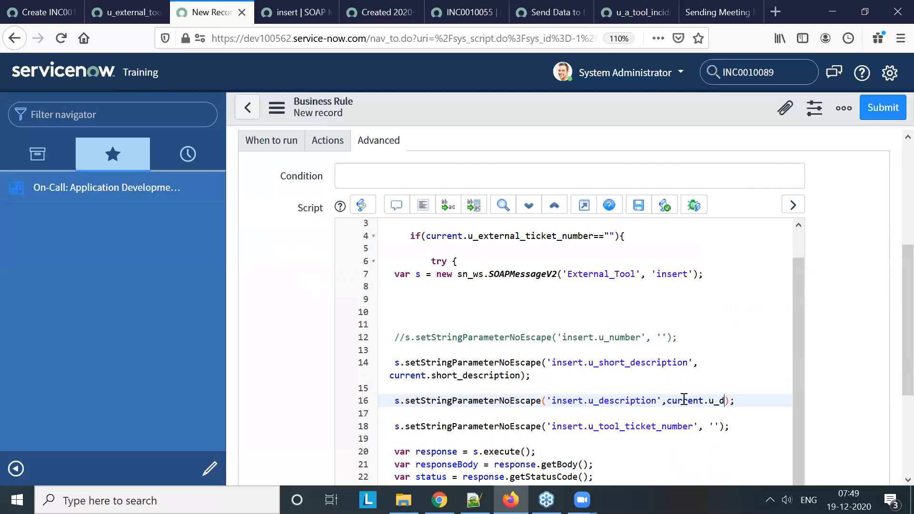
{"action": "key", "text": "BackSpace"}
{"action": "key", "text": "BackSpace"}
{"action": "key", "text": "BackSpace"}
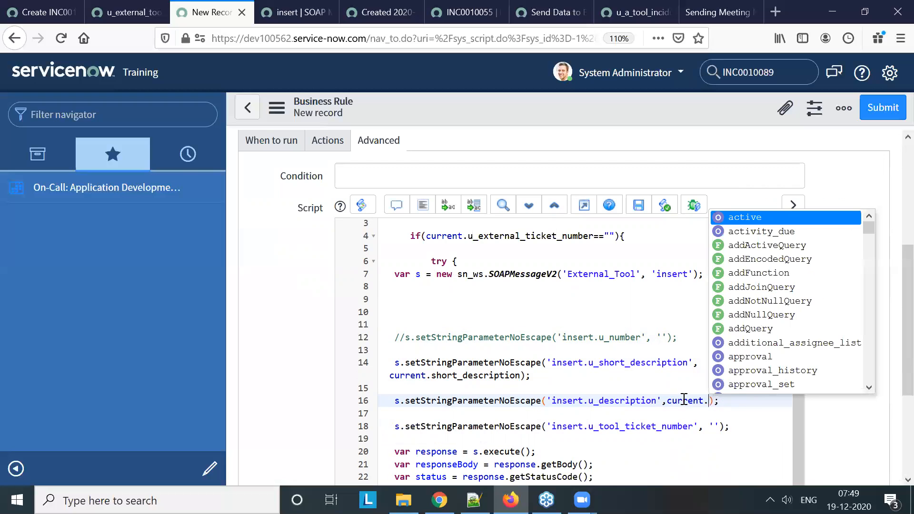
{"action": "type", "text": "des"}
{"action": "key", "text": "Return"}
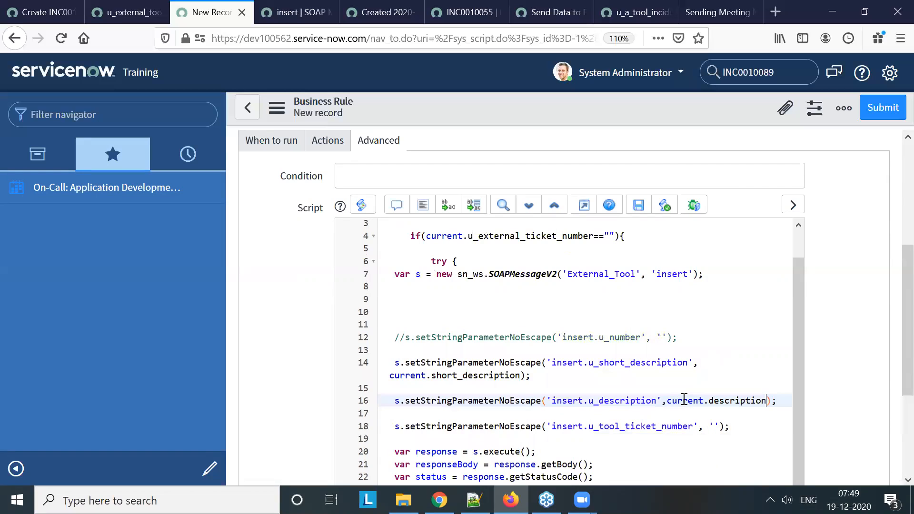
Replace the empty value of insert.u_tool_ticket_number with current.u_external_ticket_number
{"action": "left_click", "coordinate": [718, 426]}
{"action": "key", "text": "BackSpace"}
{"action": "type", "text": "current."}
{"action": "type", "text": "u_"}
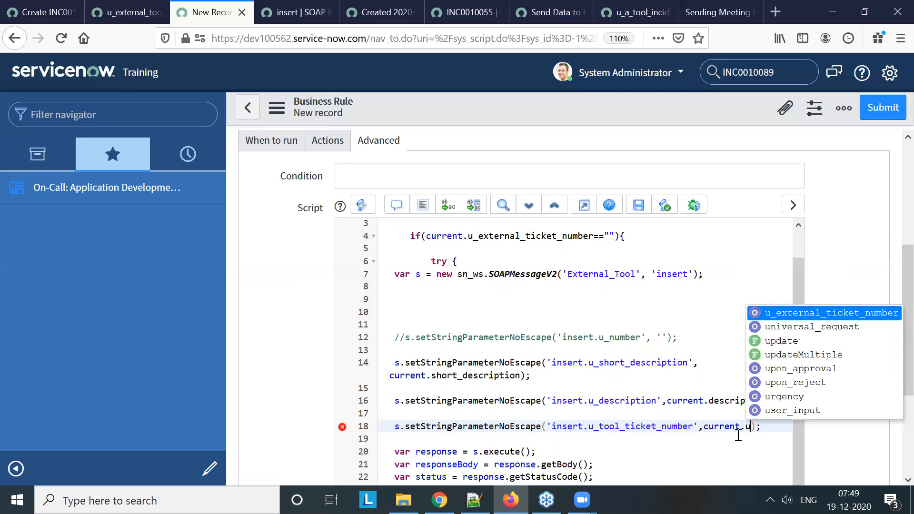
{"action": "key", "text": "Return"}
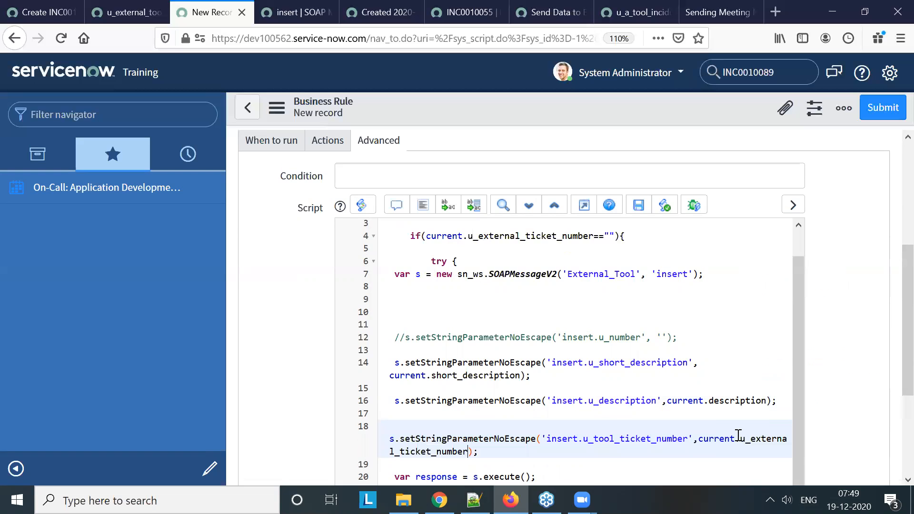
Copy the response-handling code from dev86565's Send Data to External Tool rule and paste it below the getStatusCode line in the dev100562 rule
{"action": "scroll", "coordinate": [728, 415], "scroll_direction": "down", "scroll_amount": 1}
{"action": "scroll", "coordinate": [666, 394], "scroll_direction": "down", "scroll_amount": 3}
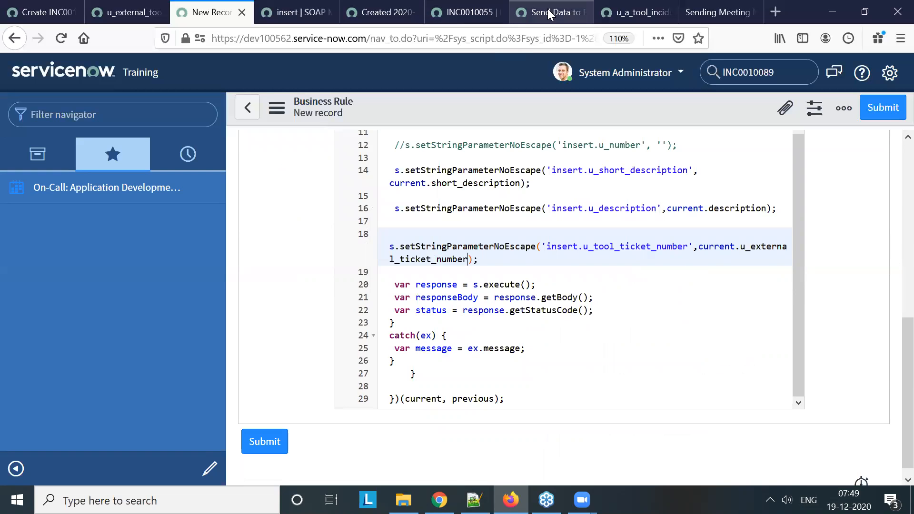
{"action": "left_click", "coordinate": [409, 11]}
{"action": "left_click", "coordinate": [464, 11]}
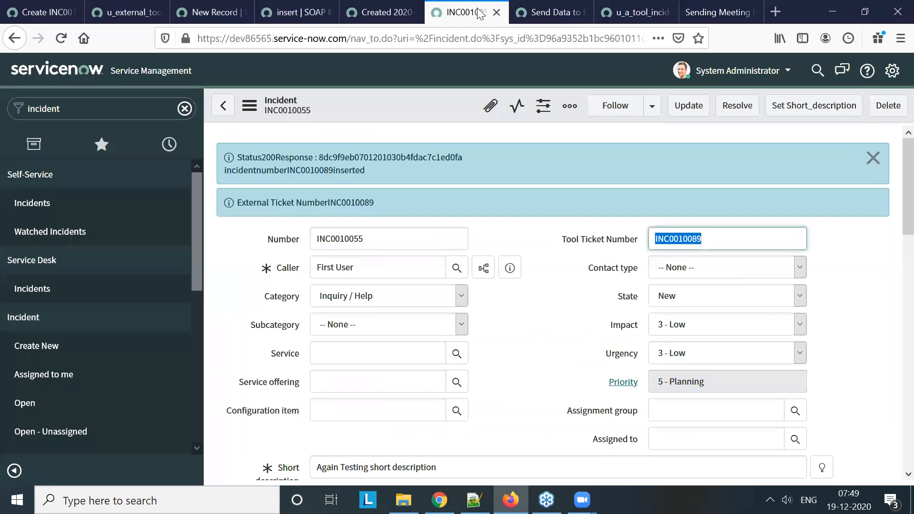
{"action": "left_click", "coordinate": [543, 14]}
{"action": "scroll", "coordinate": [546, 214], "scroll_direction": "down", "scroll_amount": 10}
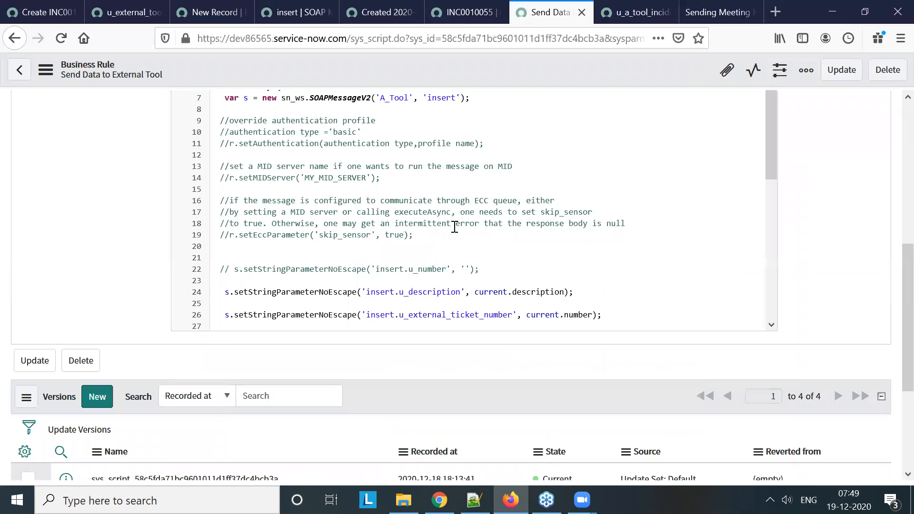
{"action": "scroll", "coordinate": [454, 228], "scroll_direction": "down", "scroll_amount": 1}
{"action": "left_click_drag", "start_coordinate": [276, 140], "coordinate": [380, 220]}
{"action": "key", "text": "ctrl+c"}
{"action": "left_click", "coordinate": [128, 11]}
{"action": "left_click", "coordinate": [209, 12]}
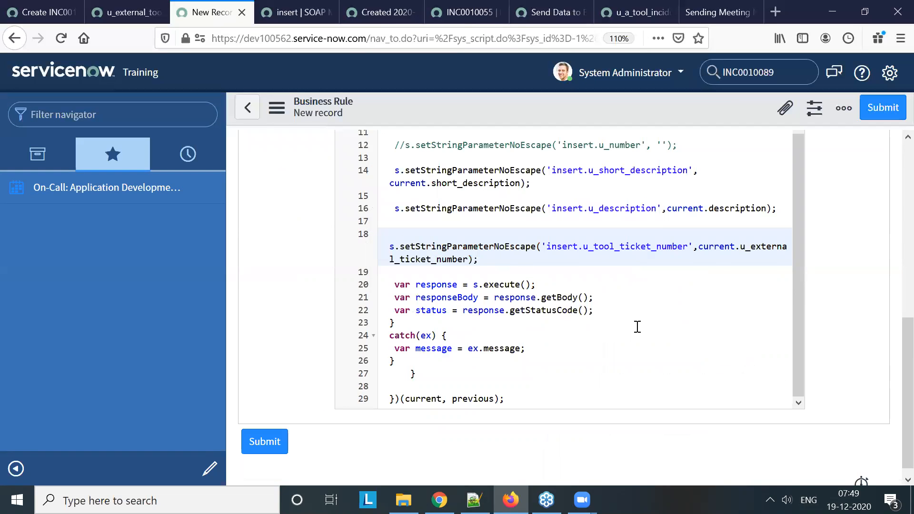
{"action": "left_click", "coordinate": [618, 313]}
{"action": "key", "text": "Return"}
{"action": "key", "text": "Return"}
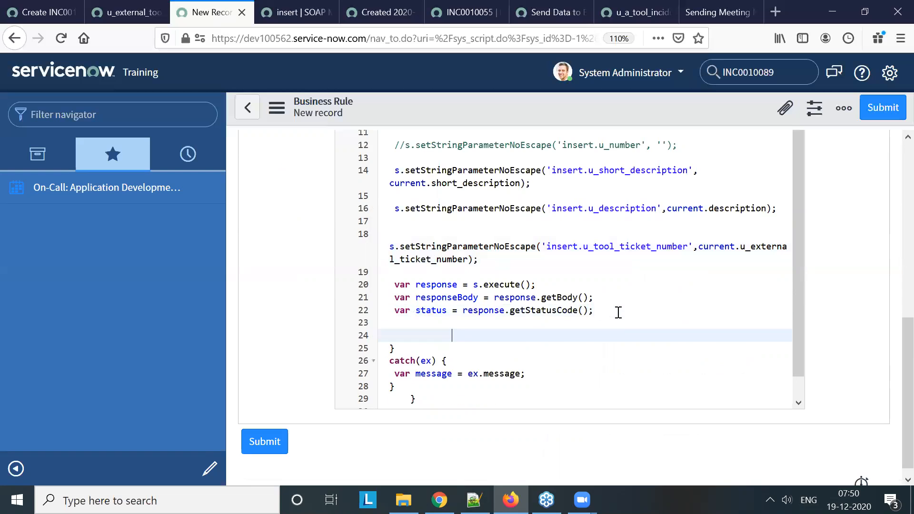
{"action": "key", "text": "ctrl+v"}
Change "Ticket" to "Tool" in the "External Ticket Number" info message and save the business rule
{"action": "scroll", "coordinate": [596, 339], "scroll_direction": "down", "scroll_amount": 2}
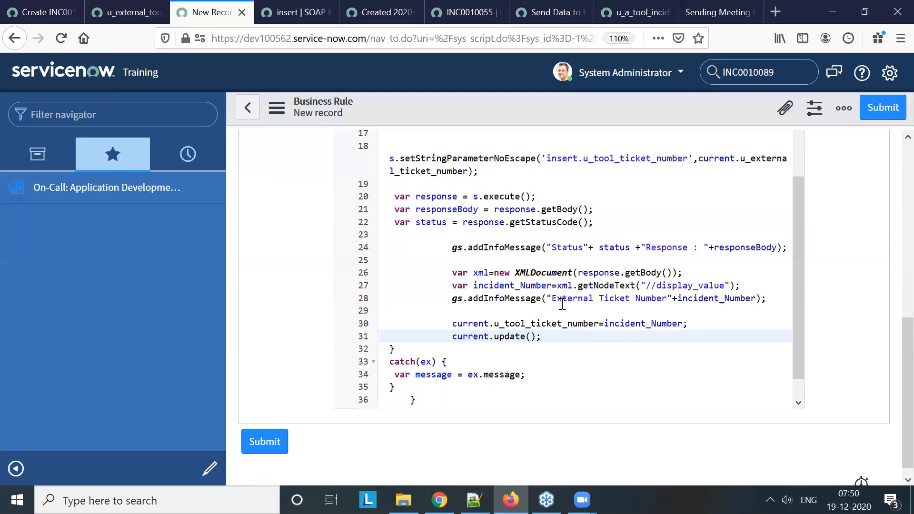
{"action": "double_click", "coordinate": [604, 299]}
{"action": "type", "text": "Tool"}
{"action": "type", "text": "l"}
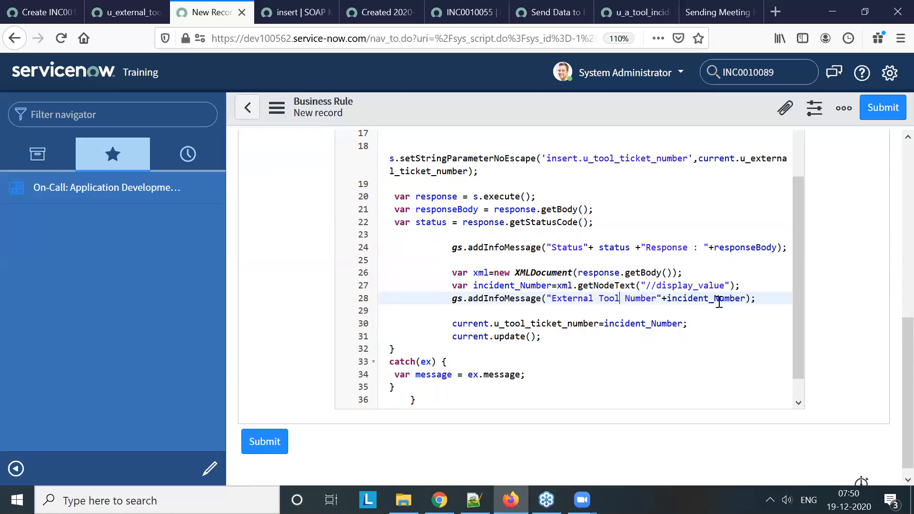
{"action": "scroll", "coordinate": [638, 266], "scroll_direction": "up", "scroll_amount": 3}
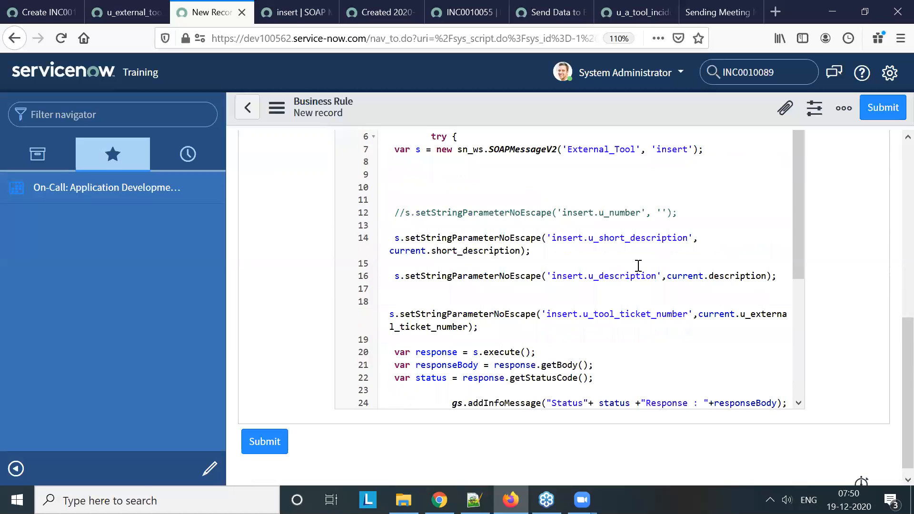
{"action": "right_click", "coordinate": [465, 99]}
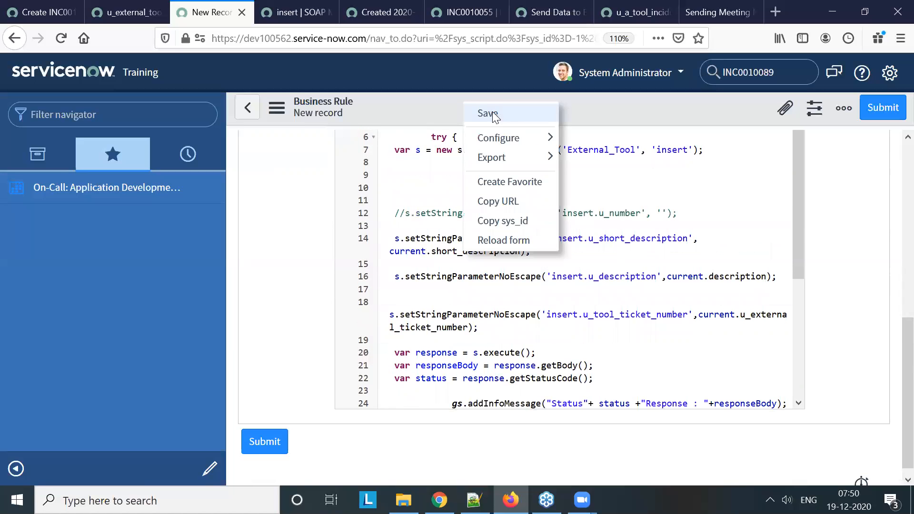
{"action": "left_click", "coordinate": [492, 113]}
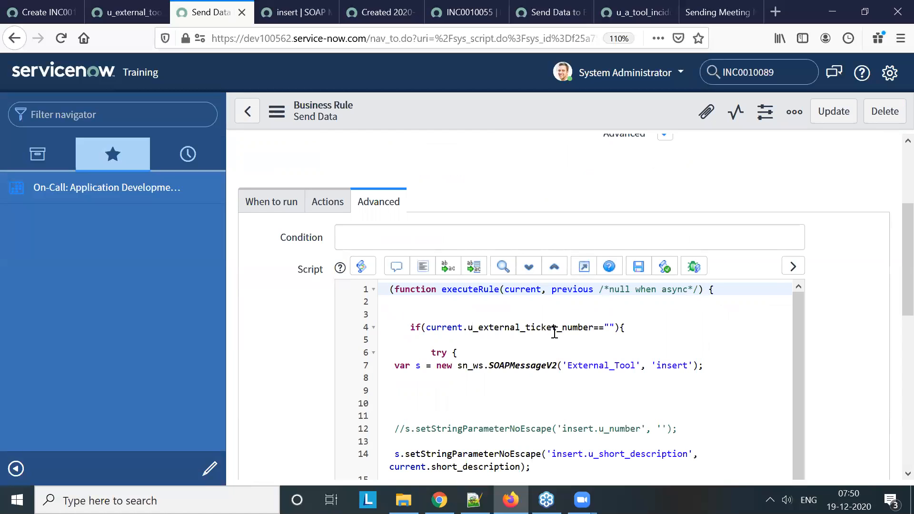
{"action": "left_click", "coordinate": [634, 326]}
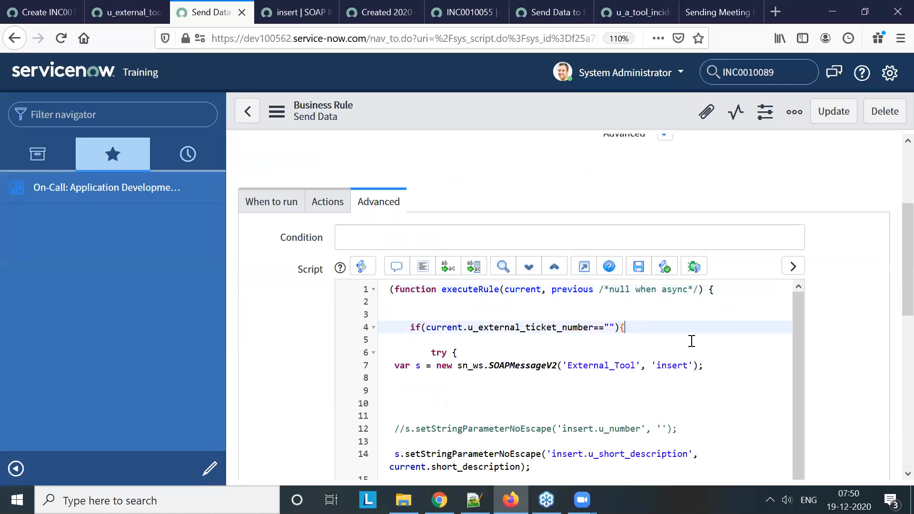
{"action": "scroll", "coordinate": [691, 341], "scroll_direction": "down", "scroll_amount": 5}
{"action": "scroll", "coordinate": [693, 340], "scroll_direction": "down", "scroll_amount": 10}
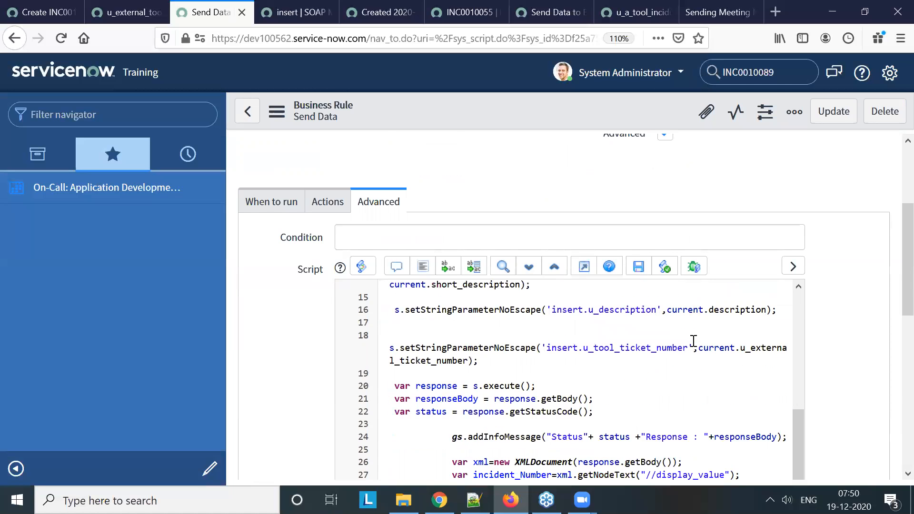
Create and save a dev100562 test incident with a caller and "ww" as both short description and description
{"action": "left_click", "coordinate": [65, 13]}
{"action": "left_click", "coordinate": [412, 199]}
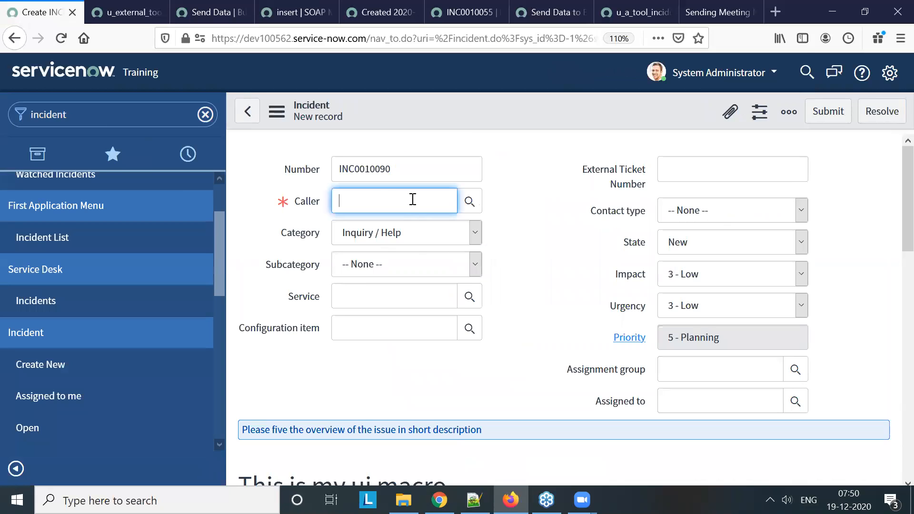
{"action": "left_click", "coordinate": [413, 240]}
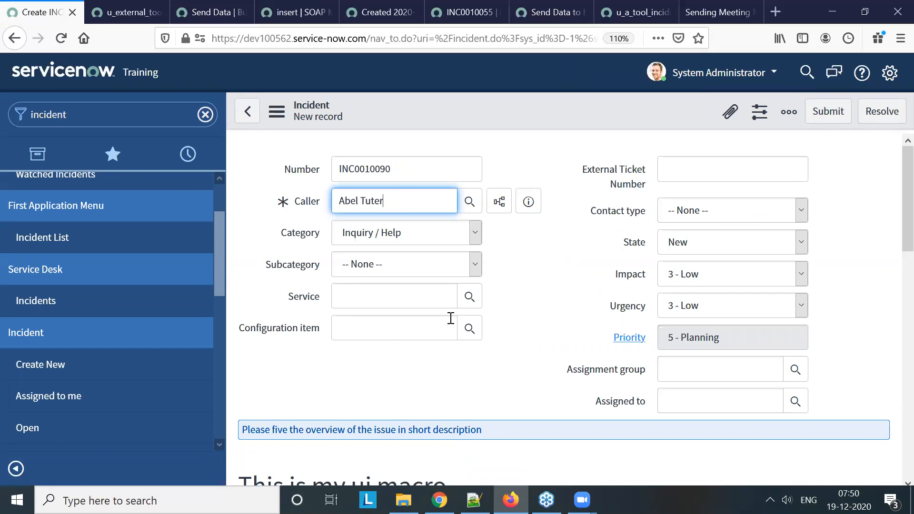
{"action": "scroll", "coordinate": [394, 324], "scroll_direction": "down", "scroll_amount": 4}
{"action": "left_click", "coordinate": [396, 299]}
{"action": "type", "text": "ww"}
{"action": "left_click", "coordinate": [478, 350]}
{"action": "type", "text": "ww"}
{"action": "scroll", "coordinate": [490, 332], "scroll_direction": "up", "scroll_amount": 5}
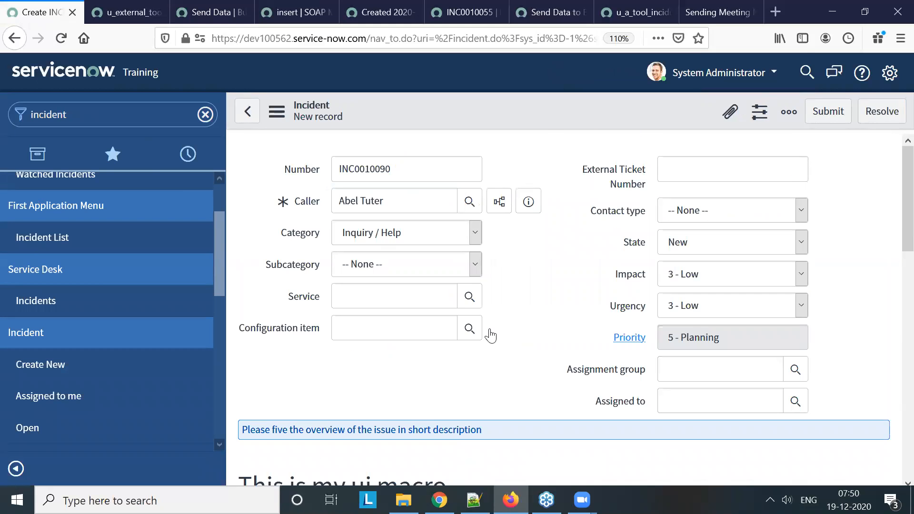
{"action": "right_click", "coordinate": [447, 110]}
{"action": "left_click", "coordinate": [469, 121]}
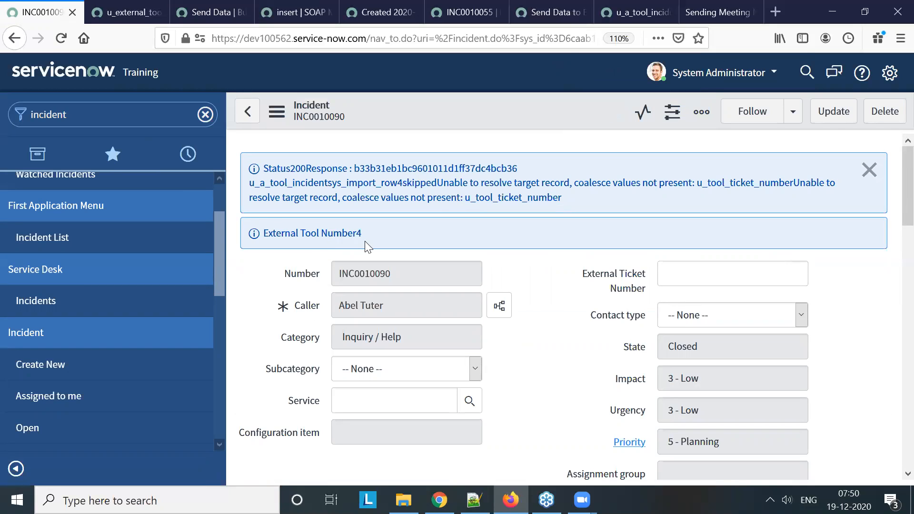
Replace current.u_external_ticket_number with current.number as the value of insert.u_tool_ticket_number in the Send Data rule and save it
{"action": "scroll", "coordinate": [557, 300], "scroll_direction": "down", "scroll_amount": 8}
{"action": "scroll", "coordinate": [559, 300], "scroll_direction": "up", "scroll_amount": 6}
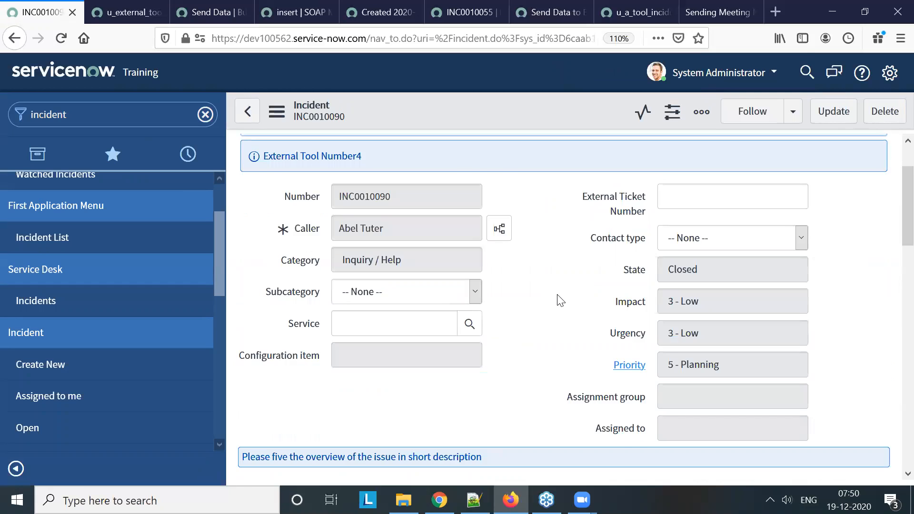
{"action": "scroll", "coordinate": [560, 299], "scroll_direction": "up", "scroll_amount": 2}
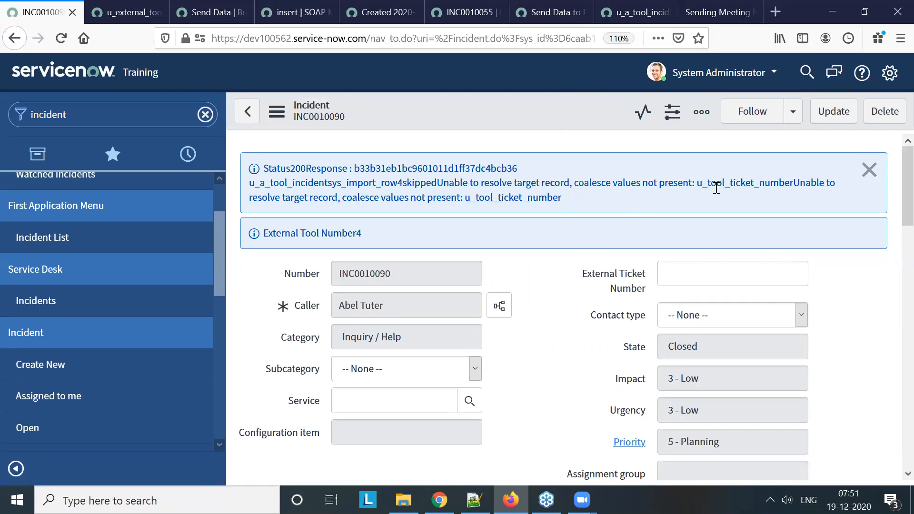
{"action": "left_click", "coordinate": [281, 13]}
{"action": "left_click", "coordinate": [229, 14]}
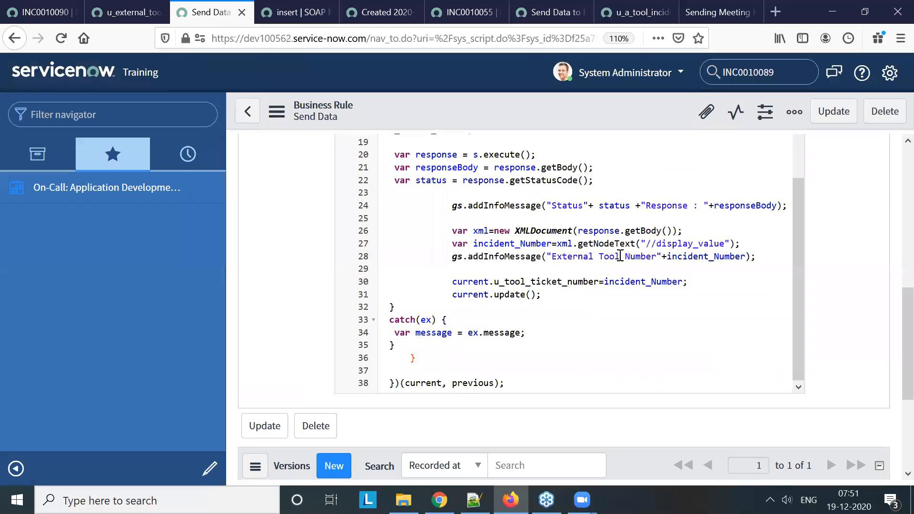
{"action": "scroll", "coordinate": [619, 254], "scroll_direction": "up", "scroll_amount": 2}
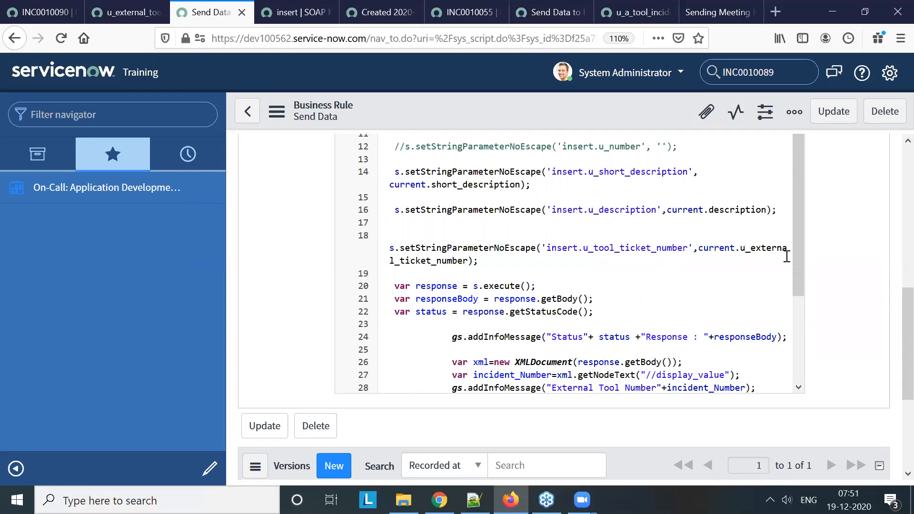
{"action": "left_click", "coordinate": [740, 248]}
{"action": "double_click", "coordinate": [467, 261]}
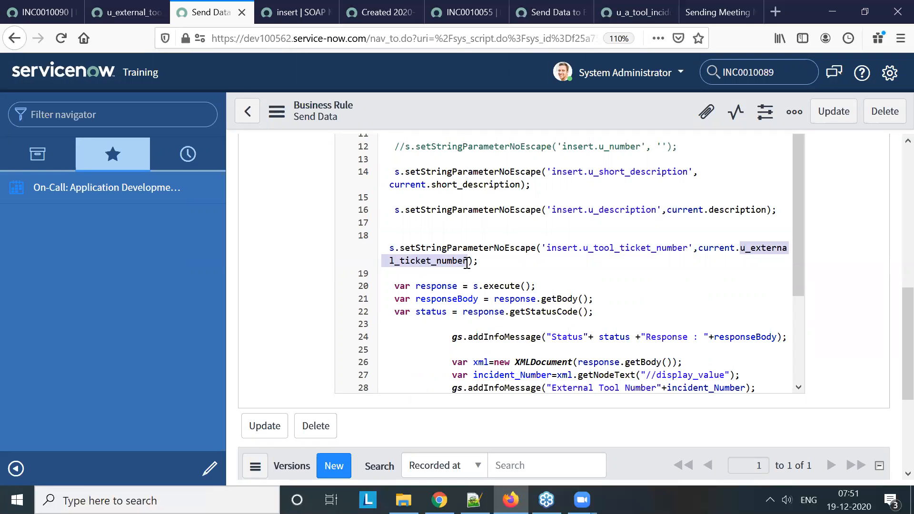
{"action": "key", "text": "BackSpace"}
{"action": "type", "text": "mu"}
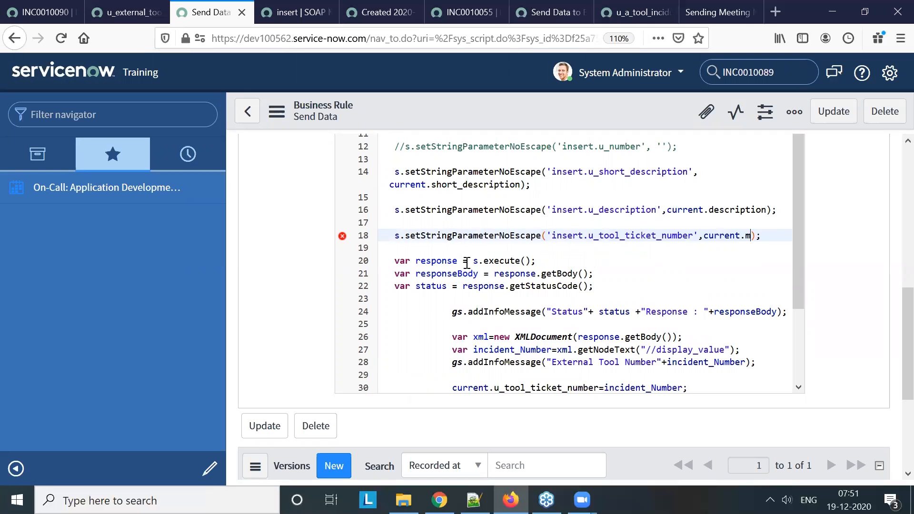
{"action": "type", "text": "umber"}
{"action": "right_click", "coordinate": [488, 108]}
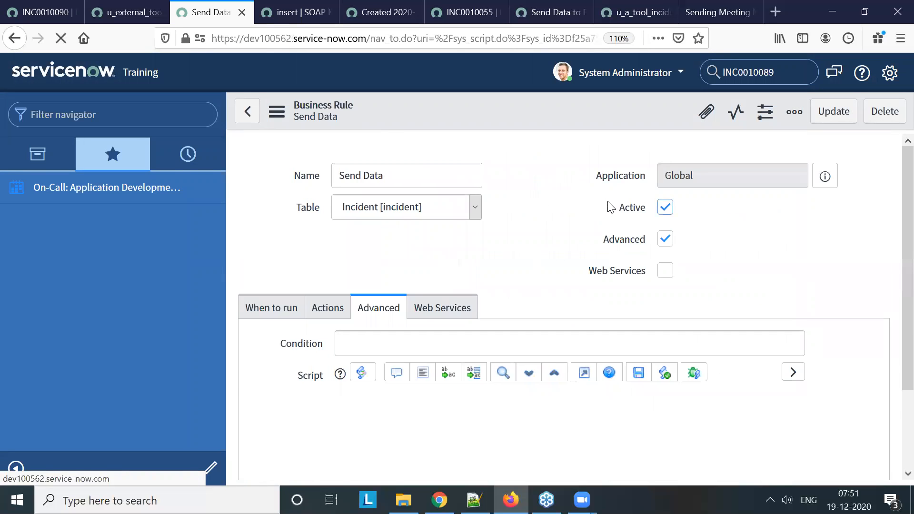
{"action": "scroll", "coordinate": [590, 239], "scroll_direction": "down", "scroll_amount": 2}
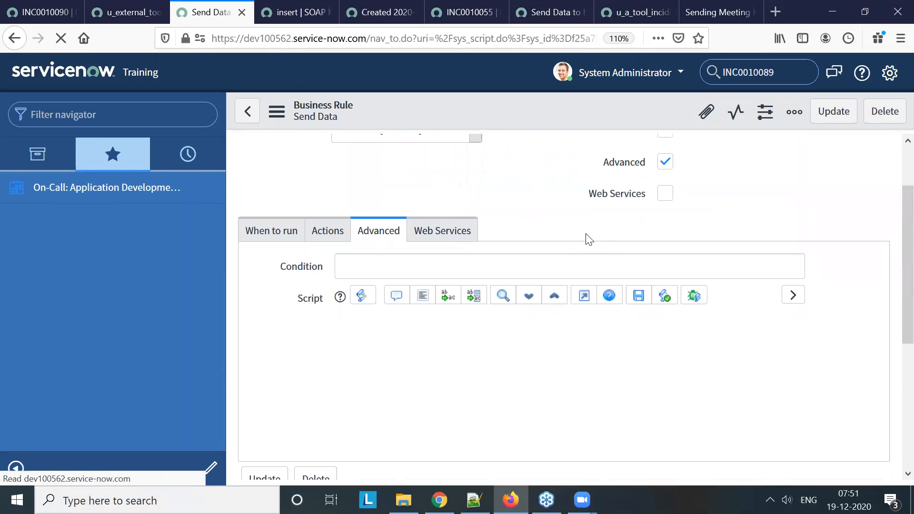
Set the Send Data business rule to run on Update as well and save it
{"action": "left_click", "coordinate": [23, 14]}
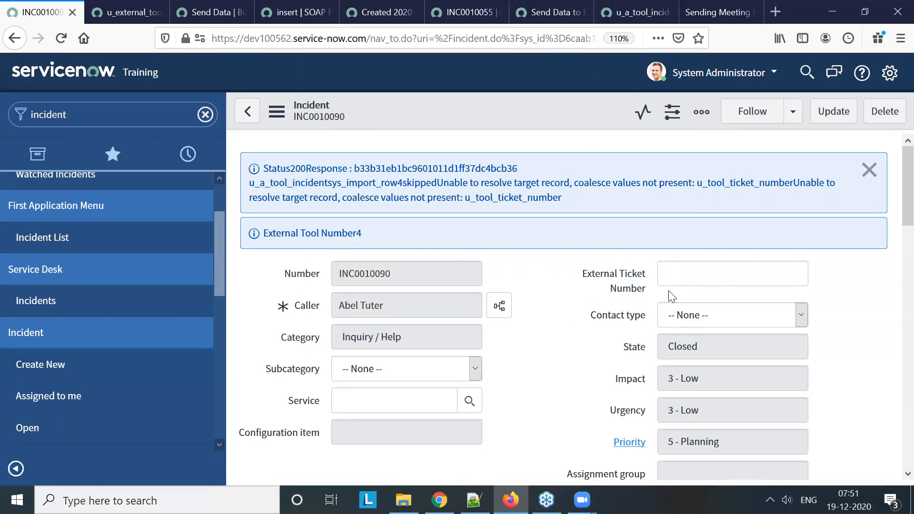
{"action": "left_click", "coordinate": [304, 17]}
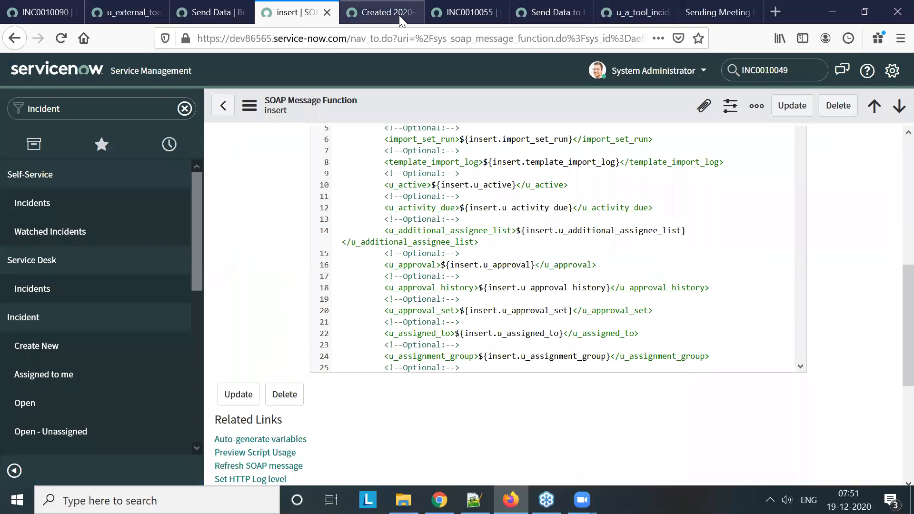
{"action": "left_click", "coordinate": [399, 16]}
{"action": "left_click", "coordinate": [288, 12]}
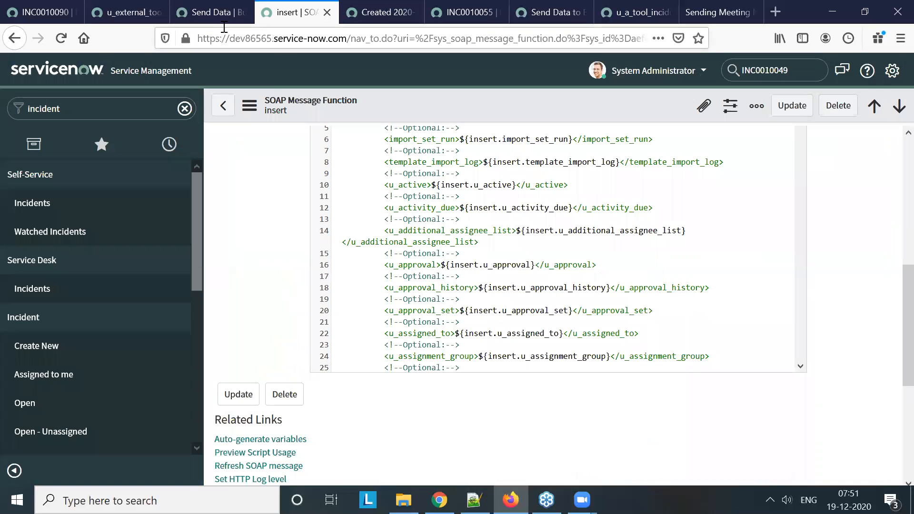
{"action": "left_click", "coordinate": [218, 11]}
{"action": "left_click", "coordinate": [269, 282]}
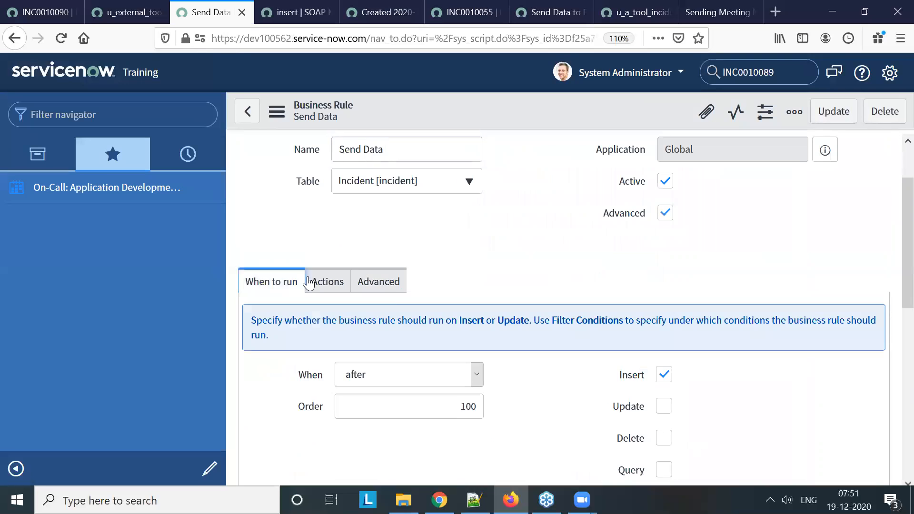
{"action": "scroll", "coordinate": [614, 353], "scroll_direction": "down", "scroll_amount": 3}
{"action": "left_click", "coordinate": [664, 329]}
{"action": "left_click", "coordinate": [377, 205]}
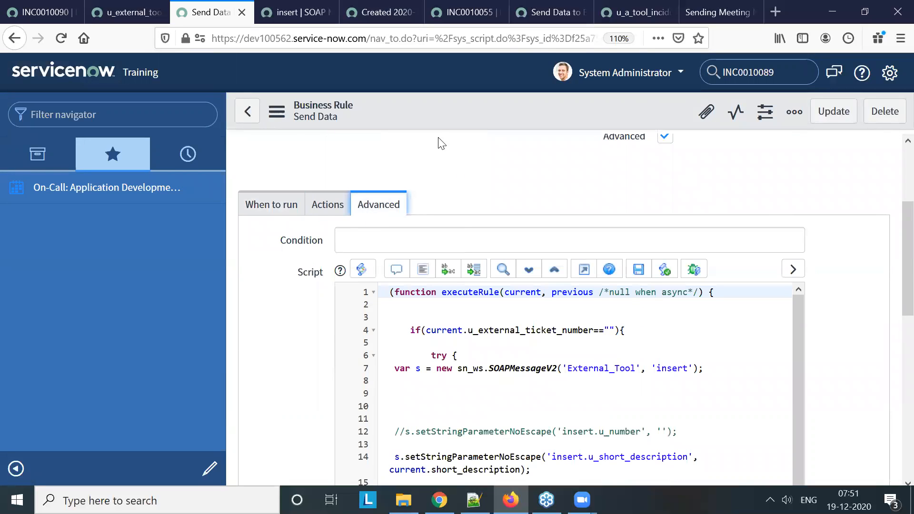
{"action": "right_click", "coordinate": [439, 107]}
{"action": "left_click", "coordinate": [469, 124]}
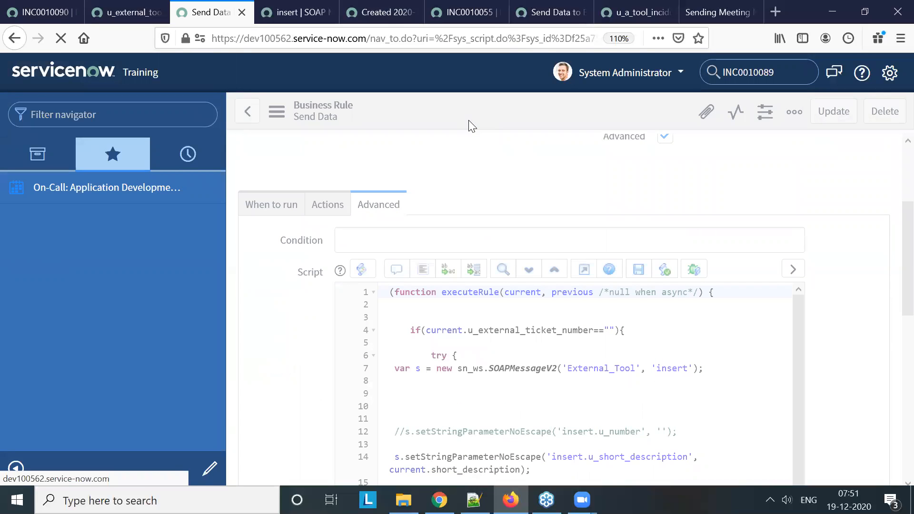
Append "eeeee" to the description of incident INC0010090 and save the incident
{"action": "left_click", "coordinate": [42, 12]}
{"action": "scroll", "coordinate": [440, 353], "scroll_direction": "down", "scroll_amount": 5}
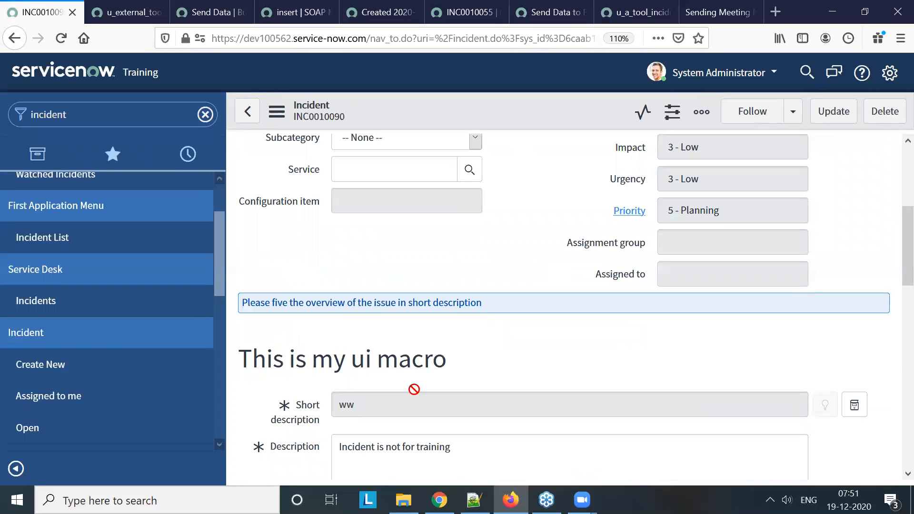
{"action": "scroll", "coordinate": [449, 322], "scroll_direction": "down", "scroll_amount": 5}
{"action": "scroll", "coordinate": [497, 282], "scroll_direction": "up", "scroll_amount": 3}
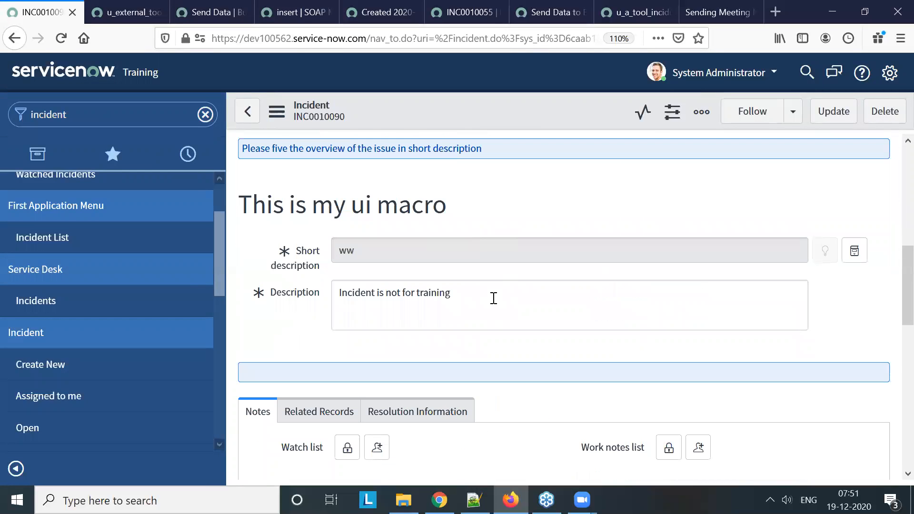
{"action": "left_click", "coordinate": [495, 301]}
{"action": "type", "text": "eeeee"}
{"action": "scroll", "coordinate": [501, 296], "scroll_direction": "up", "scroll_amount": 7}
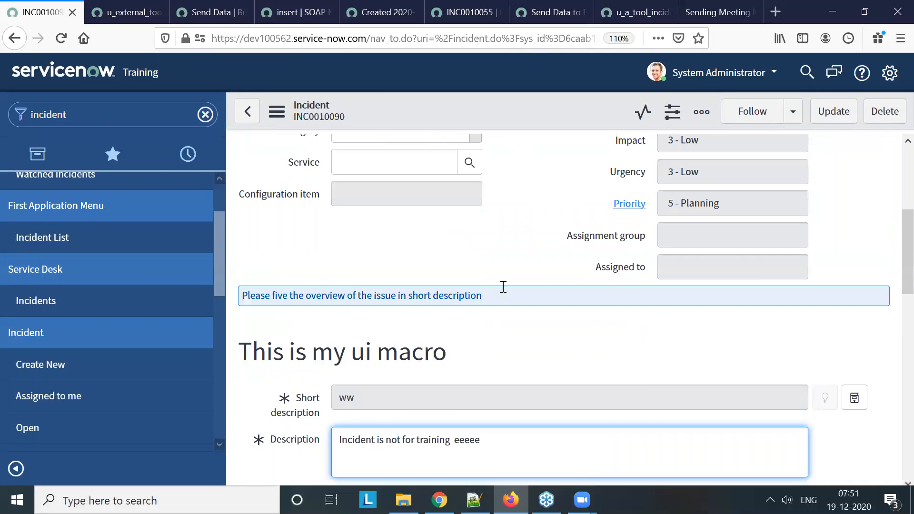
{"action": "right_click", "coordinate": [476, 97]}
{"action": "left_click", "coordinate": [499, 109]}
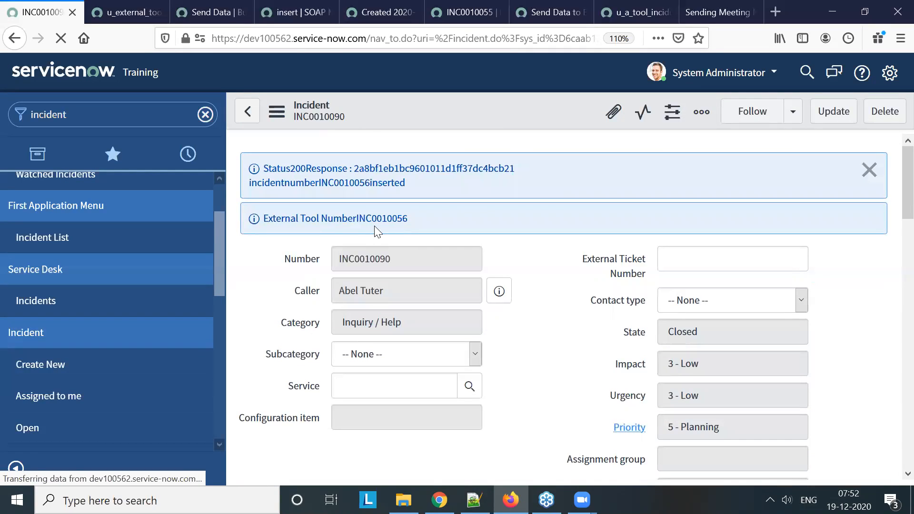
In the dev100562 Send Data rule, replace current.u_tool_ticket_number with current.u_external_ticket_number as the target of incident_Number and save the rule
{"action": "left_click", "coordinate": [706, 267]}
{"action": "left_click", "coordinate": [211, 15]}
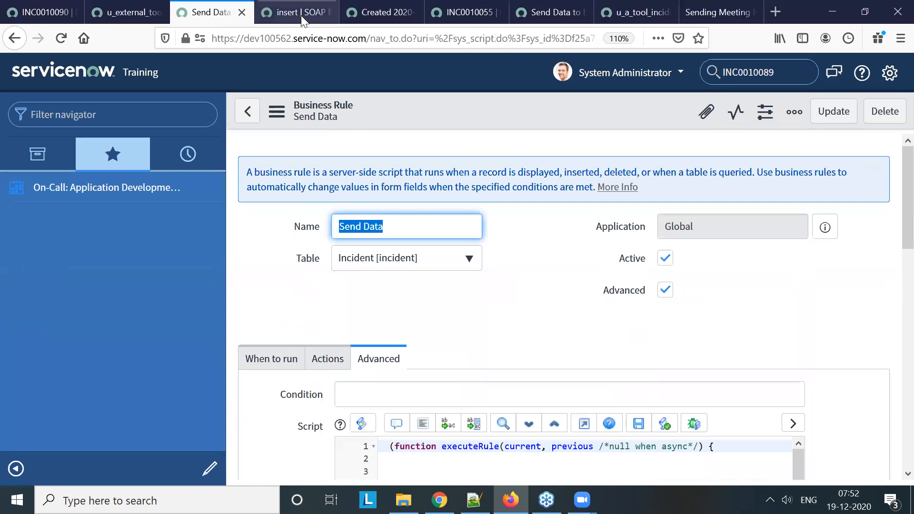
{"action": "left_click", "coordinate": [304, 15]}
{"action": "left_click", "coordinate": [220, 14]}
{"action": "scroll", "coordinate": [576, 314], "scroll_direction": "down", "scroll_amount": 10}
{"action": "scroll", "coordinate": [571, 310], "scroll_direction": "down", "scroll_amount": 1}
{"action": "scroll", "coordinate": [566, 306], "scroll_direction": "up", "scroll_amount": 3}
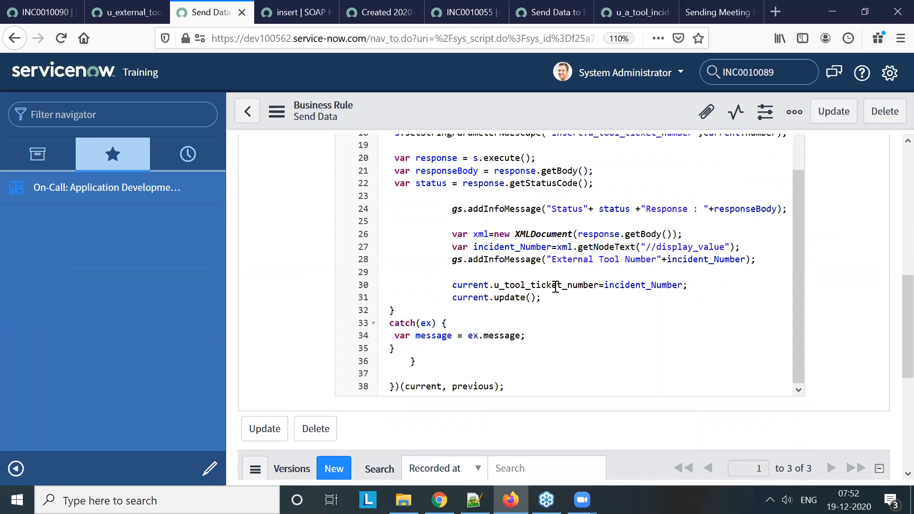
{"action": "double_click", "coordinate": [554, 285]}
{"action": "key", "text": "BackSpace"}
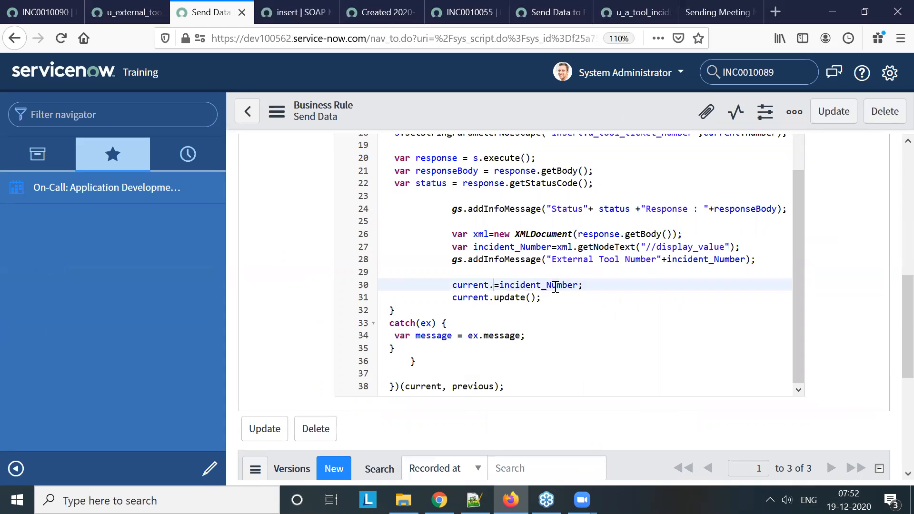
{"action": "type", "text": "u_e"}
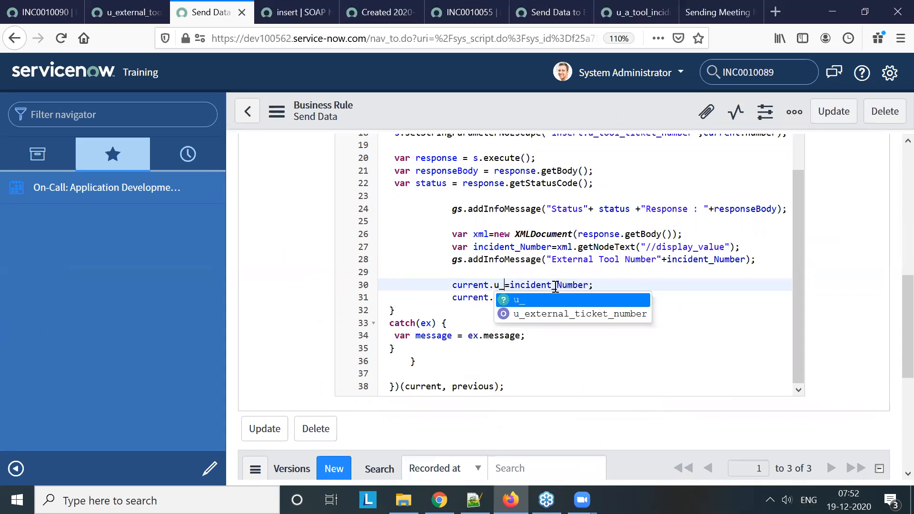
{"action": "key", "text": "Down"}
{"action": "key", "text": "Return"}
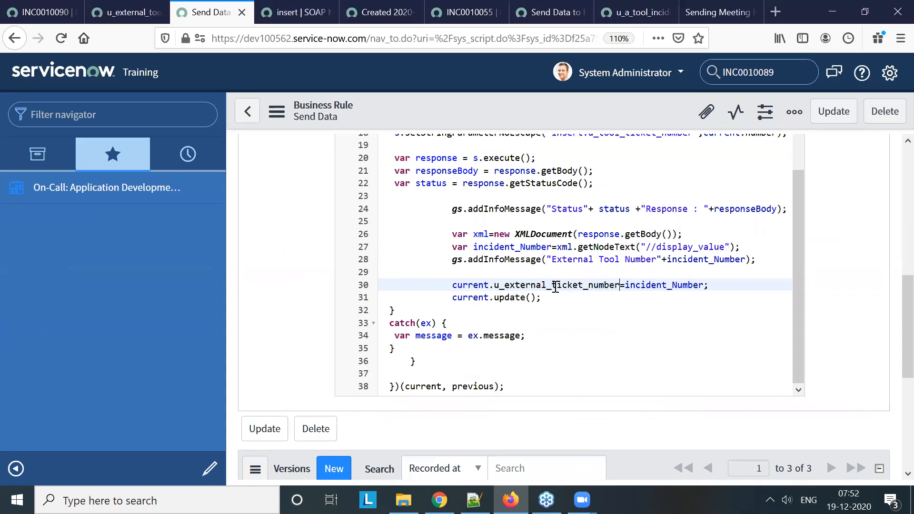
{"action": "right_click", "coordinate": [577, 121]}
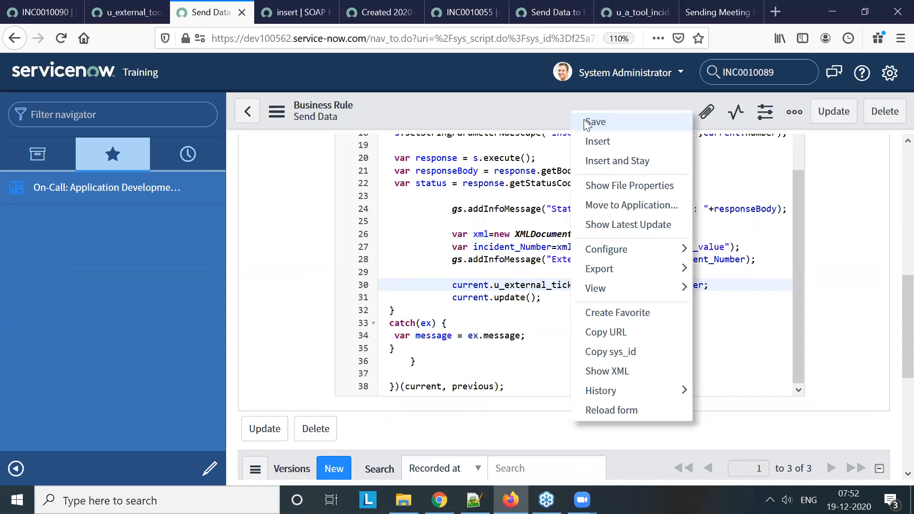
{"action": "left_click", "coordinate": [584, 119]}
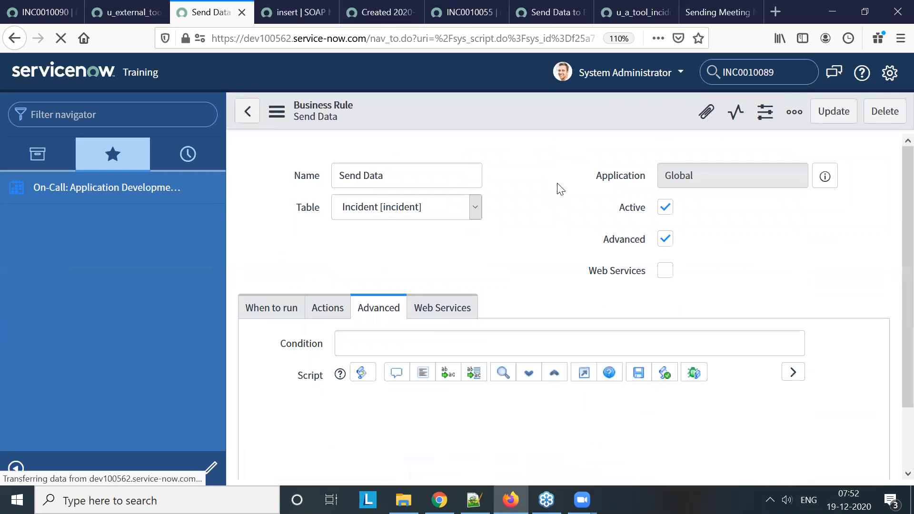
Append "sss" to the description of incident INC0010090 and save the incident
{"action": "left_click", "coordinate": [51, 23]}
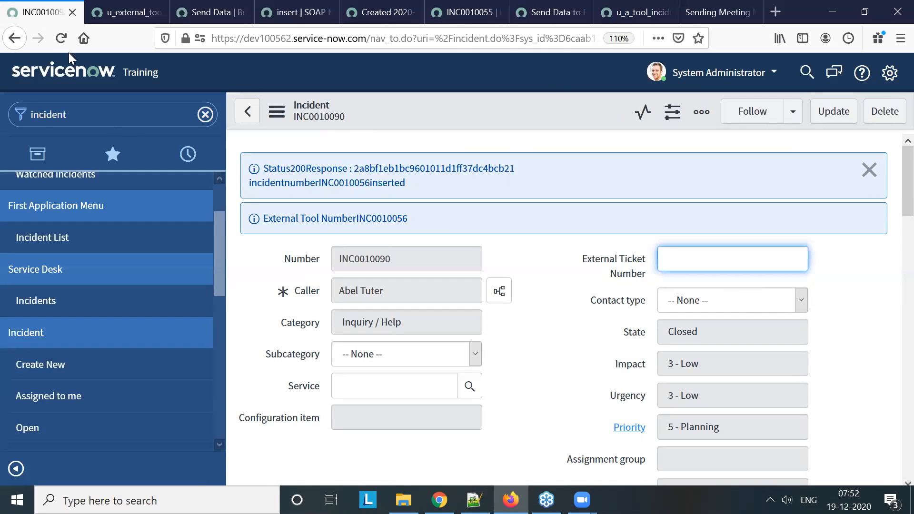
{"action": "scroll", "coordinate": [594, 345], "scroll_direction": "down", "scroll_amount": 6}
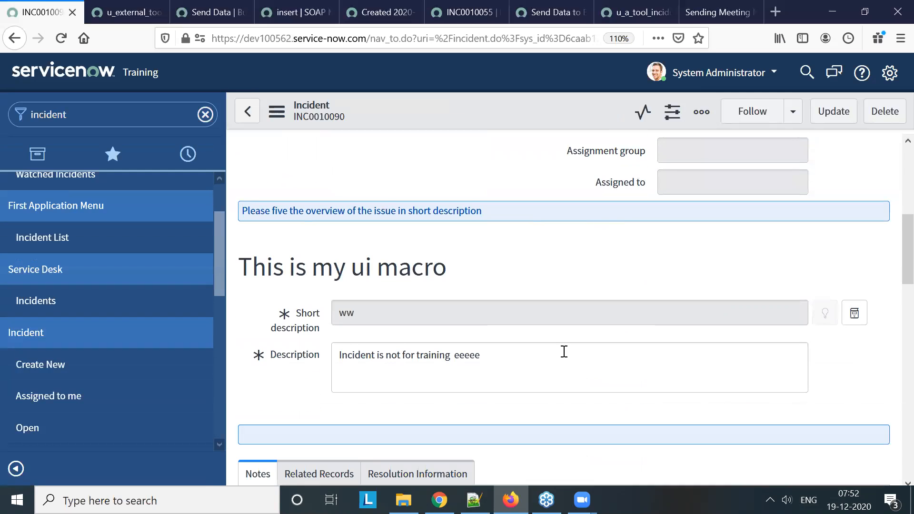
{"action": "left_click", "coordinate": [563, 351]}
{"action": "type", "text": "ee"}
{"action": "scroll", "coordinate": [569, 353], "scroll_direction": "up", "scroll_amount": 6}
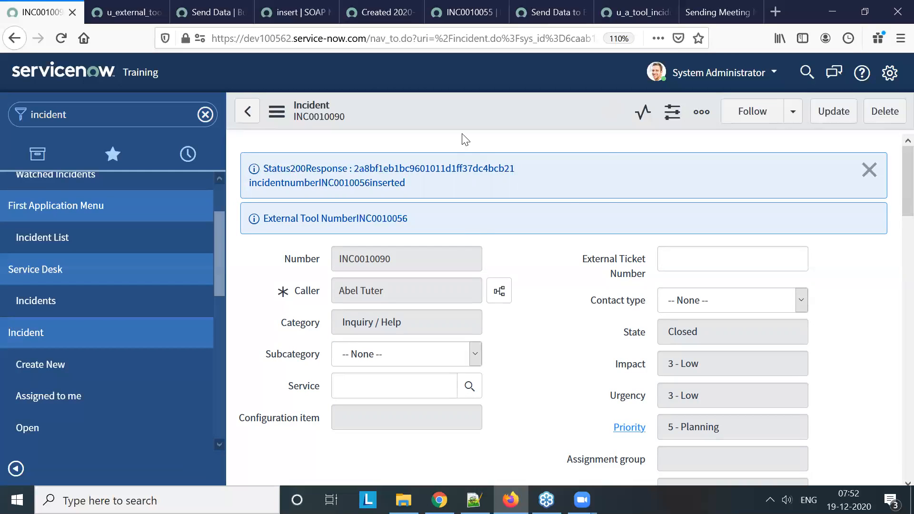
{"action": "right_click", "coordinate": [457, 109]}
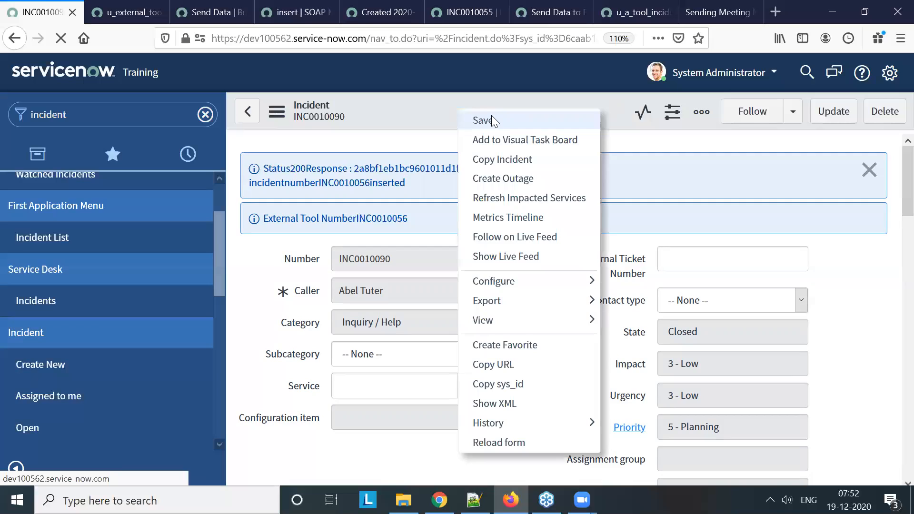
{"action": "left_click", "coordinate": [491, 117]}
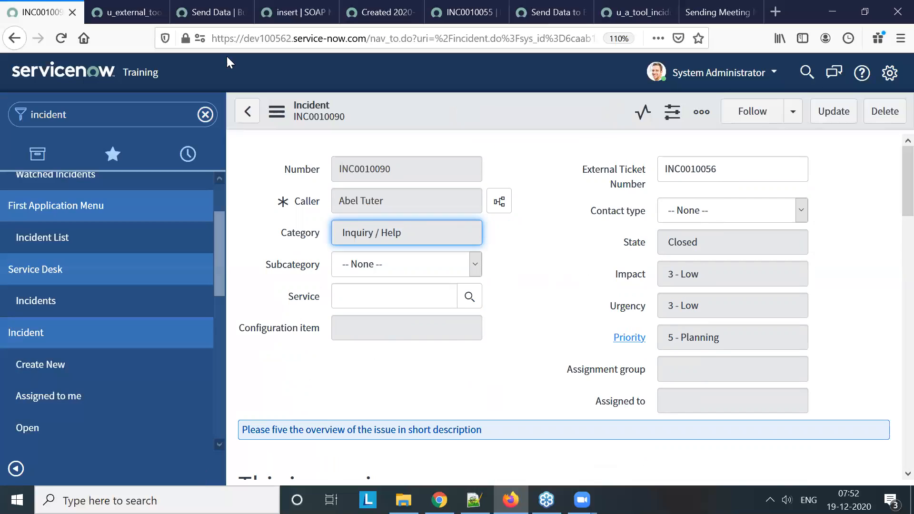
In the dev86565 instance, copy the web service name u_a_tool_incident and open that table's record list through the navigator
{"action": "left_click", "coordinate": [389, 20]}
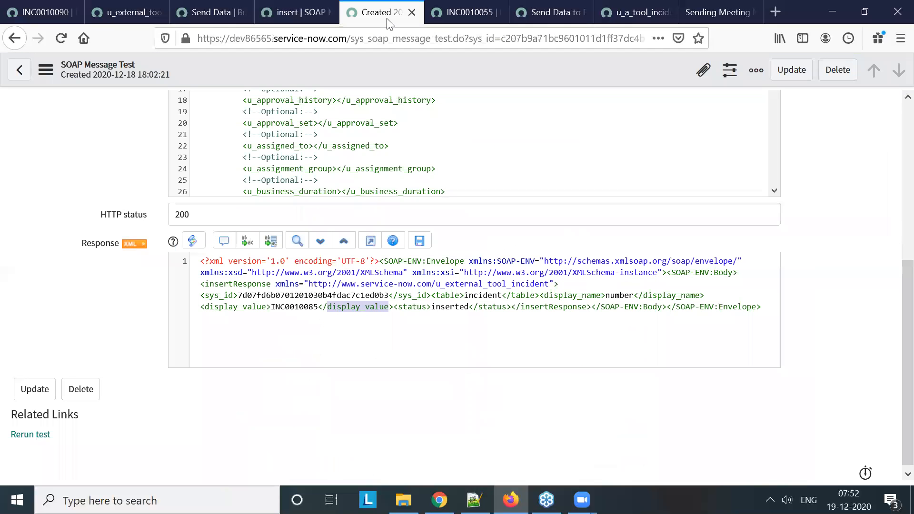
{"action": "left_click", "coordinate": [453, 19]}
{"action": "left_click", "coordinate": [545, 11]}
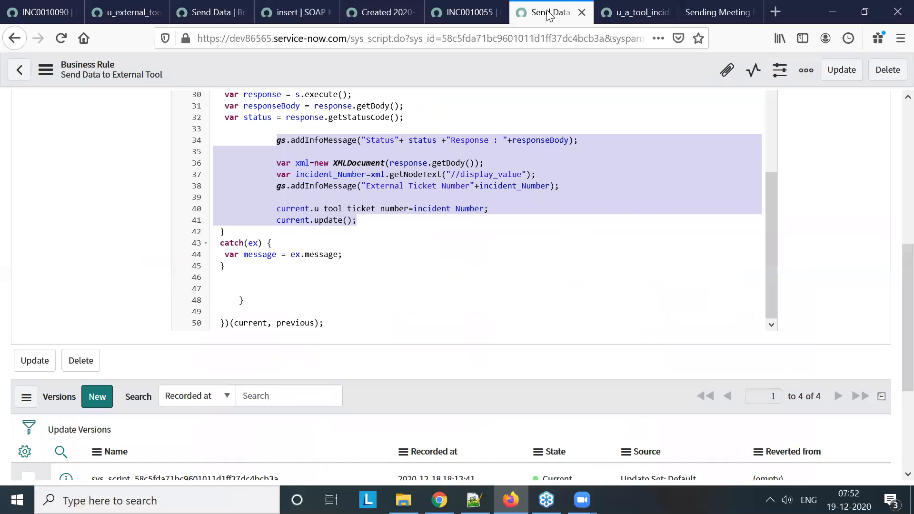
{"action": "left_click", "coordinate": [640, 14]}
{"action": "scroll", "coordinate": [369, 204], "scroll_direction": "up", "scroll_amount": 15}
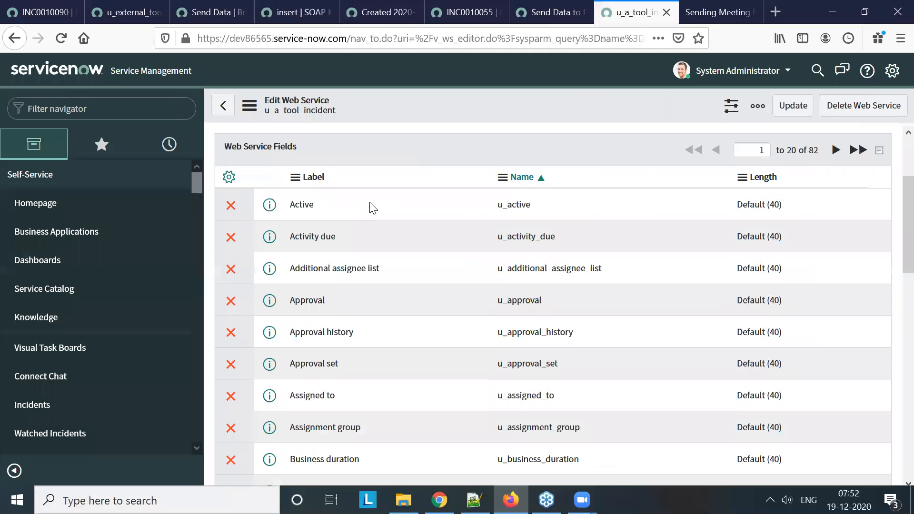
{"action": "double_click", "coordinate": [326, 186]}
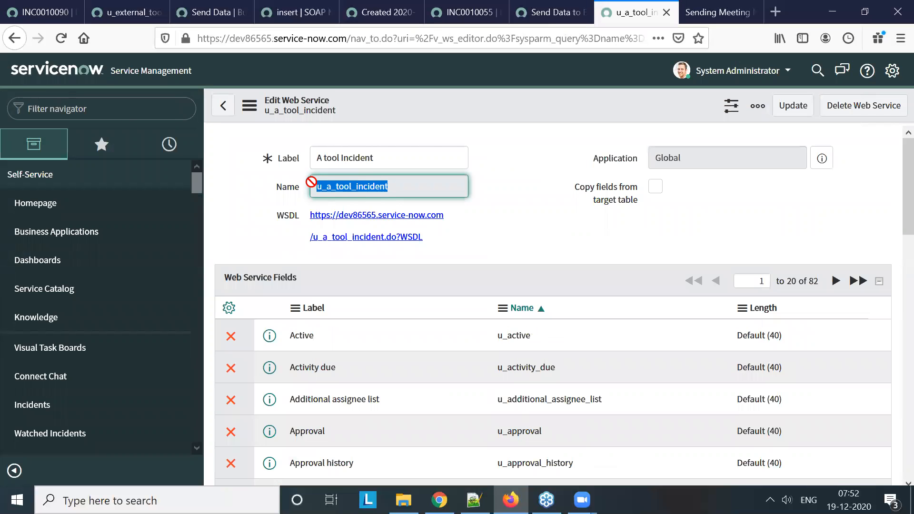
{"action": "key", "text": "ctrl+c"}
{"action": "left_click", "coordinate": [122, 109]}
{"action": "key", "text": "ctrl+v"}
{"action": "type", "text": ".li"}
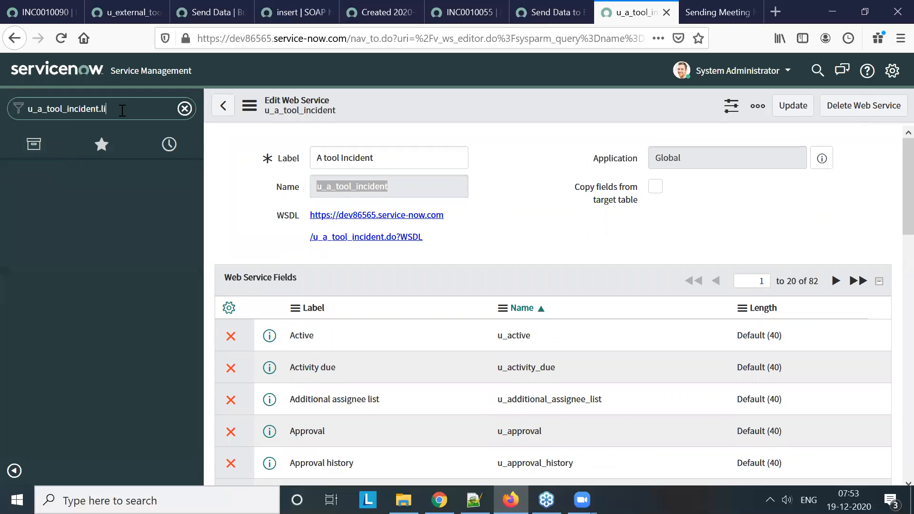
{"action": "key", "text": "Return"}
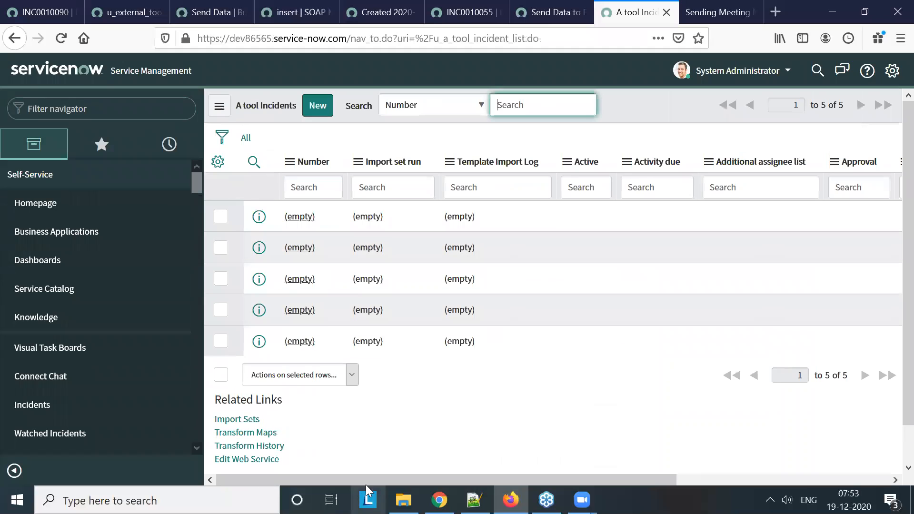
{"action": "left_click_drag", "start_coordinate": [366, 481], "coordinate": [578, 481]}
{"action": "scroll", "coordinate": [298, 257], "scroll_direction": "left", "scroll_amount": 7}
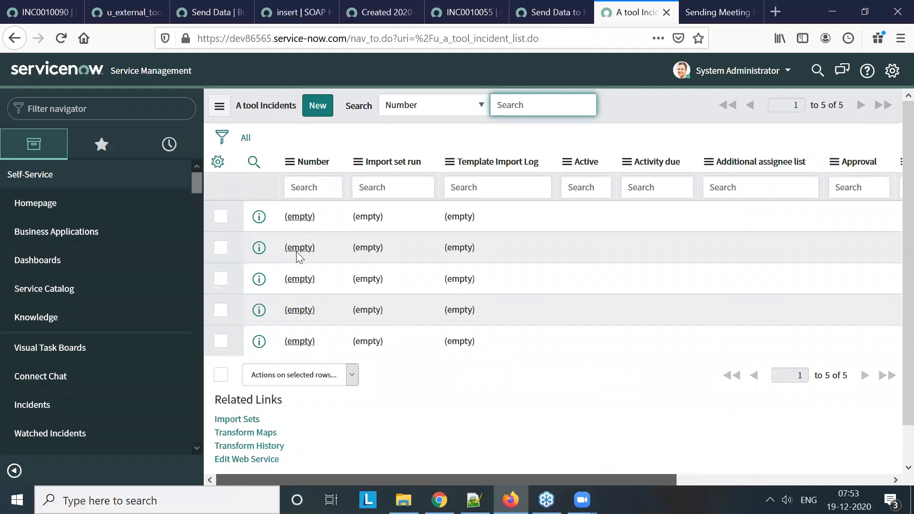
Personalize the A tool Incidents list columns by adding State(u_state) and Short description to the selected columns
{"action": "left_click", "coordinate": [210, 156]}
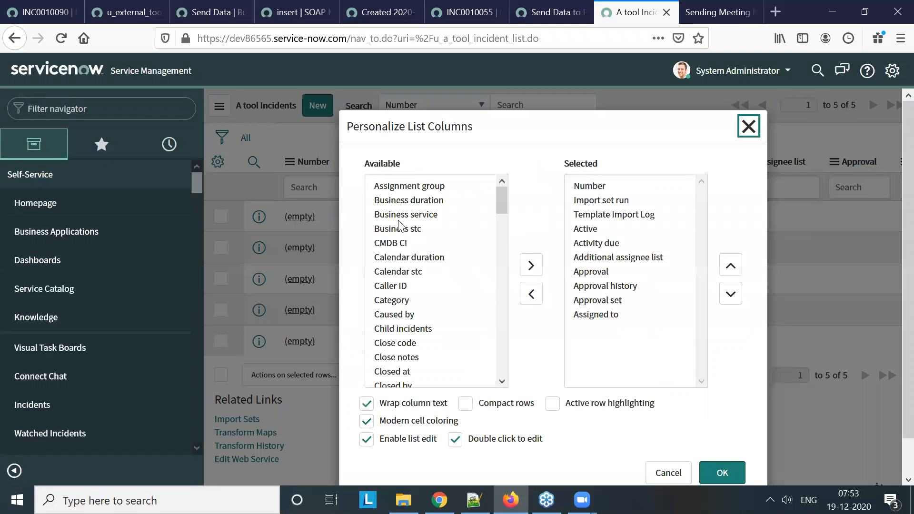
{"action": "left_click", "coordinate": [399, 217]}
{"action": "key", "text": "n"}
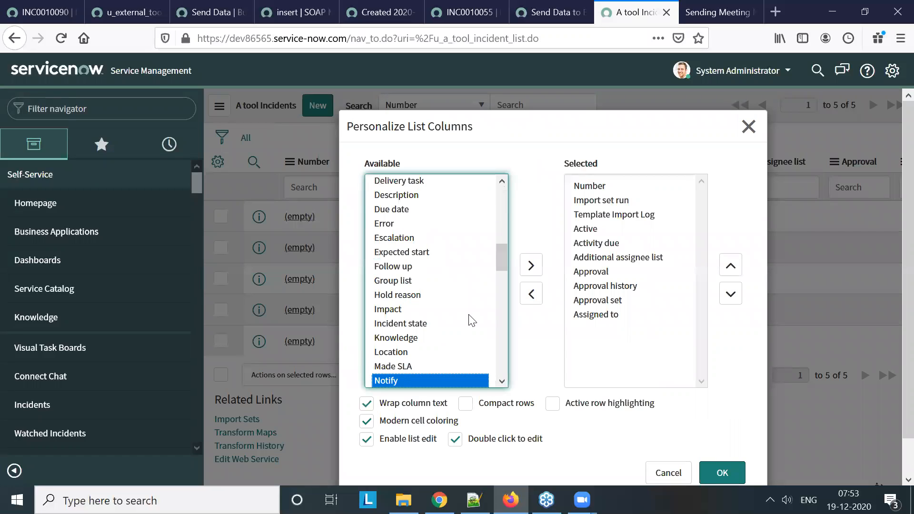
{"action": "scroll", "coordinate": [470, 324], "scroll_direction": "down", "scroll_amount": 5}
{"action": "left_click", "coordinate": [389, 317]}
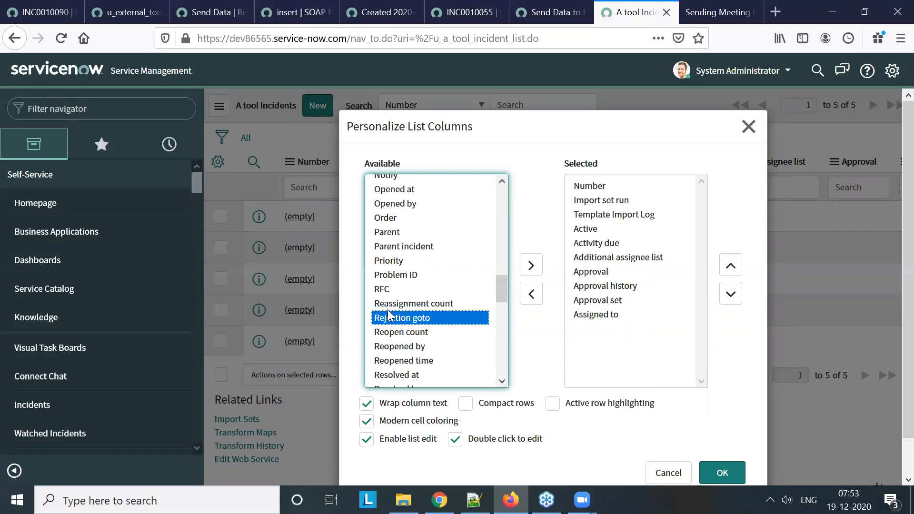
{"action": "key", "text": "n"}
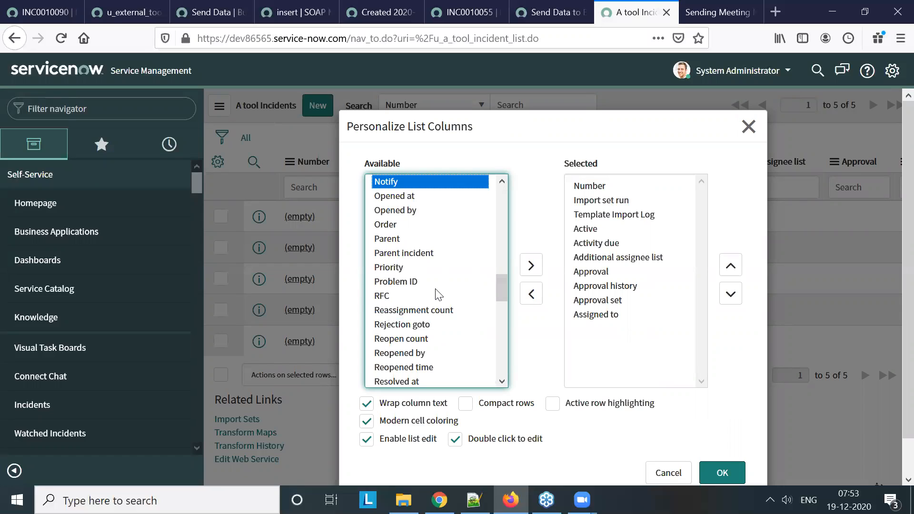
{"action": "scroll", "coordinate": [438, 294], "scroll_direction": "down", "scroll_amount": 4}
{"action": "left_click", "coordinate": [427, 319]}
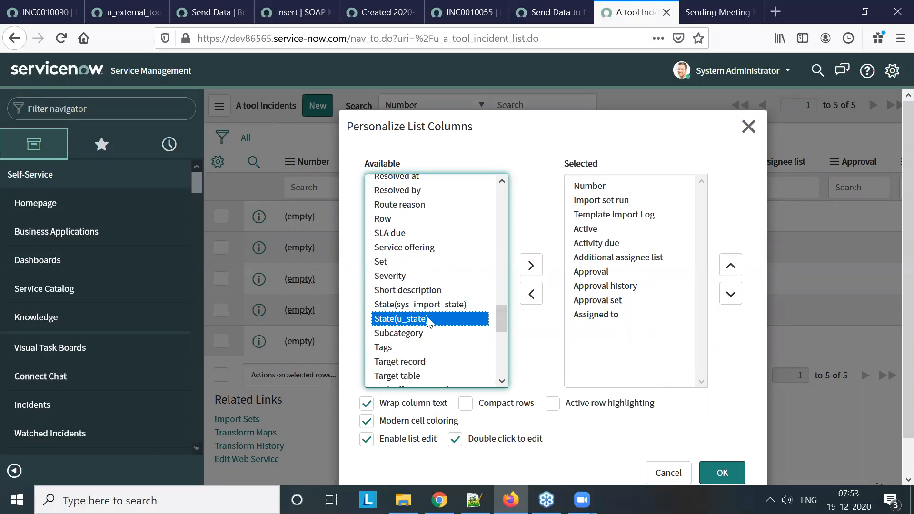
{"action": "double_click", "coordinate": [427, 319]}
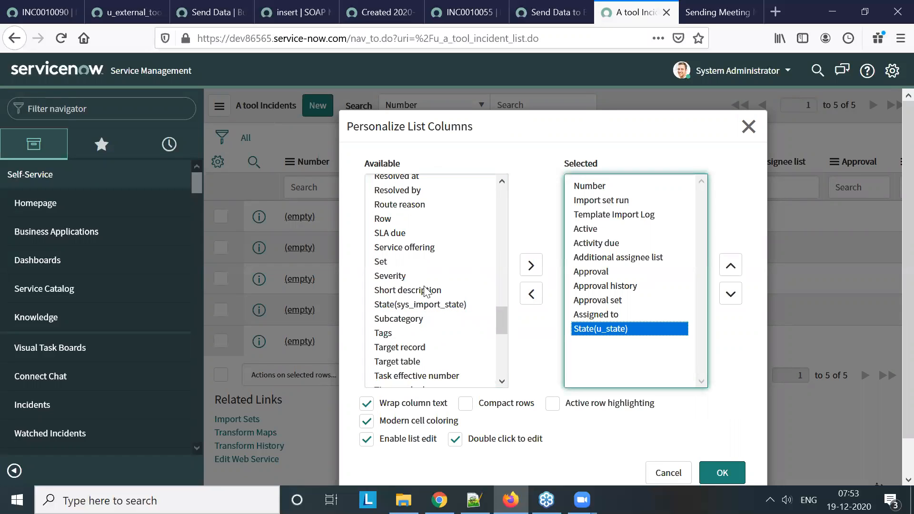
{"action": "double_click", "coordinate": [429, 290]}
Add Target record and Description to the selected list columns
{"action": "left_click", "coordinate": [432, 320]}
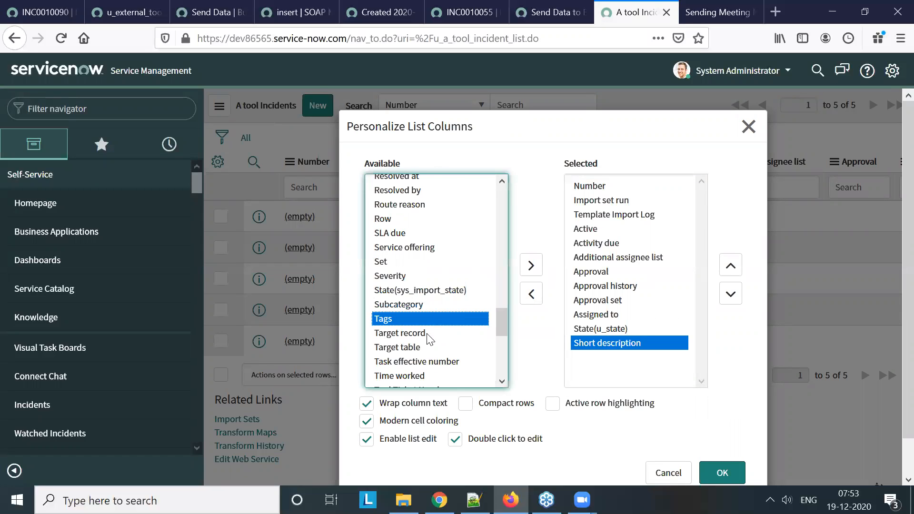
{"action": "left_click", "coordinate": [431, 334]}
{"action": "double_click", "coordinate": [430, 338]}
{"action": "left_click", "coordinate": [430, 345]}
{"action": "type", "text": "des"}
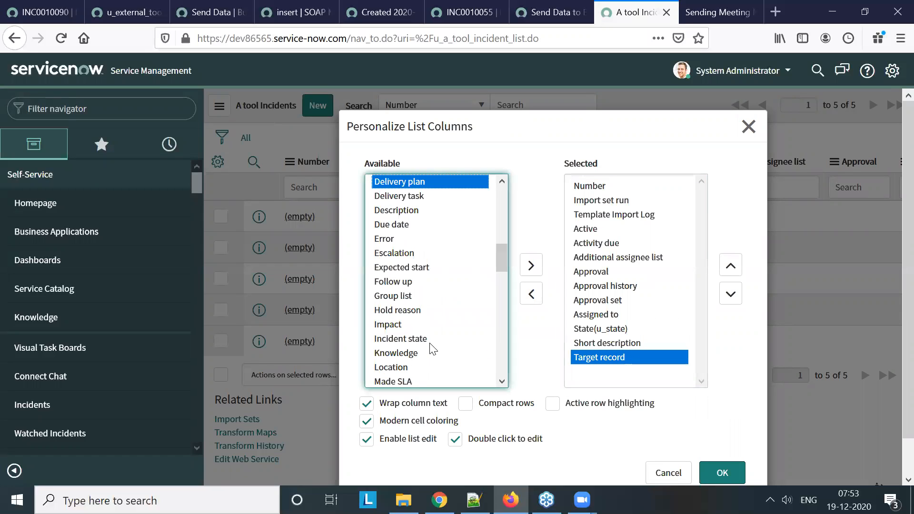
{"action": "double_click", "coordinate": [416, 211]}
Add Tool Ticket Number to the selected columns, apply the list layout and view the newly added columns
{"action": "left_click", "coordinate": [414, 280]}
{"action": "type", "text": "n"}
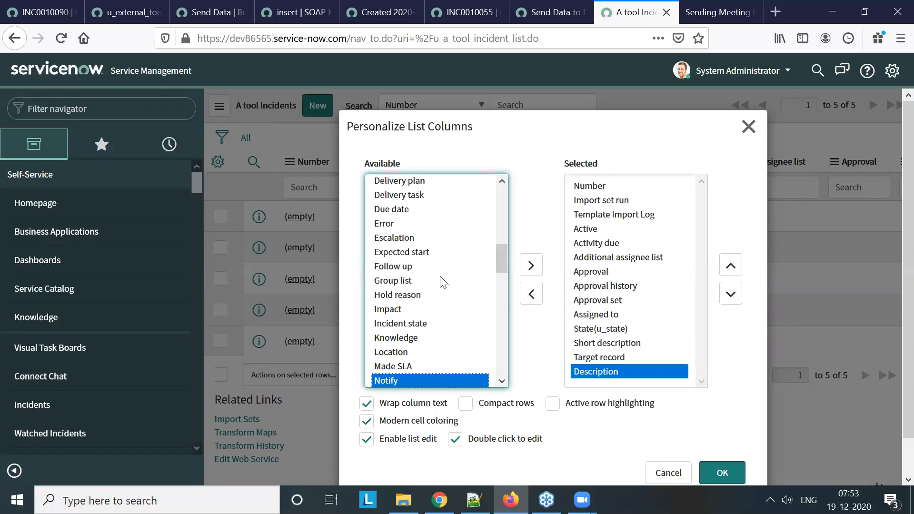
{"action": "scroll", "coordinate": [443, 282], "scroll_direction": "down", "scroll_amount": 5}
{"action": "scroll", "coordinate": [443, 282], "scroll_direction": "down", "scroll_amount": 10}
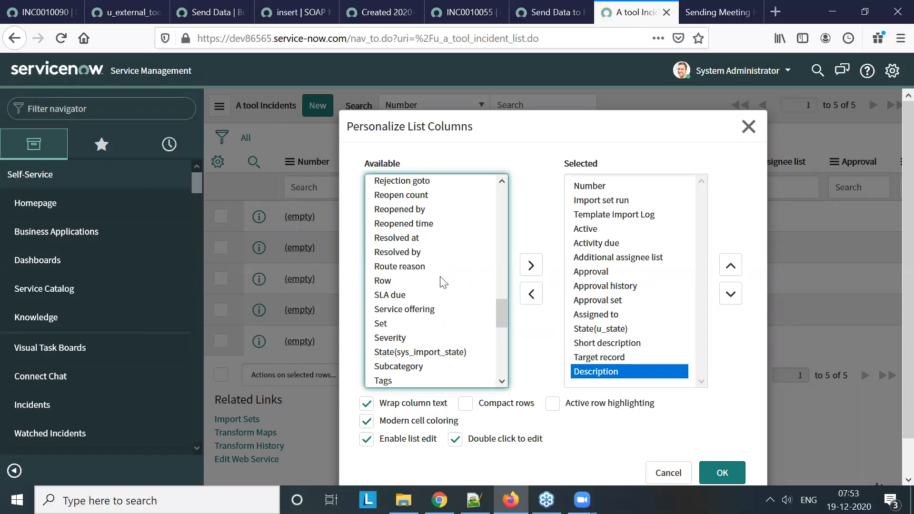
{"action": "scroll", "coordinate": [448, 310], "scroll_direction": "up", "scroll_amount": 14}
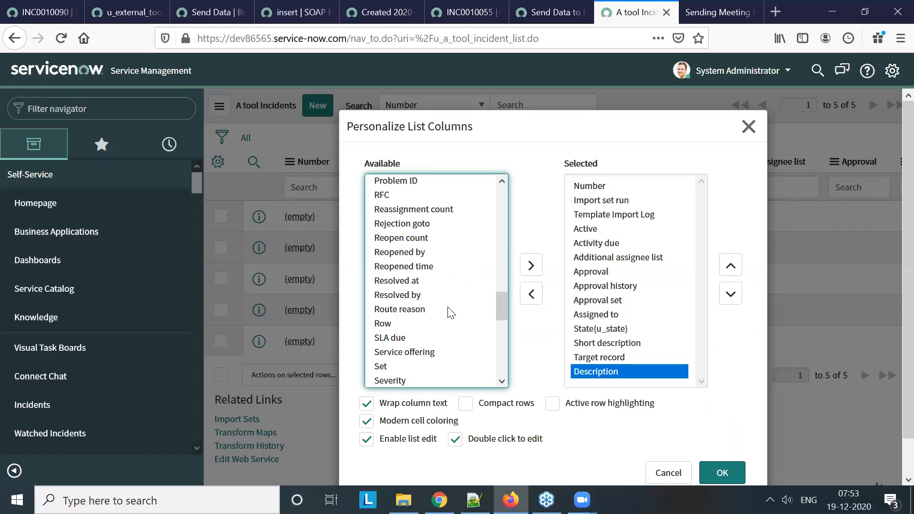
{"action": "scroll", "coordinate": [449, 312], "scroll_direction": "up", "scroll_amount": 10}
{"action": "left_click", "coordinate": [440, 290]}
{"action": "key", "text": "t"}
{"action": "key", "text": "i"}
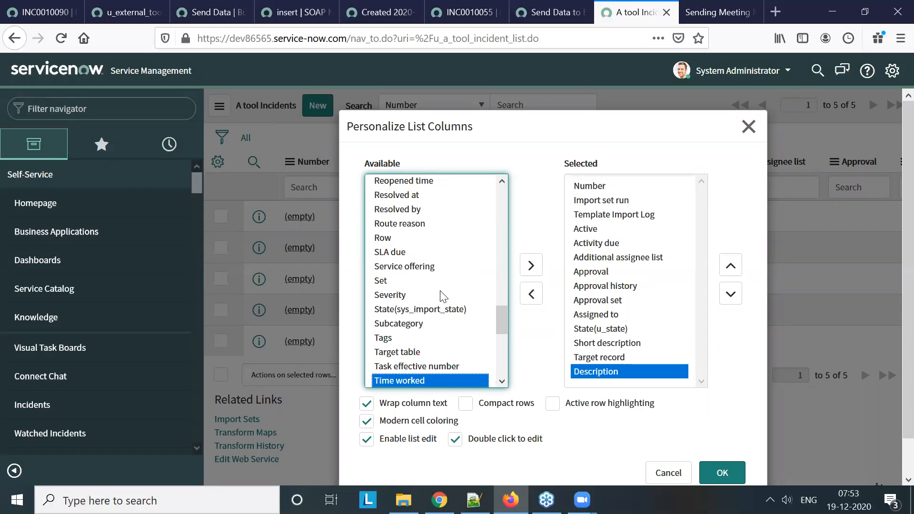
{"action": "key", "text": "Down"}
{"action": "key", "text": "Down"}
{"action": "key", "text": "Down"}
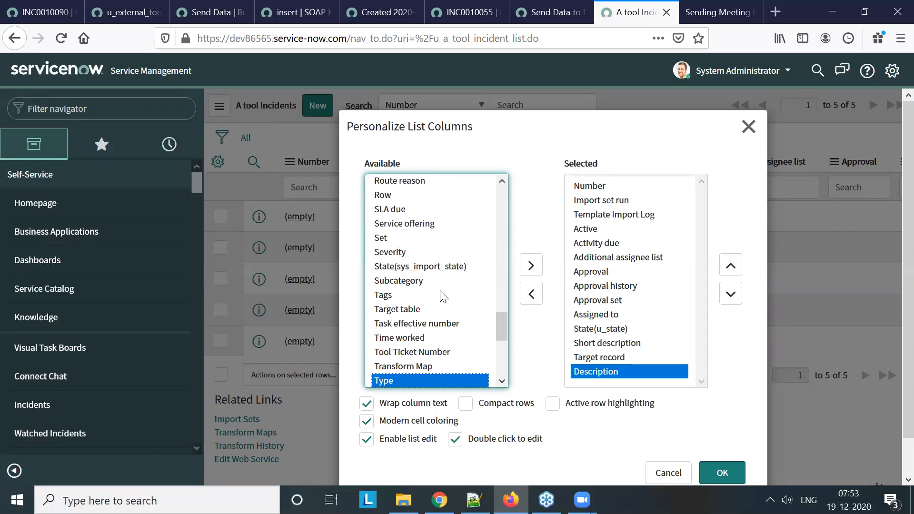
{"action": "double_click", "coordinate": [432, 354]}
{"action": "scroll", "coordinate": [454, 323], "scroll_direction": "up", "scroll_amount": 15}
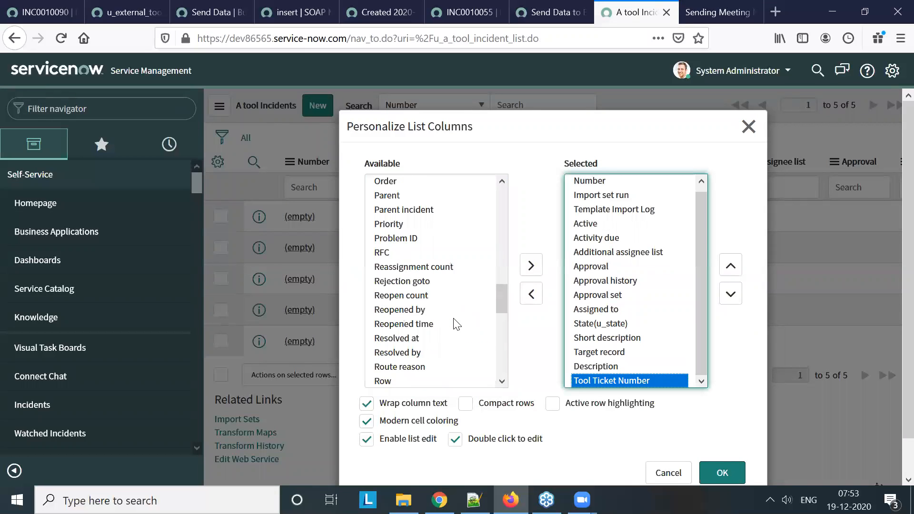
{"action": "left_click", "coordinate": [727, 473]}
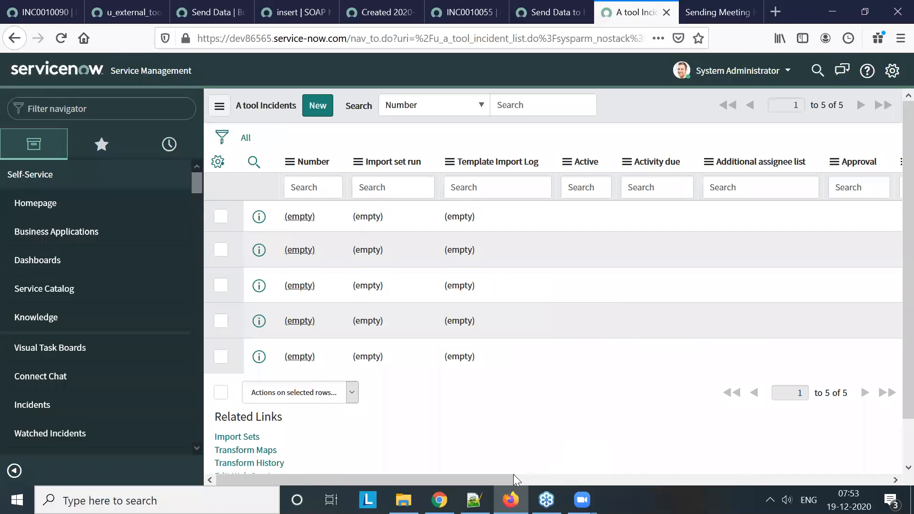
{"action": "left_click", "coordinate": [870, 480]}
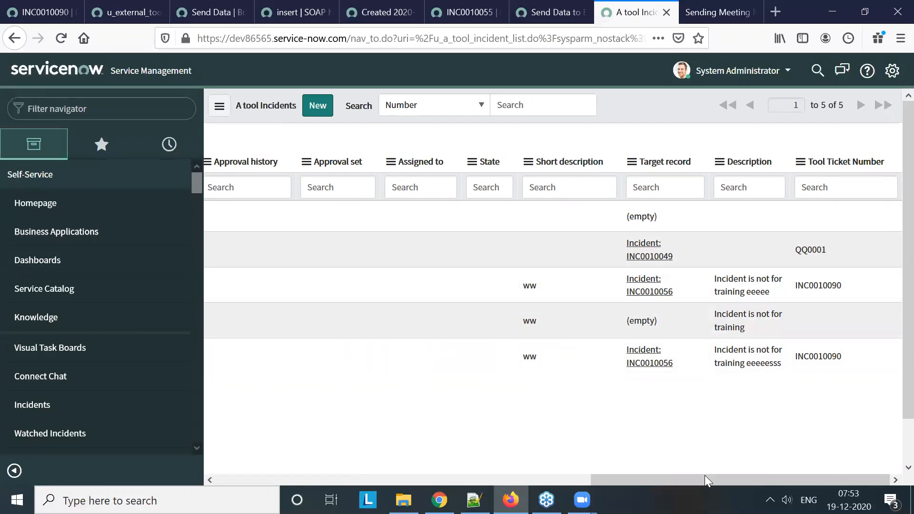
Reopen the A tool Incidents list column personalization and add State(sys_import_state) to the selected columns
{"action": "left_click_drag", "start_coordinate": [714, 473], "coordinate": [337, 418]}
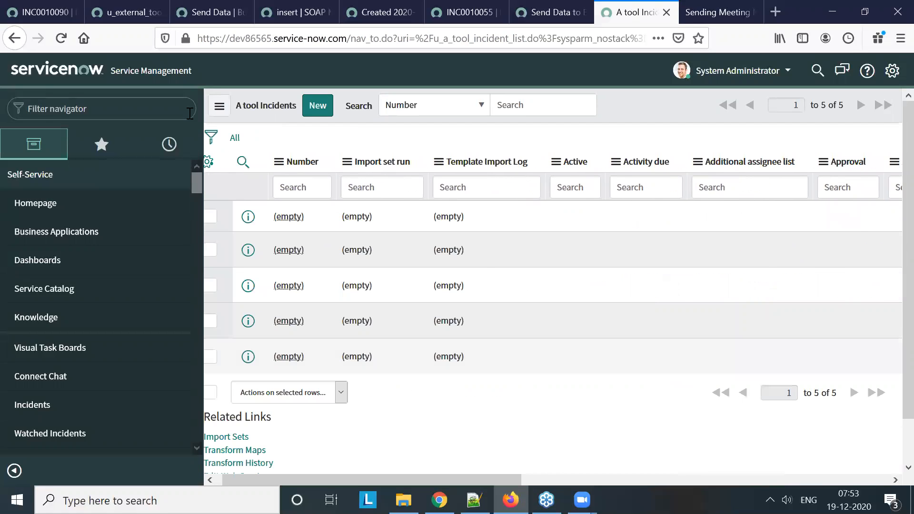
{"action": "left_click", "coordinate": [208, 162]}
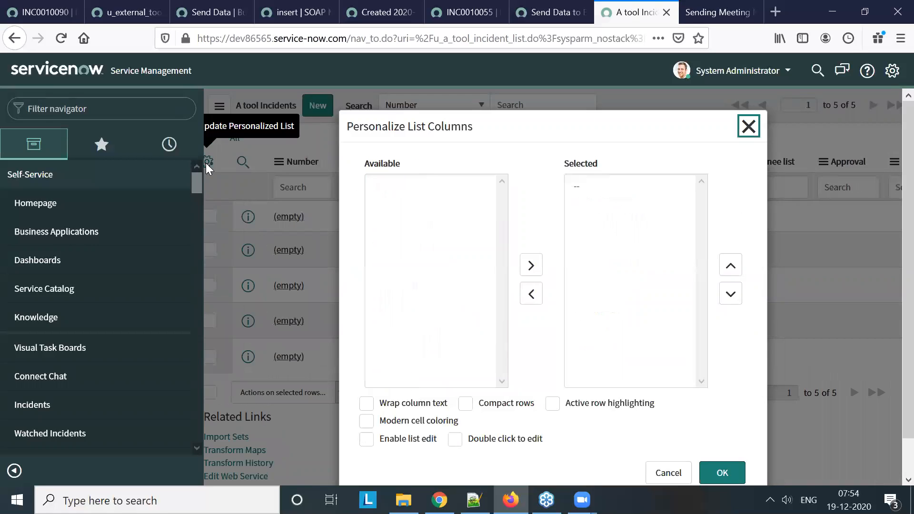
{"action": "left_click", "coordinate": [428, 229]}
{"action": "key", "text": "s"}
{"action": "key", "text": "t"}
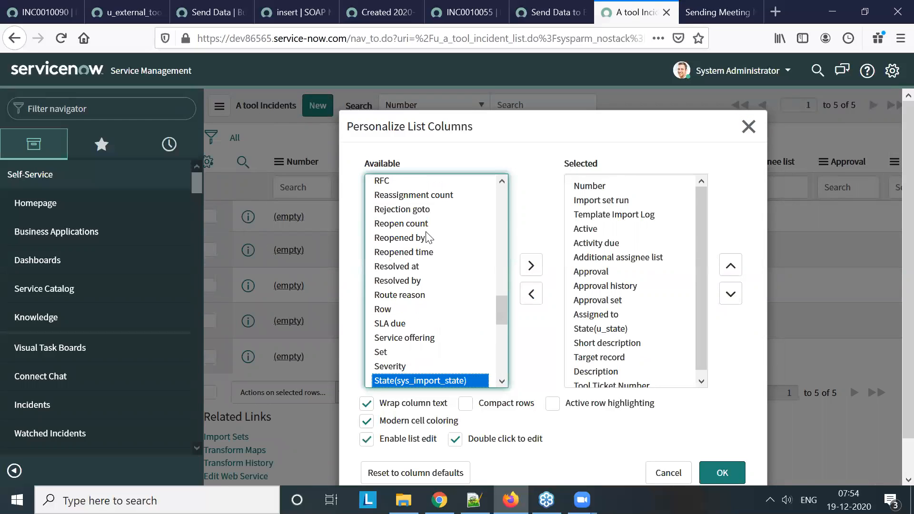
{"action": "double_click", "coordinate": [464, 381]}
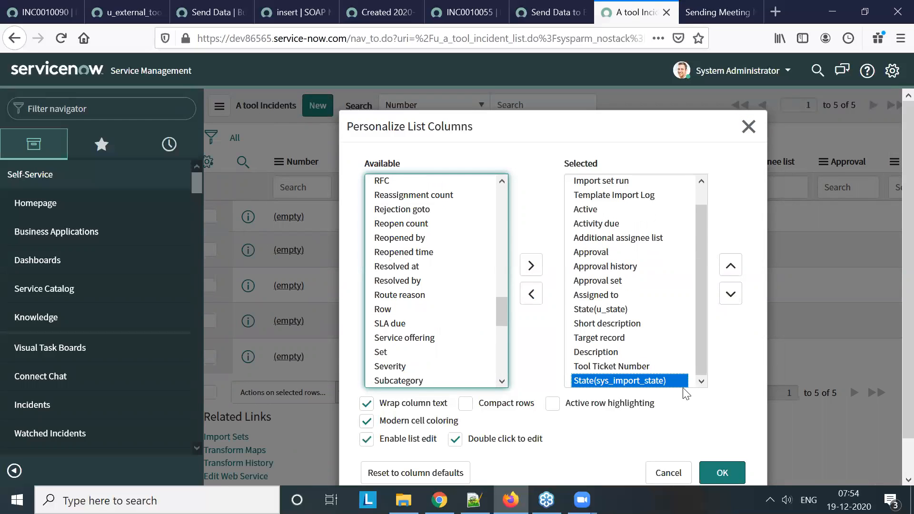
Remove Approval history and all columns from Import set run through Assigned to from the selected columns, and apply the list layout
{"action": "double_click", "coordinate": [633, 267]}
{"action": "left_click", "coordinate": [628, 238]}
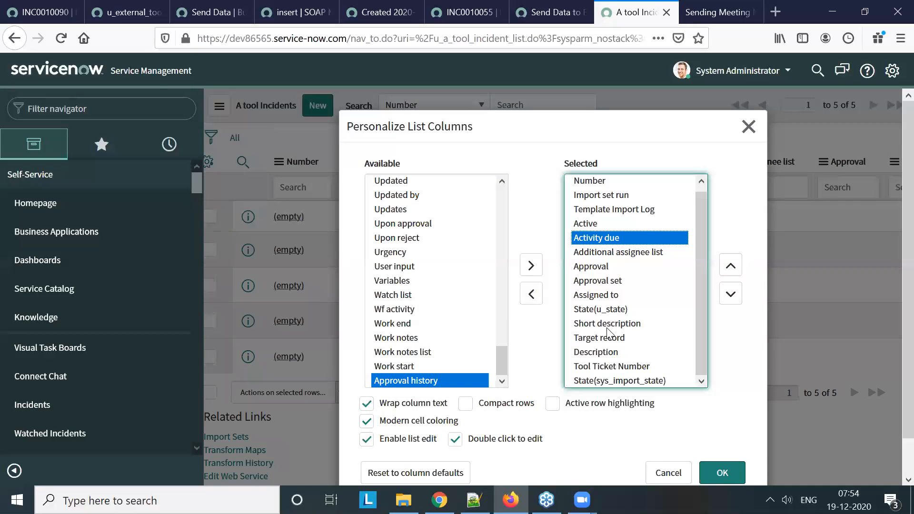
{"action": "left_click", "coordinate": [612, 296]}
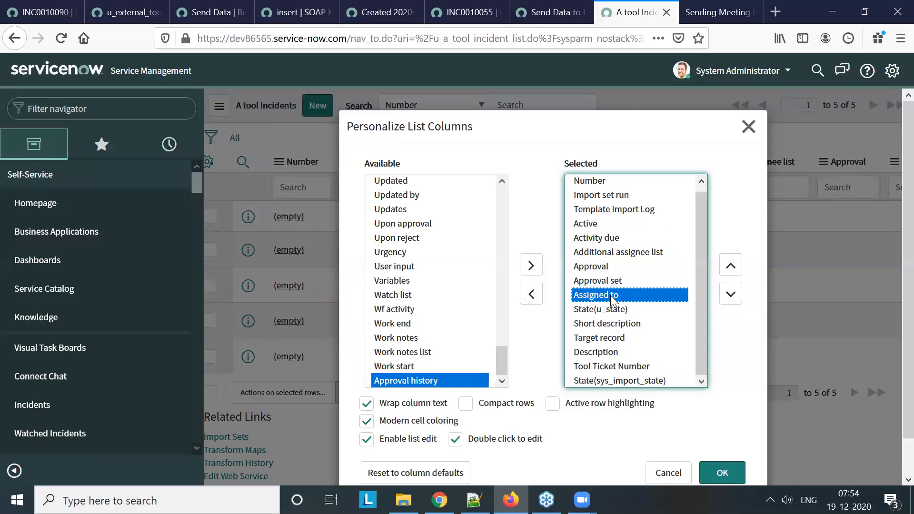
{"action": "key", "text": "shift+Up"}
{"action": "key", "text": "shift+Up"}
{"action": "key", "text": "shift+Up"}
{"action": "key", "text": "shift+Up"}
{"action": "key", "text": "shift+Up"}
{"action": "key", "text": "shift+Up"}
{"action": "key", "text": "shift+Up"}
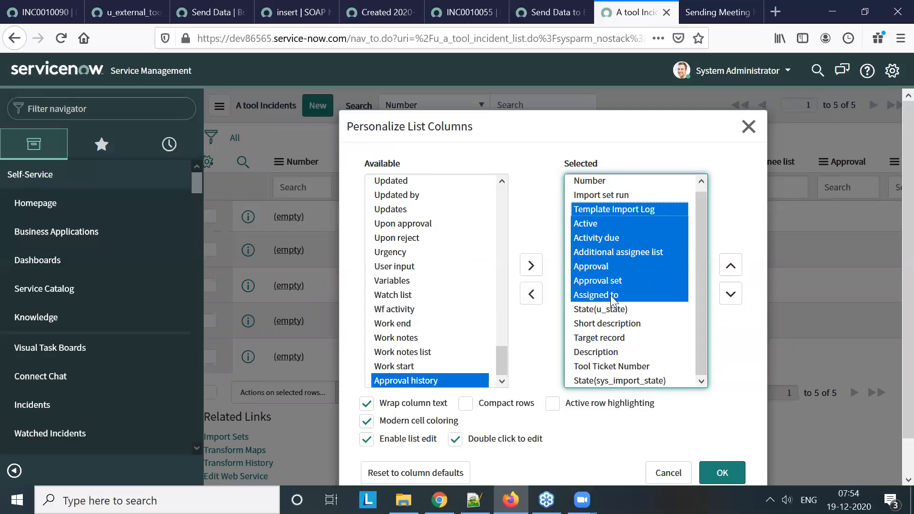
{"action": "left_click", "coordinate": [531, 295]}
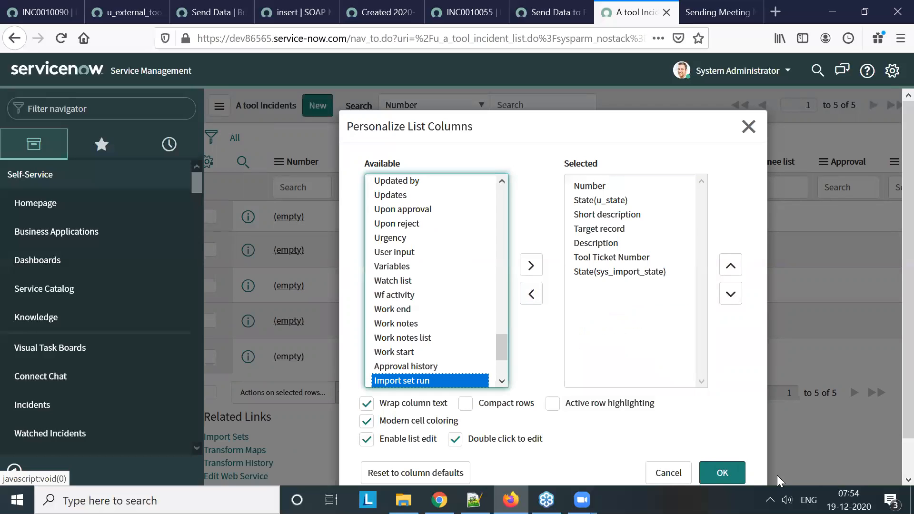
{"action": "left_click", "coordinate": [731, 476]}
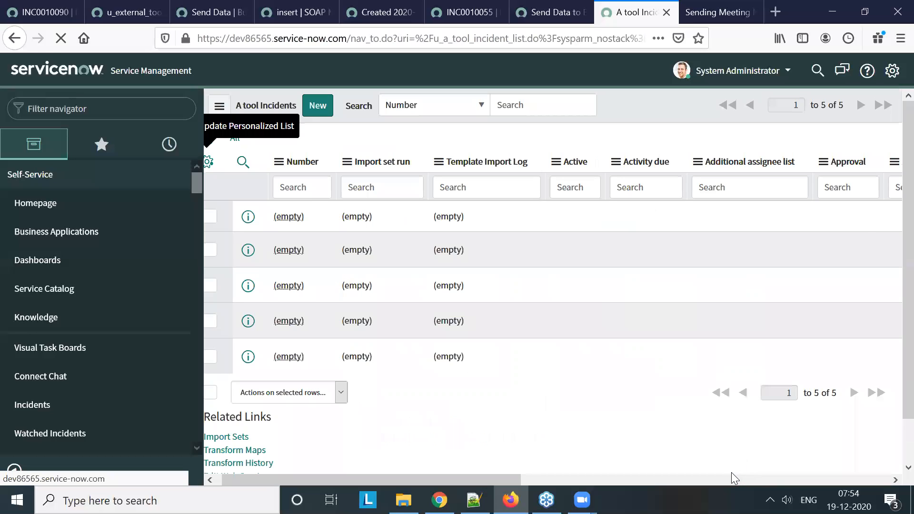
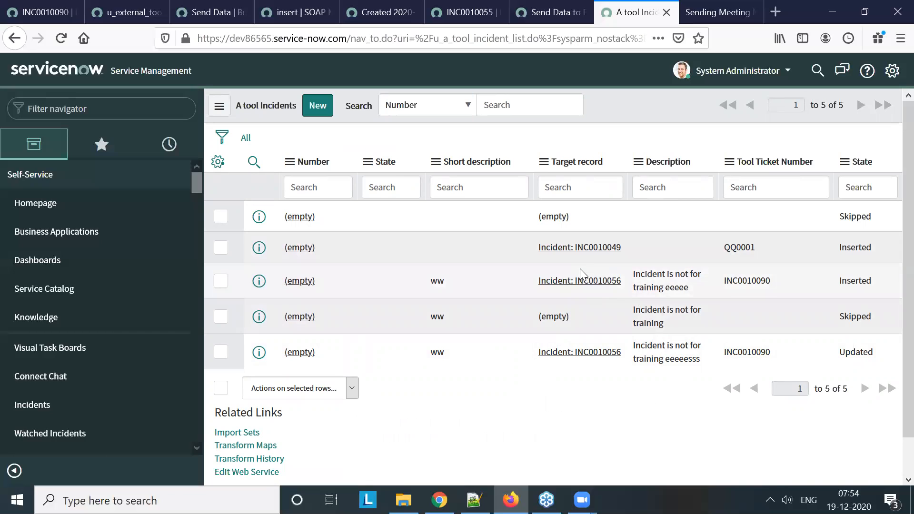
In dev86565's Send Data to External Tool business rule, delete the commented-out authentication, MID server, ECC queue and insert.u_number lines from the script
{"action": "left_click", "coordinate": [460, 12]}
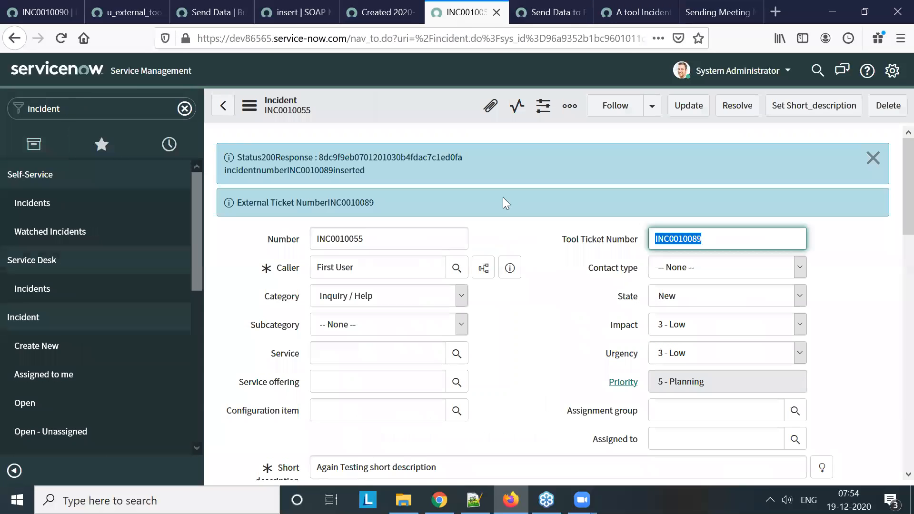
{"action": "left_click", "coordinate": [552, 12]}
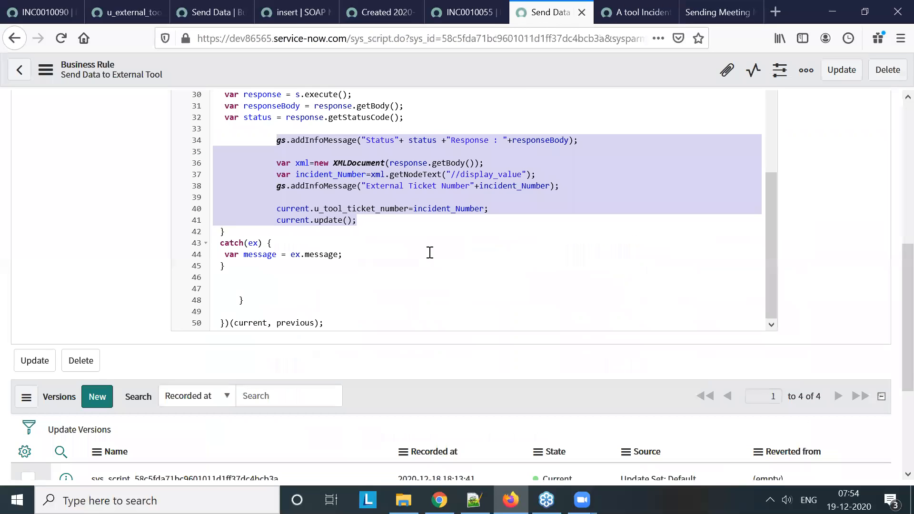
{"action": "scroll", "coordinate": [425, 260], "scroll_direction": "up", "scroll_amount": 8}
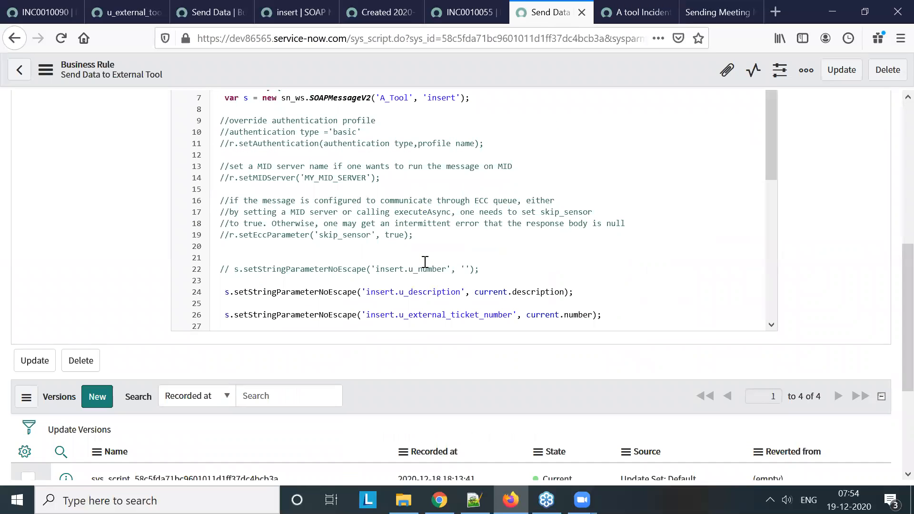
{"action": "scroll", "coordinate": [230, 321], "scroll_direction": "up", "scroll_amount": 4}
{"action": "left_click_drag", "start_coordinate": [219, 326], "coordinate": [484, 384]}
{"action": "left_click_drag", "start_coordinate": [496, 440], "coordinate": [496, 439]}
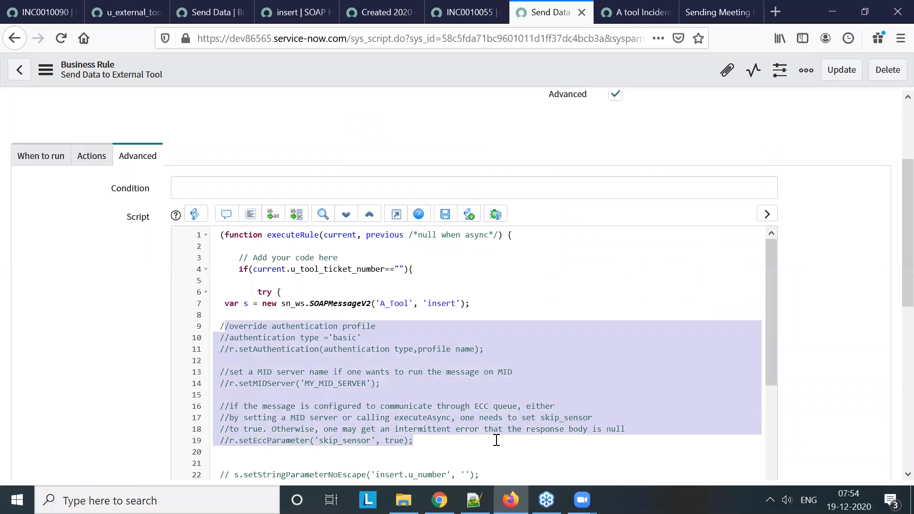
{"action": "key", "text": "BackSpace"}
{"action": "left_click_drag", "start_coordinate": [480, 363], "coordinate": [221, 328]}
{"action": "key", "text": "BackSpace"}
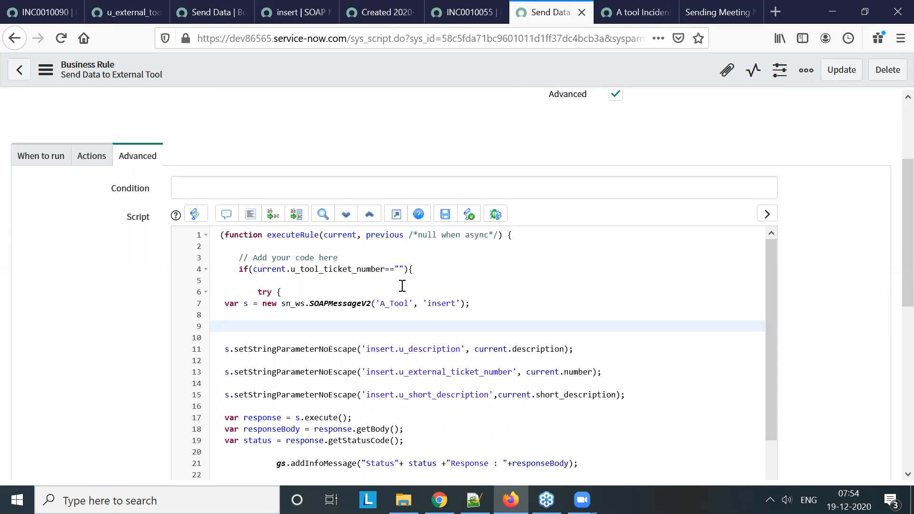
Add an else{ } block after the closing brace of the empty u_tool_ticket_number check in the script
{"action": "left_click", "coordinate": [426, 275]}
{"action": "scroll", "coordinate": [524, 326], "scroll_direction": "down", "scroll_amount": 3}
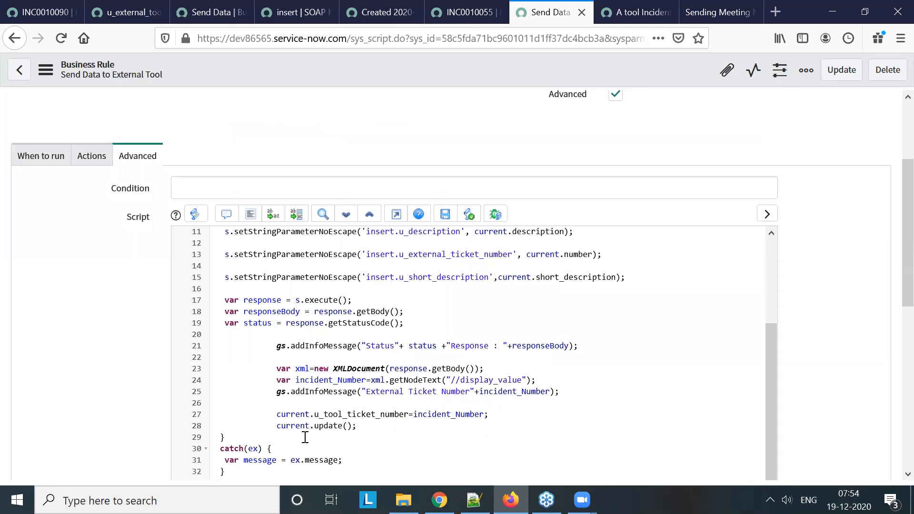
{"action": "scroll", "coordinate": [407, 376], "scroll_direction": "down", "scroll_amount": 4}
{"action": "left_click", "coordinate": [281, 302]}
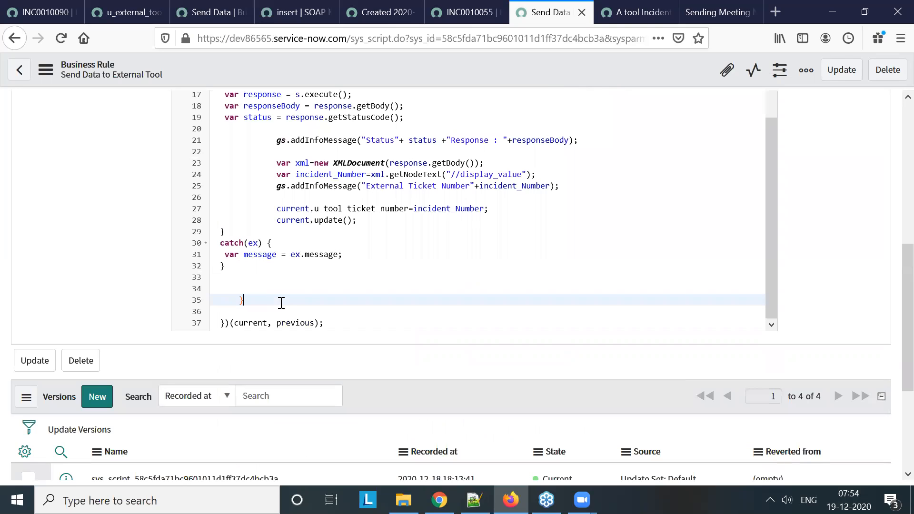
{"action": "type", "text": "else{"}
{"action": "key", "text": "Return"}
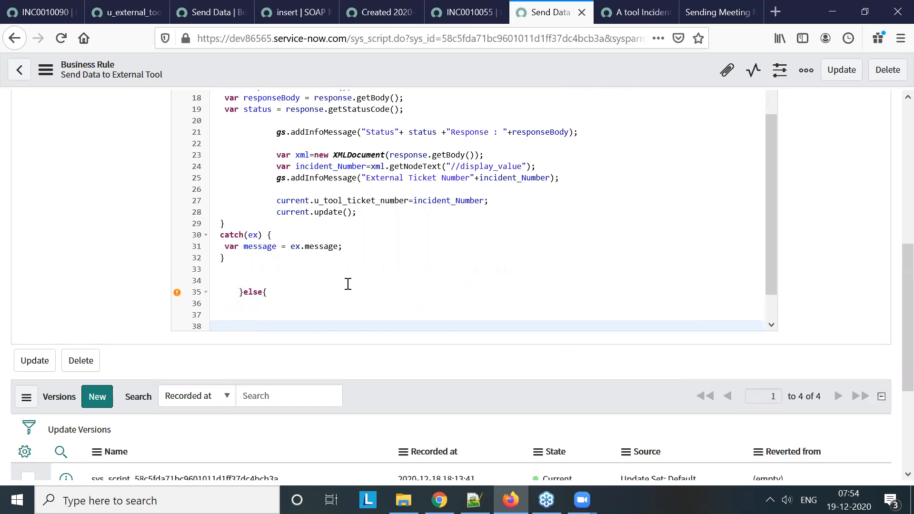
Copy the A_Tool insert SOAP code, from var s through the Status info message, into the else block
{"action": "scroll", "coordinate": [347, 283], "scroll_direction": "up", "scroll_amount": 3}
{"action": "scroll", "coordinate": [347, 282], "scroll_direction": "up", "scroll_amount": 3}
{"action": "left_click_drag", "start_coordinate": [220, 235], "coordinate": [384, 326]}
{"action": "key", "text": "ctrl+c"}
{"action": "left_click_drag", "start_coordinate": [467, 352], "coordinate": [593, 303]}
{"action": "scroll", "coordinate": [518, 321], "scroll_direction": "down", "scroll_amount": 2}
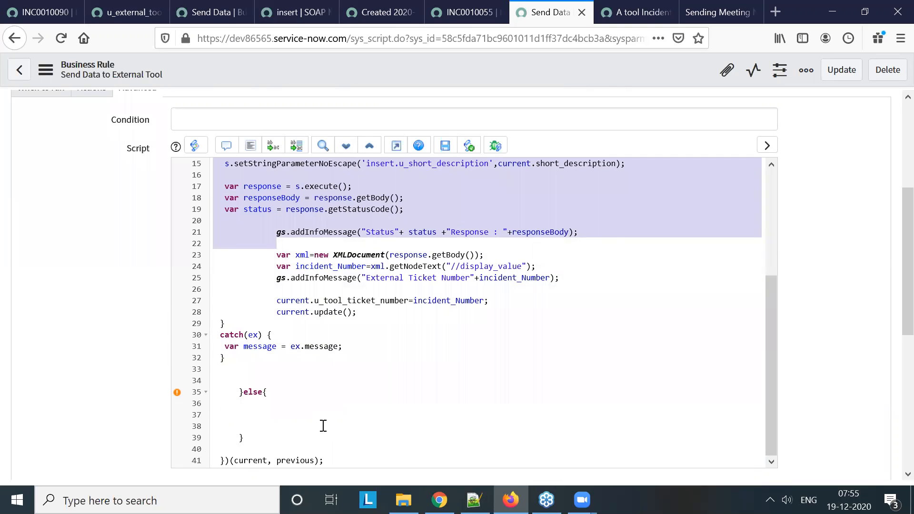
{"action": "left_click", "coordinate": [305, 403]}
{"action": "key", "text": "Return"}
{"action": "key", "text": "ctrl+v"}
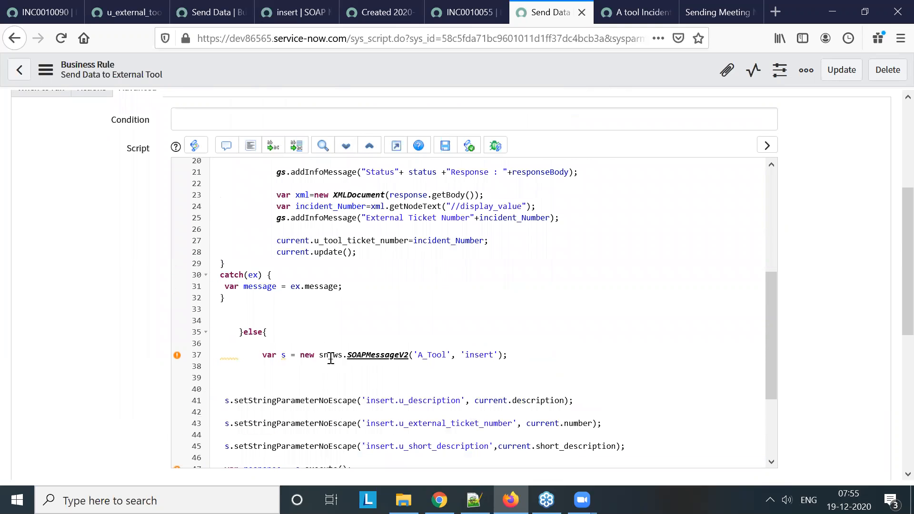
Review the ticket number, description and short description parameters in the else branch, and compare them with the original if branch
{"action": "scroll", "coordinate": [481, 388], "scroll_direction": "down", "scroll_amount": 3}
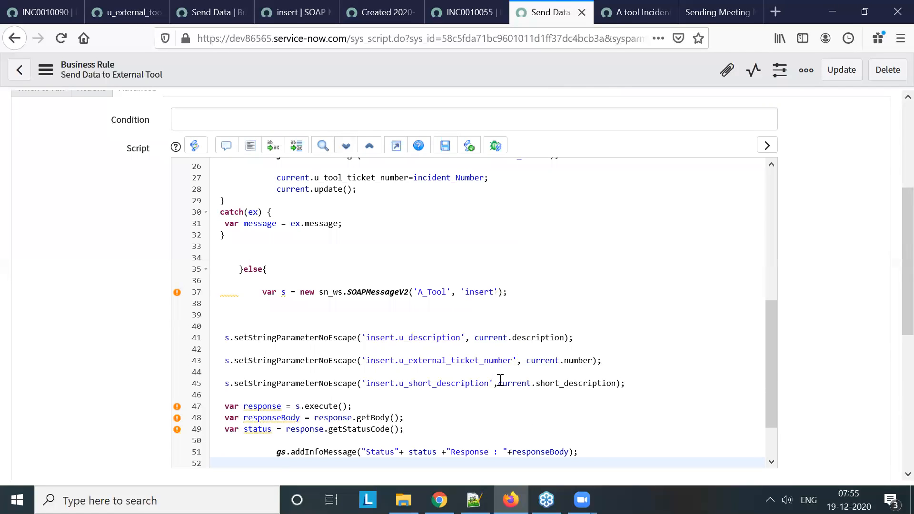
{"action": "left_click_drag", "start_coordinate": [602, 361], "coordinate": [229, 360]}
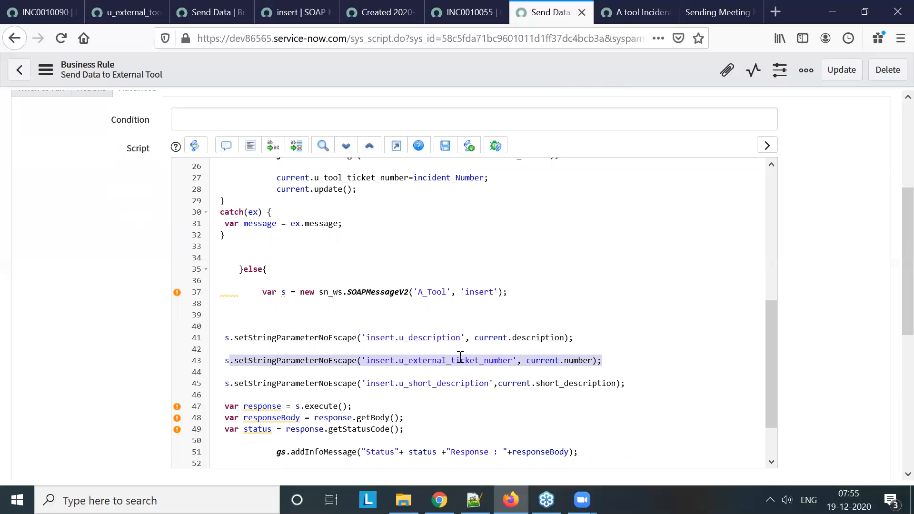
{"action": "left_click", "coordinate": [456, 339]}
{"action": "left_click", "coordinate": [481, 385]}
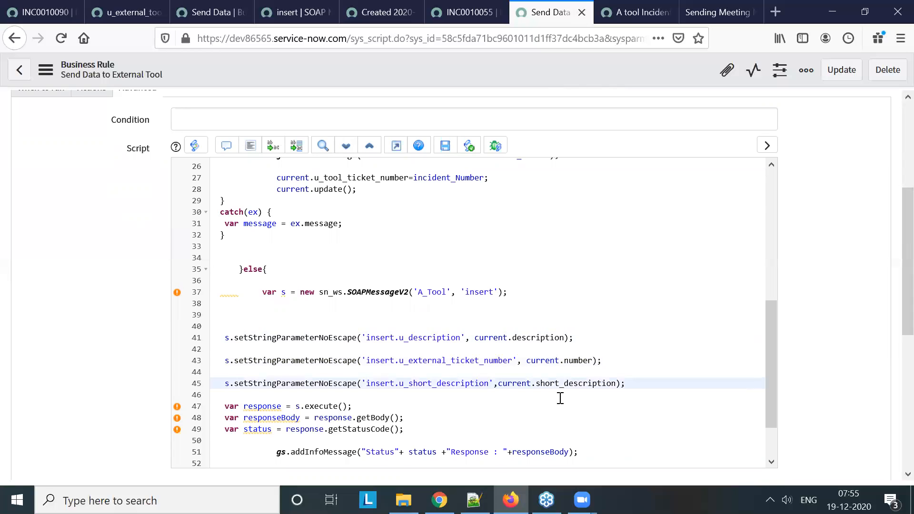
{"action": "scroll", "coordinate": [571, 398], "scroll_direction": "down", "scroll_amount": 2}
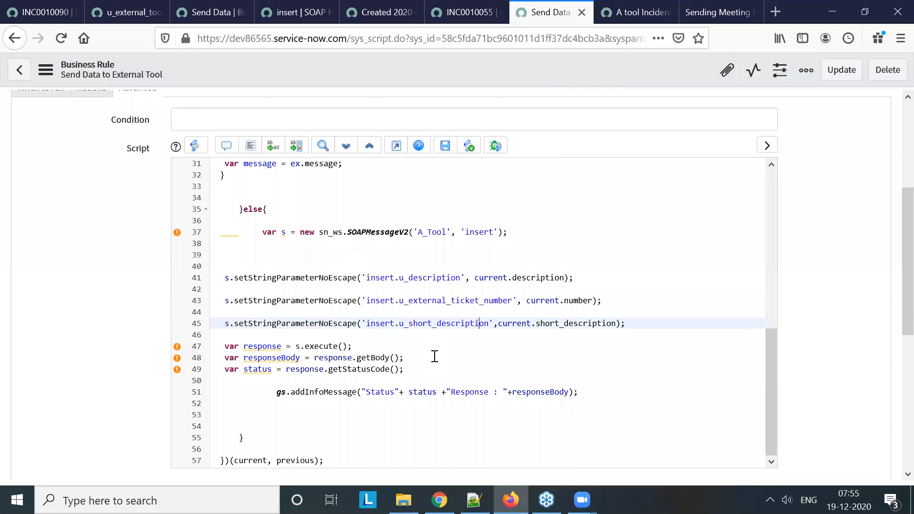
{"action": "left_click", "coordinate": [267, 210]}
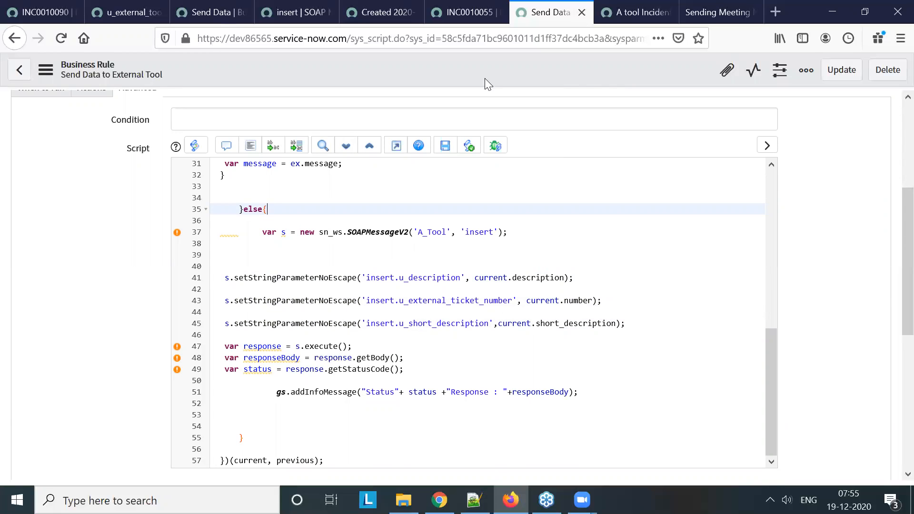
{"action": "scroll", "coordinate": [447, 289], "scroll_direction": "up", "scroll_amount": 6}
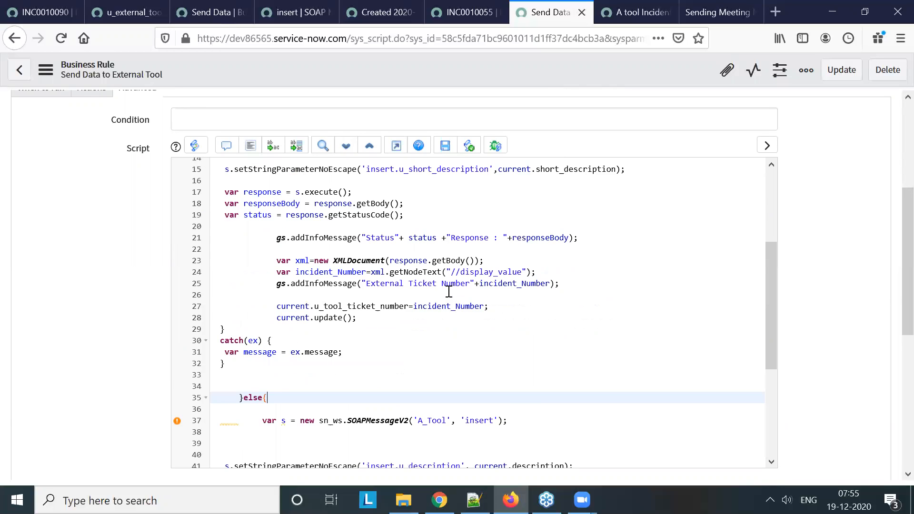
{"action": "scroll", "coordinate": [275, 178], "scroll_direction": "up", "scroll_amount": 2}
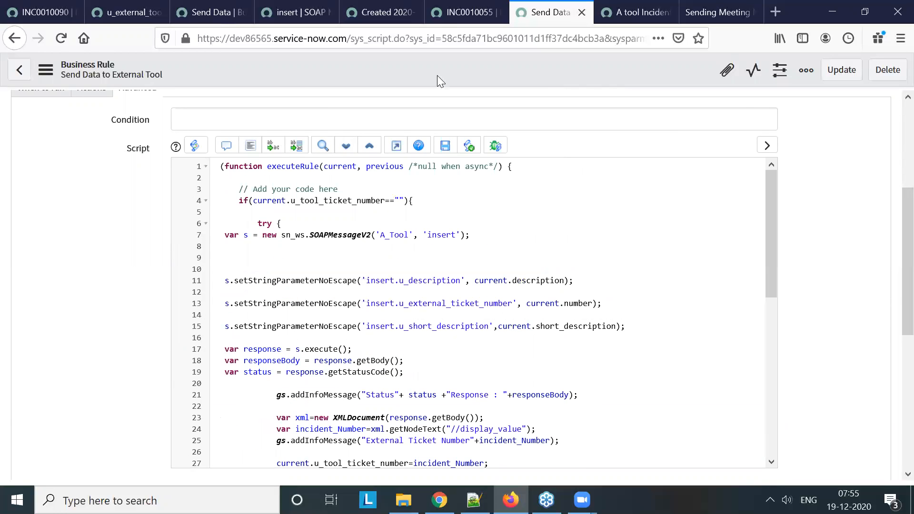
Review incident INC0010055, open the list of open incidents and examine its Updated by column
{"action": "left_click", "coordinate": [460, 19]}
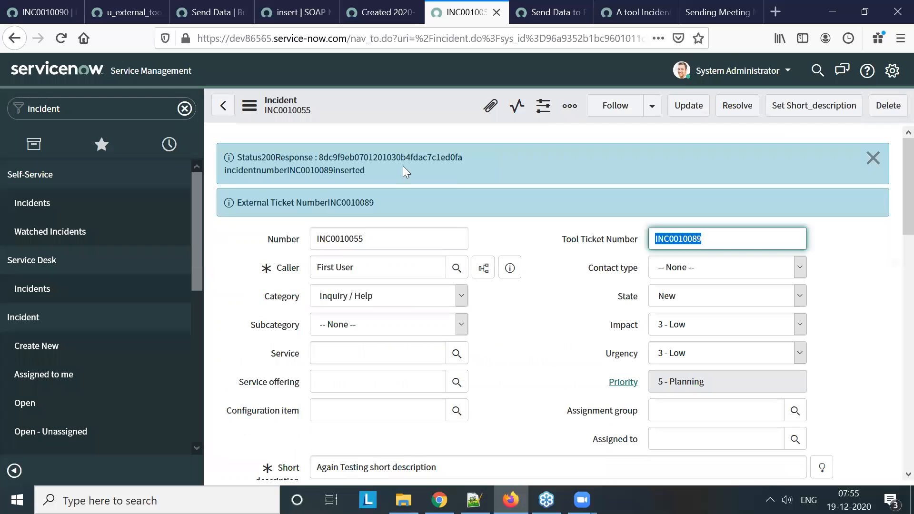
{"action": "scroll", "coordinate": [405, 327], "scroll_direction": "down", "scroll_amount": 4}
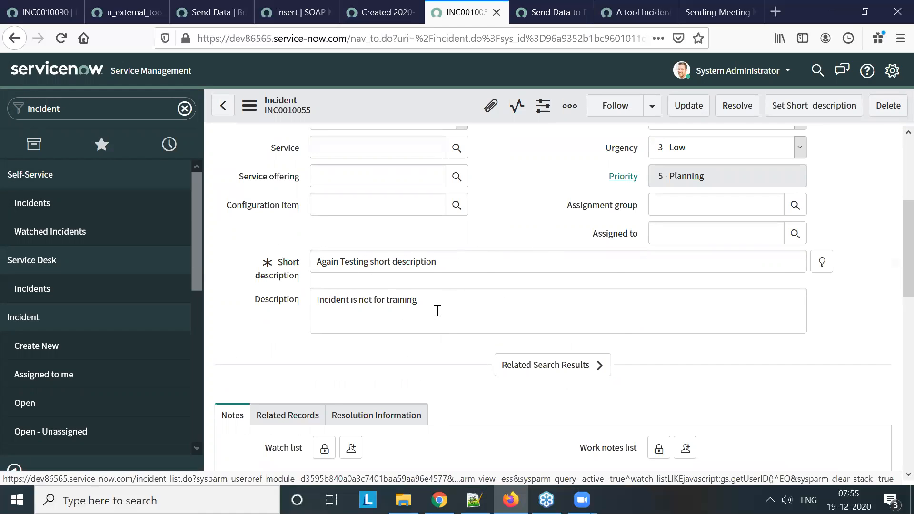
{"action": "scroll", "coordinate": [437, 311], "scroll_direction": "up", "scroll_amount": 4}
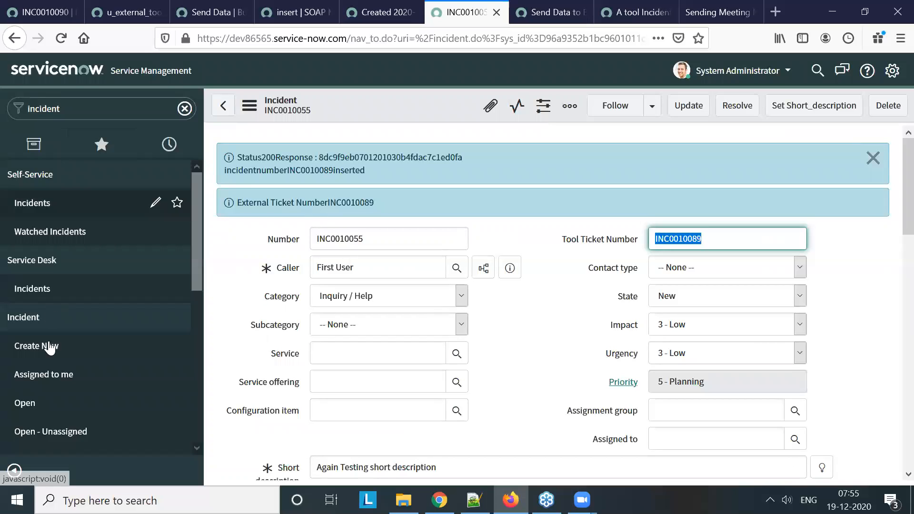
{"action": "left_click_drag", "start_coordinate": [381, 242], "coordinate": [283, 233]}
{"action": "left_click", "coordinate": [284, 234]}
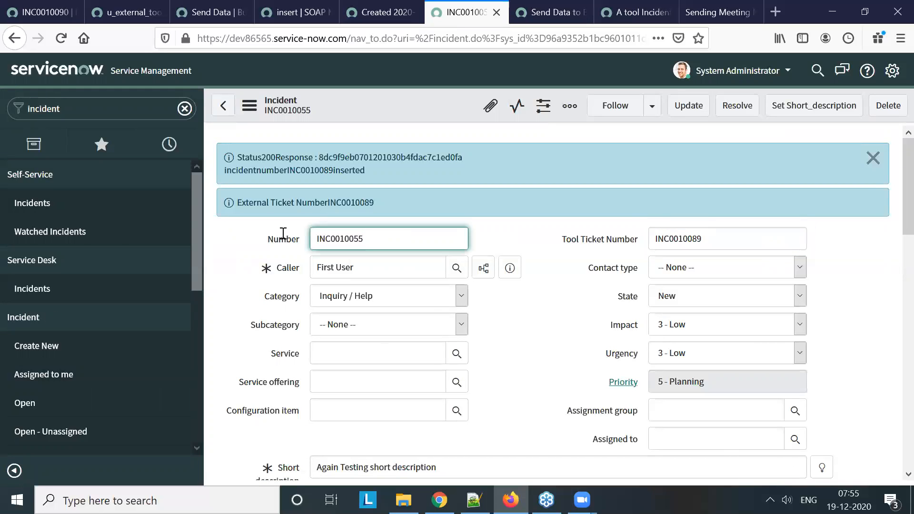
{"action": "left_click", "coordinate": [58, 410]}
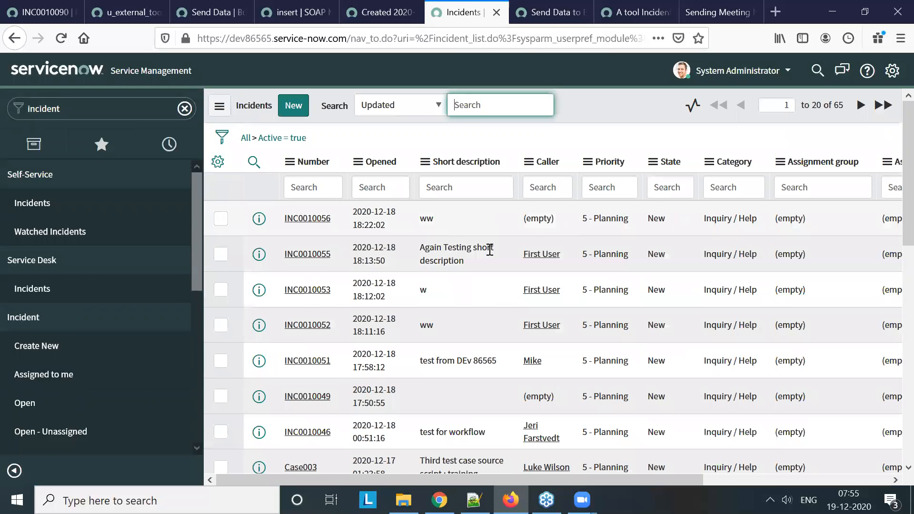
{"action": "left_click_drag", "start_coordinate": [602, 481], "coordinate": [774, 473]}
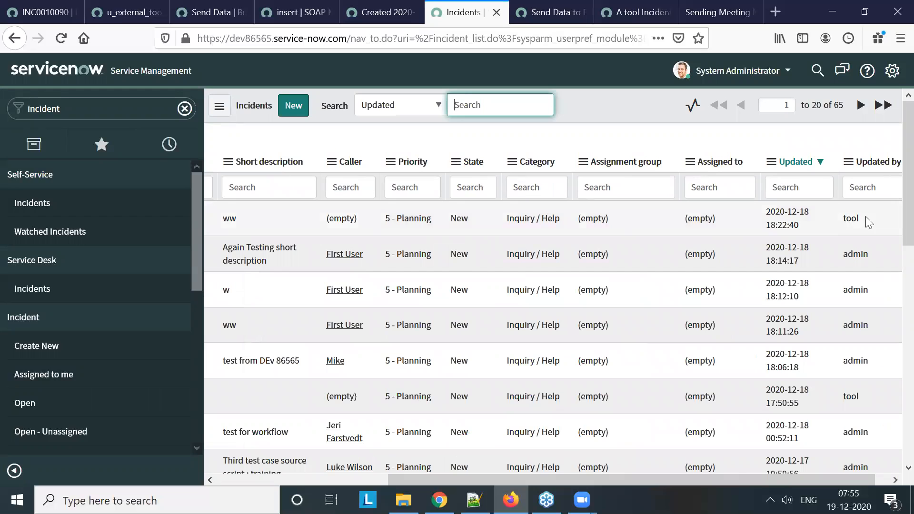
Return to the Send Data to External Tool business rule and insert current.sys_updated_by on line 2 of the script
{"action": "left_click", "coordinate": [565, 14]}
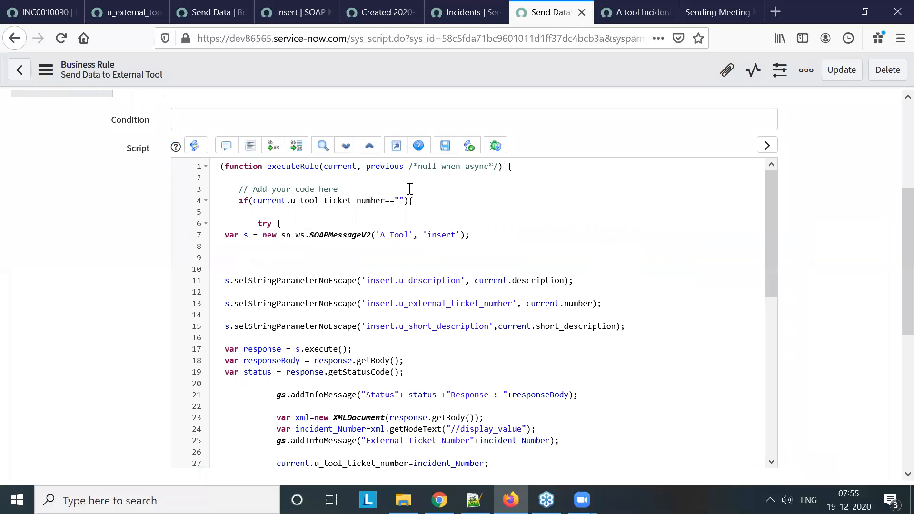
{"action": "left_click", "coordinate": [363, 182]}
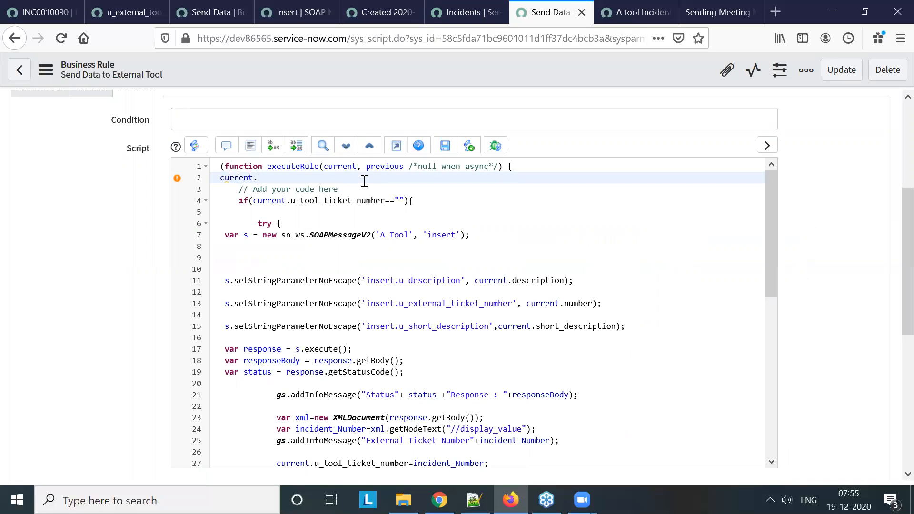
{"action": "type", "text": "current.sys"}
{"action": "key", "text": "Down"}
{"action": "key", "text": "Down"}
{"action": "key", "text": "Down"}
{"action": "key", "text": "Down"}
{"action": "key", "text": "Down"}
{"action": "key", "text": "Down"}
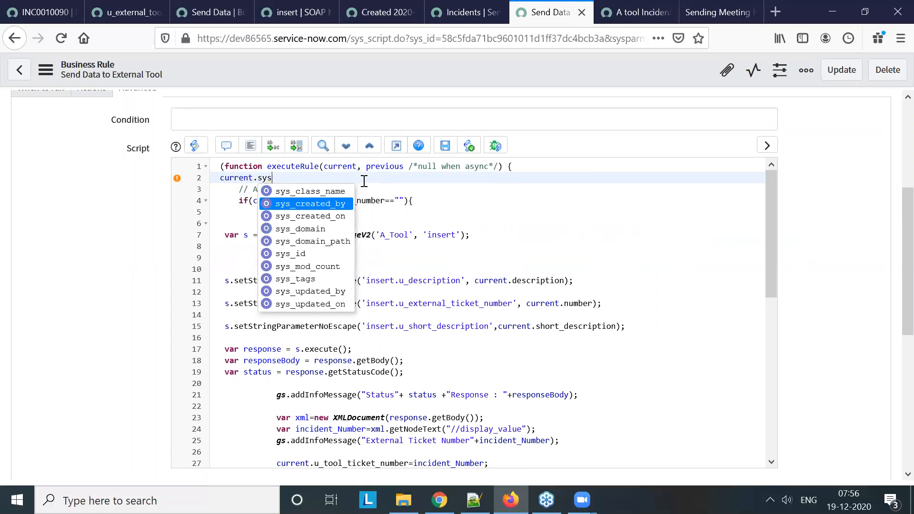
{"action": "key", "text": "Down"}
{"action": "key", "text": "Down"}
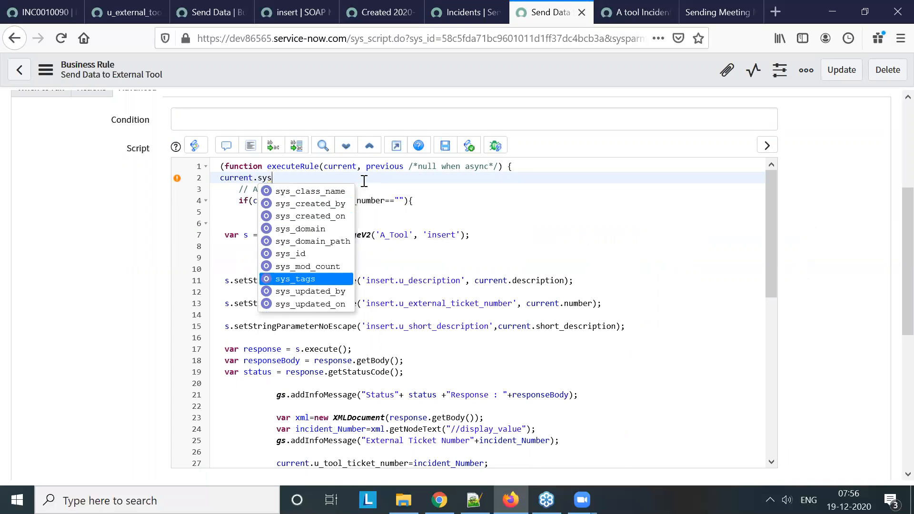
{"action": "key", "text": "Return"}
Move the expression from line 2 of the script into the Condition field and complete it as current.sys_updated_by!="tool"
{"action": "left_click_drag", "start_coordinate": [326, 178], "coordinate": [220, 178]}
{"action": "key", "text": "ctrl+c"}
{"action": "key", "text": "BackSpace"}
{"action": "left_click", "coordinate": [239, 123]}
{"action": "key", "text": "ctrl+v"}
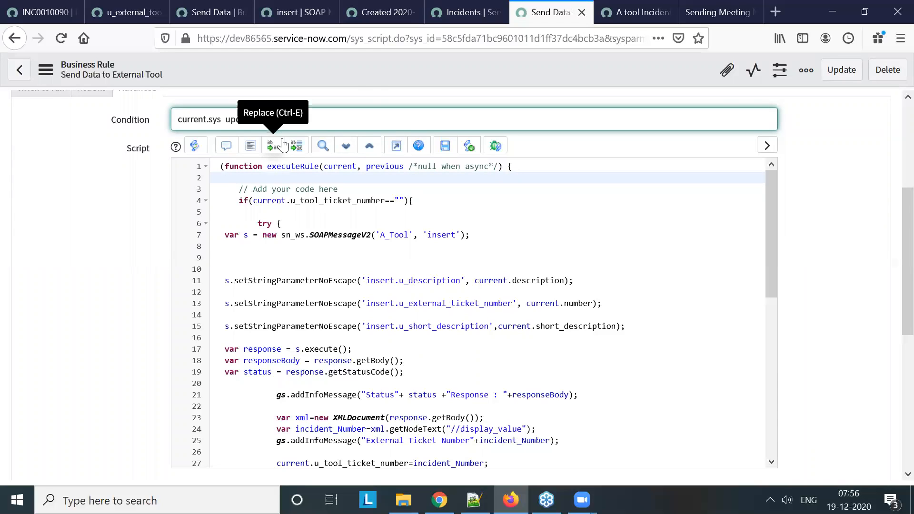
{"action": "type", "text": "!=\"tool"}
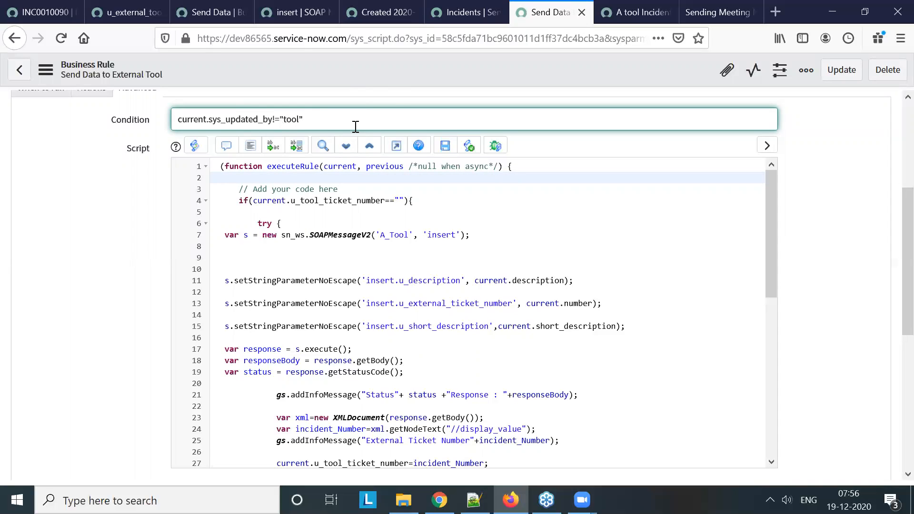
Compare the Updated by values in the Incidents list with the business rule's condition
{"action": "left_click", "coordinate": [481, 13]}
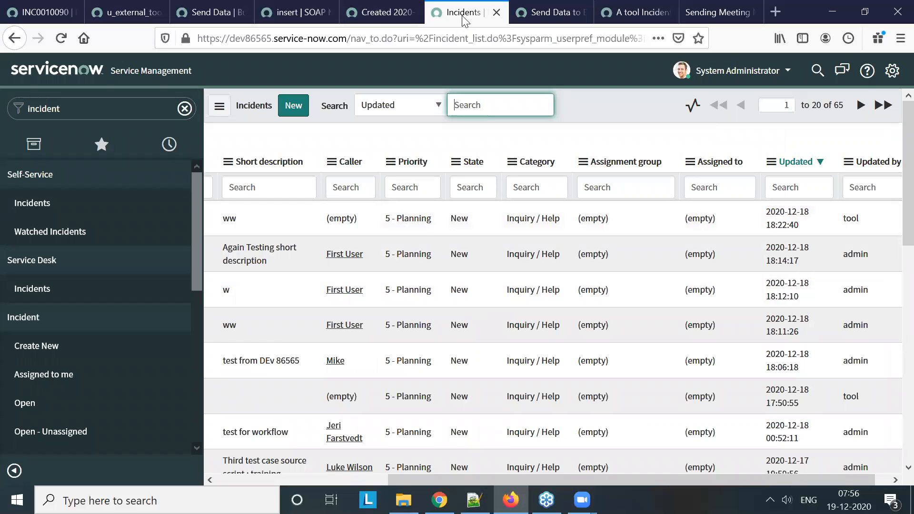
{"action": "left_click", "coordinate": [519, 10]}
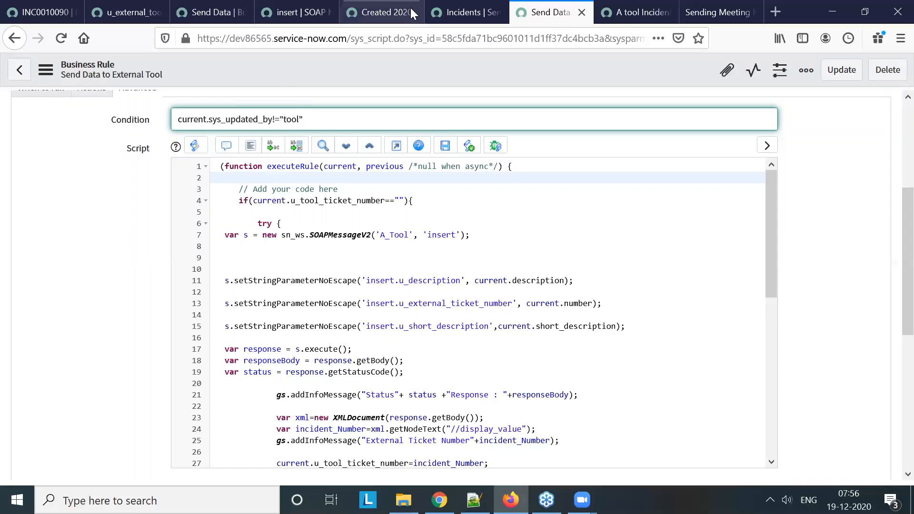
{"action": "left_click", "coordinate": [410, 8]}
{"action": "left_click", "coordinate": [457, 12]}
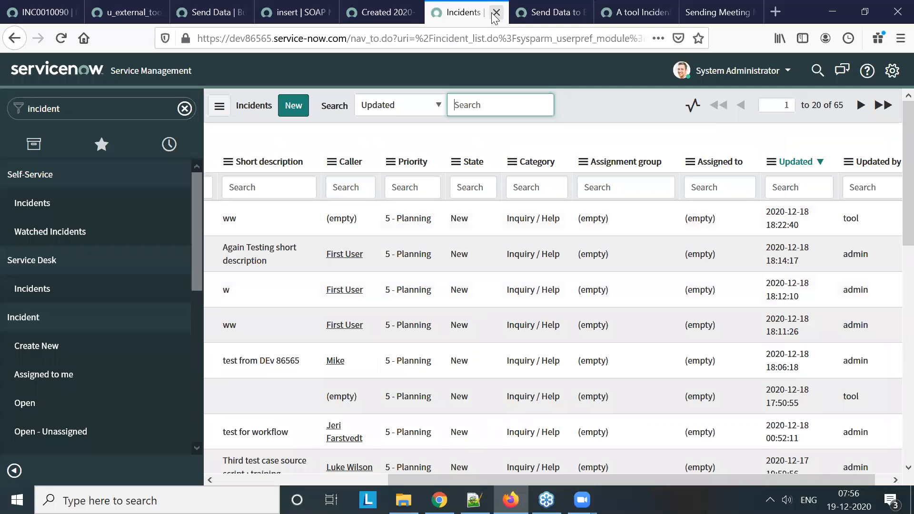
{"action": "left_click", "coordinate": [542, 14]}
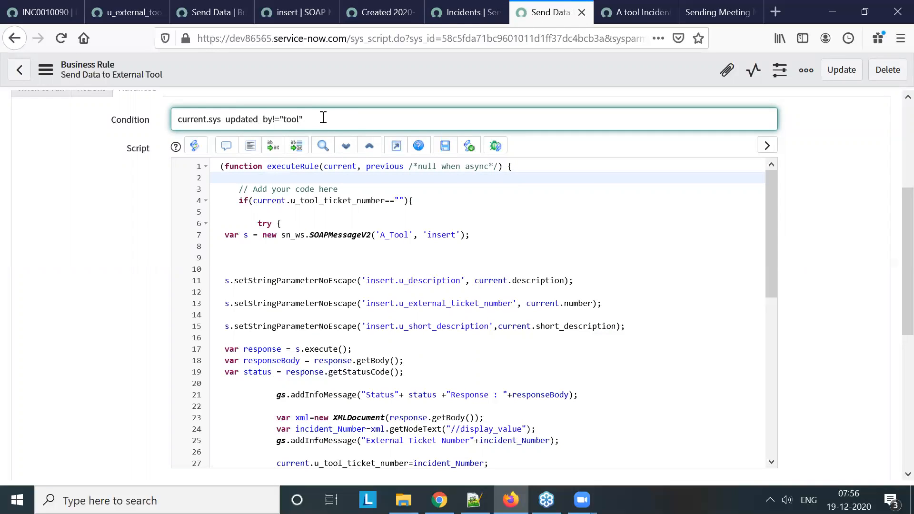
Copy the condition current.sys_updated_by!="tool" and save the Send Data to External Tool business rule
{"action": "left_click_drag", "start_coordinate": [308, 118], "coordinate": [196, 106]}
{"action": "key", "text": "ctrl+c"}
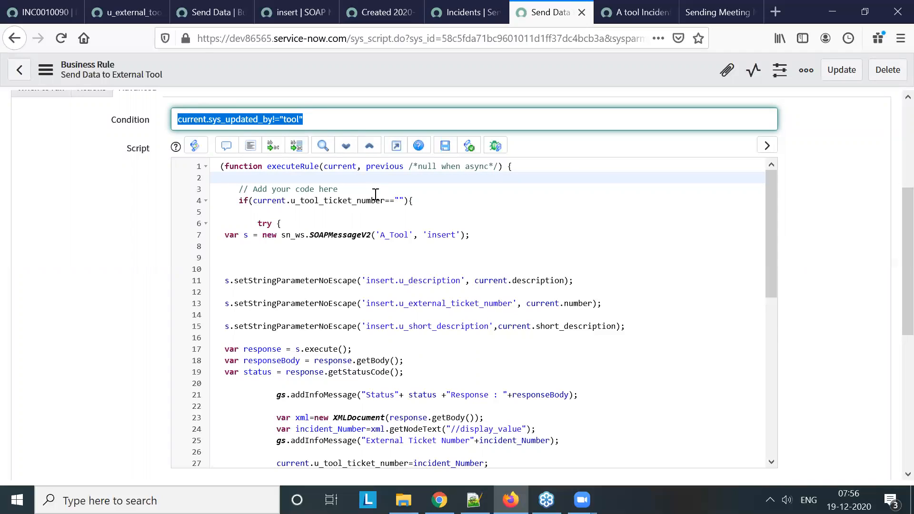
{"action": "scroll", "coordinate": [375, 194], "scroll_direction": "up", "scroll_amount": 5}
{"action": "right_click", "coordinate": [415, 70]}
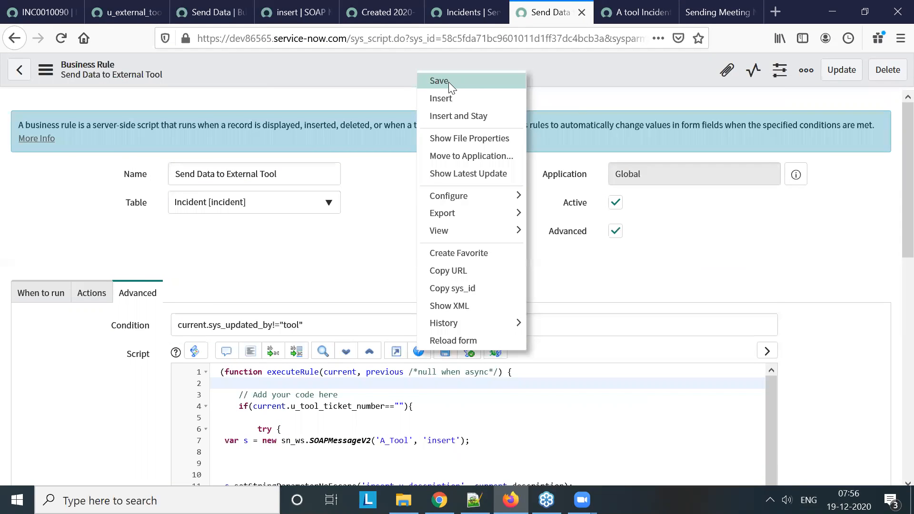
{"action": "left_click", "coordinate": [448, 82]}
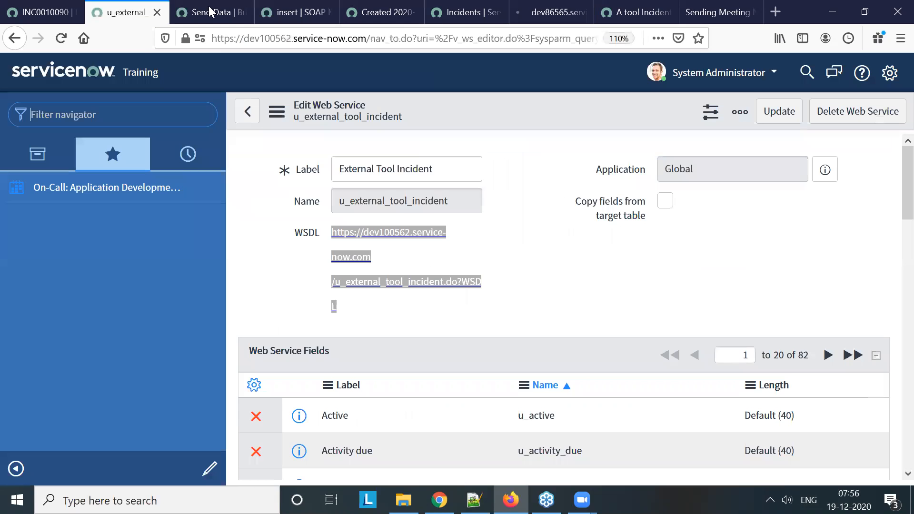
Switch to the Send Data business rule on dev100562 and set its Condition to current.sys_updated_by!="test", reusing the copied expression
{"action": "left_click", "coordinate": [125, 13]}
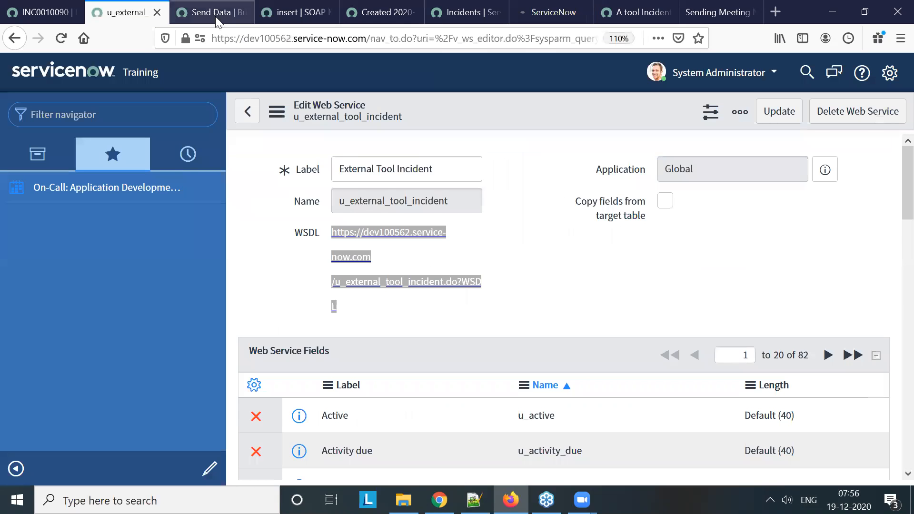
{"action": "left_click", "coordinate": [215, 14]}
{"action": "left_click", "coordinate": [300, 13]}
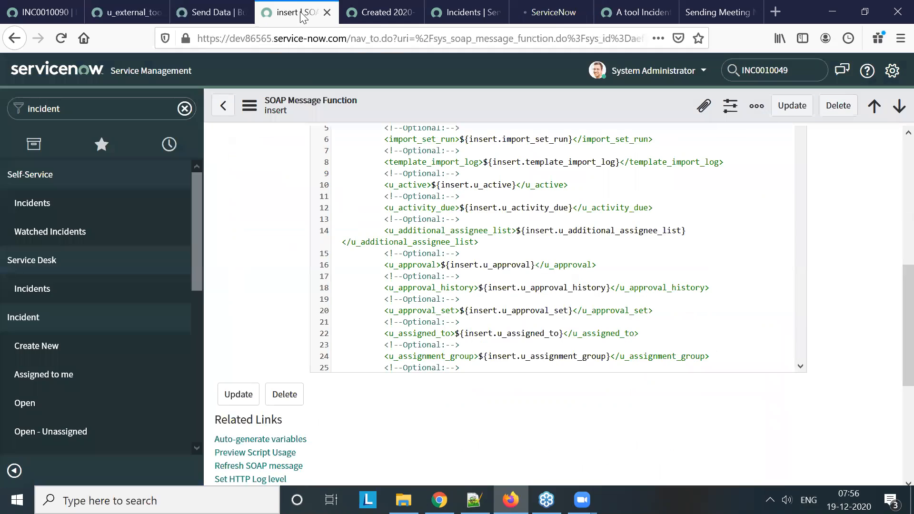
{"action": "left_click", "coordinate": [380, 14]}
{"action": "left_click", "coordinate": [116, 16]}
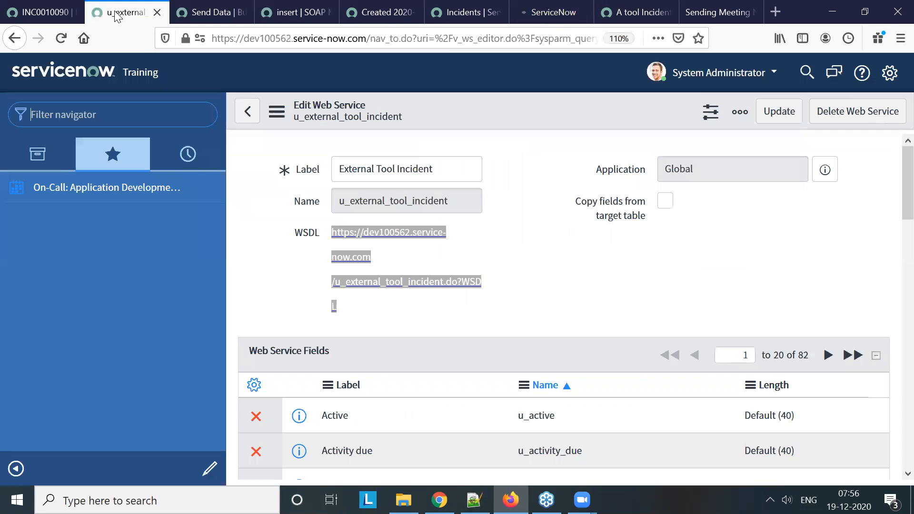
{"action": "left_click", "coordinate": [235, 11]}
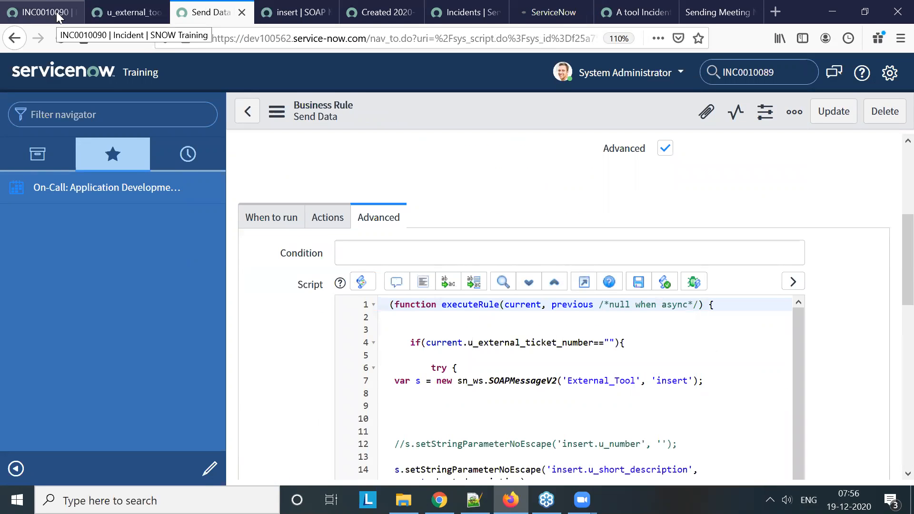
{"action": "scroll", "coordinate": [529, 205], "scroll_direction": "down", "scroll_amount": 3}
{"action": "scroll", "coordinate": [391, 217], "scroll_direction": "up", "scroll_amount": 3}
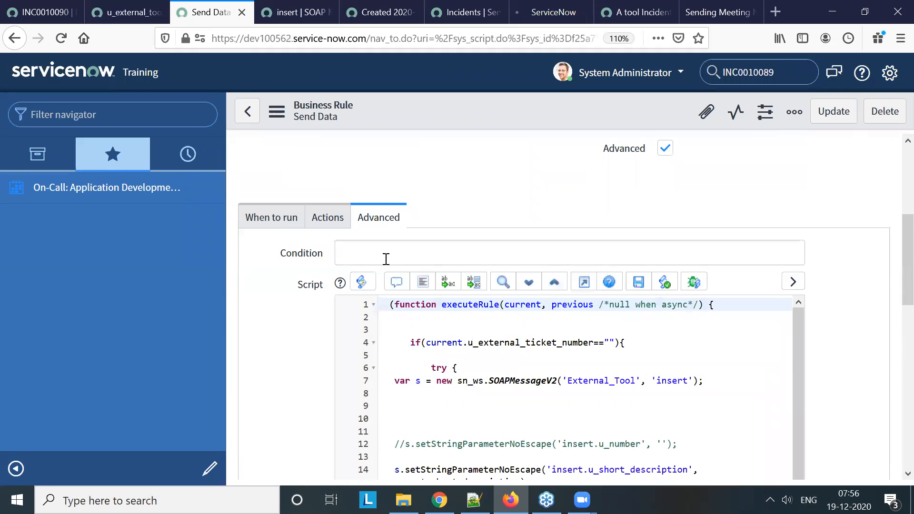
{"action": "left_click", "coordinate": [386, 258]}
{"action": "key", "text": "ctrl+v"}
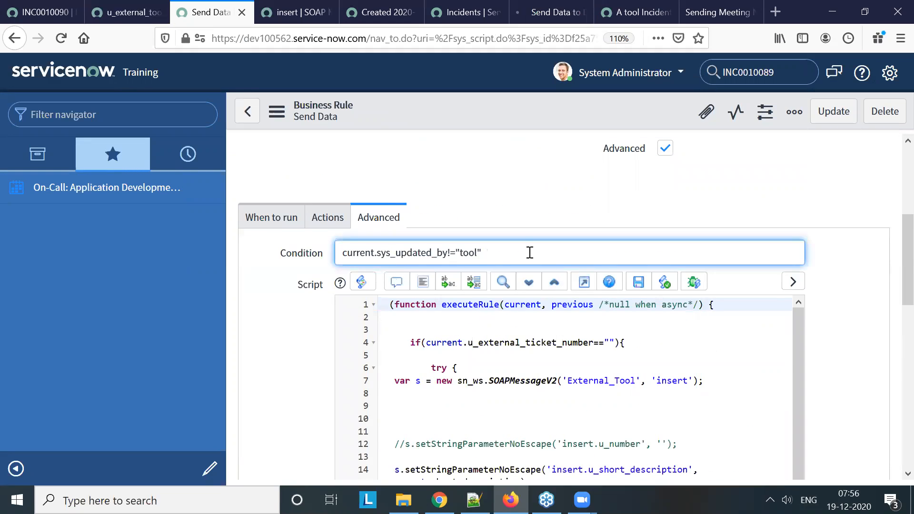
{"action": "key", "text": "BackSpace"}
{"action": "key", "text": "BackSpace"}
{"action": "key", "text": "BackSpace"}
{"action": "key", "text": "BackSpace"}
{"action": "type", "text": "tes"}
Copy the script from the try line through the status info message and add an else branch with blank lines after the if block
{"action": "scroll", "coordinate": [514, 256], "scroll_direction": "down", "scroll_amount": 5}
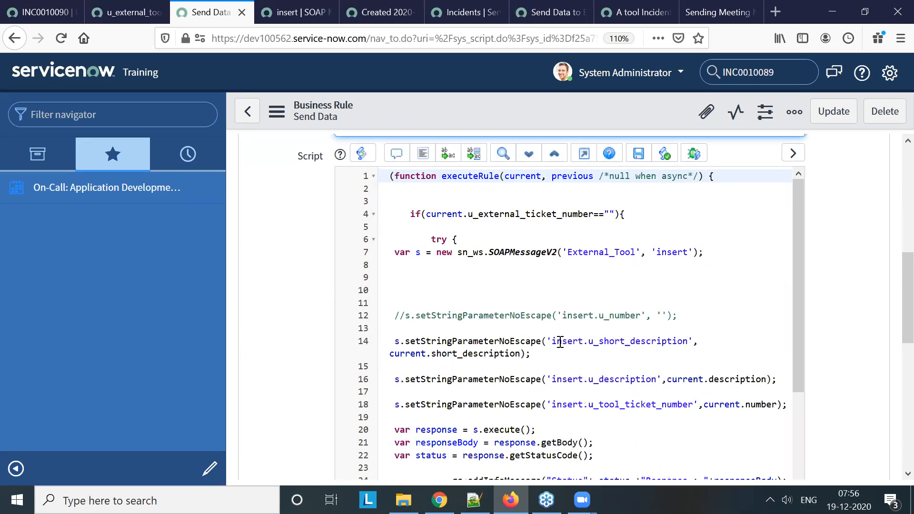
{"action": "scroll", "coordinate": [506, 273], "scroll_direction": "up", "scroll_amount": 3}
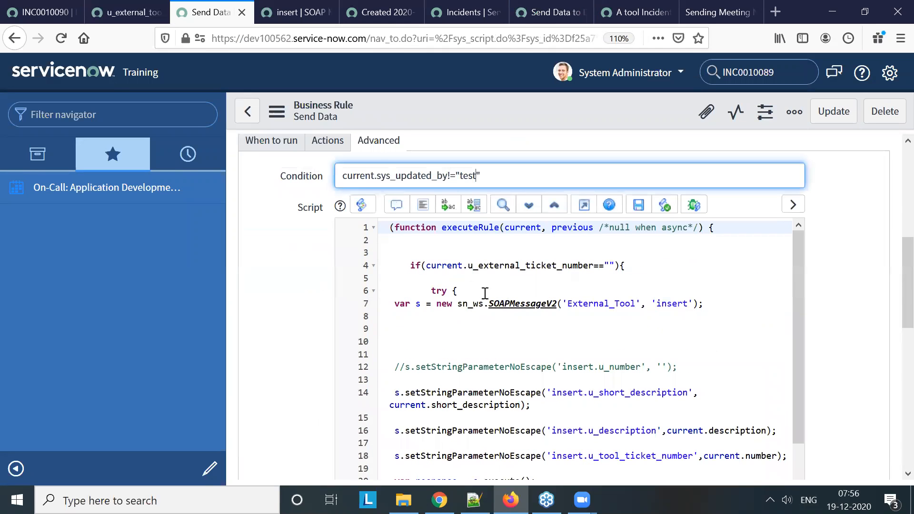
{"action": "left_click_drag", "start_coordinate": [431, 289], "coordinate": [622, 390]}
{"action": "key", "text": "ctrl+c"}
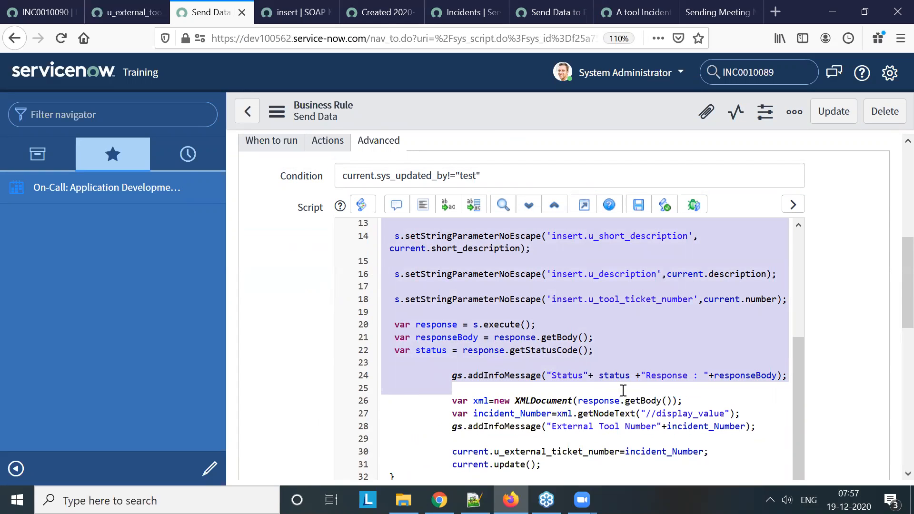
{"action": "scroll", "coordinate": [595, 399], "scroll_direction": "down", "scroll_amount": 2}
{"action": "left_click", "coordinate": [432, 453]}
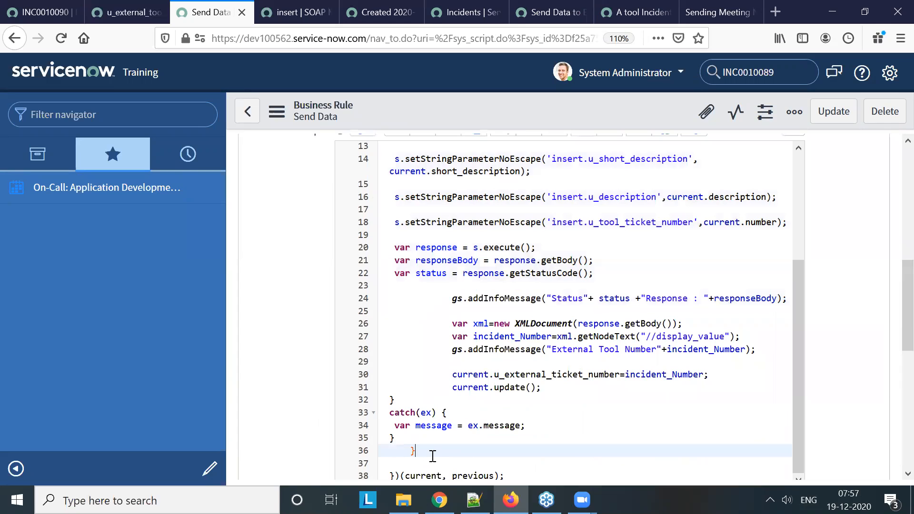
{"action": "type", "text": "else{"}
{"action": "key", "text": "Return"}
{"action": "key", "text": "Return"}
{"action": "key", "text": "Return"}
{"action": "key", "text": "Return"}
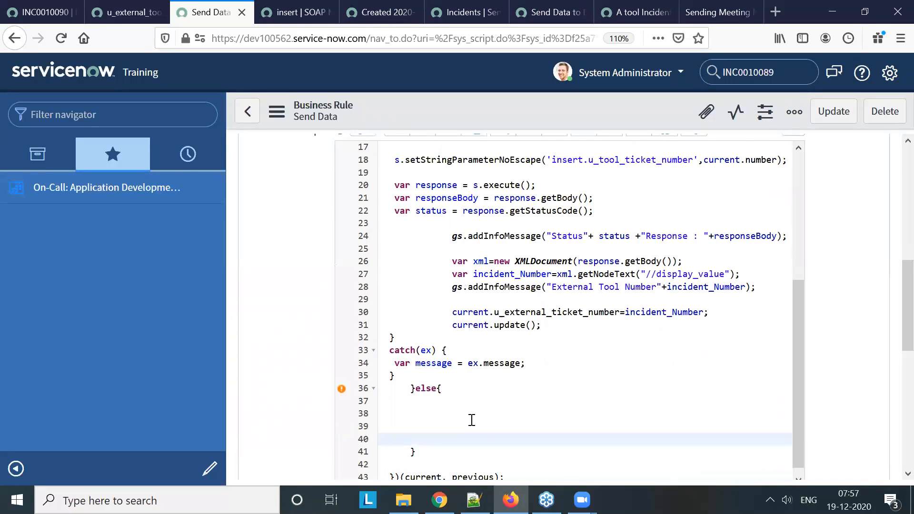
Paste the copied try code inside the else branch, reduce its try line's indentation and check the error marker on line 38
{"action": "left_click", "coordinate": [450, 412]}
{"action": "key", "text": "ctrl+v"}
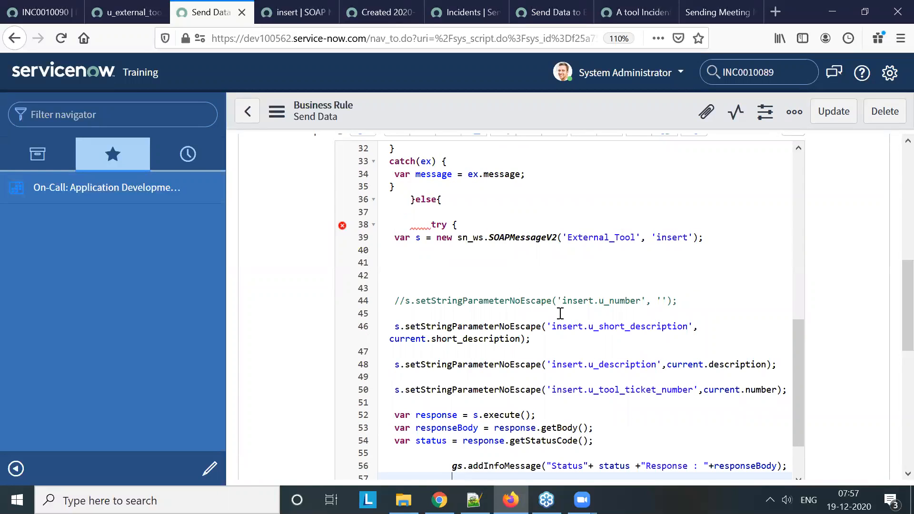
{"action": "scroll", "coordinate": [594, 333], "scroll_direction": "down", "scroll_amount": 2}
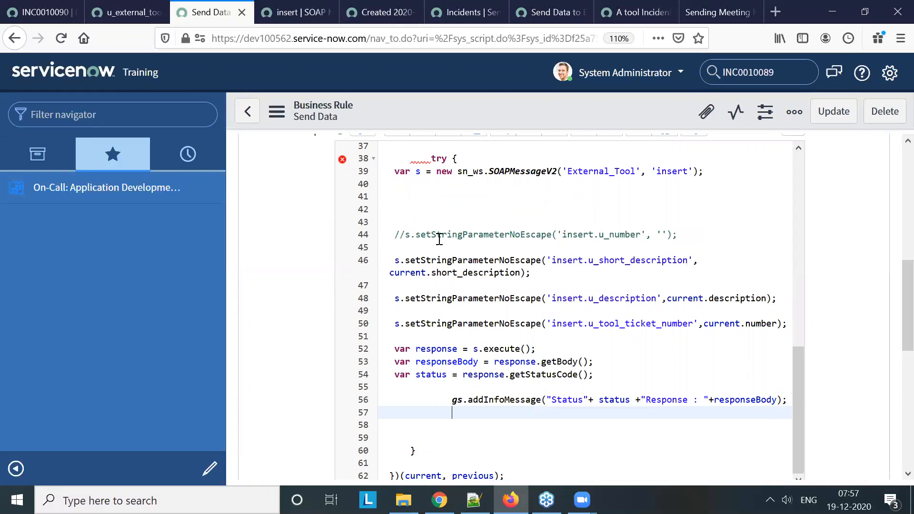
{"action": "scroll", "coordinate": [450, 350], "scroll_direction": "up", "scroll_amount": 4}
{"action": "left_click", "coordinate": [431, 290]}
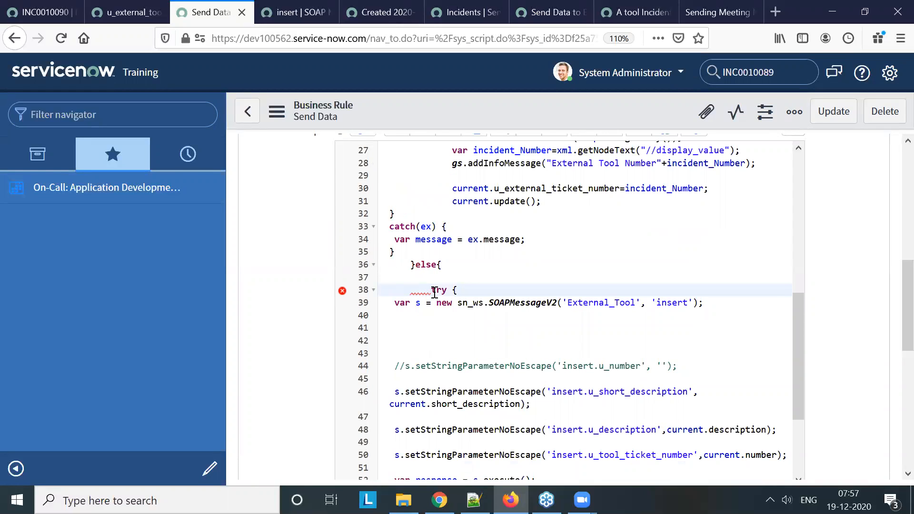
{"action": "key", "text": "BackSpace"}
{"action": "mouse_move", "coordinate": [342, 291]}
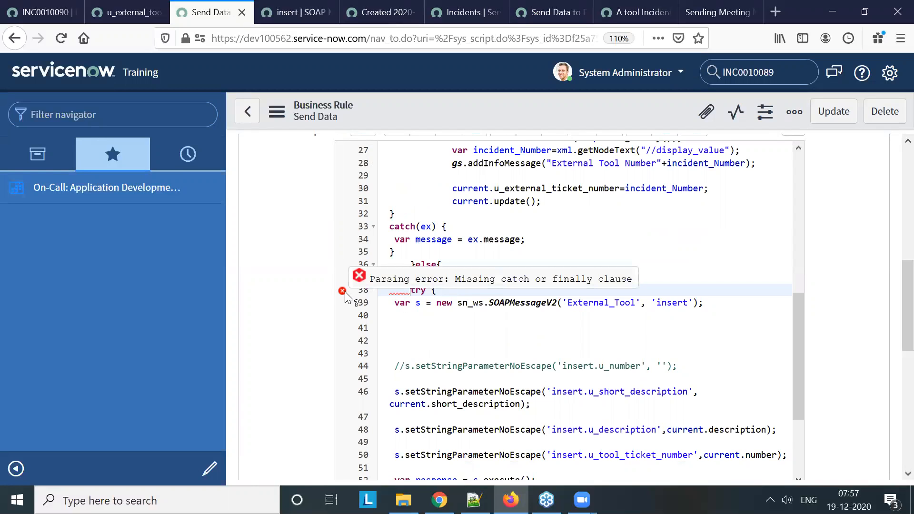
Delete the commented-out insert.u_number line and a spare blank line above it from the else branch
{"action": "left_click", "coordinate": [452, 292]}
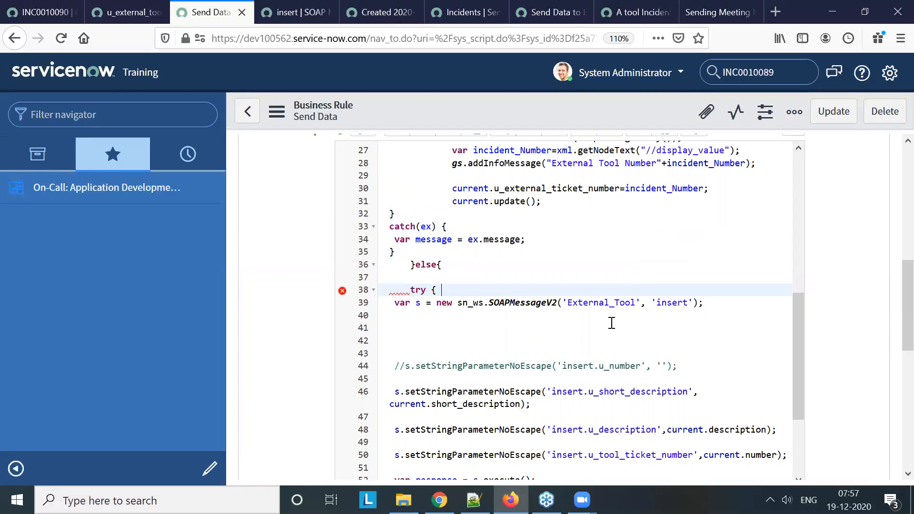
{"action": "left_click_drag", "start_coordinate": [681, 367], "coordinate": [408, 324]}
{"action": "key", "text": "Delete"}
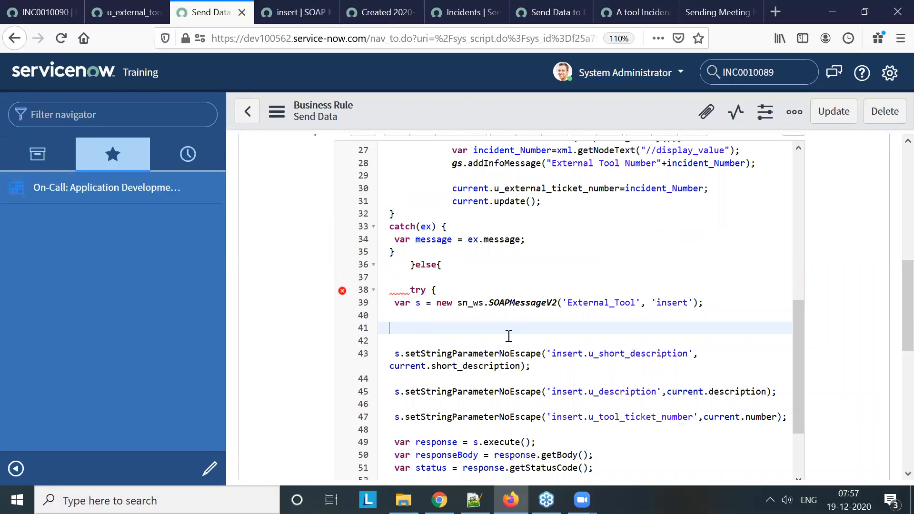
{"action": "left_click", "coordinate": [447, 291]}
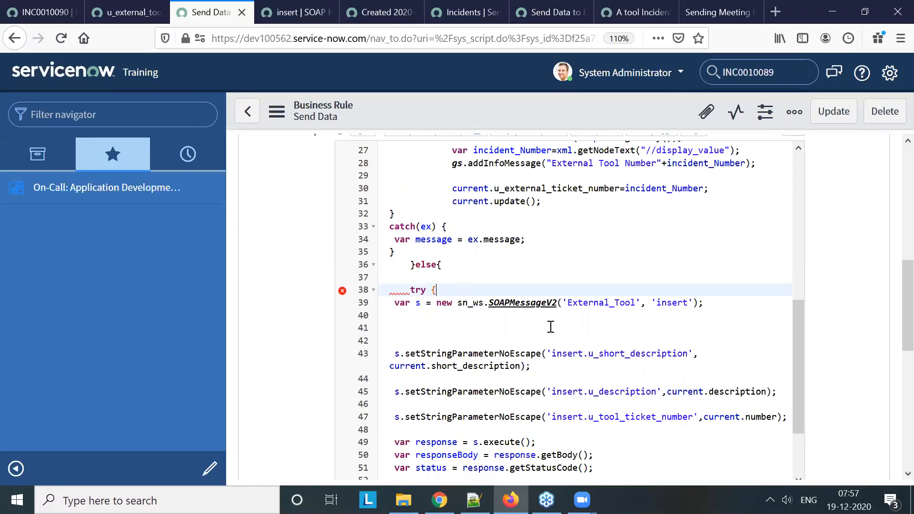
Copy the closing brace and catch(ex) block that end the first try block in the script
{"action": "scroll", "coordinate": [550, 327], "scroll_direction": "down", "scroll_amount": 3}
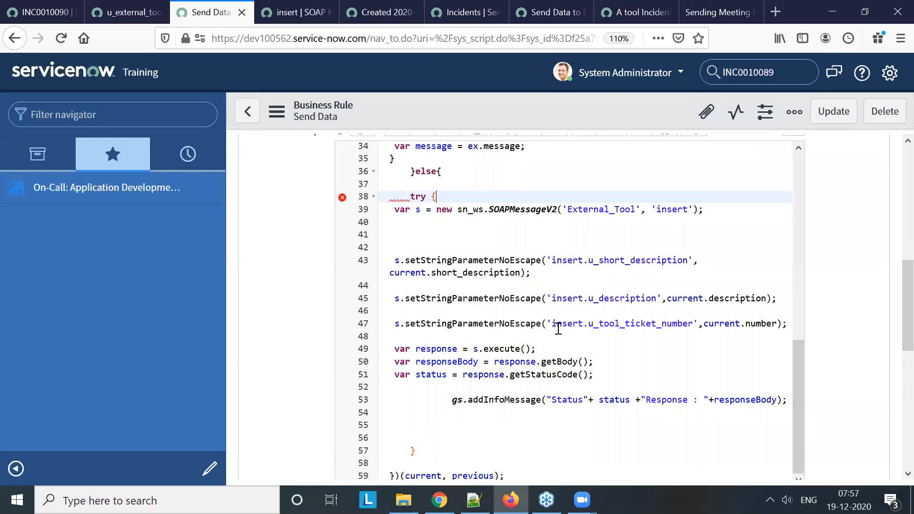
{"action": "scroll", "coordinate": [558, 328], "scroll_direction": "up", "scroll_amount": 6}
{"action": "left_click_drag", "start_coordinate": [394, 355], "coordinate": [384, 331]}
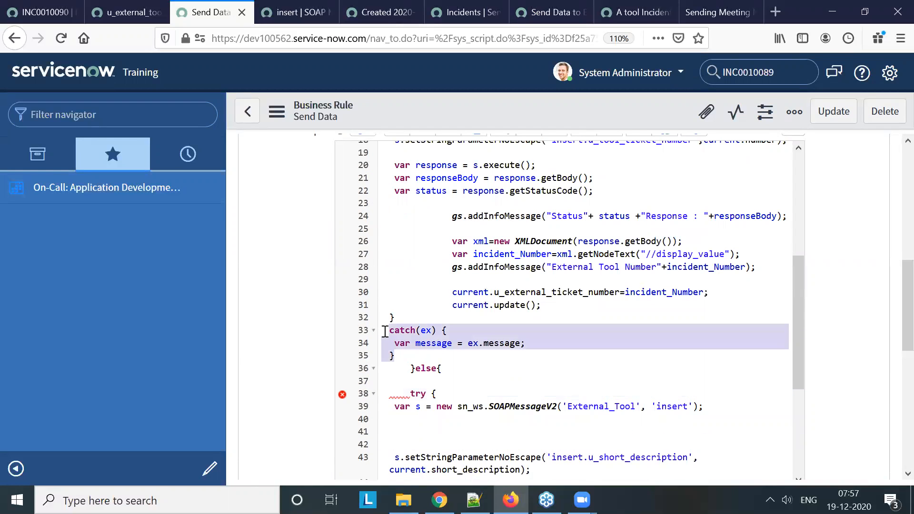
{"action": "scroll", "coordinate": [524, 389], "scroll_direction": "down", "scroll_amount": 6}
{"action": "scroll", "coordinate": [465, 418], "scroll_direction": "down", "scroll_amount": 3}
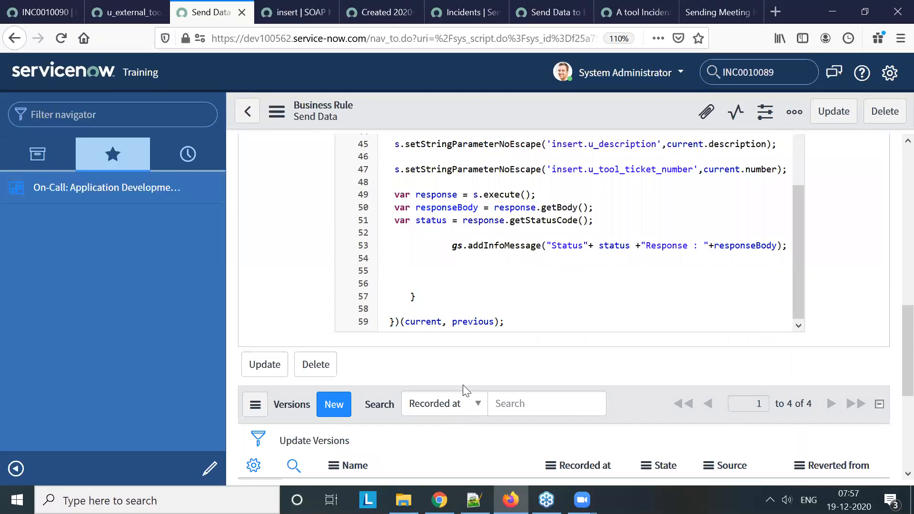
{"action": "scroll", "coordinate": [548, 333], "scroll_direction": "up", "scroll_amount": 3}
{"action": "scroll", "coordinate": [548, 333], "scroll_direction": "up", "scroll_amount": 5}
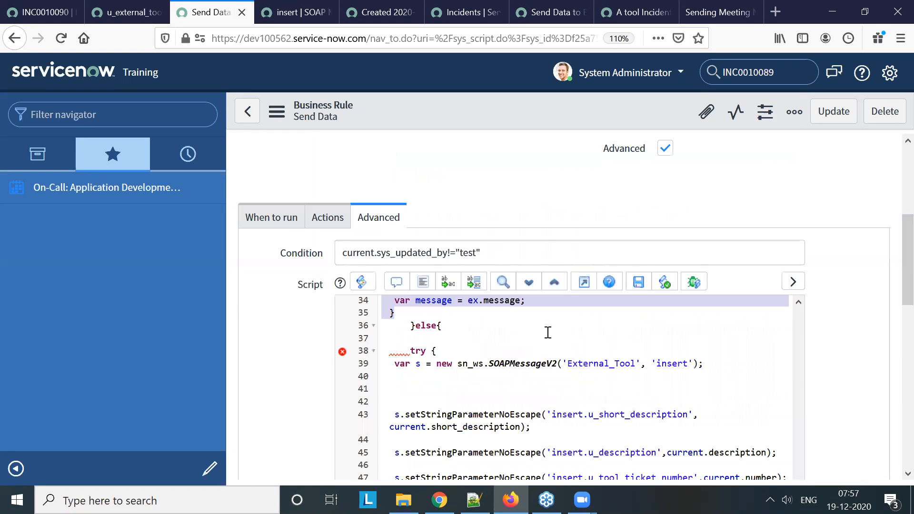
{"action": "scroll", "coordinate": [558, 375], "scroll_direction": "down", "scroll_amount": 2}
{"action": "scroll", "coordinate": [482, 371], "scroll_direction": "up", "scroll_amount": 2}
{"action": "scroll", "coordinate": [480, 377], "scroll_direction": "up", "scroll_amount": 4}
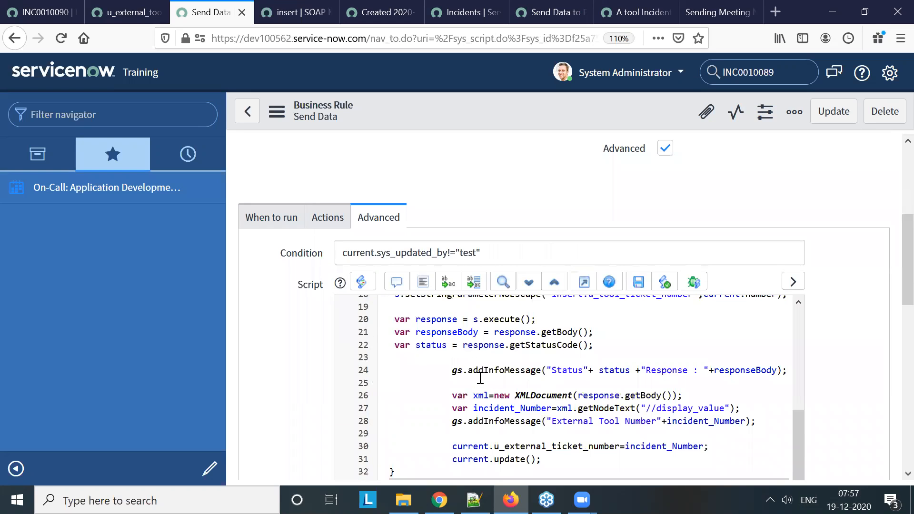
{"action": "scroll", "coordinate": [401, 406], "scroll_direction": "down", "scroll_amount": 2}
{"action": "left_click_drag", "start_coordinate": [390, 409], "coordinate": [404, 443]}
{"action": "key", "text": "ctrl+c"}
Paste the copied catch(ex) block on line 58, below the else branch's closing brace
{"action": "scroll", "coordinate": [611, 389], "scroll_direction": "down", "scroll_amount": 2}
{"action": "scroll", "coordinate": [615, 375], "scroll_direction": "down", "scroll_amount": 4}
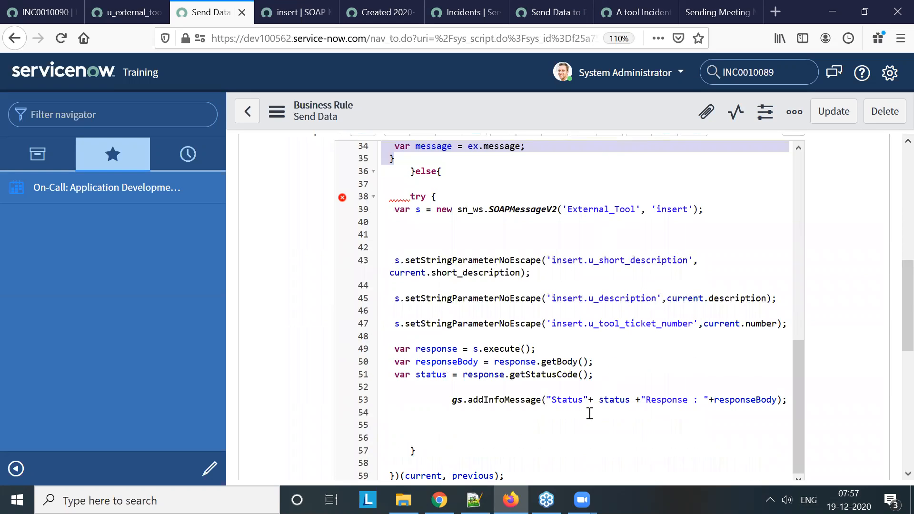
{"action": "left_click", "coordinate": [472, 422]}
{"action": "scroll", "coordinate": [483, 381], "scroll_direction": "down", "scroll_amount": 4}
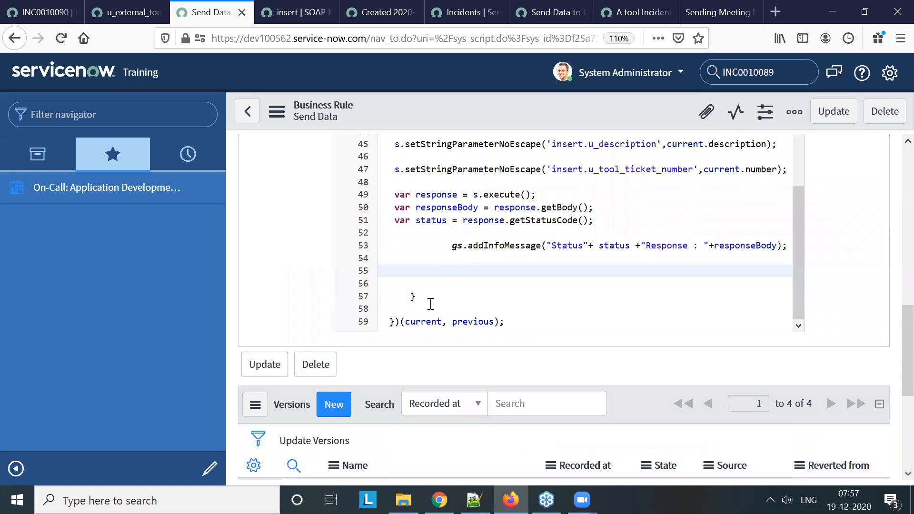
{"action": "key", "text": "Down"}
{"action": "key", "text": "Down"}
{"action": "key", "text": "Down"}
{"action": "key", "text": "ctrl+v"}
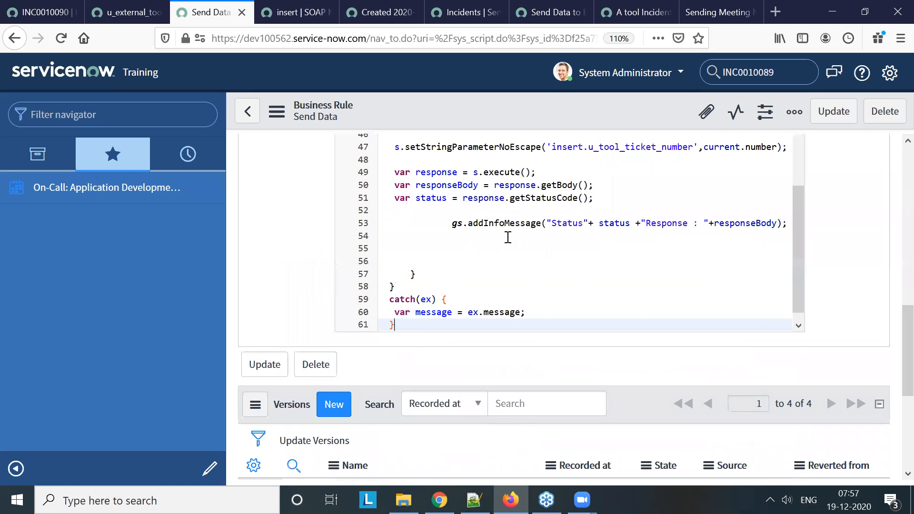
Remove the pasted code from the else branch, from its try line through the message assignment in the catch block
{"action": "scroll", "coordinate": [508, 237], "scroll_direction": "up", "scroll_amount": 4}
{"action": "left_click", "coordinate": [476, 215]}
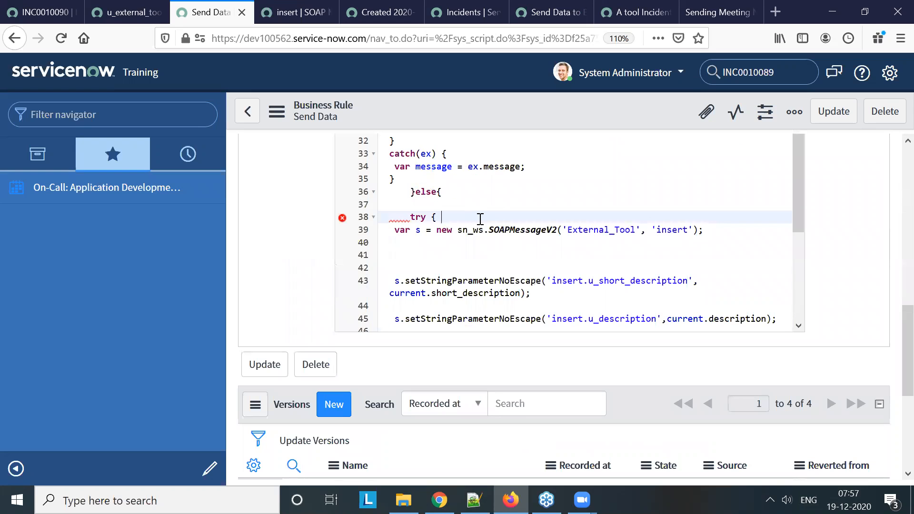
{"action": "scroll", "coordinate": [403, 283], "scroll_direction": "up", "scroll_amount": 2}
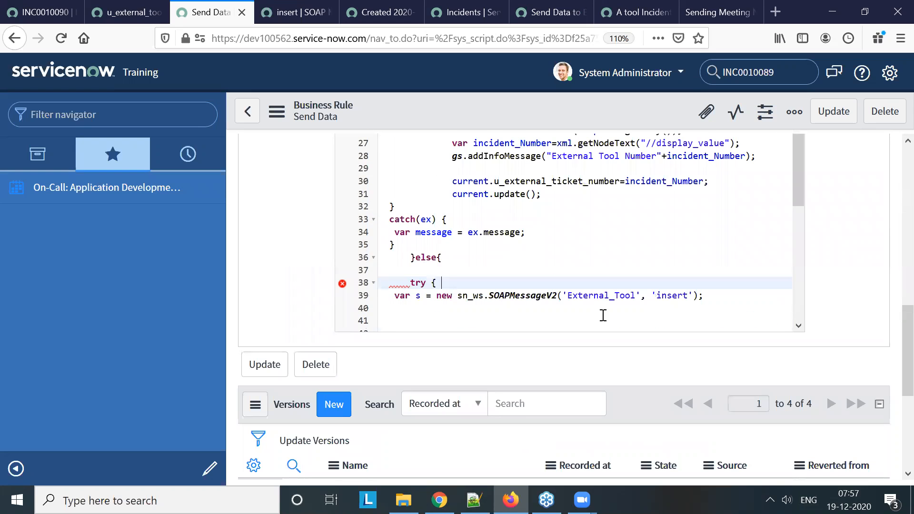
{"action": "key", "text": "shift+Down"}
{"action": "key", "text": "shift+Down"}
{"action": "key", "text": "shift+Down"}
{"action": "key", "text": "shift+Down"}
{"action": "key", "text": "shift+Down"}
{"action": "key", "text": "shift+Down"}
{"action": "key", "text": "shift+Down"}
{"action": "key", "text": "shift+Down"}
{"action": "key", "text": "shift+Down"}
{"action": "key", "text": "shift+Down"}
{"action": "key", "text": "shift+Down"}
{"action": "key", "text": "shift+Down"}
{"action": "key", "text": "shift+Down"}
{"action": "key", "text": "shift+Down"}
{"action": "key", "text": "shift+Down"}
{"action": "key", "text": "shift+Down"}
{"action": "key", "text": "shift+Down"}
{"action": "key", "text": "shift+Down"}
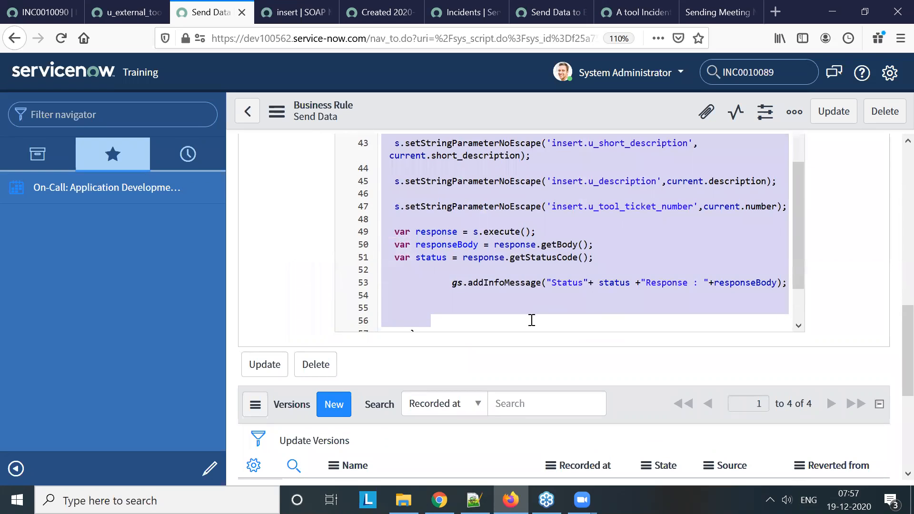
{"action": "scroll", "coordinate": [514, 291], "scroll_direction": "down", "scroll_amount": 1}
{"action": "scroll", "coordinate": [520, 258], "scroll_direction": "down", "scroll_amount": 3}
{"action": "left_click_drag", "start_coordinate": [520, 258], "coordinate": [556, 298]}
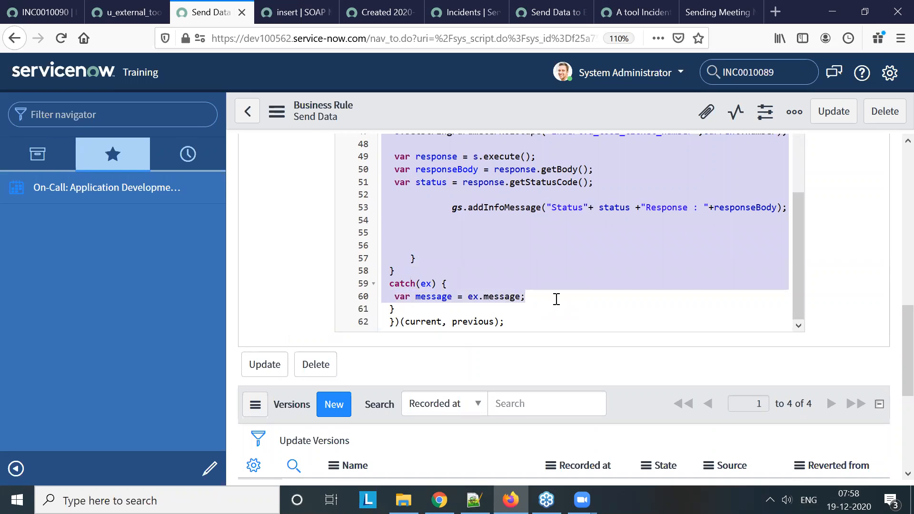
{"action": "key", "text": "ctrl+v"}
{"action": "scroll", "coordinate": [555, 298], "scroll_direction": "up", "scroll_amount": 2}
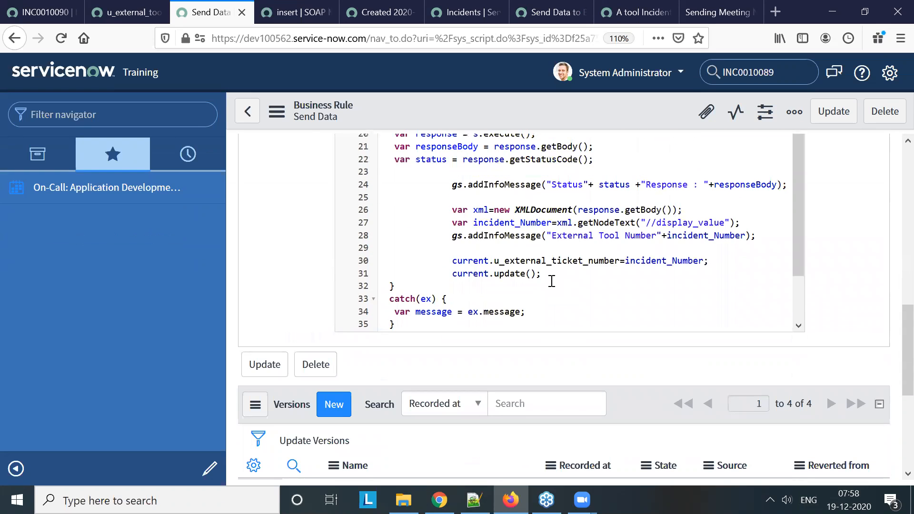
{"action": "scroll", "coordinate": [500, 285], "scroll_direction": "down", "scroll_amount": 2}
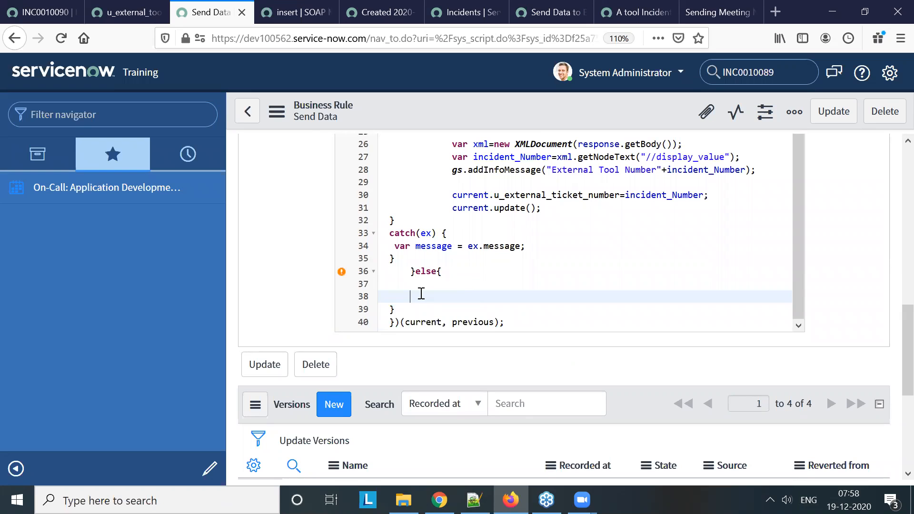
Expand the Send Data script editor to full screen and auto-format the code
{"action": "left_click", "coordinate": [402, 310]}
{"action": "left_click", "coordinate": [410, 271]}
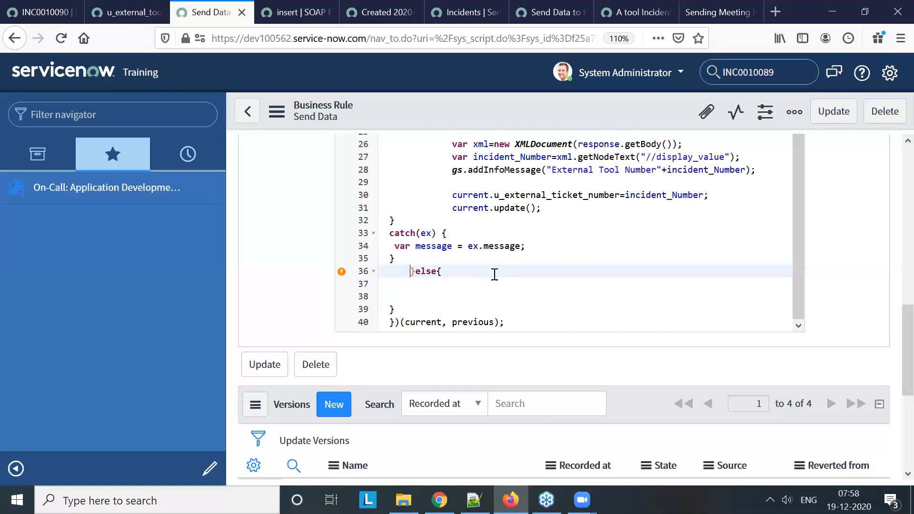
{"action": "scroll", "coordinate": [495, 273], "scroll_direction": "up", "scroll_amount": 10}
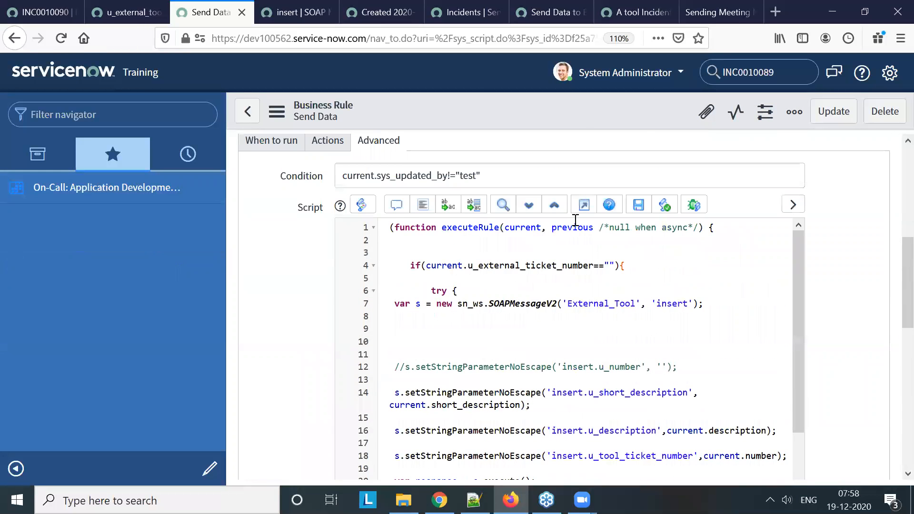
{"action": "left_click", "coordinate": [584, 205]}
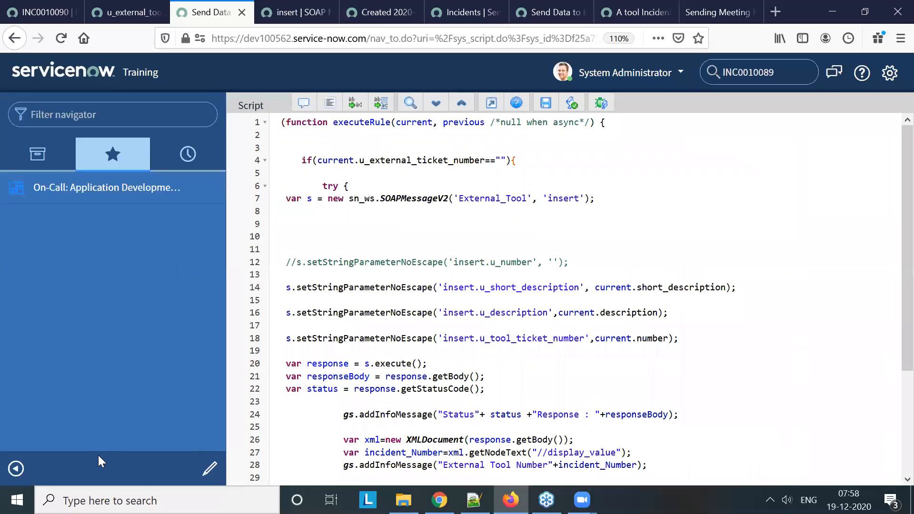
{"action": "left_click", "coordinate": [329, 103]}
Delete the commented-out insert.u_number line and adjacent blank lines from the first try block
{"action": "left_click", "coordinate": [434, 250]}
{"action": "left_click_drag", "start_coordinate": [633, 261], "coordinate": [353, 223]}
{"action": "key", "text": "Delete"}
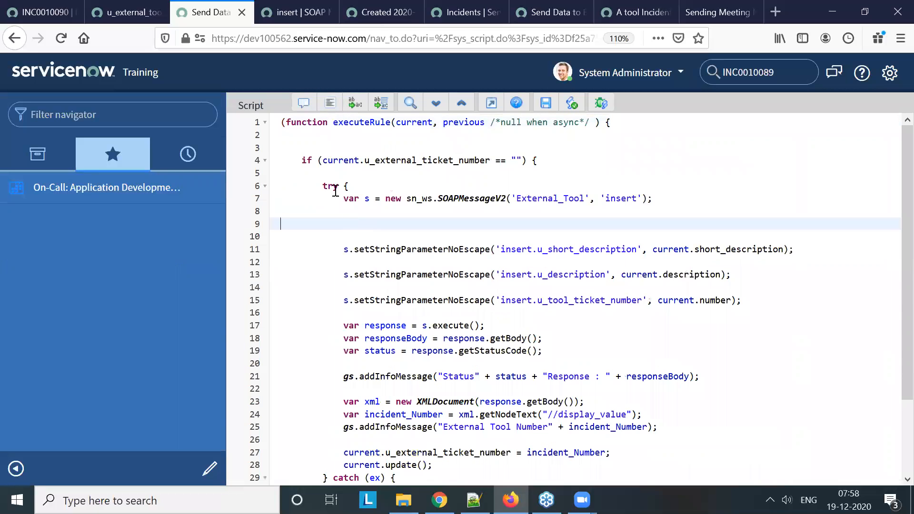
Copy the complete try-catch block from the if branch and paste it into the empty else branch
{"action": "left_click_drag", "start_coordinate": [320, 186], "coordinate": [374, 409]}
{"action": "scroll", "coordinate": [443, 247], "scroll_direction": "down", "scroll_amount": 2}
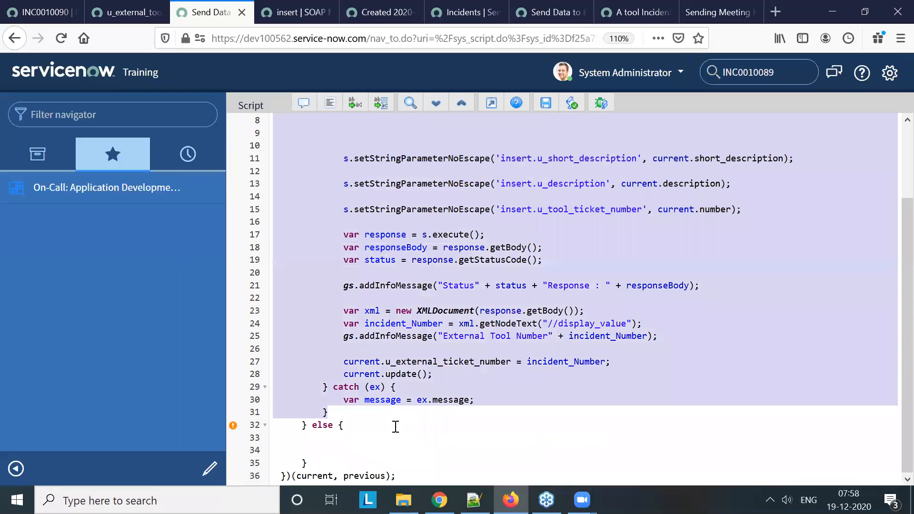
{"action": "left_click", "coordinate": [390, 447]}
{"action": "type", "text": "try { var s = new sn_ws.SOAPMessageV2('External_Tool', 'insert');    s.setStringParameterNoEscape('insert.u_short_description', current.short_description);  s.setStringParameterNoEscape('insert.u_description', current.description);  s.setStringParameterNoEscape('insert.u_tool_ticket_number', current.number);  var response = s.execute(); var responseBody = response.getBody(); var status = response.getStatusCode();  gs.addInfoMessage(\"Status\" + status + \"Response : \" + responseBody);  var xml = new XMLDocument(response.getBody()); var incident_Number = xml.getNodeText(\"//display_value\"); gs.addInfoMessage(\"External Tool Number\" + incident_Number);  current.u_external_ticket_number = incident_Number; current.update(); } catch (ex) { var message = ex.message; }"}
{"action": "scroll", "coordinate": [569, 361], "scroll_direction": "down", "scroll_amount": 1}
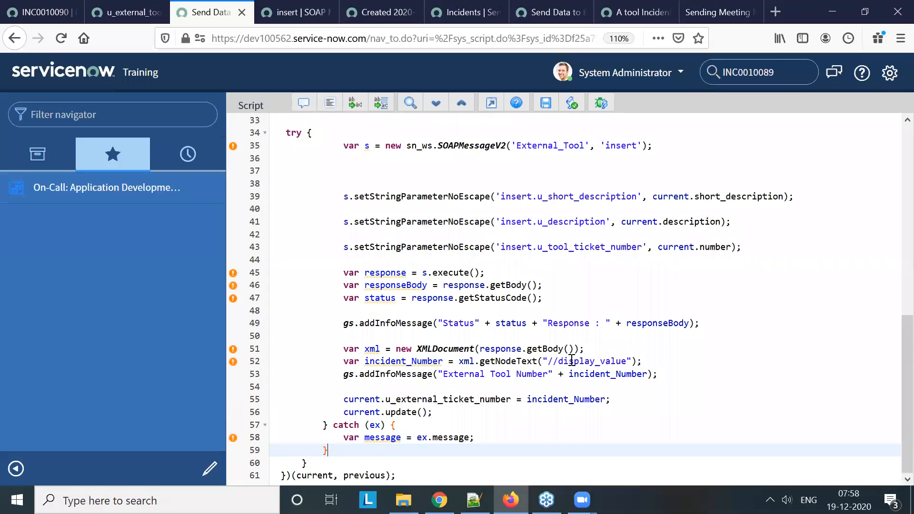
Remove the else branch's lines from var xml through current.update(), and save the business rule
{"action": "left_click", "coordinate": [445, 413]}
{"action": "left_click_drag", "start_coordinate": [362, 360], "coordinate": [339, 347]}
{"action": "key", "text": "BackSpace"}
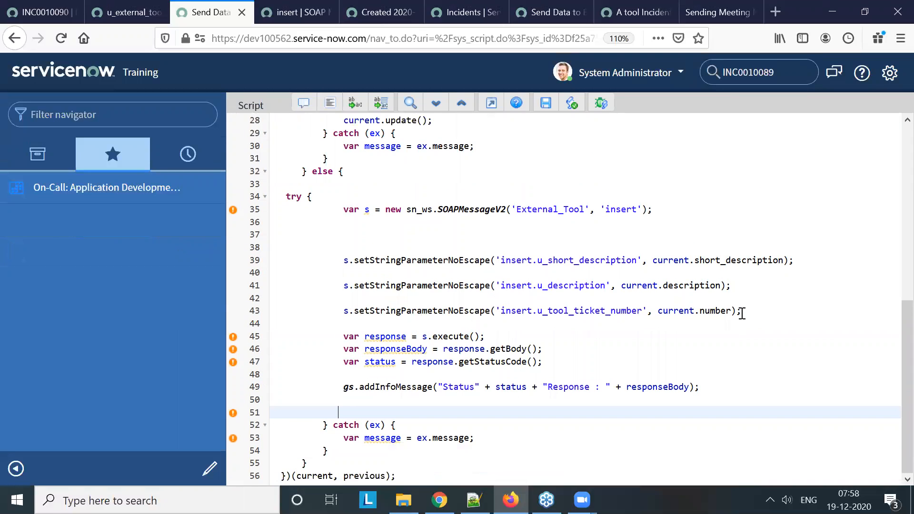
{"action": "left_click", "coordinate": [545, 104]}
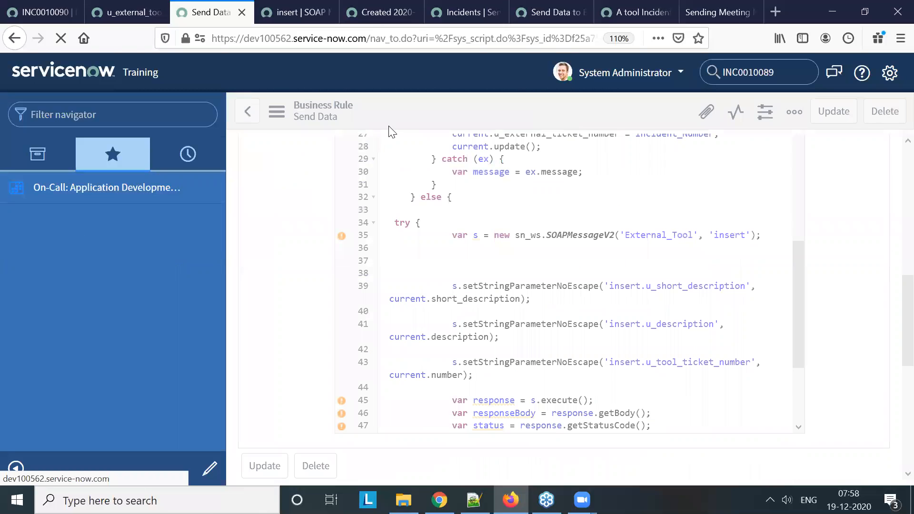
In incident INC0010090, remove several trailing letters from the end of the description
{"action": "left_click", "coordinate": [65, 14]}
{"action": "scroll", "coordinate": [592, 308], "scroll_direction": "down", "scroll_amount": 3}
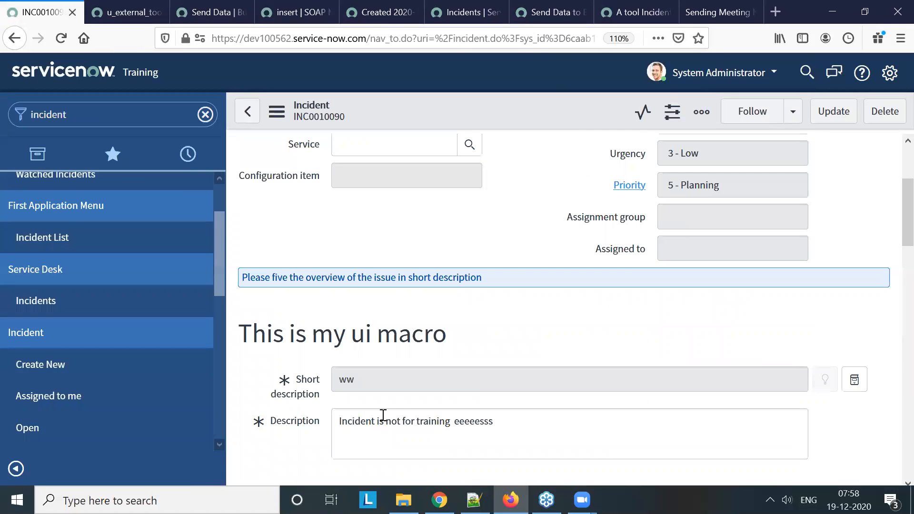
{"action": "left_click", "coordinate": [525, 420]}
{"action": "key", "text": "BackSpace"}
{"action": "key", "text": "BackSpace"}
{"action": "key", "text": "BackSpace"}
{"action": "key", "text": "BackSpace"}
{"action": "key", "text": "BackSpace"}
{"action": "key", "text": "BackSpace"}
{"action": "key", "text": "BackSpace"}
{"action": "key", "text": "BackSpace"}
{"action": "key", "text": "BackSpace"}
{"action": "key", "text": "BackSpace"}
{"action": "key", "text": "BackSpace"}
{"action": "key", "text": "BackSpace"}
{"action": "key", "text": "BackSpace"}
{"action": "key", "text": "BackSpace"}
{"action": "key", "text": "BackSpace"}
{"action": "key", "text": "BackSpace"}
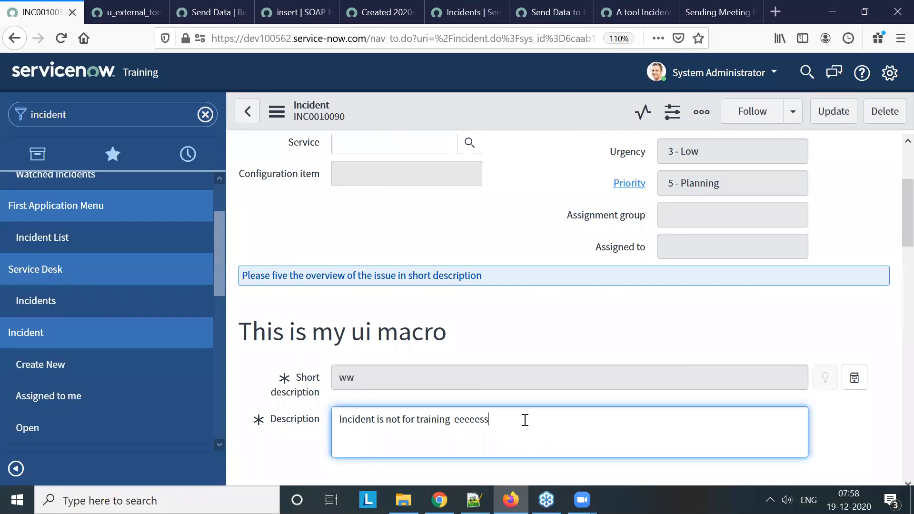
{"action": "key", "text": "BackSpace"}
{"action": "key", "text": "BackSpace"}
Save incident INC0010090 and check the response message from the external tool
{"action": "scroll", "coordinate": [563, 270], "scroll_direction": "up", "scroll_amount": 3}
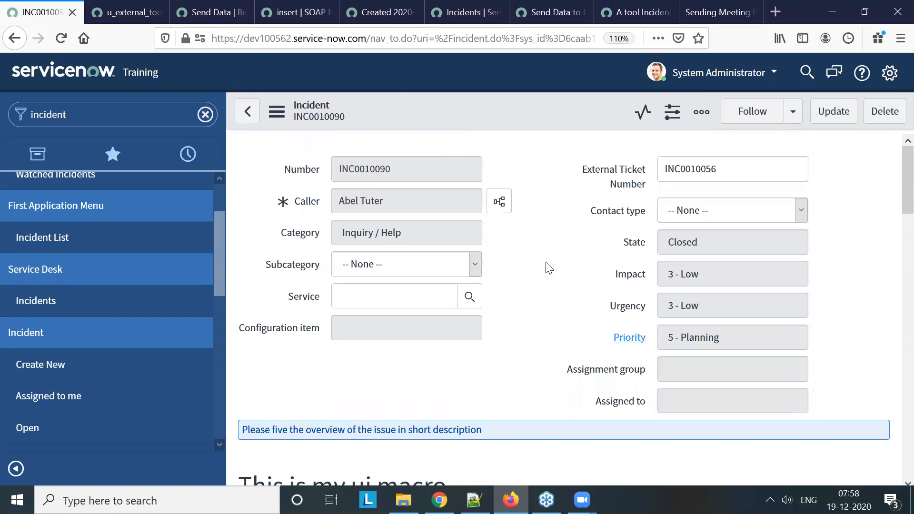
{"action": "right_click", "coordinate": [409, 101]}
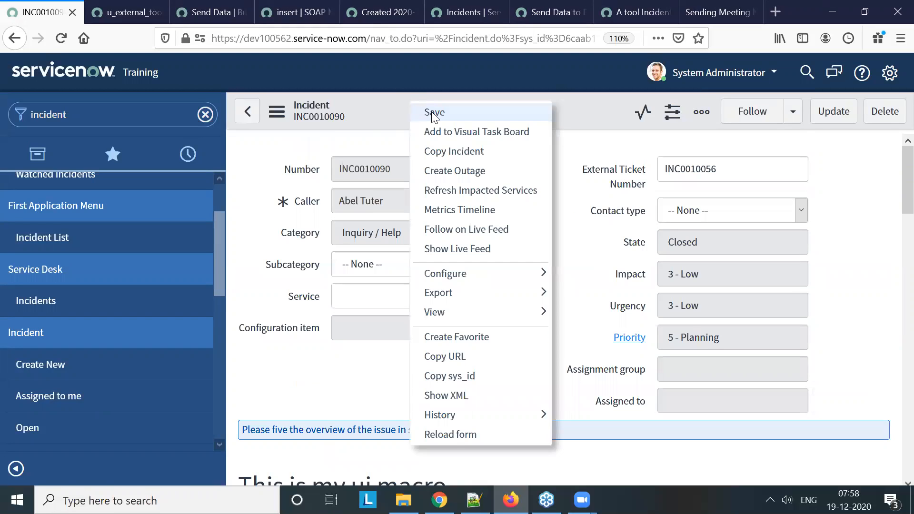
{"action": "left_click", "coordinate": [431, 111]}
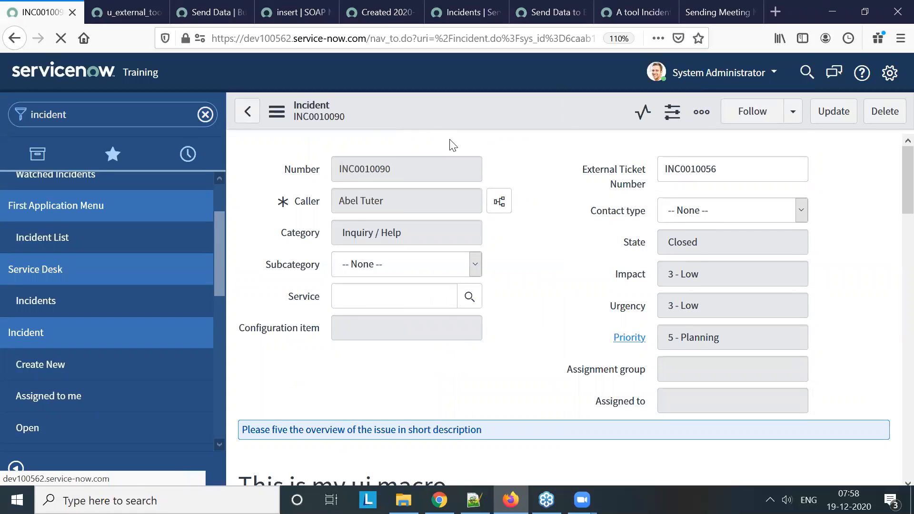
{"action": "double_click", "coordinate": [389, 182]}
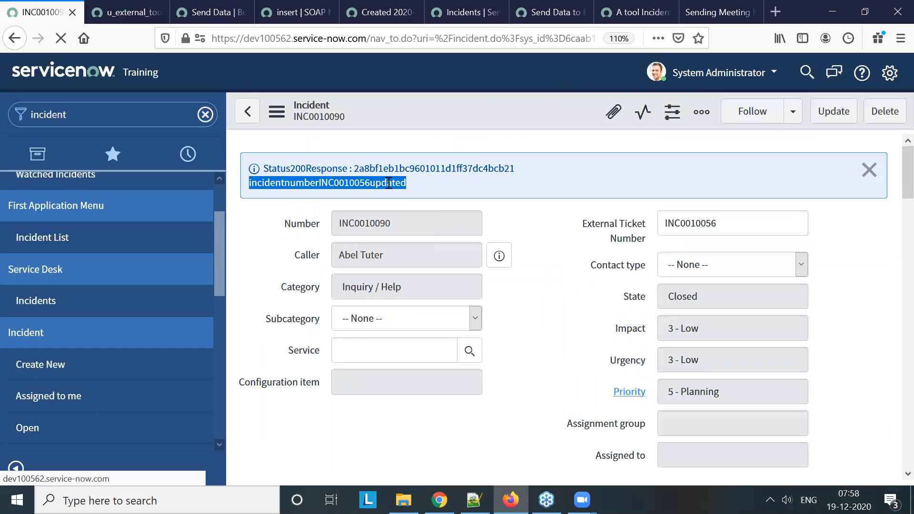
{"action": "left_click", "coordinate": [397, 189]}
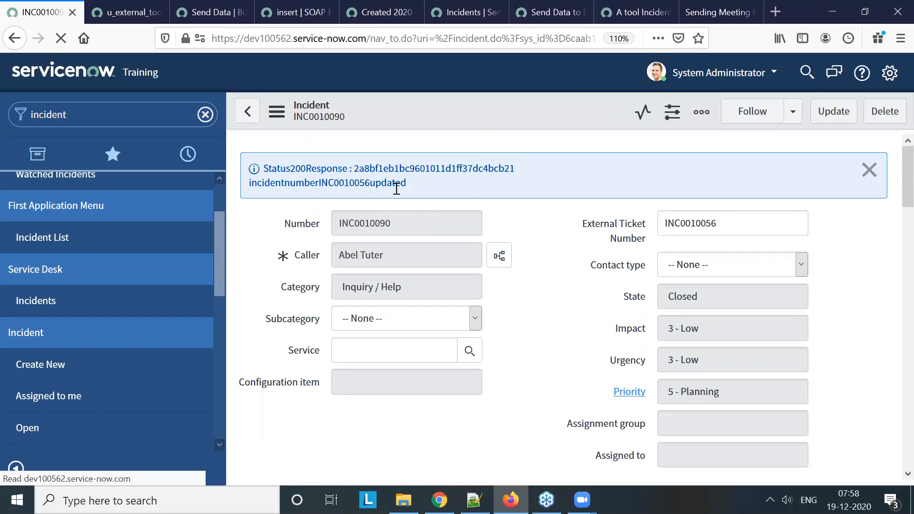